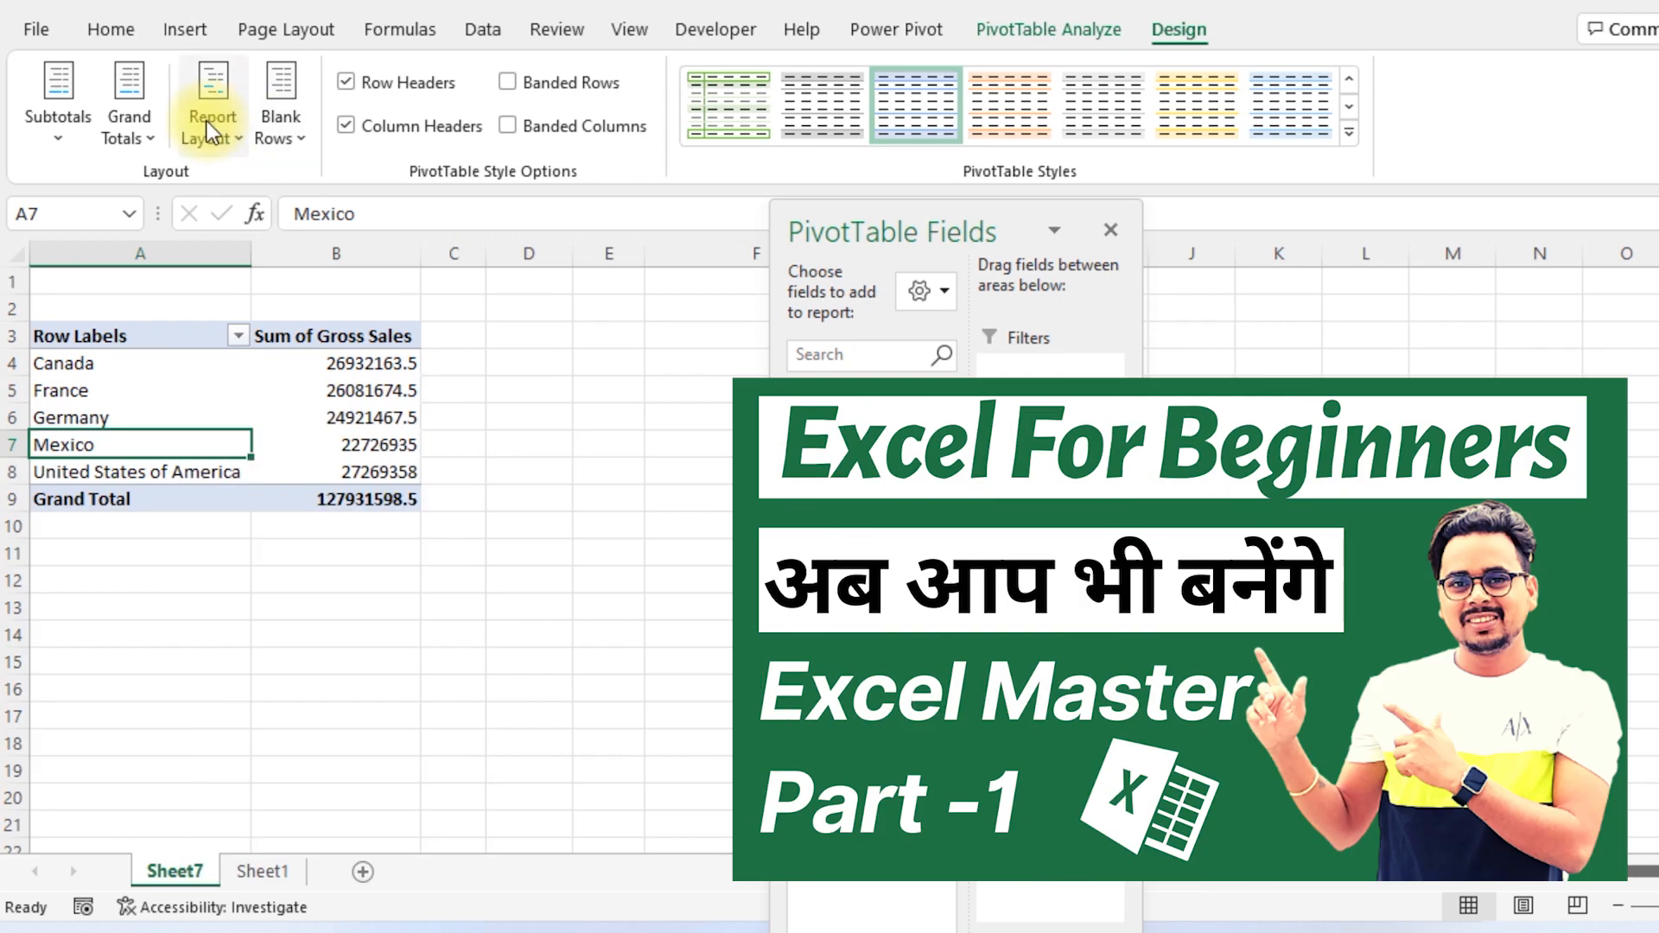
left_click(110, 30)
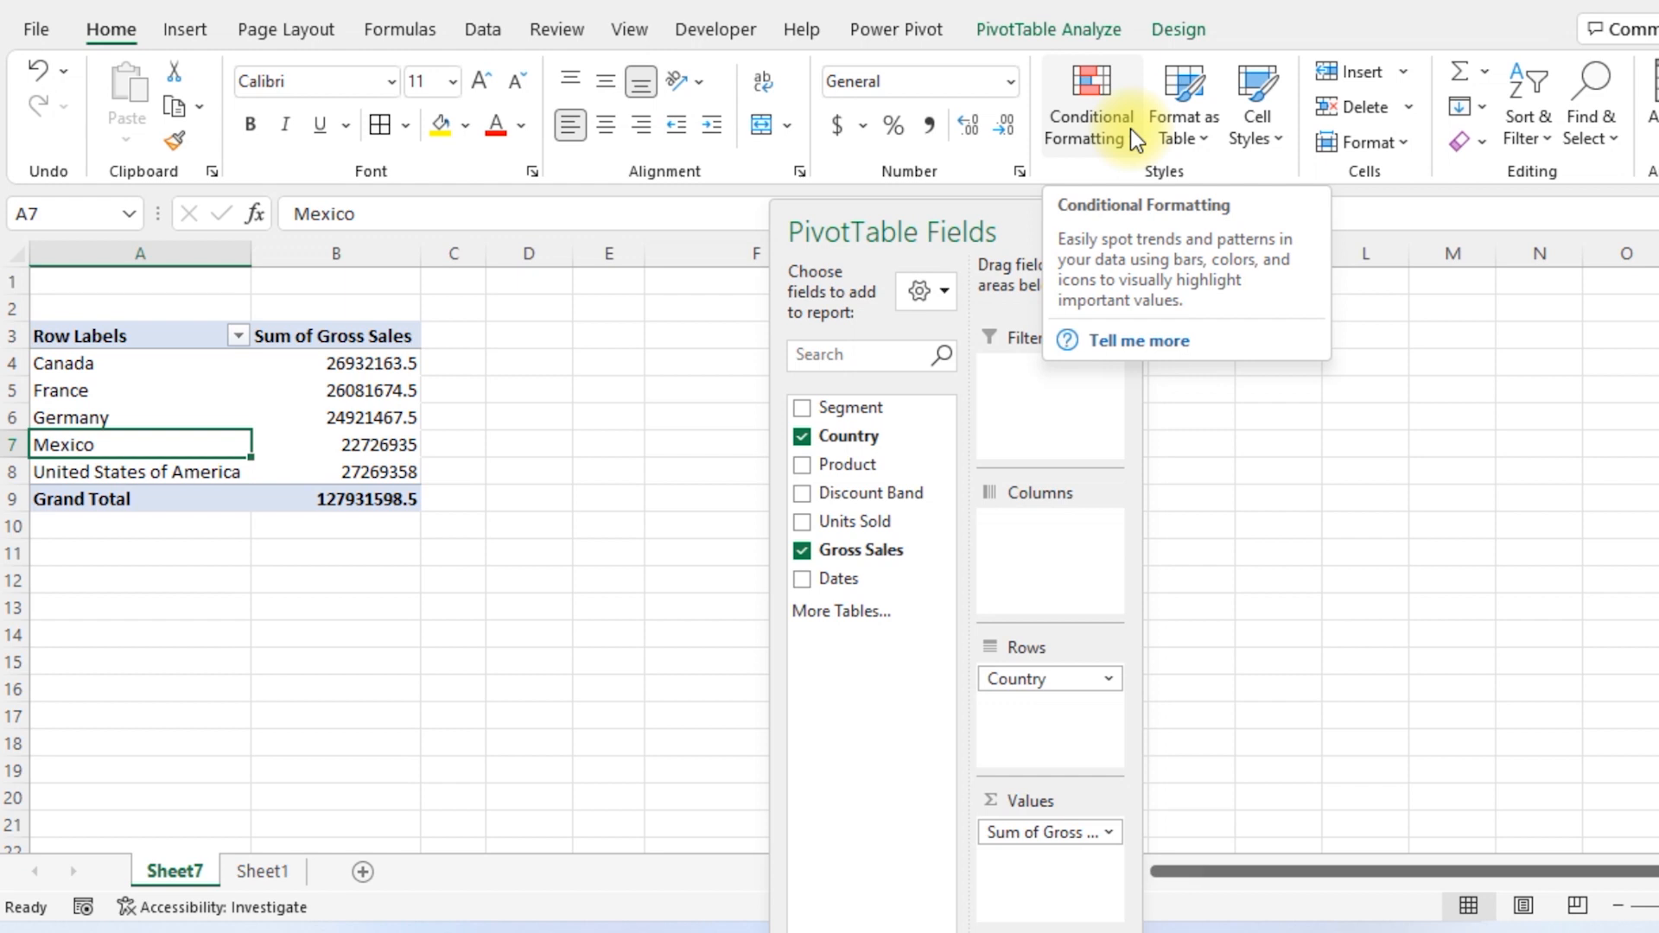
left_click(579, 410)
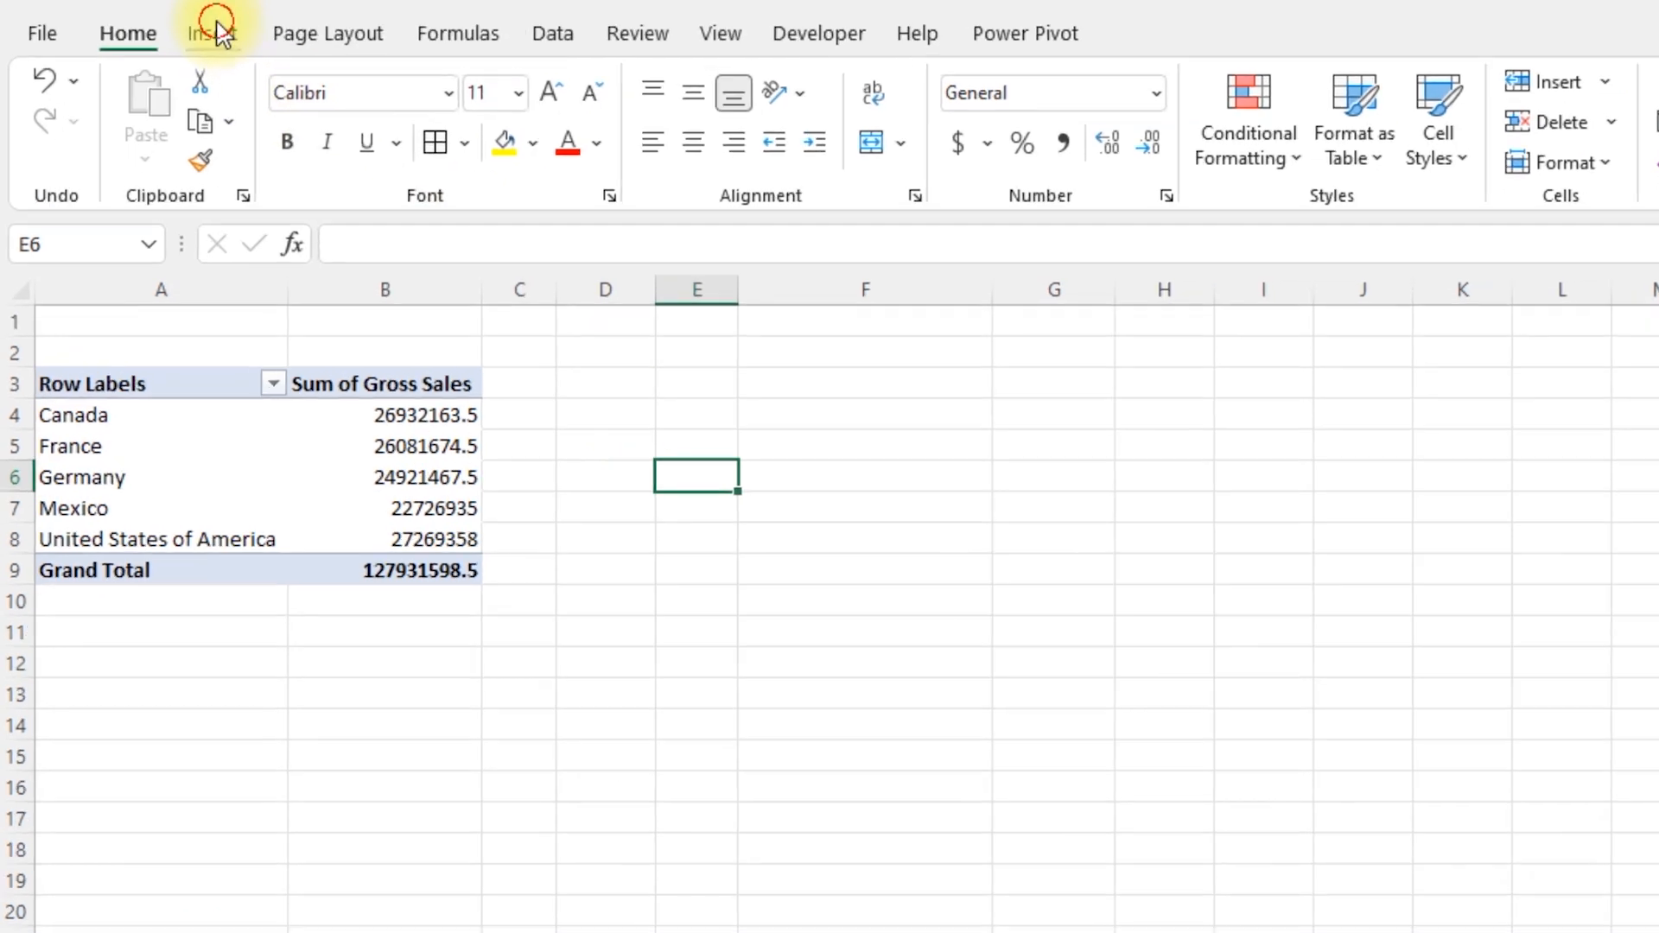
left_click(185, 29)
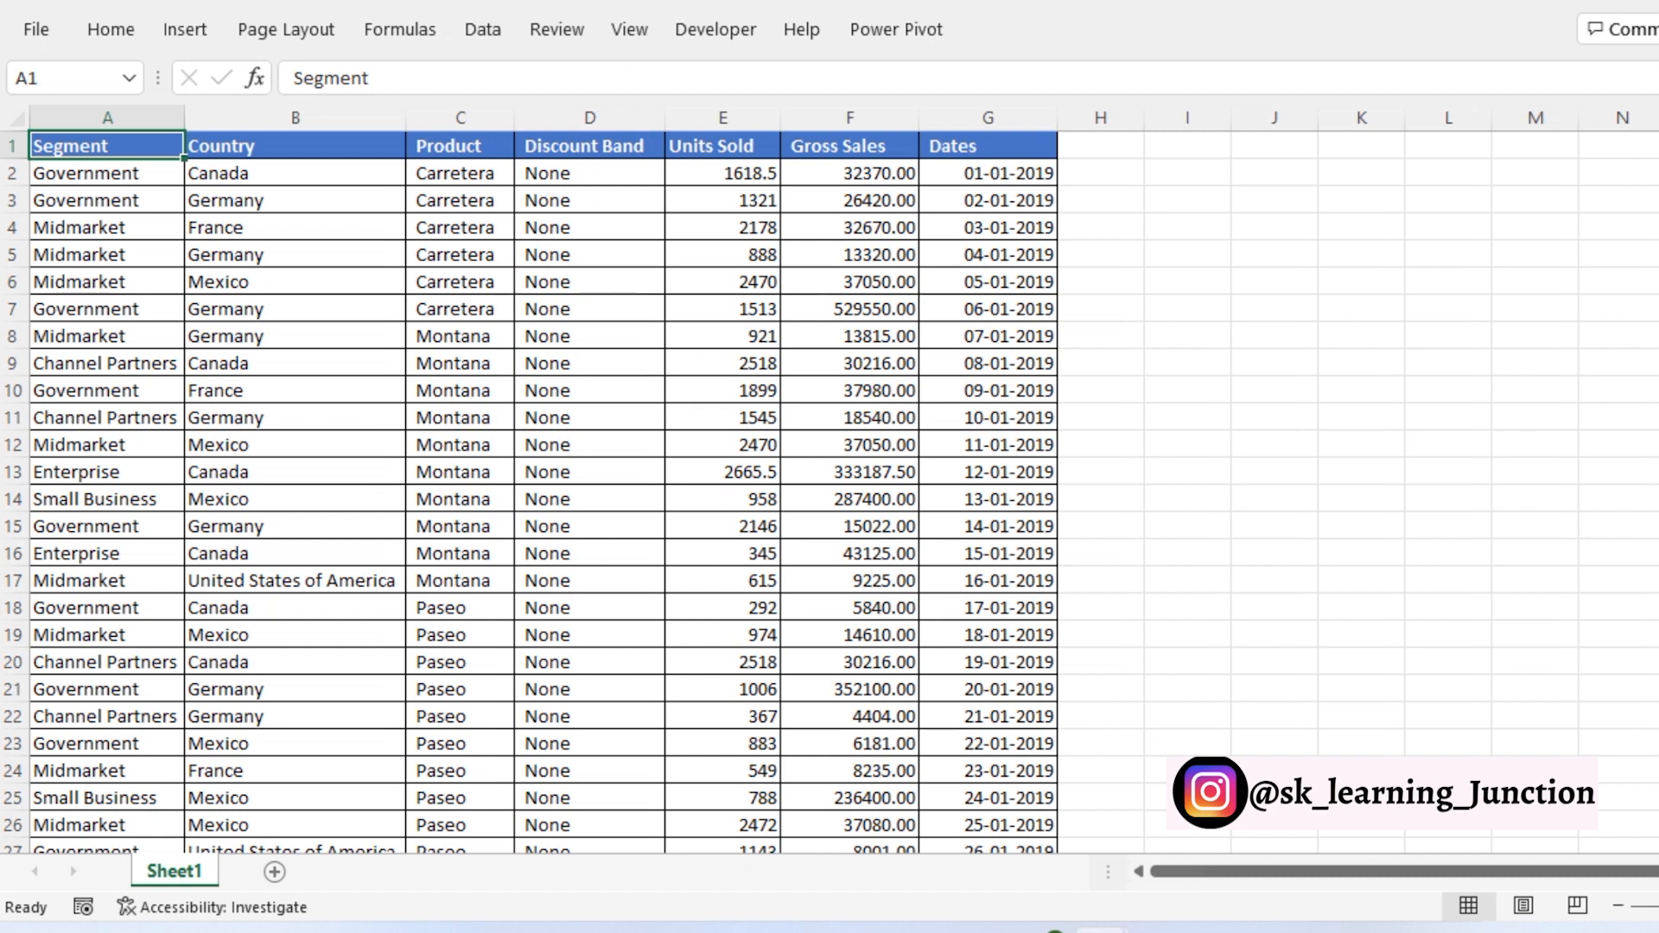
Examine the column headings of the sales data in Sheet1, from Segment to Dates
key("ctrl+Right")
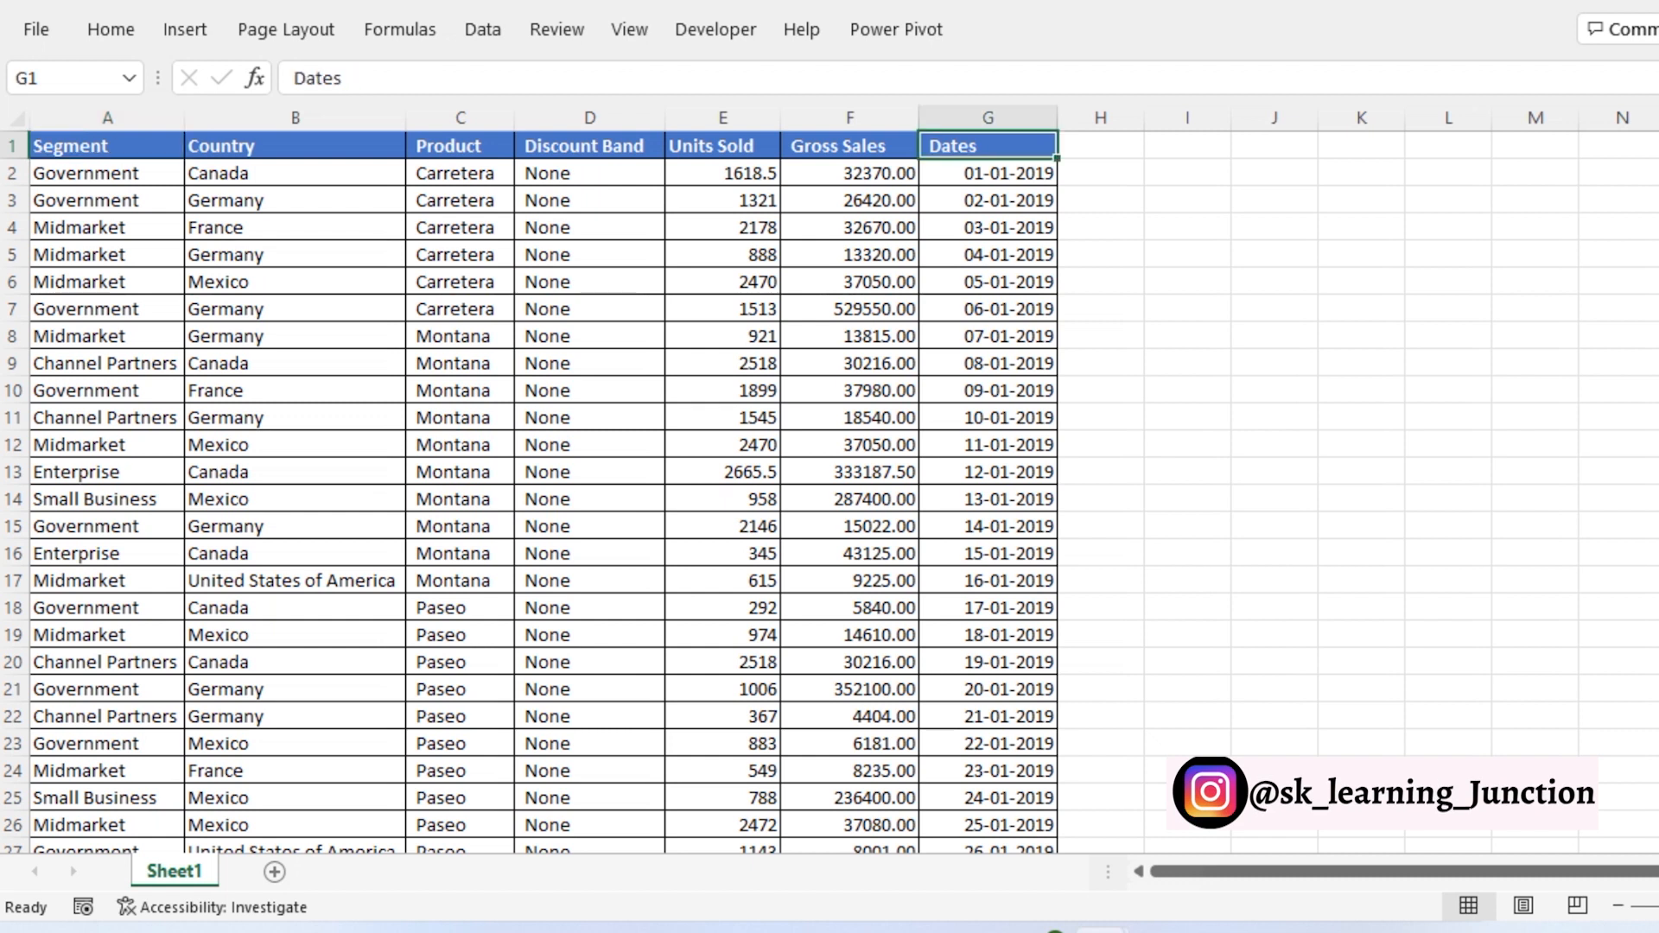
key("Left")
key("Left")
key("Left")
key("Left")
key("Left")
key("Left")
key("Right")
key("Right")
key("Right")
key("Right")
key("Right")
key("Right")
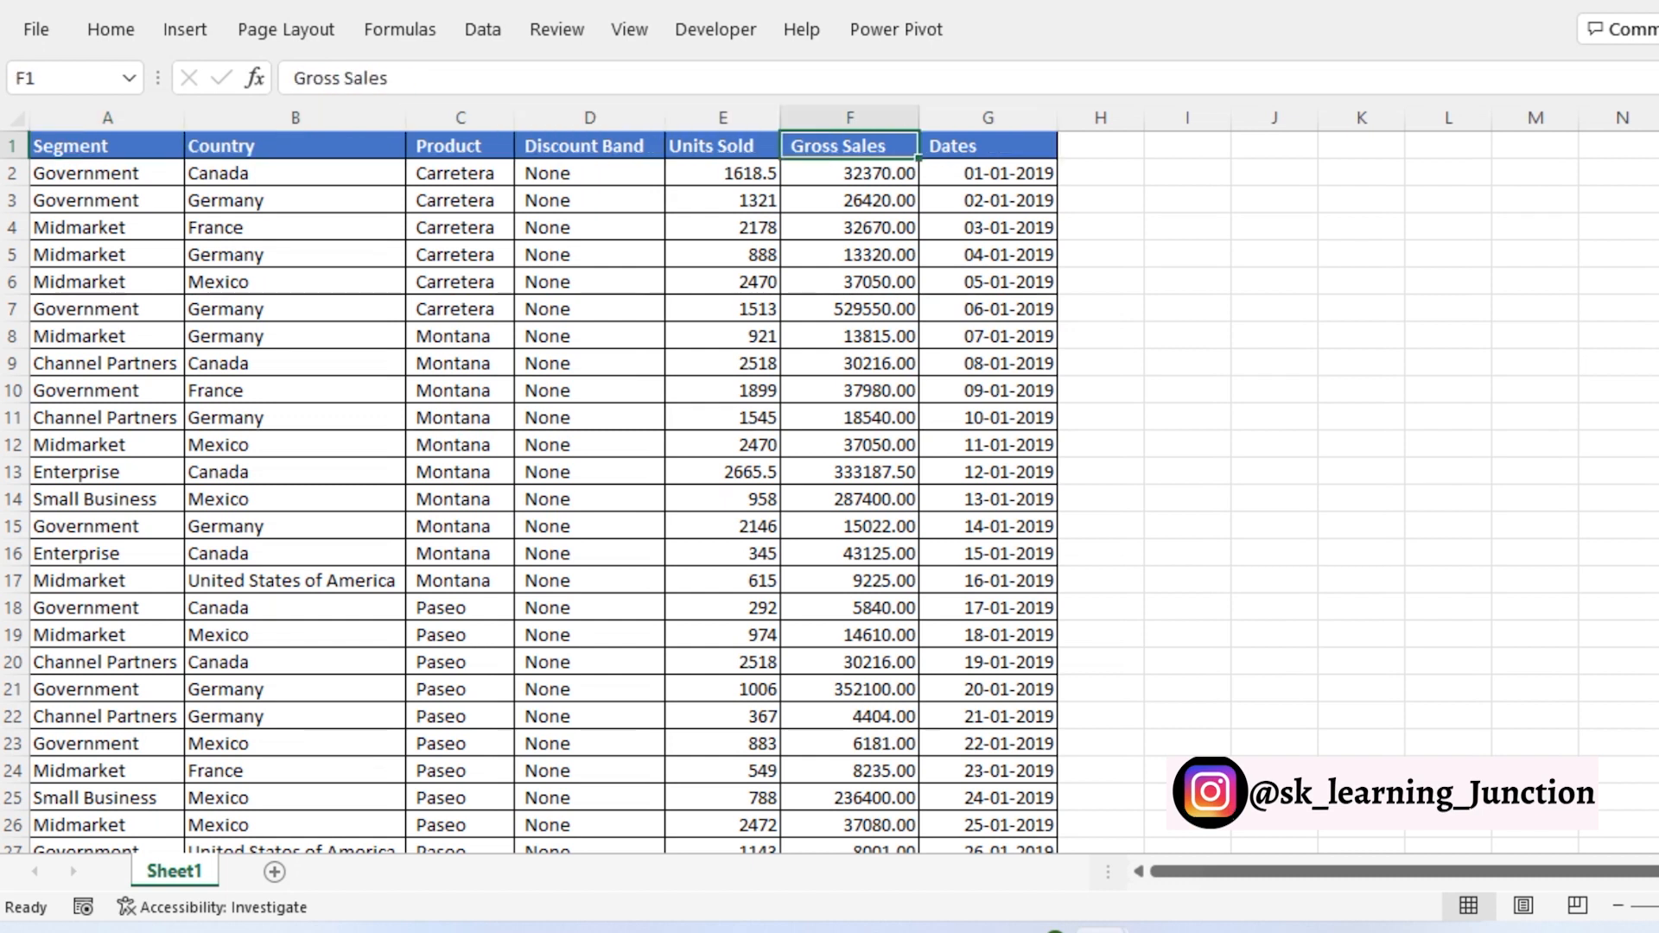
key("ctrl+Left")
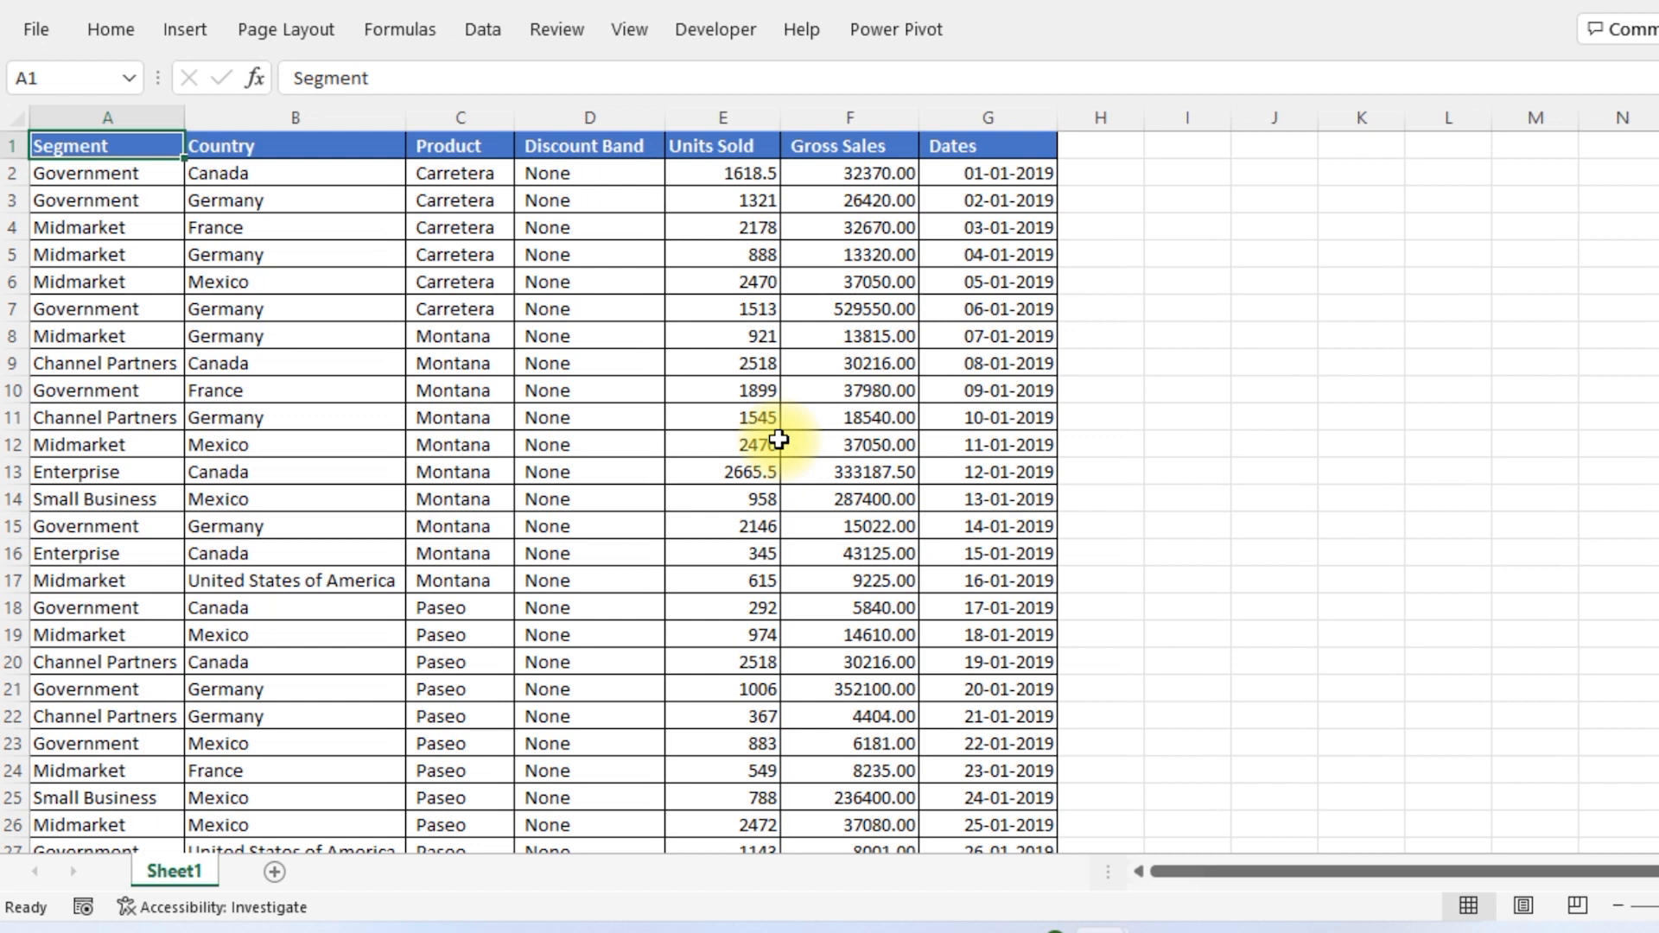
Convert the sales data in A1:G701 into a table with headers
key("ctrl+t")
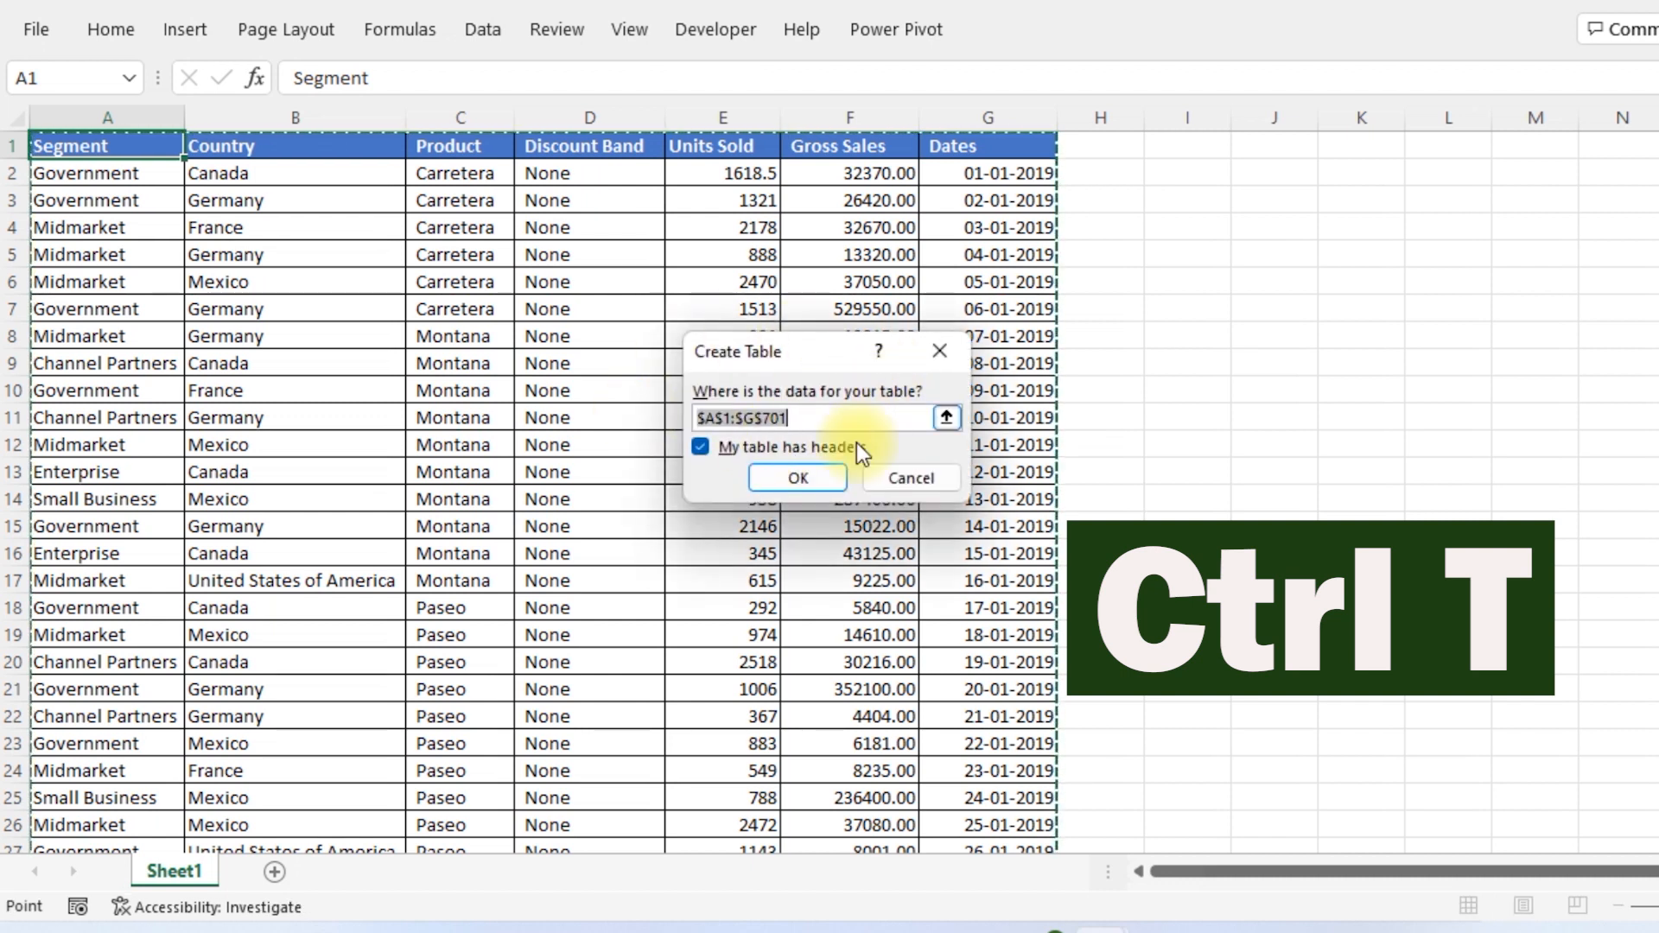
left_click(810, 472)
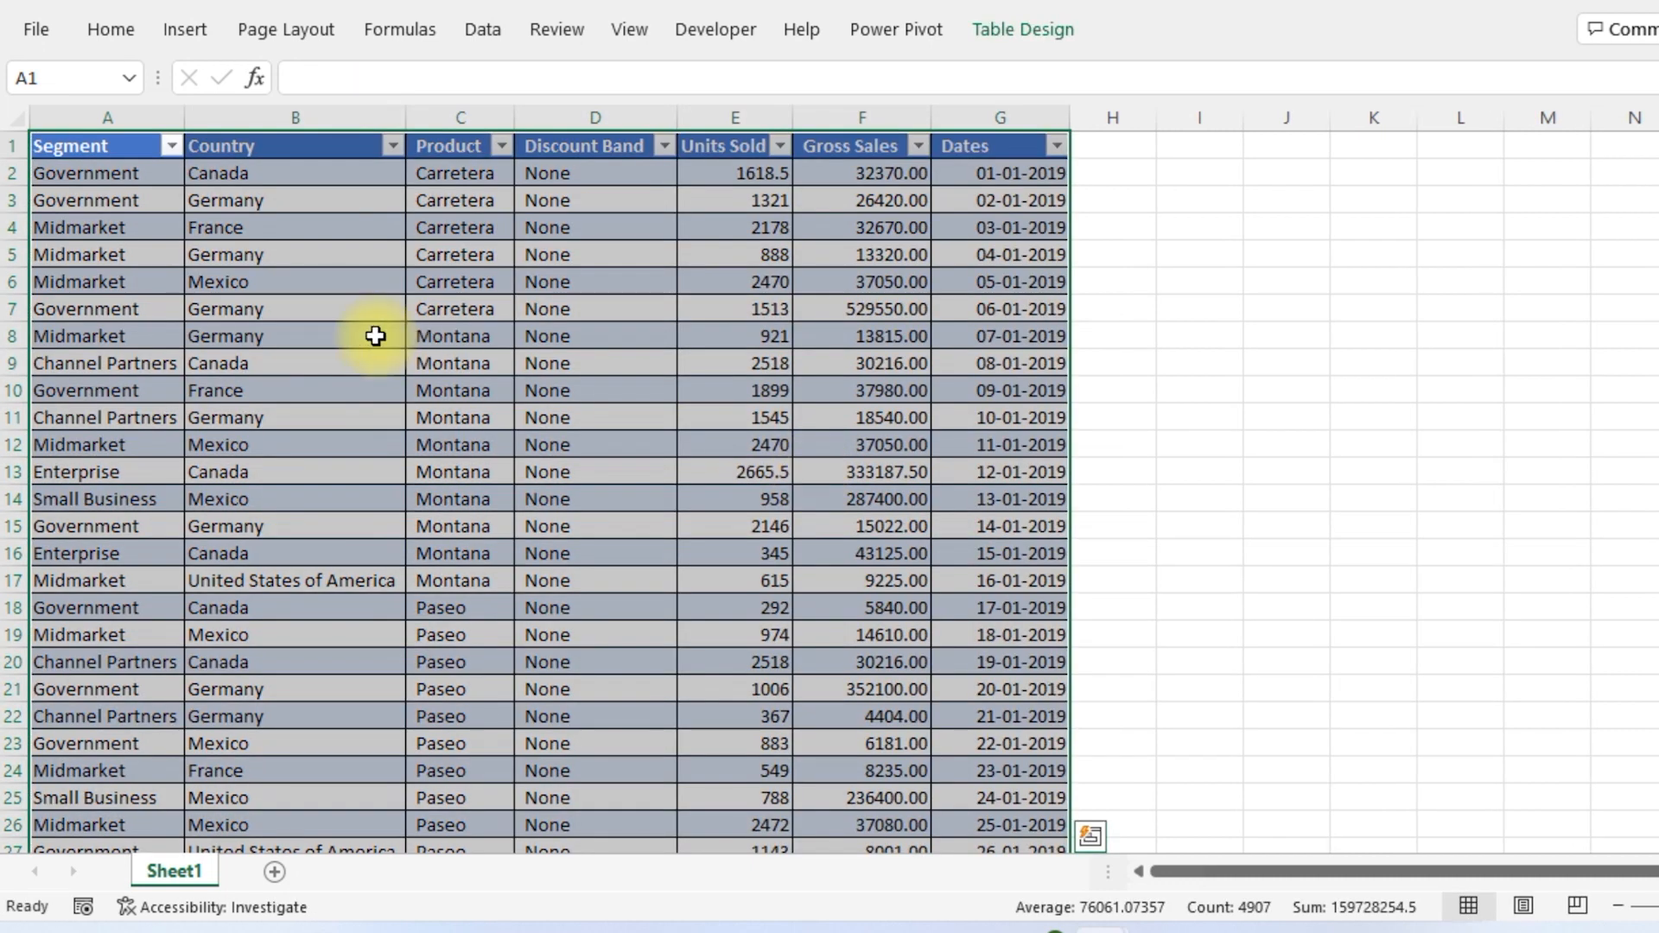
left_click(271, 281)
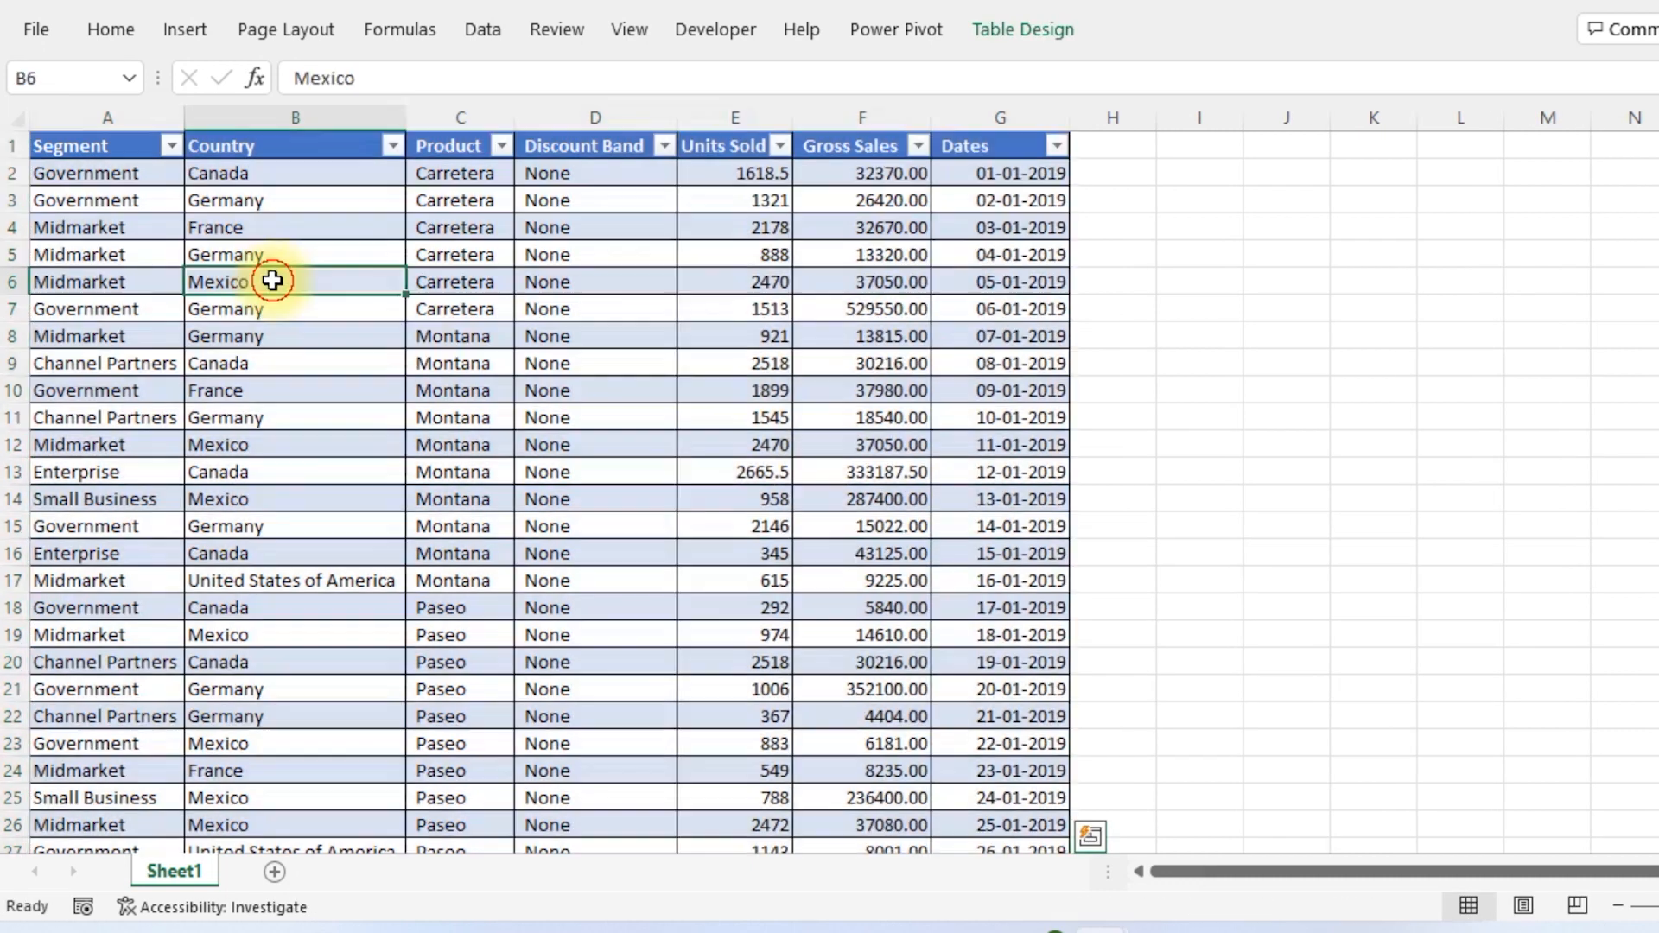
Apply the plain, uncoloured table style to the sales table and return to its header row
left_click(1029, 34)
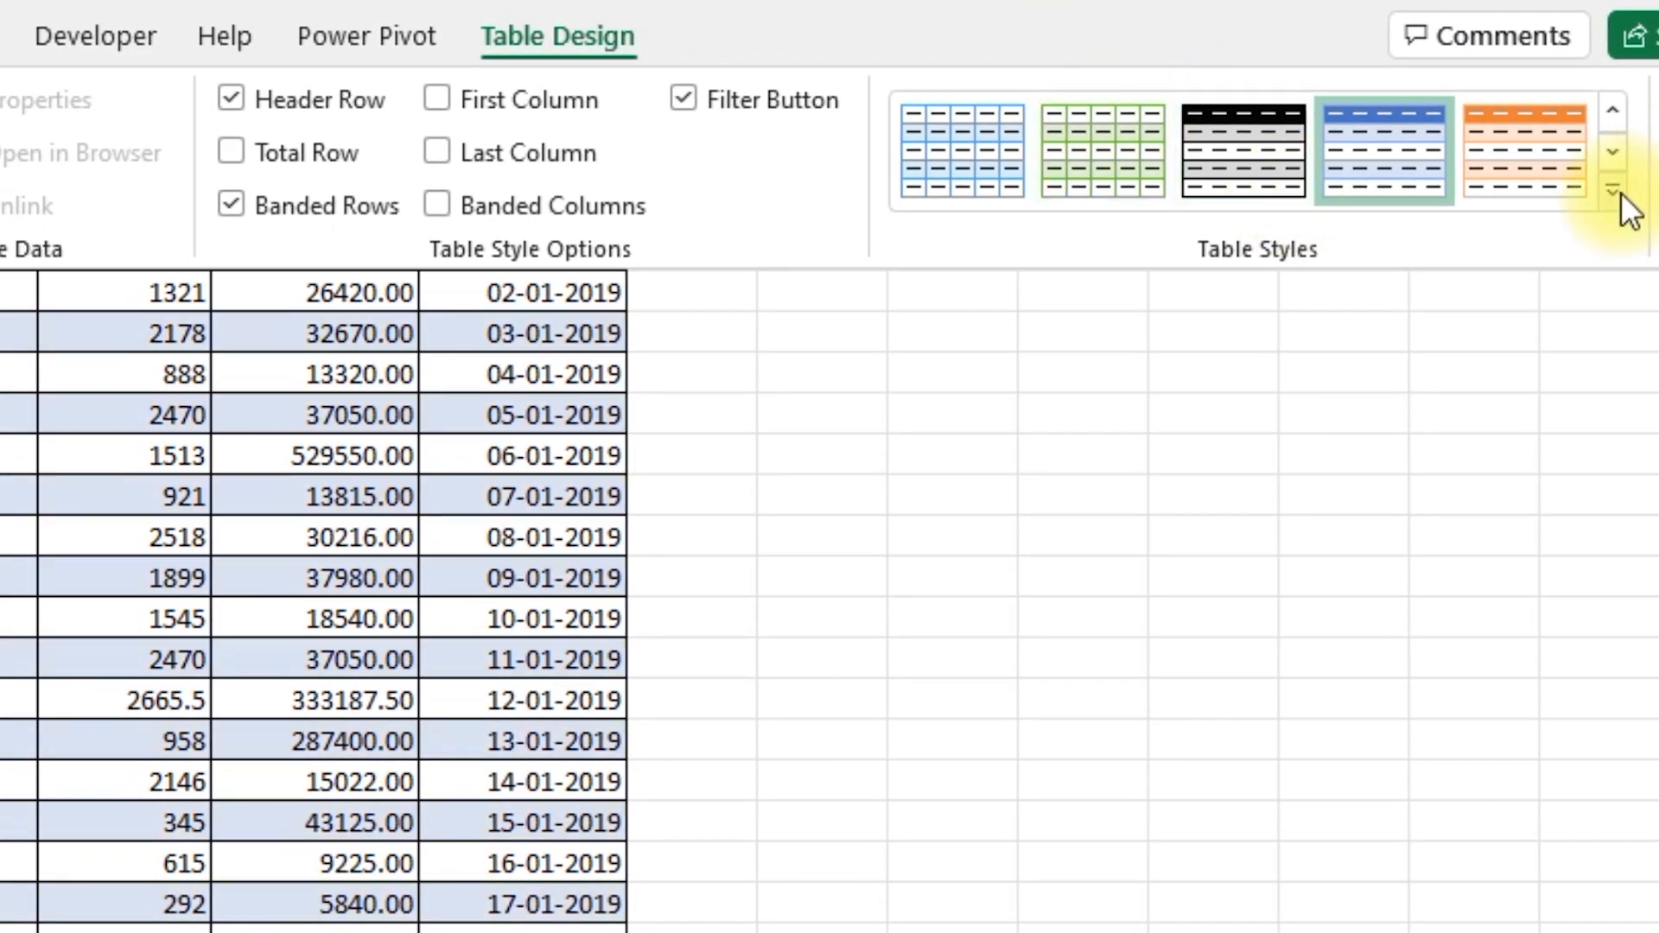
left_click(1613, 190)
left_click(871, 216)
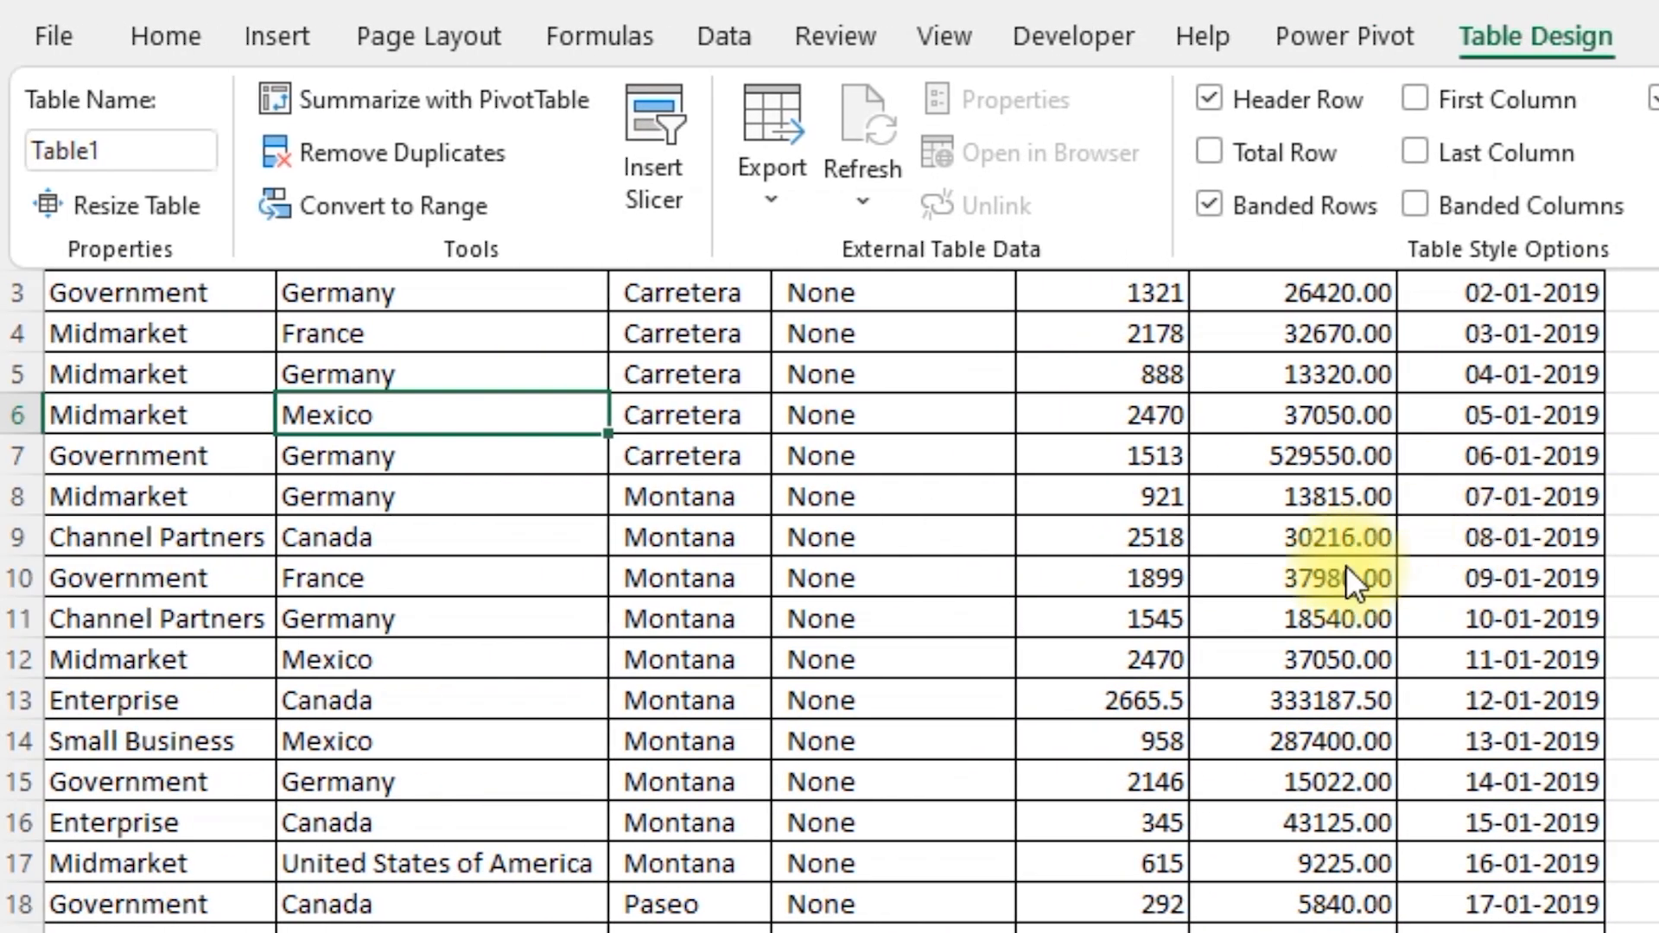
left_click(1303, 605)
key("ctrl+Up")
left_click(1259, 209)
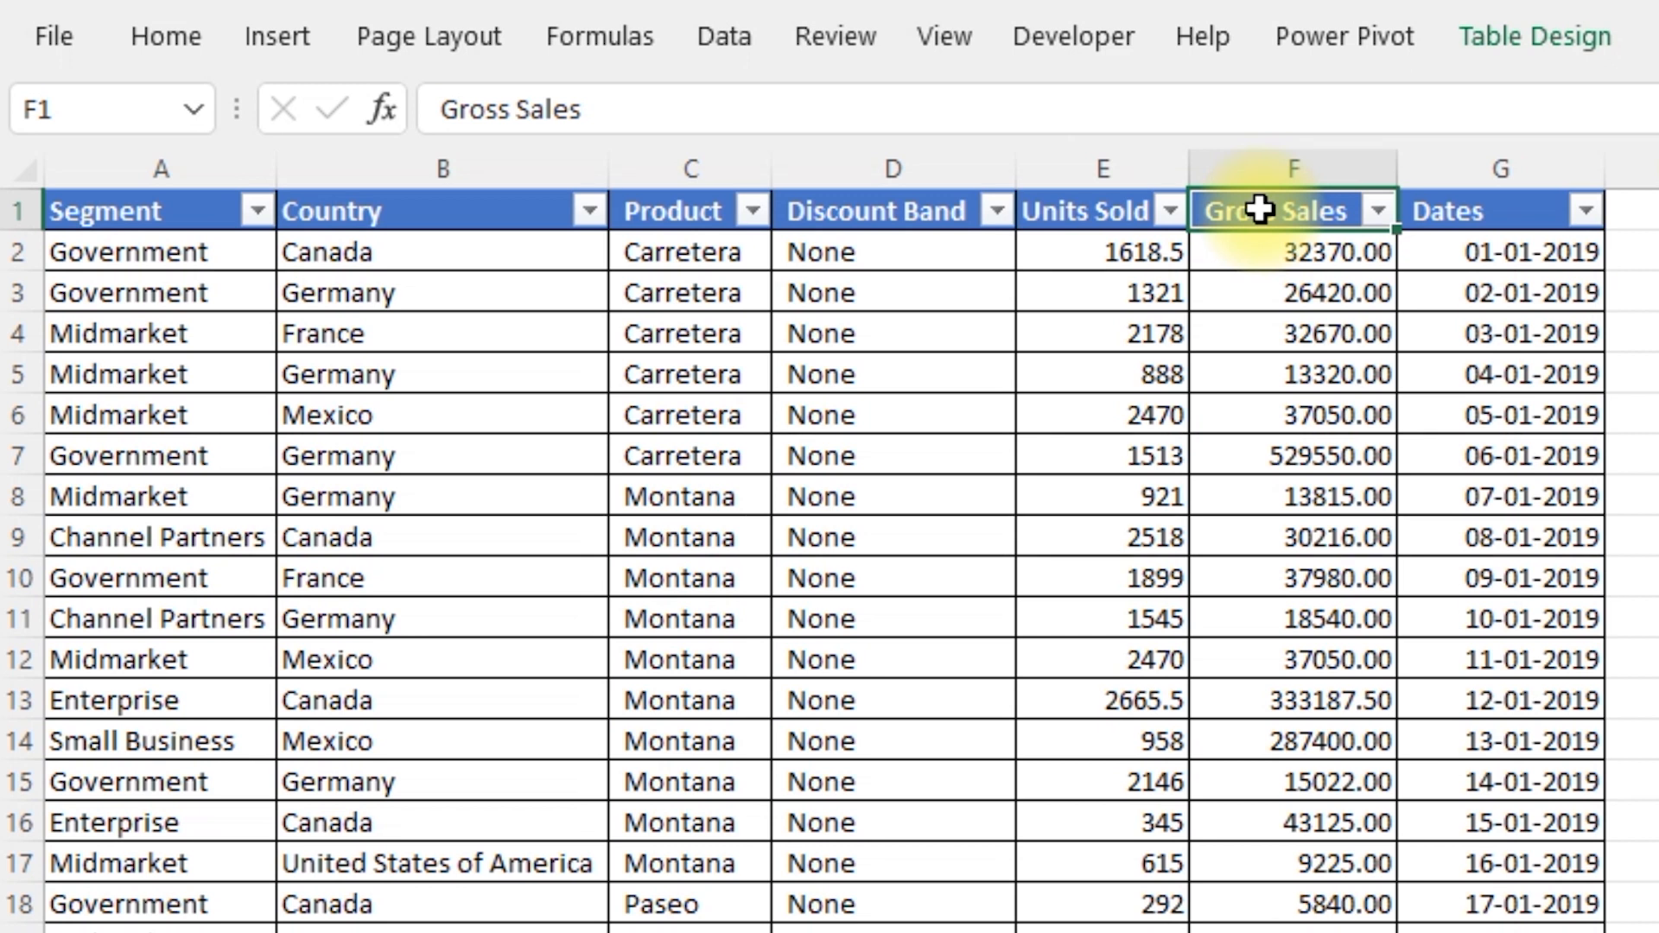
Turn off the filter buttons in the table's header row and return to cell A1
left_click(1536, 39)
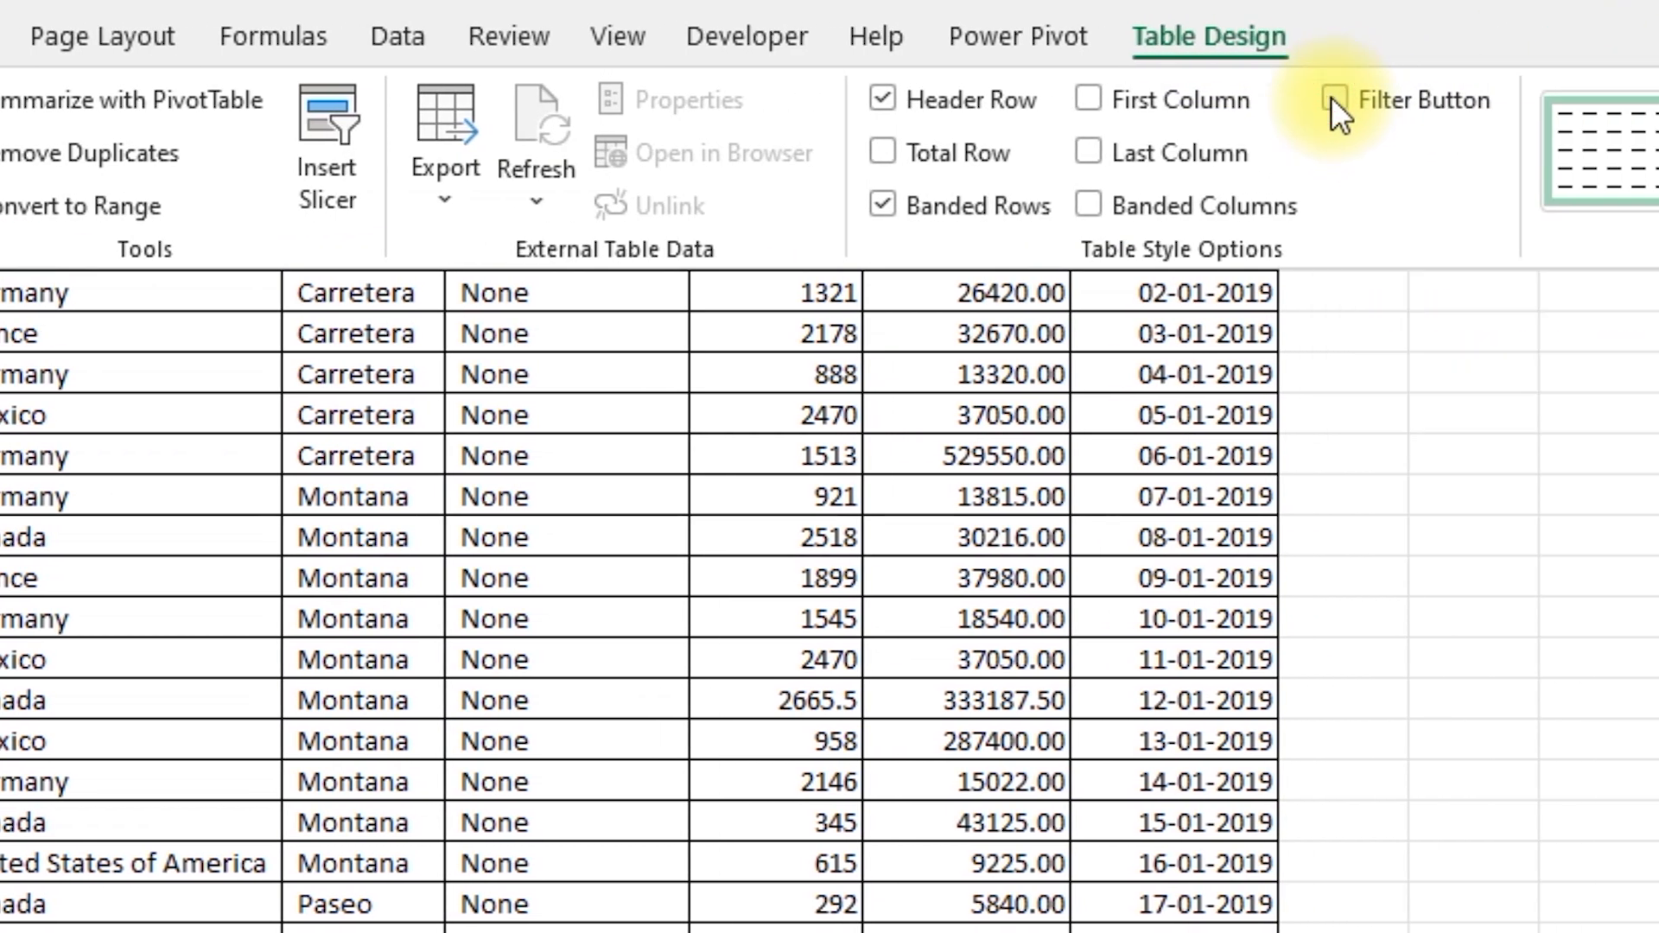
left_click(1333, 99)
key("ctrl+Home")
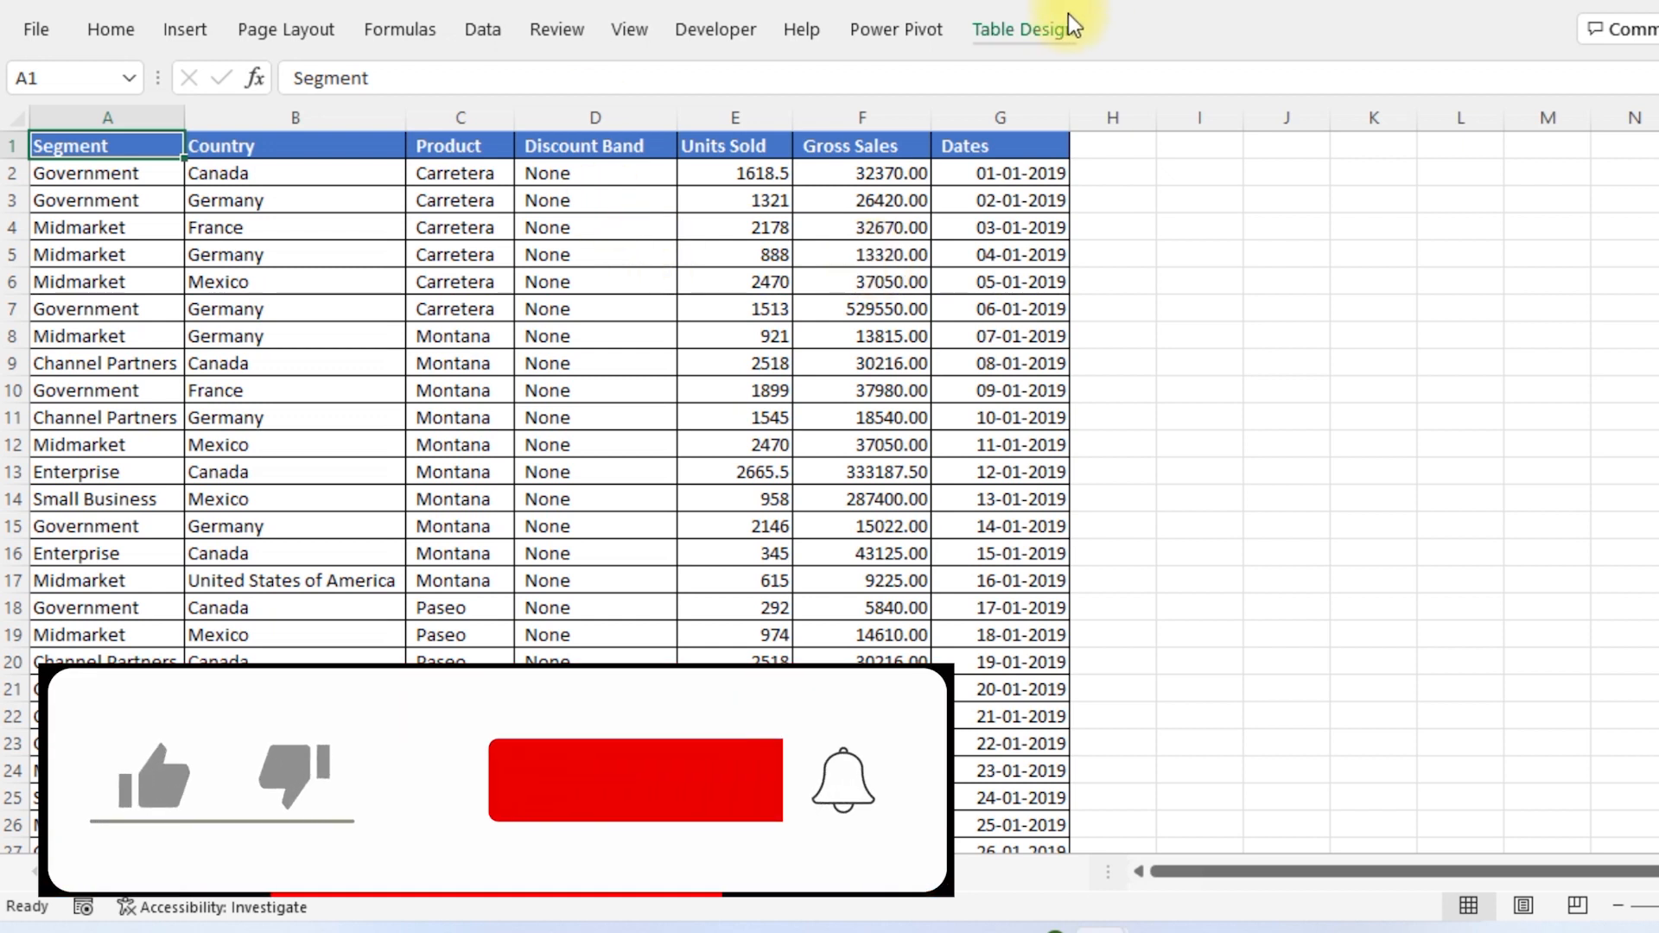
Try to rename the table by entering Salesdata and editing that name before confirming it
left_click(1004, 26)
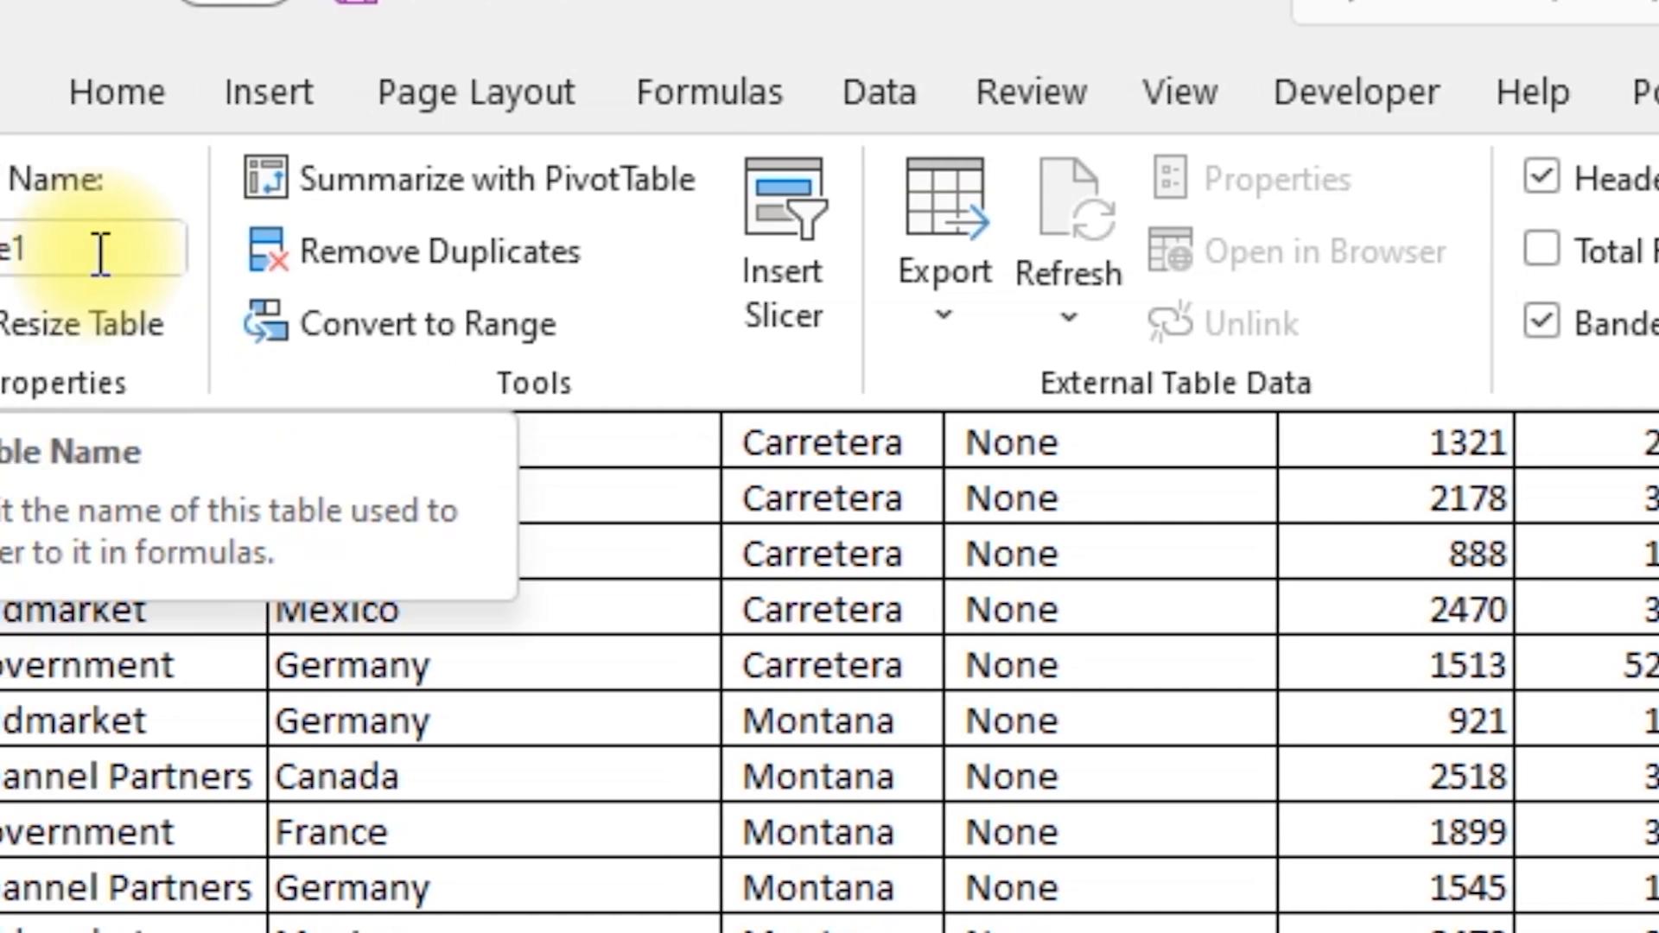
left_click(101, 253)
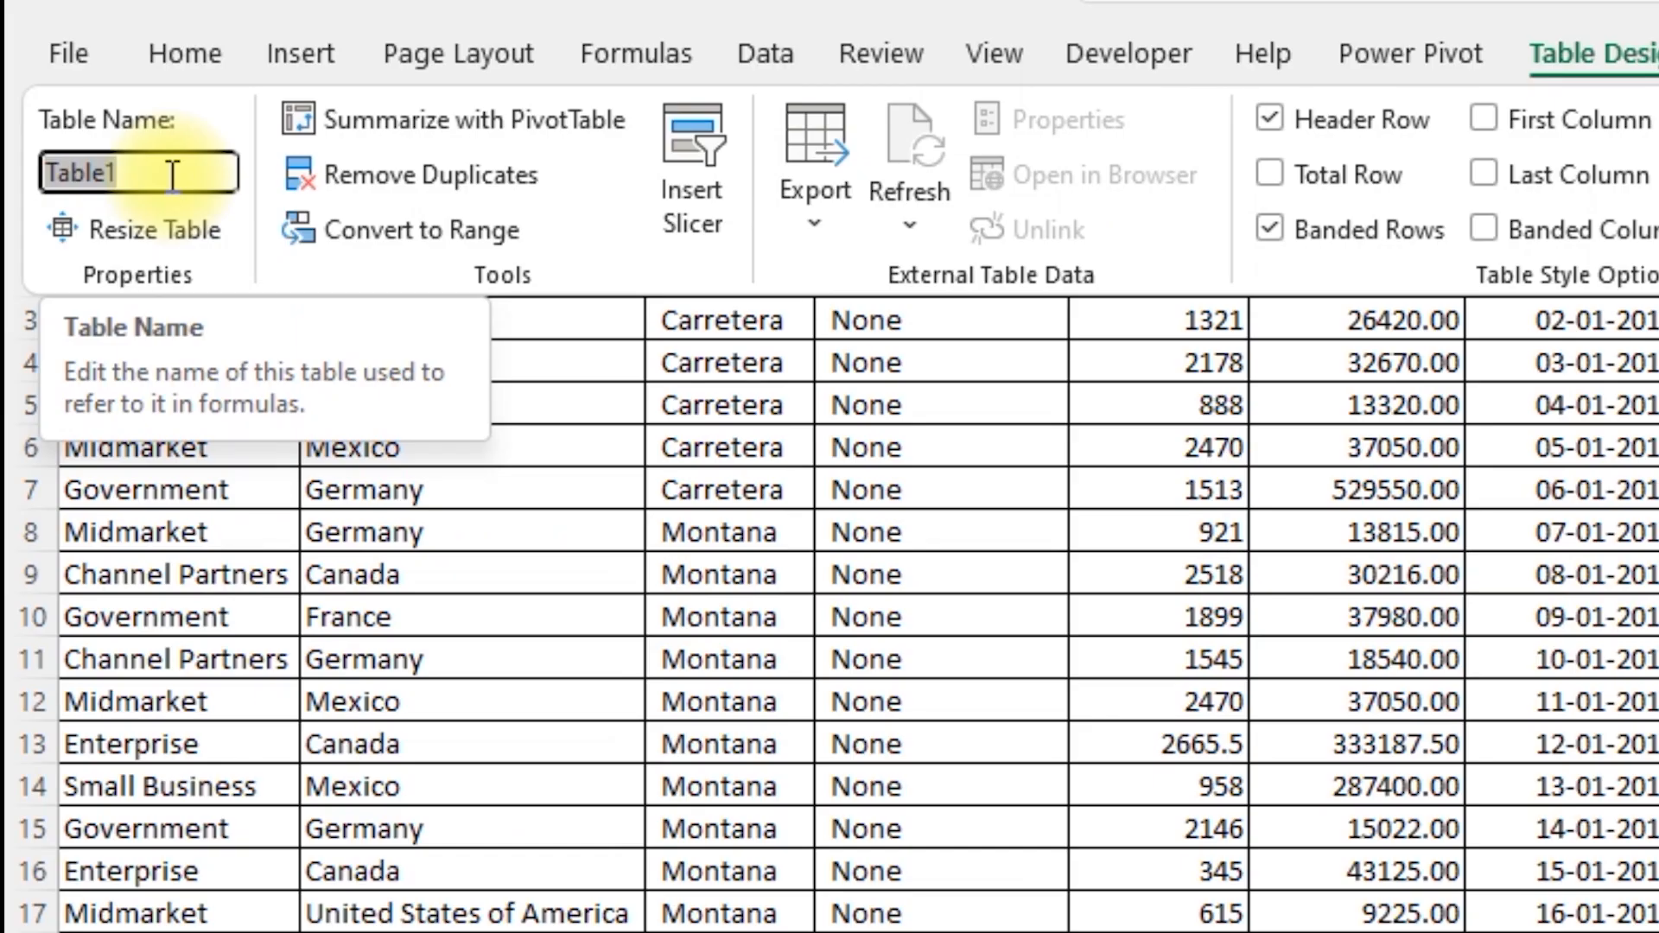
key("BackSpace")
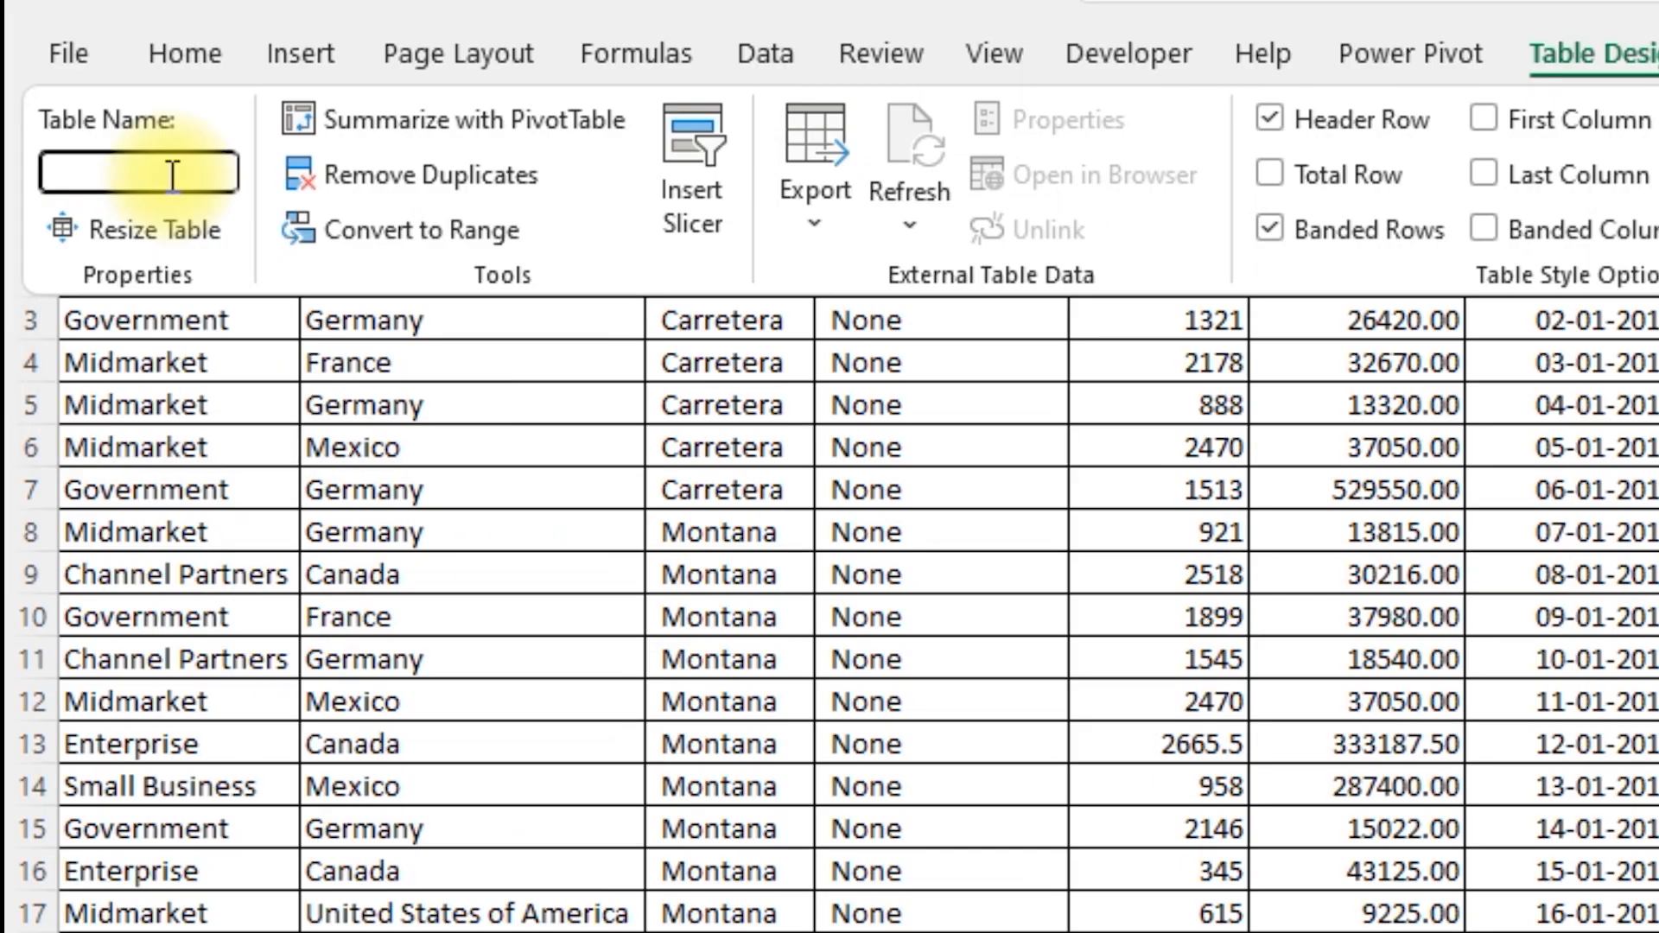
type("Salesdata")
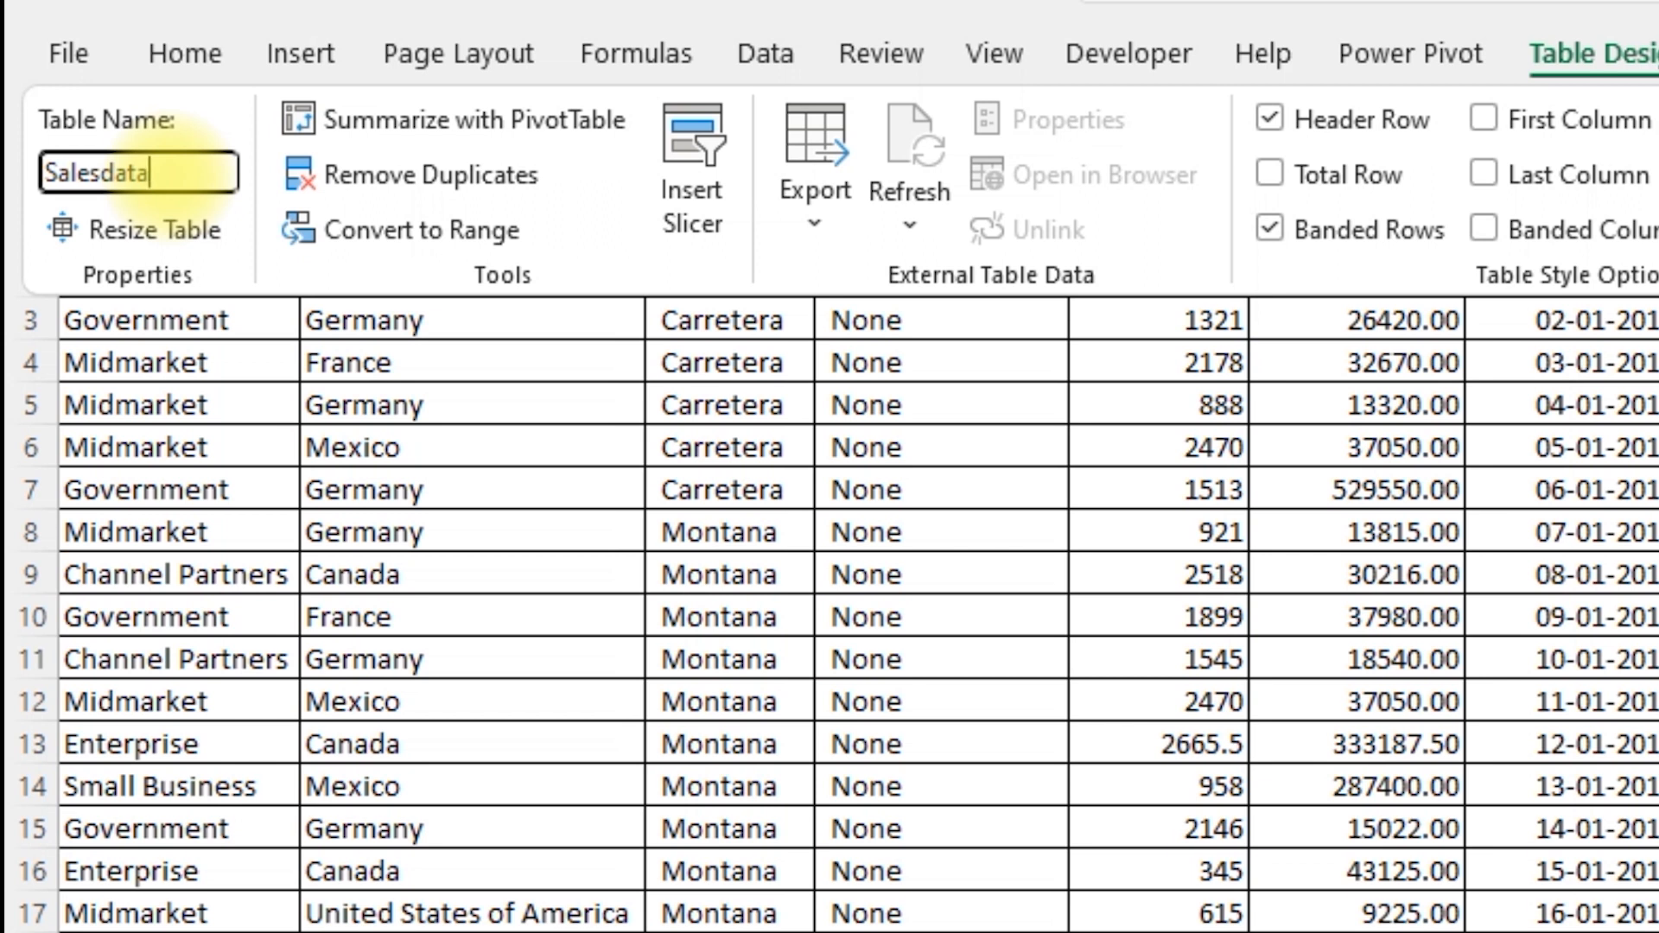
key("Left")
key("Left")
key("Left")
key("Left")
key("Return")
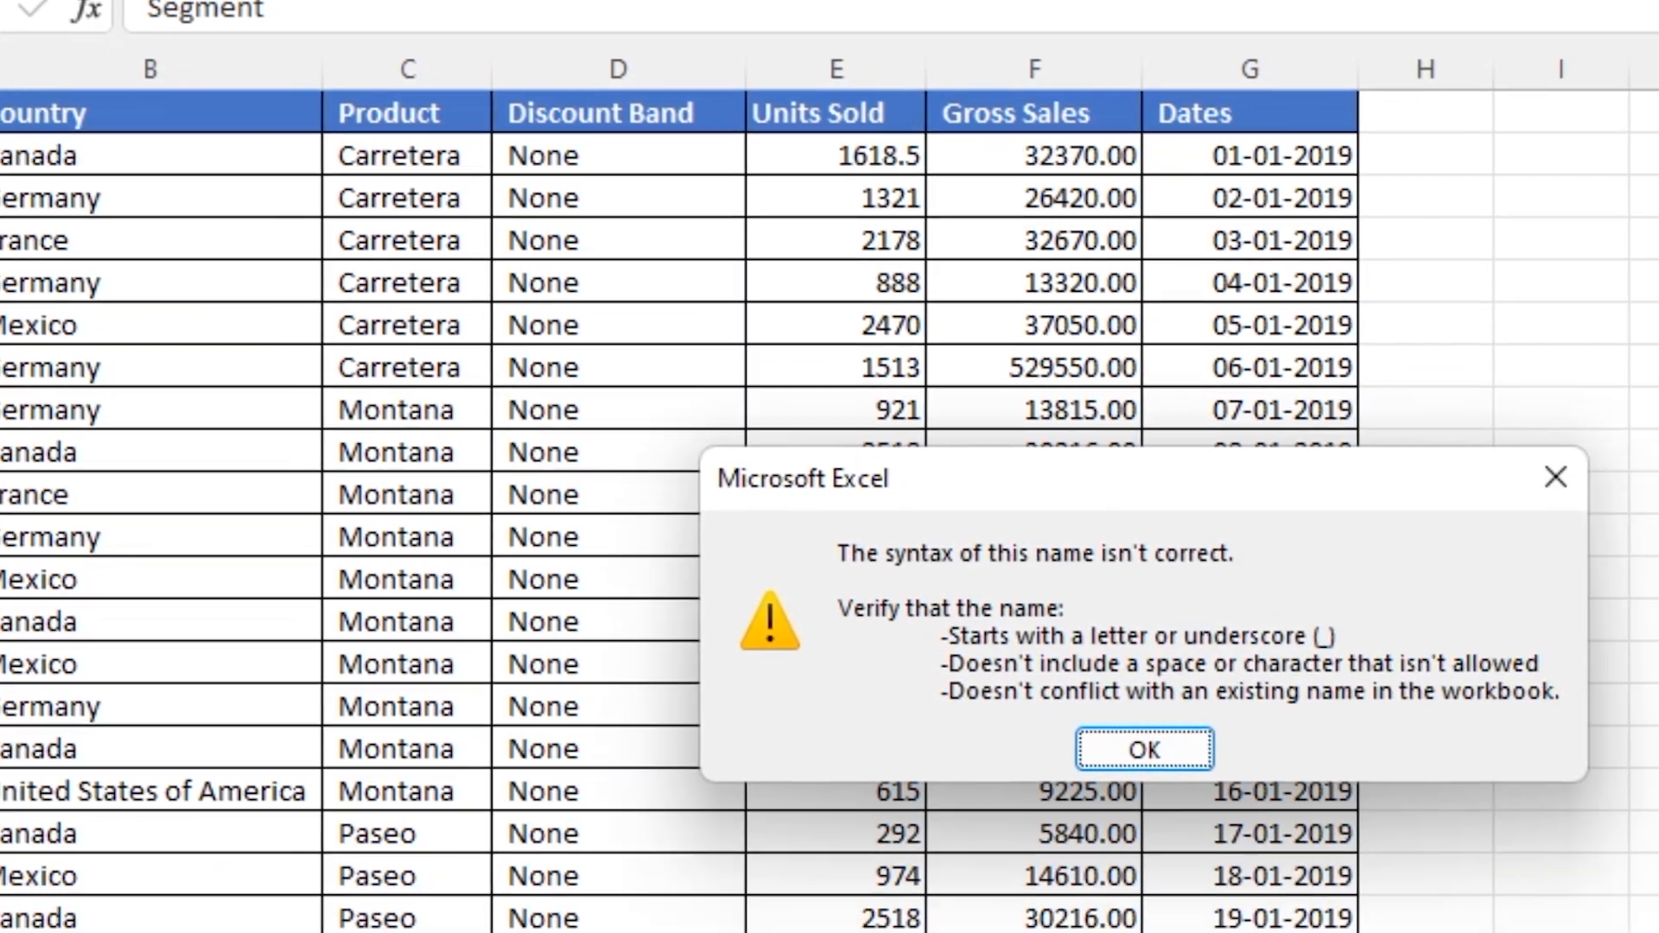
key("Return")
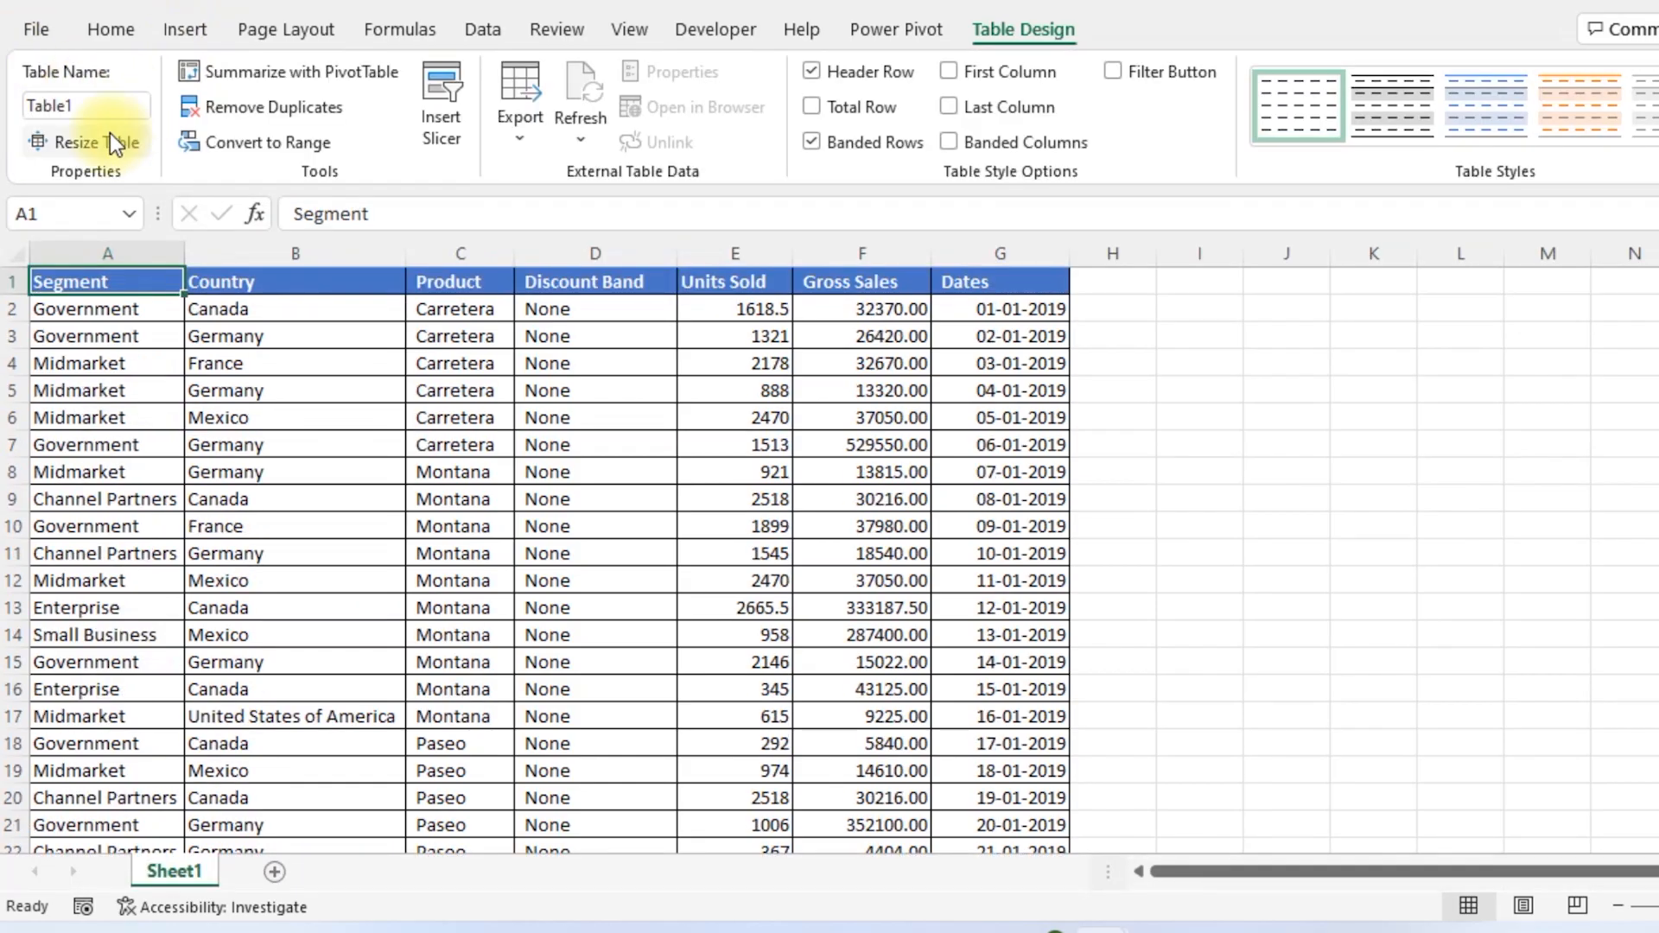
Rename the table as Salesdata
left_click(83, 105)
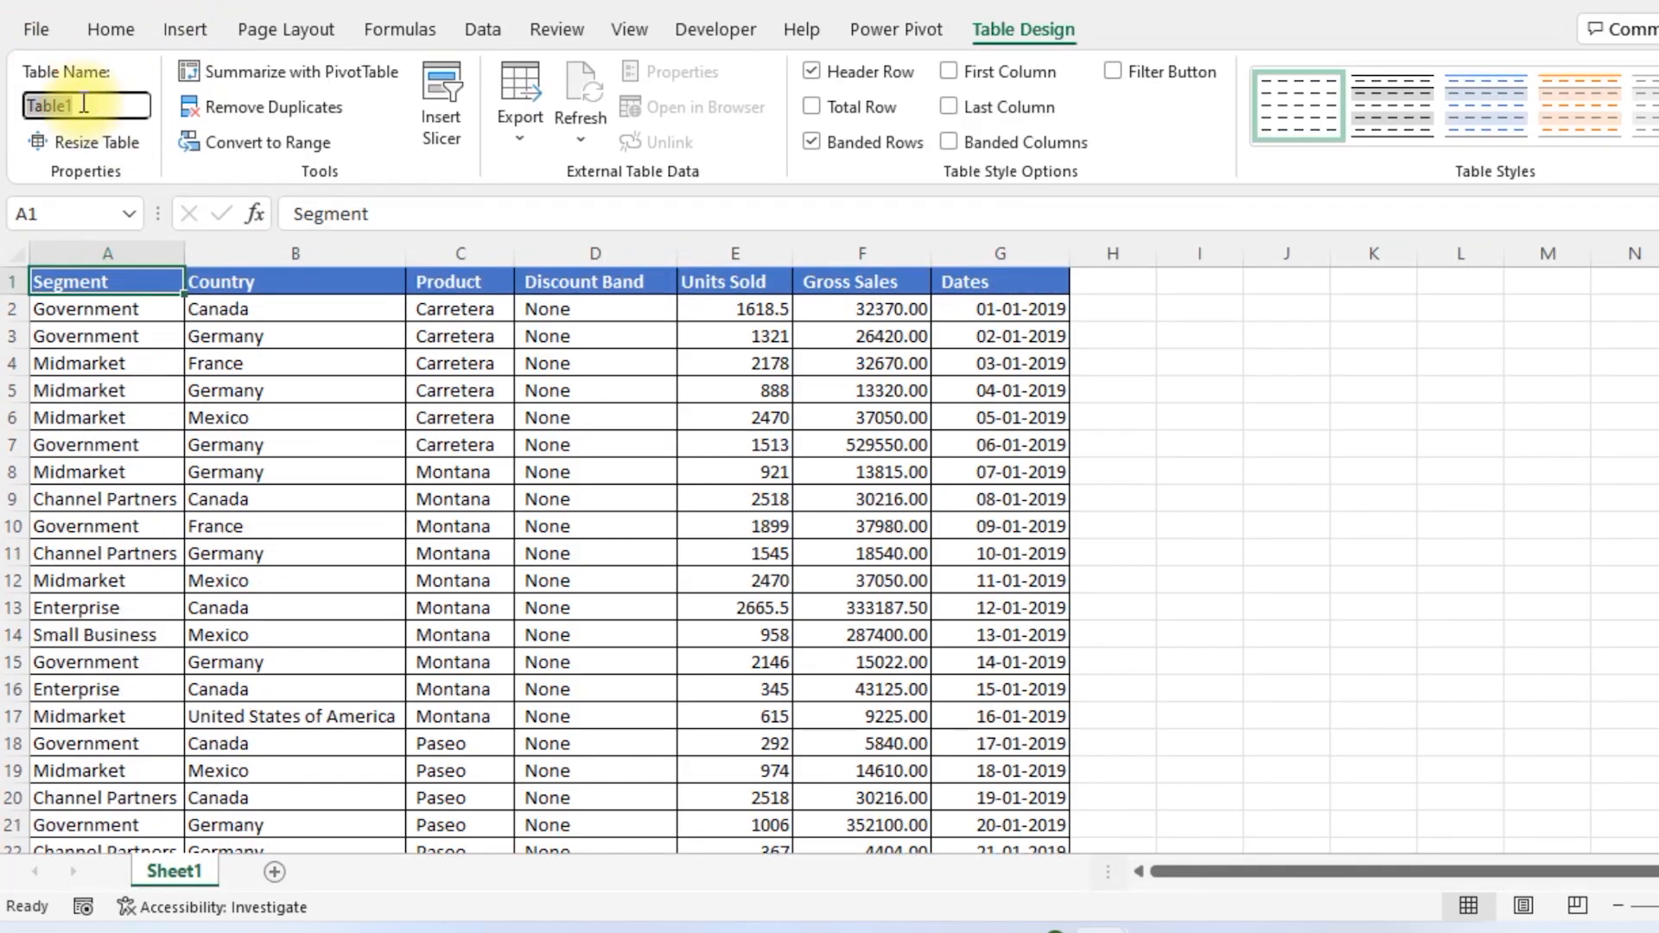
type("Salesdata")
key("Return")
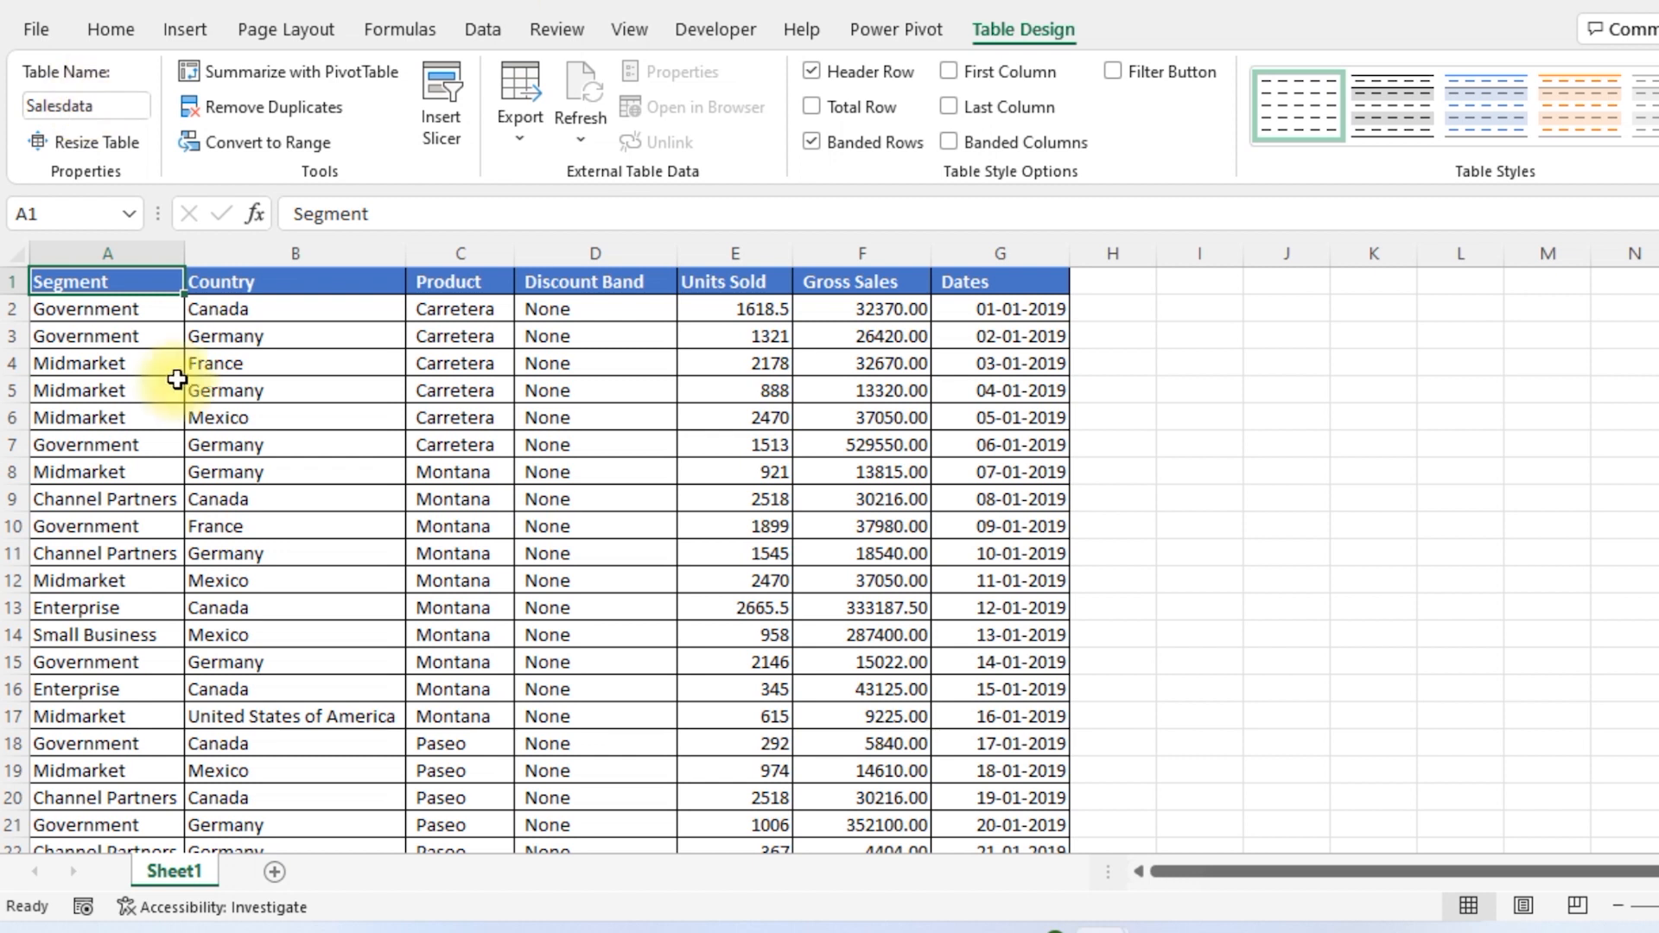
left_click(169, 337)
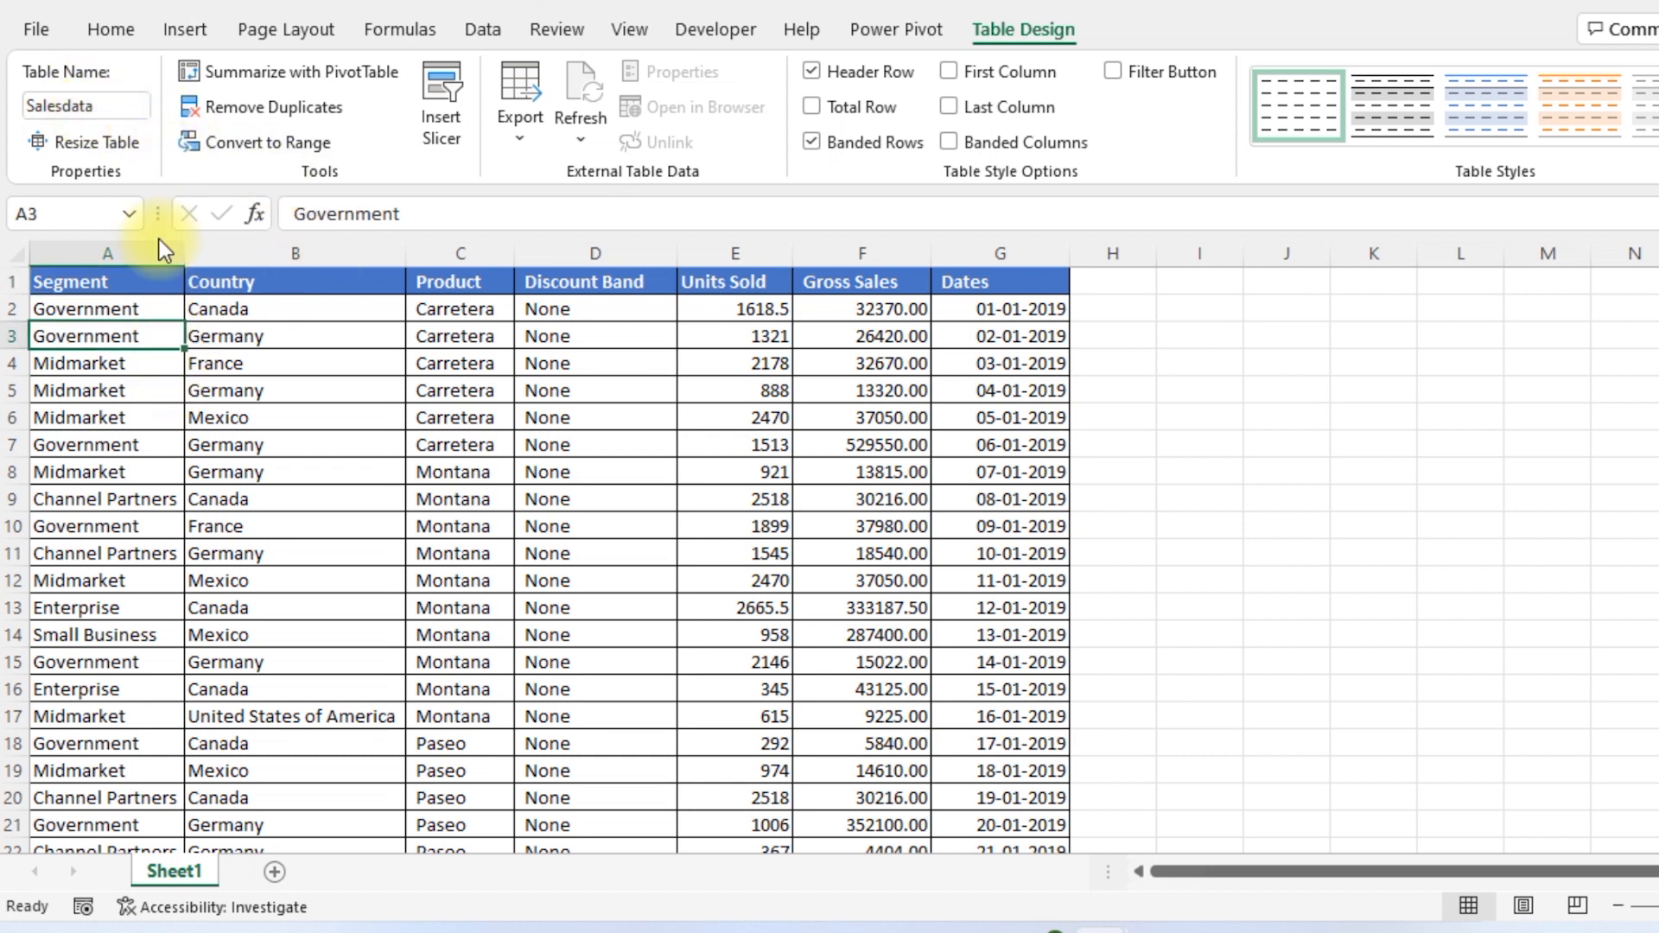
Create a PivotTable from the Salesdata table on a new worksheet with the PivotTable and PivotChart Wizard, using an Excel list as source
left_click(112, 284)
key("alt")
key("d")
key("p")
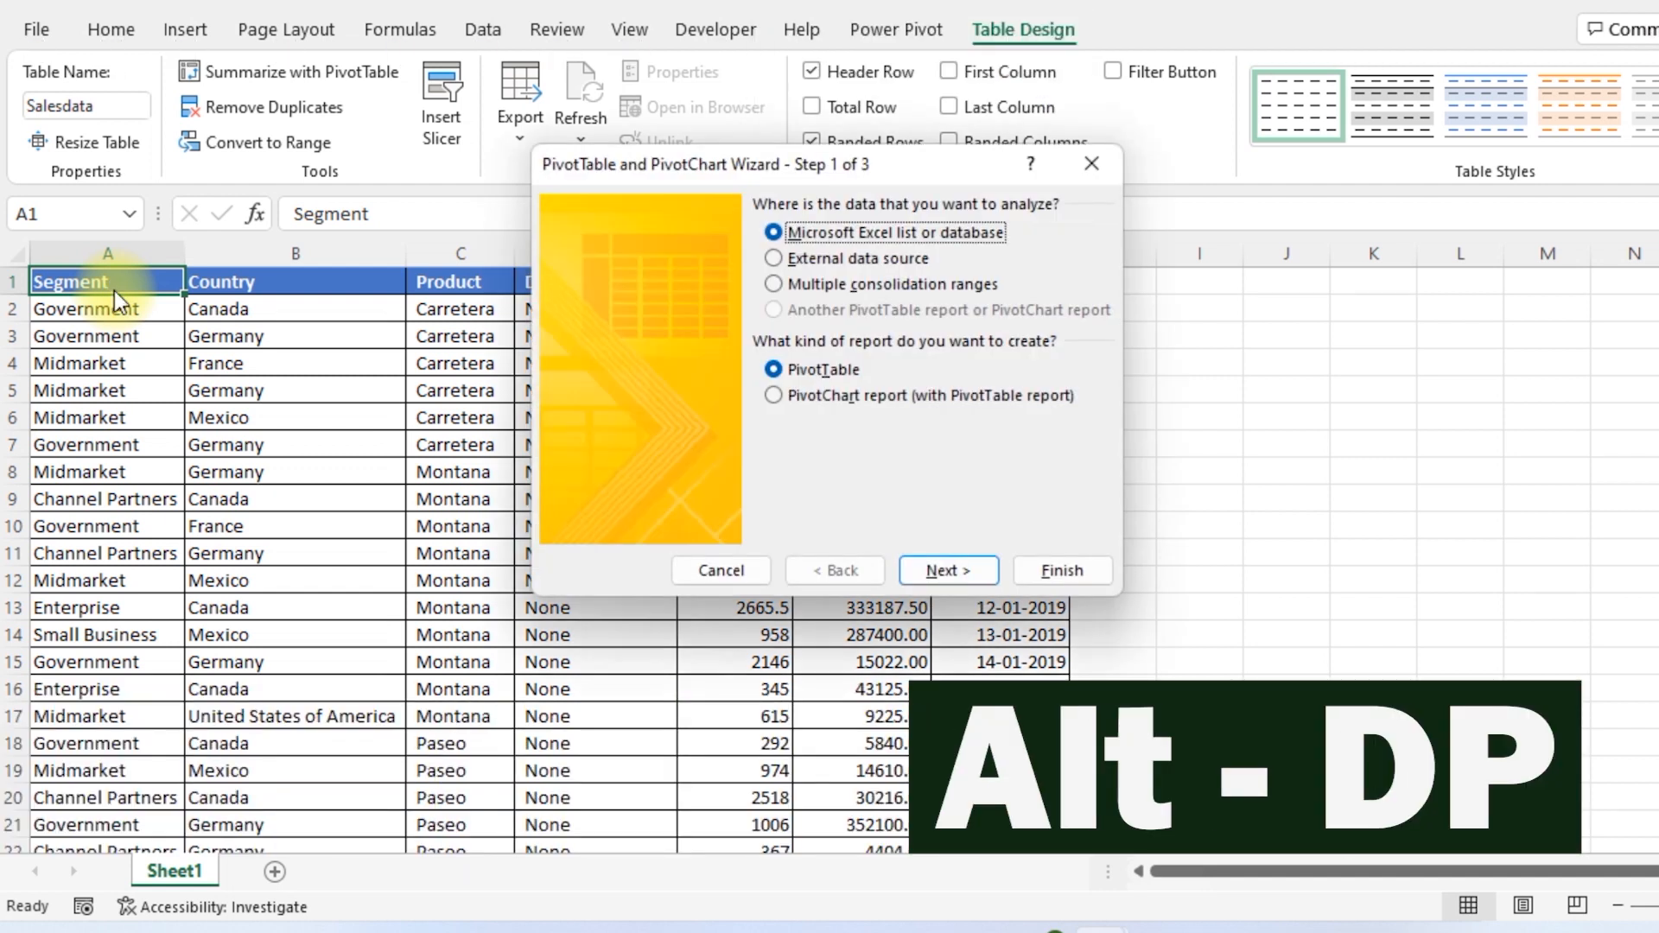
key("Return")
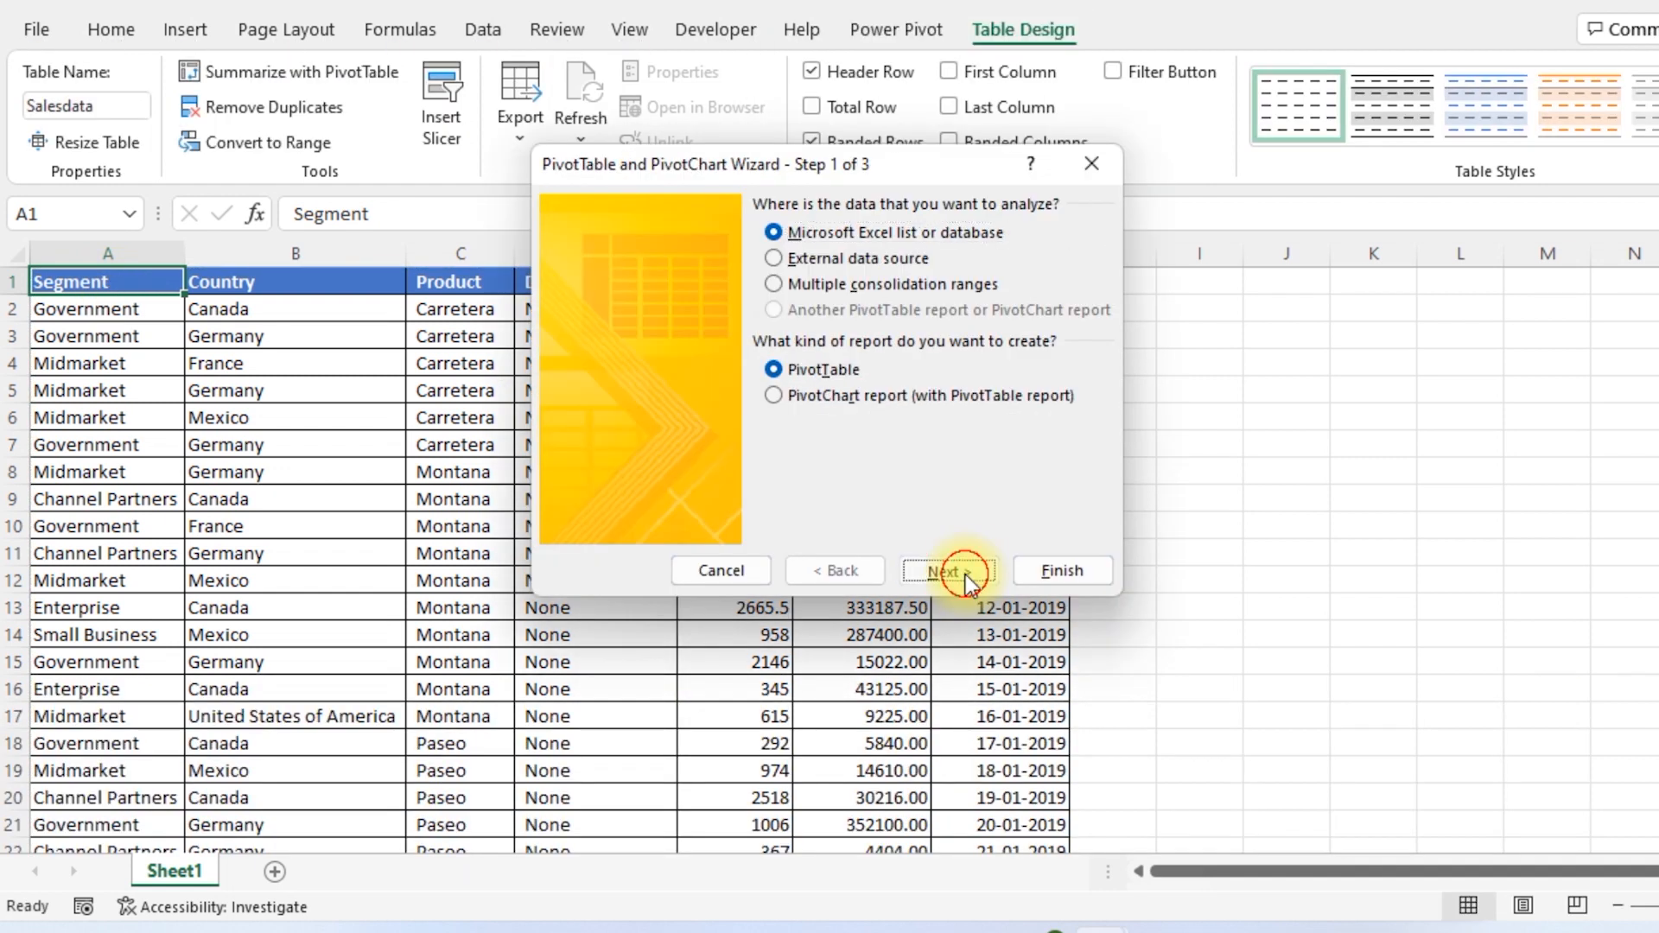
left_click(965, 572)
left_click(918, 432)
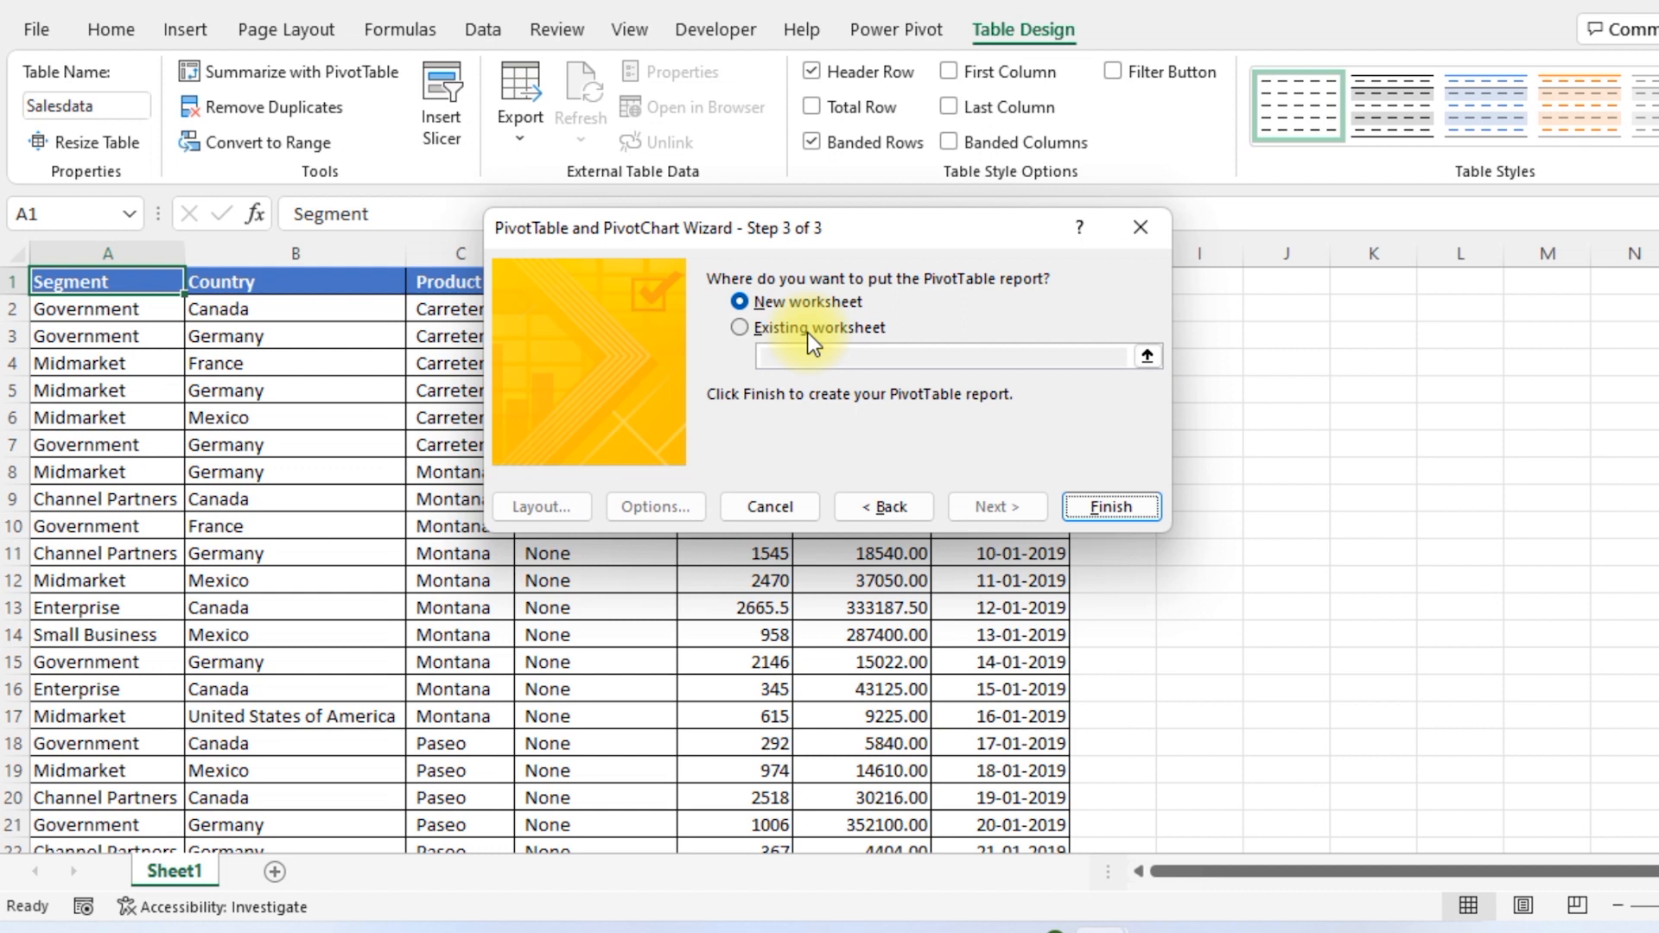
left_click(1124, 489)
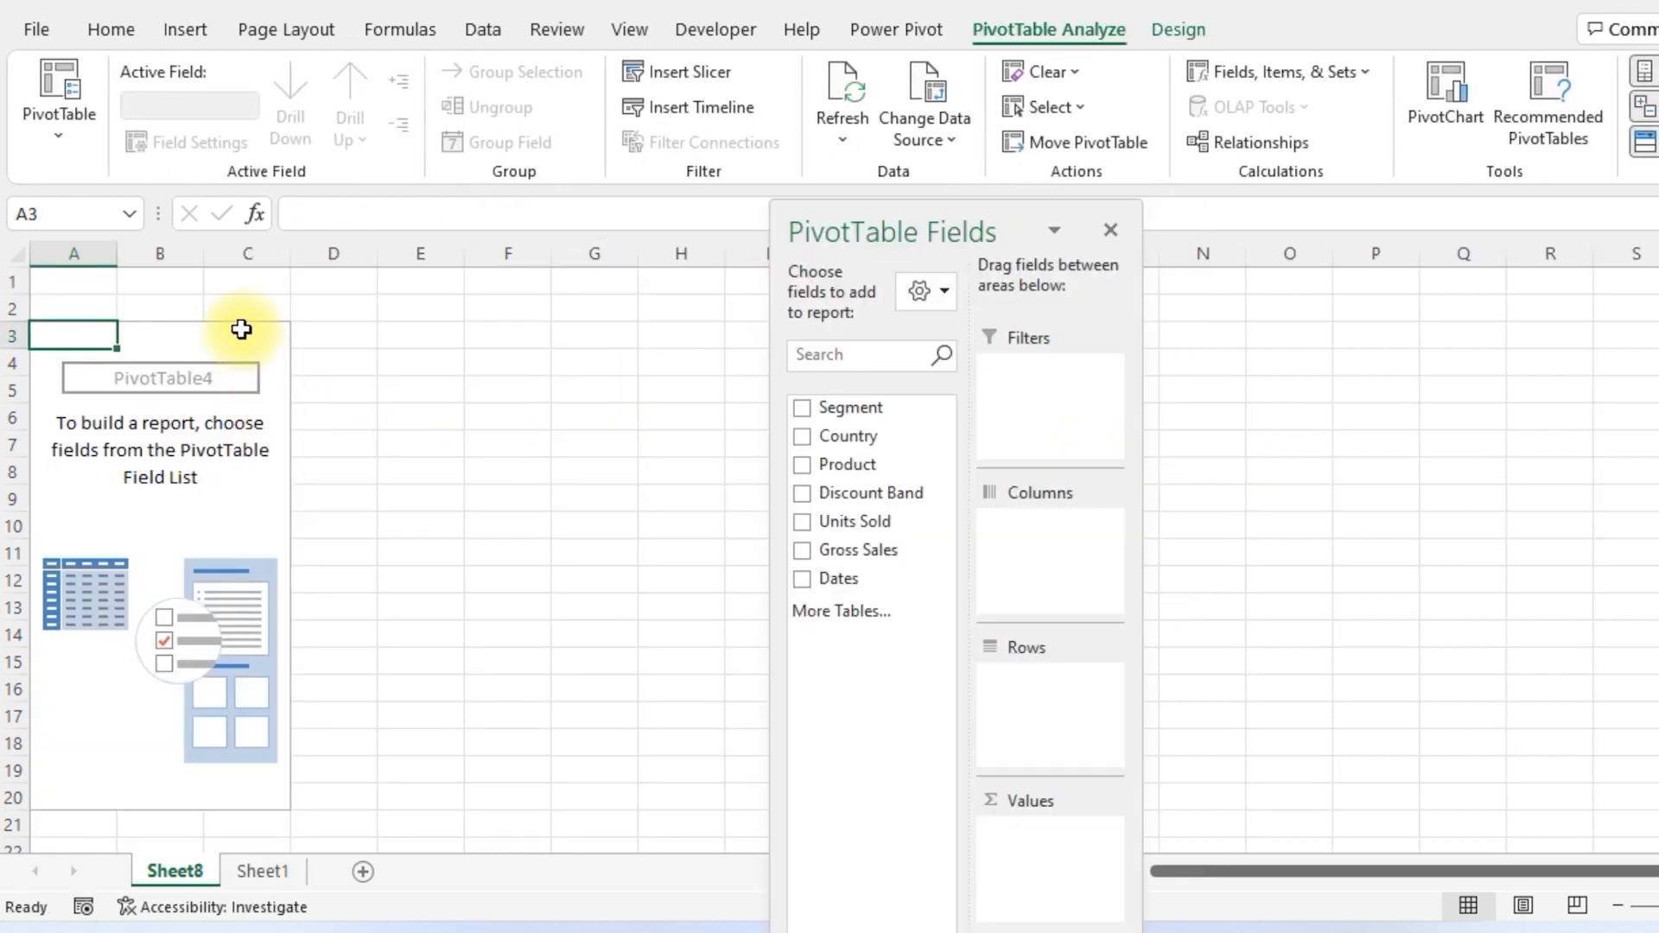
Add Product to the PivotTable's rows and Gross Sales to its values
left_click(241, 330)
left_click_drag(956, 244, 1091, 110)
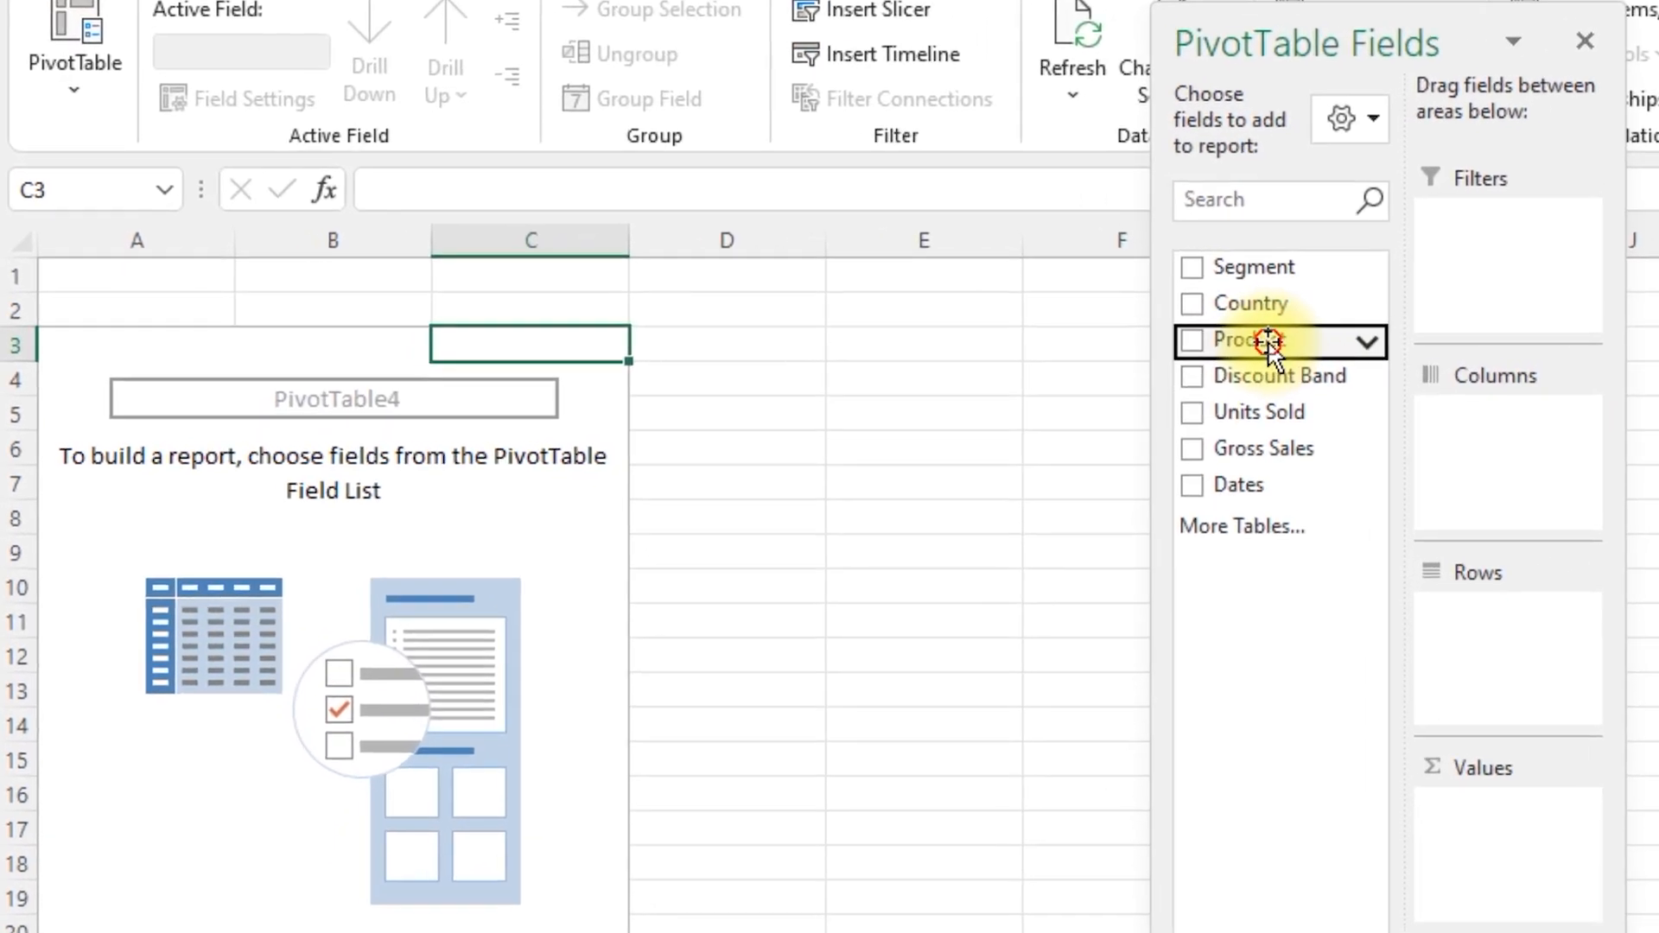
left_click_drag(1007, 333, 1147, 516)
left_click_drag(1516, 584, 1559, 656)
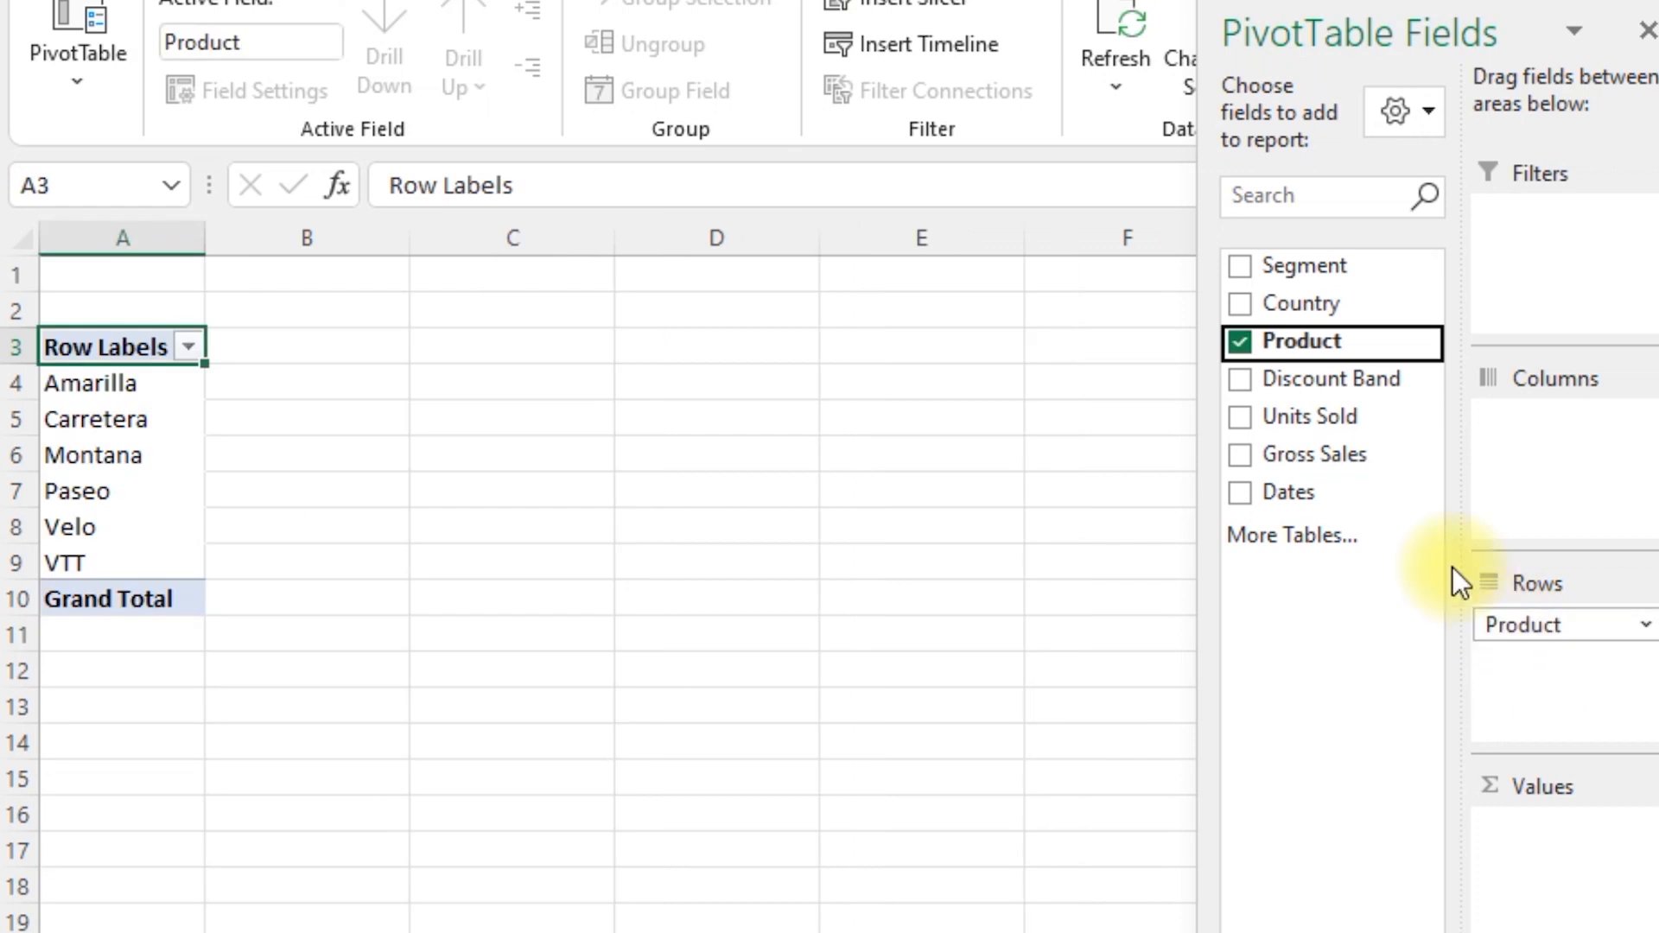
left_click_drag(1341, 467, 1566, 847)
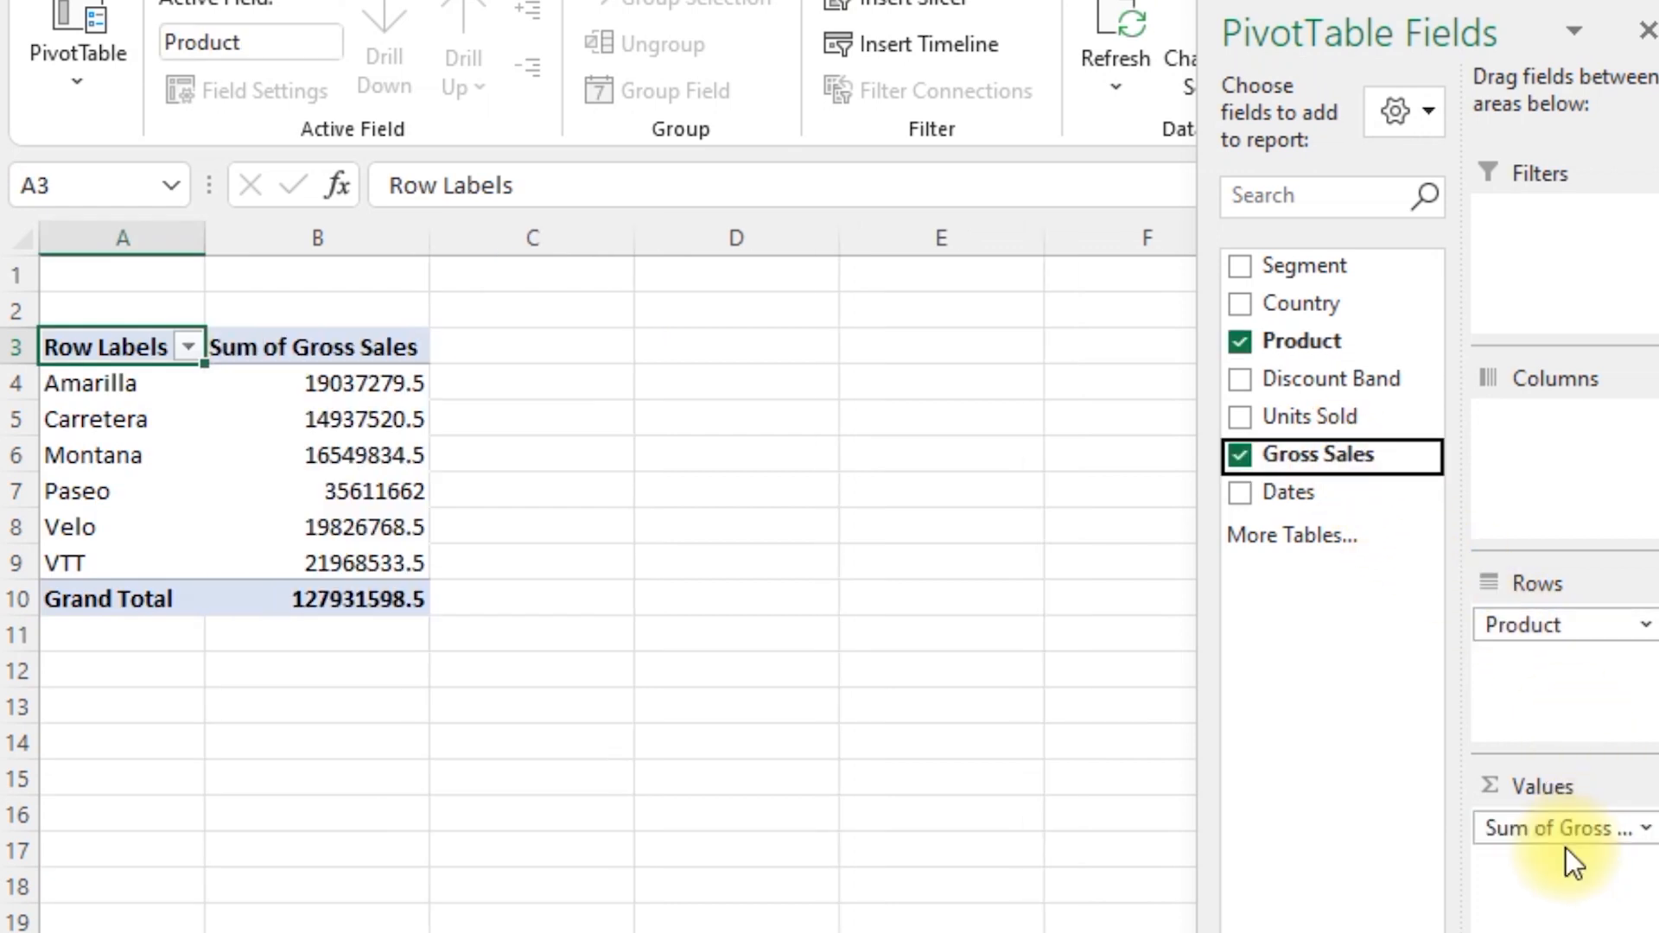
Format the PivotTable's gross sales values as Number with 0 decimal places and the 1000 separator
left_click(121, 420)
left_click(263, 425)
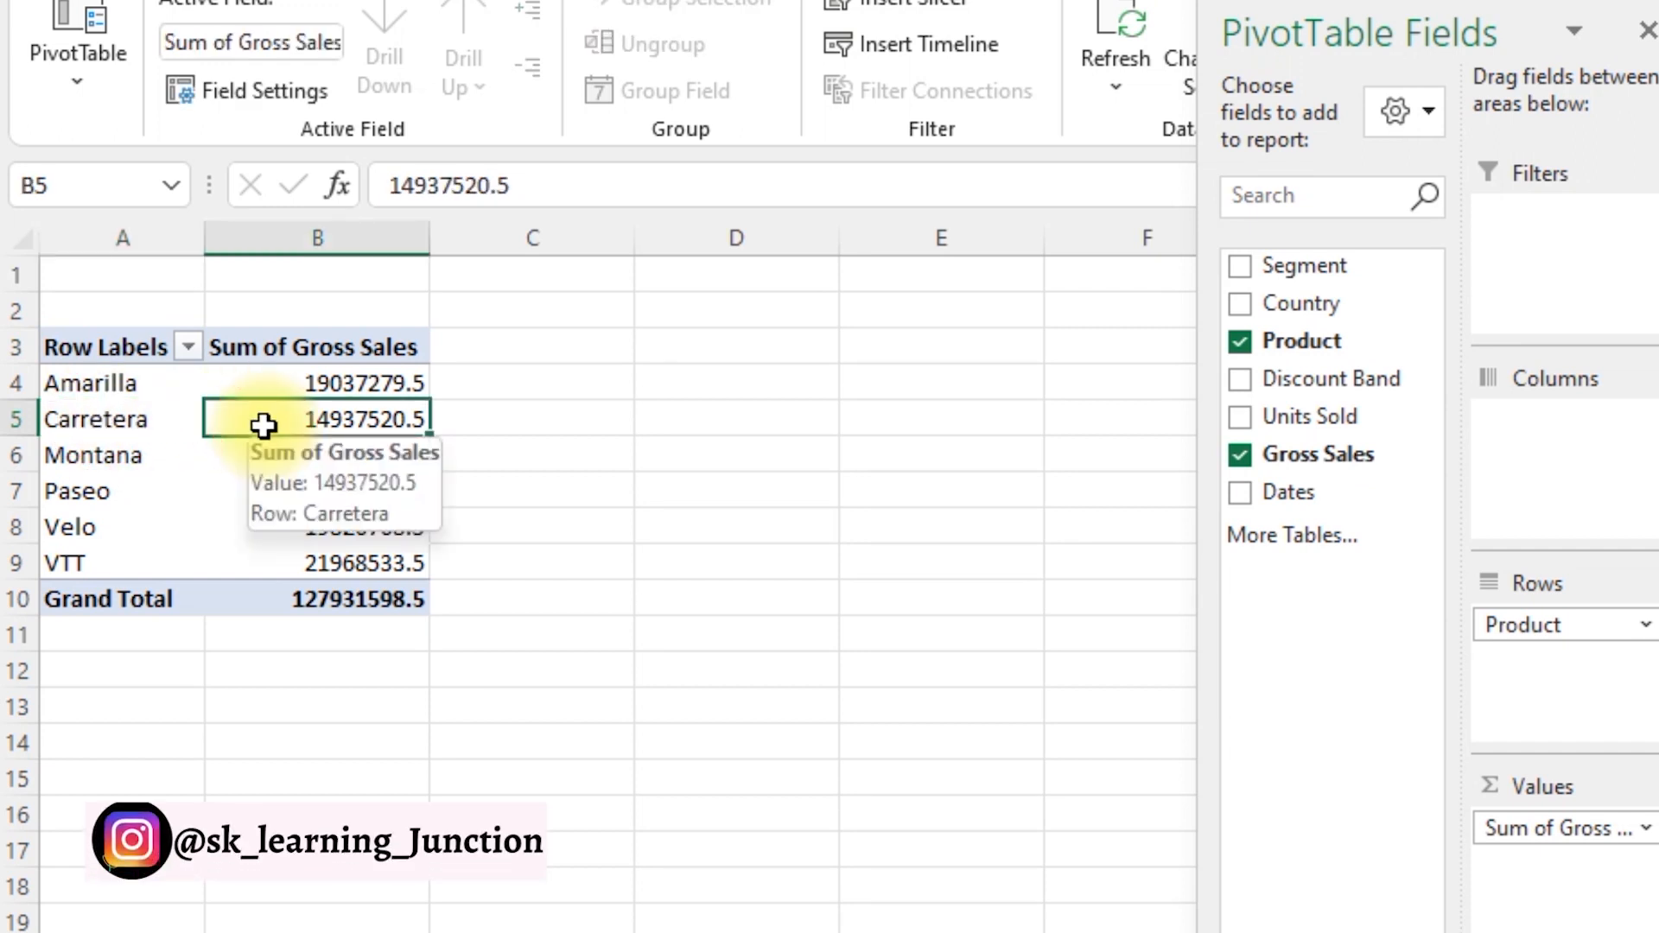
left_click(332, 383)
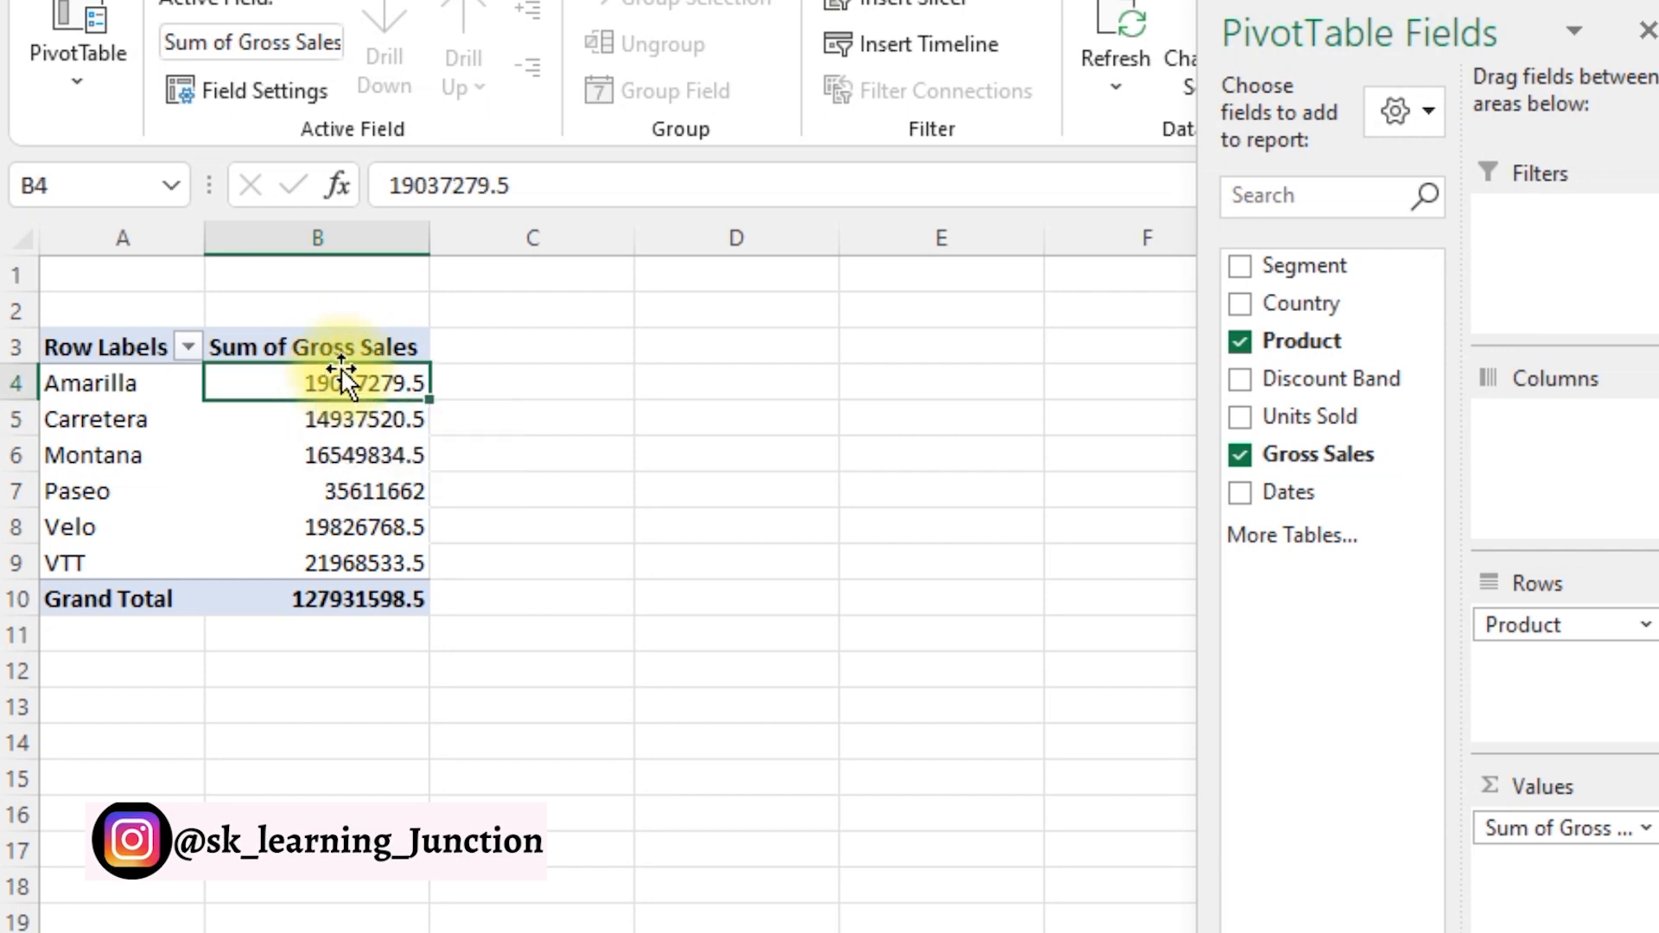
right_click(337, 385)
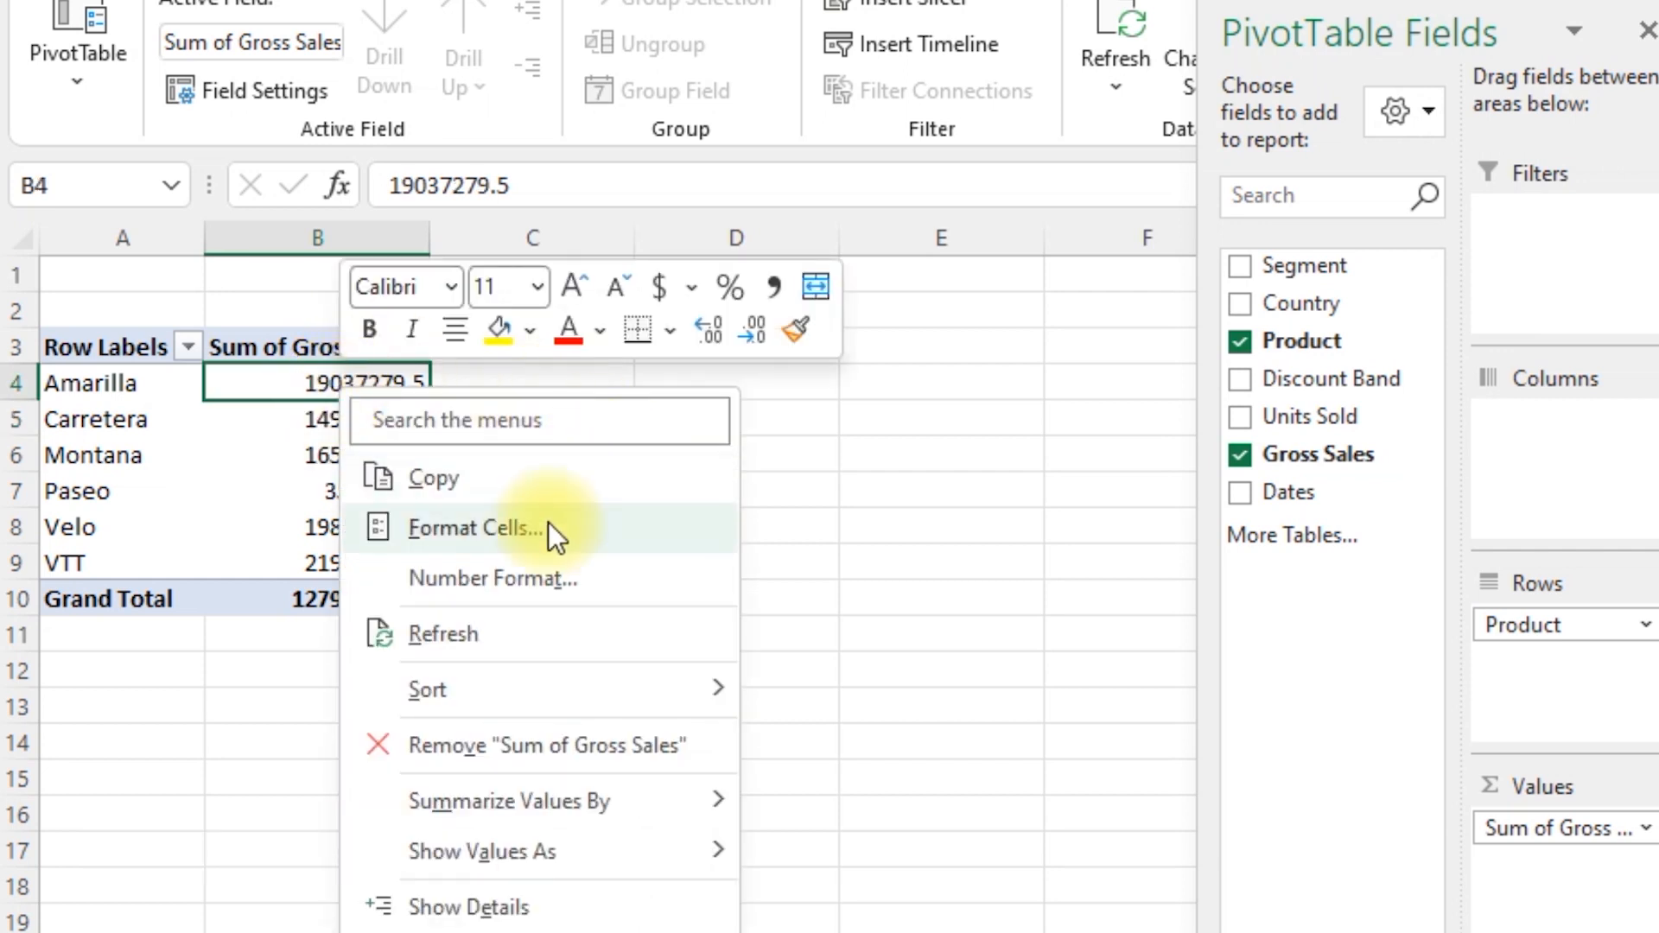
left_click(449, 577)
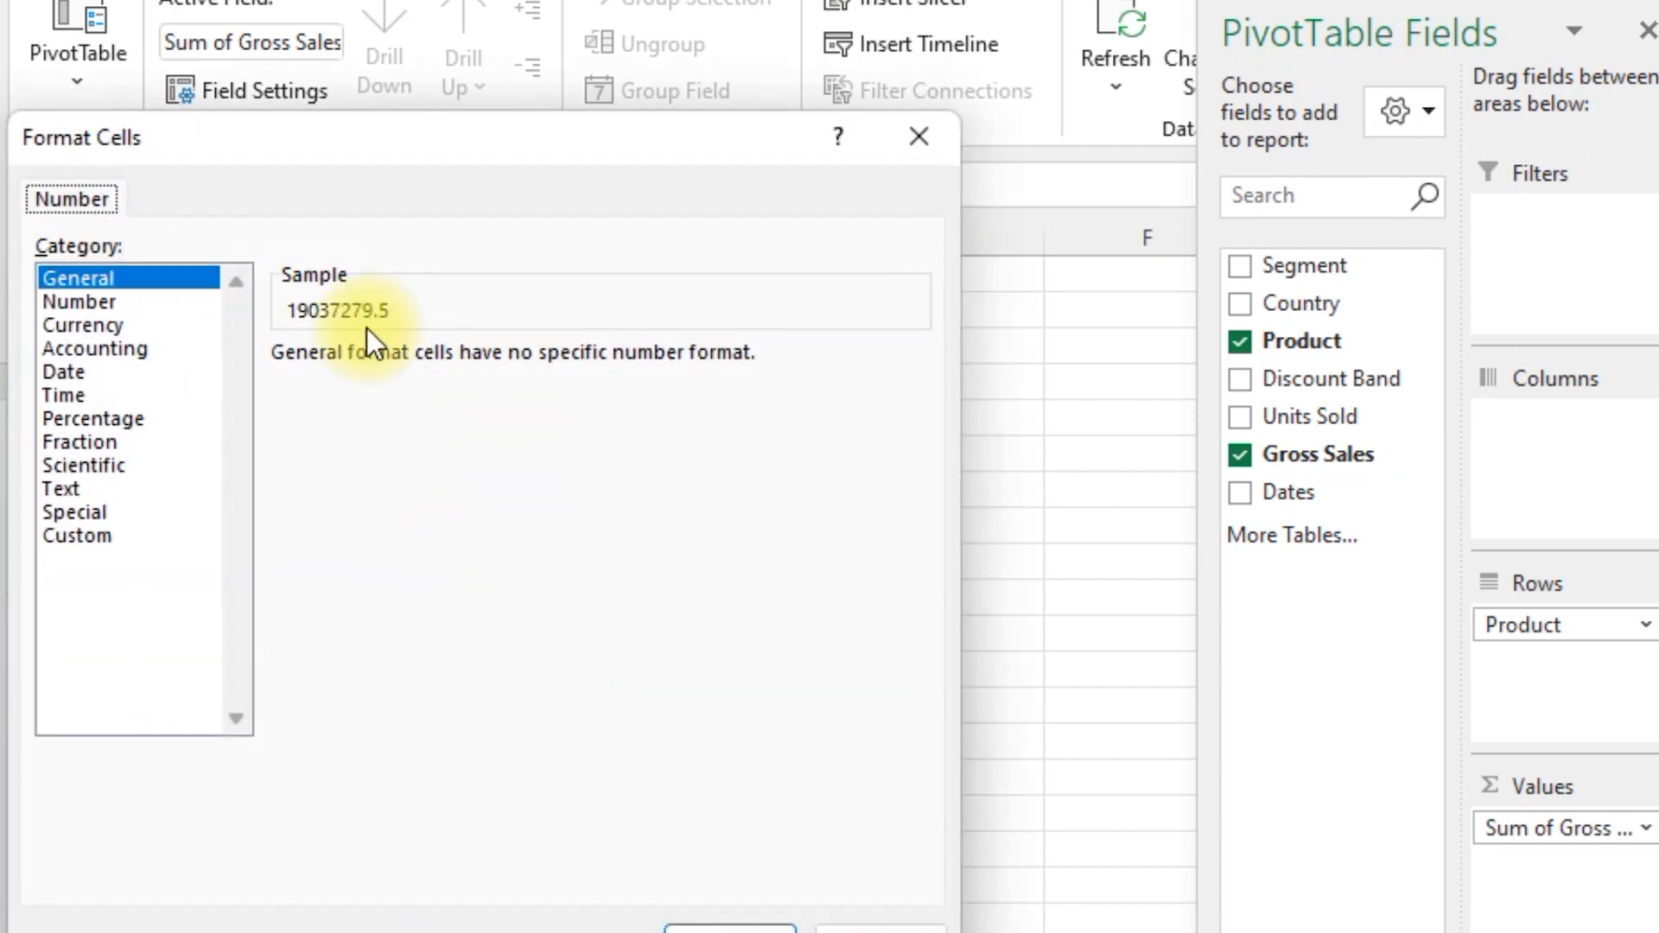
left_click(97, 307)
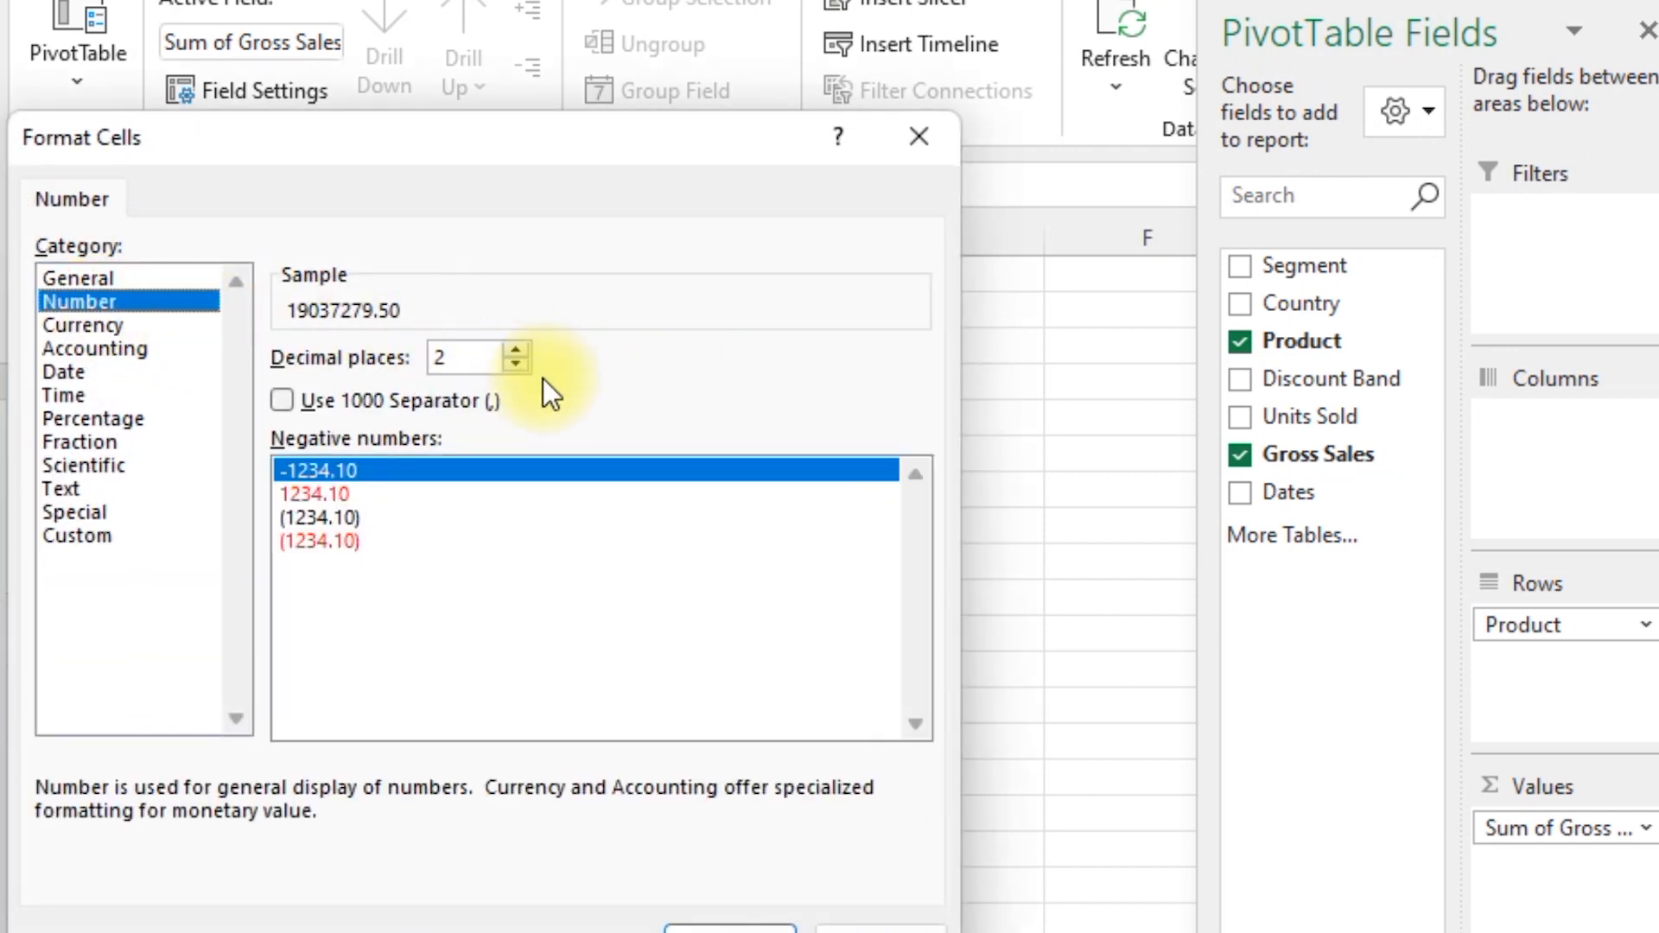
left_click(516, 364)
left_click(516, 363)
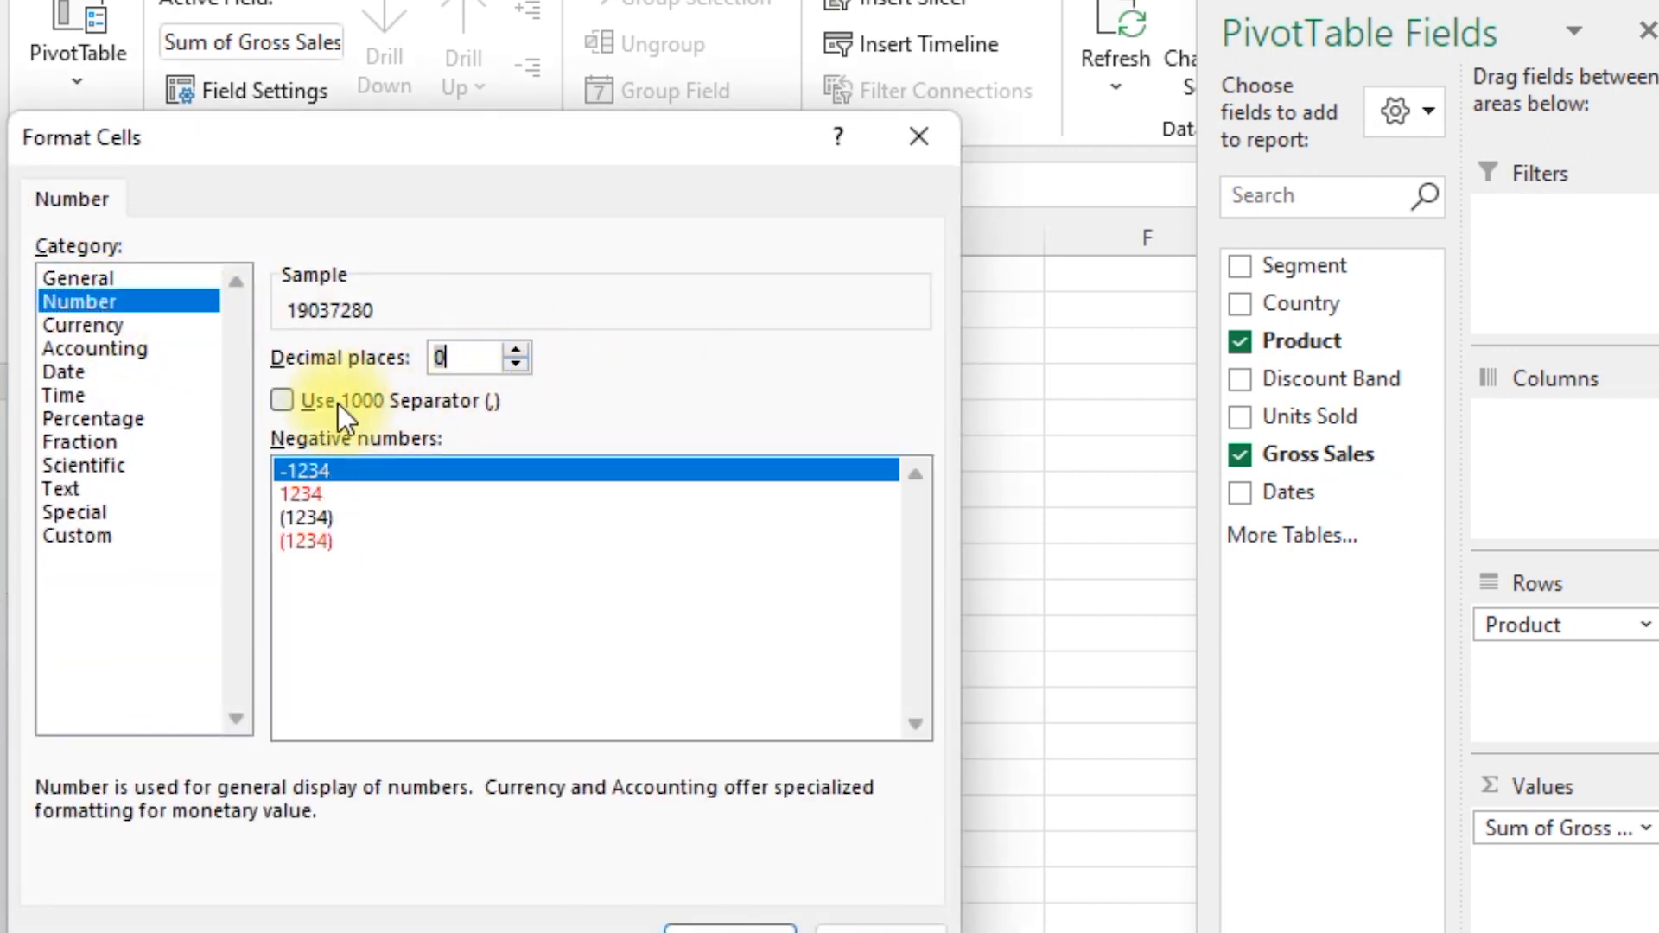
left_click(285, 403)
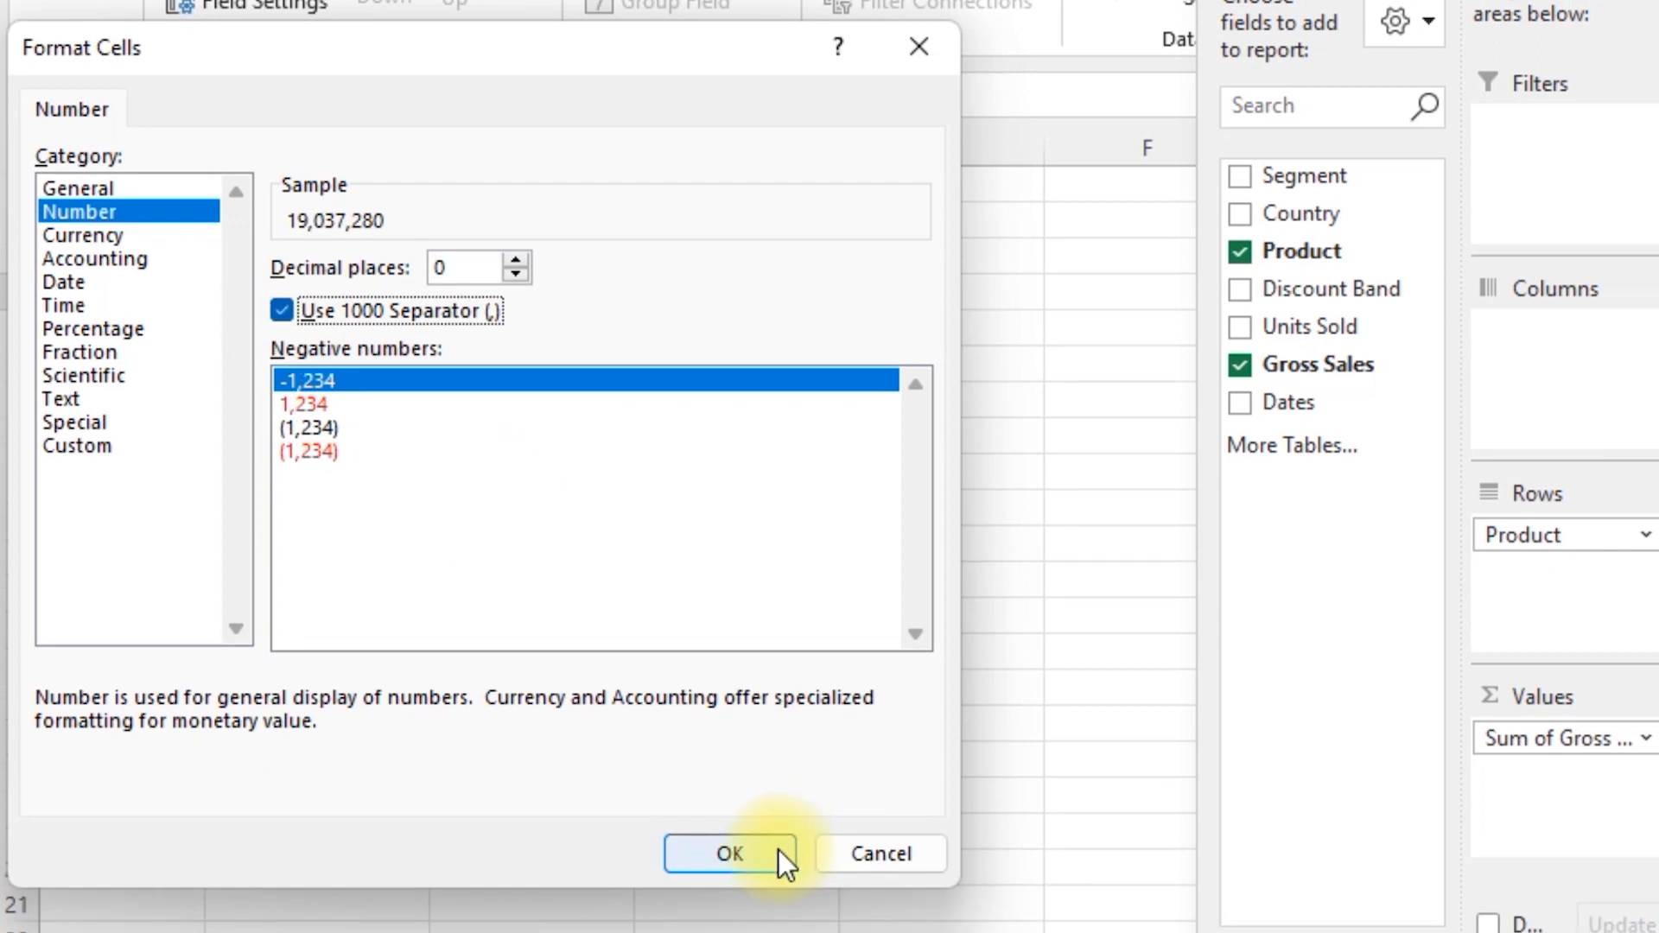
left_click(760, 855)
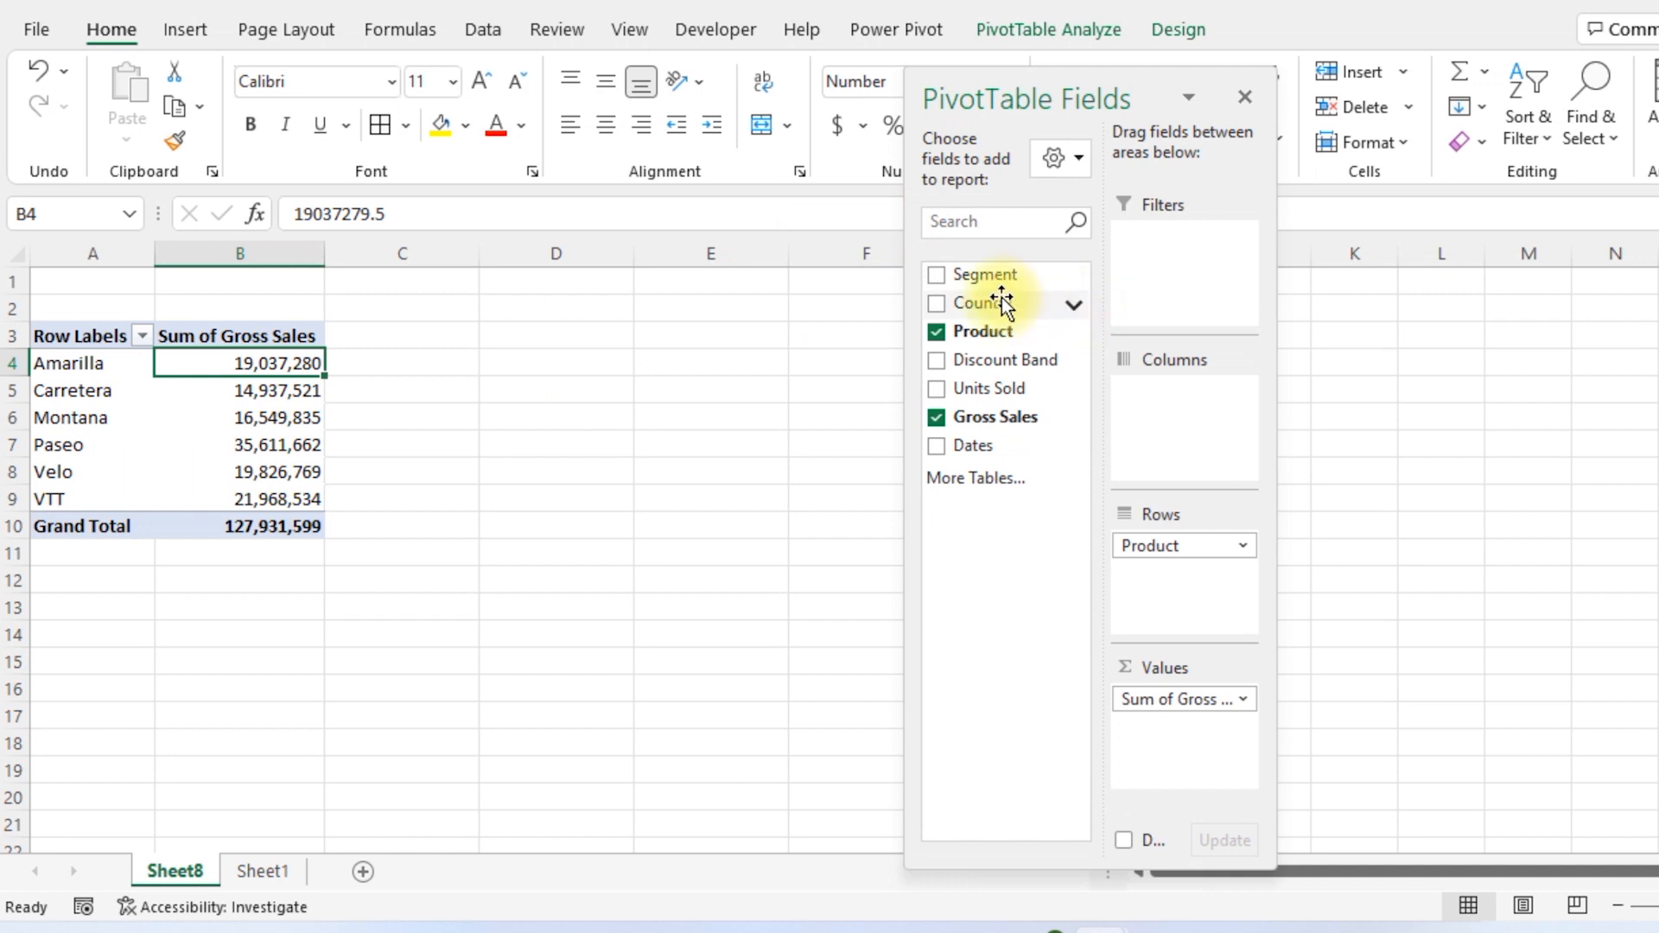
Add Country to the PivotTable's filters and keep the filter on (All)
left_click_drag(990, 303, 1196, 263)
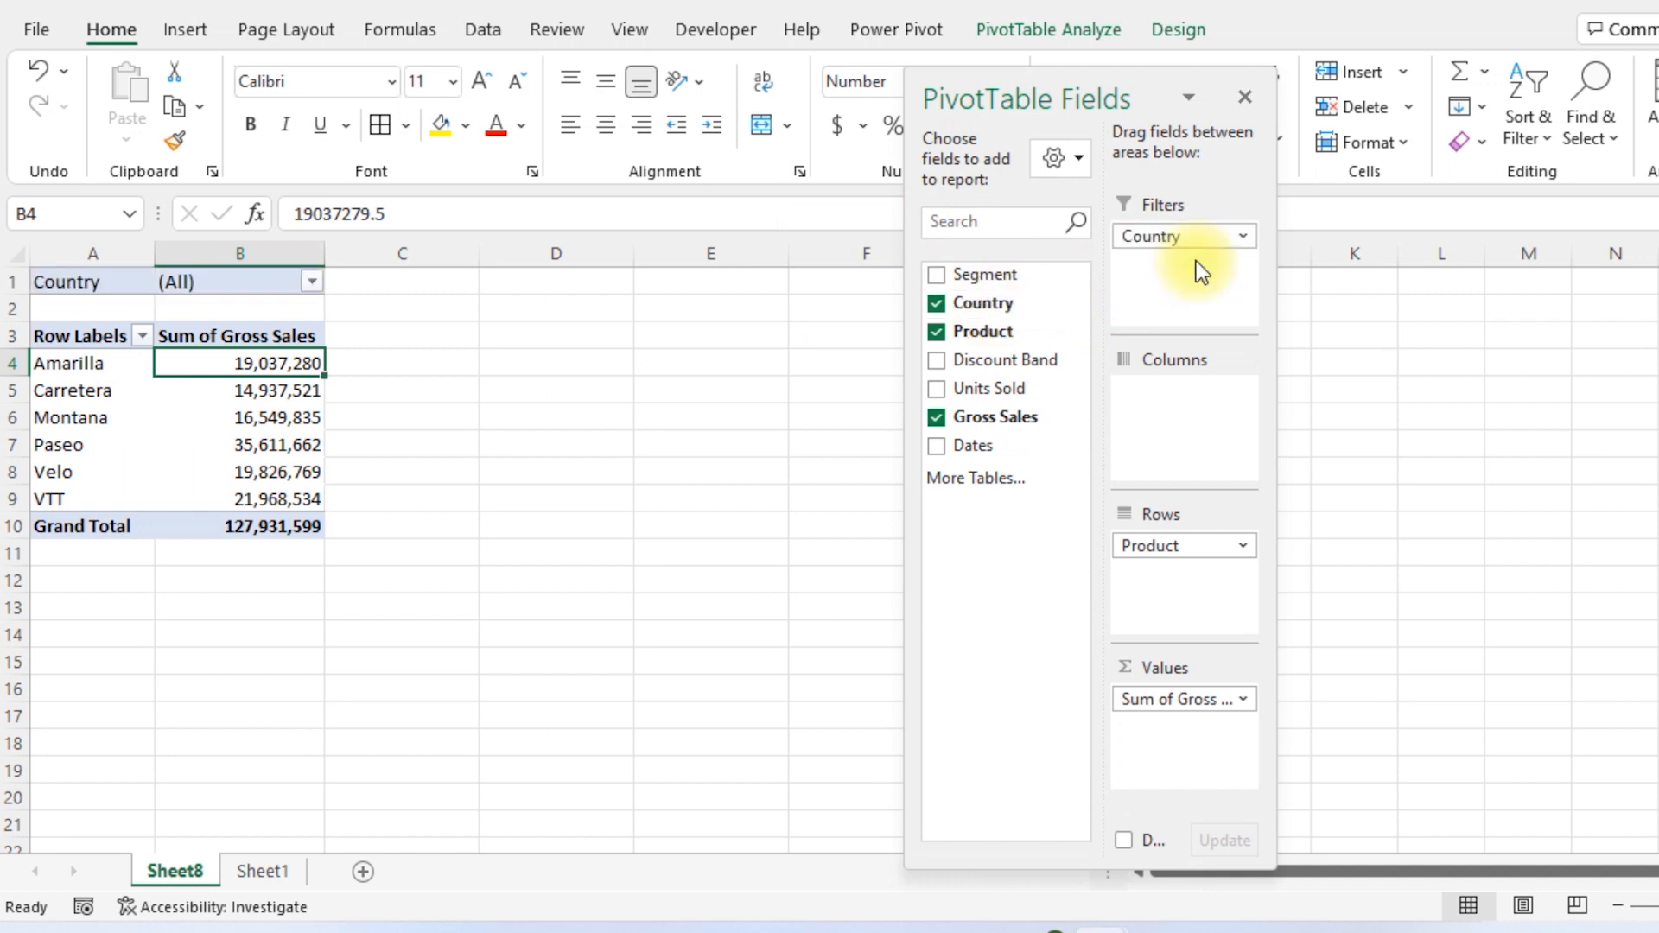
left_click(313, 281)
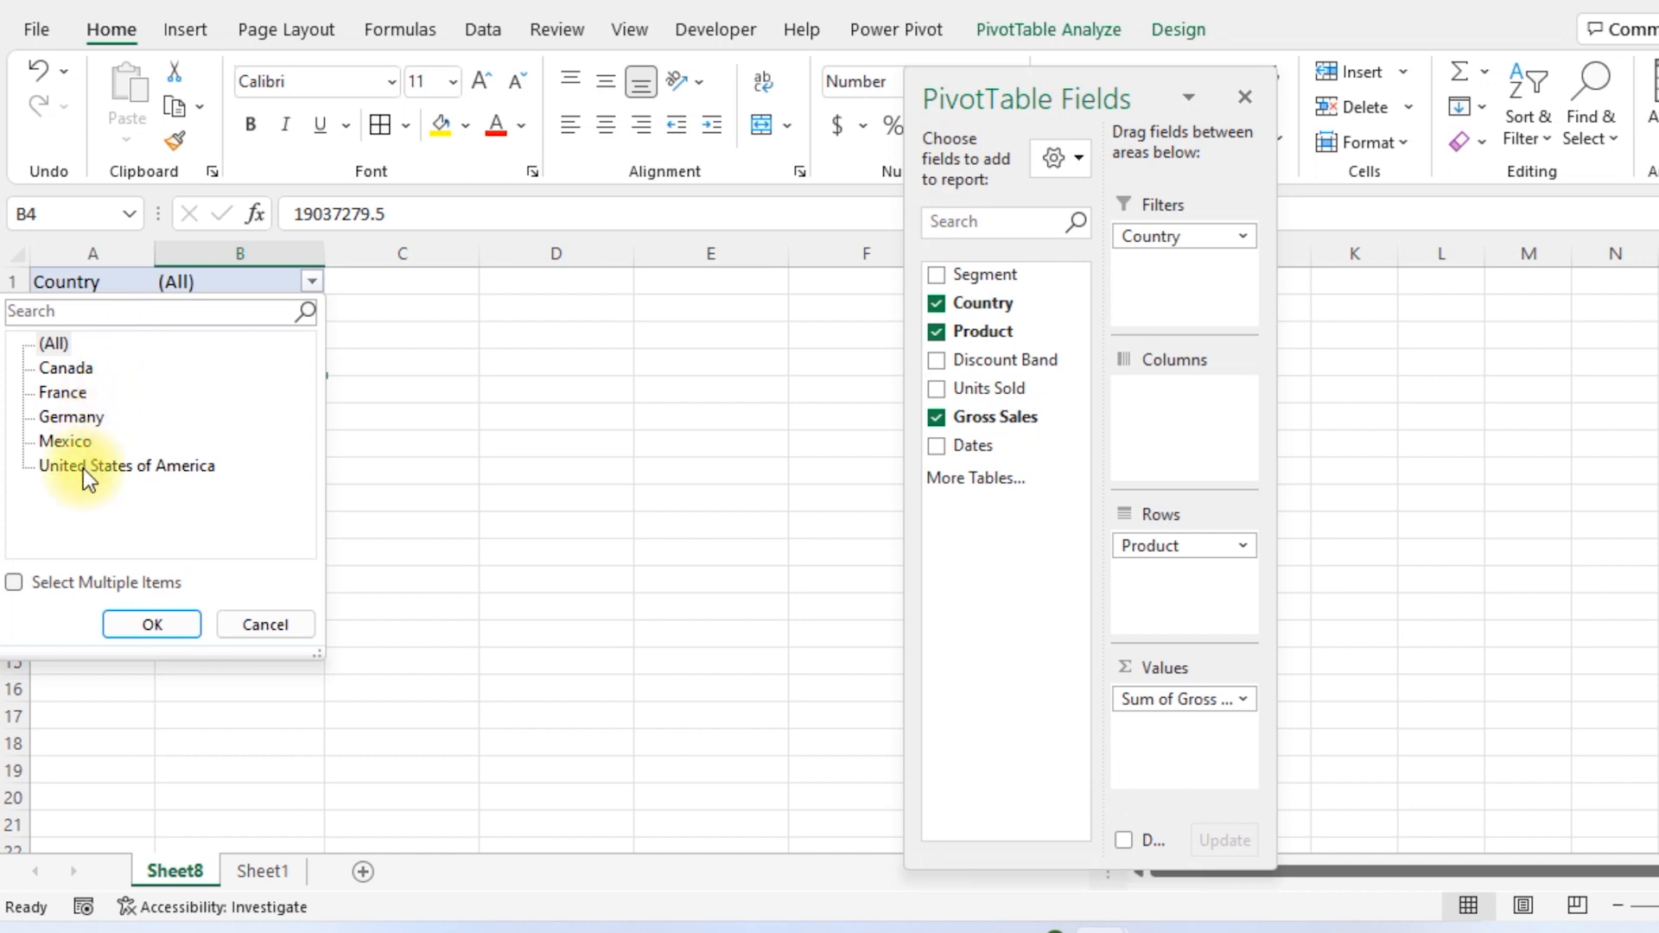
left_click(151, 626)
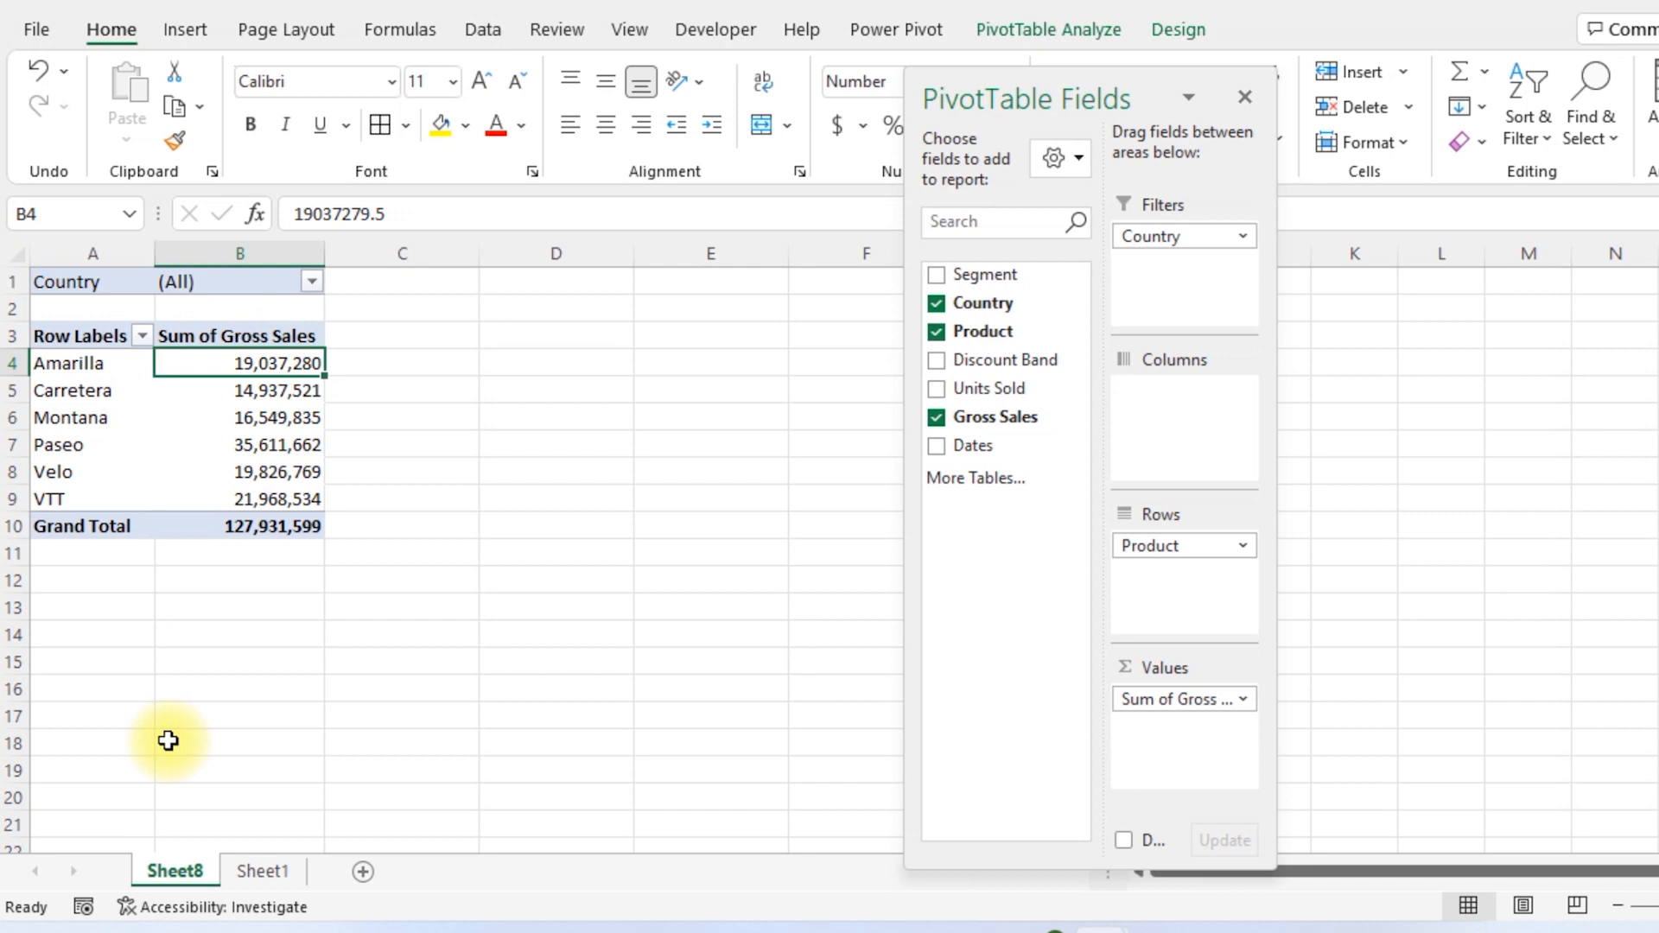
Generate a separate report filter page for each Country from the PivotTable
left_click(78, 408)
left_click(39, 390)
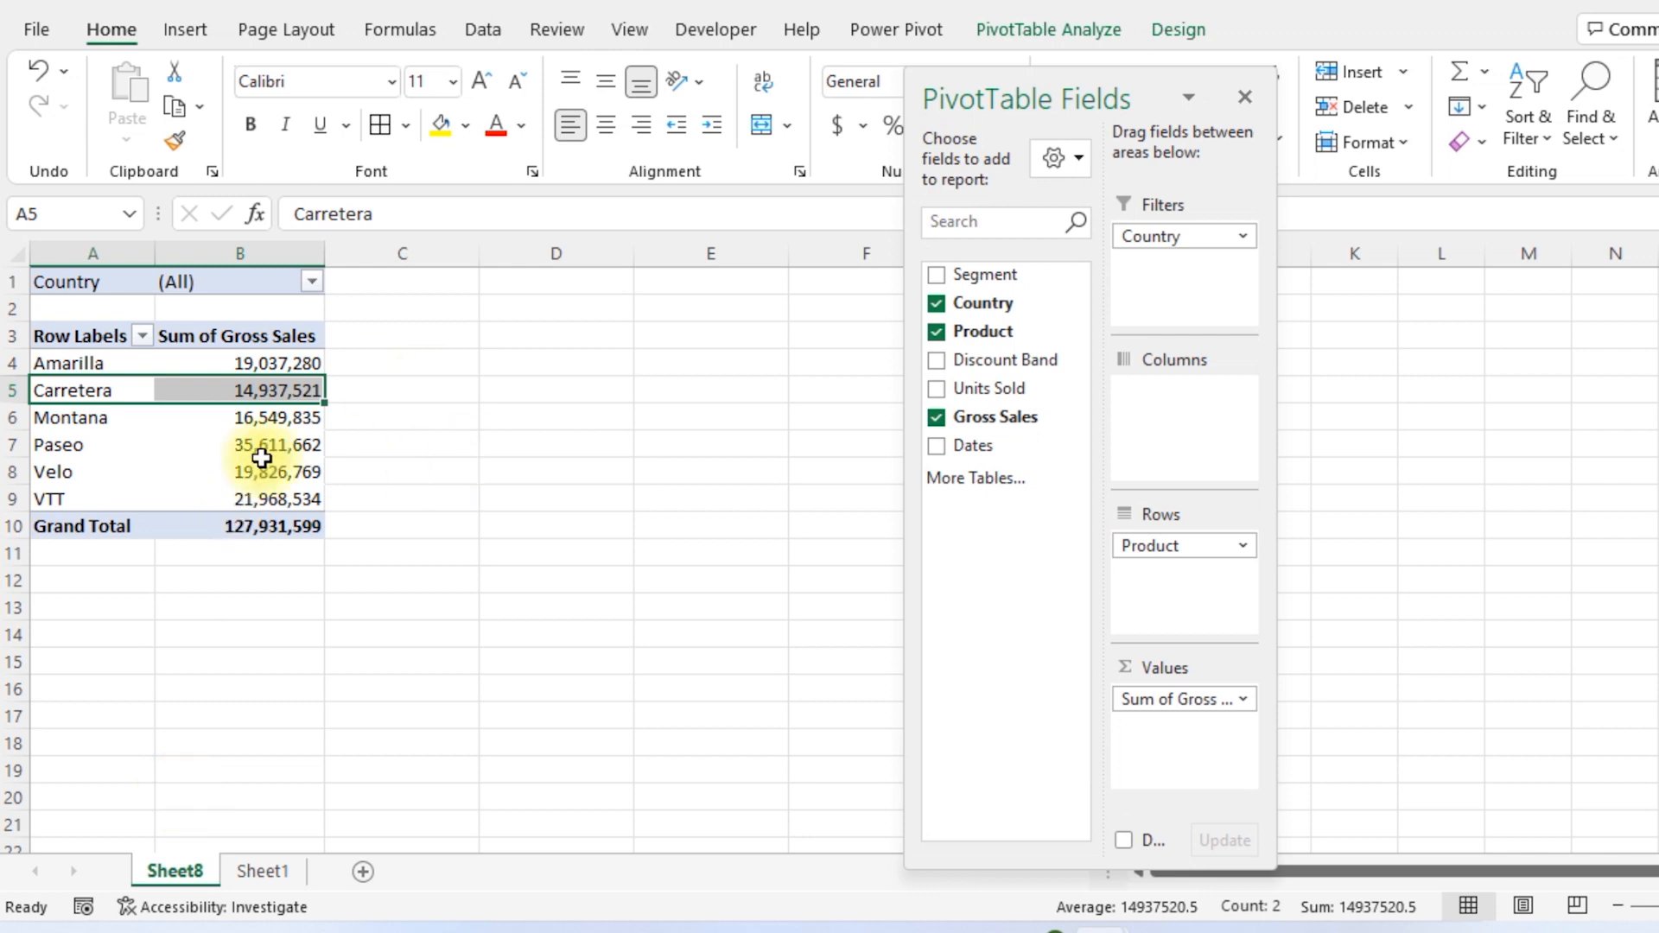
left_click(105, 452)
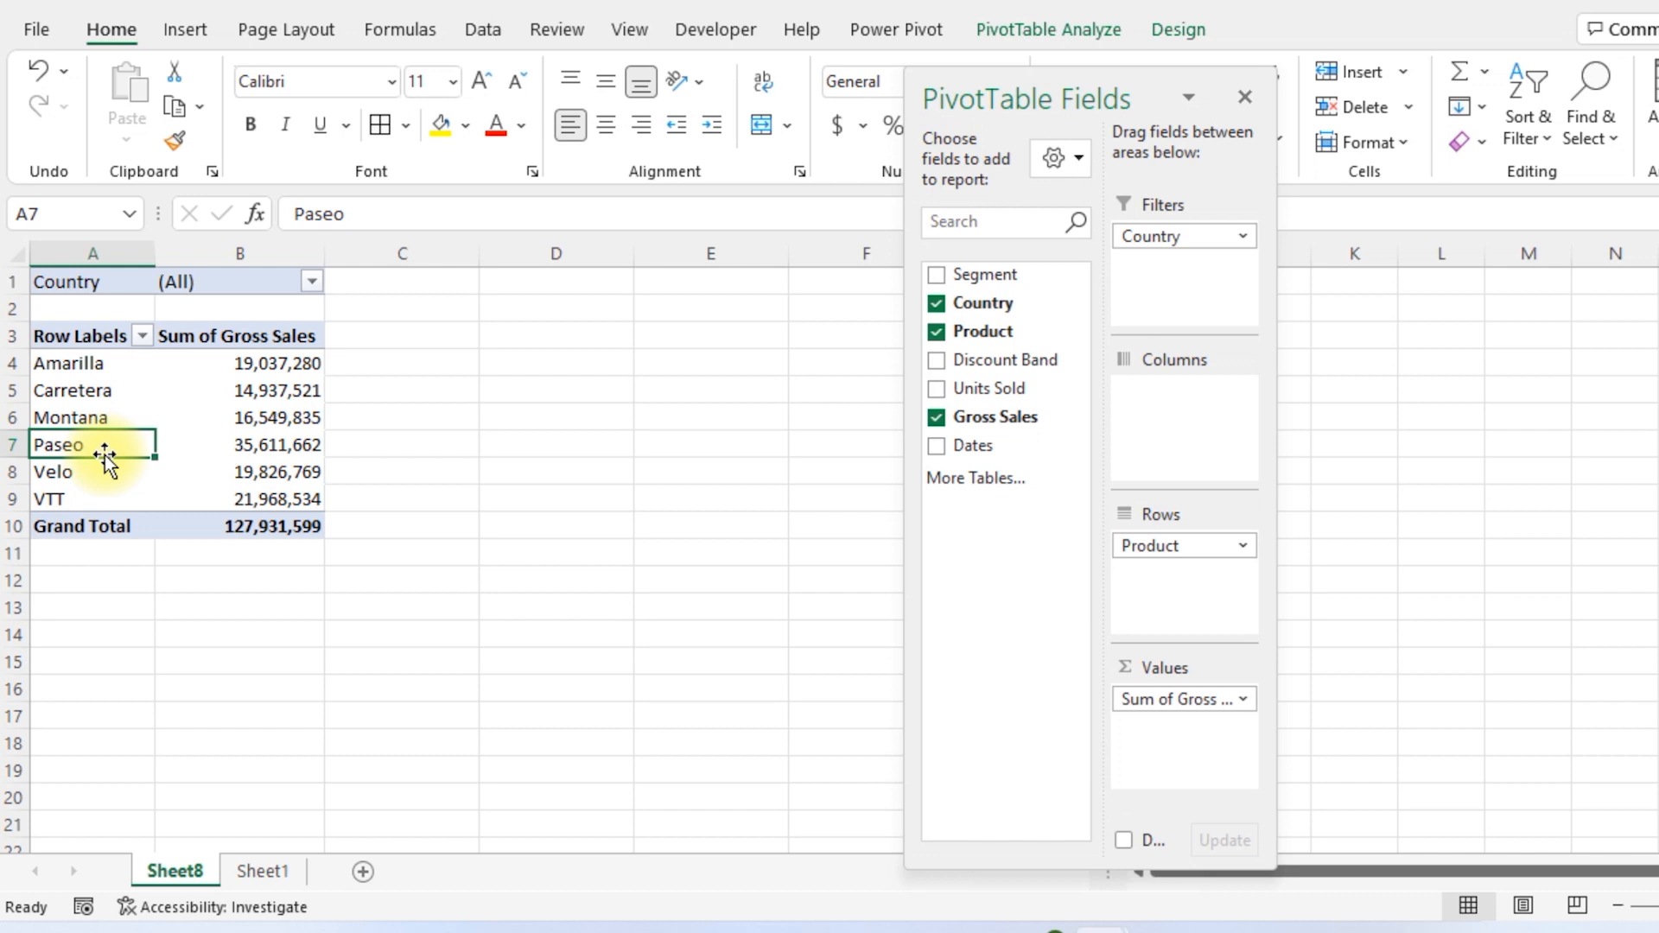
left_click(1059, 29)
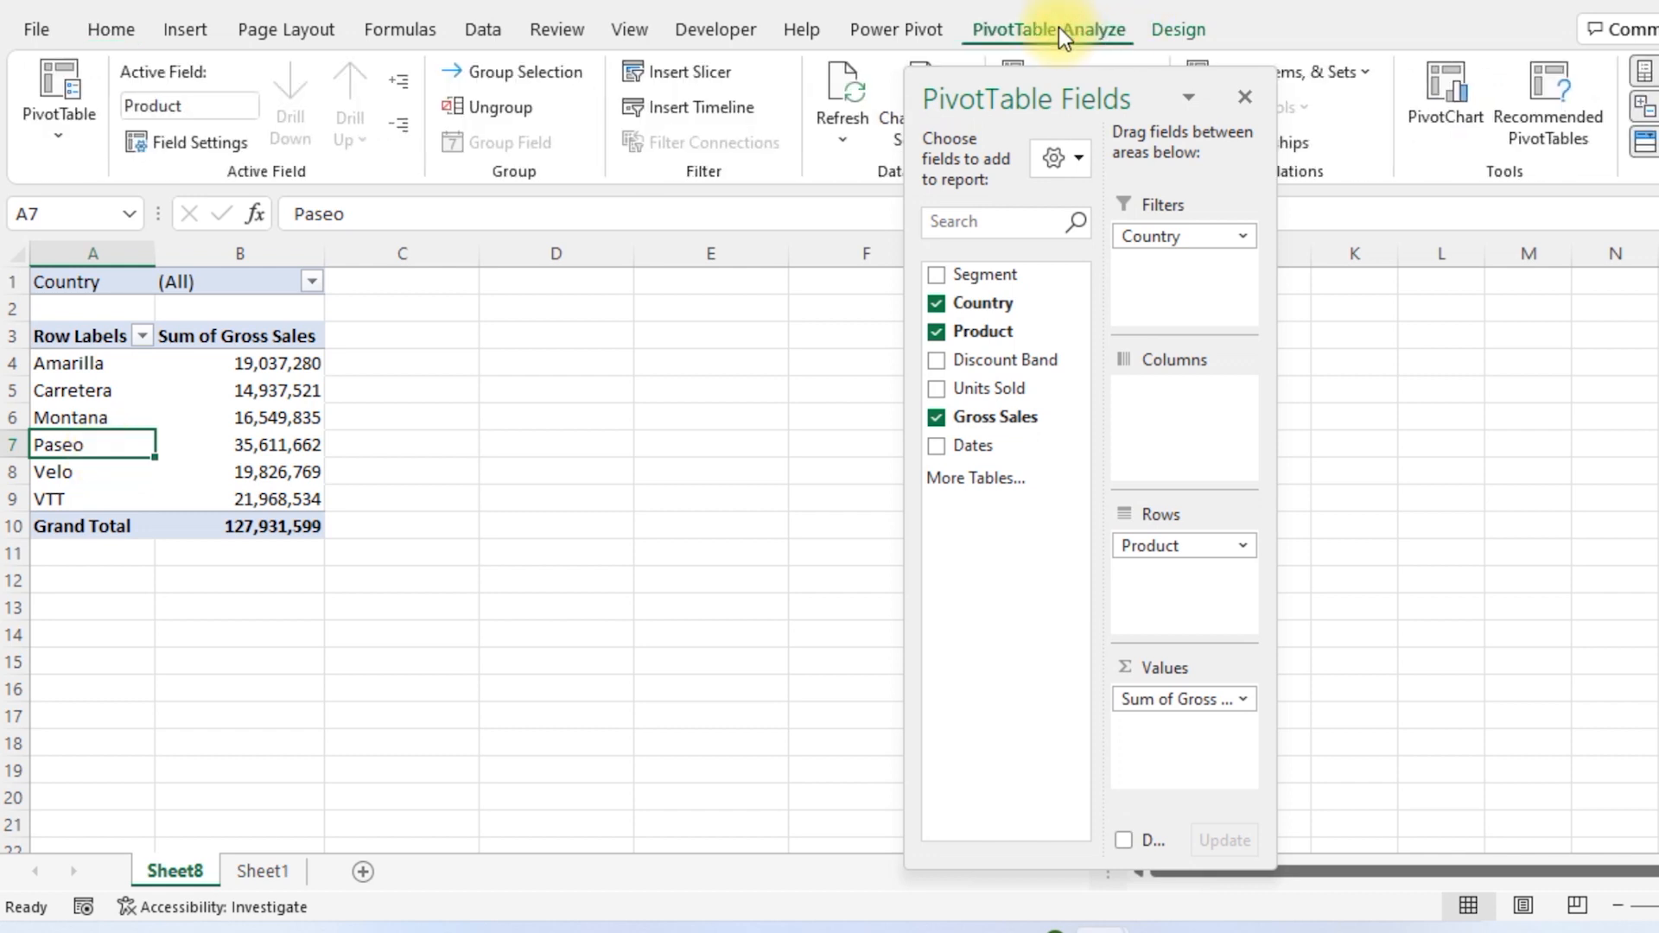
left_click(74, 134)
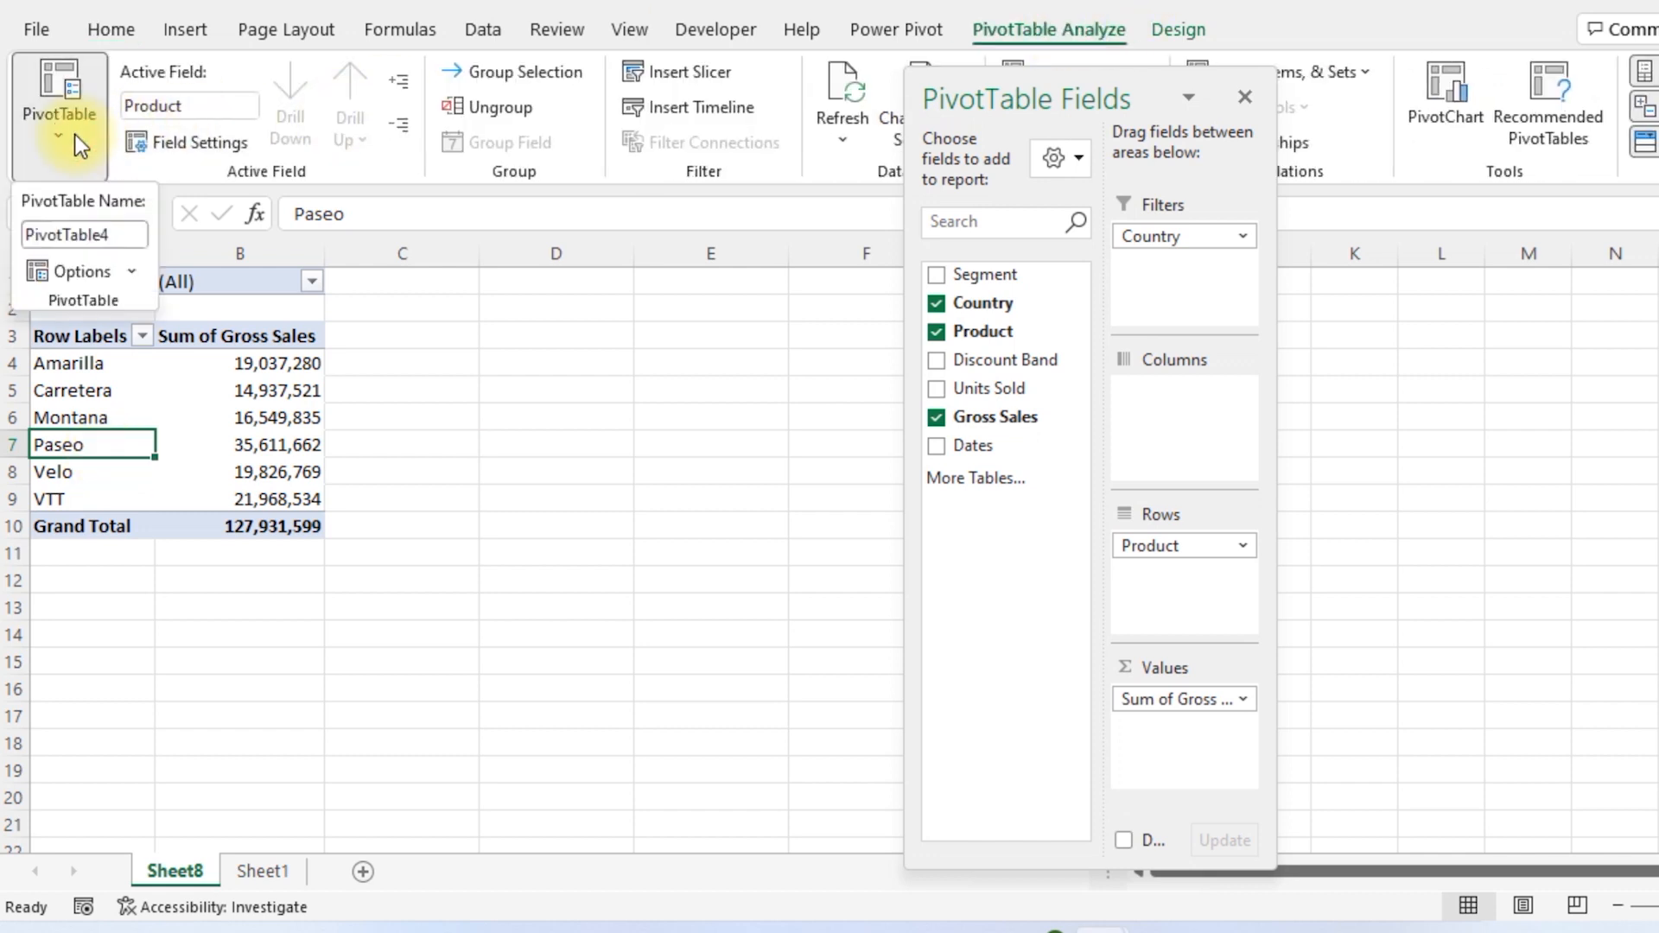
left_click(128, 271)
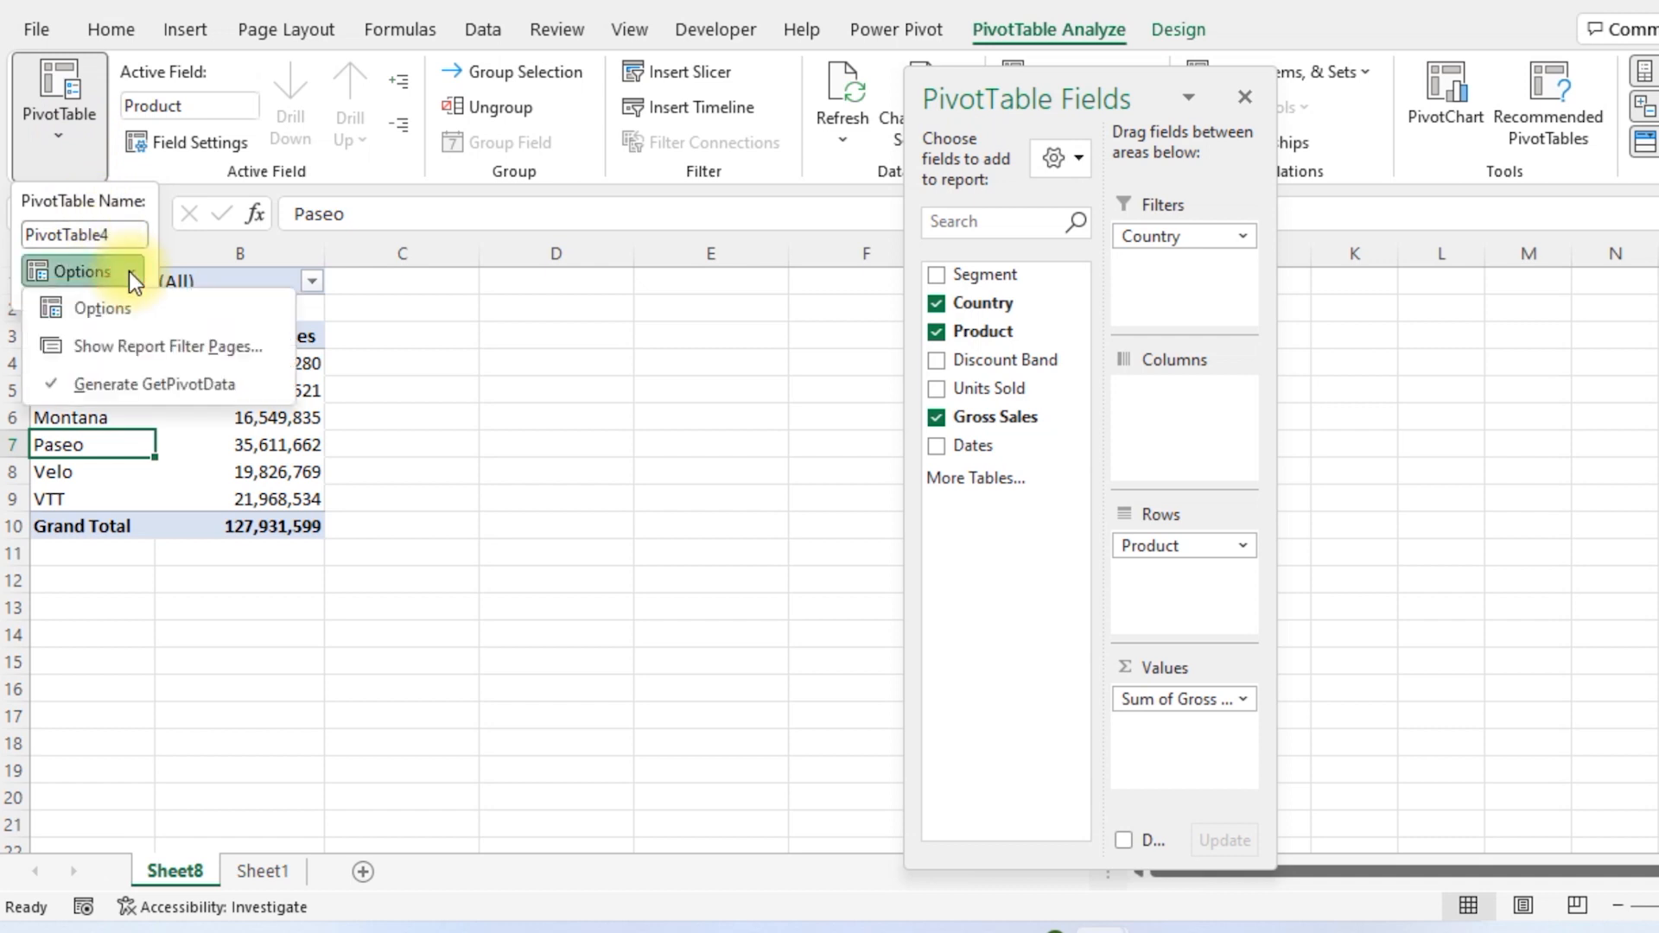
left_click(100, 344)
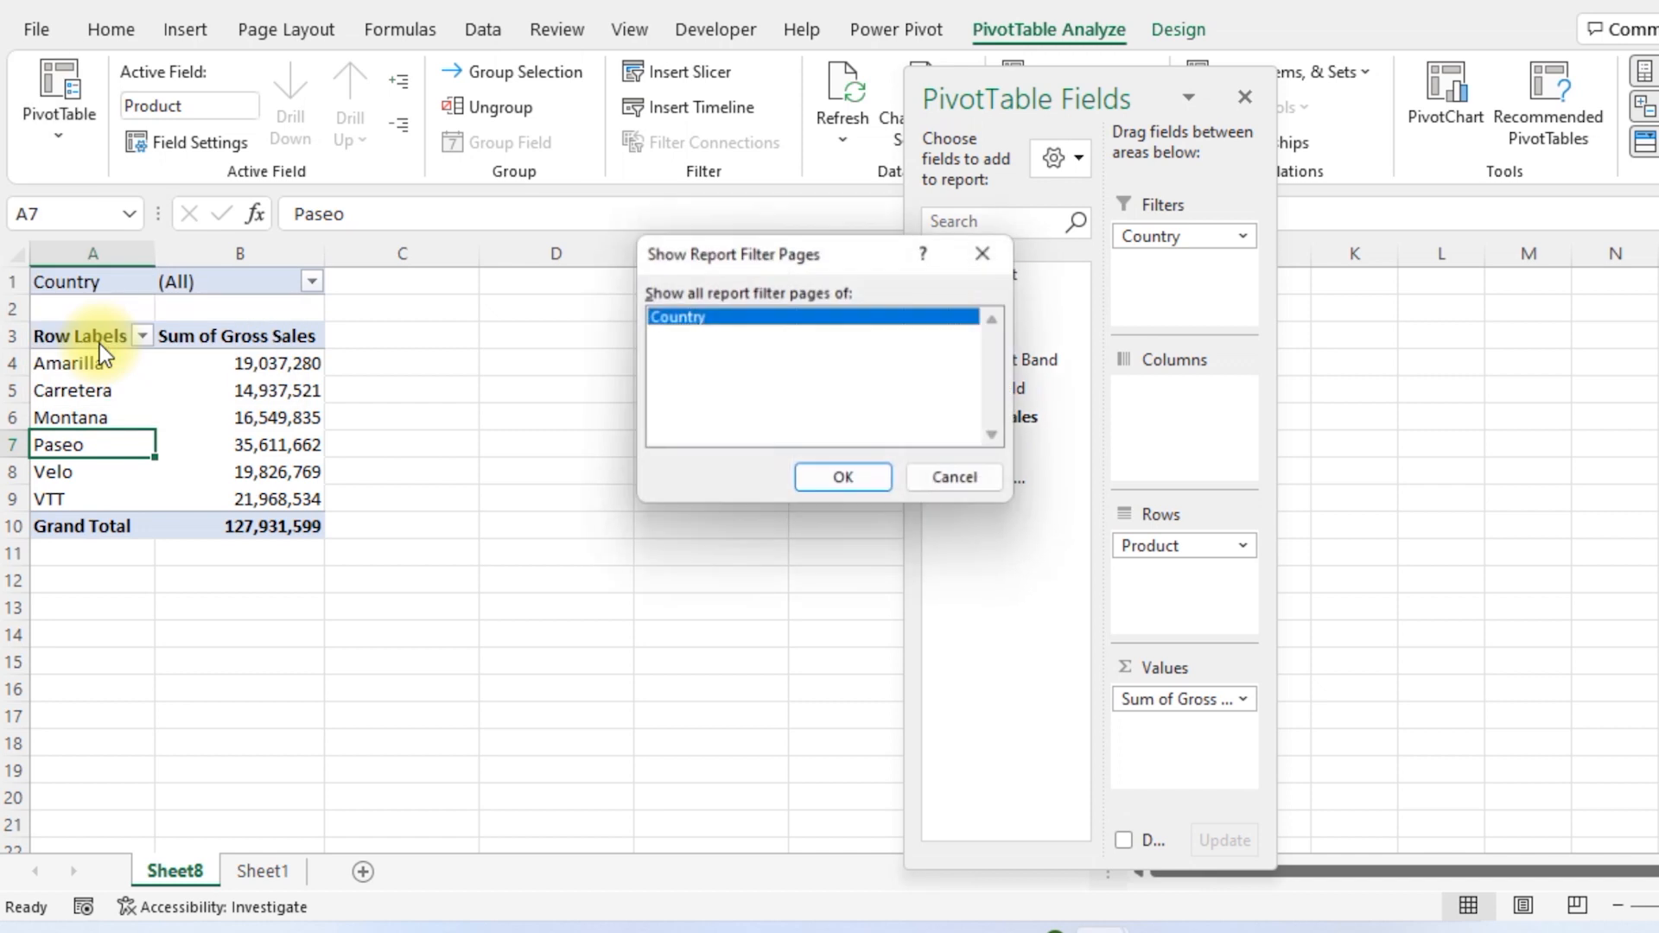
left_click_drag(776, 253, 615, 297)
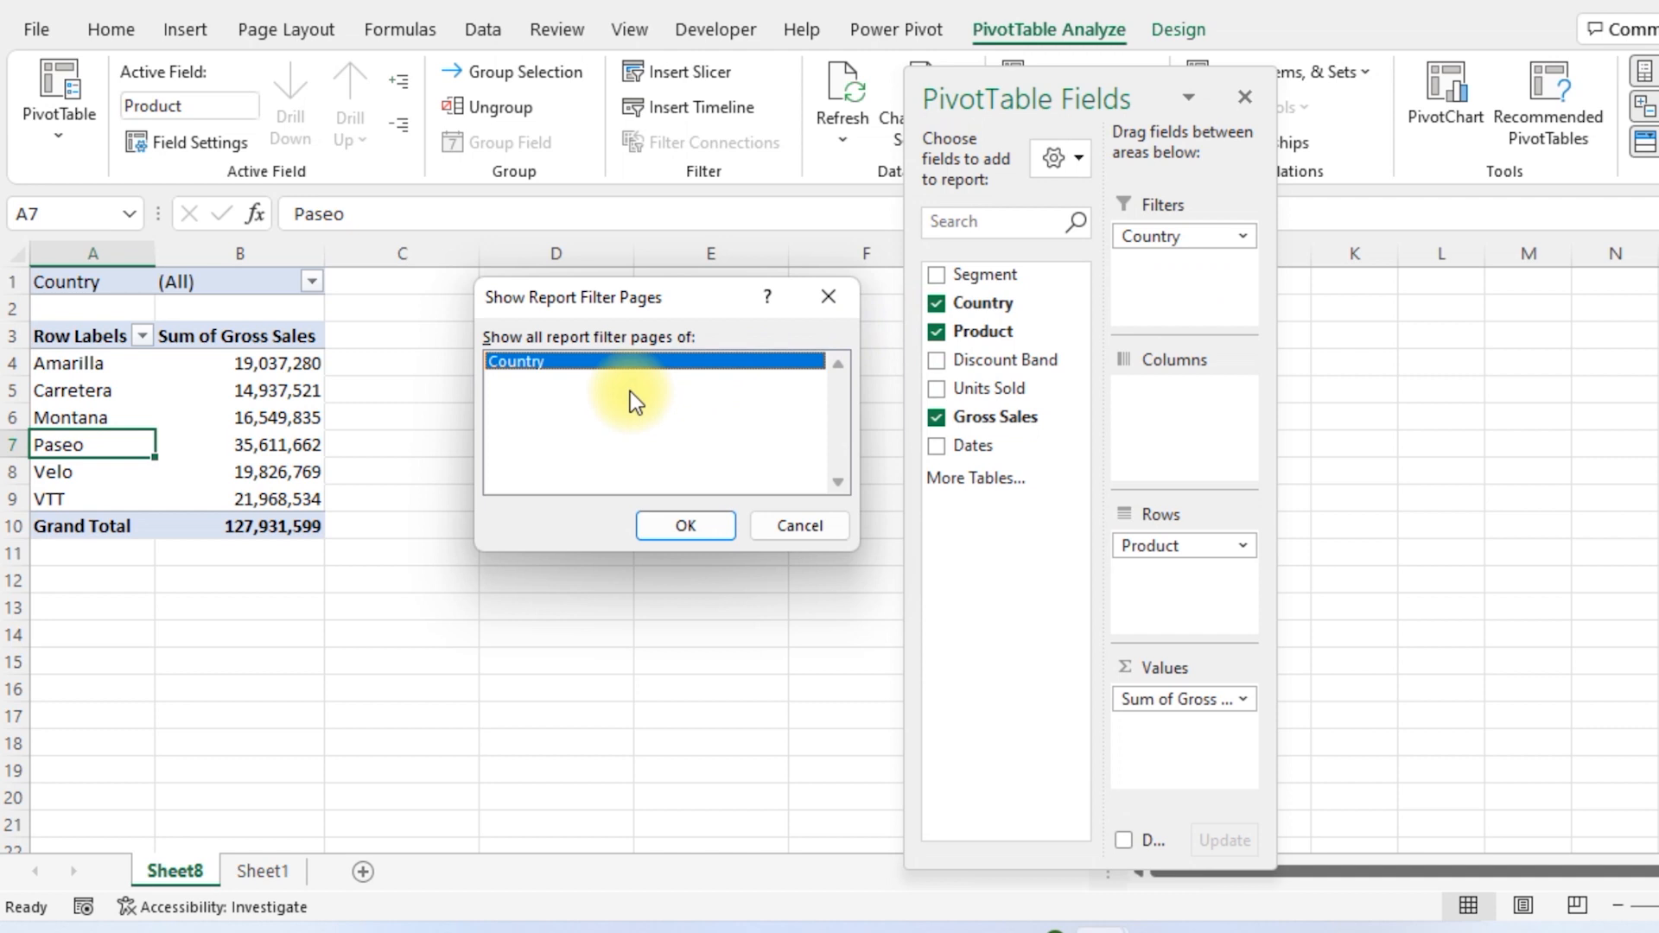
left_click(688, 524)
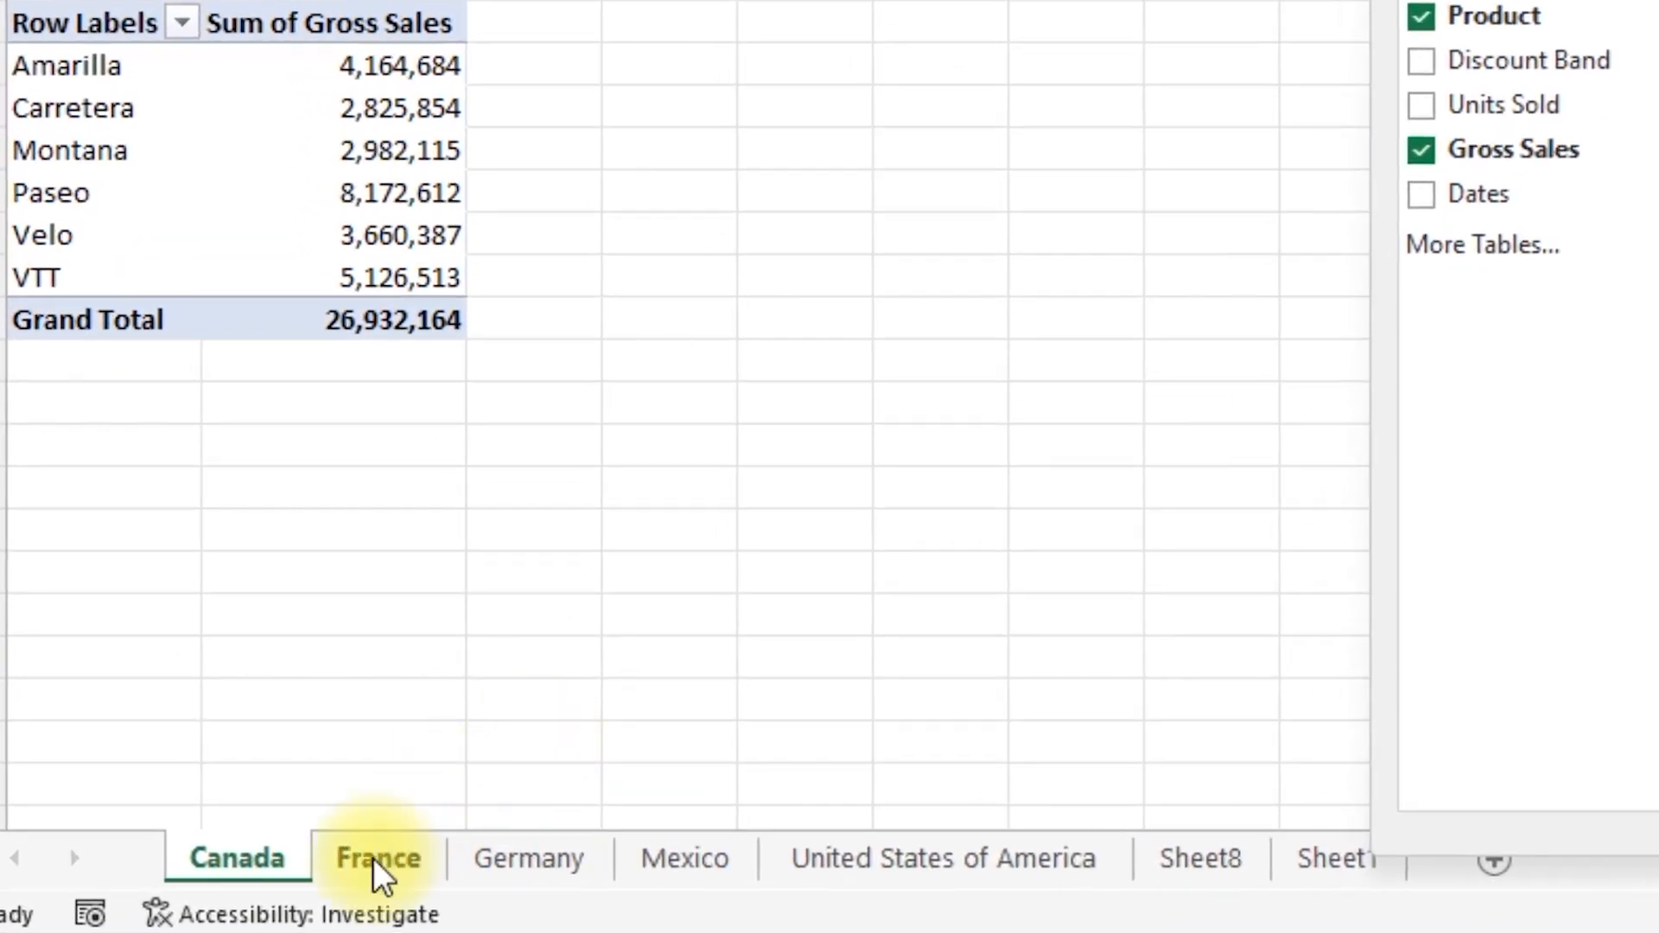
Look through the generated country sheets to compare gross sales by product in France, Germany, Mexico and United States of America
left_click(374, 858)
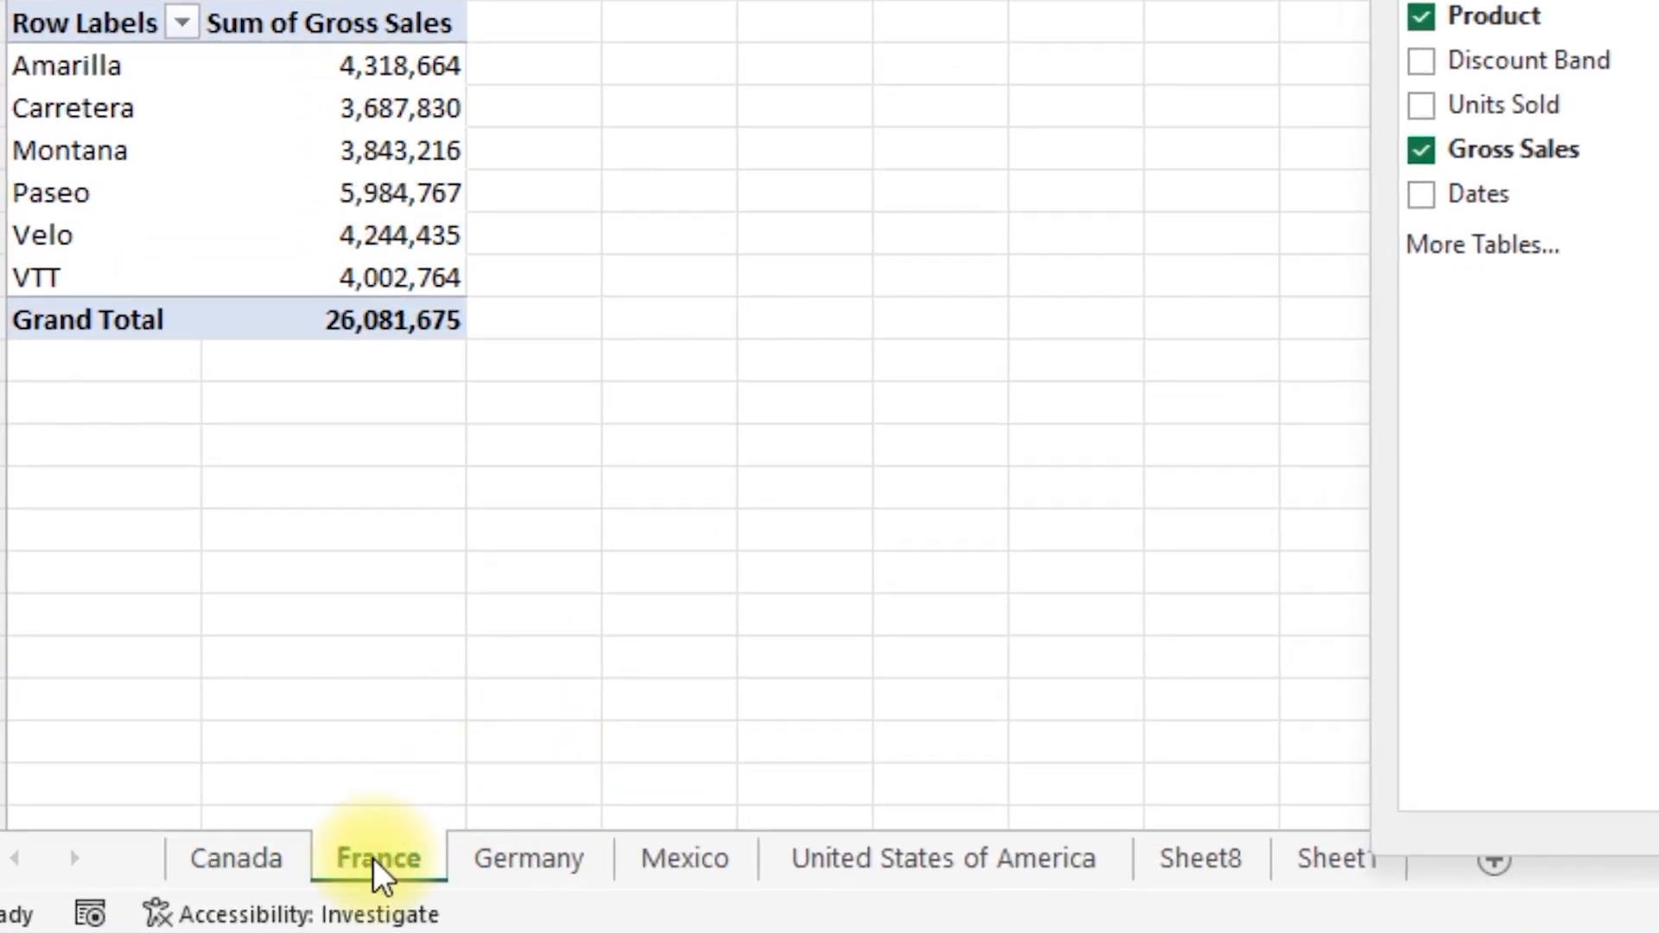
left_click(481, 868)
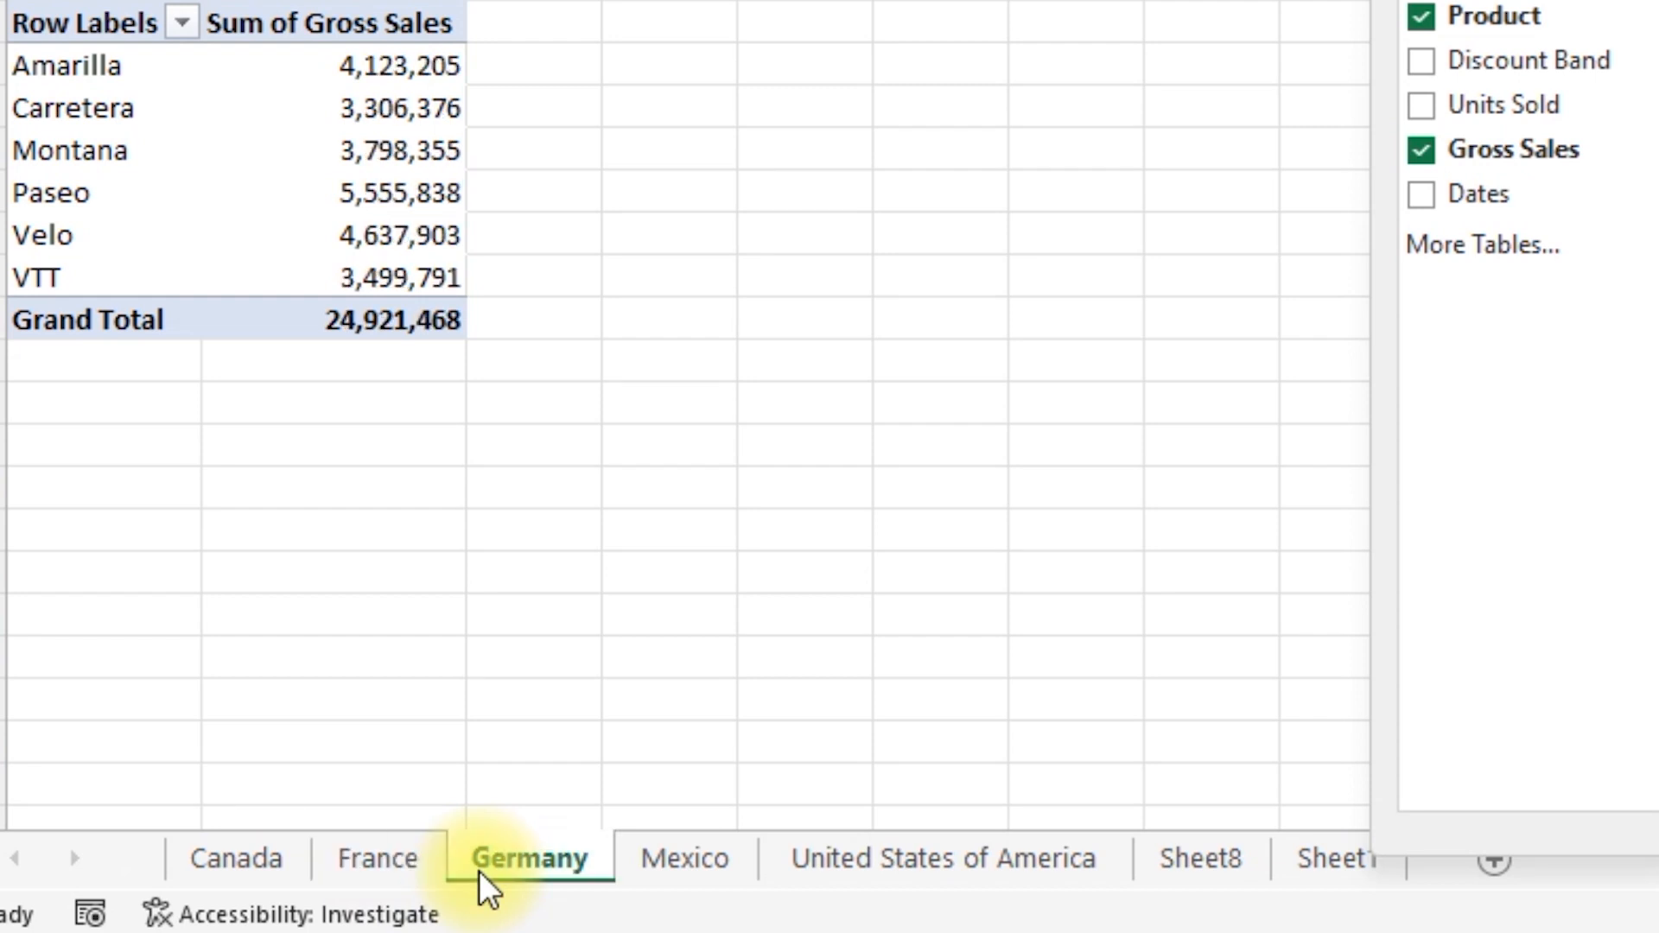
left_click(652, 877)
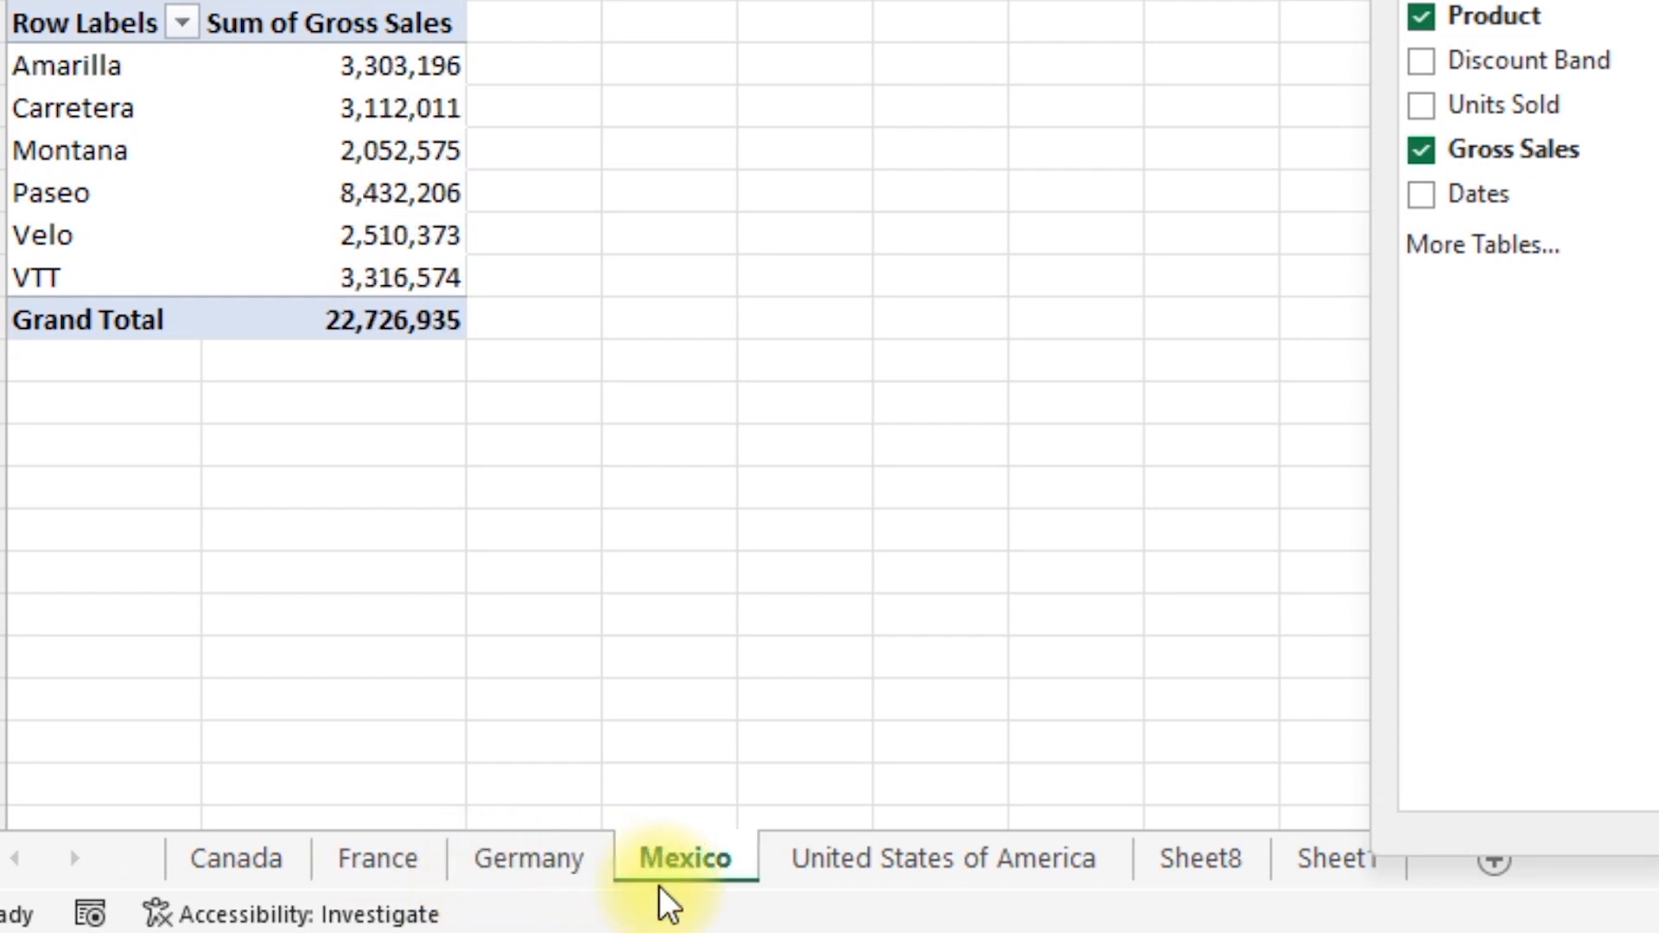
left_click(864, 878)
left_click(731, 880)
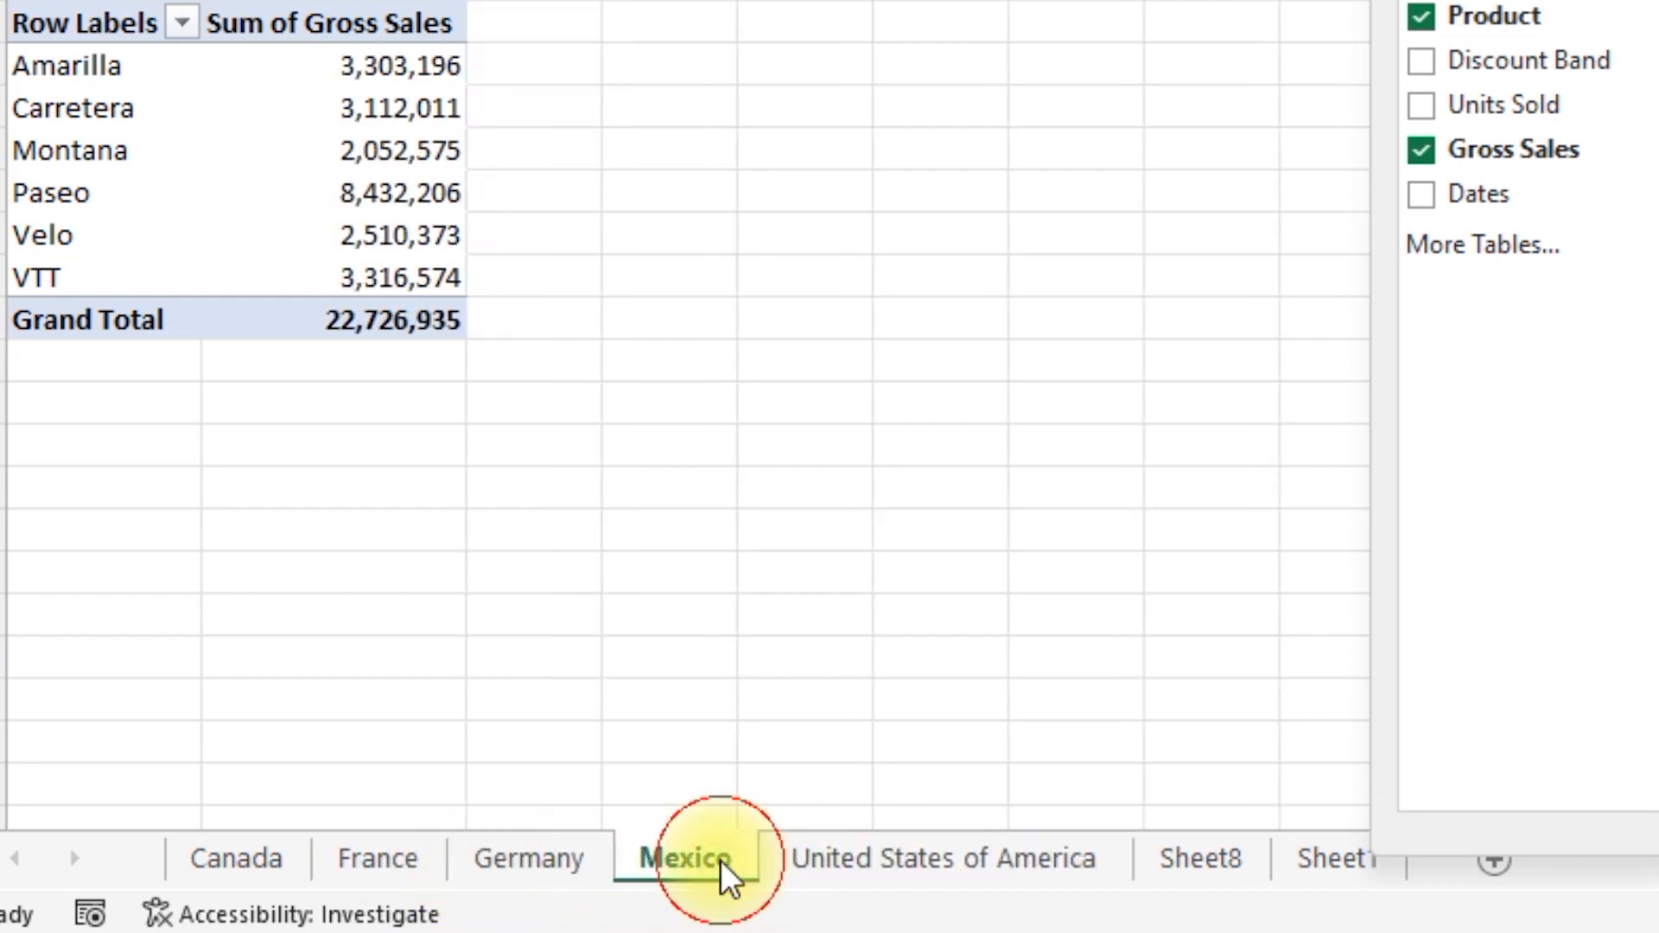
left_click(544, 862)
left_click(377, 873)
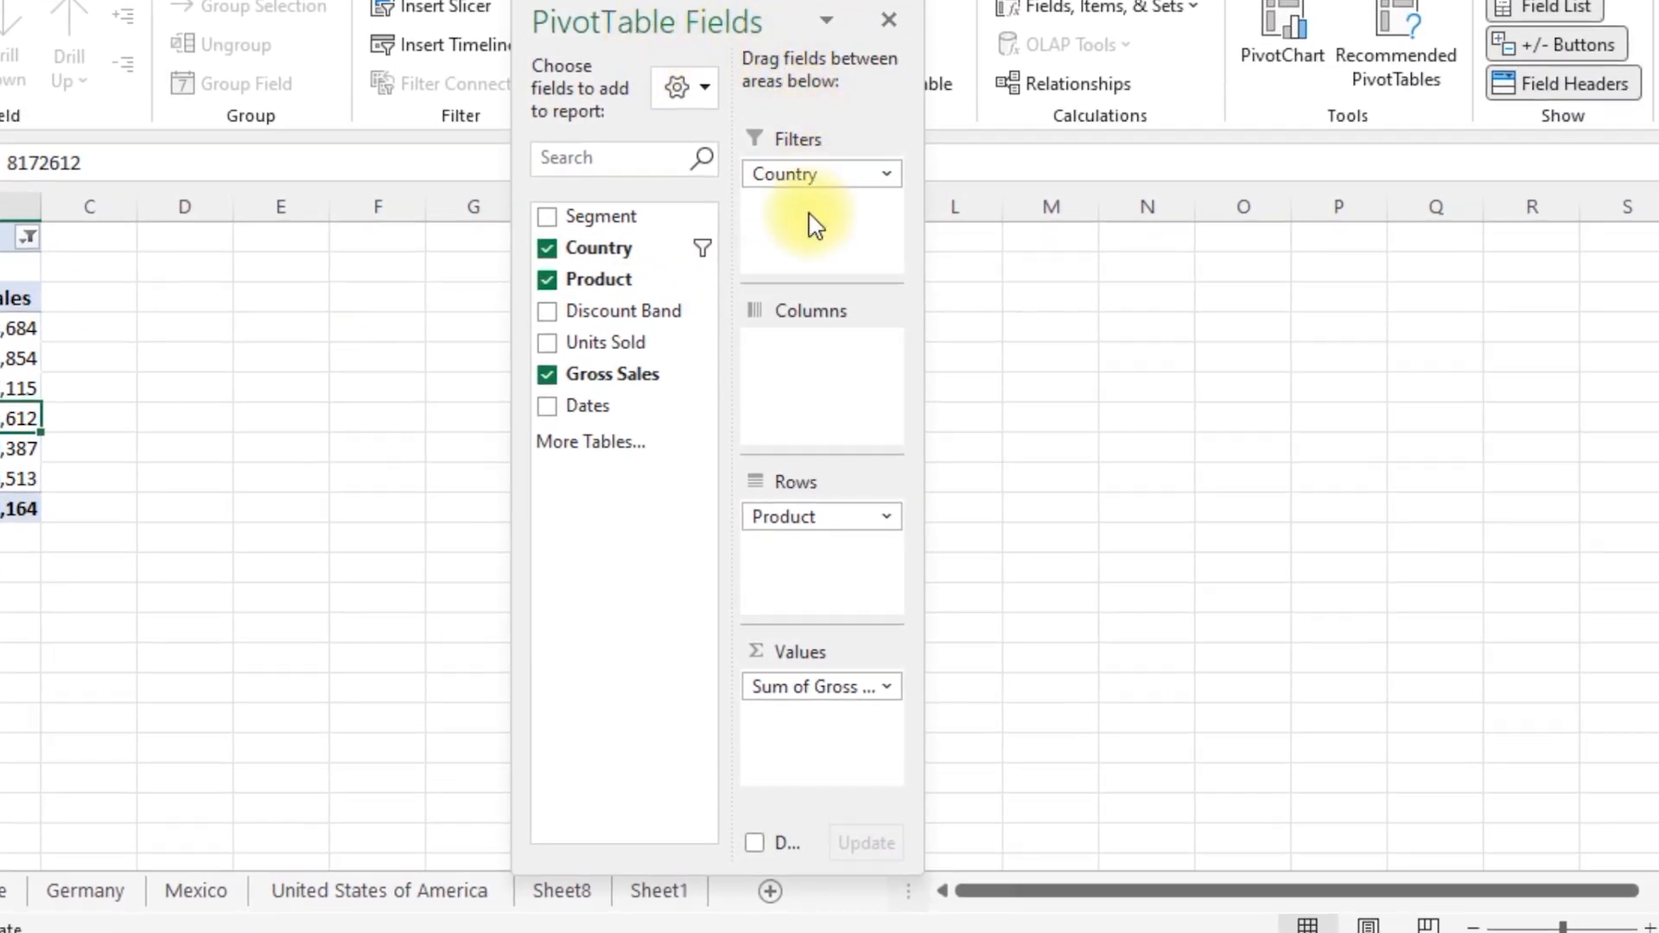
Try the stacked fields and areas layout for the PivotTable field list and return to the side-by-side layout
left_click(705, 88)
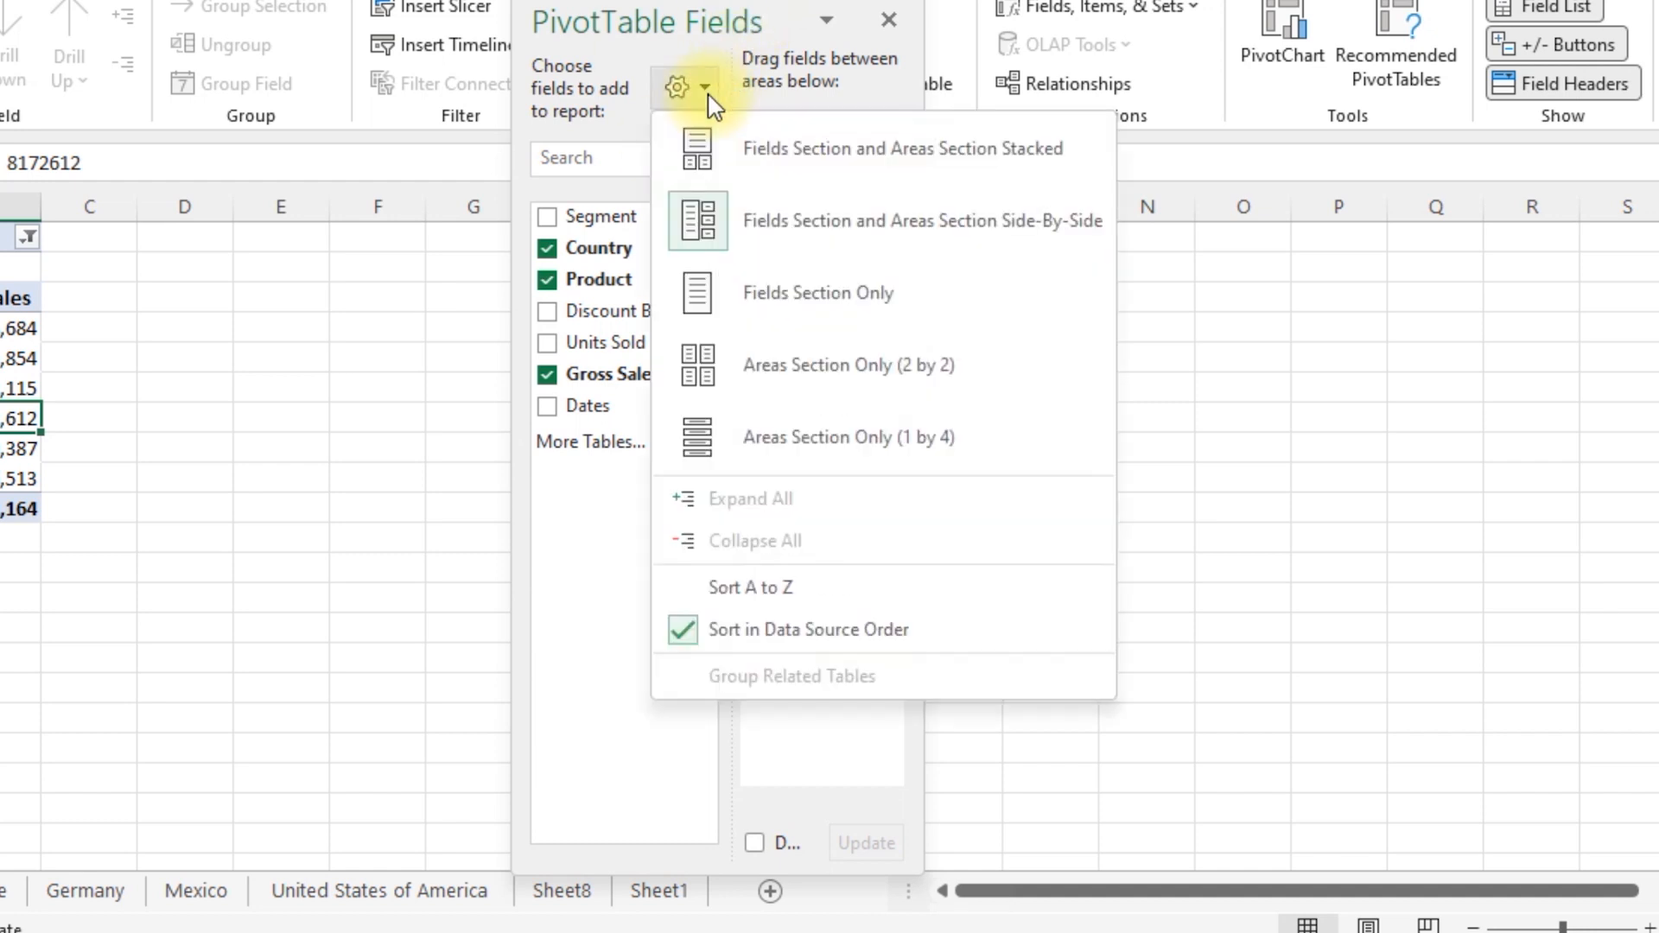
left_click(775, 164)
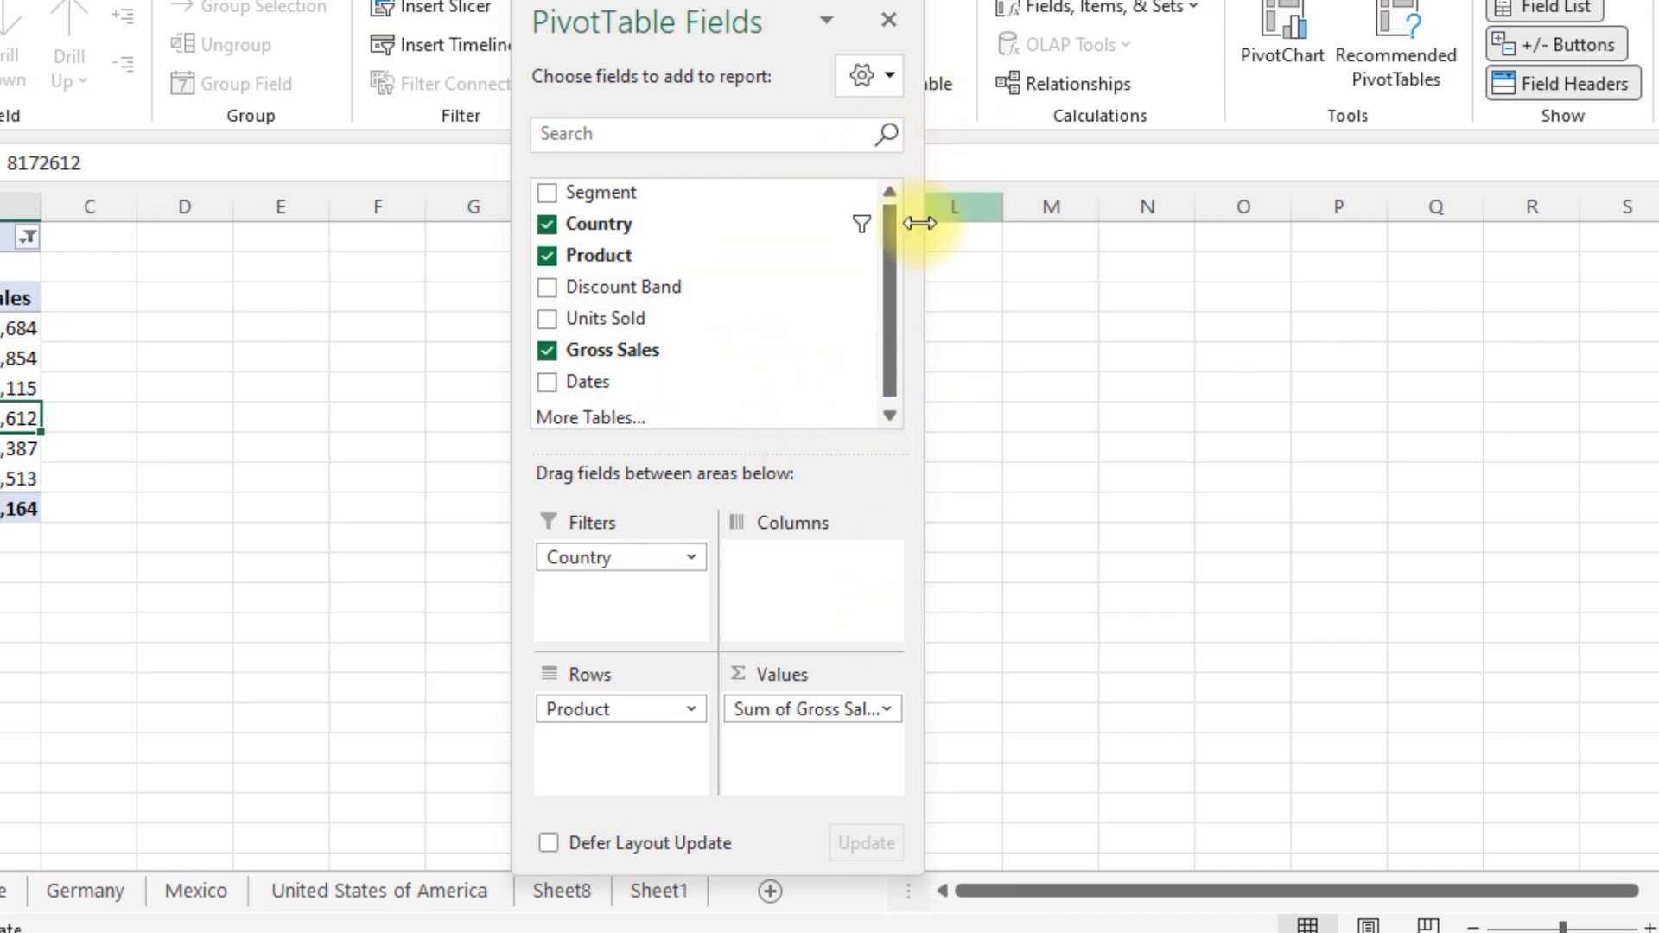
scroll(871, 333, "down", 1)
scroll(878, 251, "up", 1)
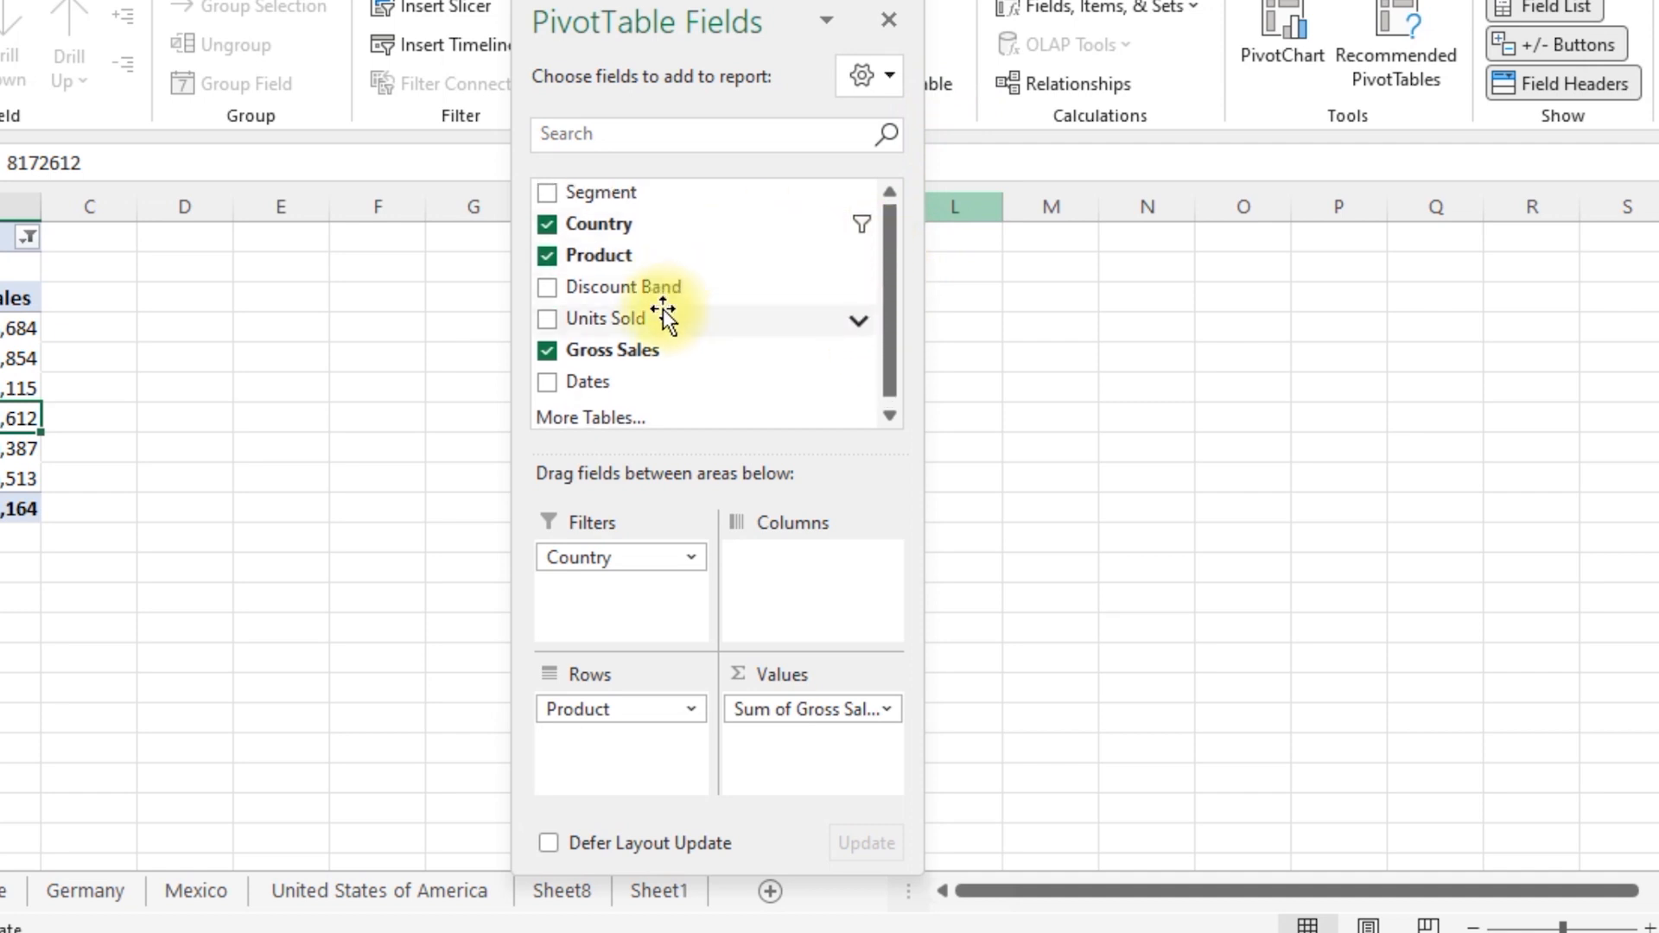
left_click(662, 132)
left_click(873, 75)
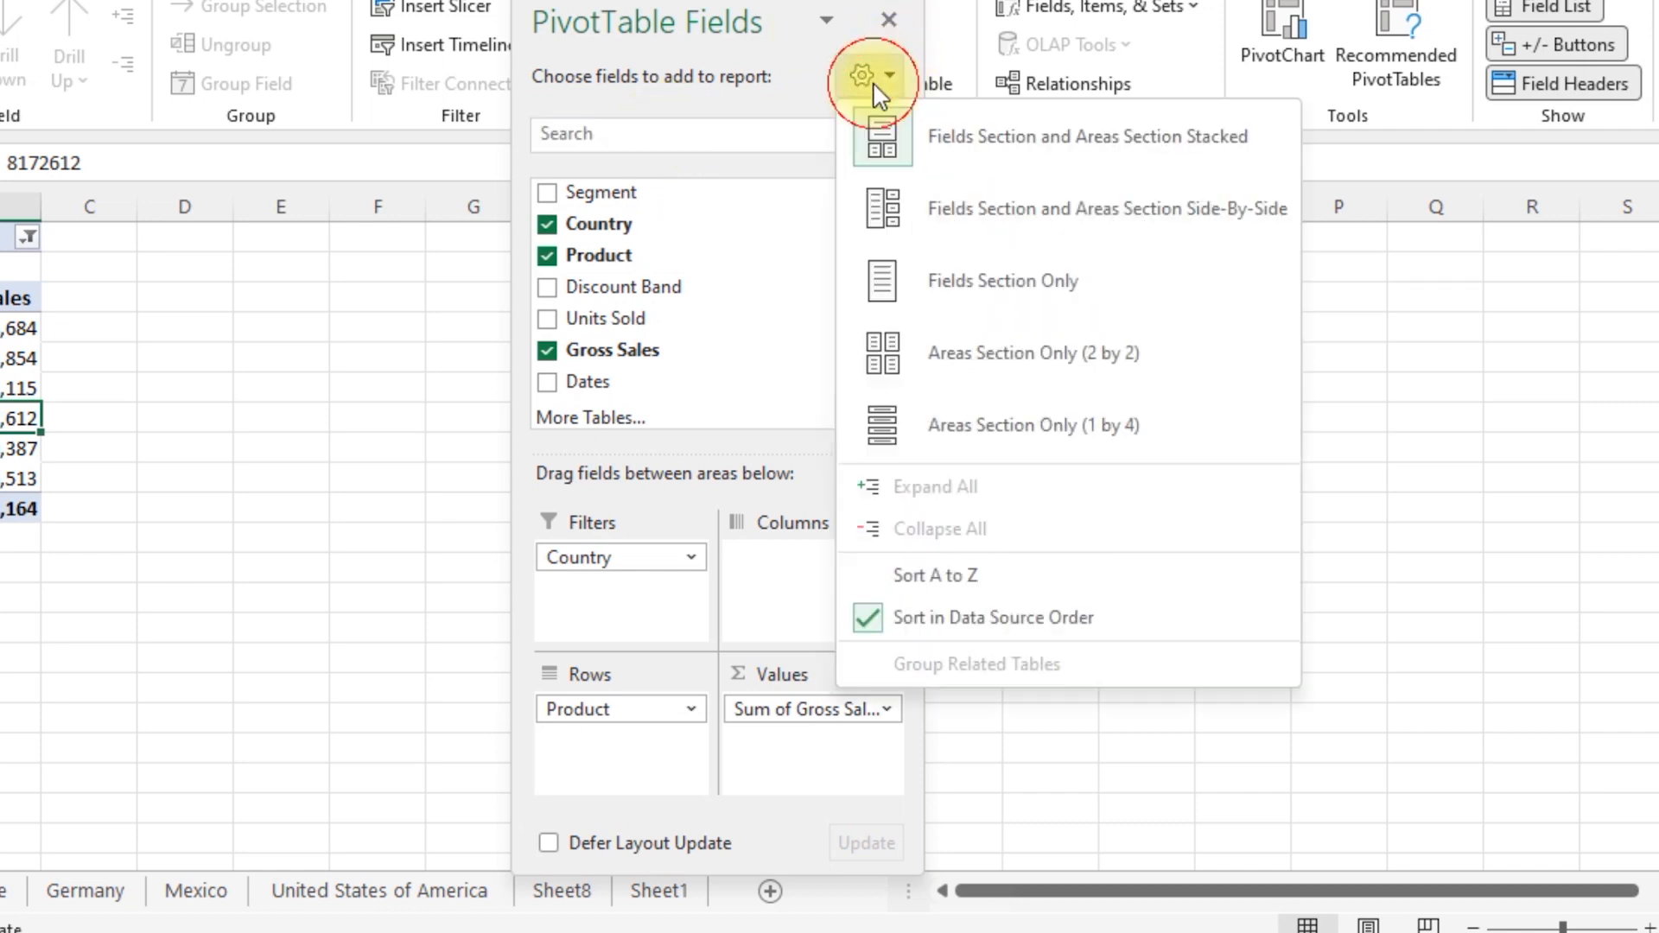
left_click(923, 207)
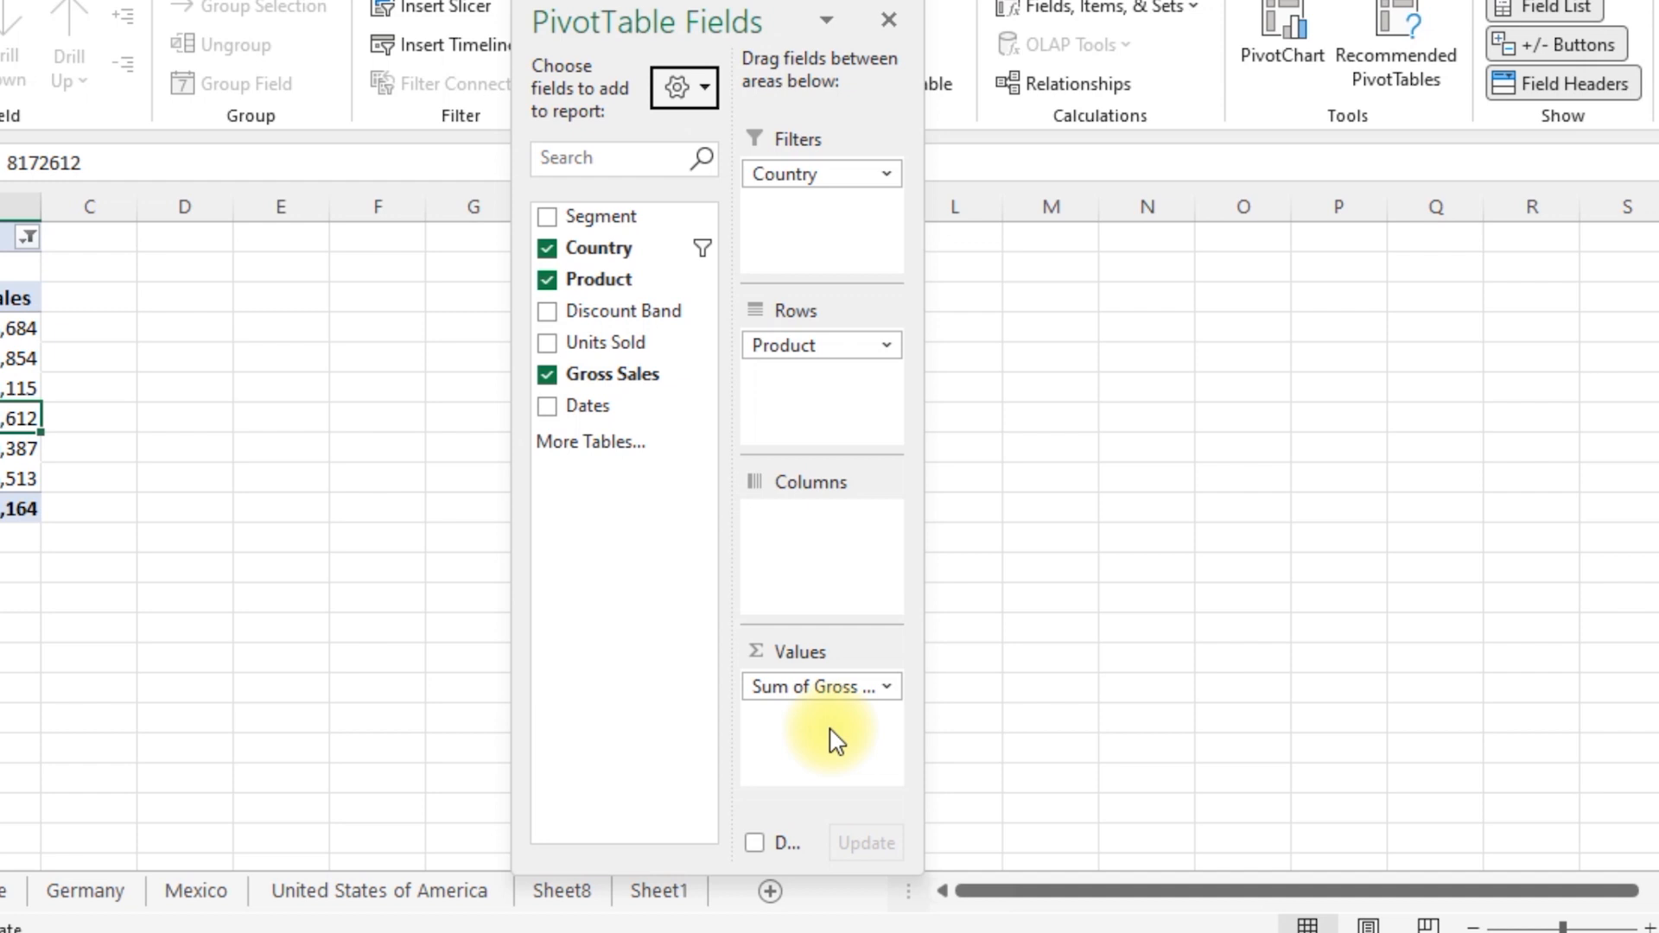
left_click(703, 88)
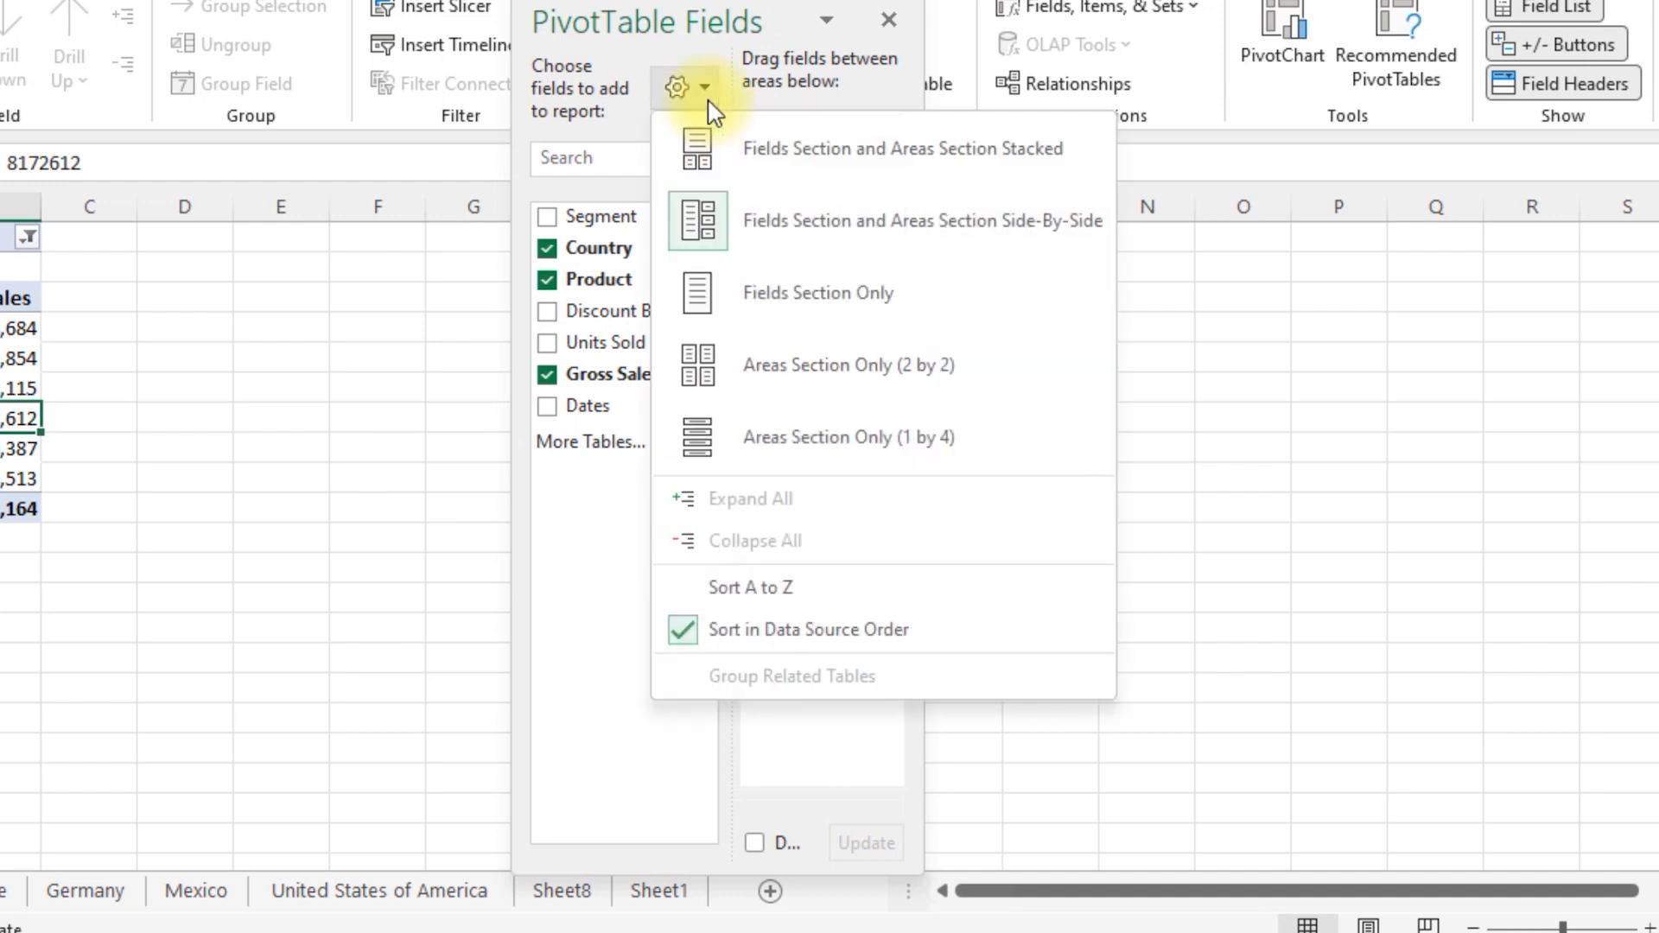
left_click(738, 584)
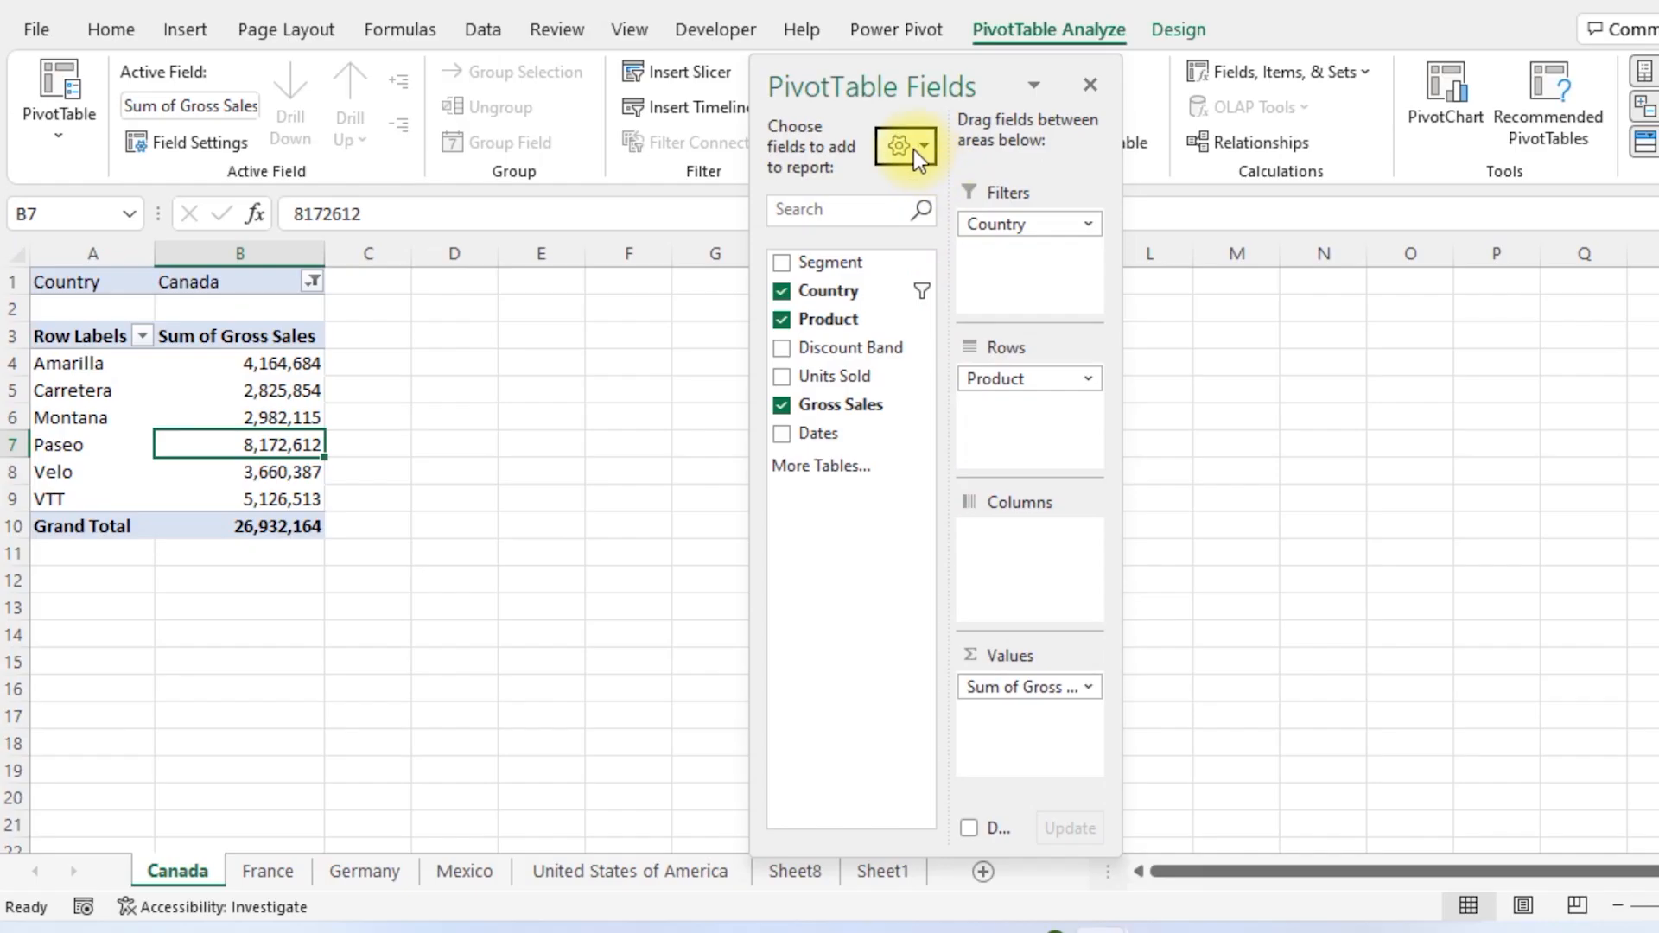
left_click(694, 93)
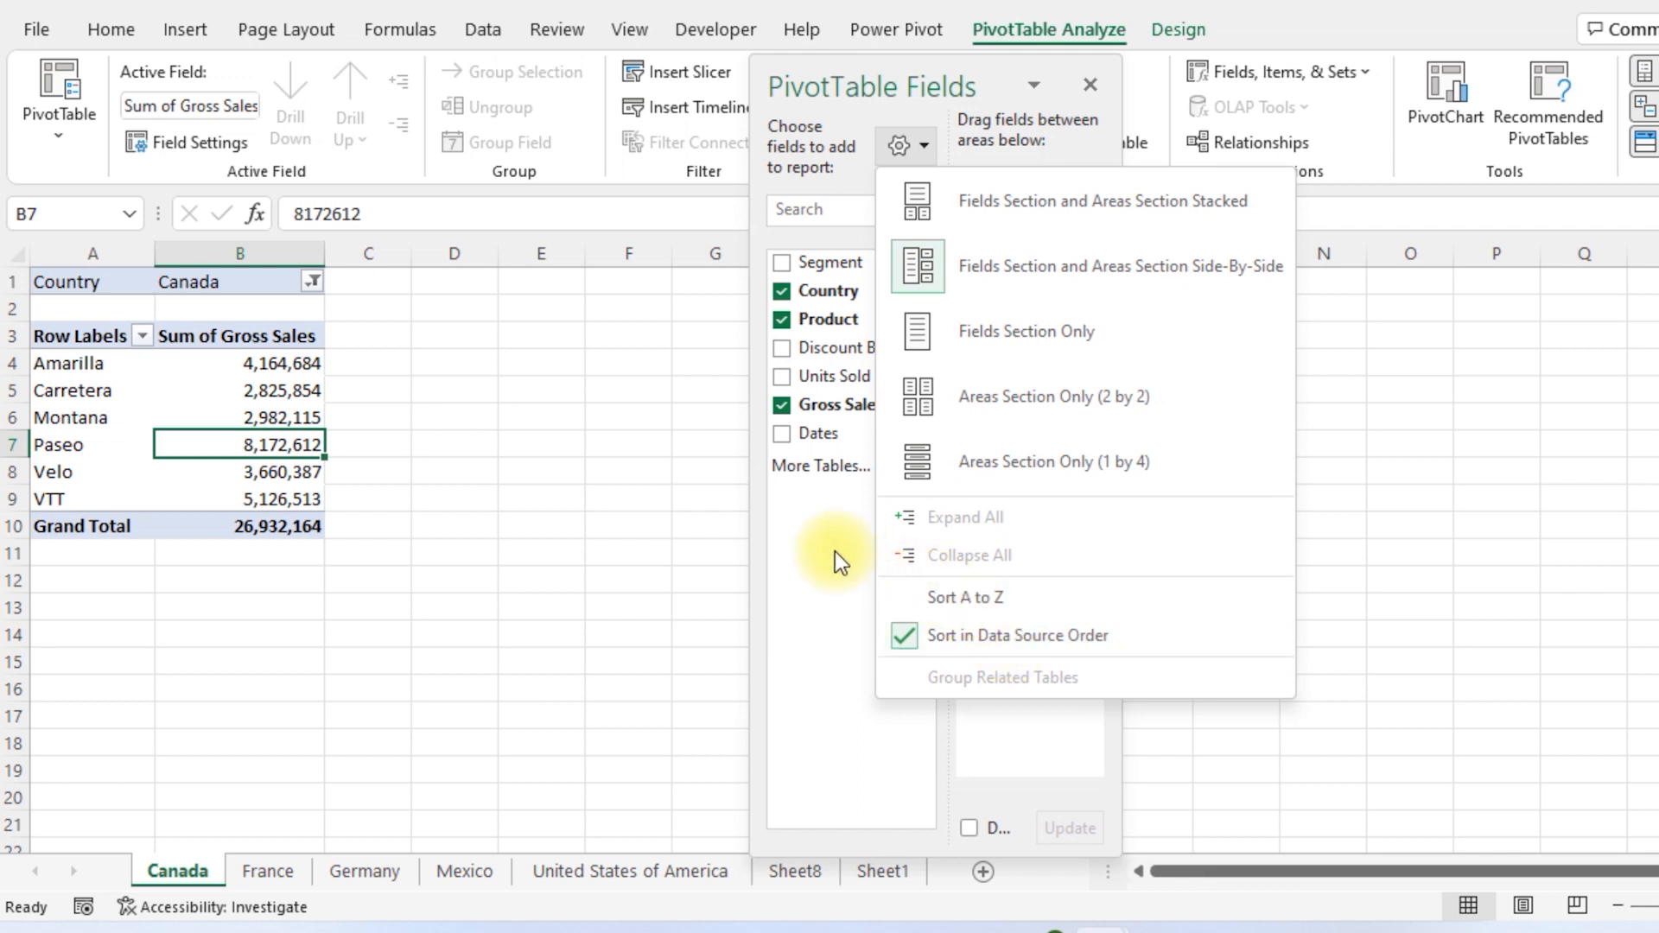
key("Escape")
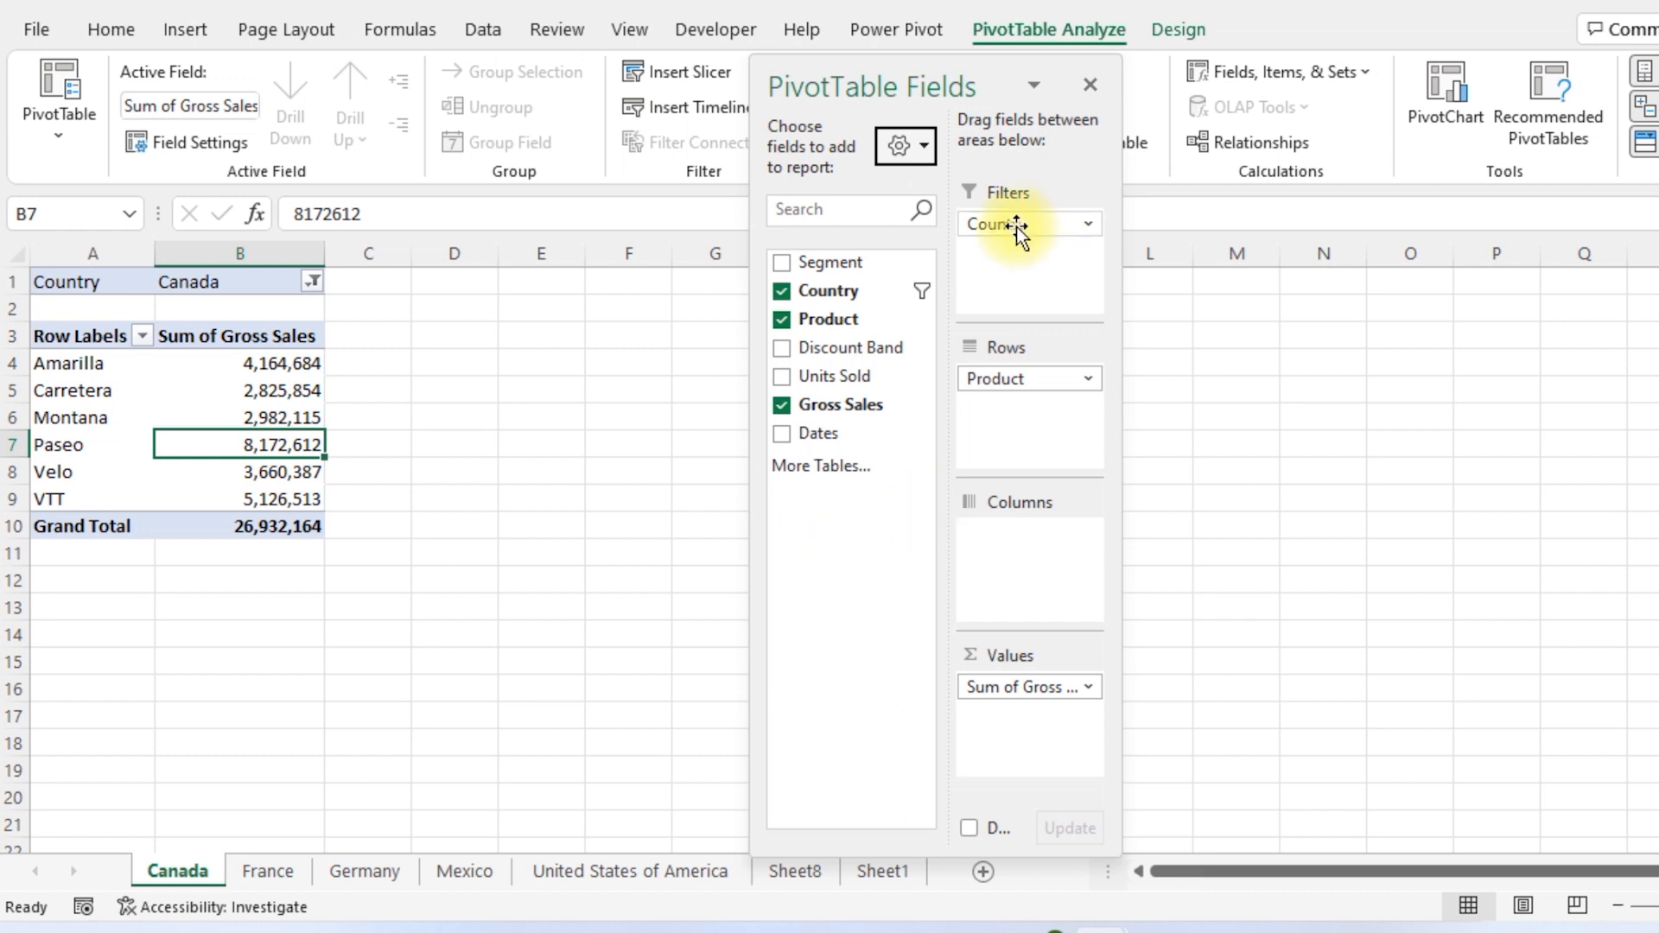
Remove Country from the PivotTable's filters on the Canada sheet and select Amarilla's gross sales value
left_click_drag(1018, 225, 900, 487)
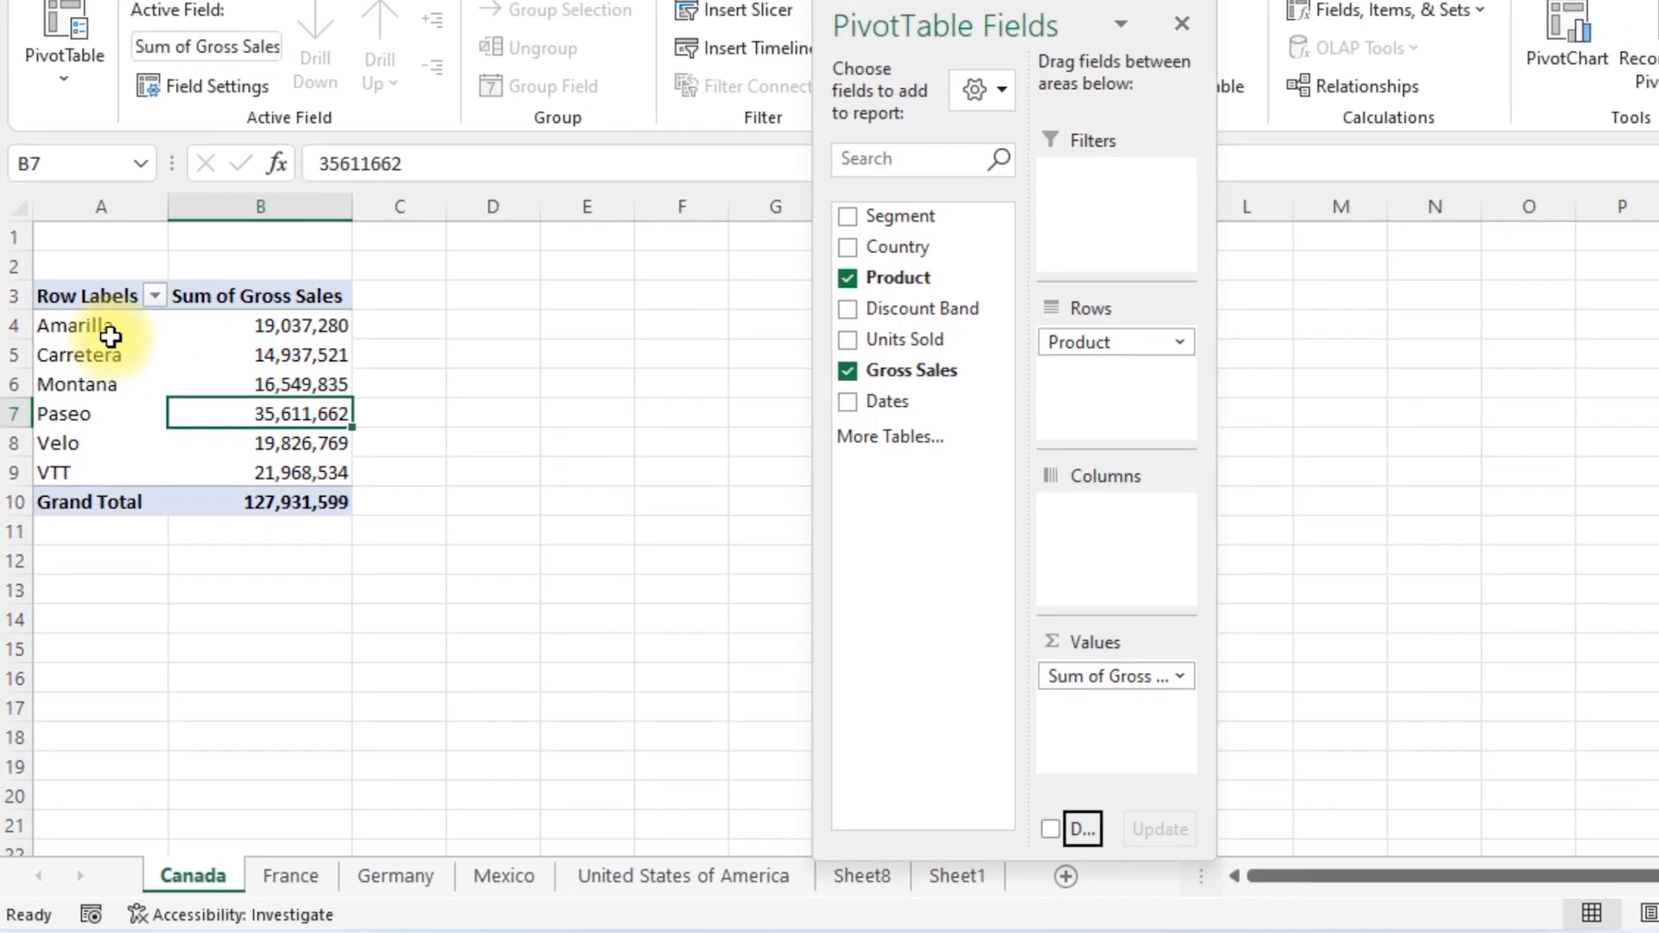
left_click(111, 335)
key("Right")
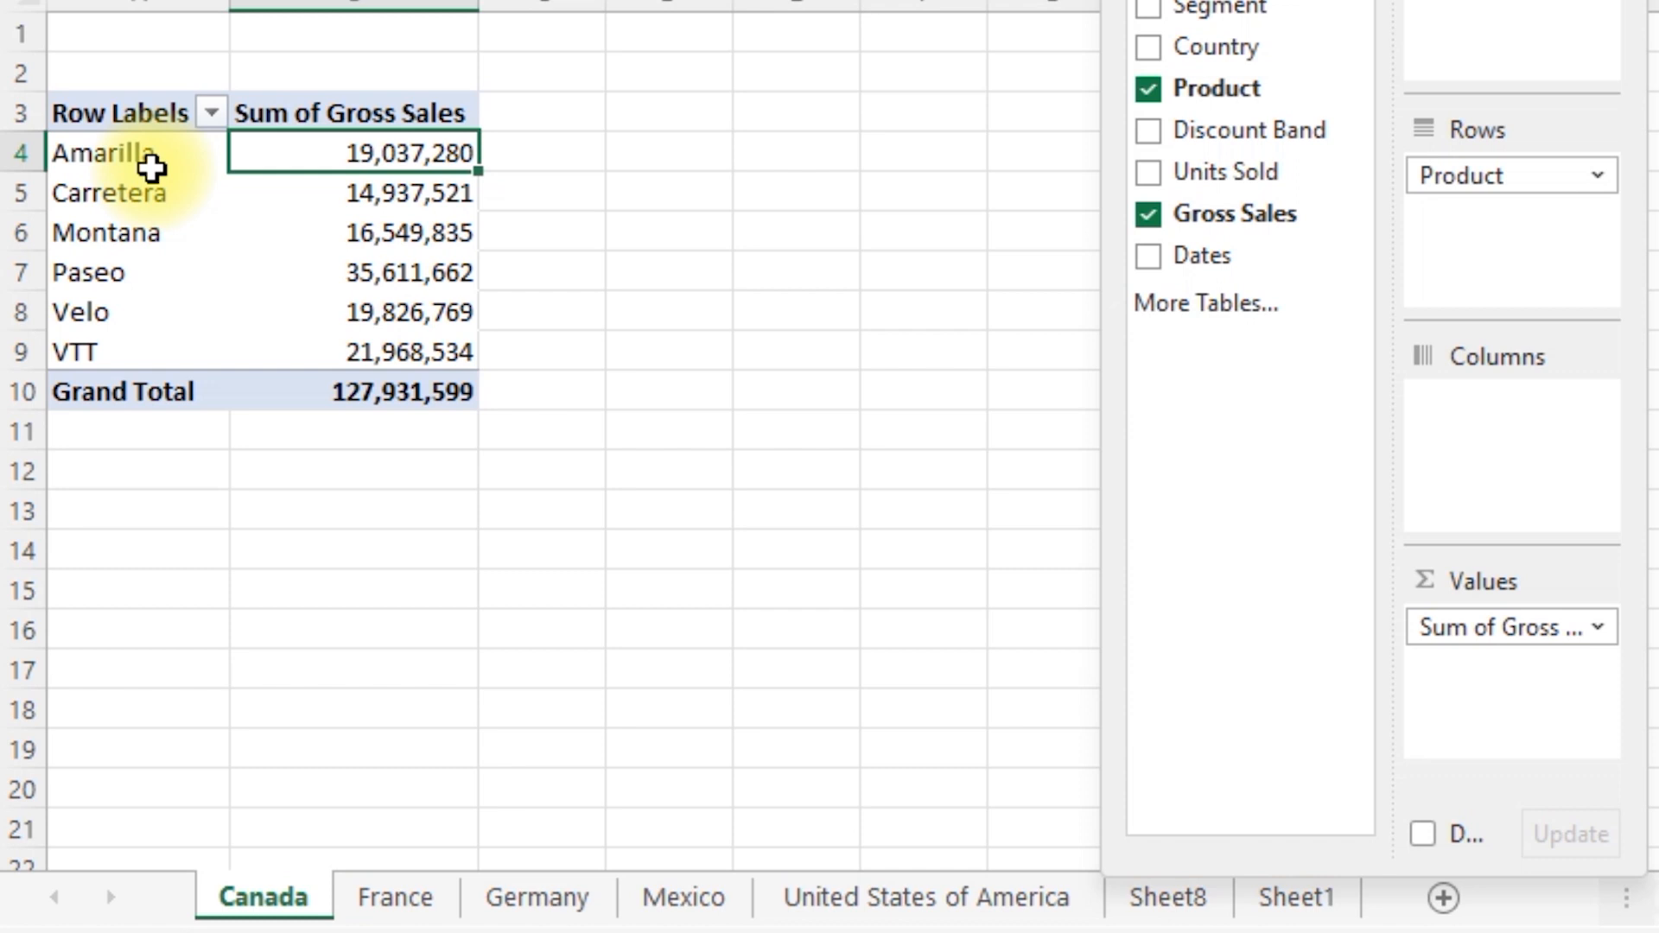
Extract the detail records behind Amarilla's gross sales value on the Canada sheet to a new sheet
left_click(148, 208)
key("Right")
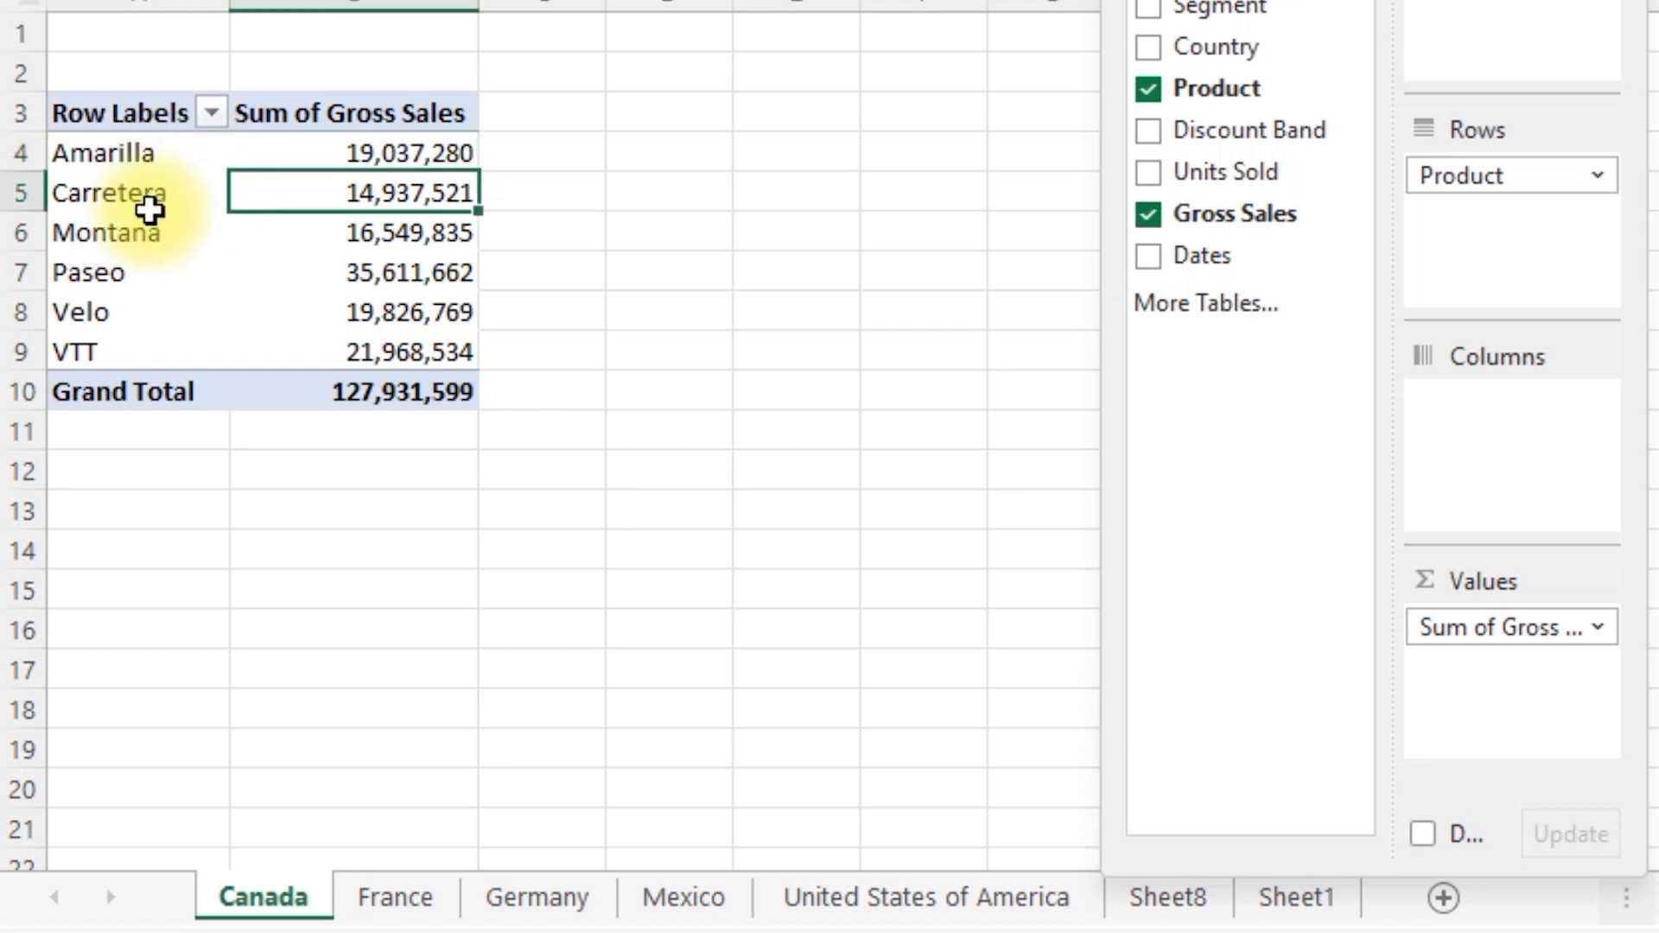
mouse_move(359, 195)
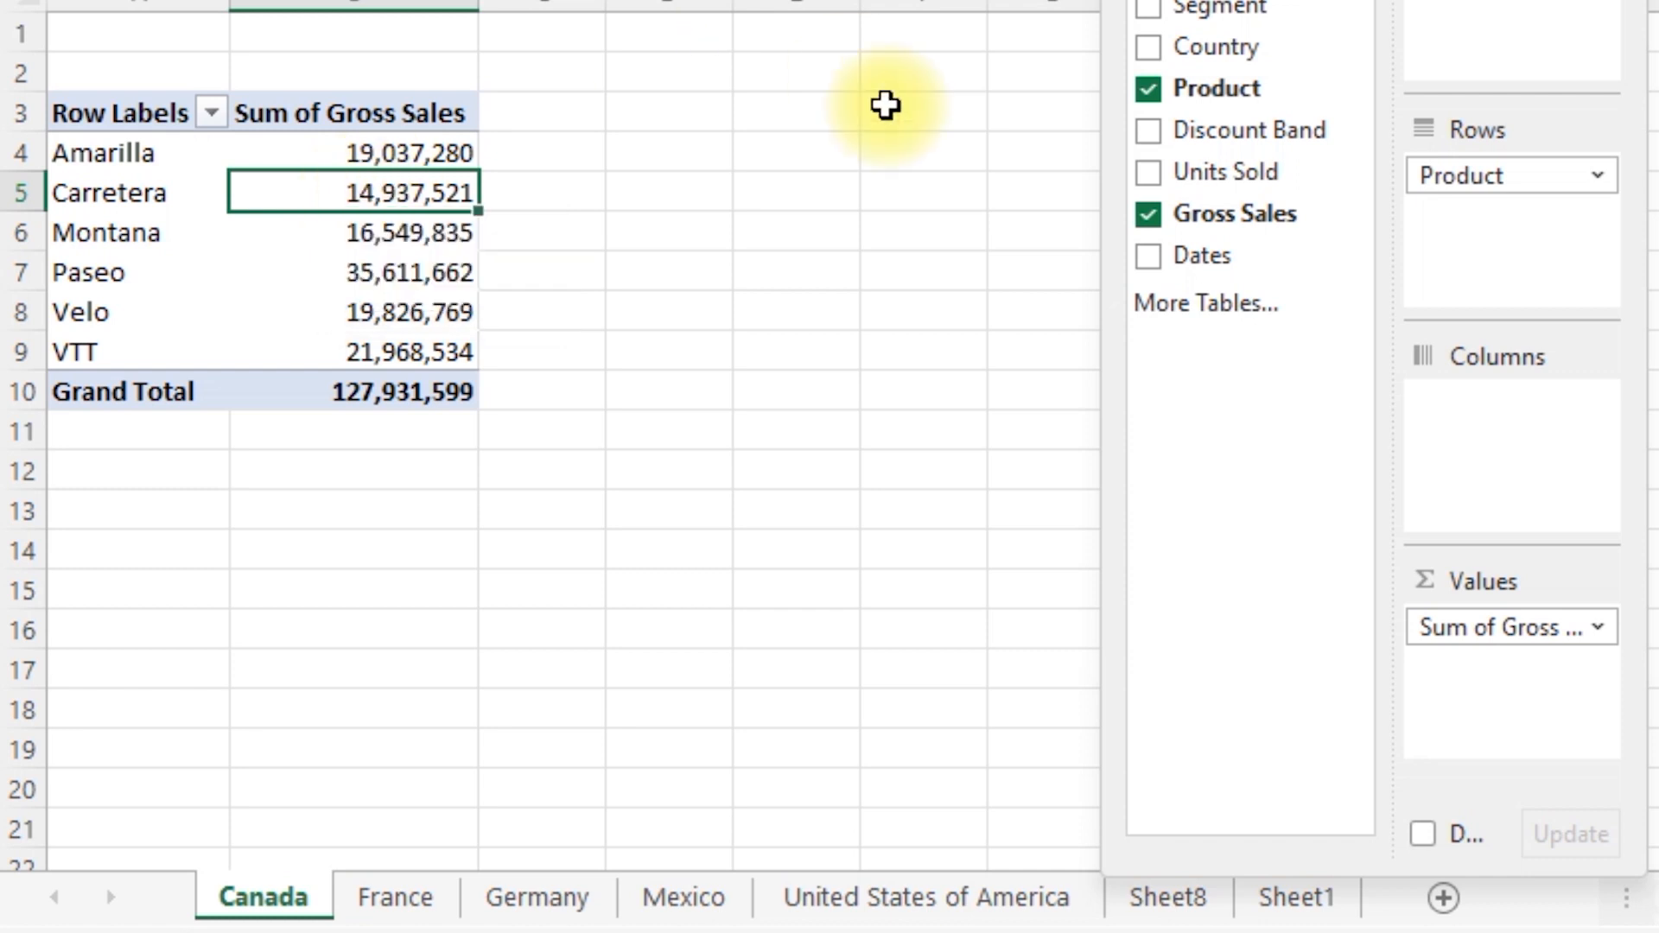
left_click(412, 161)
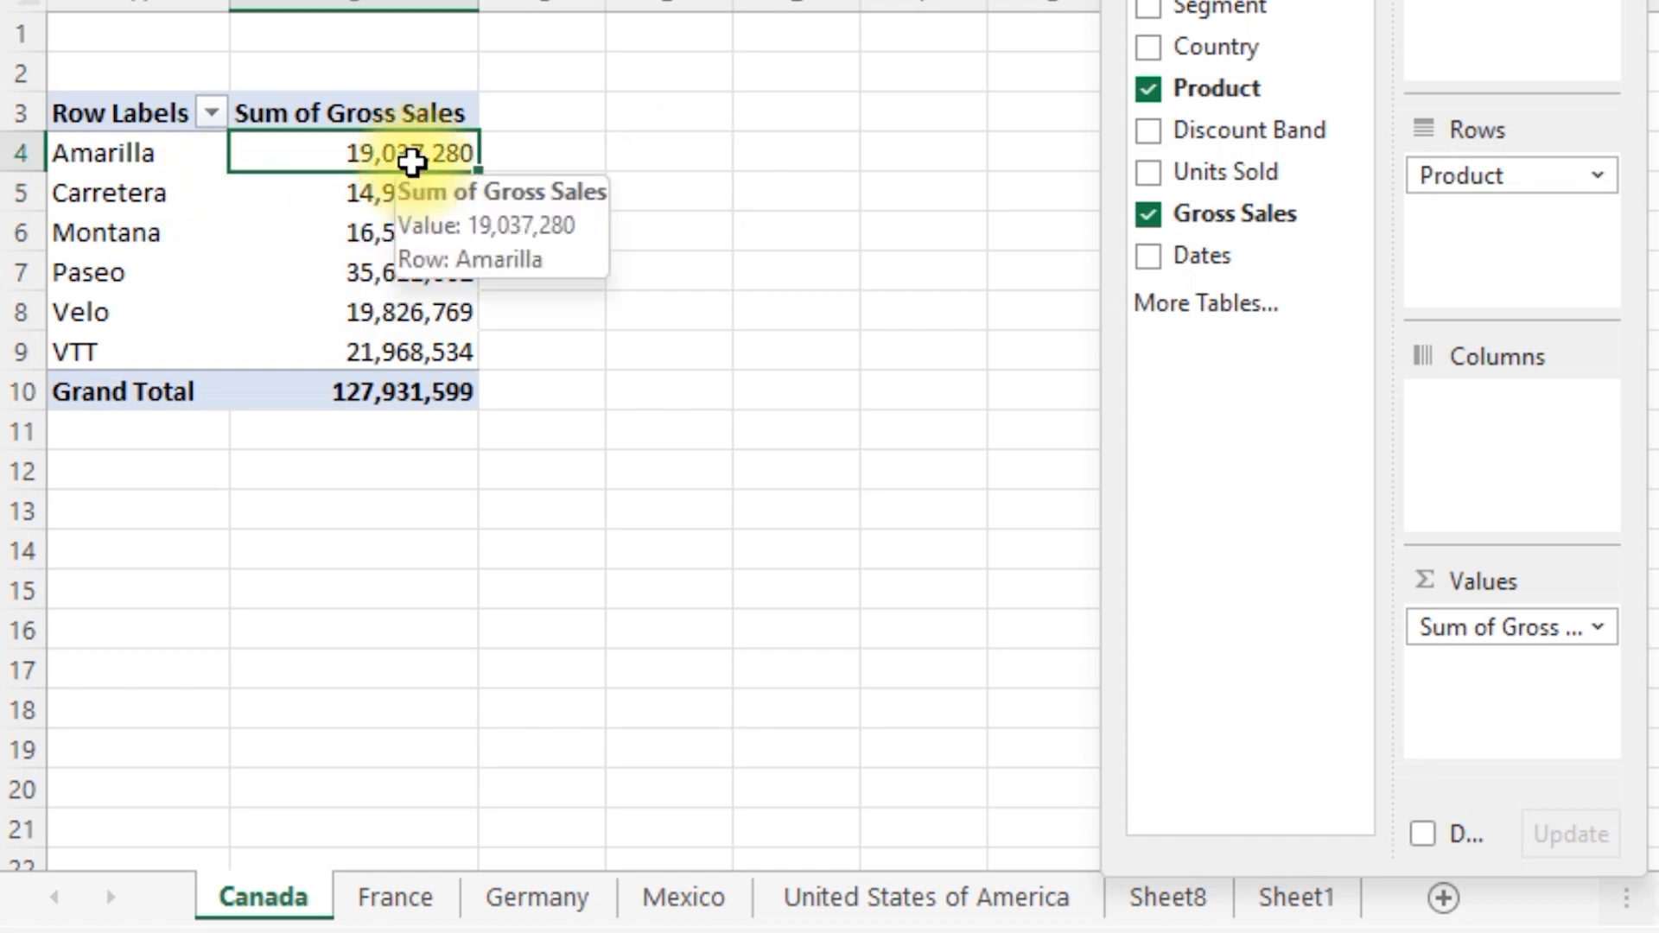
double_click(411, 161)
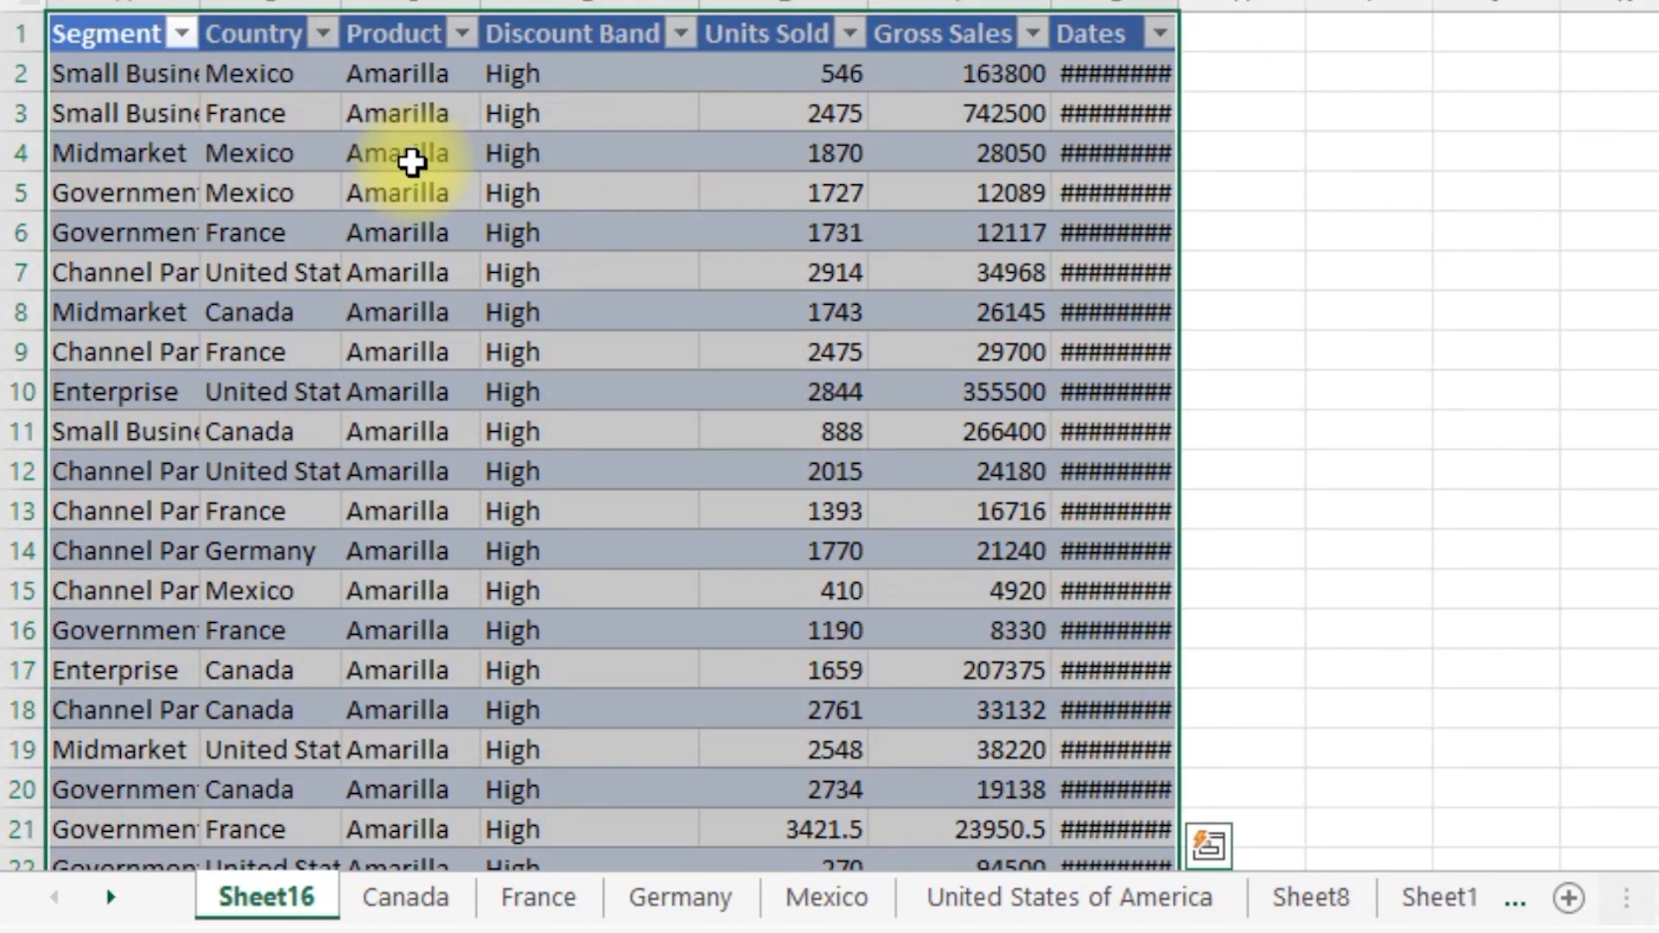
Autofit the column widths of the extracted Amarilla details table
key("alt+h")
key("o")
key("i")
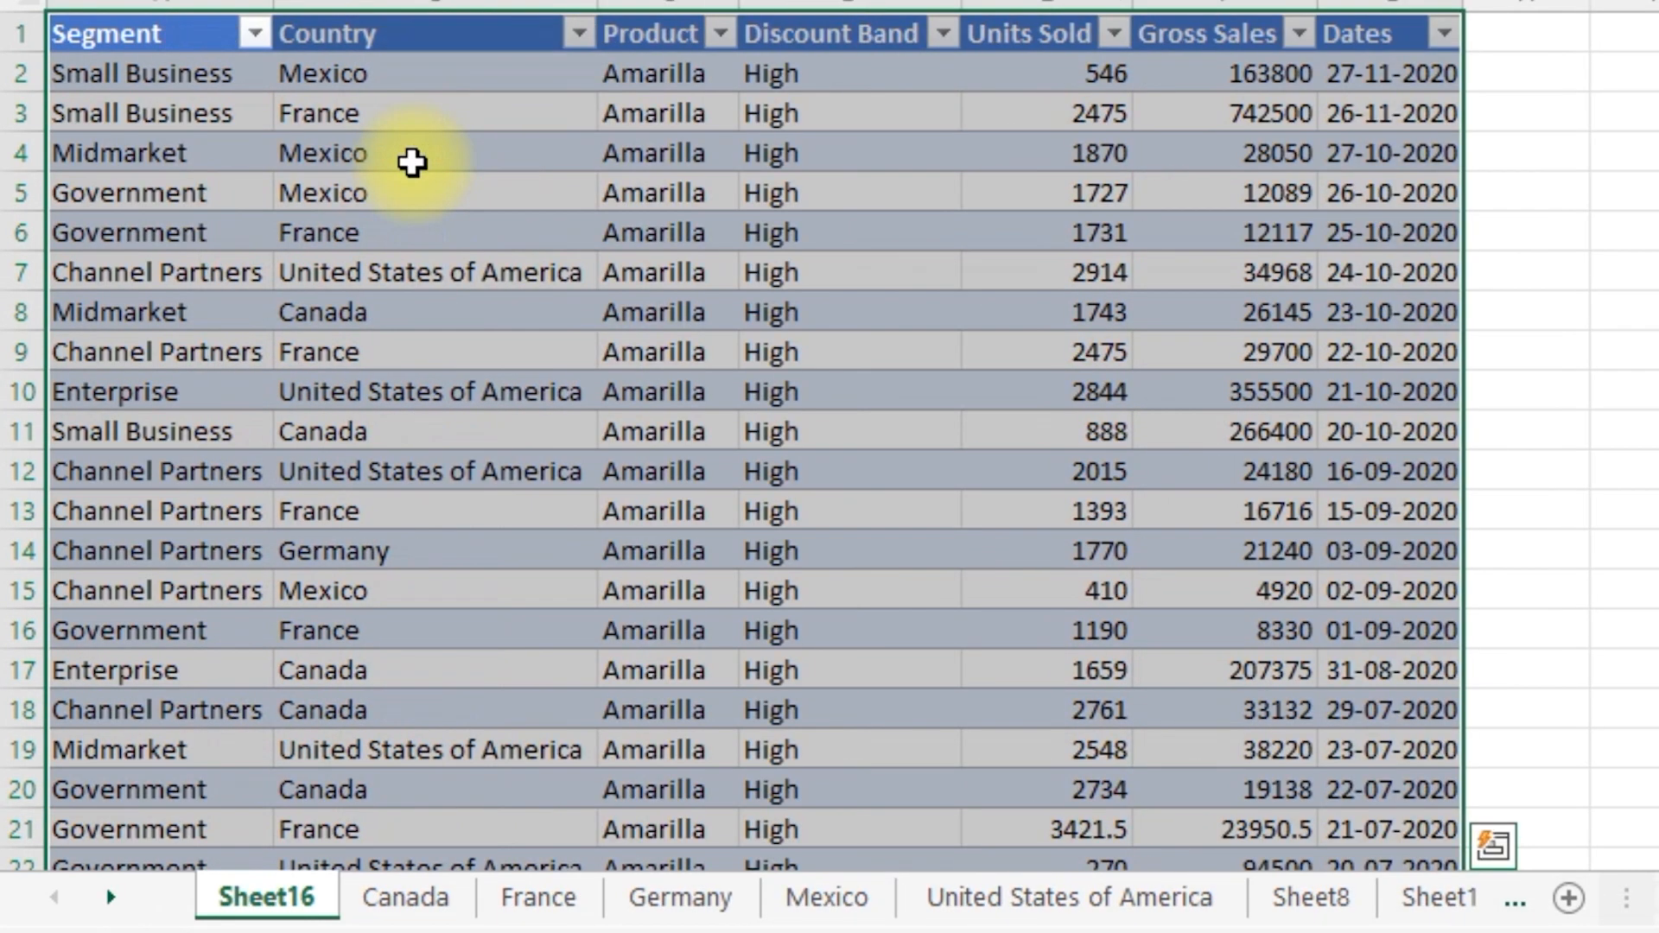
Examine the extracted records across the Country, Product, Discount Band, Units Sold, Gross Sales and Dates columns
key("Down")
key("Up")
key("Right")
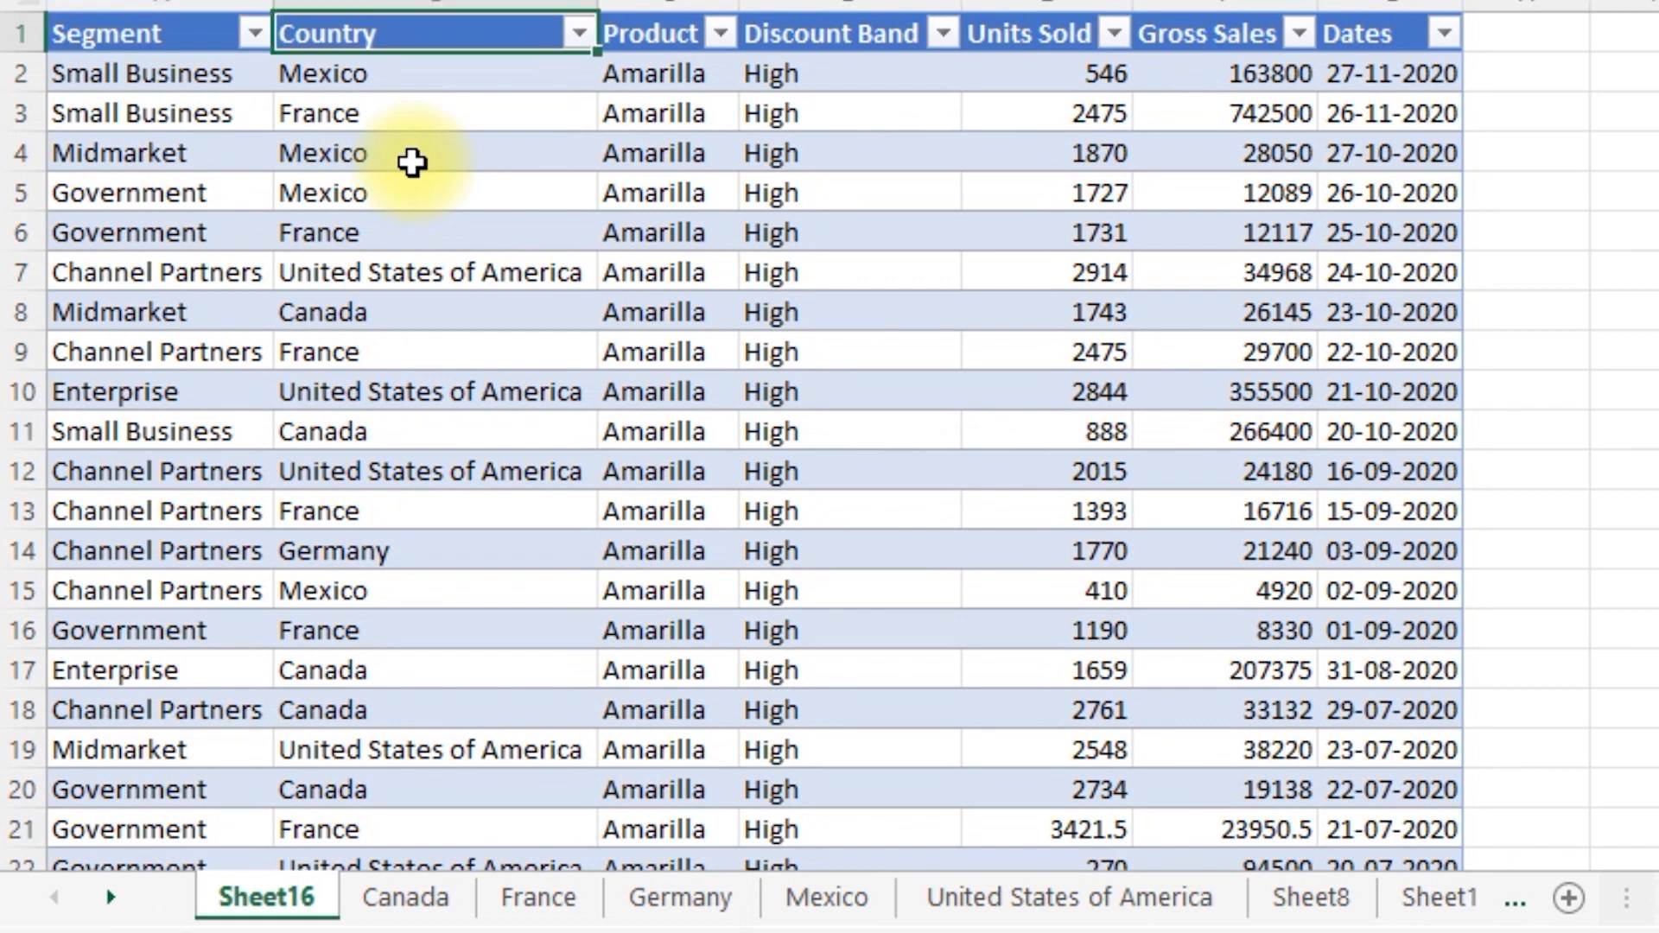
key("Down")
key("Right")
key("ctrl+shift+Down")
key("ctrl+shift+Up")
key("Right")
key("Right")
key("Right")
key("Right")
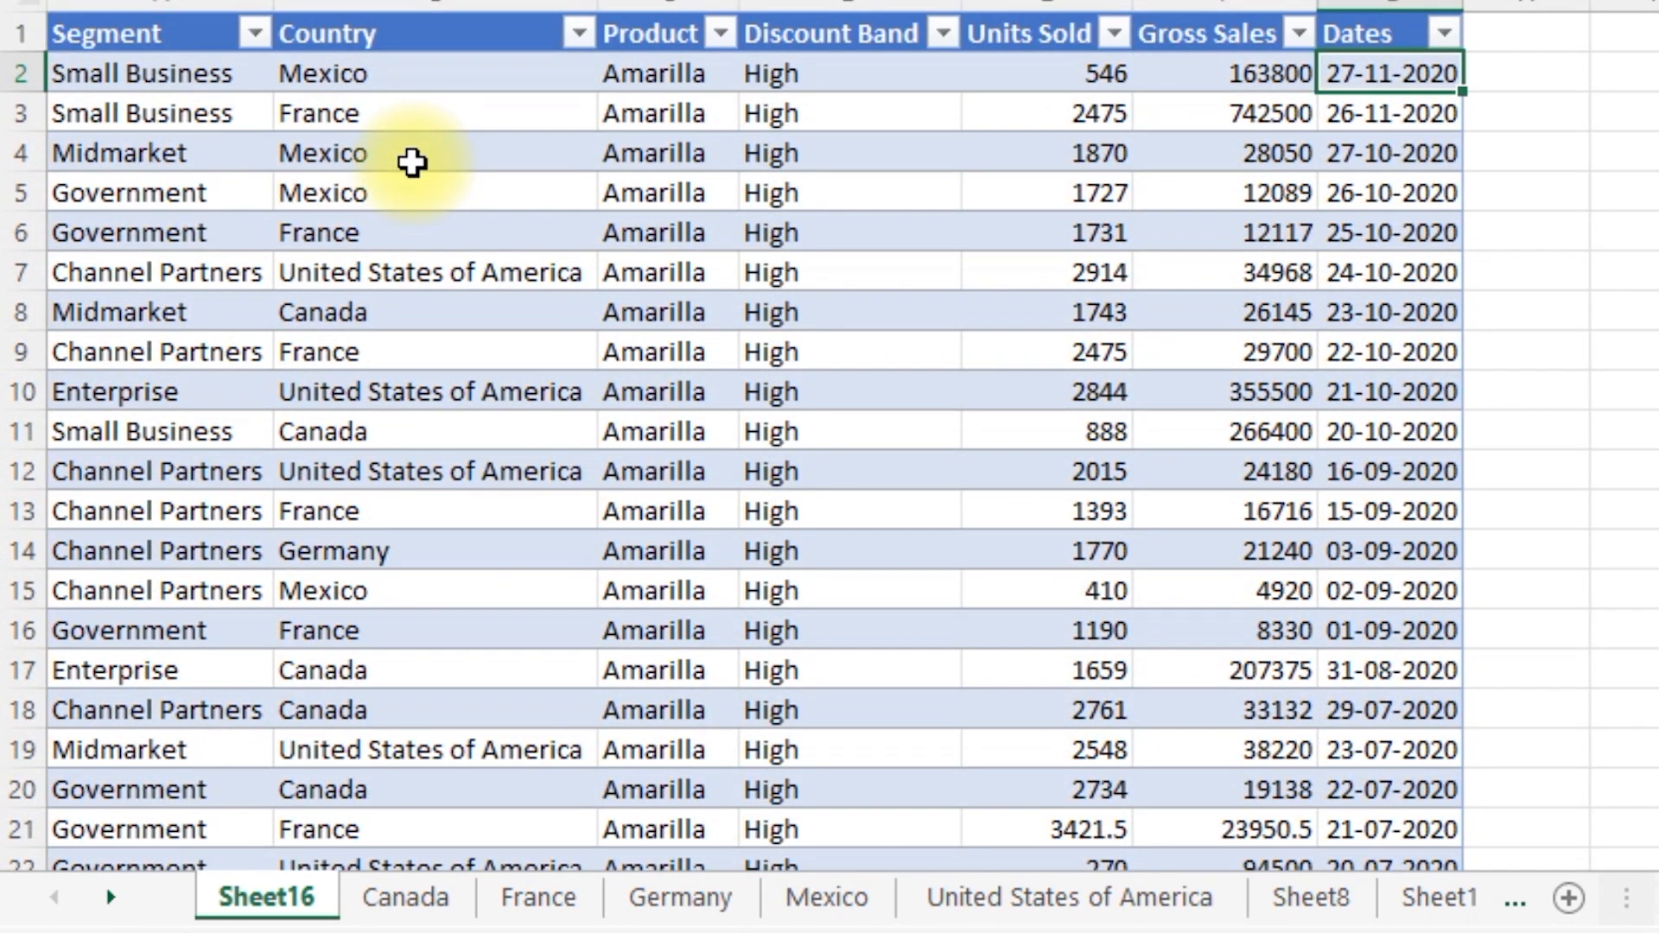
Sum the details table's Gross Sales column by selecting its values and compare it with Amarilla's total in the PivotTable on Sheet8
key("Left")
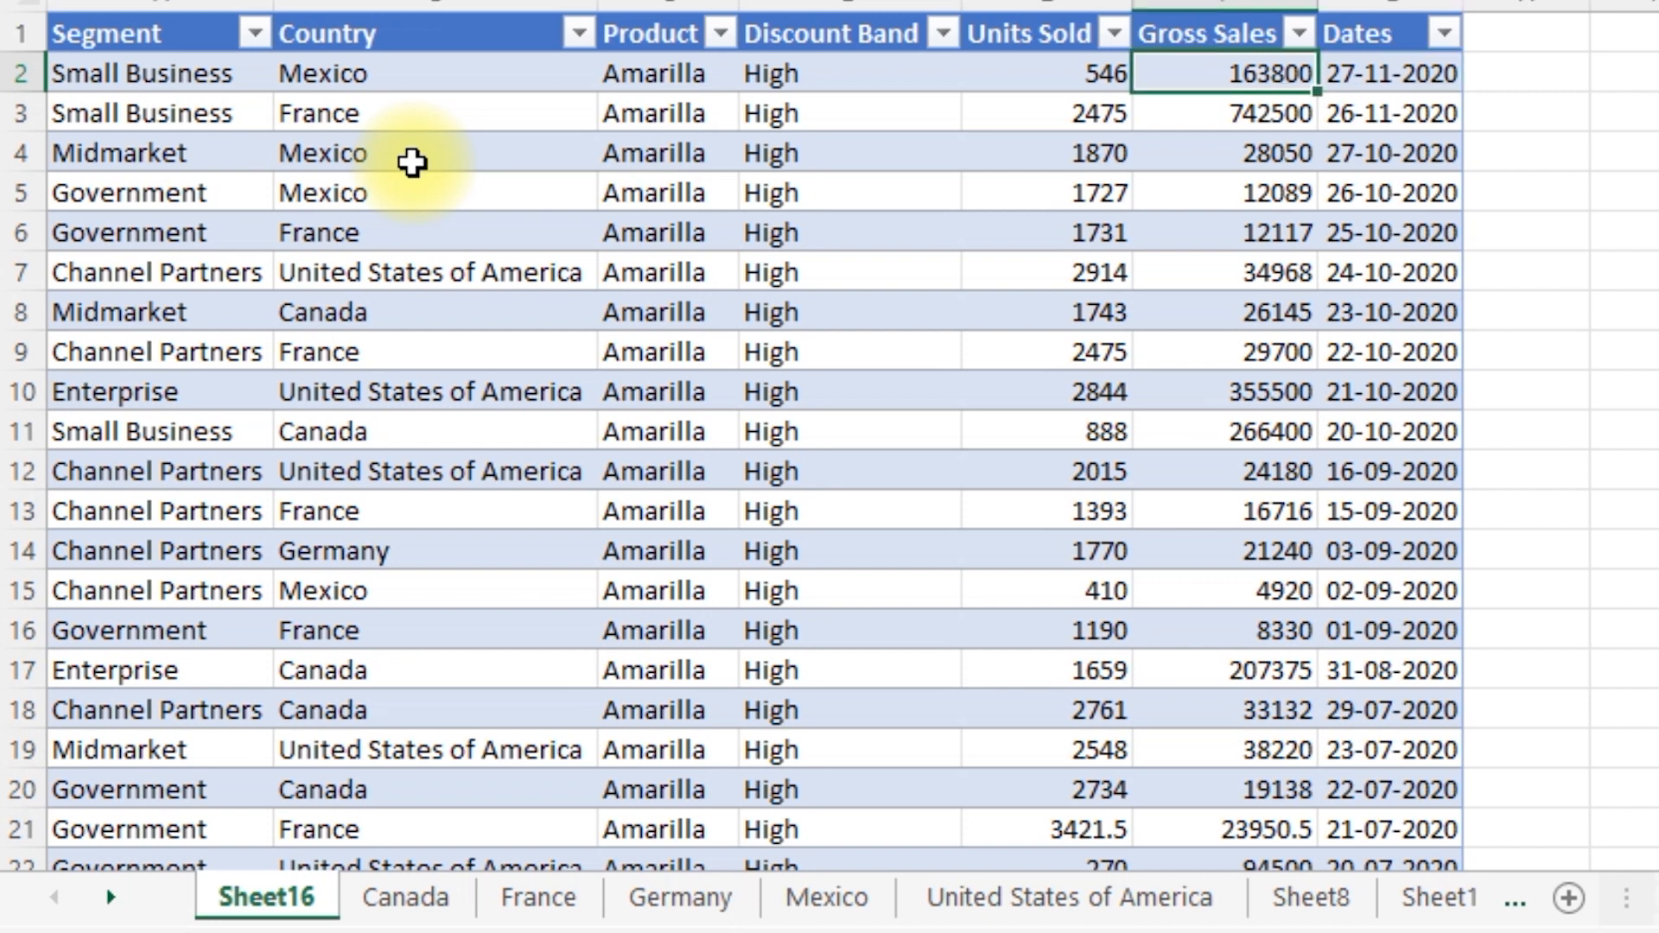
key("ctrl+shift+Down")
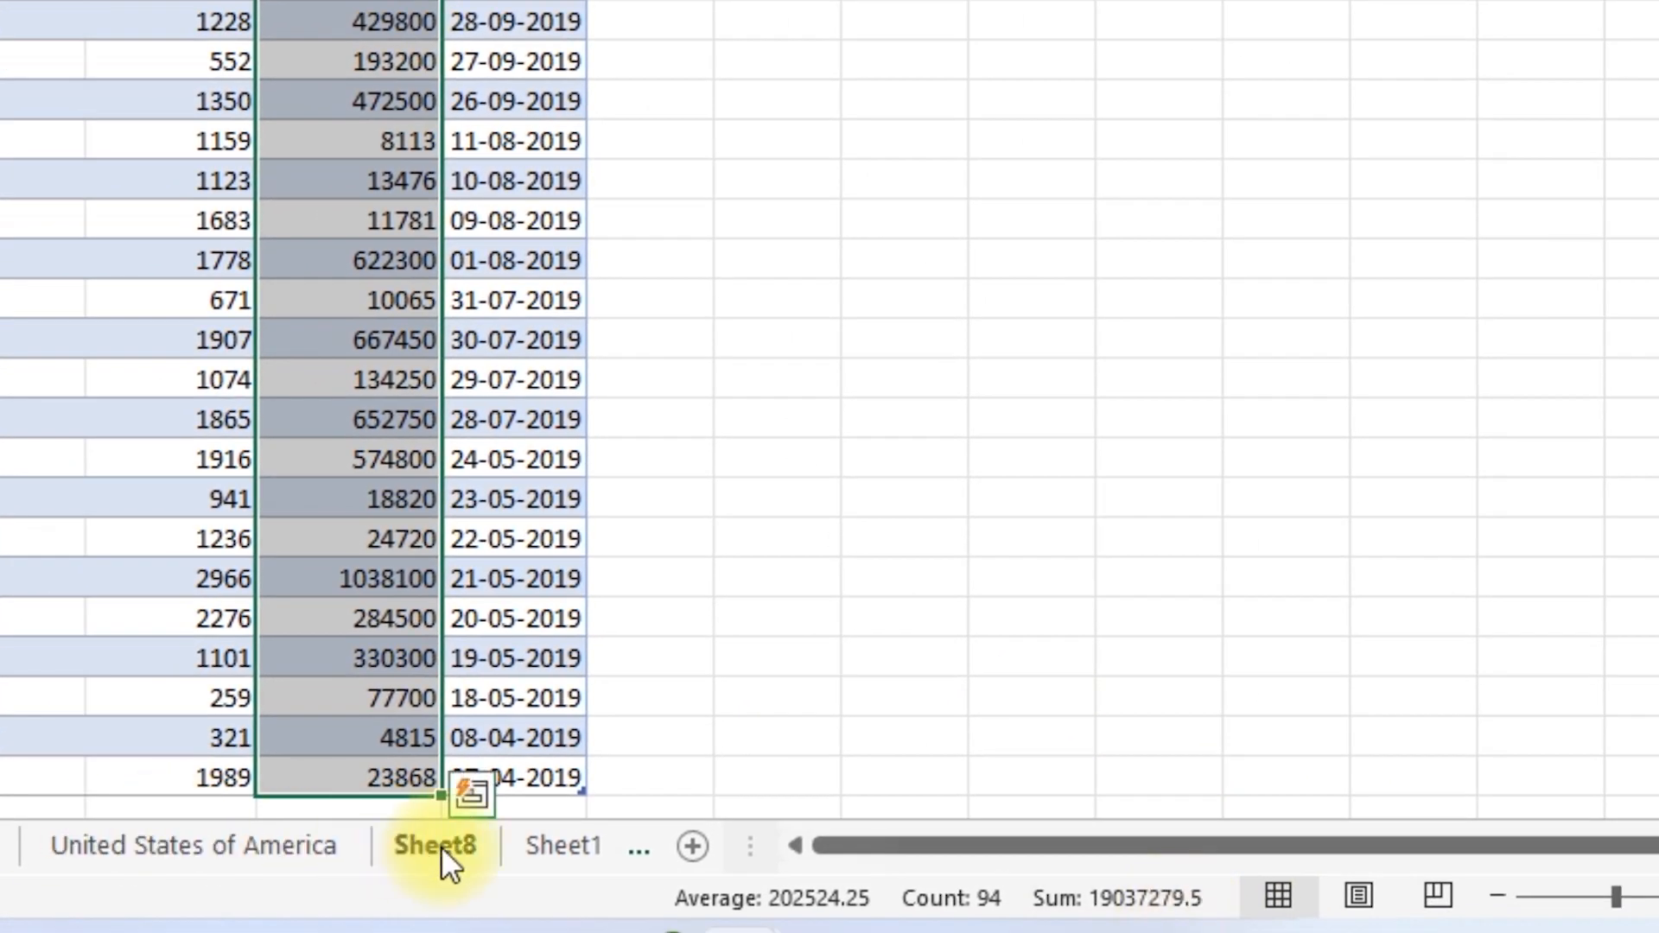
left_click(437, 847)
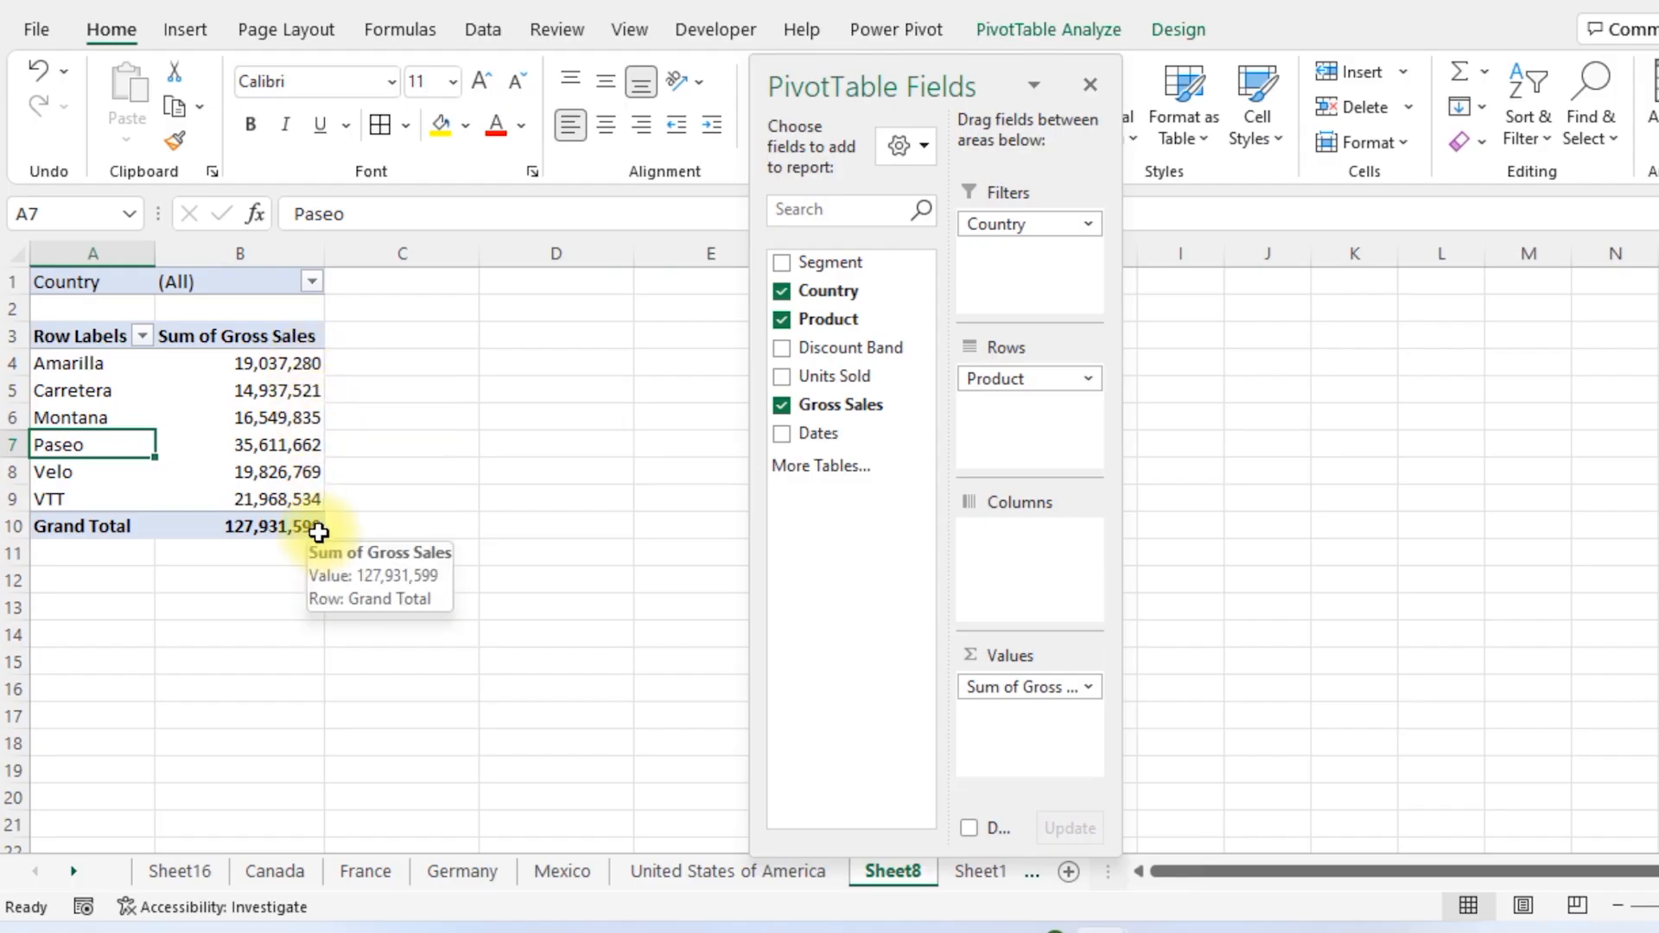
left_click(181, 873)
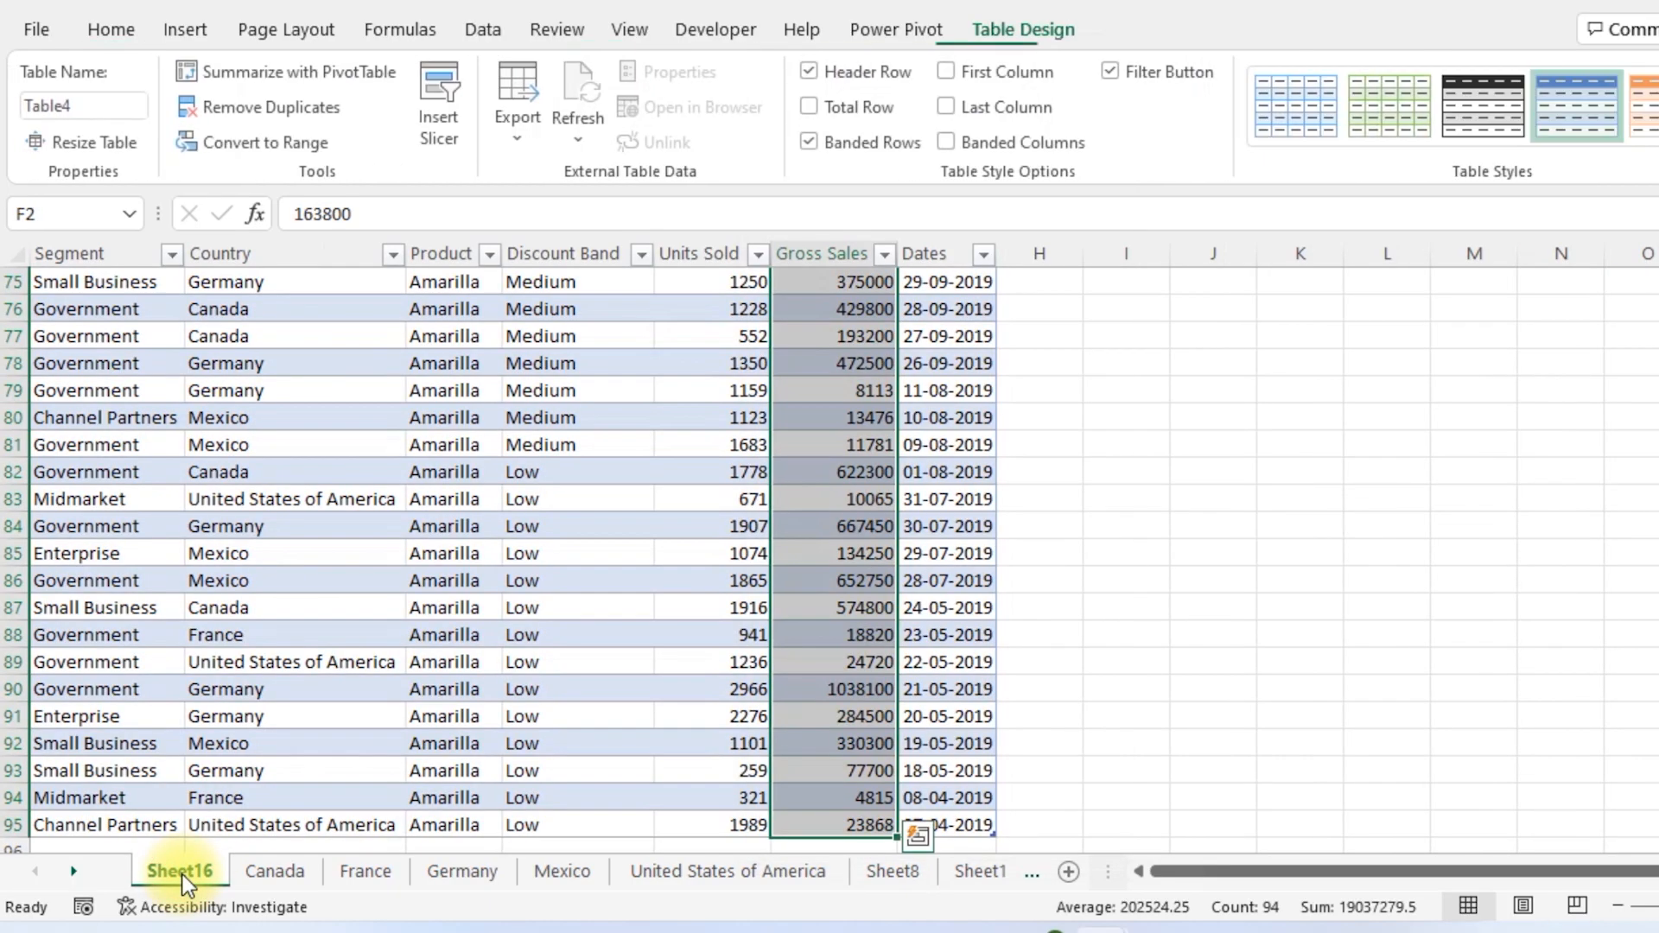
left_click(893, 871)
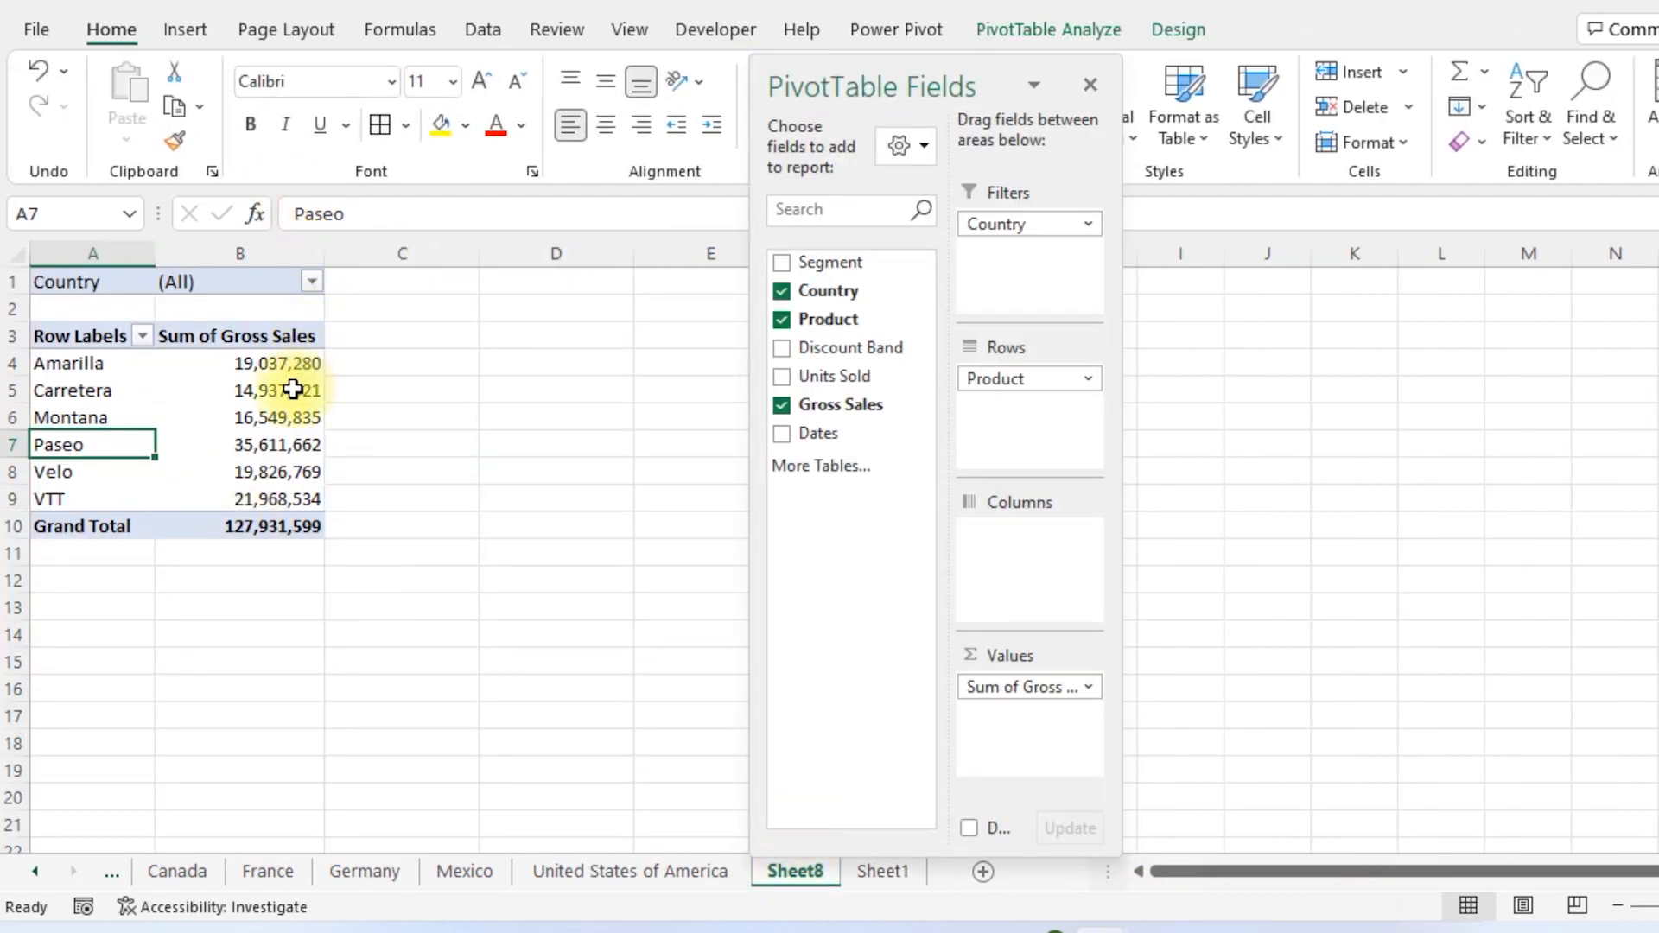
Extract the detail records behind Velo's gross sales value in the Sheet8 PivotTable
left_click(293, 390)
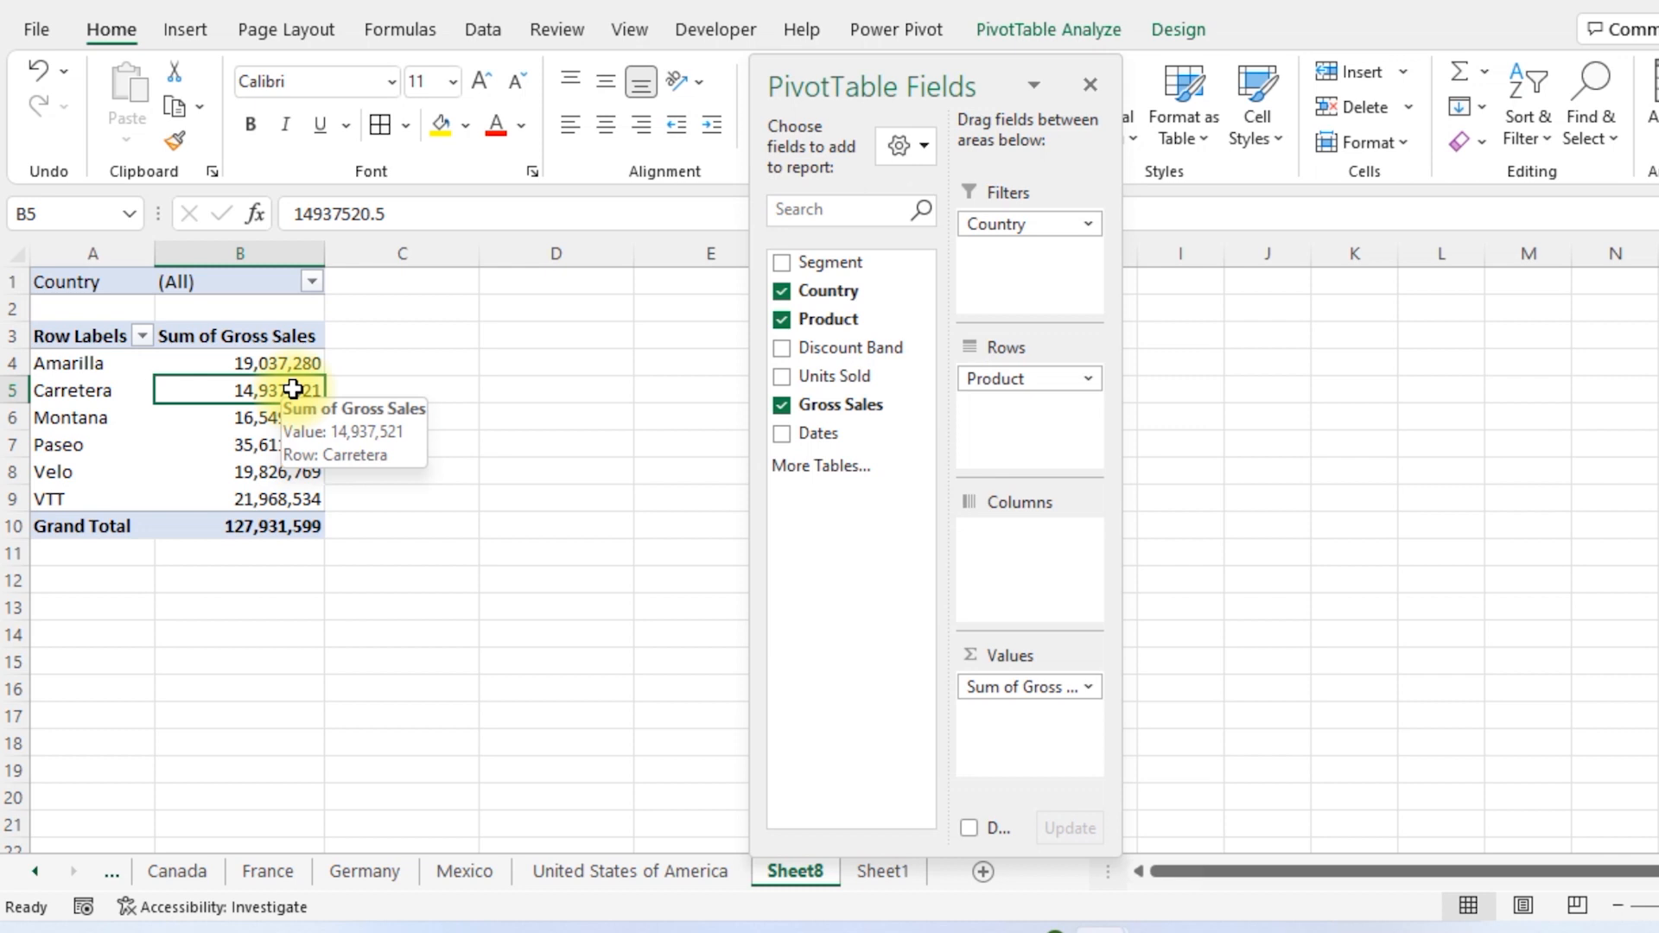
left_click(263, 472)
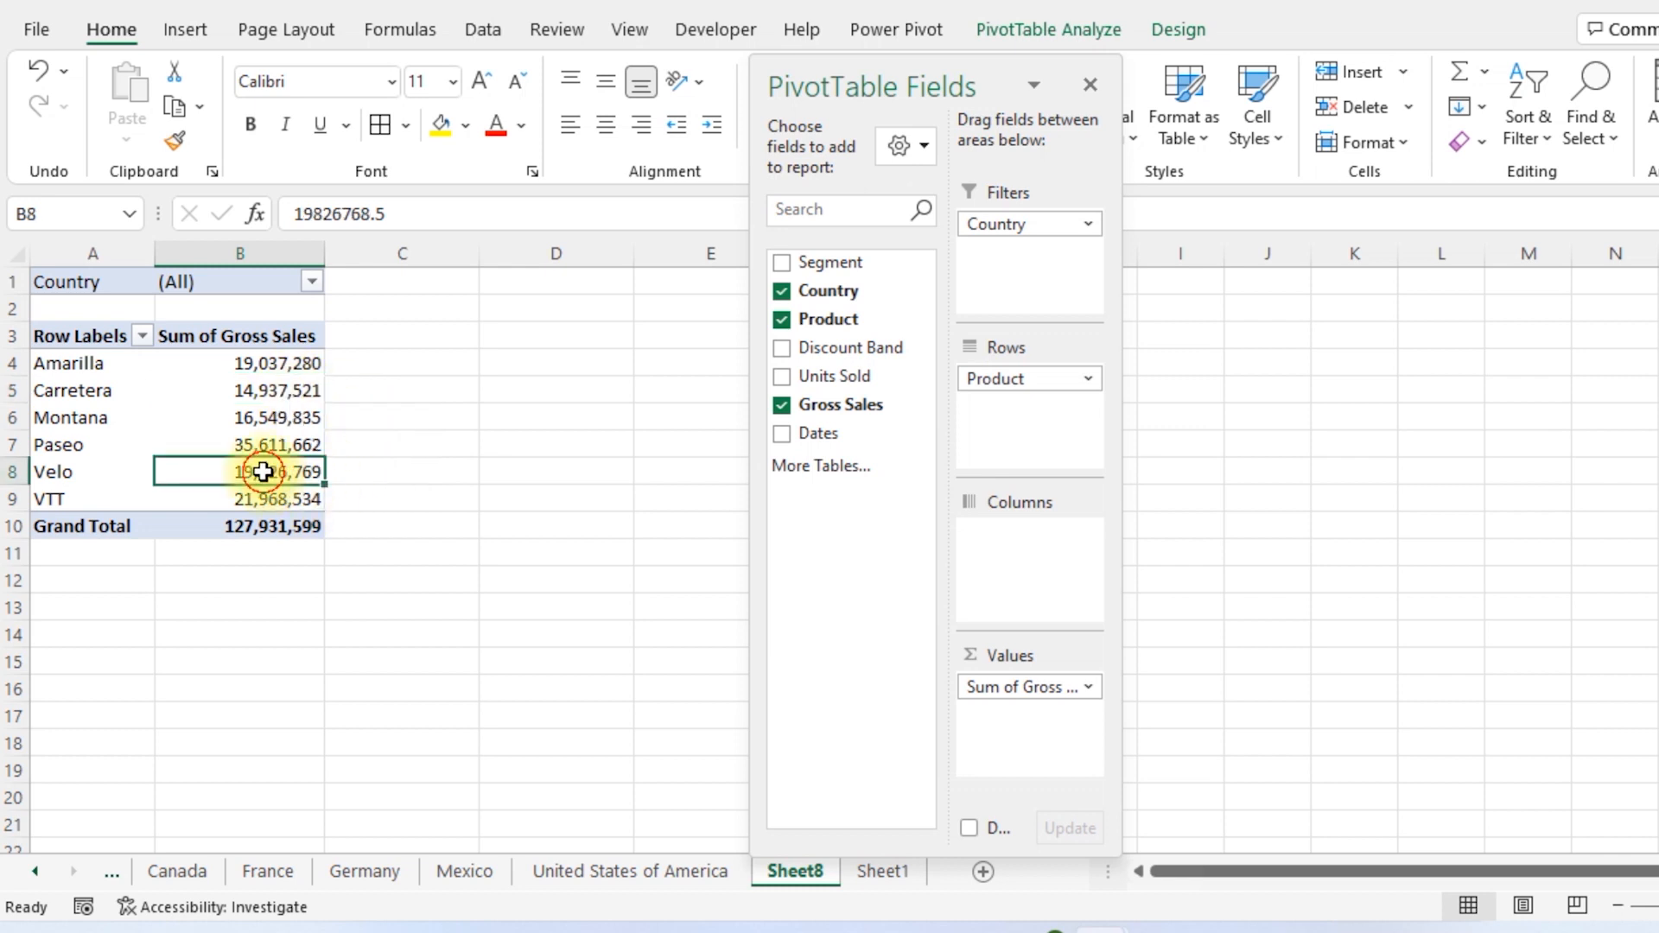
double_click(264, 472)
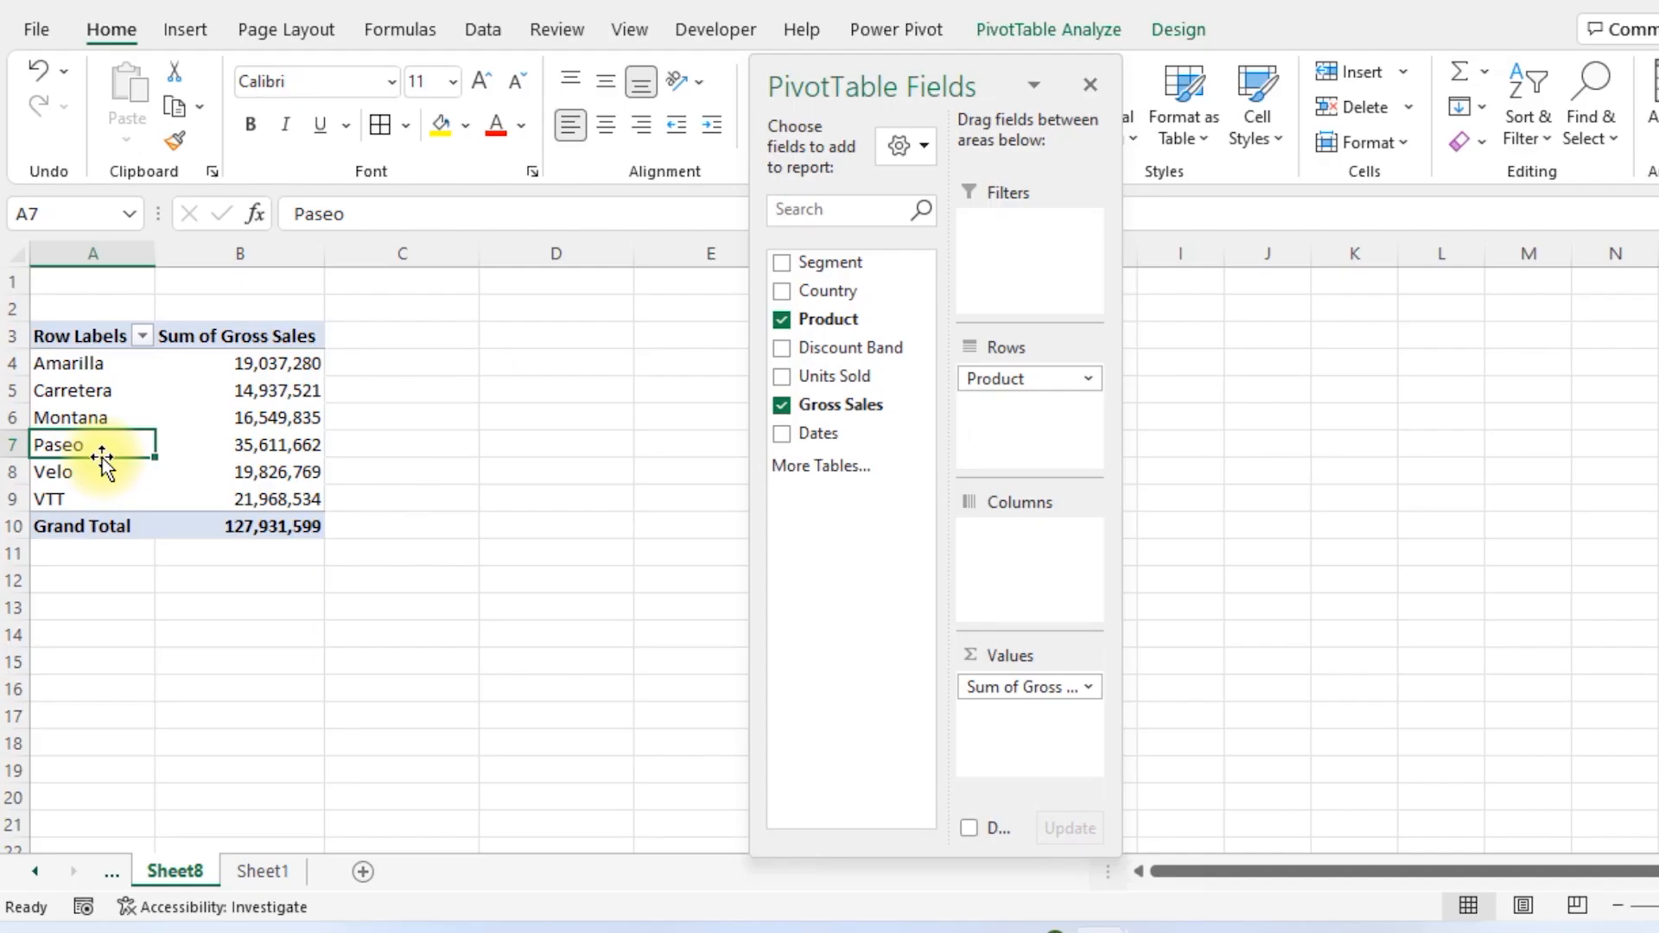
Replace Product with Country in the rows of the Sheet8 PivotTable
key("shift+Right")
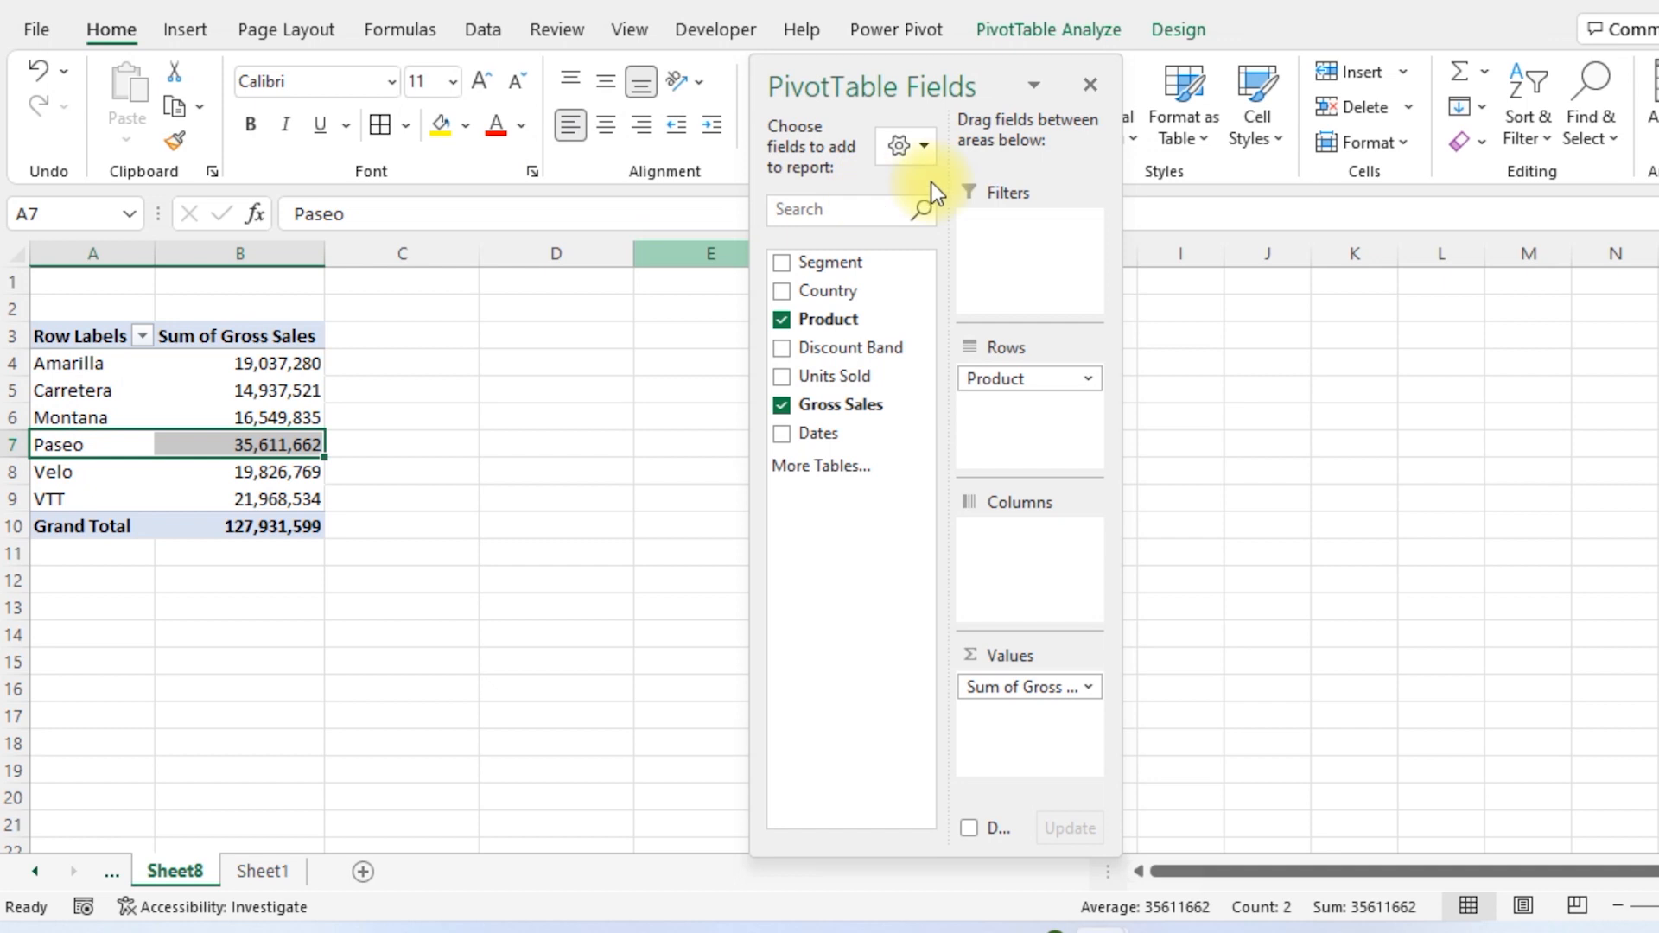
left_click_drag(1013, 379, 1074, 421)
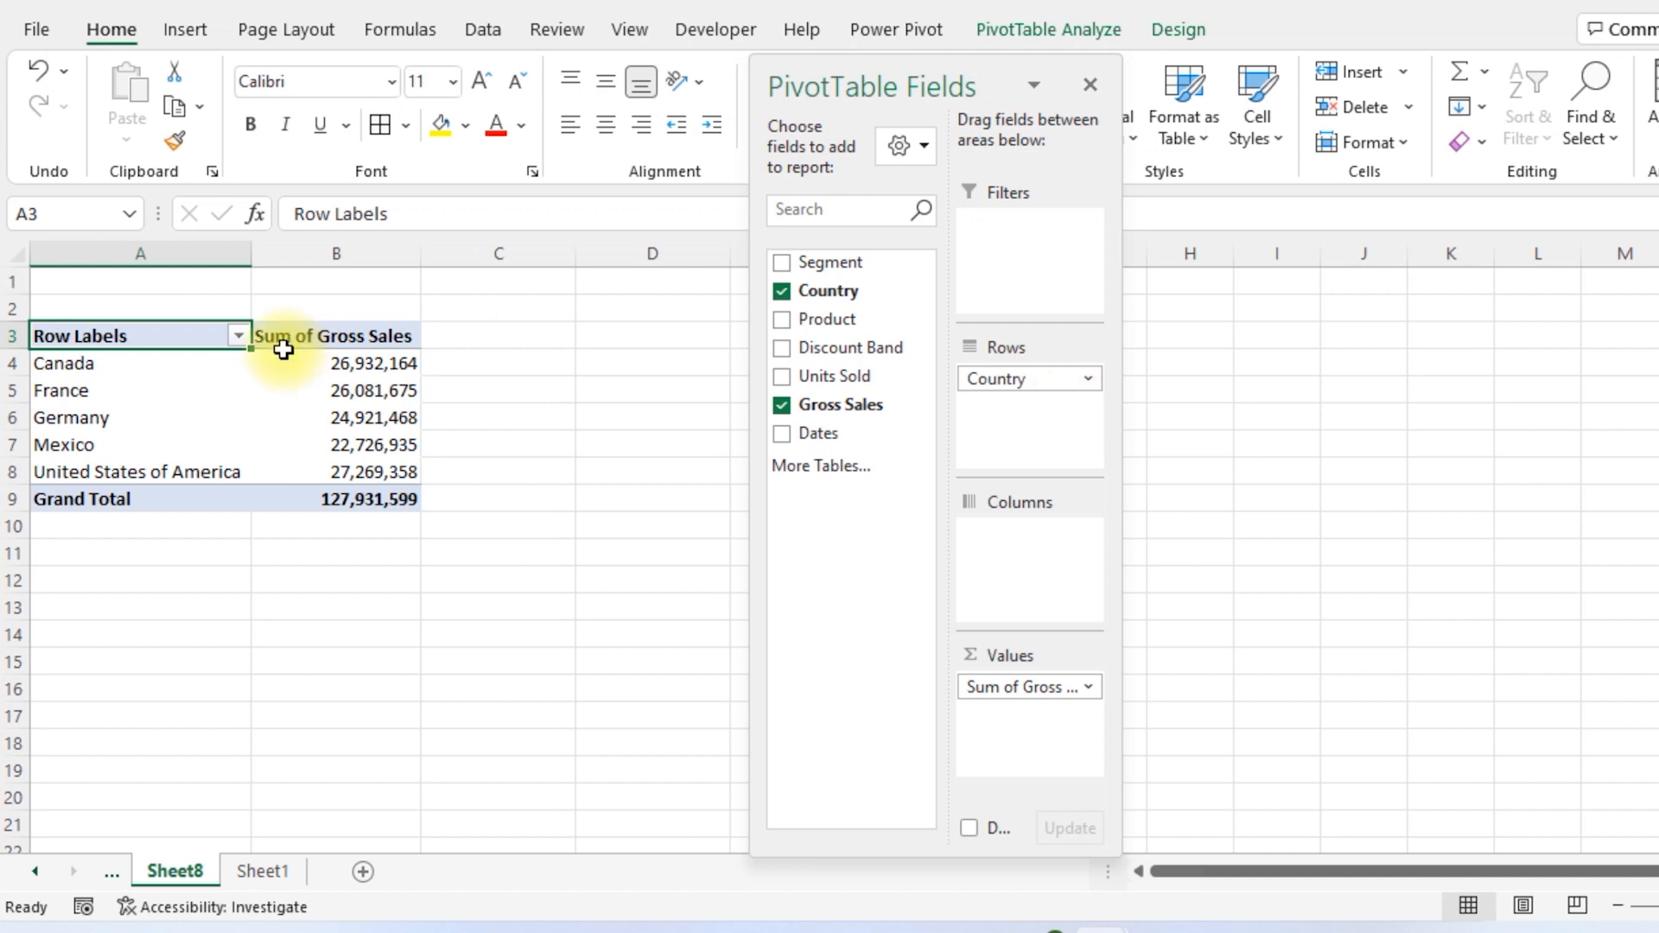
left_click(81, 393)
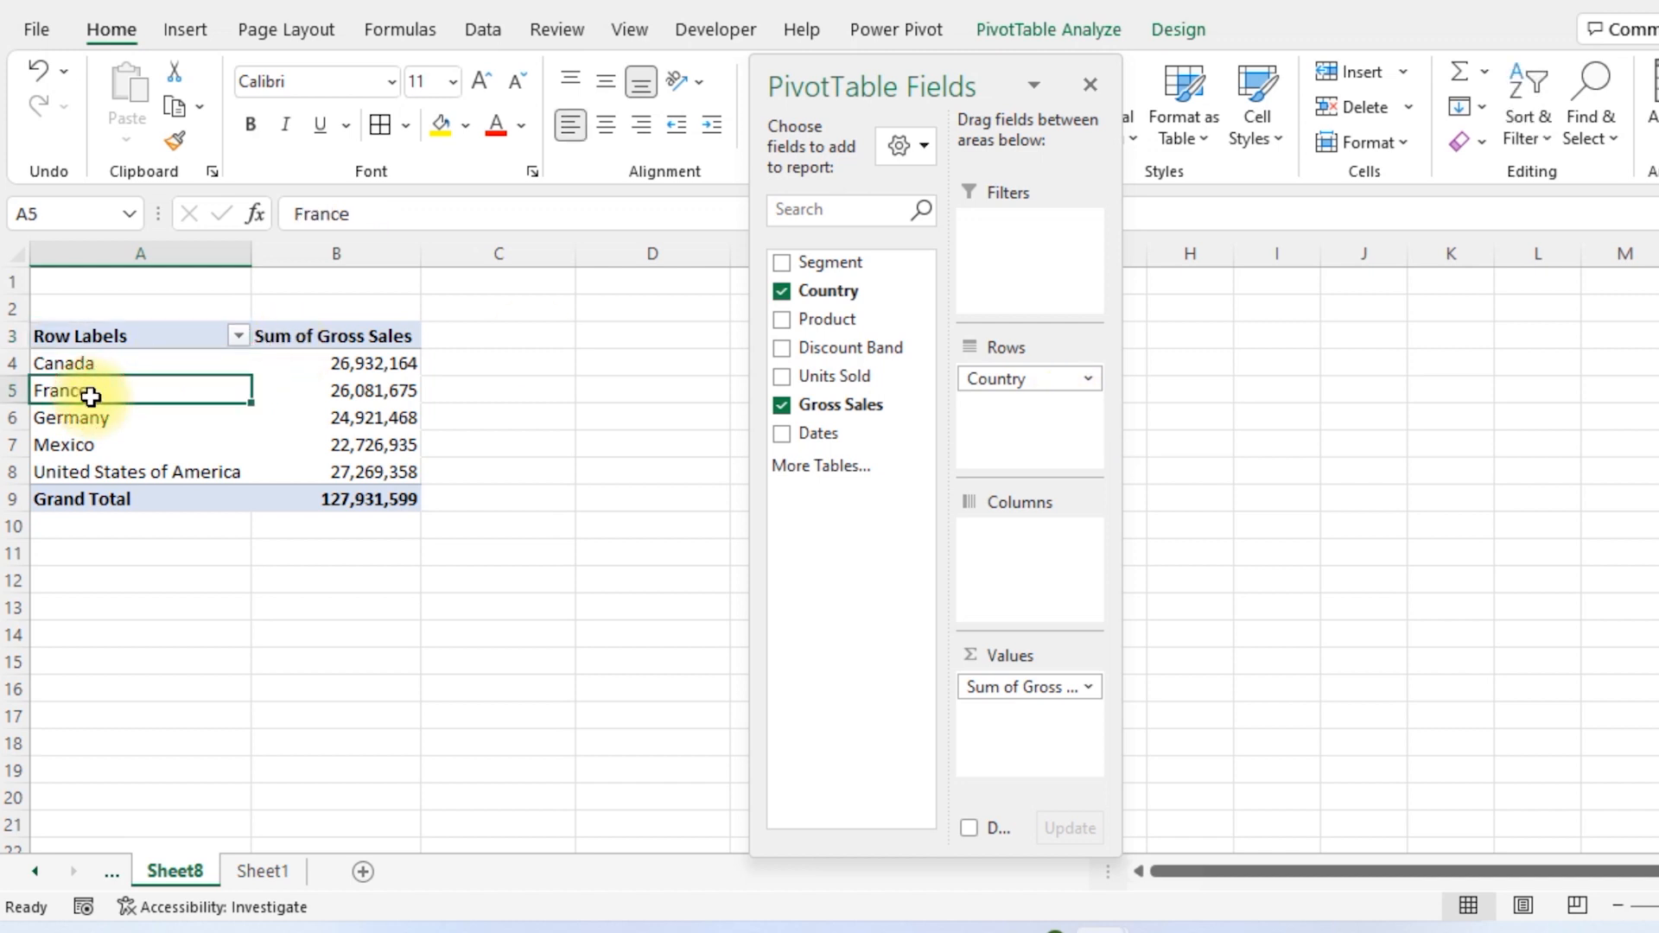
Apply a solid blue data bar rule with Show Bar Only to all cells showing "Sum of Gross Sales" values
left_click(371, 413)
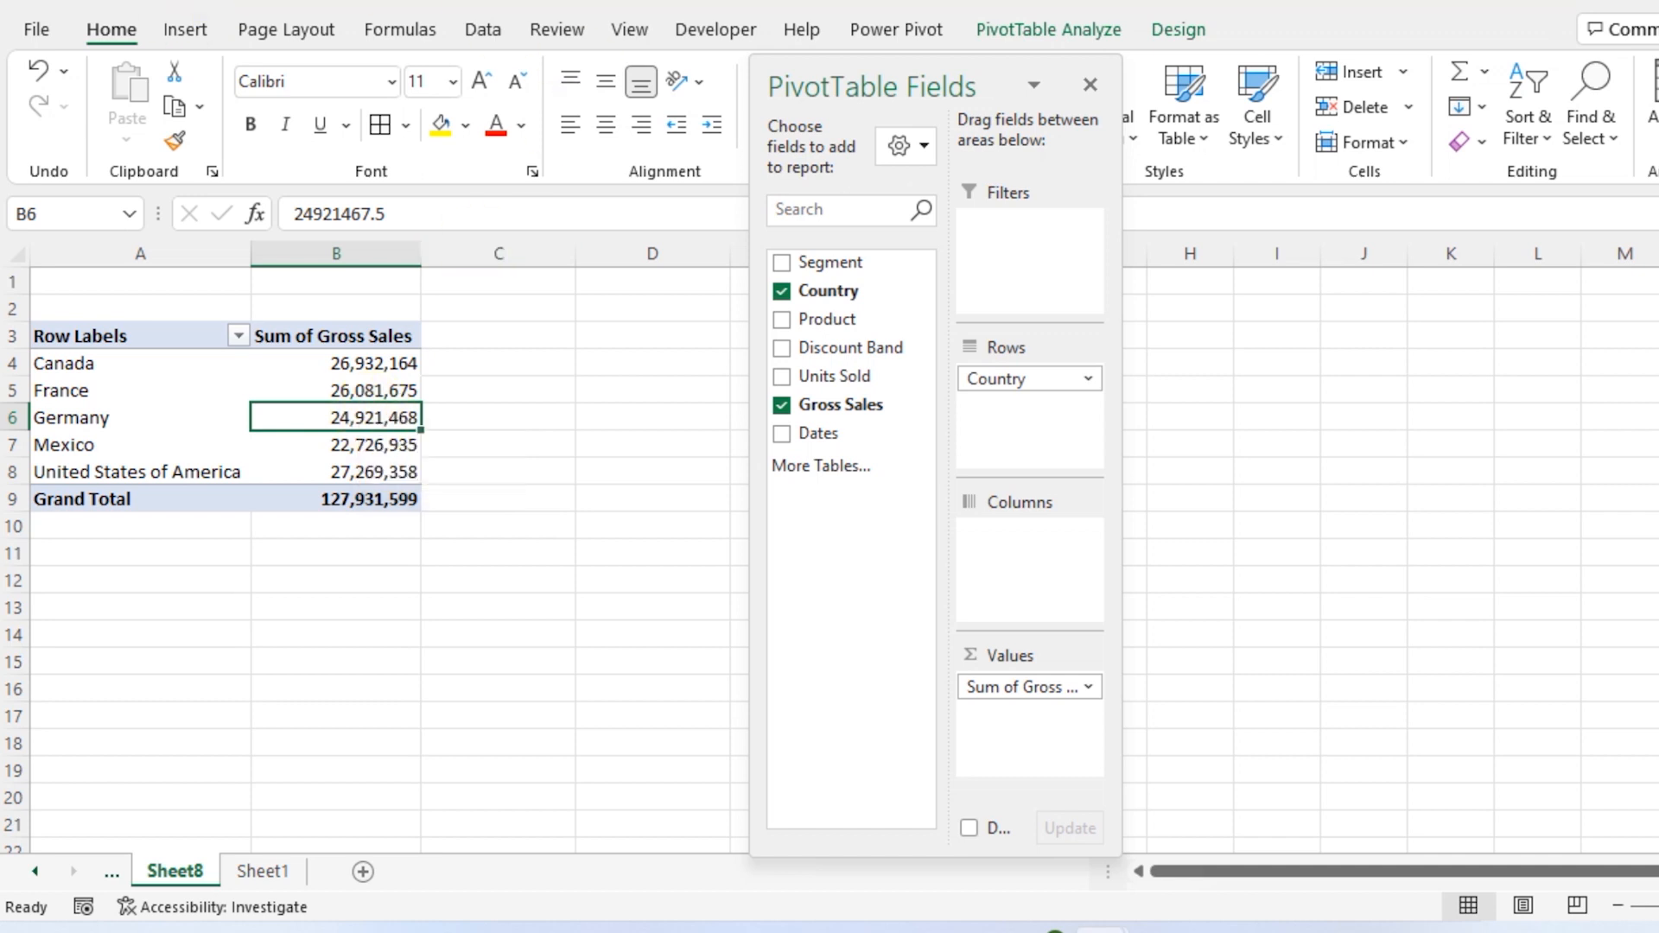
left_click_drag(1003, 76, 1356, 104)
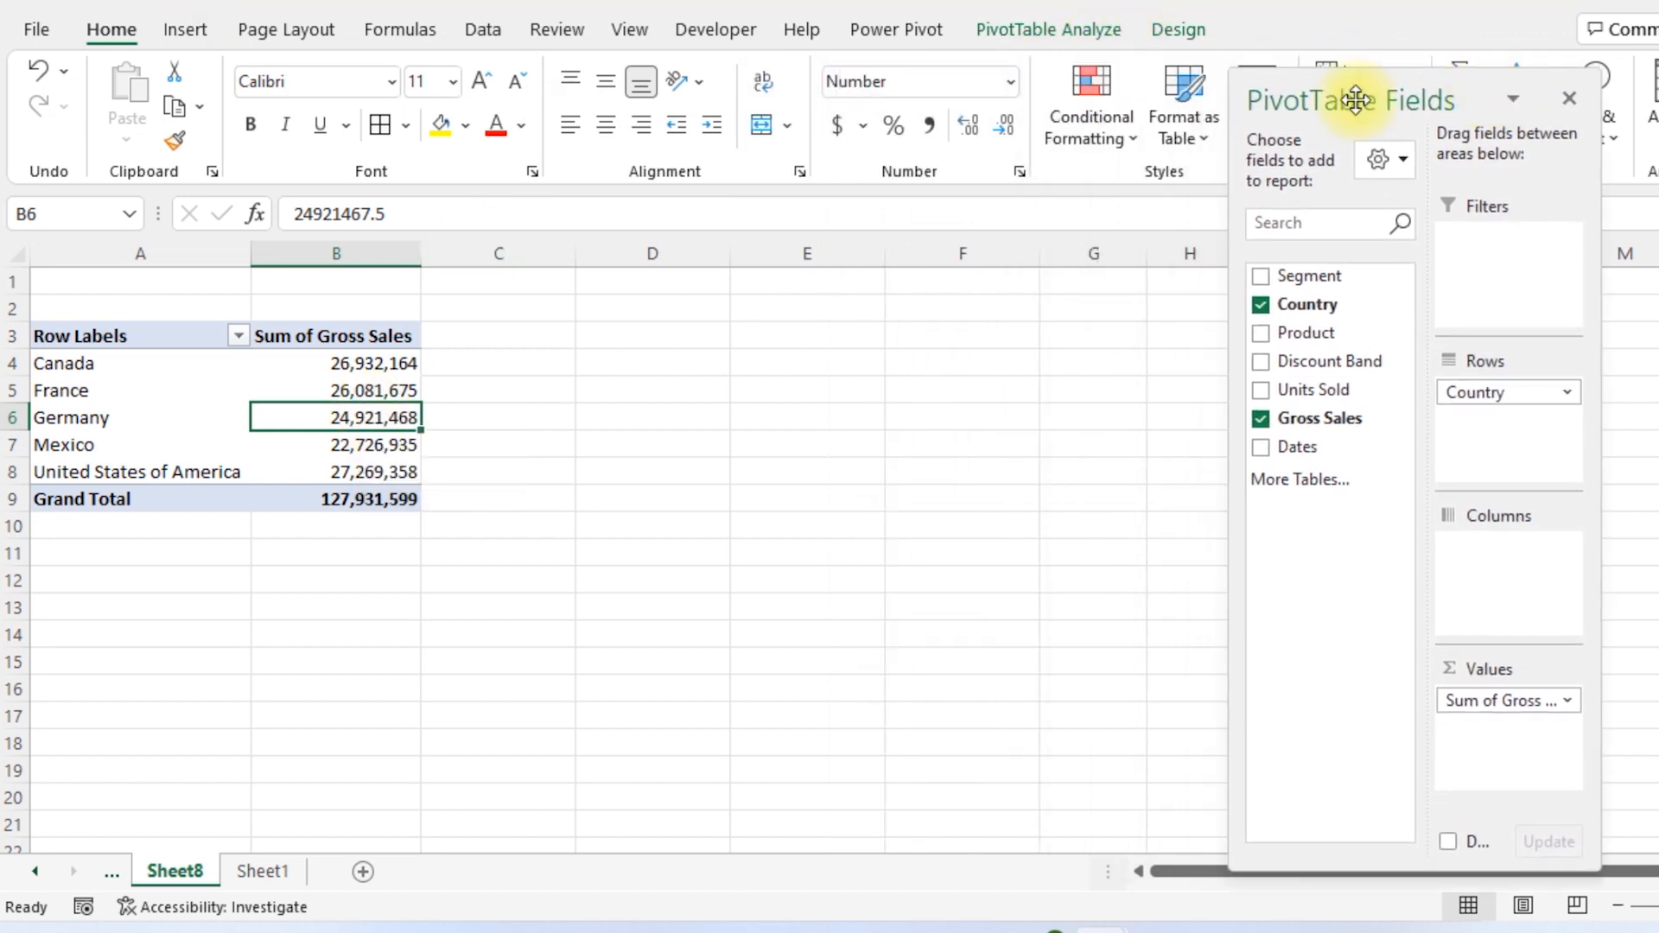
left_click(1078, 141)
mouse_move(1131, 327)
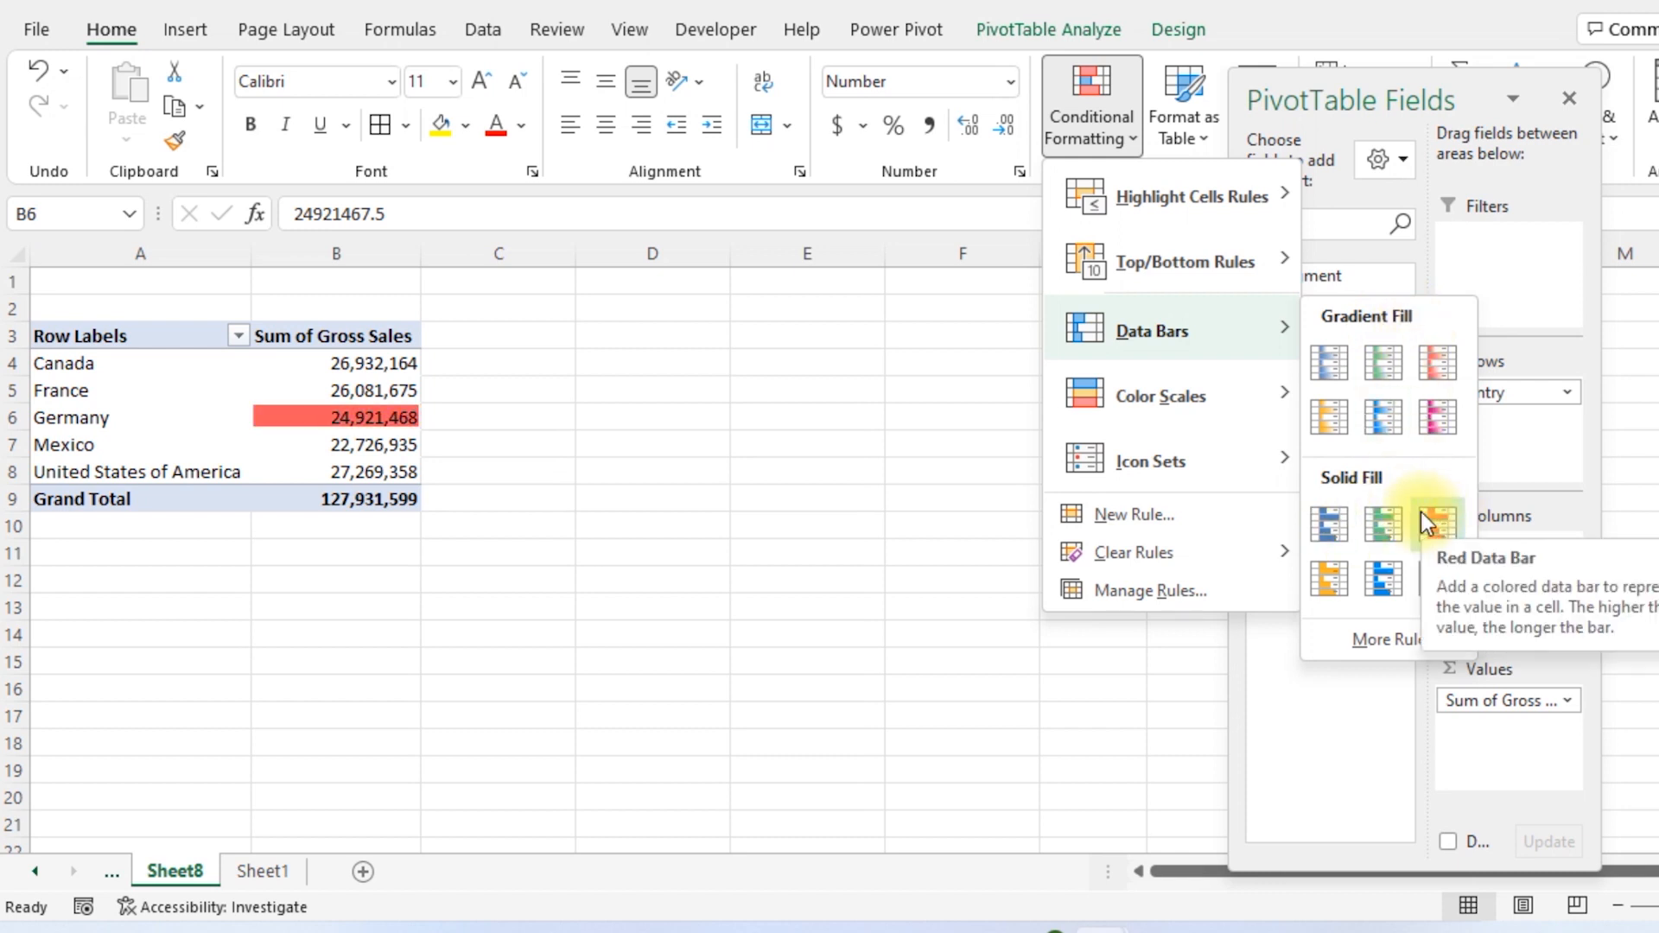
left_click(1366, 640)
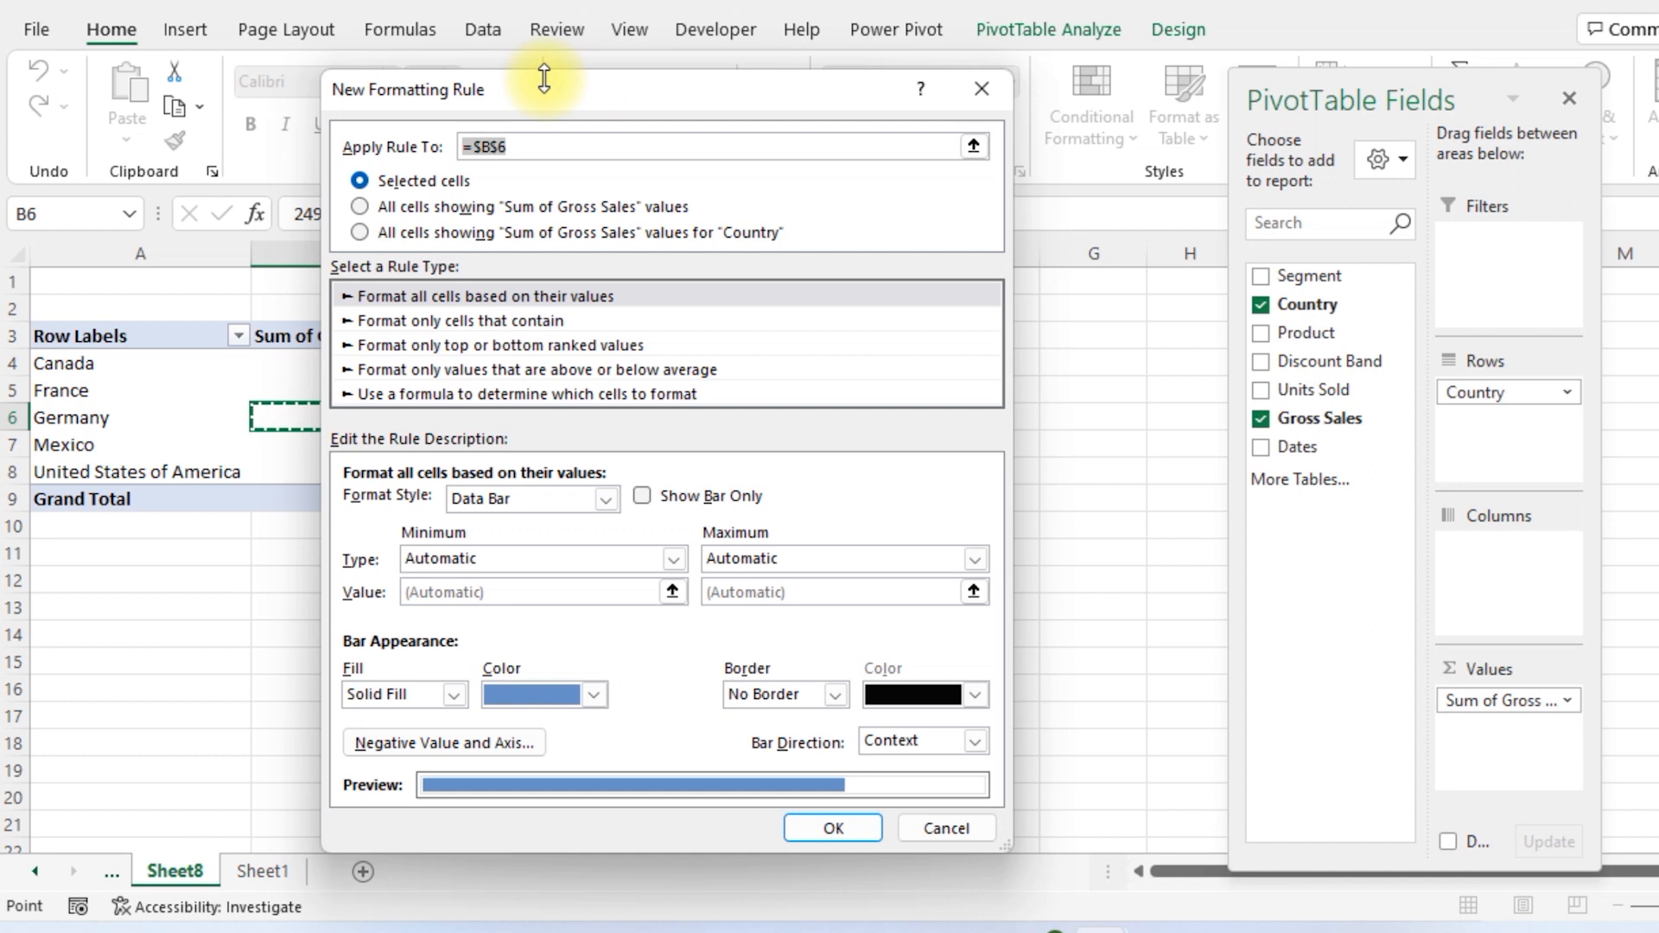
left_click_drag(538, 90, 728, 85)
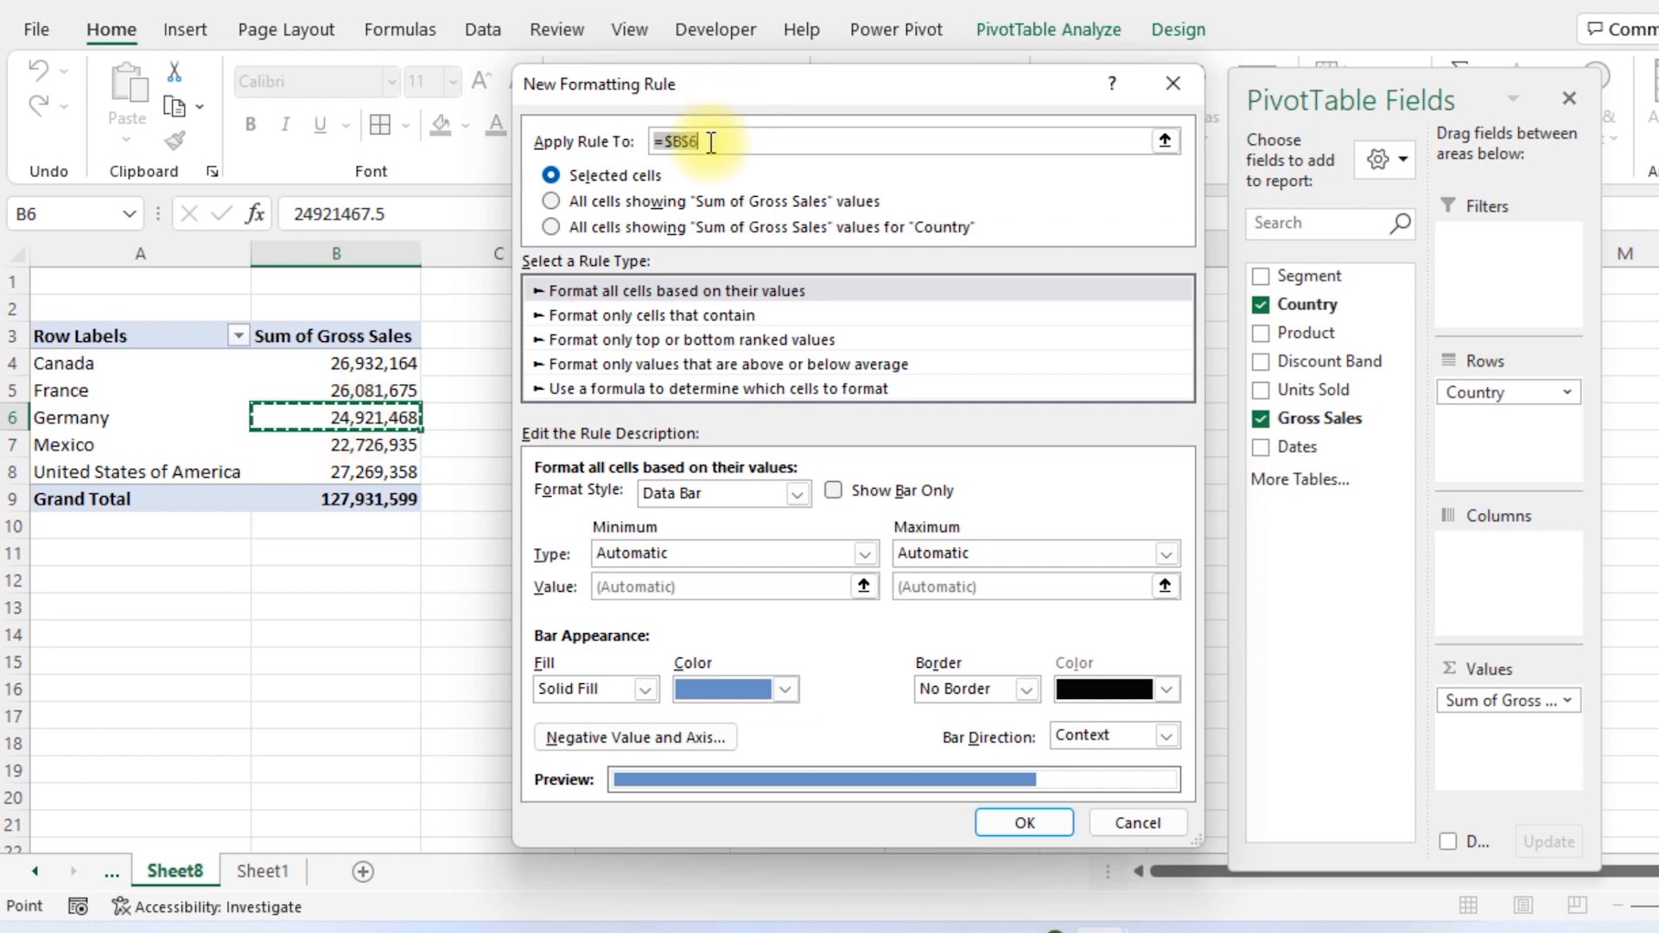
left_click(558, 201)
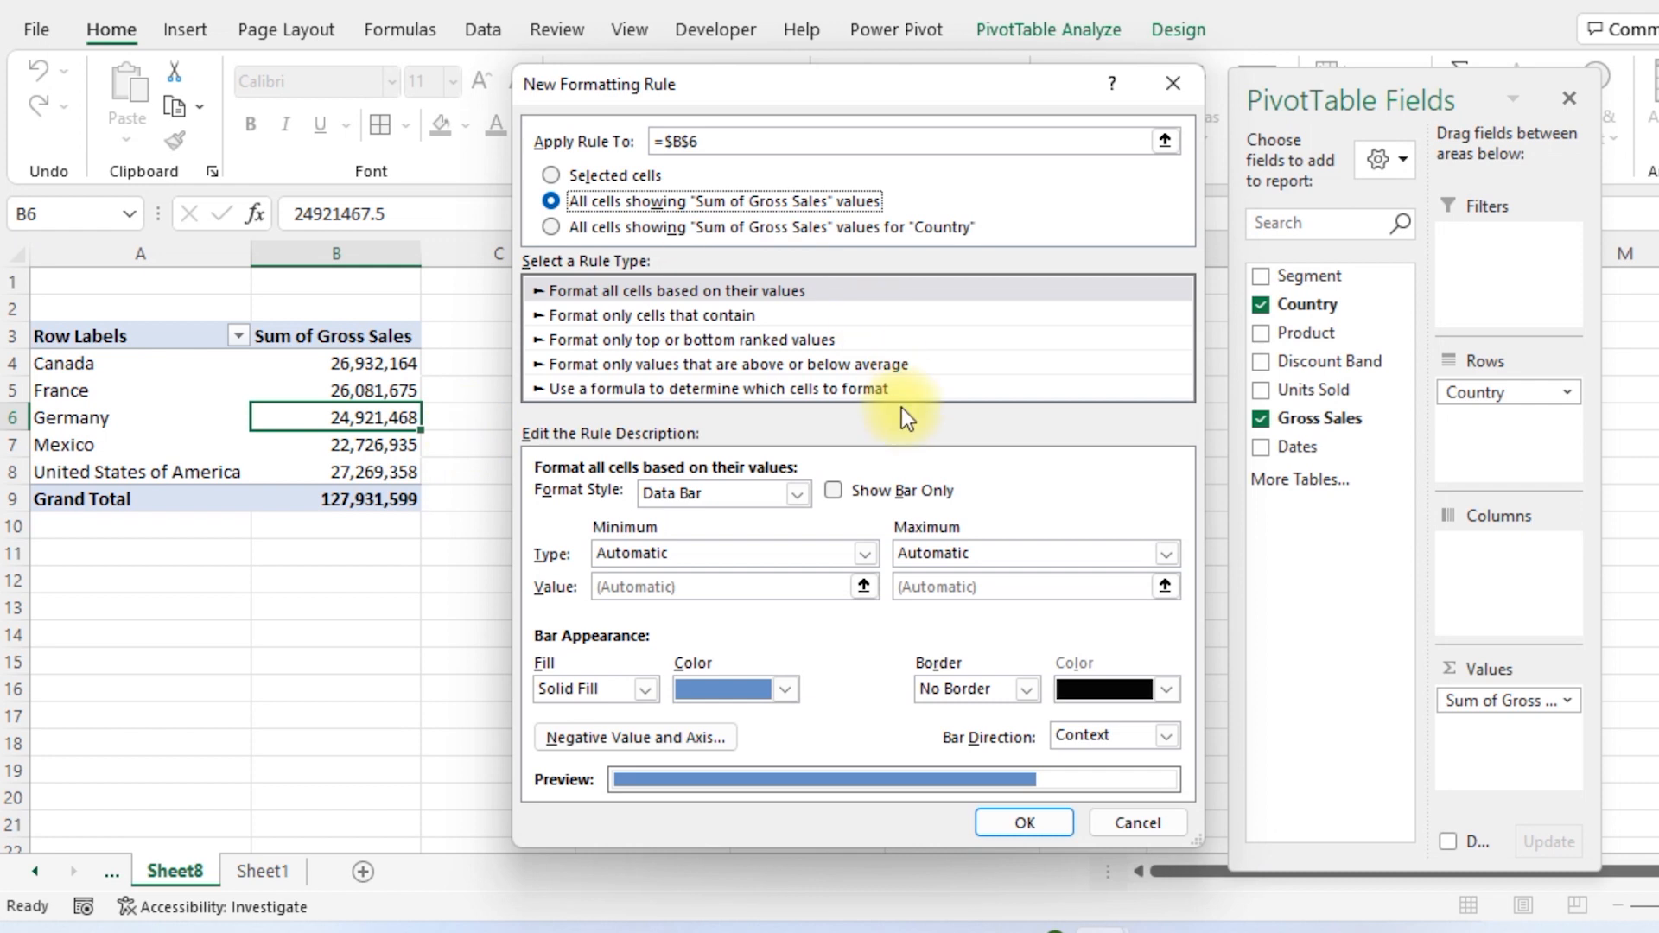
left_click(833, 490)
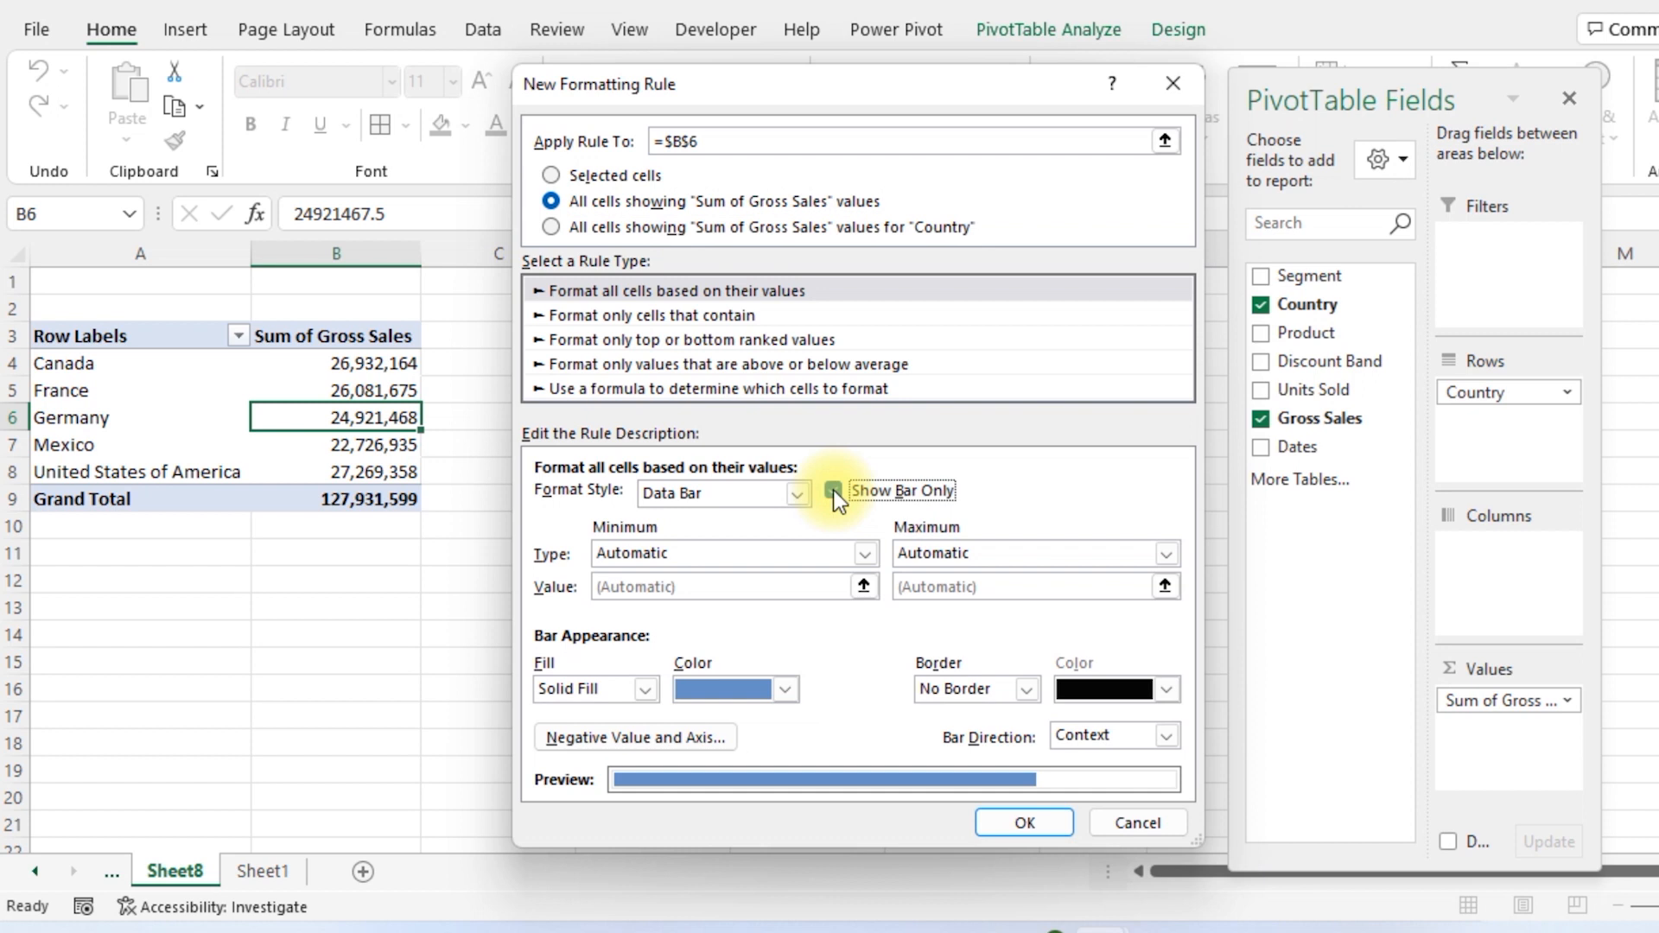
left_click(785, 692)
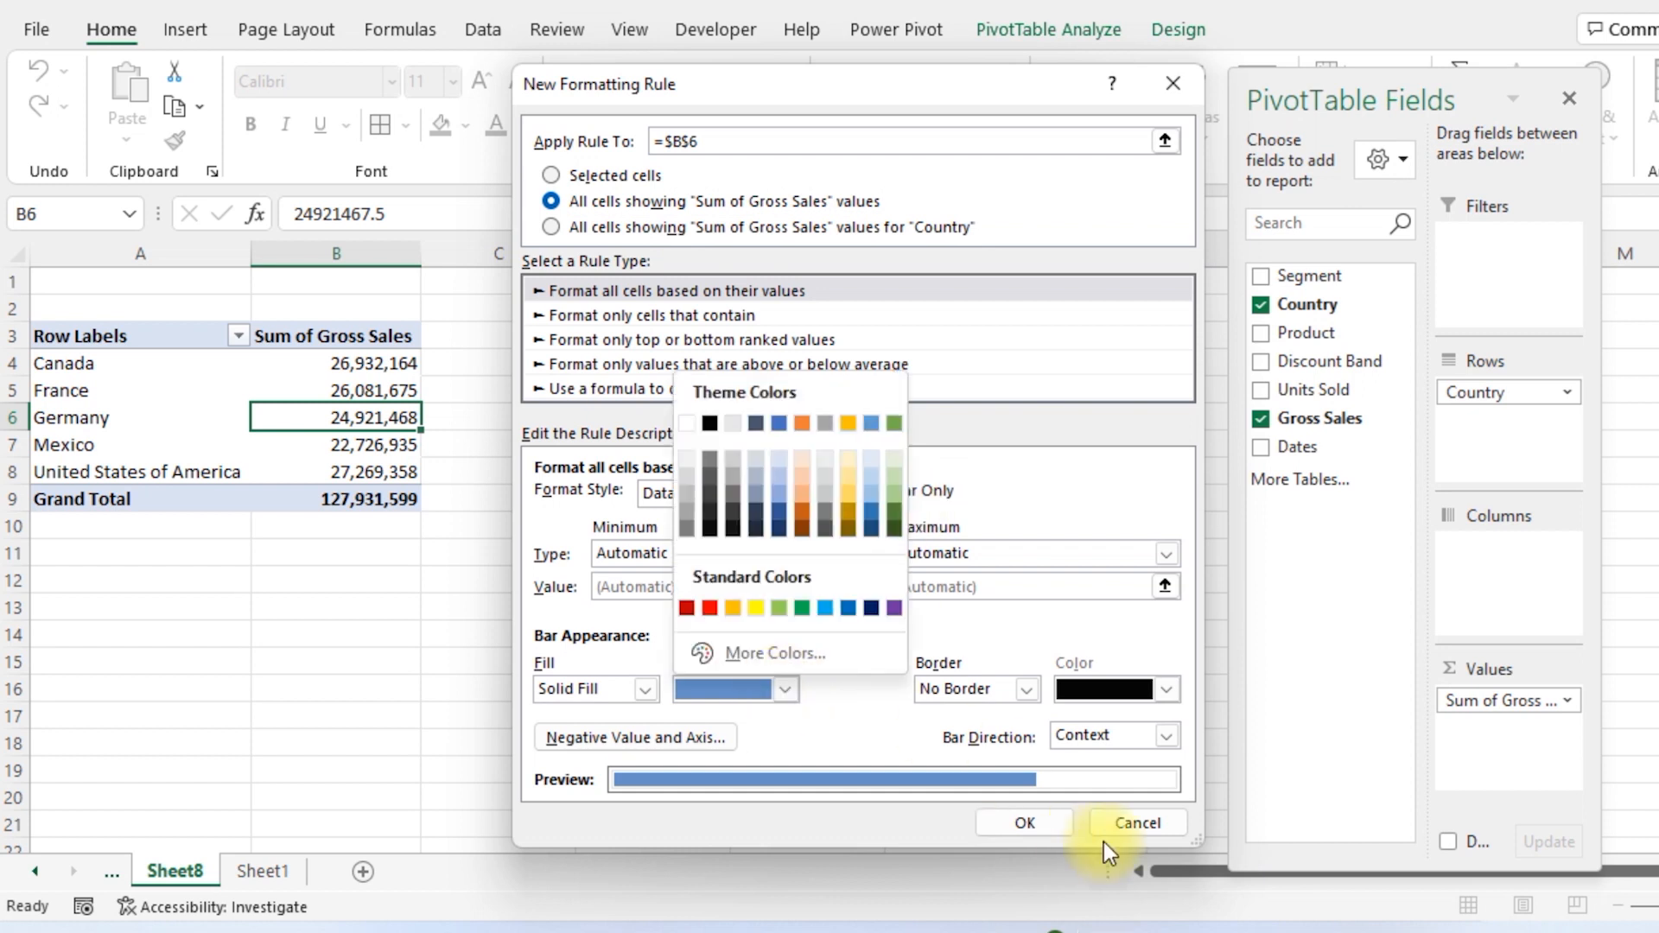
left_click(1040, 826)
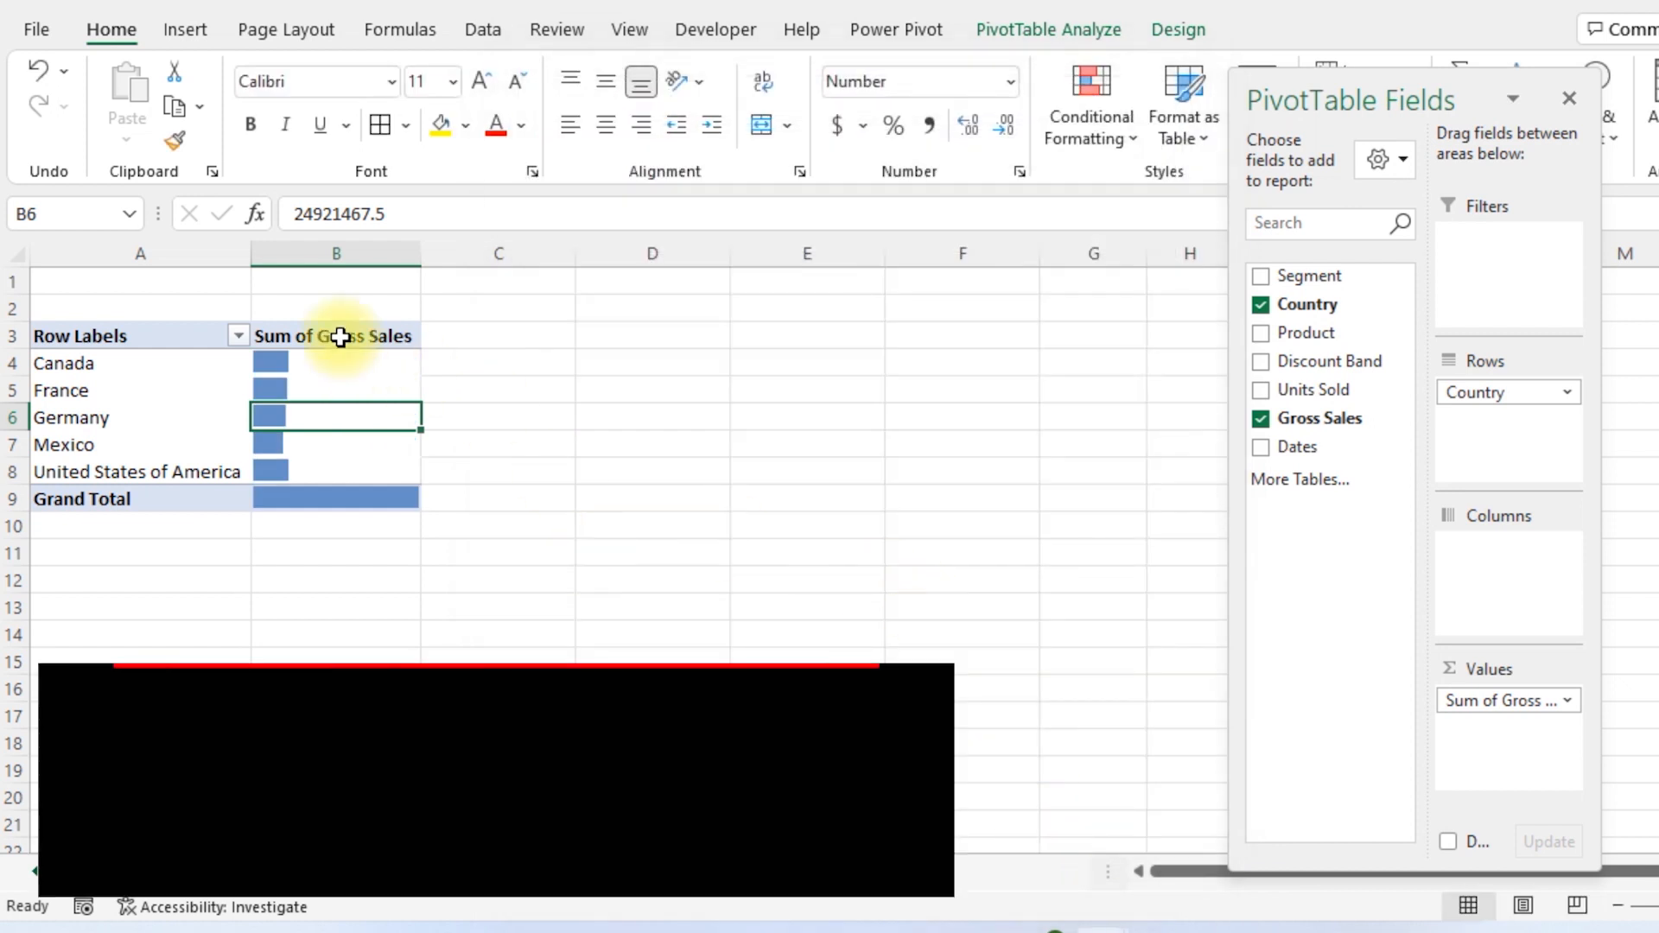
Add Gross Sales to the PivotTable values a second time and blank out the header of the data bar column
left_click(305, 355)
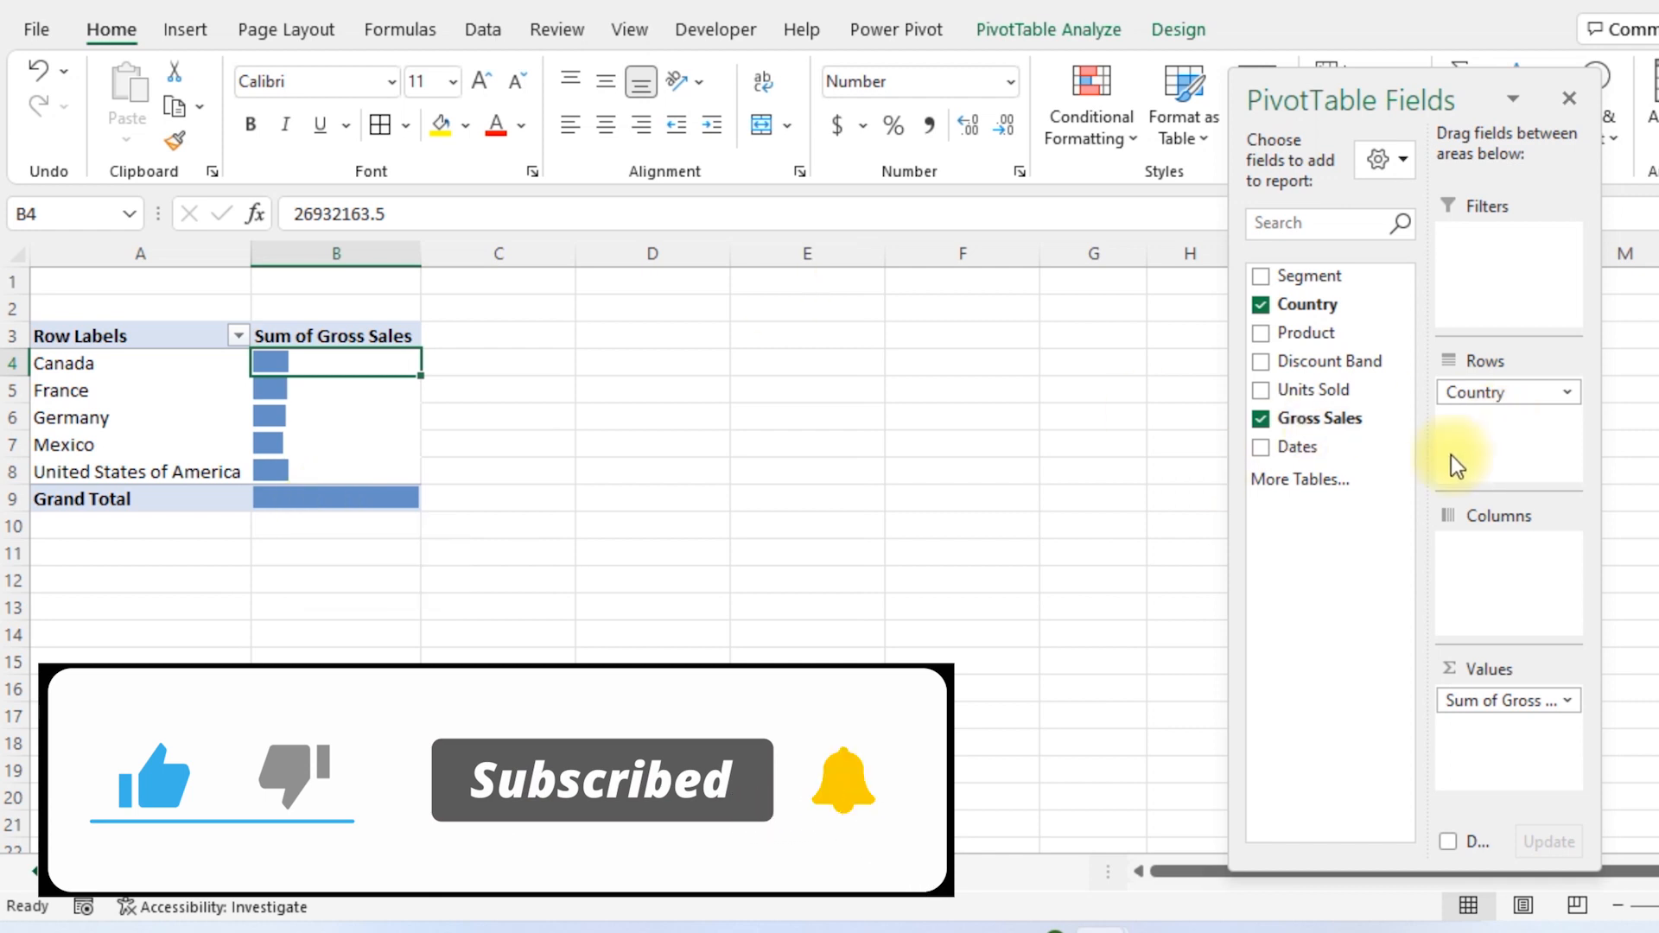
left_click_drag(1328, 417, 1523, 772)
left_click(515, 335)
left_click(475, 213)
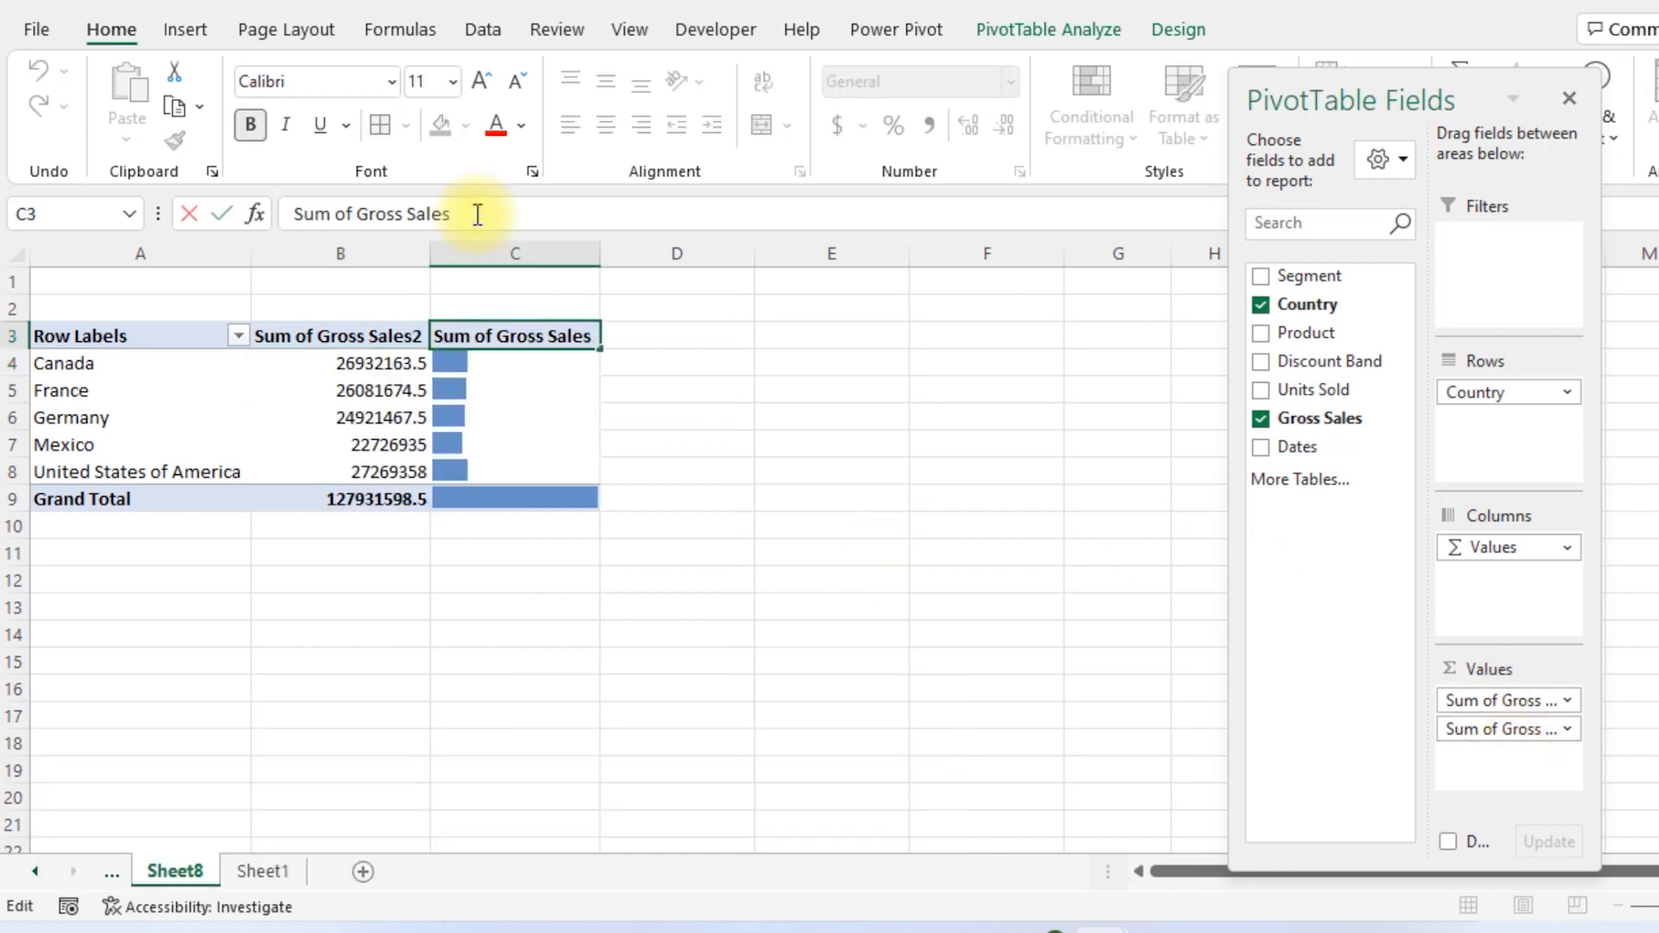
key("BackSpace")
key("BackSpace")
key("BackSpace")
key("BackSpace")
key("BackSpace")
key("BackSpace")
key("BackSpace")
key("BackSpace")
key("BackSpace")
key("BackSpace")
key("BackSpace")
key("BackSpace")
key("BackSpace")
key("BackSpace")
key("BackSpace")
key("BackSpace")
key("BackSpace")
key("BackSpace")
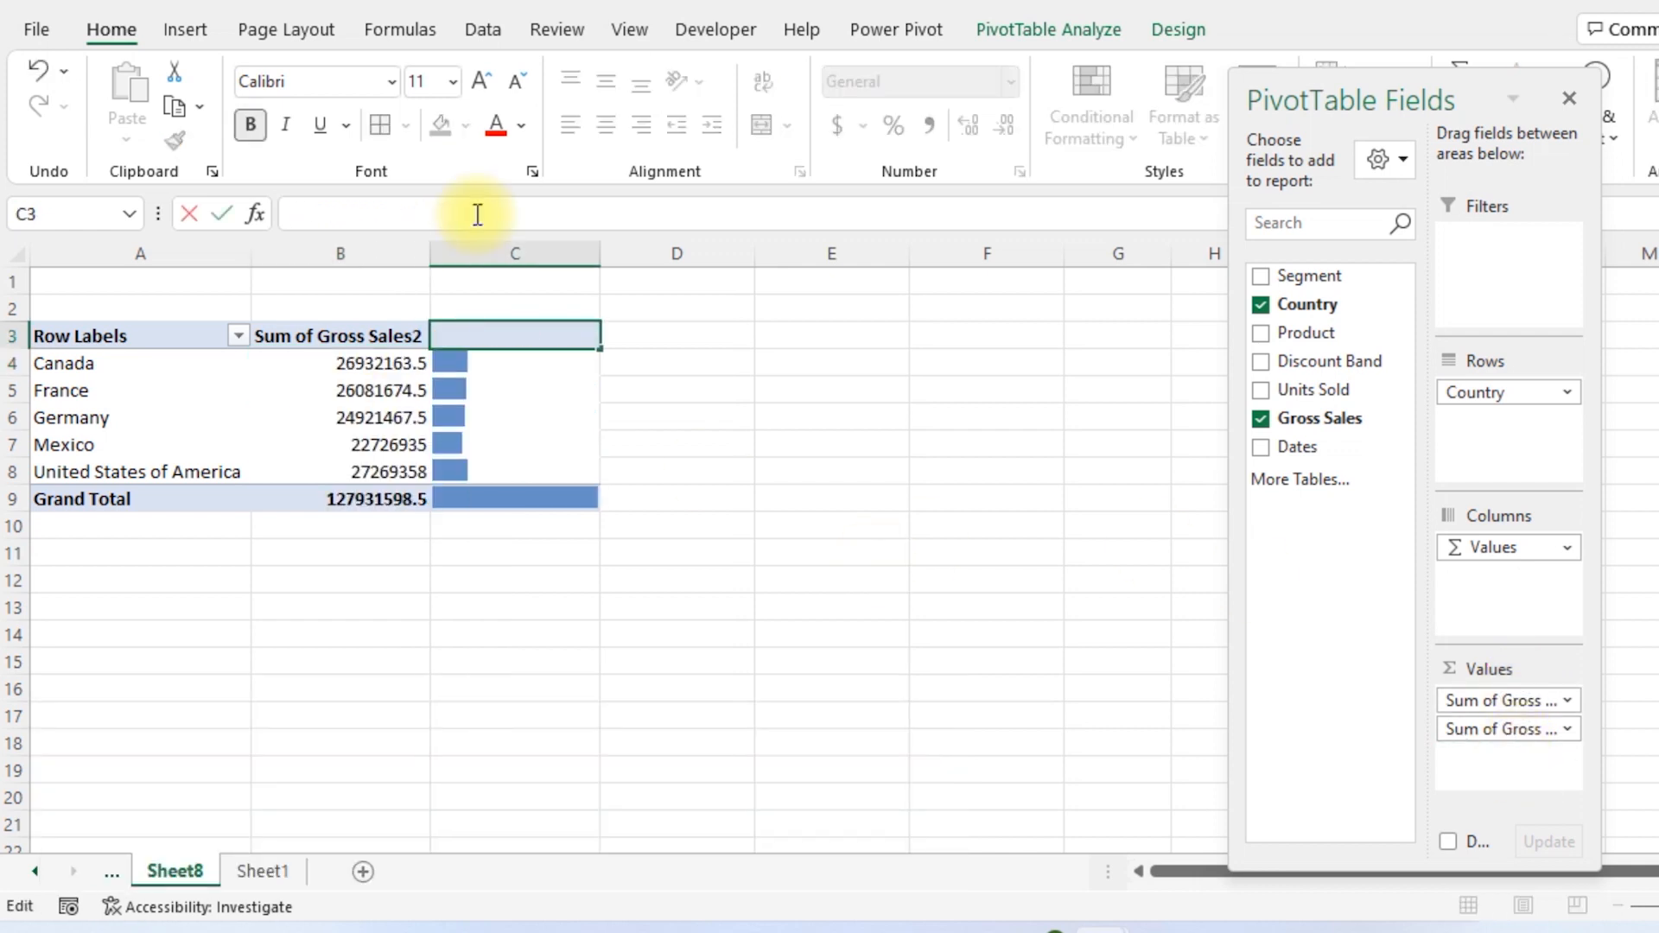
key("Return")
key("Down")
key("Up")
key("Left")
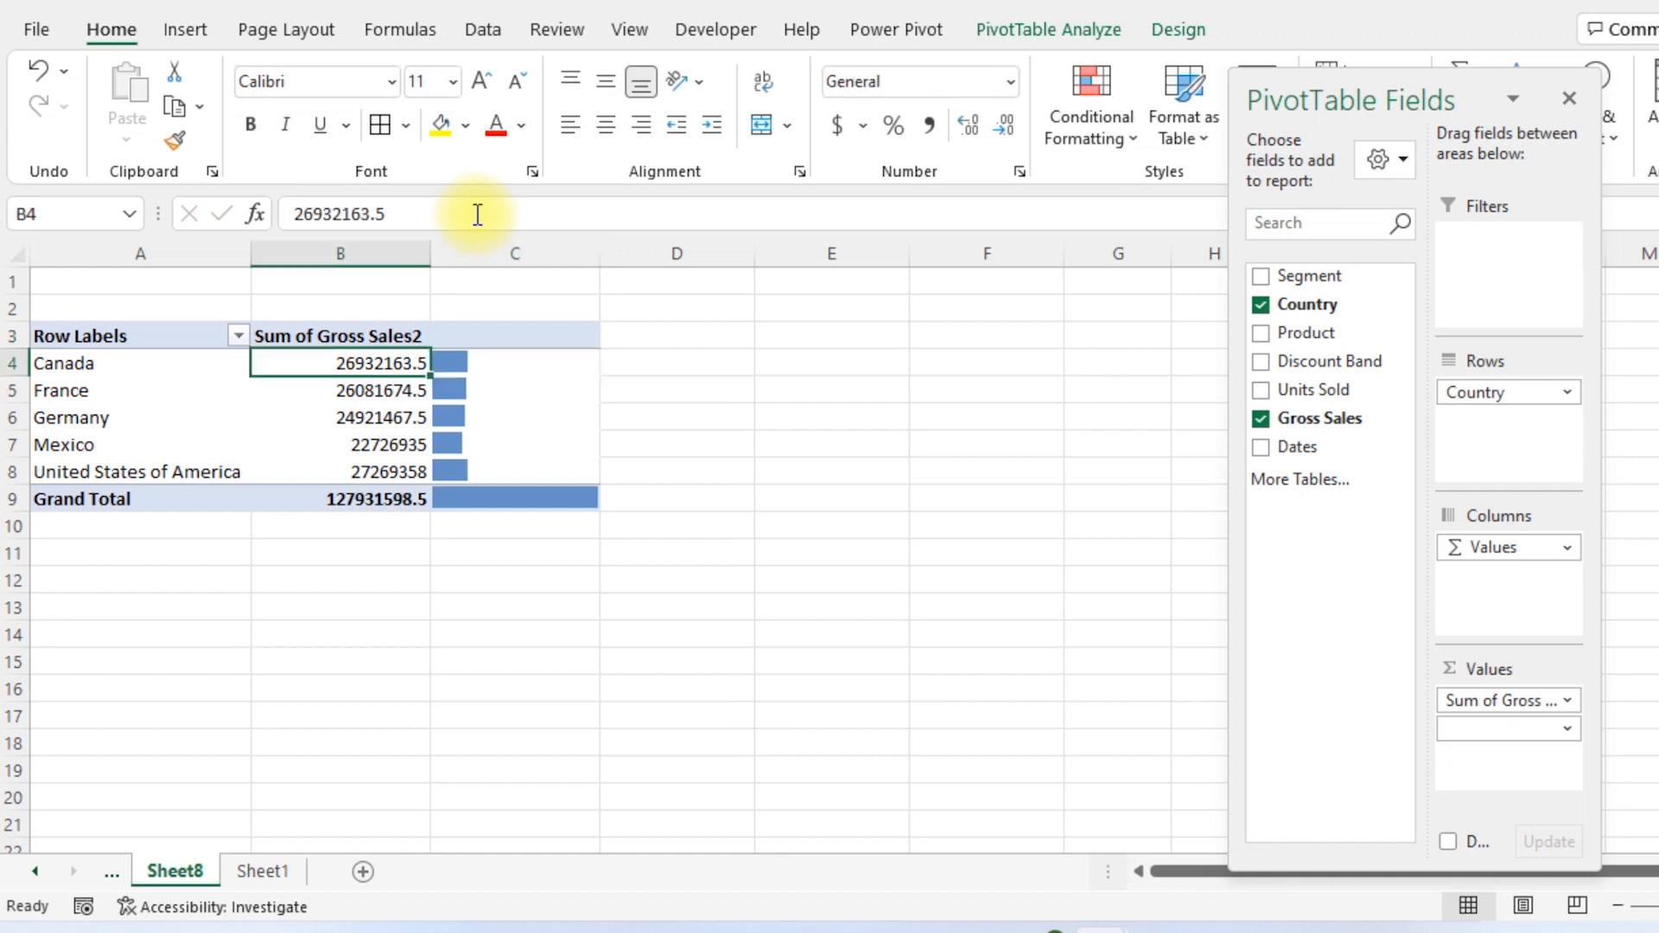
key("Right")
key("Left")
key("Right")
key("Left")
Refresh the PivotTable and widen the data bar column C
right_click(385, 391)
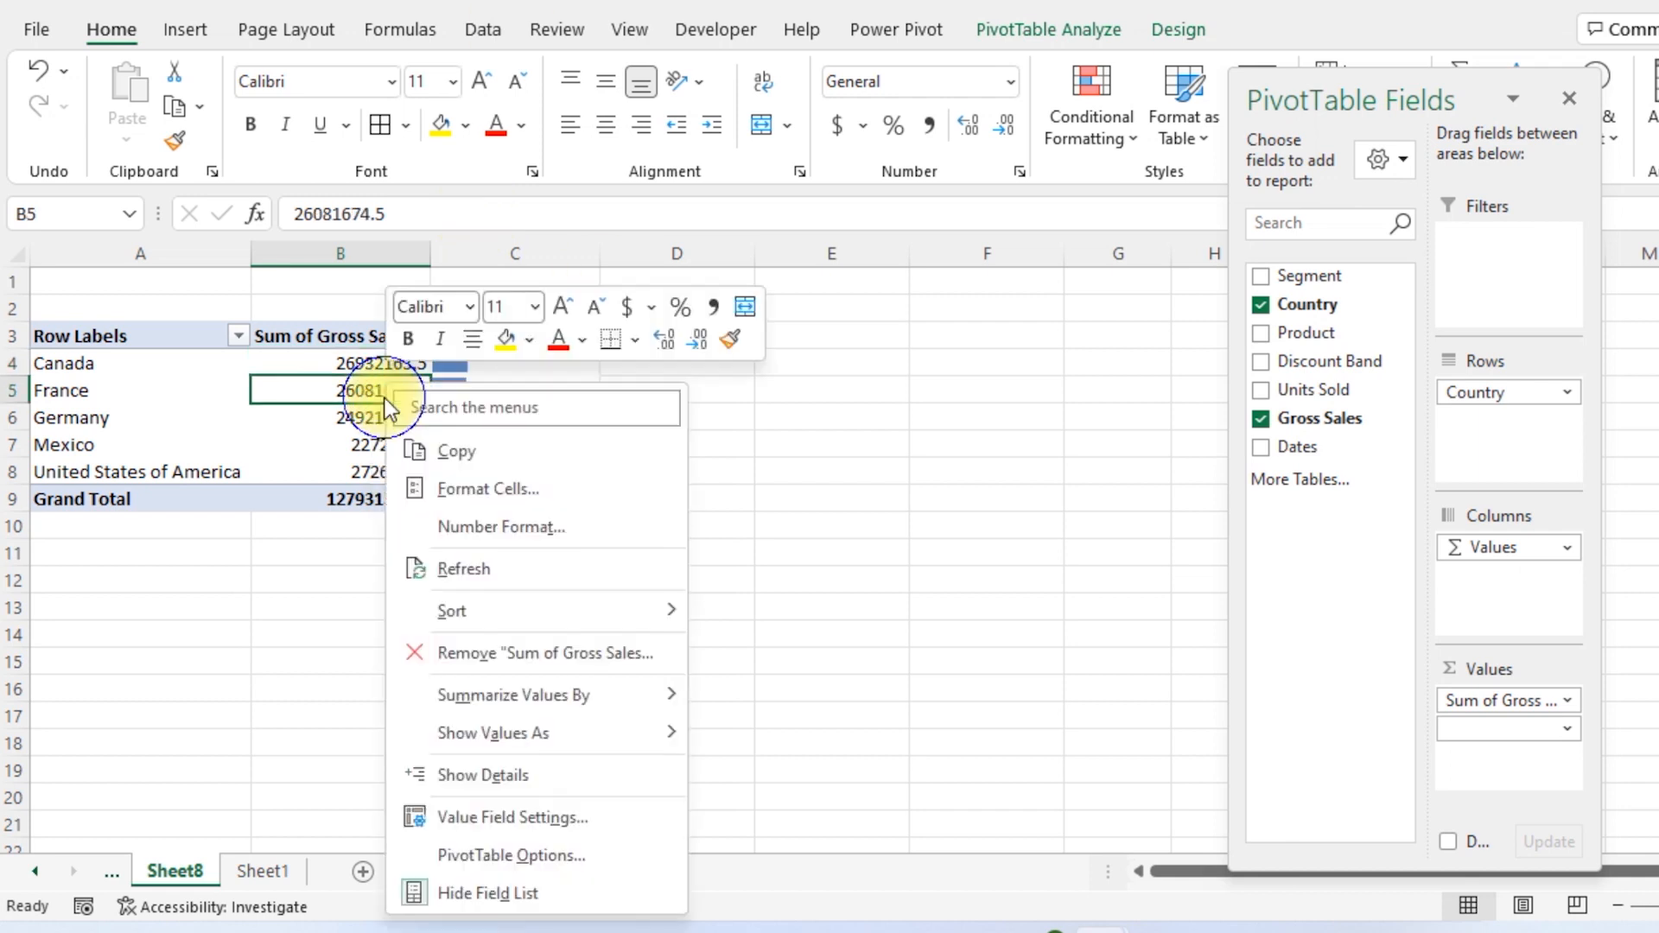
left_click(464, 568)
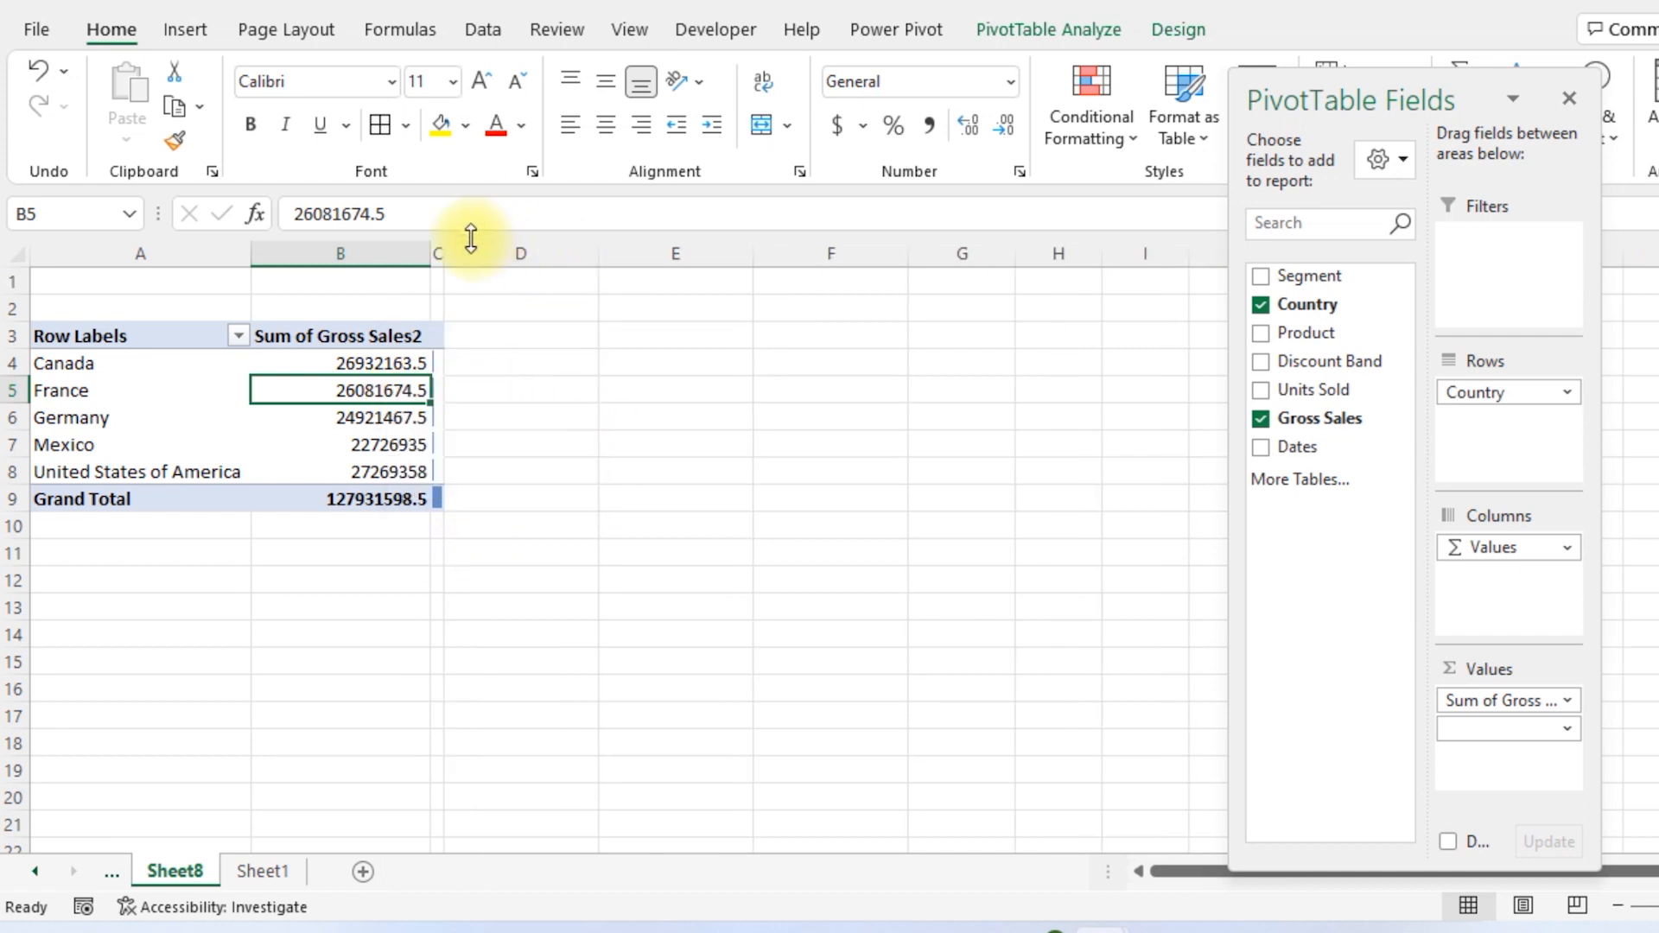
left_click_drag(444, 251, 552, 264)
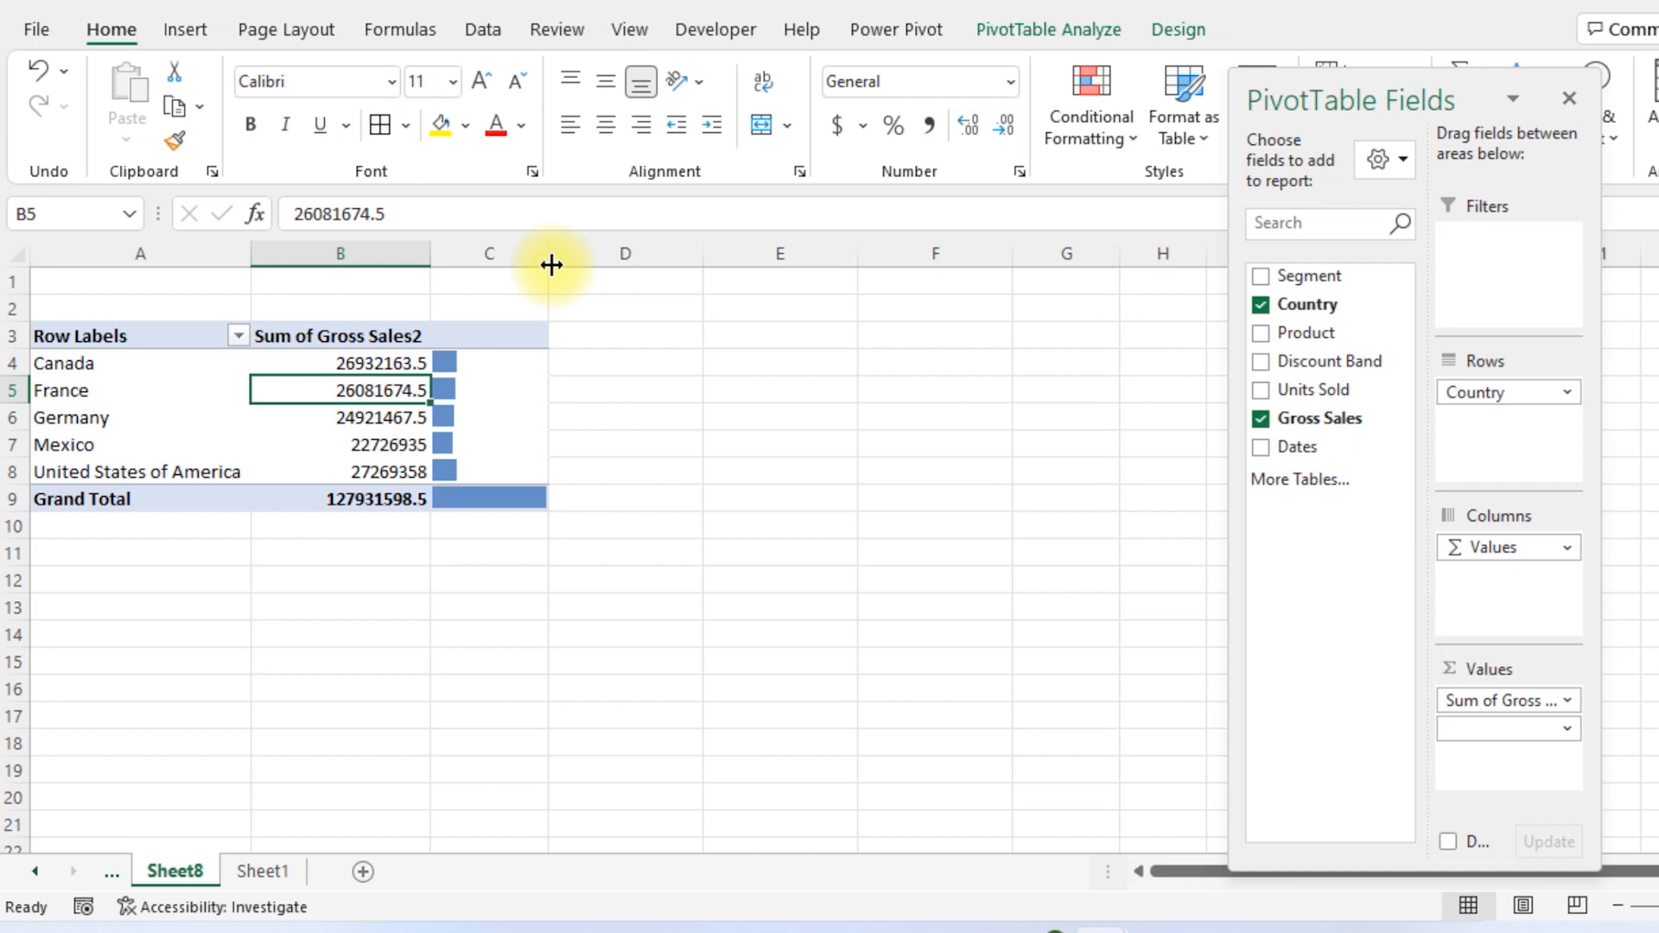
Turn off autofitting of column widths on update in the PivotTable options
left_click(1066, 29)
left_click(62, 143)
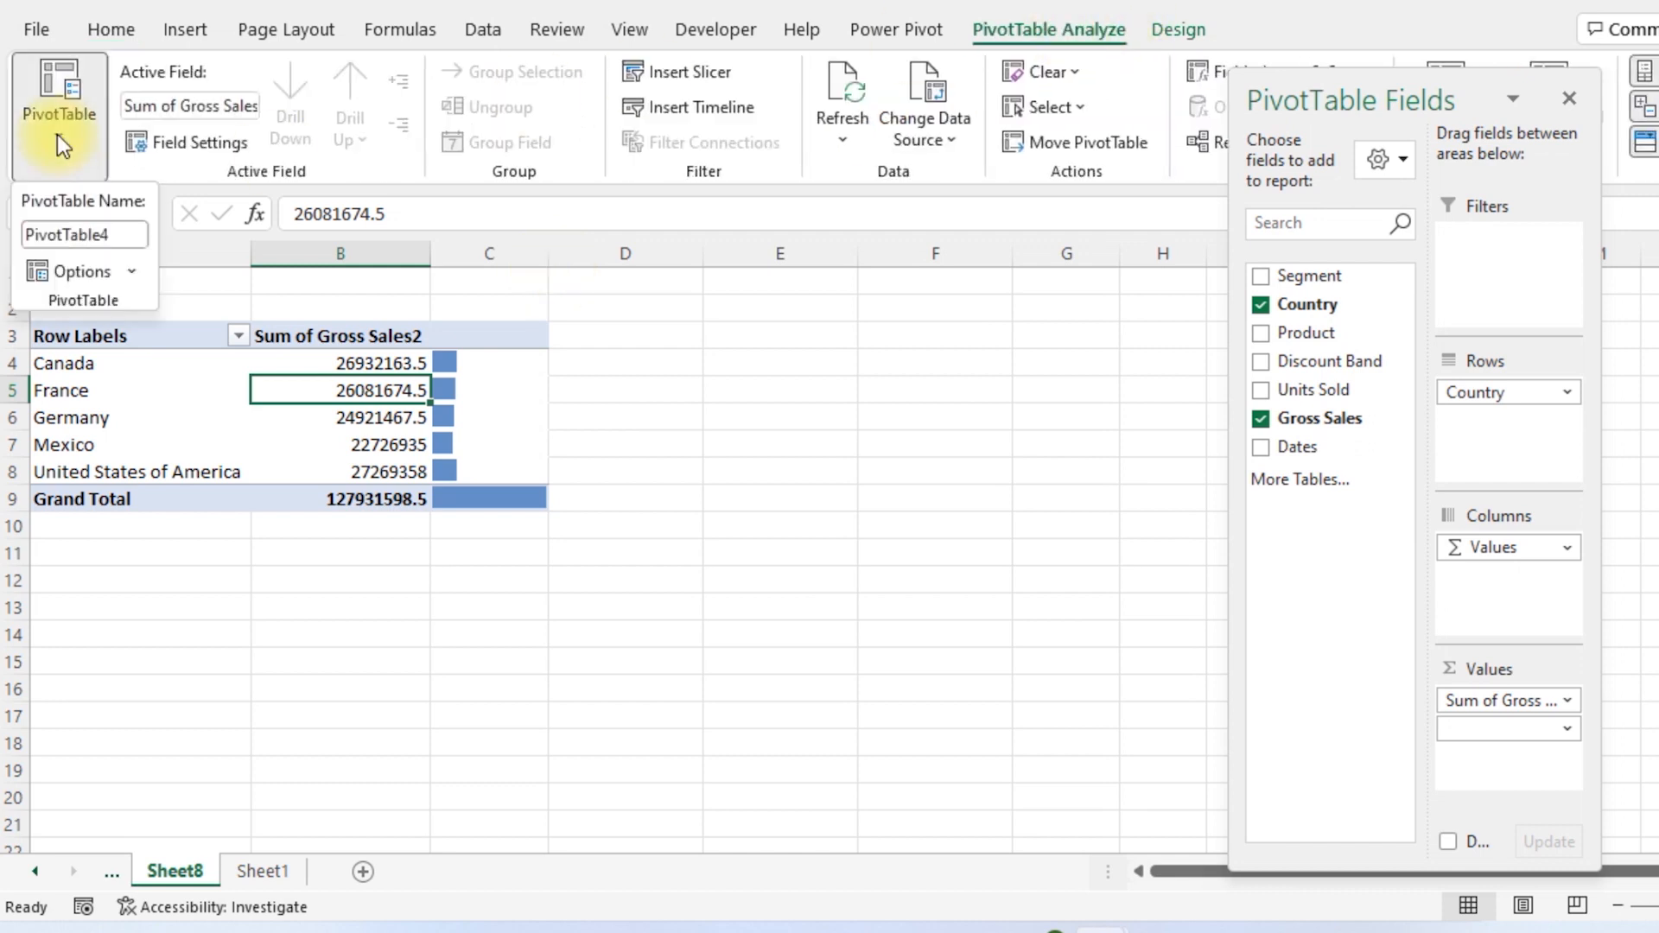
left_click(128, 273)
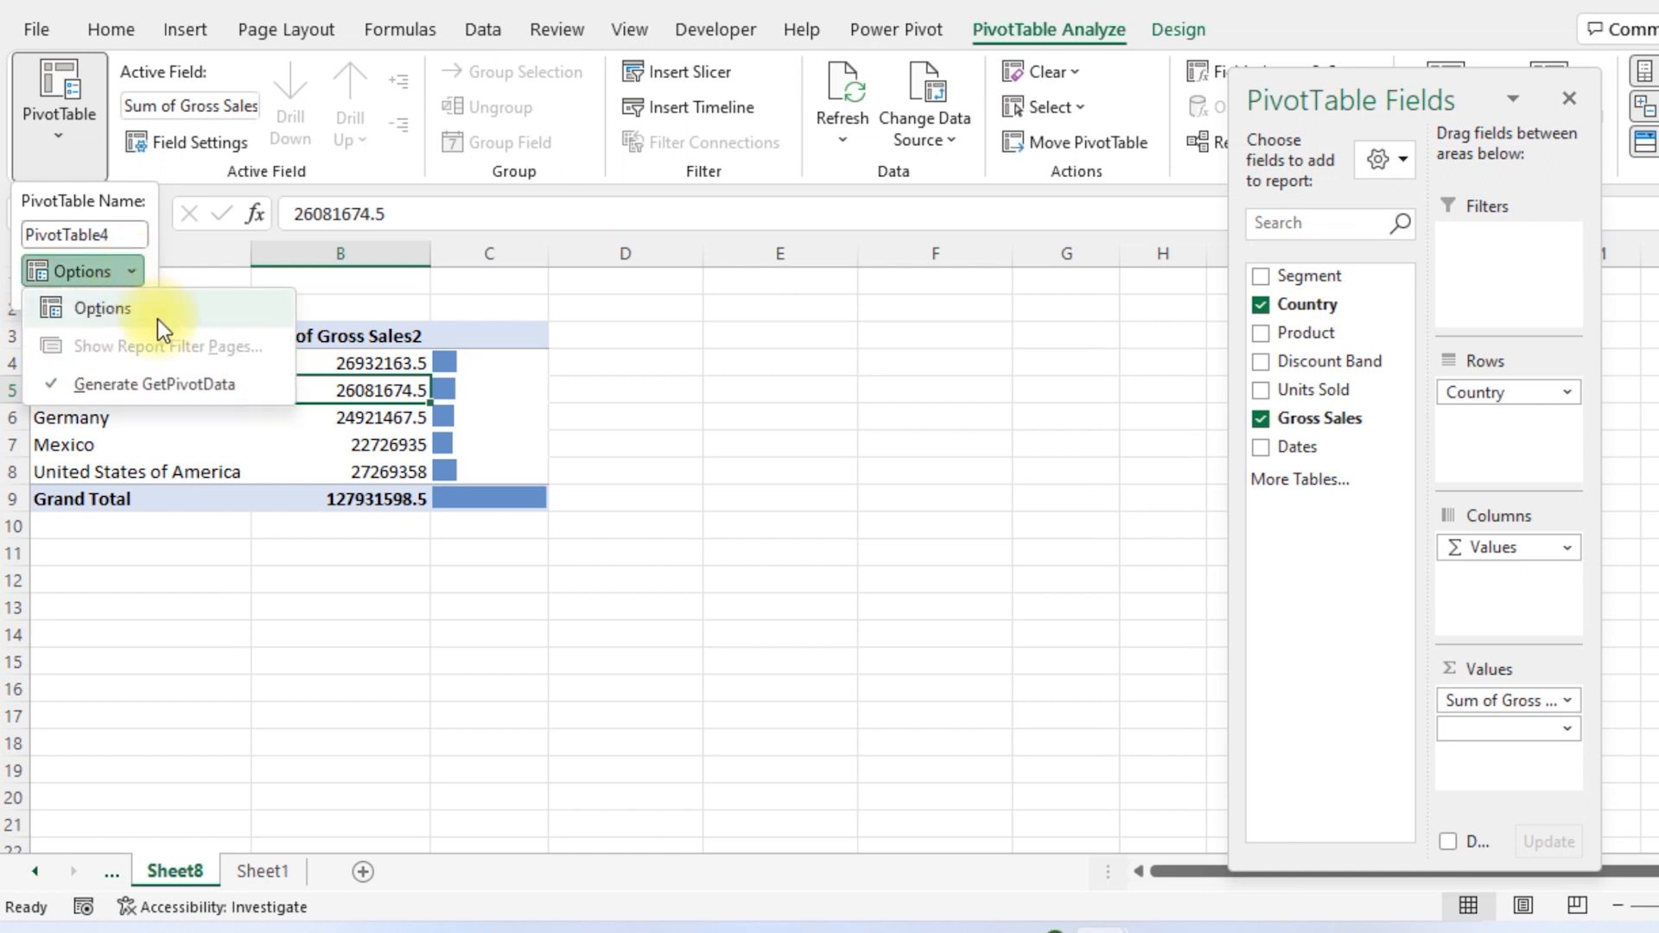
left_click(102, 309)
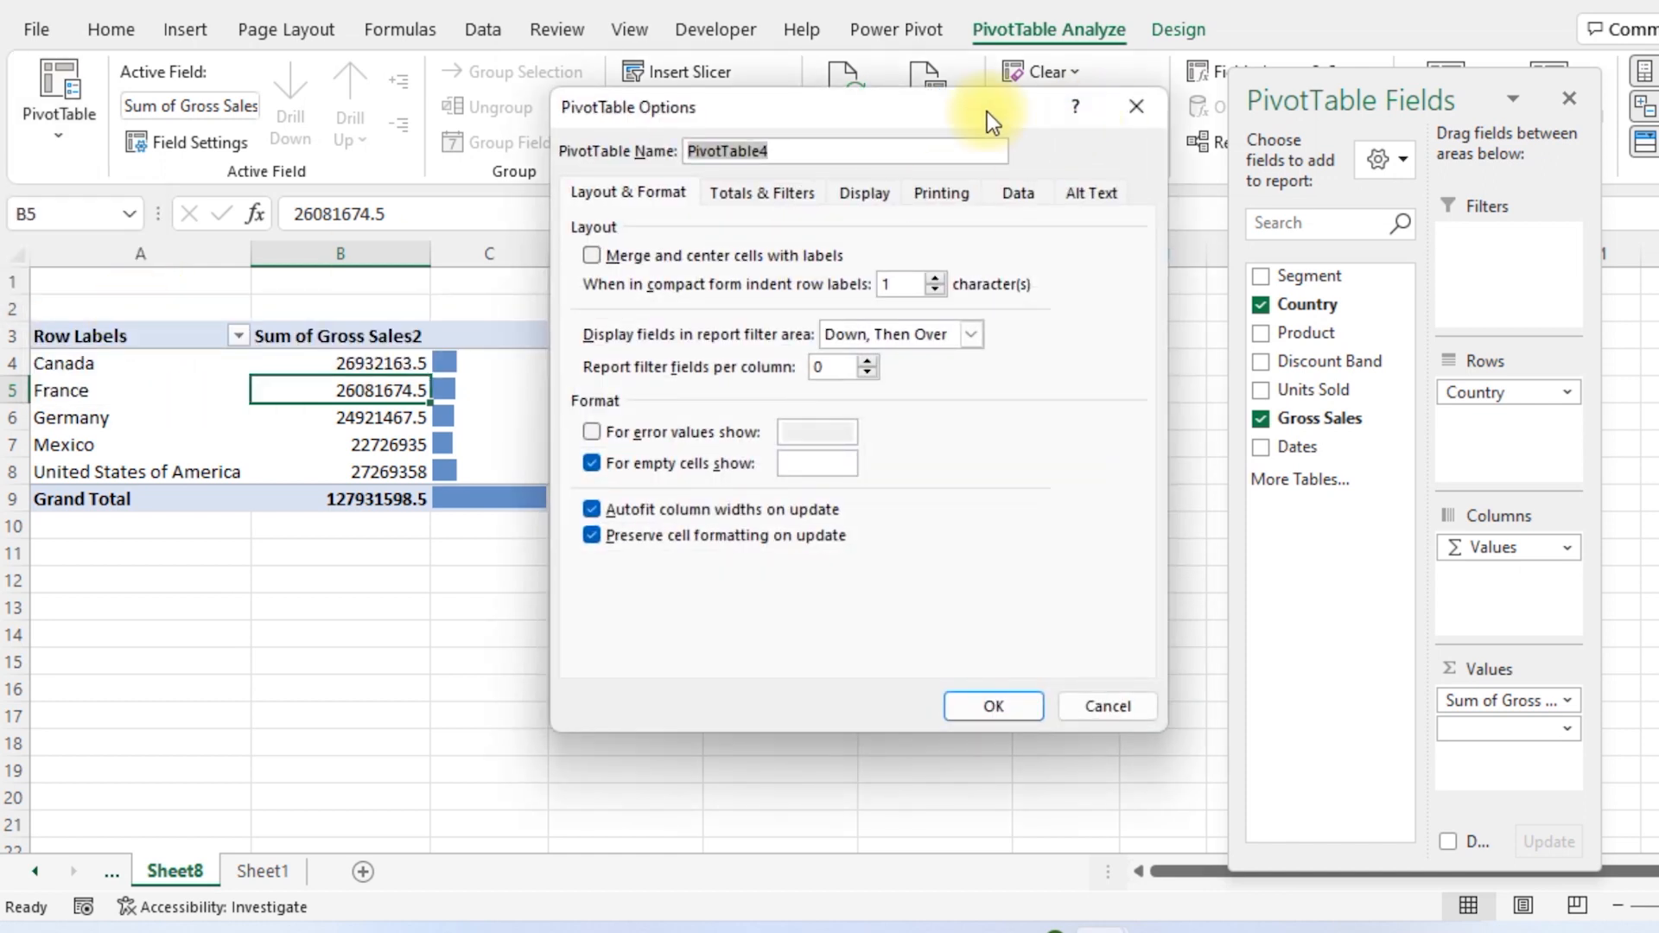
left_click(593, 508)
left_click(985, 713)
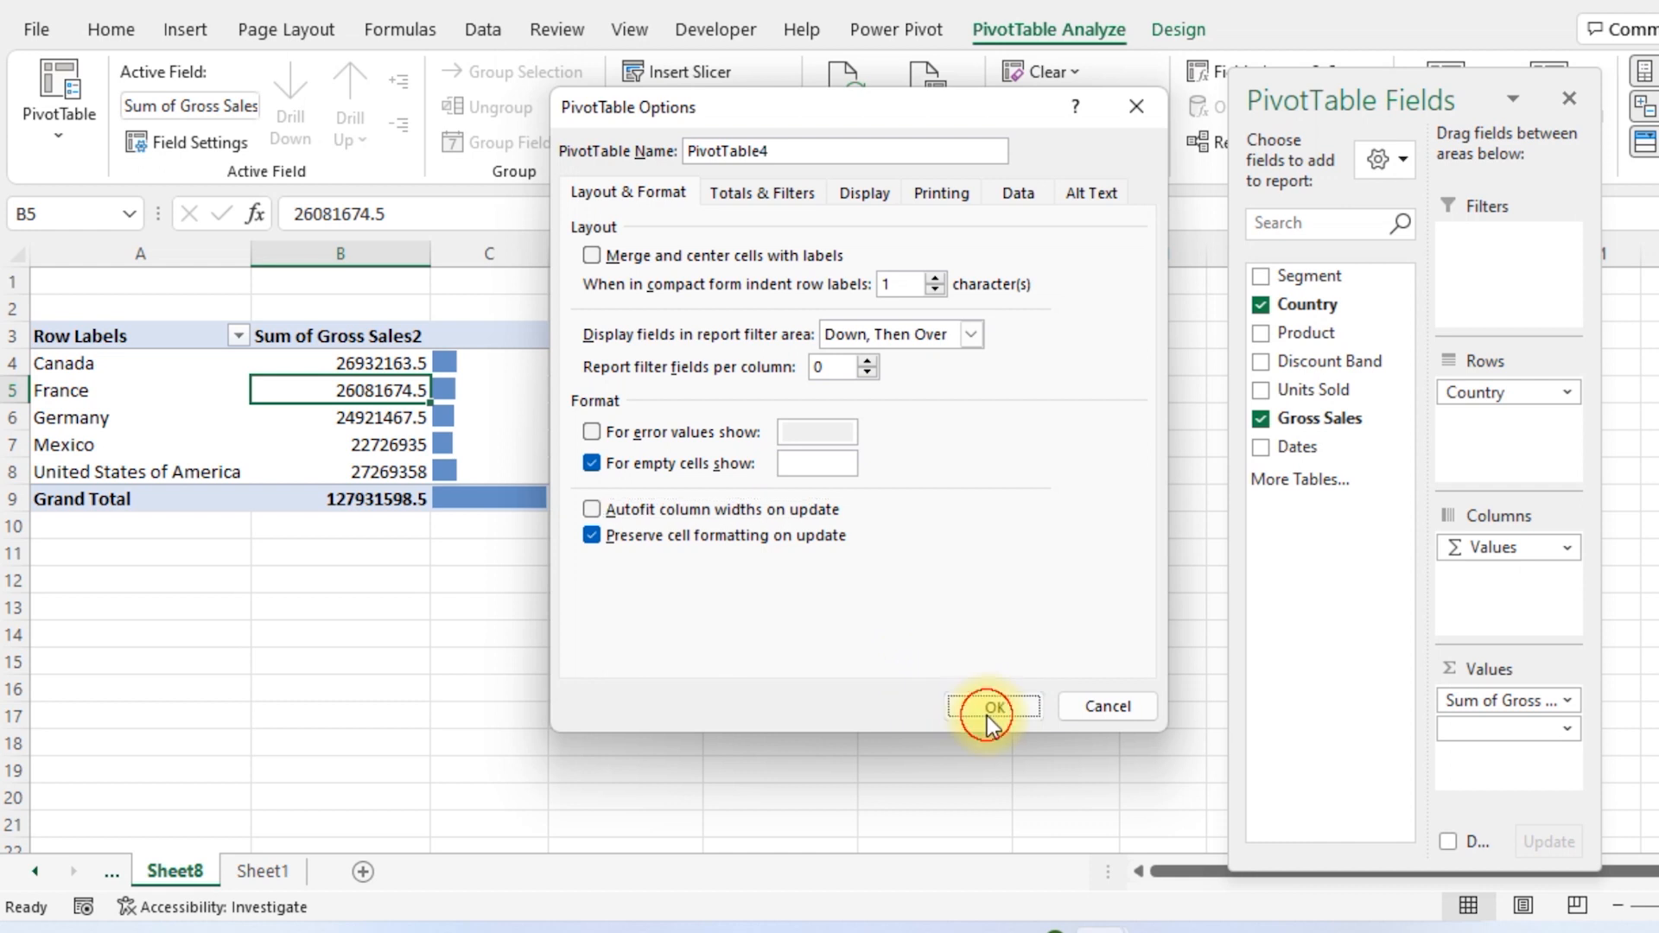
Refresh the PivotTable from the France gross sales value
left_click(372, 427)
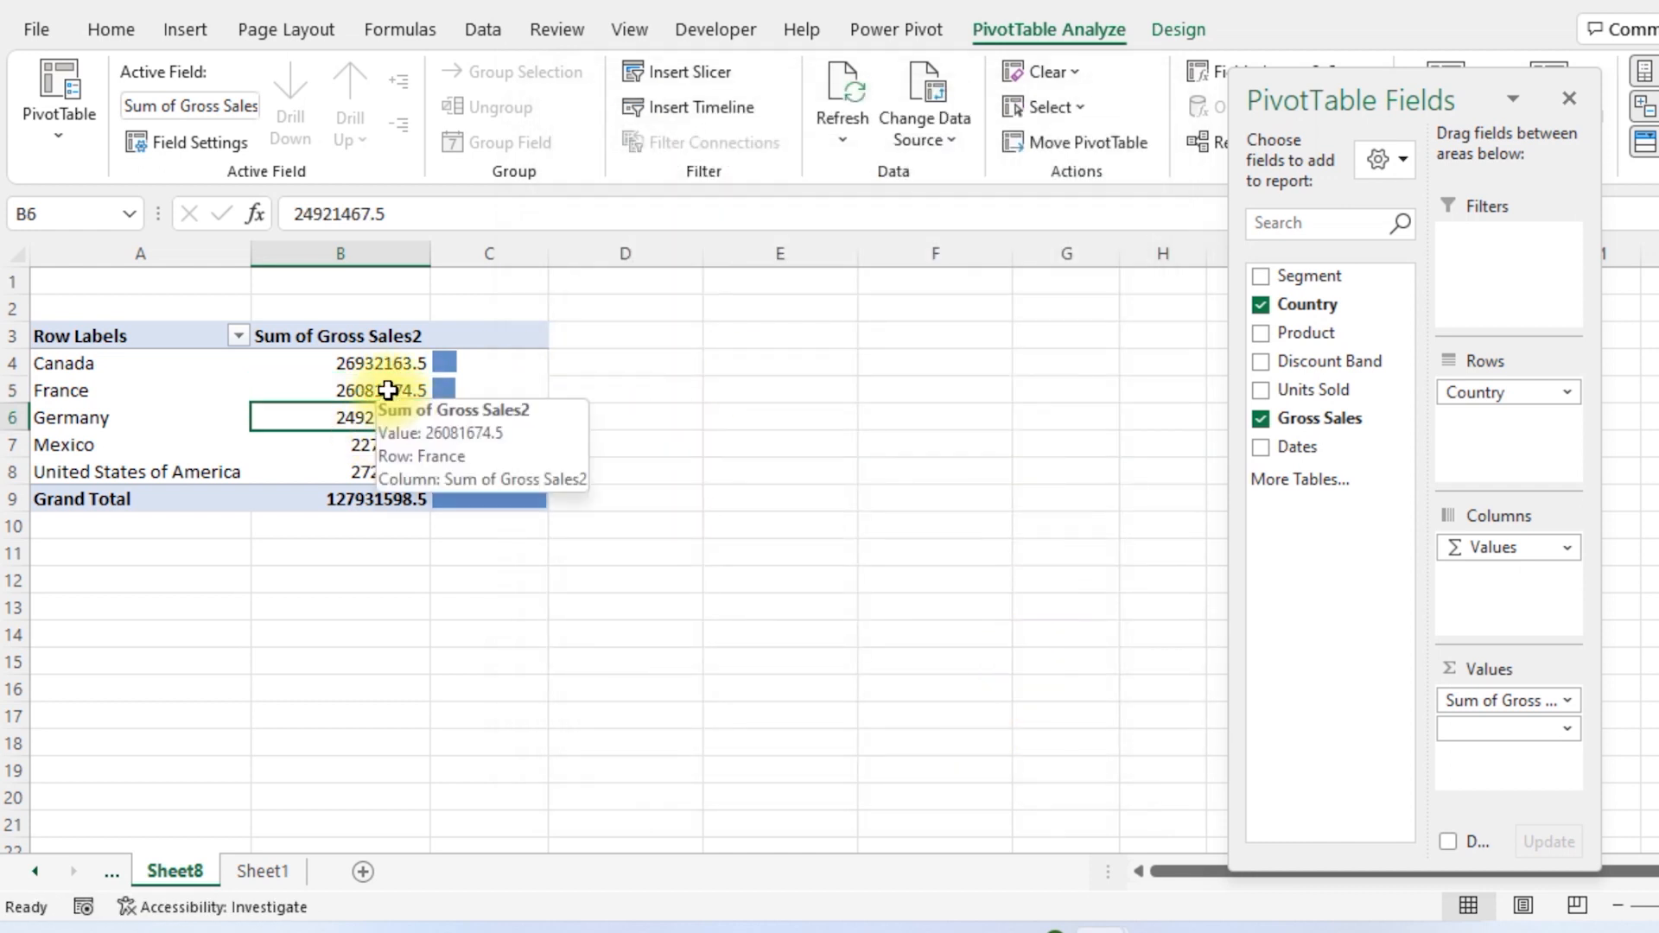
right_click(388, 391)
left_click(484, 571)
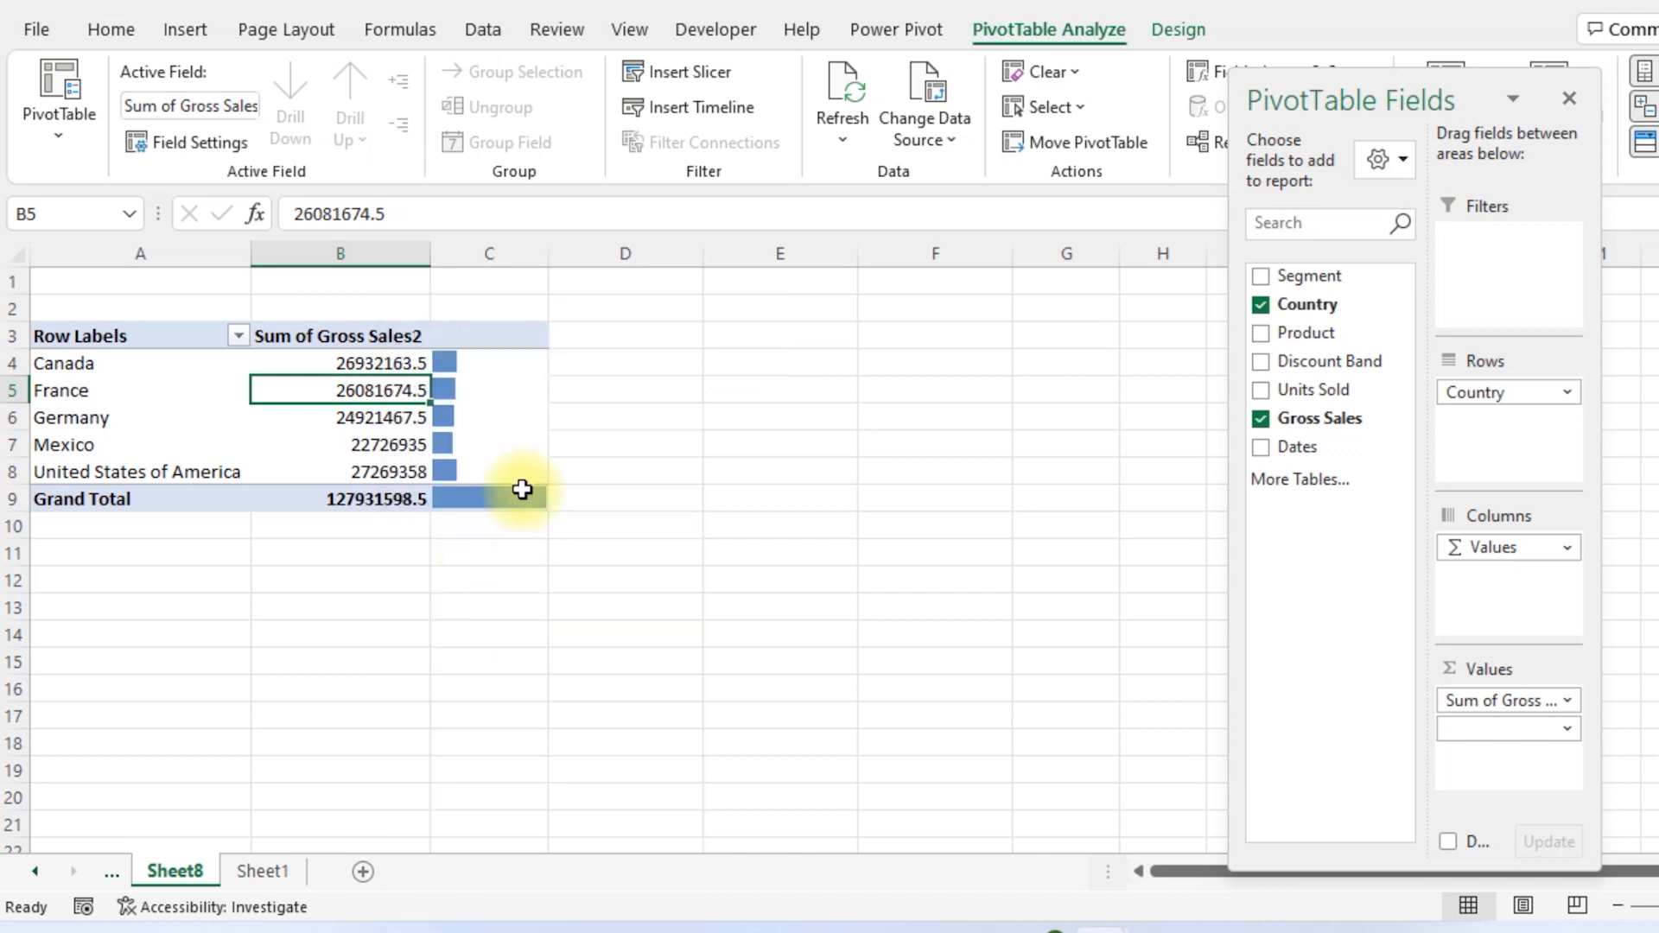
Remove the blank-named data bar field from the PivotTable values
left_click(511, 413)
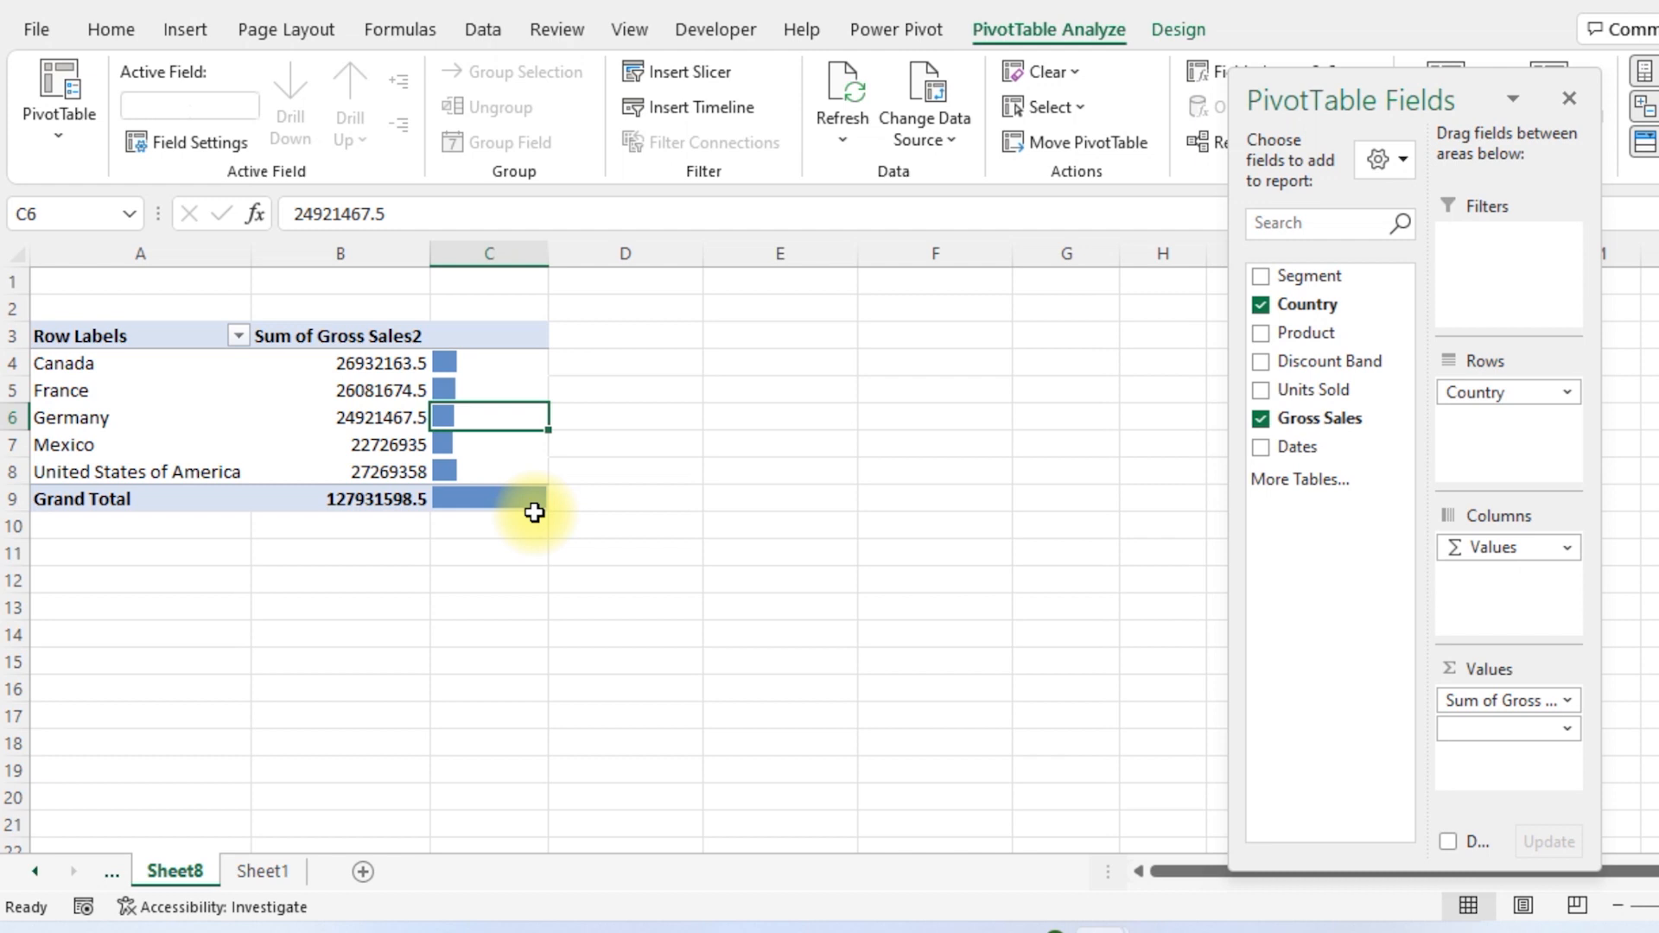
left_click_drag(1504, 730, 1335, 615)
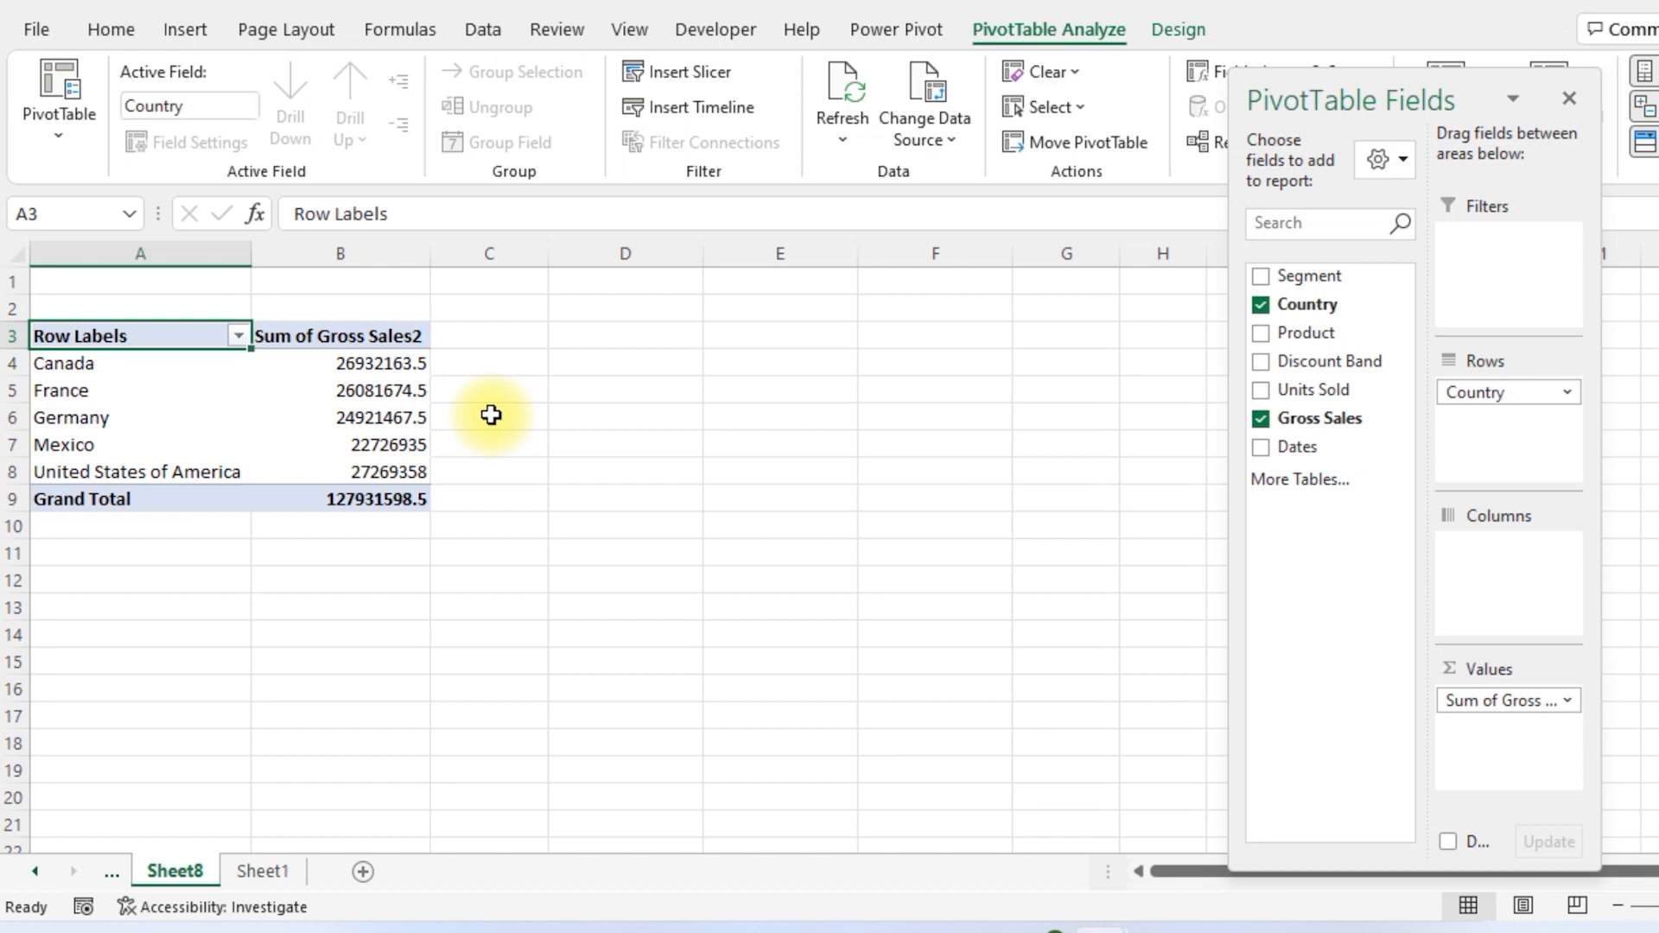
key("Down")
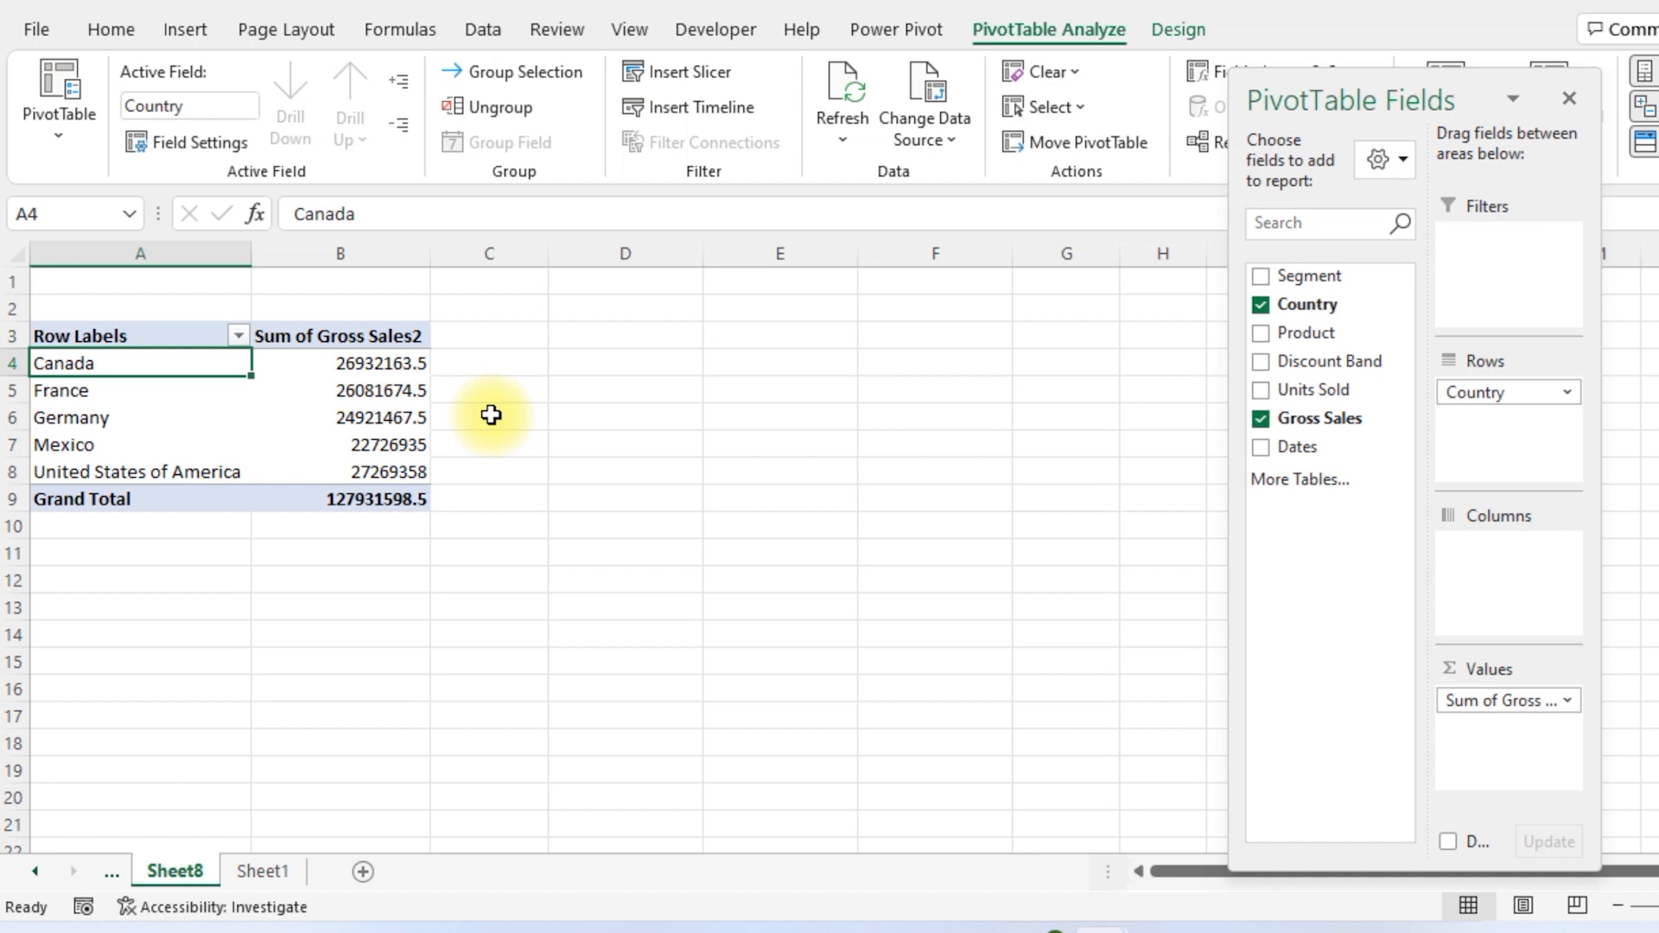
key("Right")
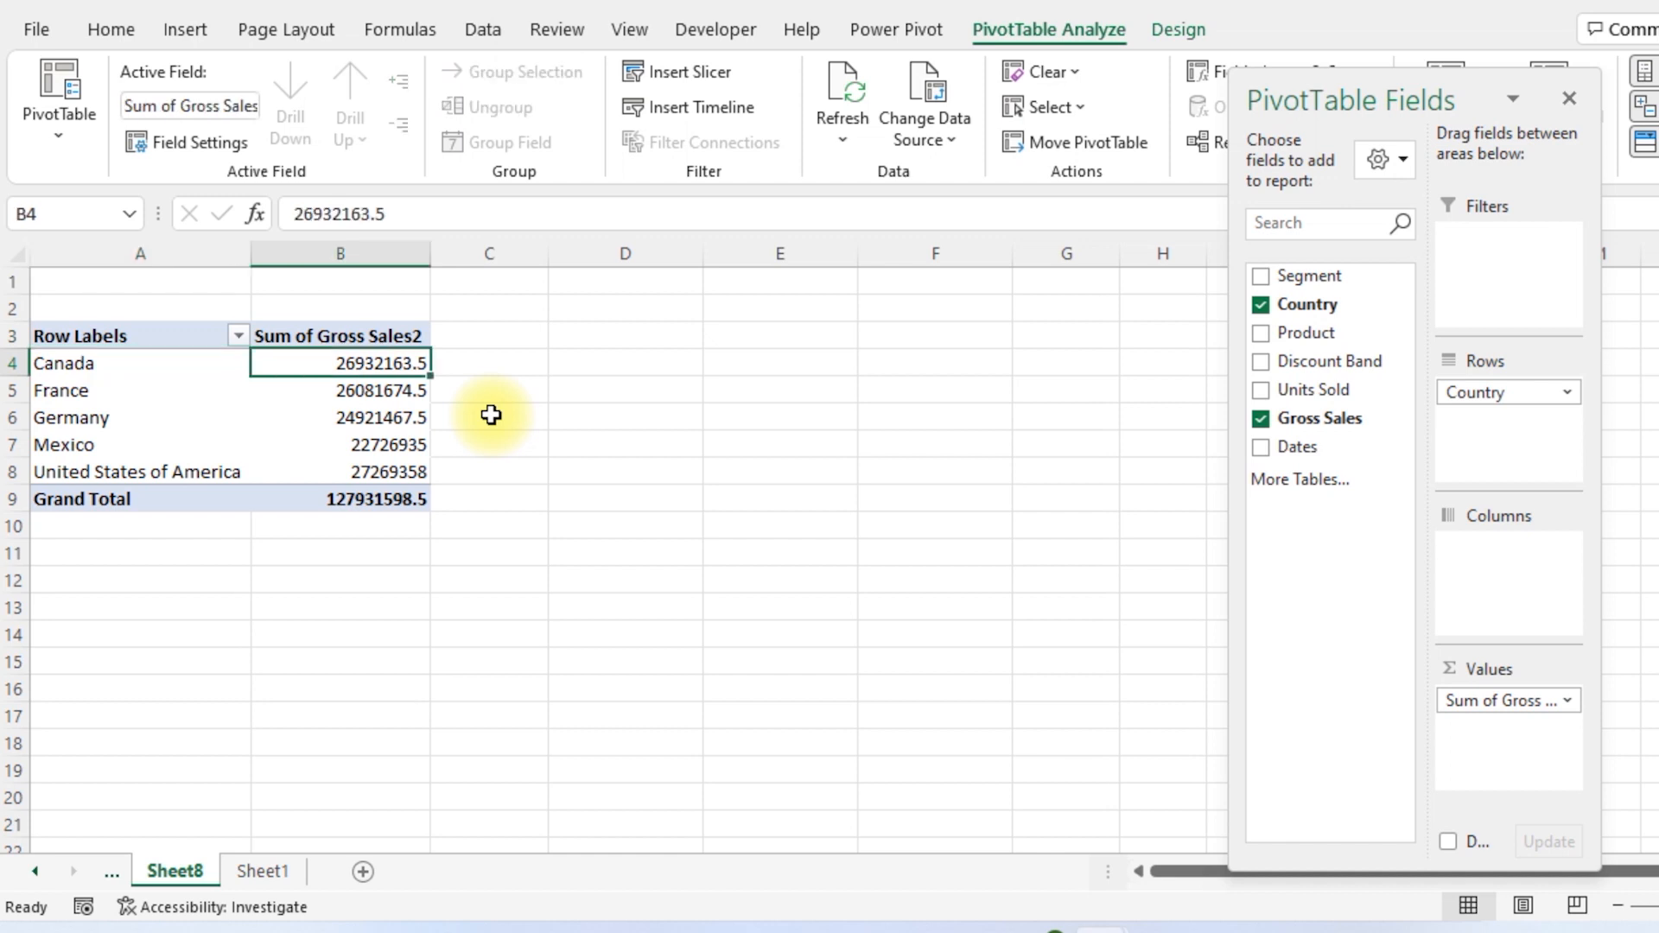
key("Down")
key("Down")
key("Up")
key("Up")
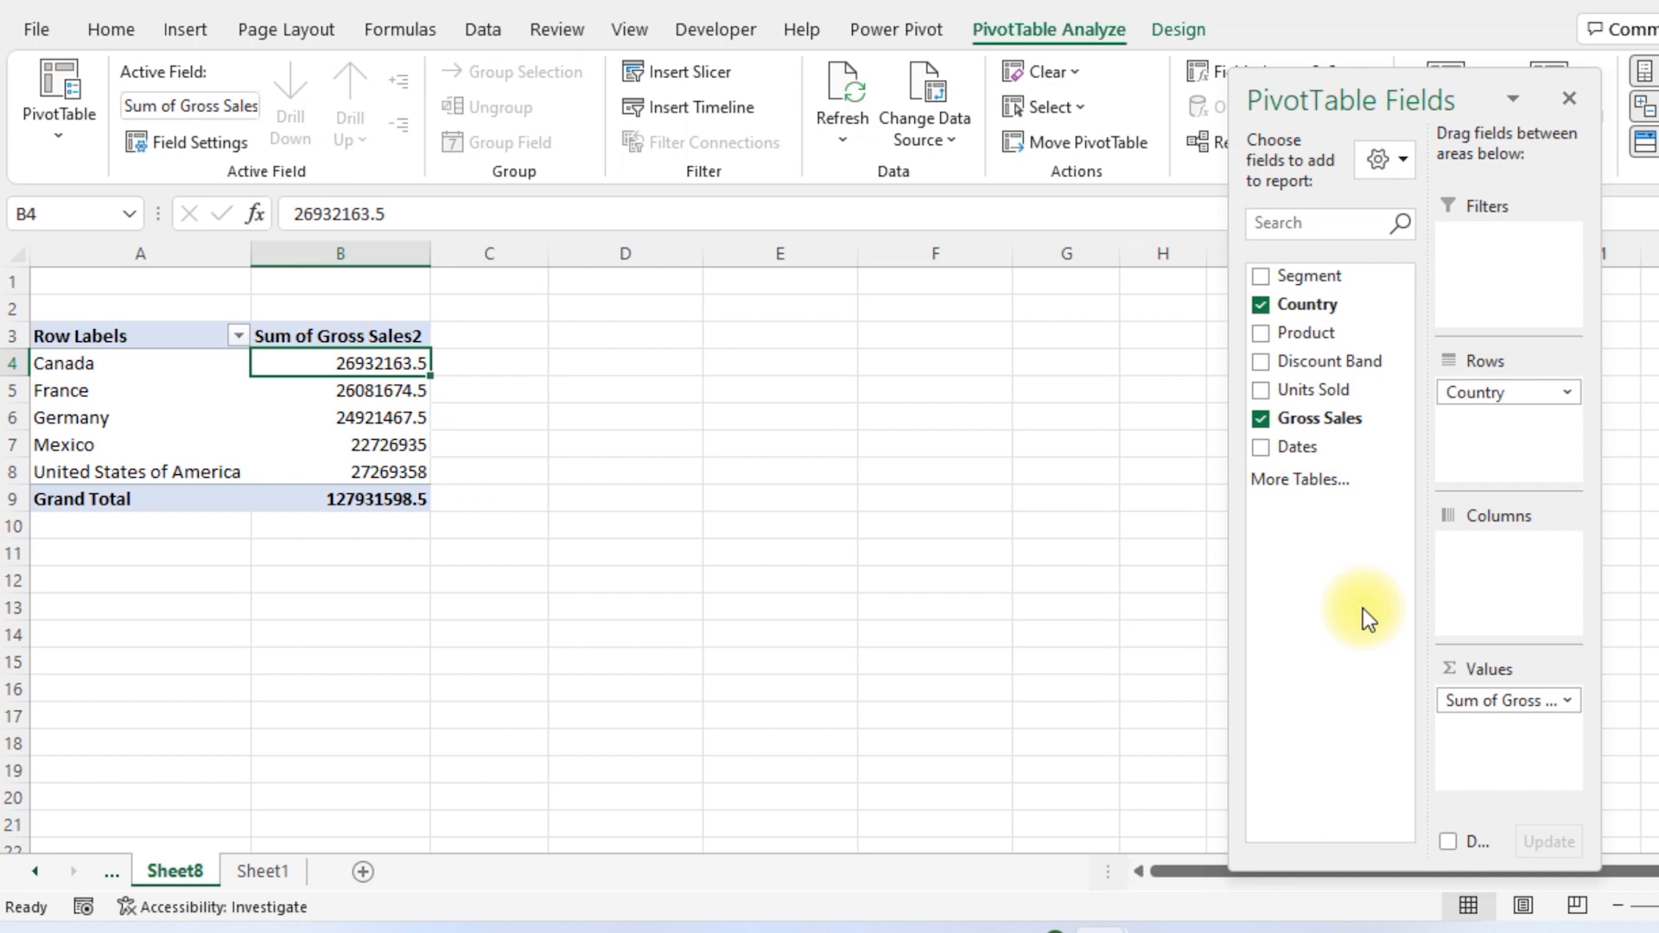
Start a new calculated field in the PivotTable and name it "Gross sales with 10%"
left_click(924, 33)
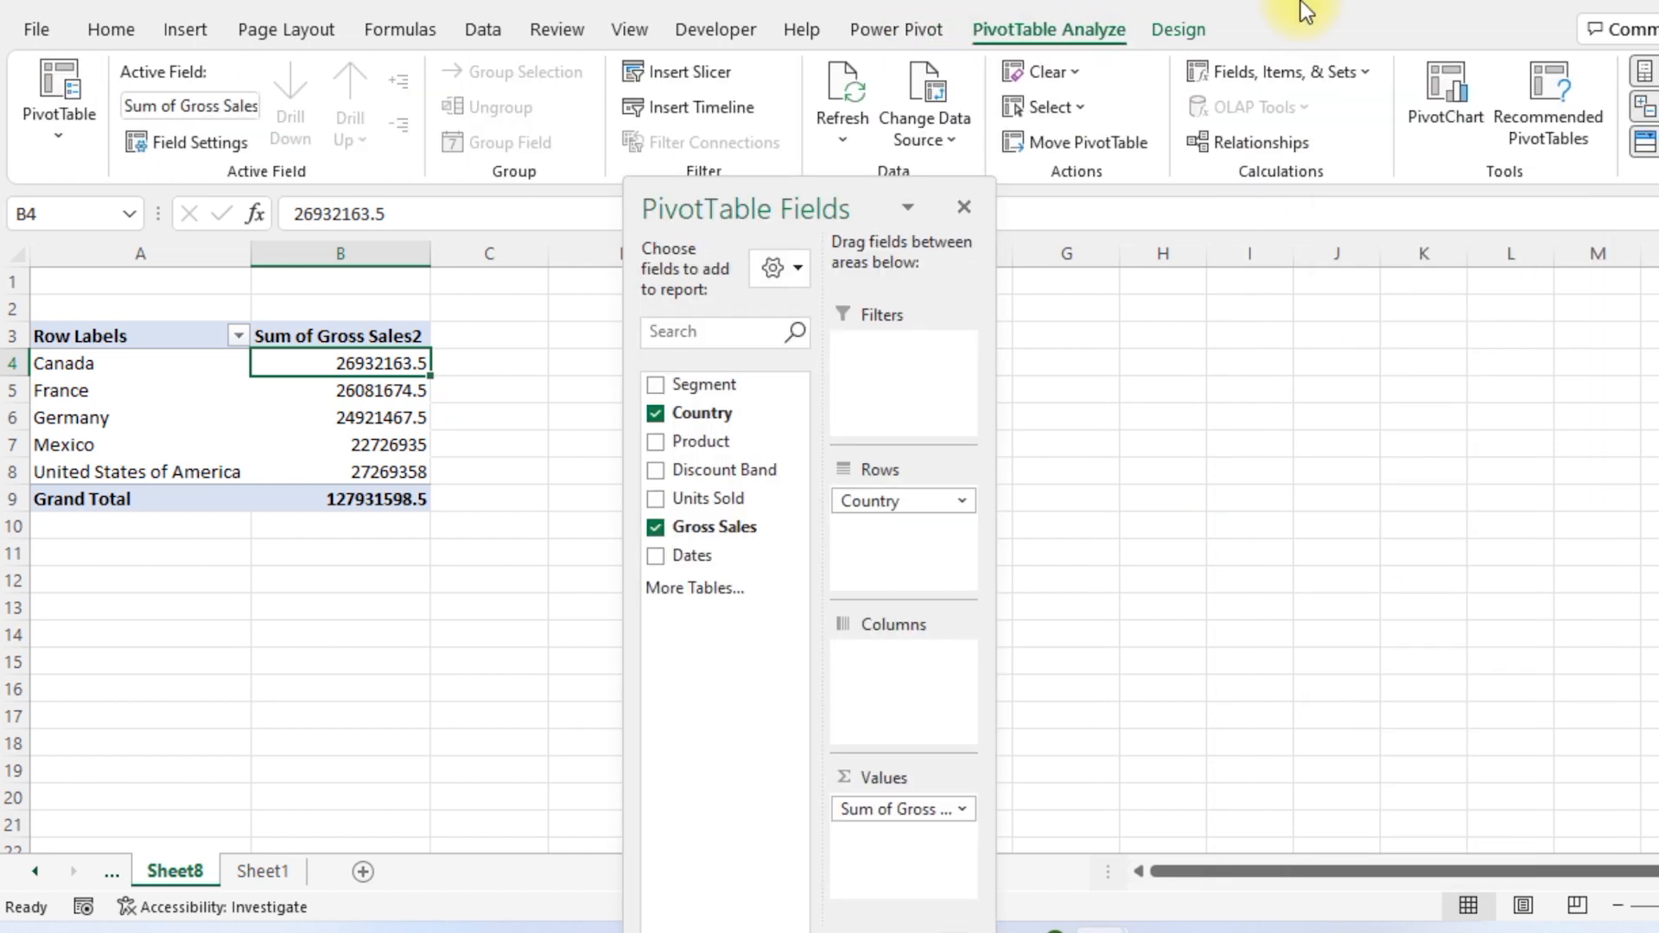
left_click(1367, 73)
left_click(1295, 116)
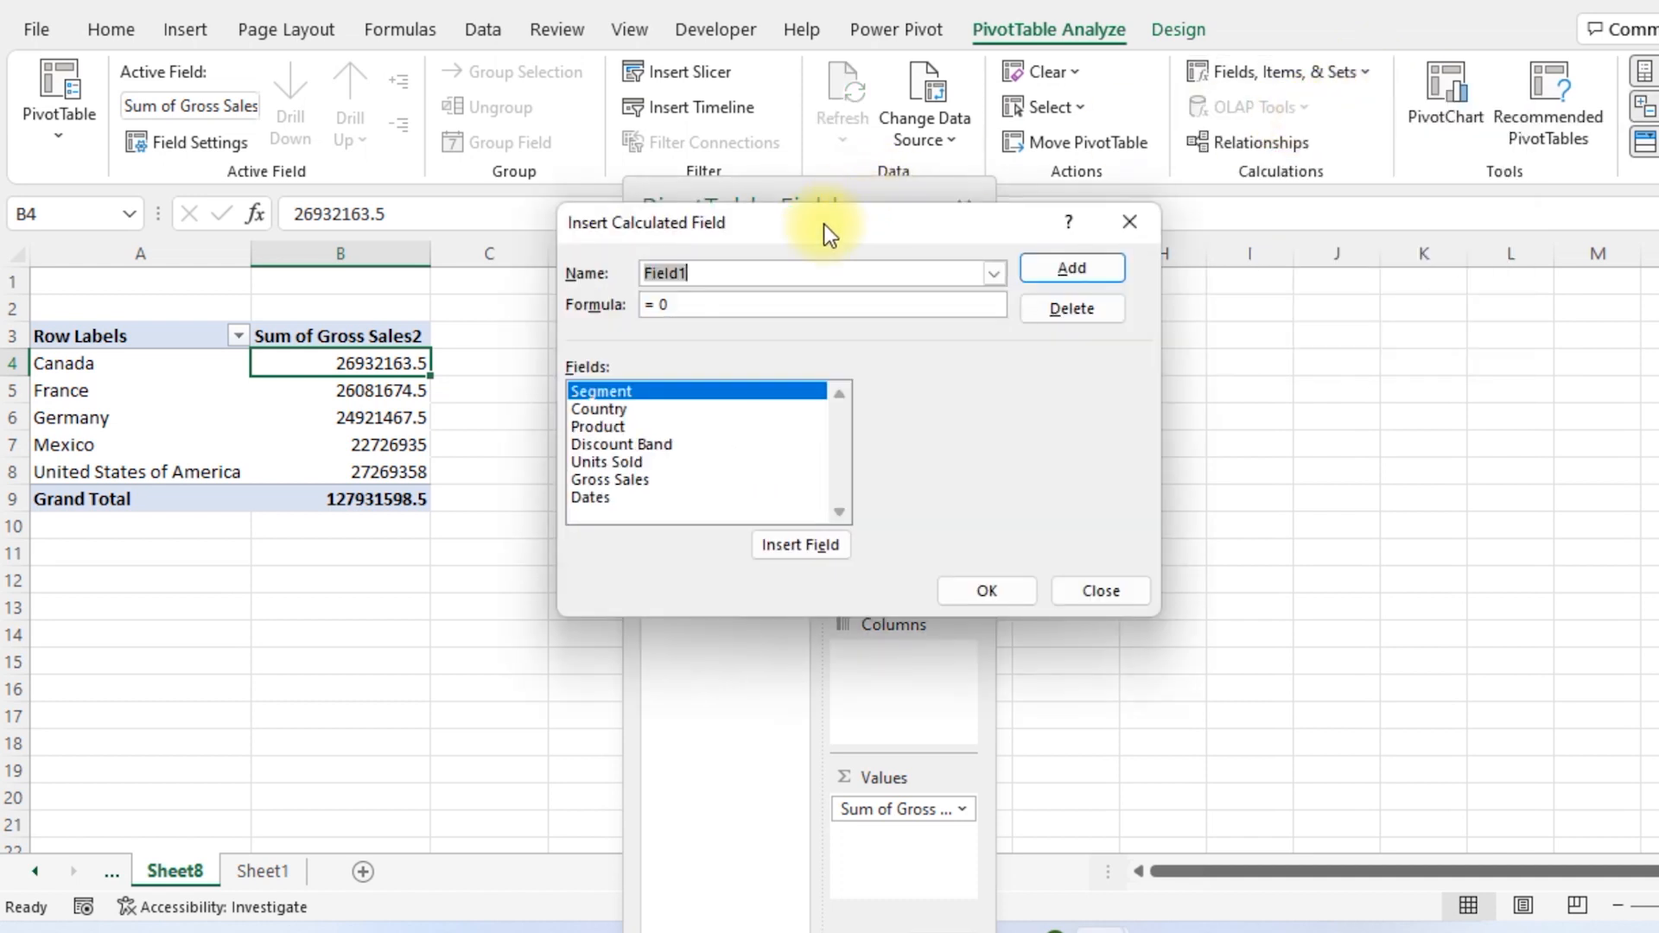
left_click_drag(823, 224, 803, 226)
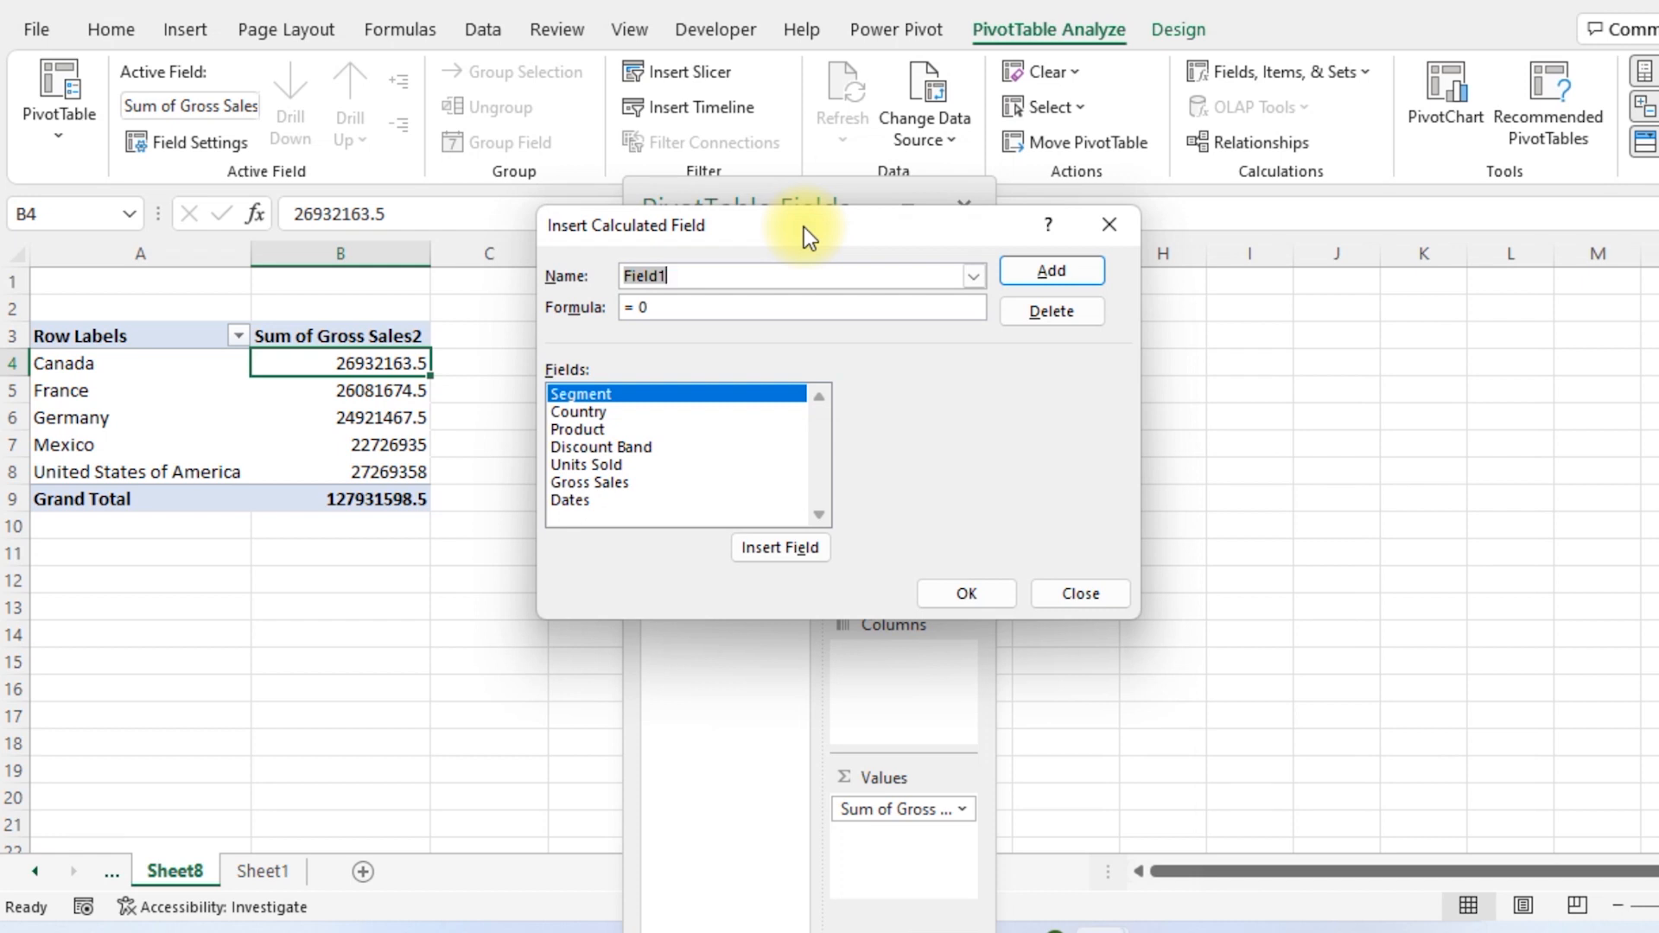
left_click(705, 275)
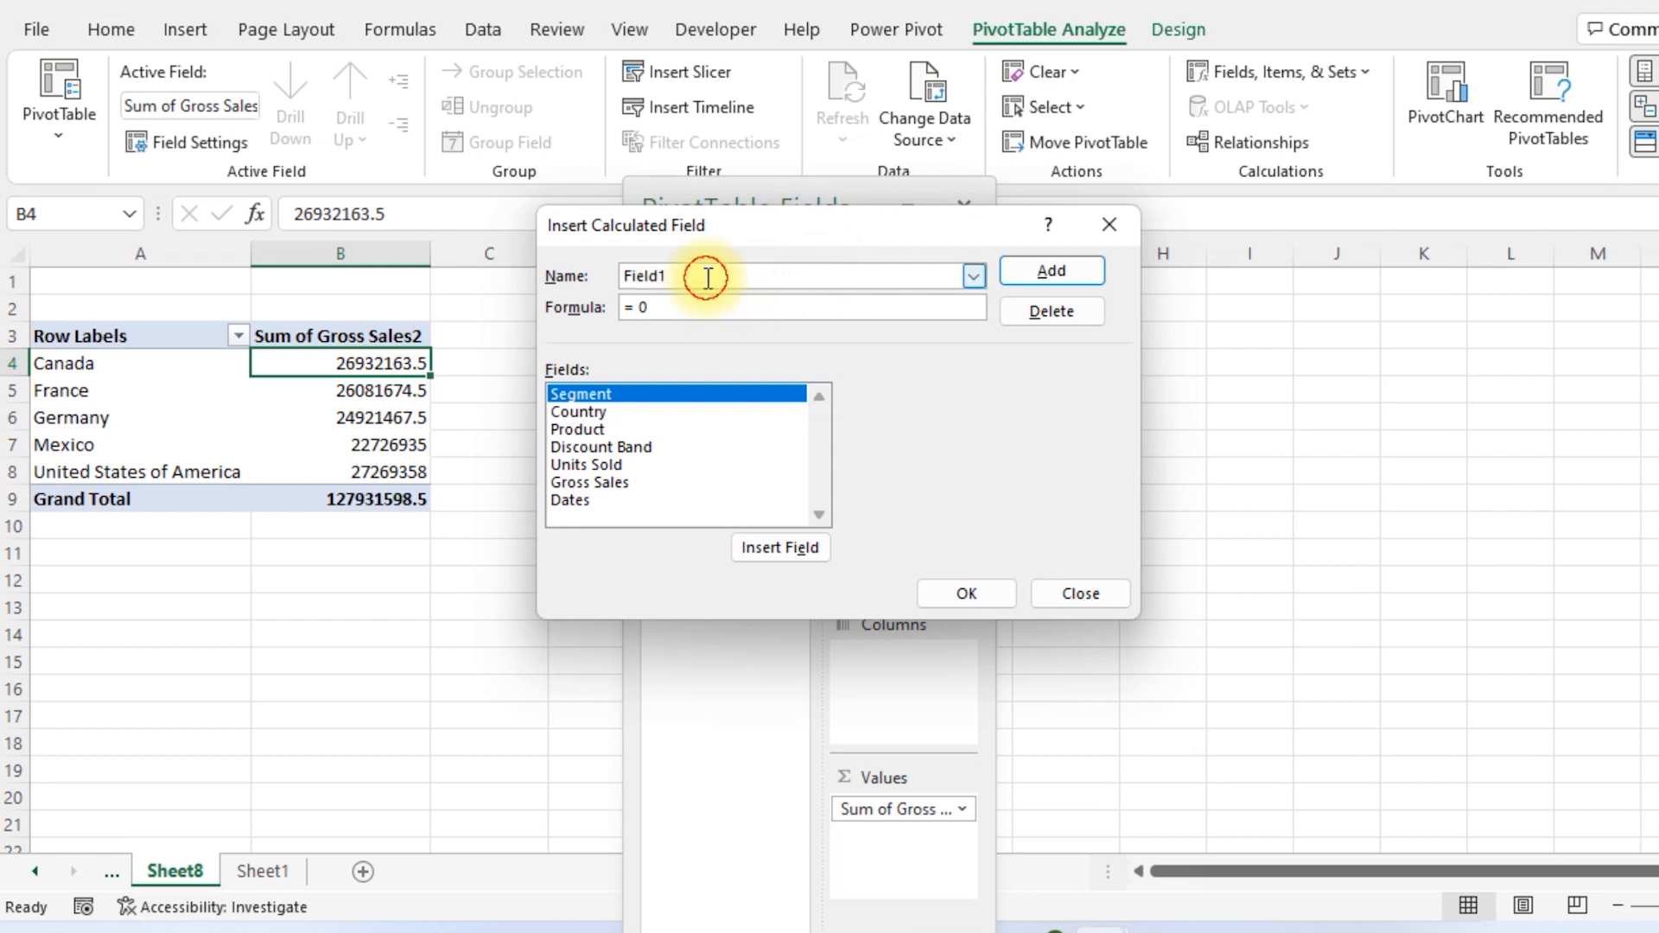
key("BackSpace")
key("BackSpace")
key("BackSpace")
key("BackSpace")
key("BackSpace")
key("BackSpace")
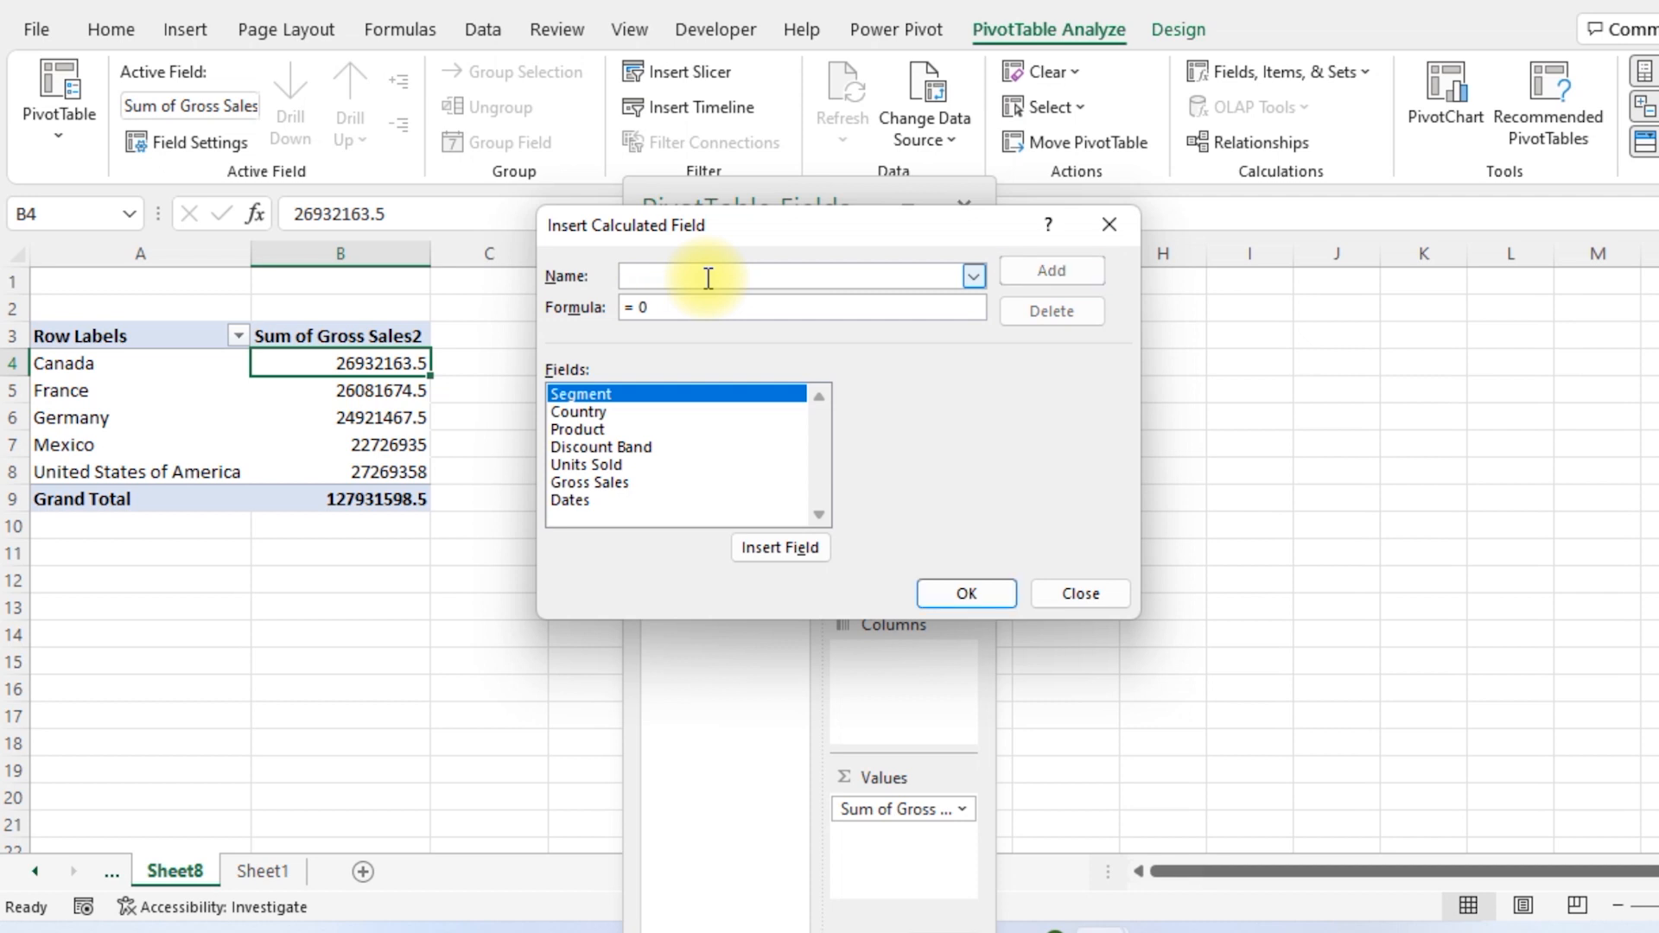
type("G")
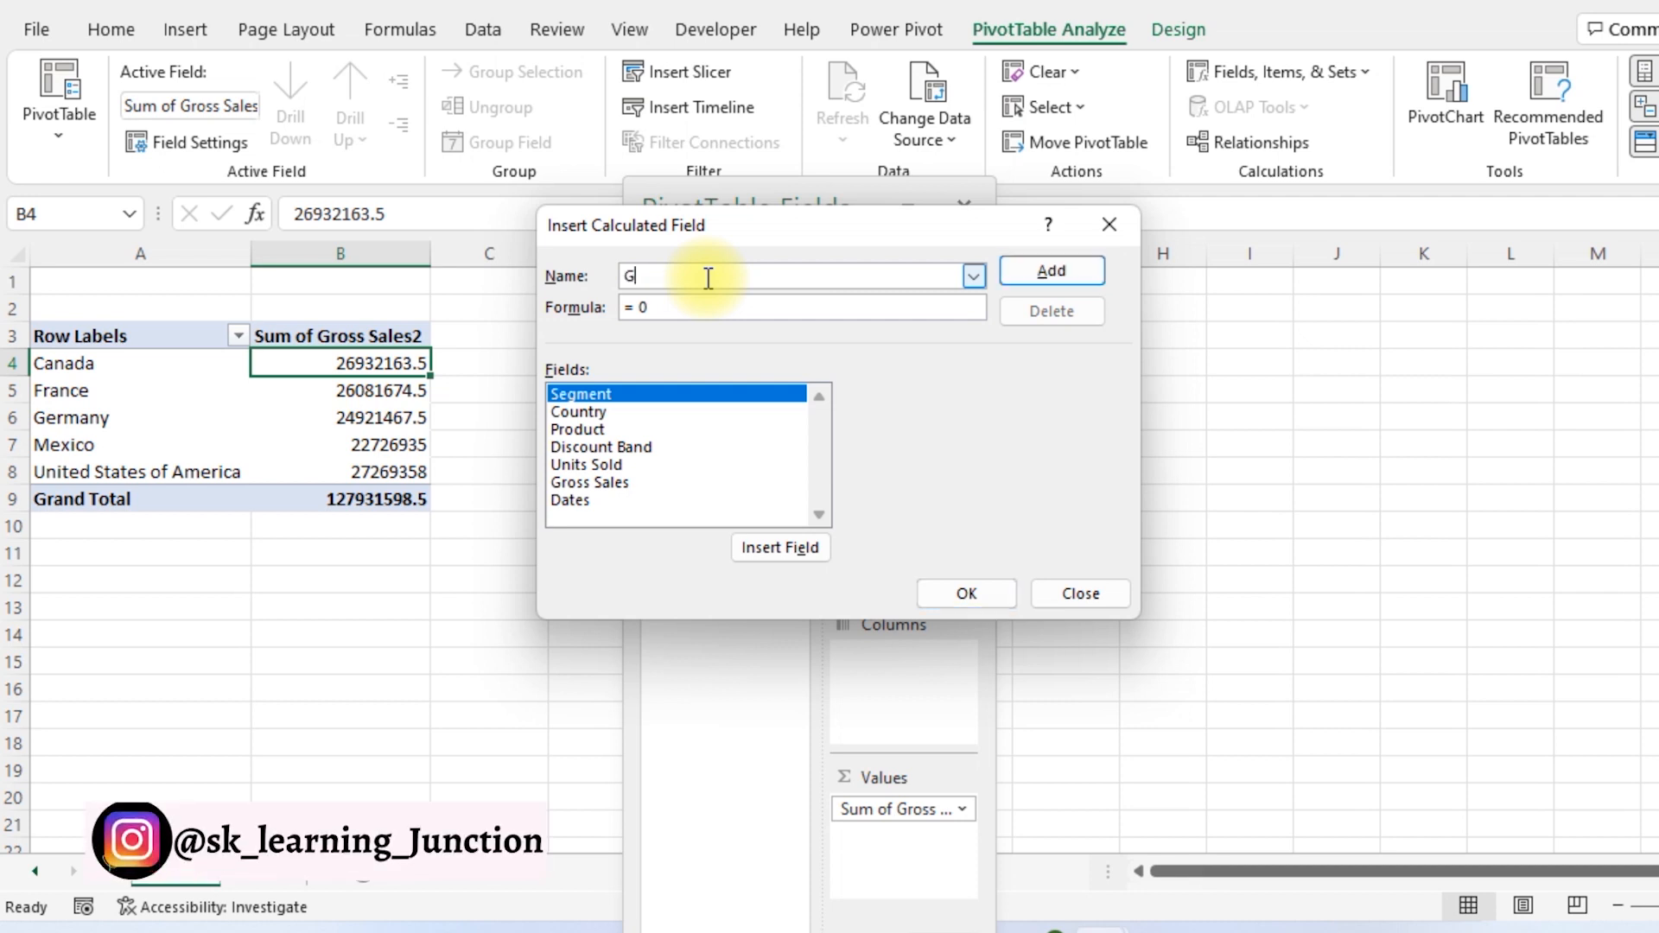
type("ross sales with 10%")
Give the calculated field the formula ='Gross Sales'*(1+10%) and add it to the PivotTable
left_click(681, 304)
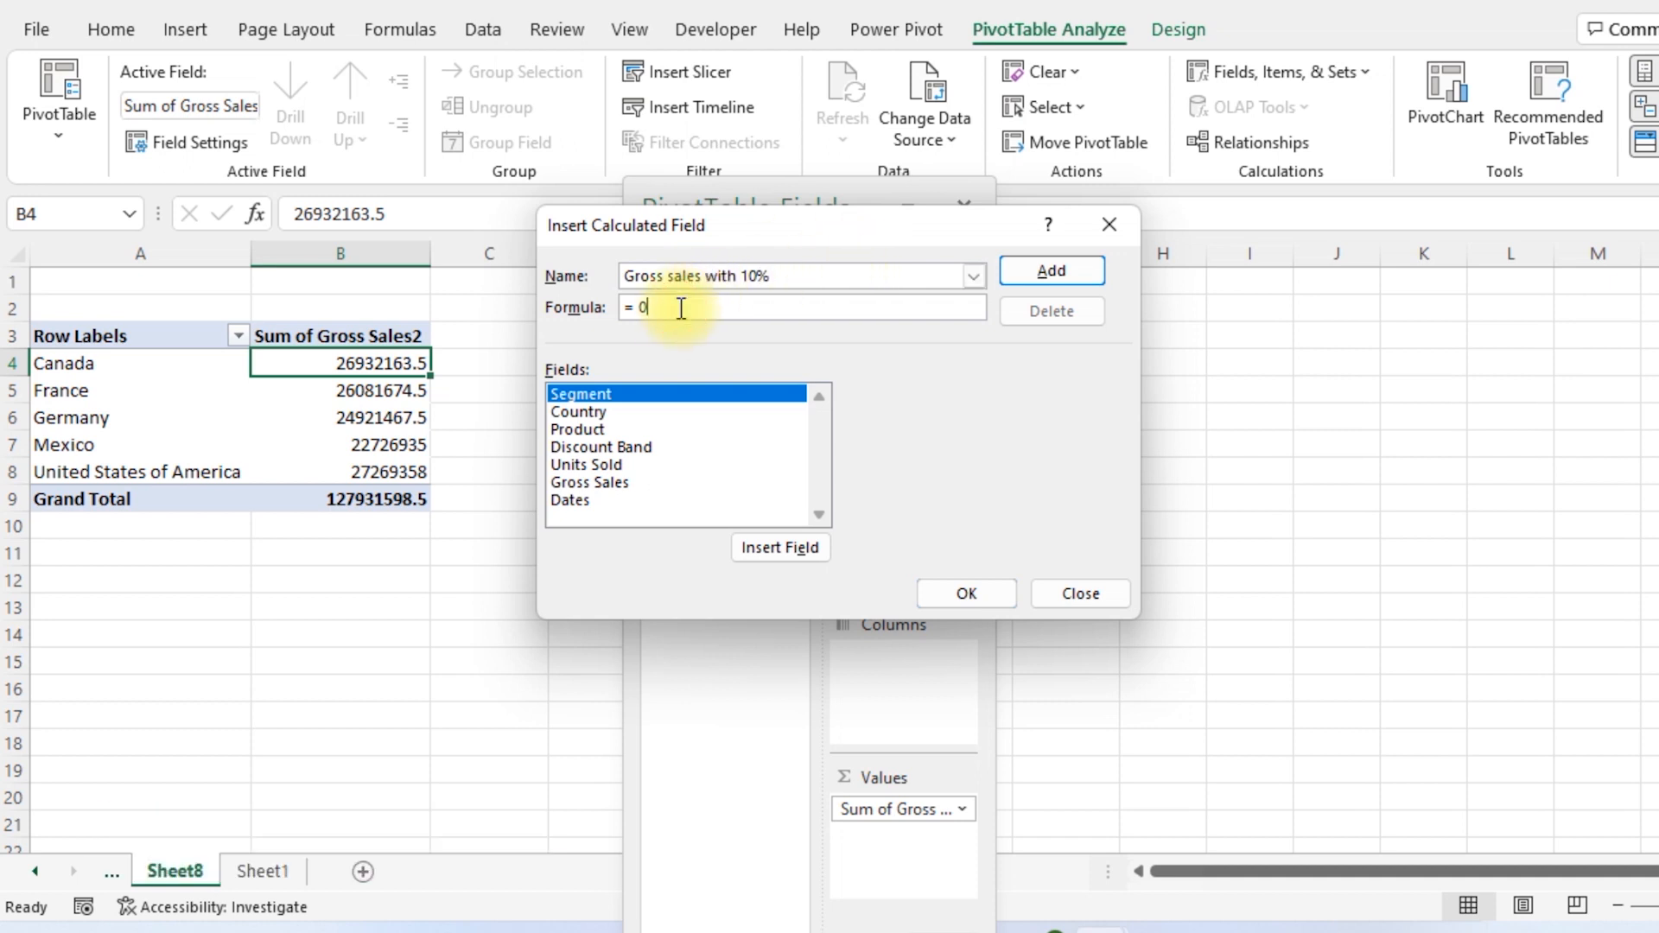
double_click(588, 484)
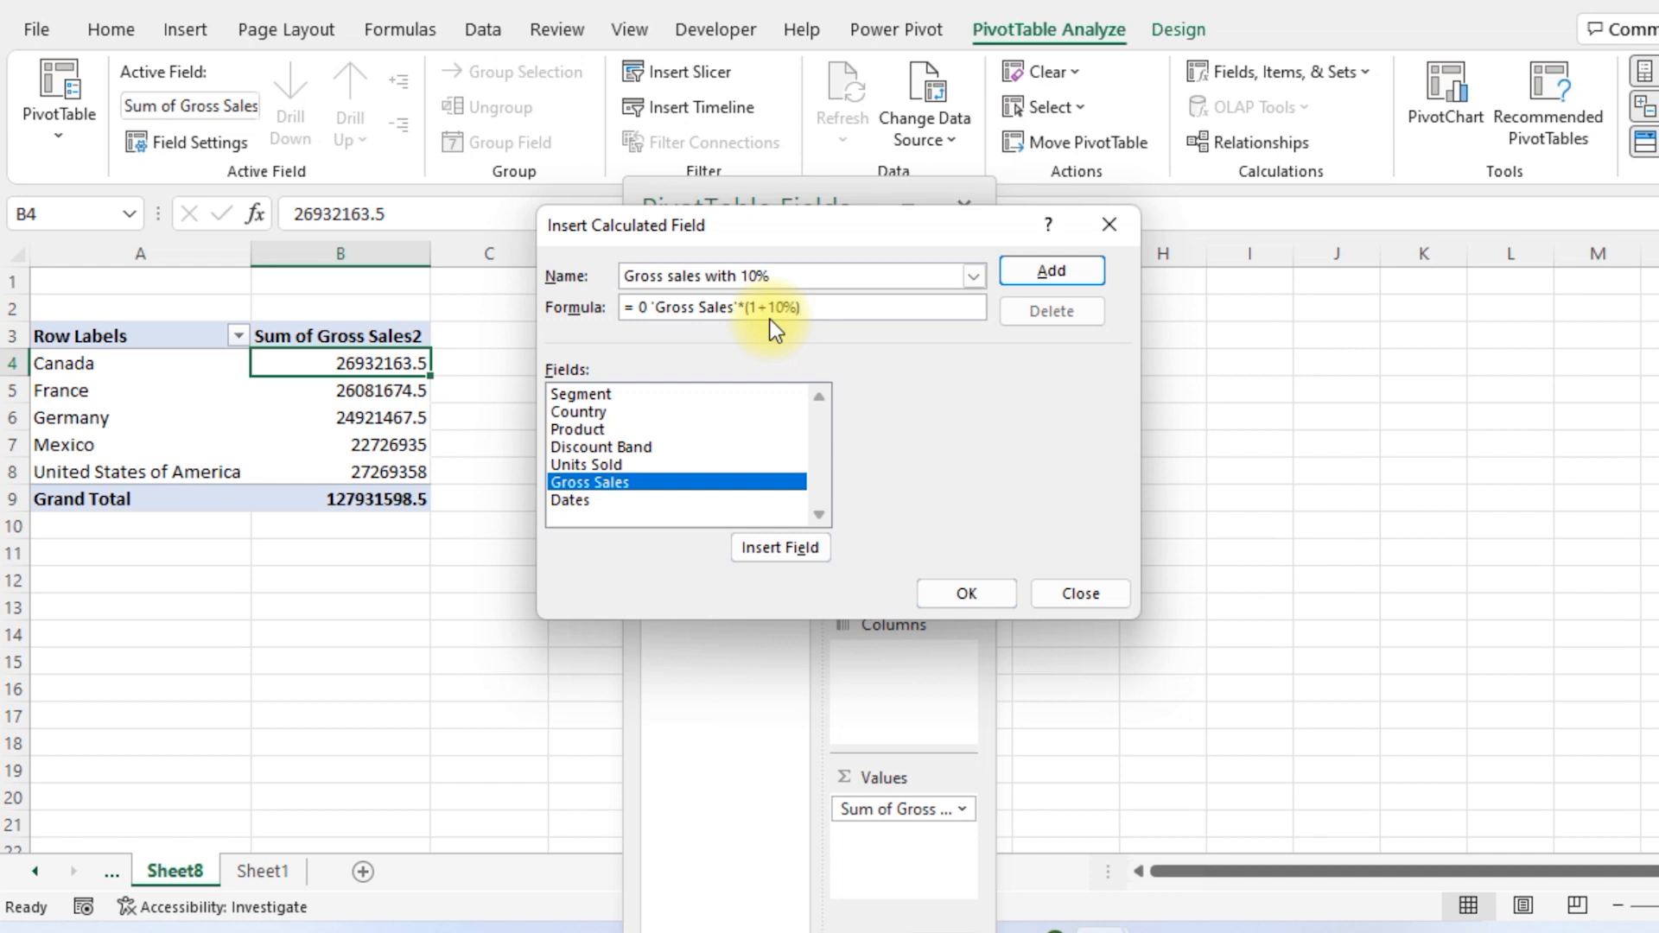
left_click(1063, 273)
key("Return")
left_click(652, 307)
key("BackSpace")
type("'")
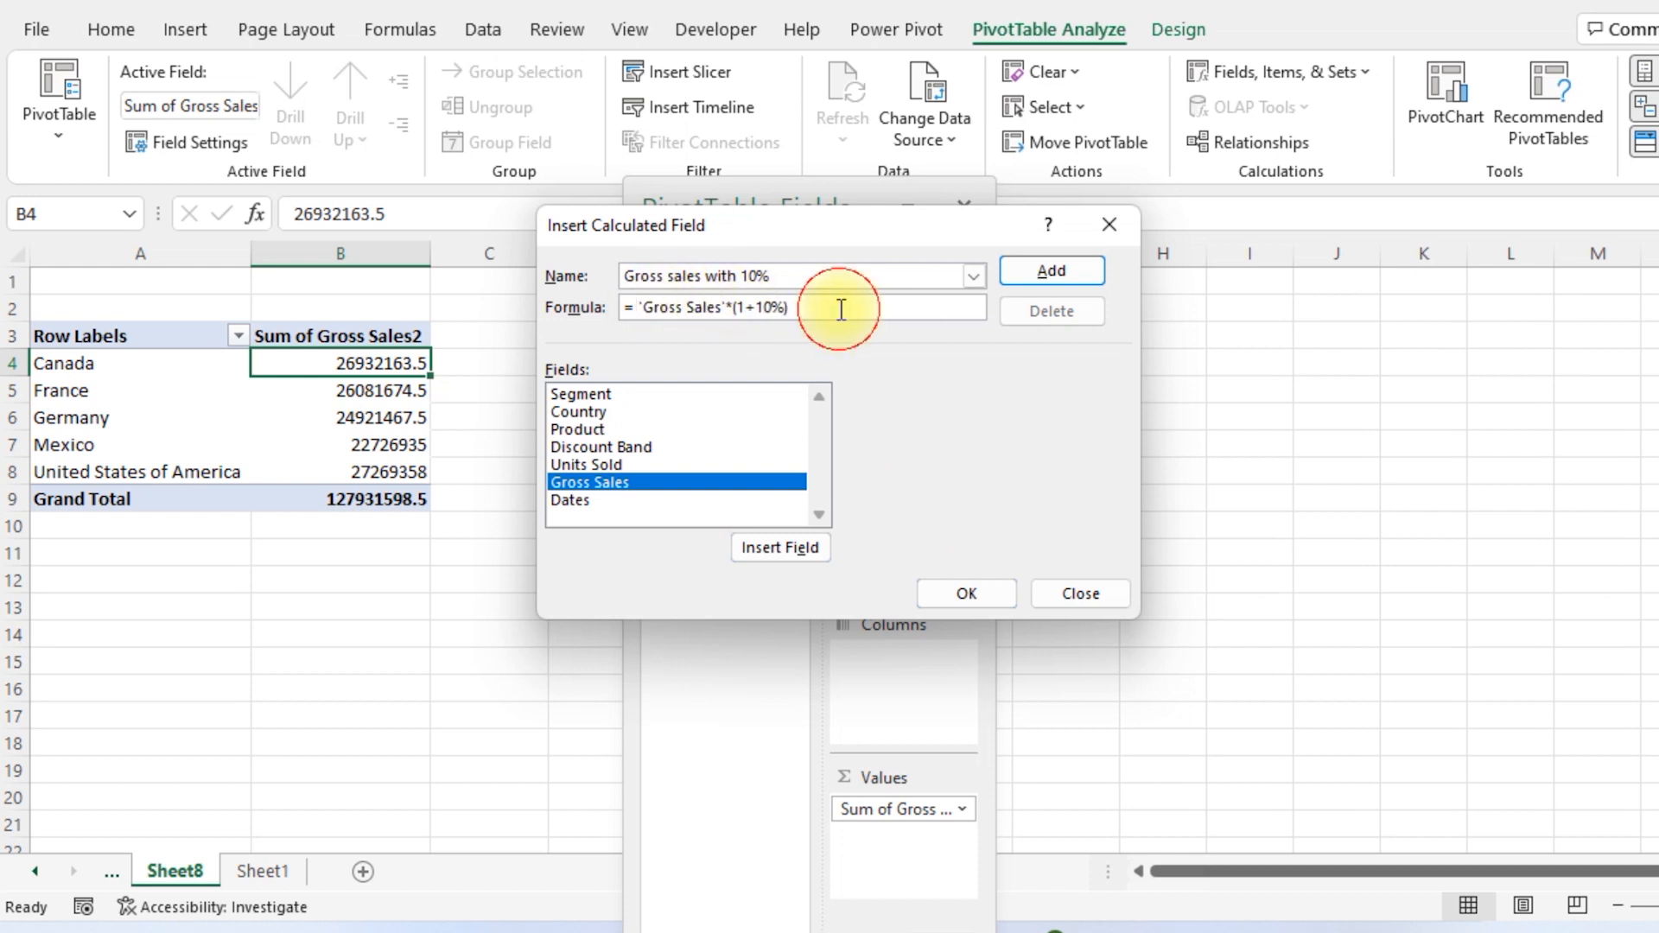
left_click(1046, 273)
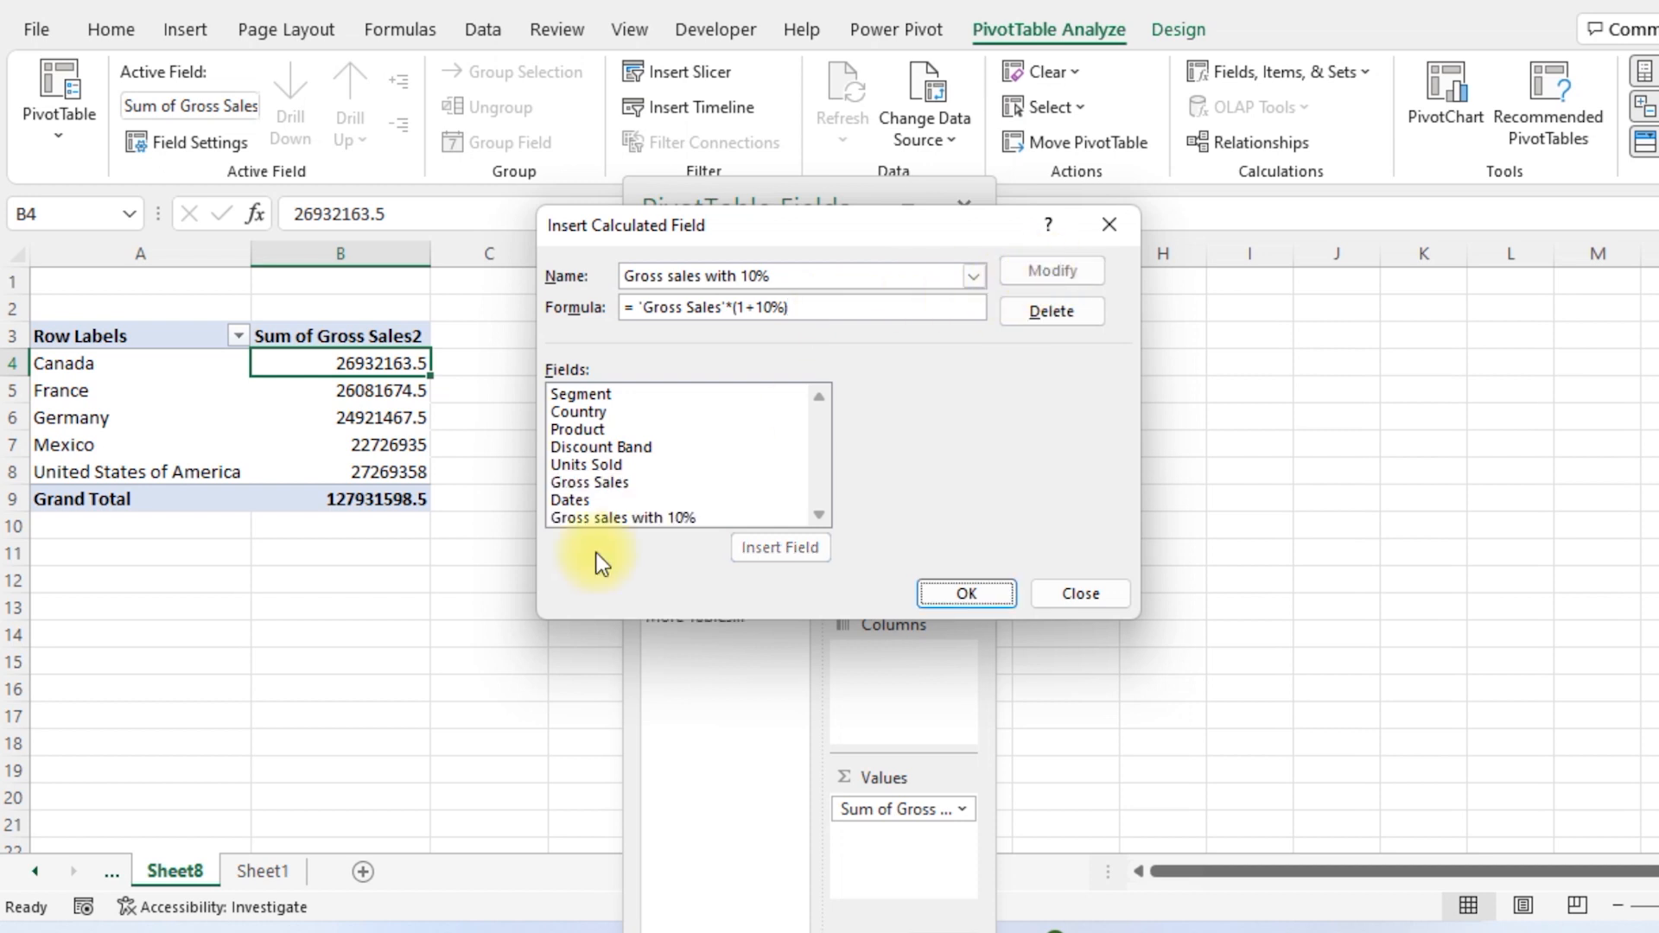
left_click(994, 598)
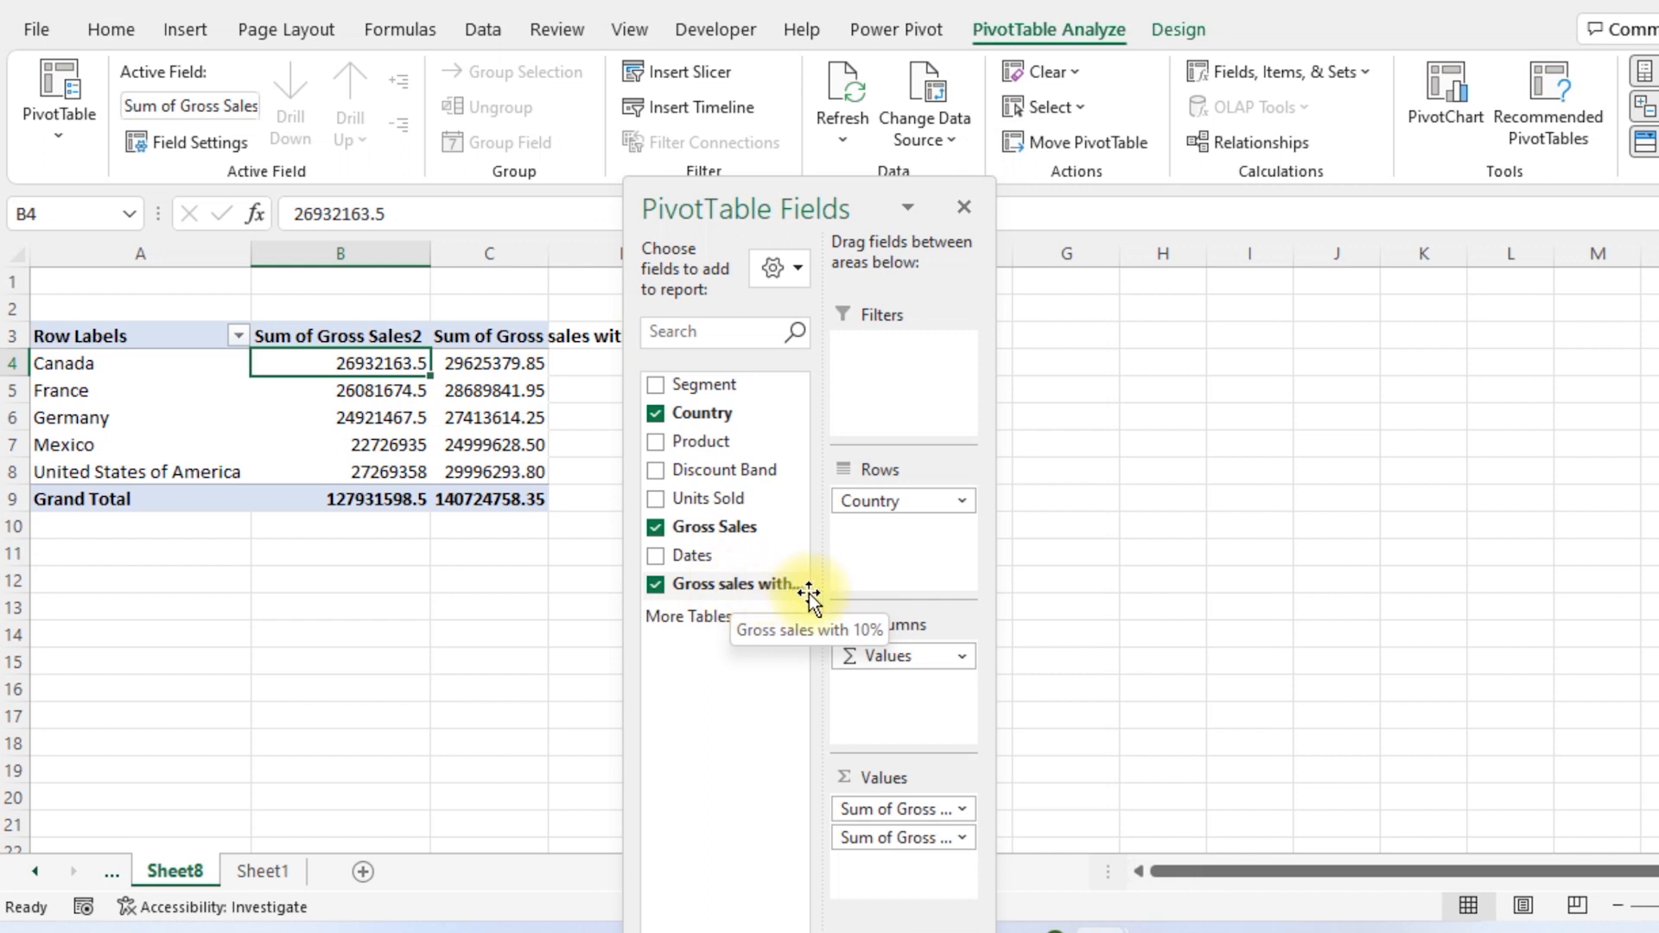
Move and widen the PivotTable Fields pane, and autofit column C to its full header
left_click_drag(789, 208, 946, 86)
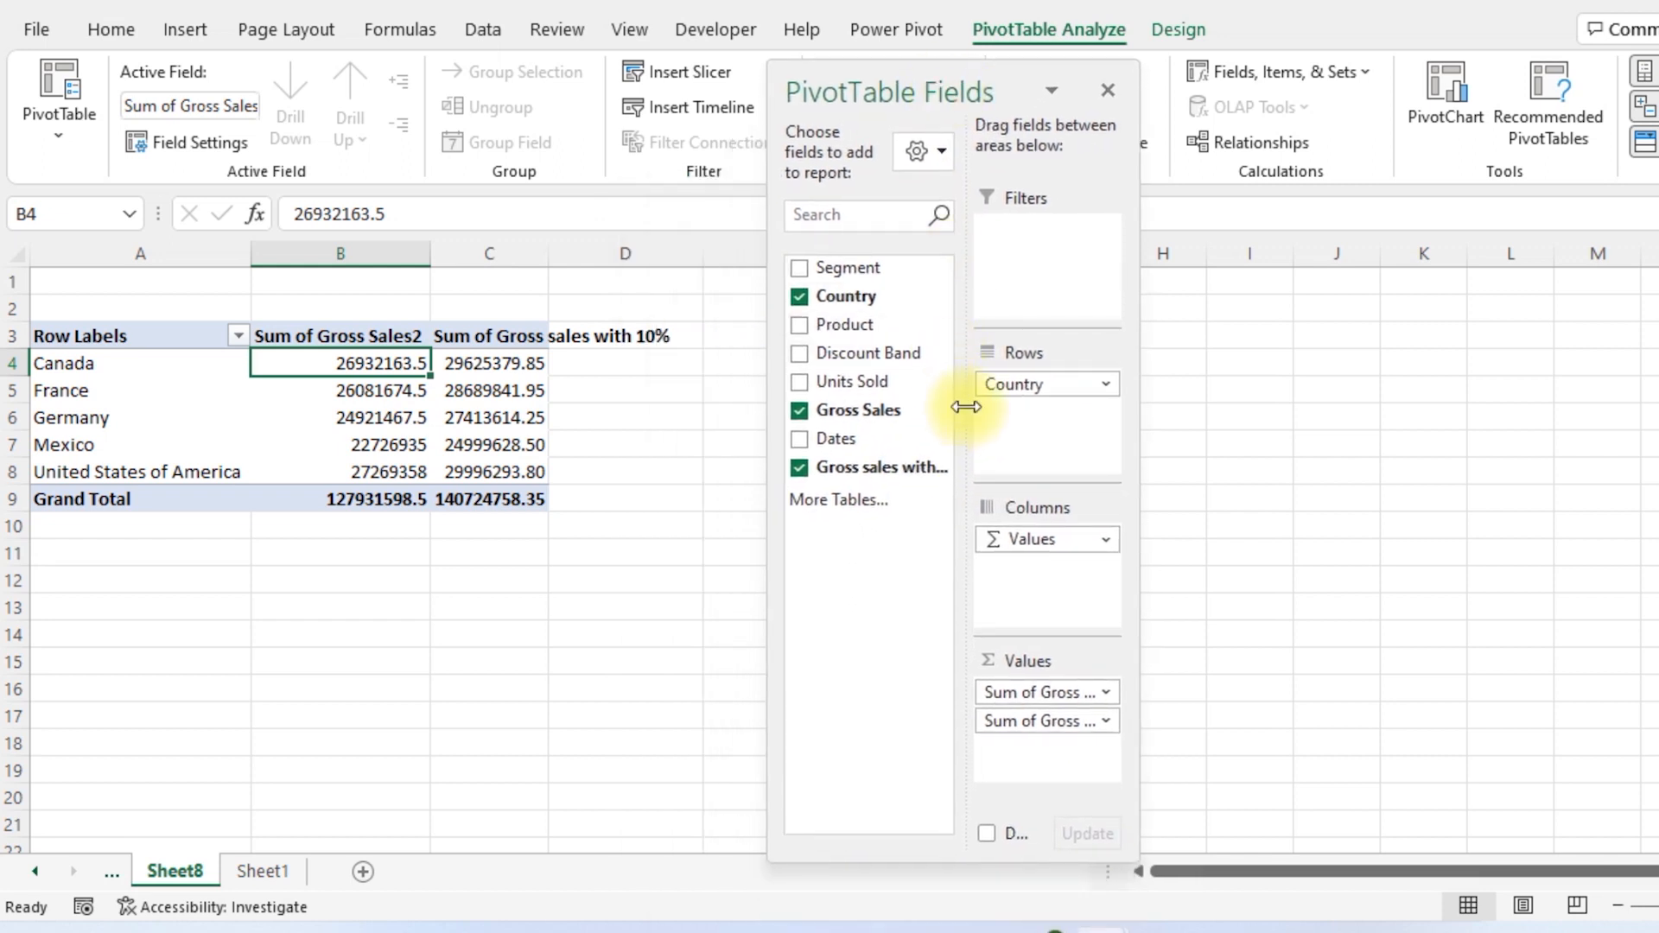
left_click_drag(1137, 427, 1271, 437)
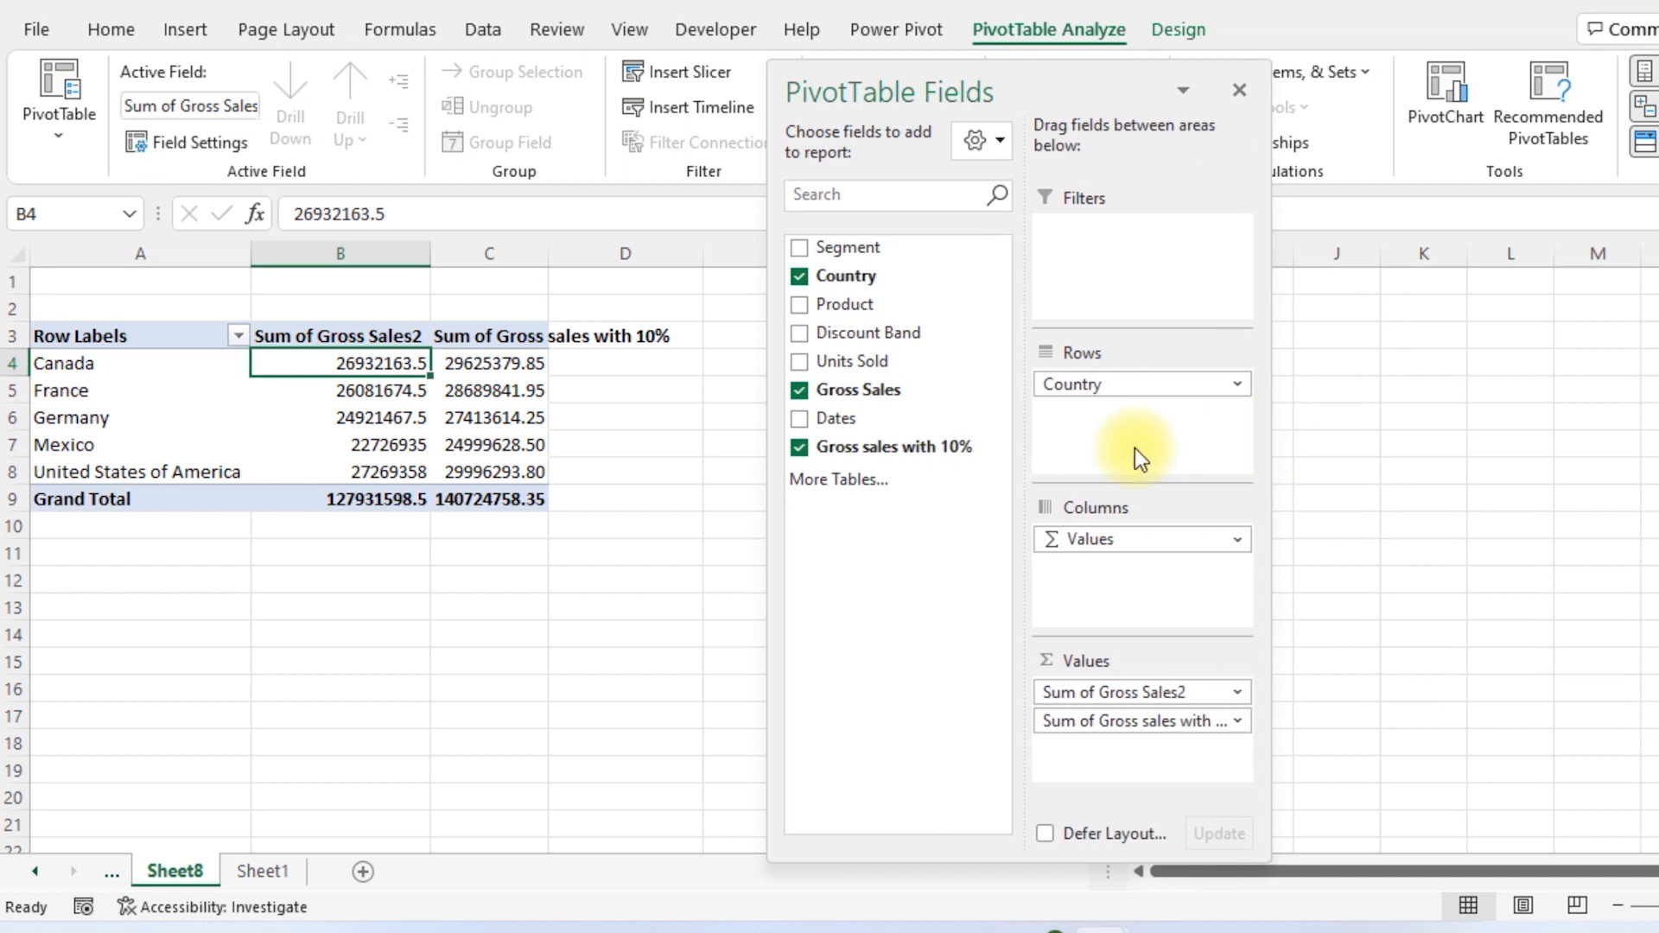
left_click(493, 363)
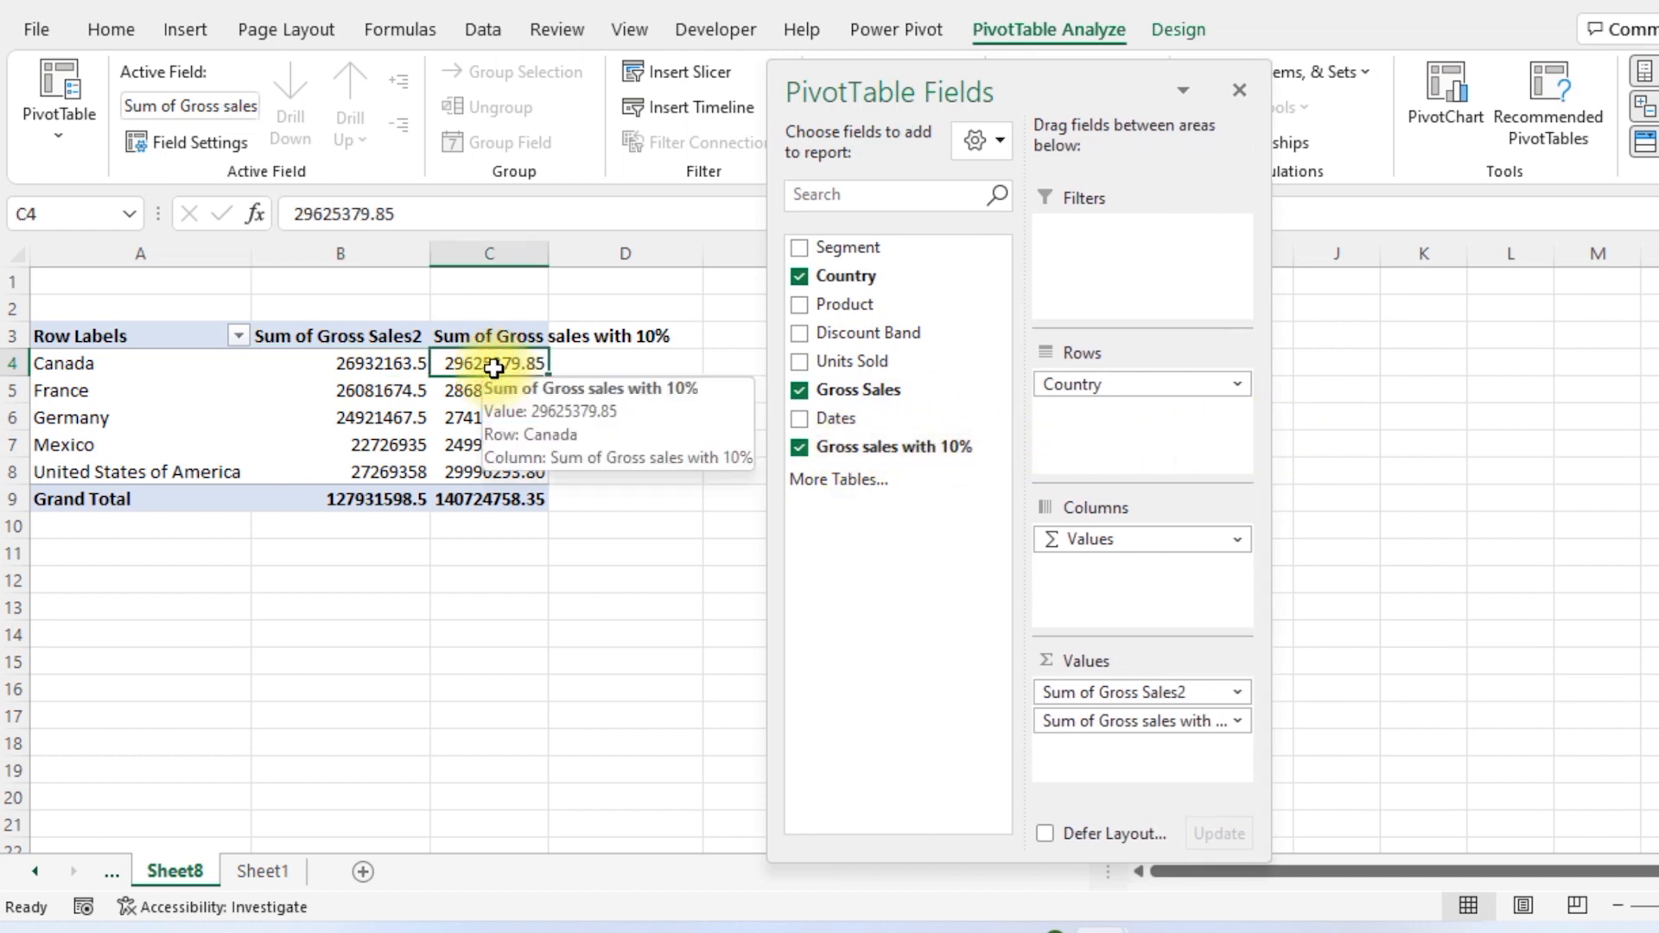
double_click(548, 254)
Compare Canada's Sum of Gross Sales2 value with its Sum of Gross sales with 10% value
left_click(360, 361)
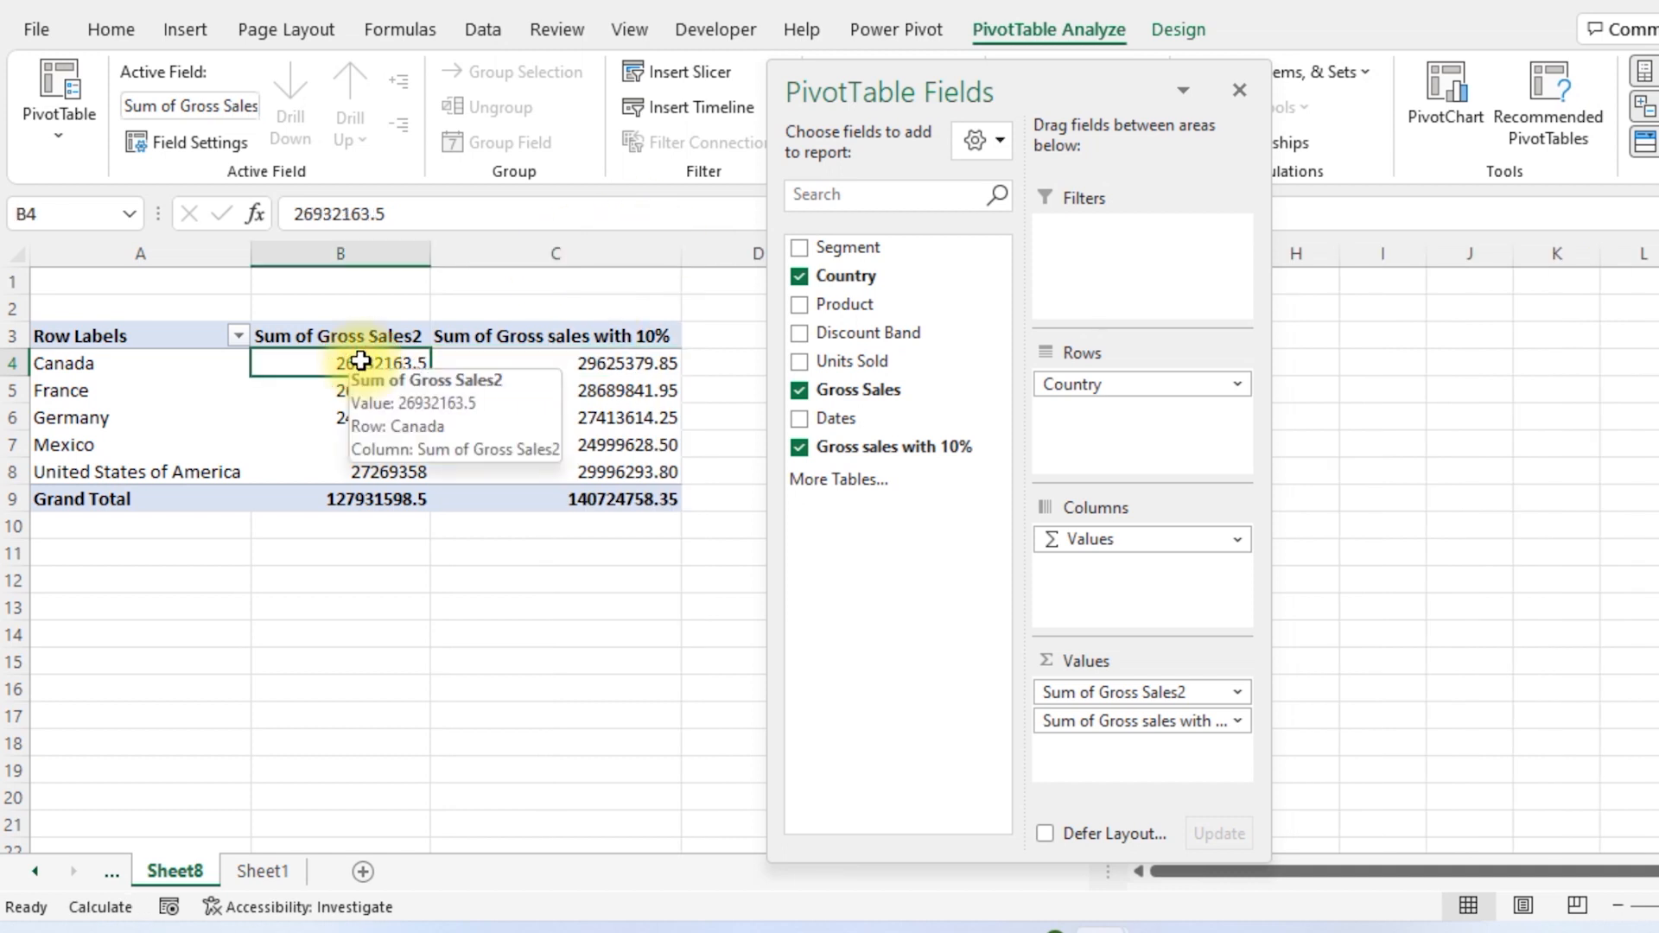
key("Right")
left_click(360, 362)
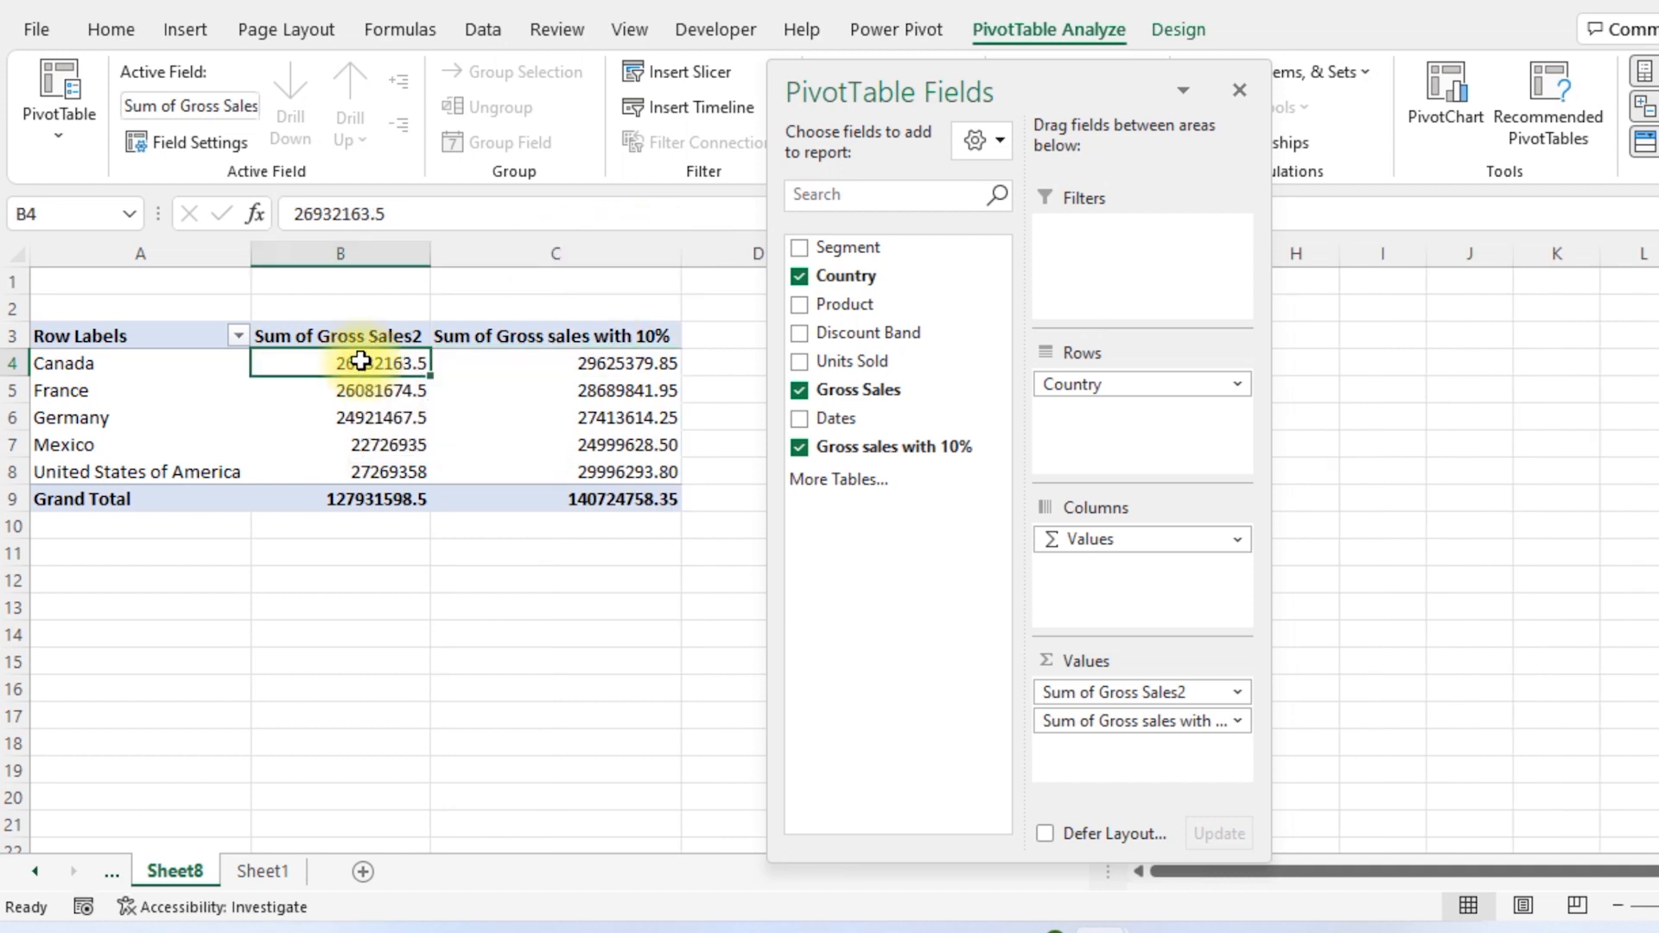
key("Right")
key("Down")
key("Down")
key("Up")
key("Up")
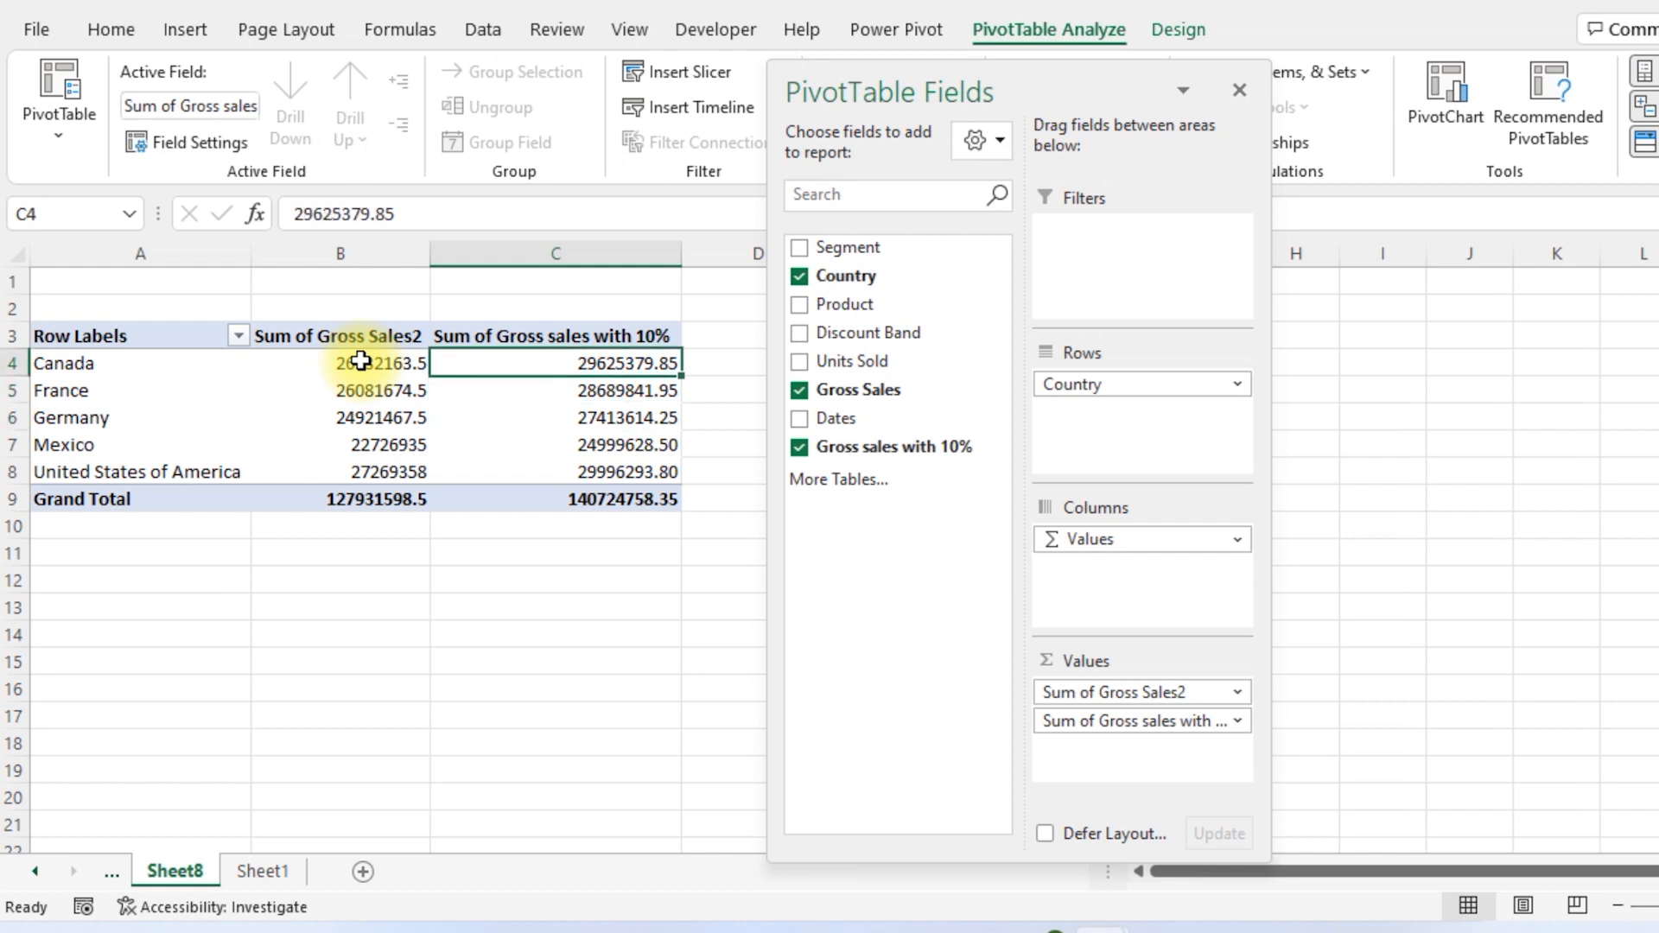
Calculate 10% of Canada's Sum of Gross Sales2 in cell B11 with a formula referencing the PivotTable value
left_click(360, 361)
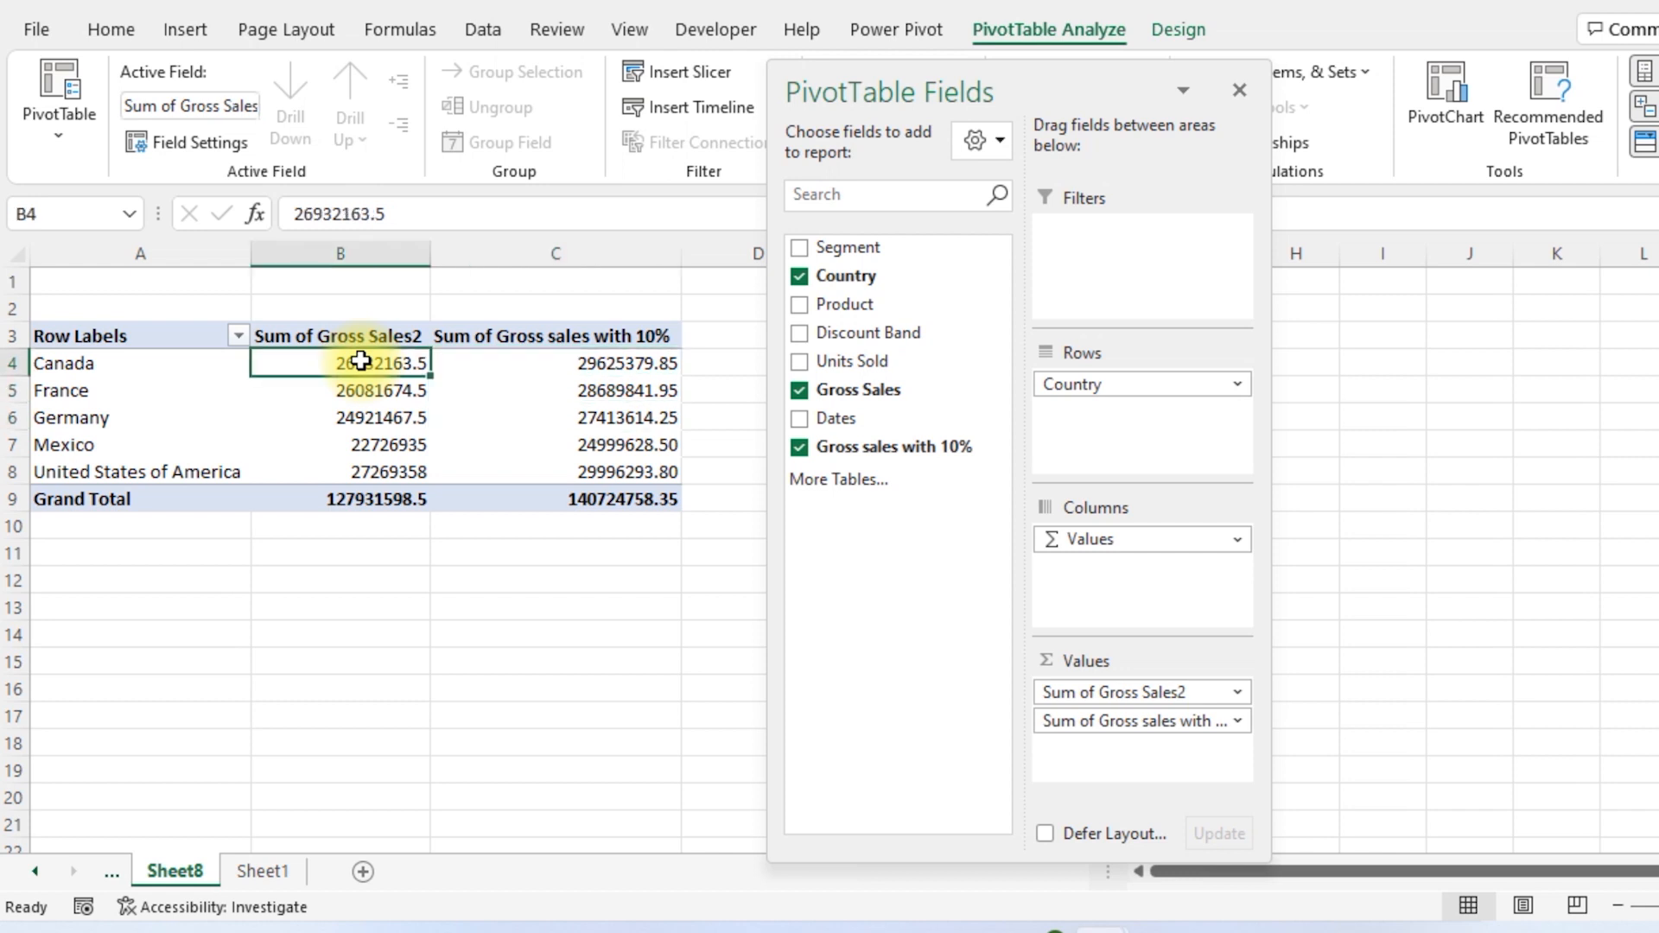
key("Down")
key("Down")
key("Down")
key("Down")
key("Down")
key("Down")
key("Down")
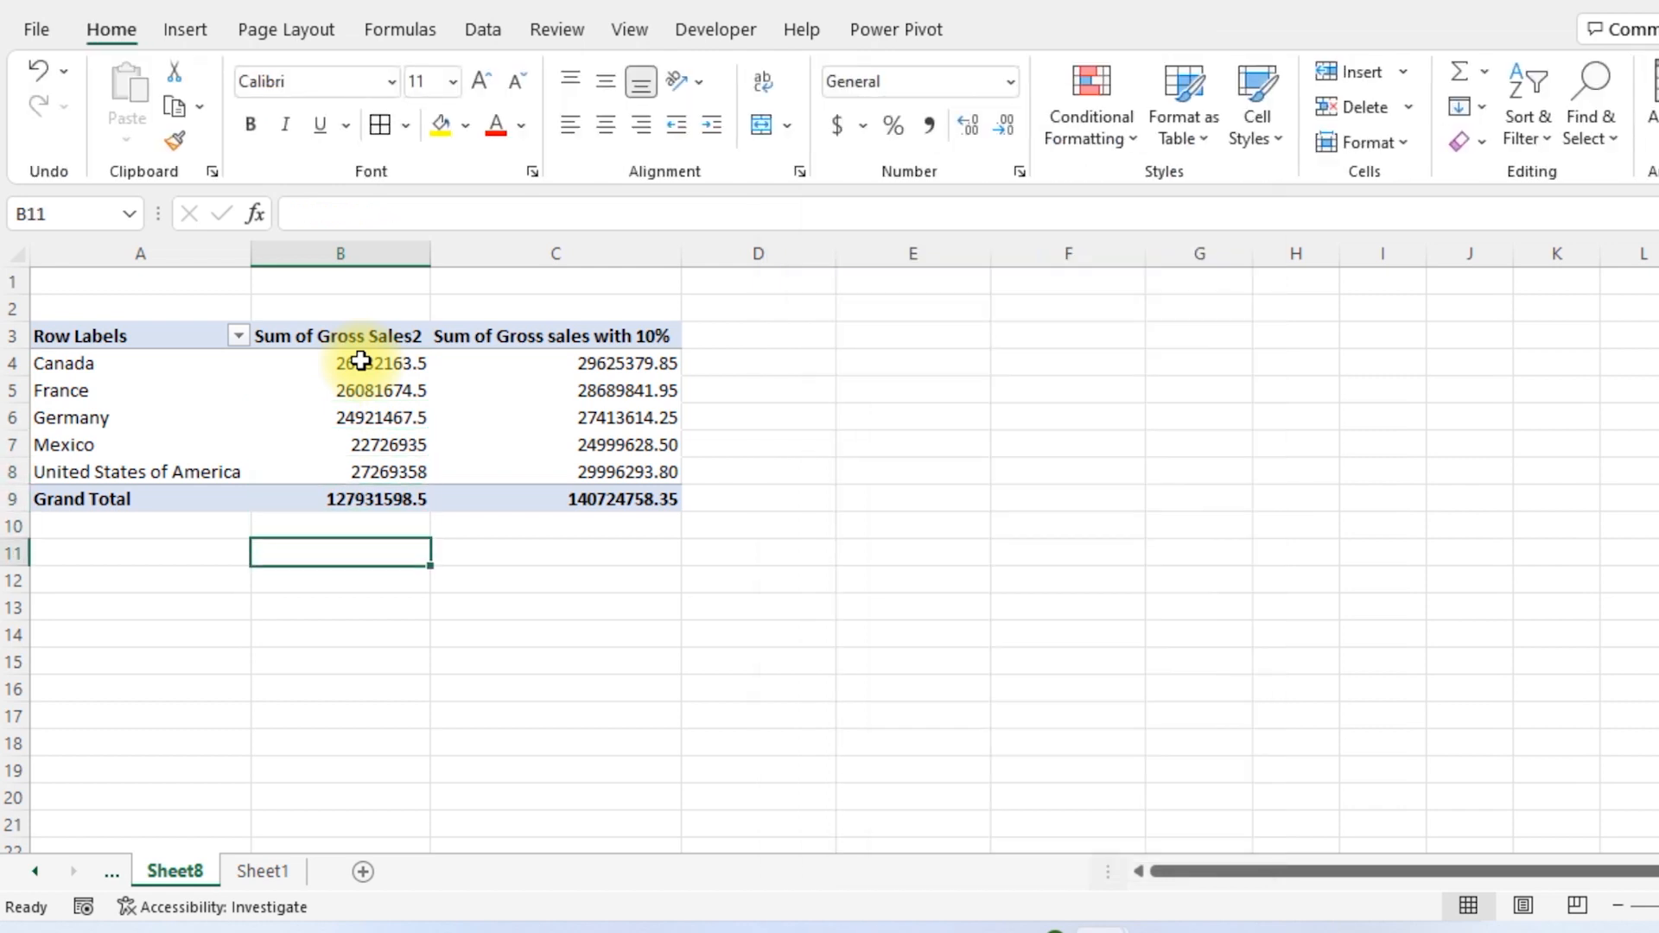
type("=")
key("Up")
key("Up")
key("Up")
key("Up")
key("Up")
key("Up")
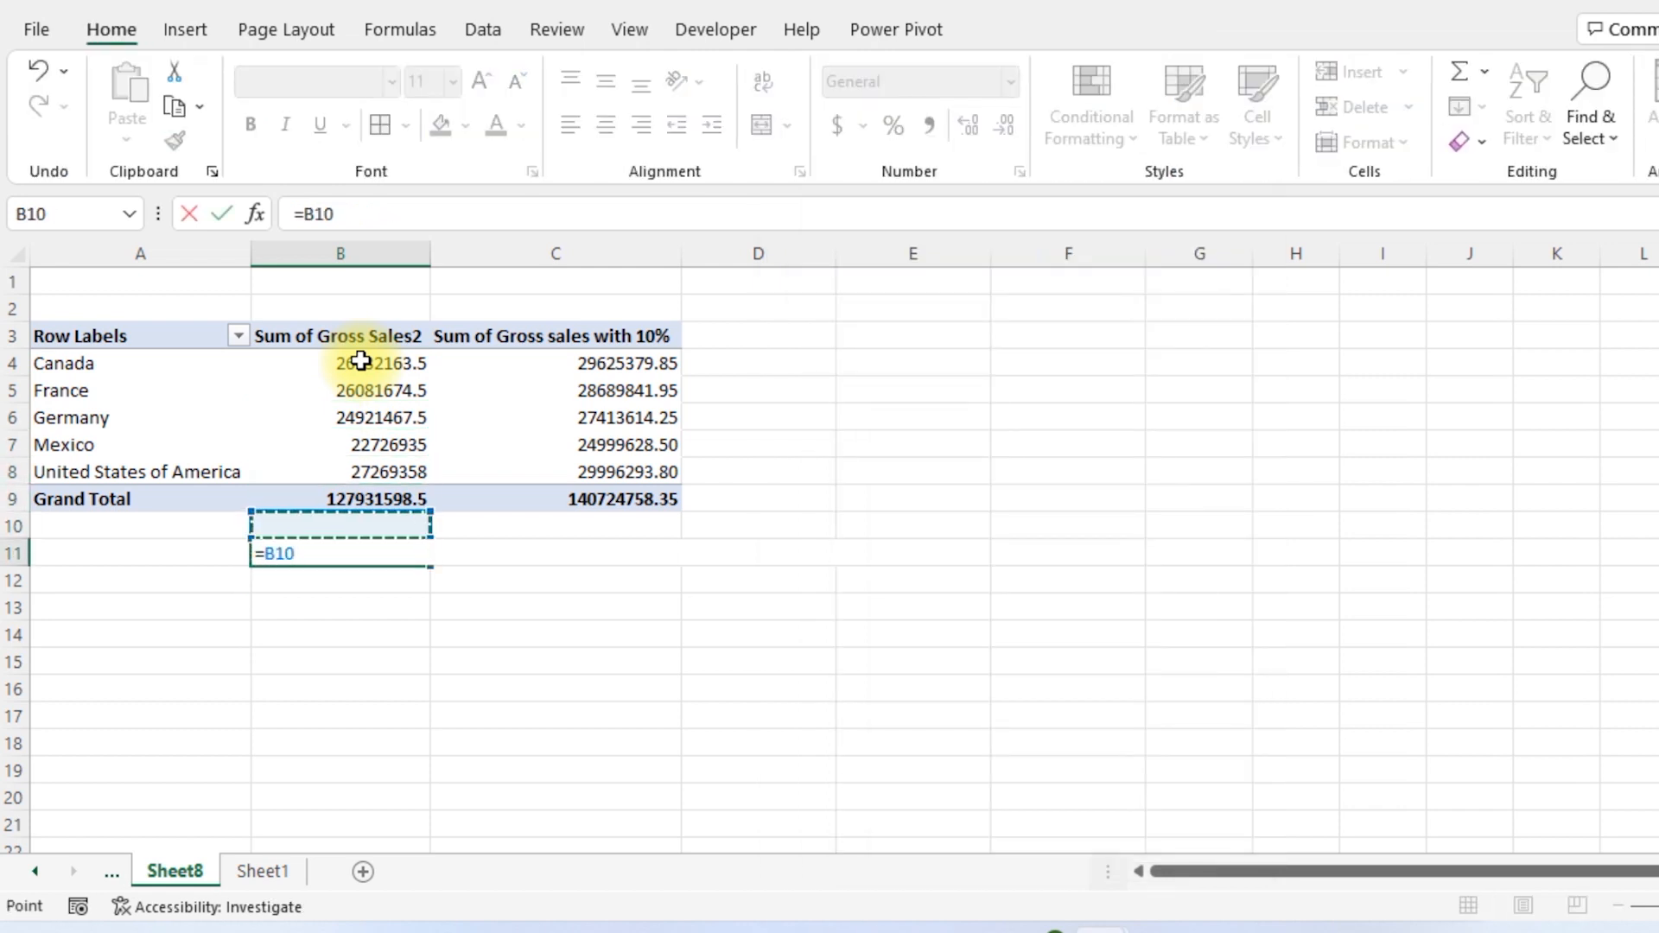
key("Up")
type("* 10%")
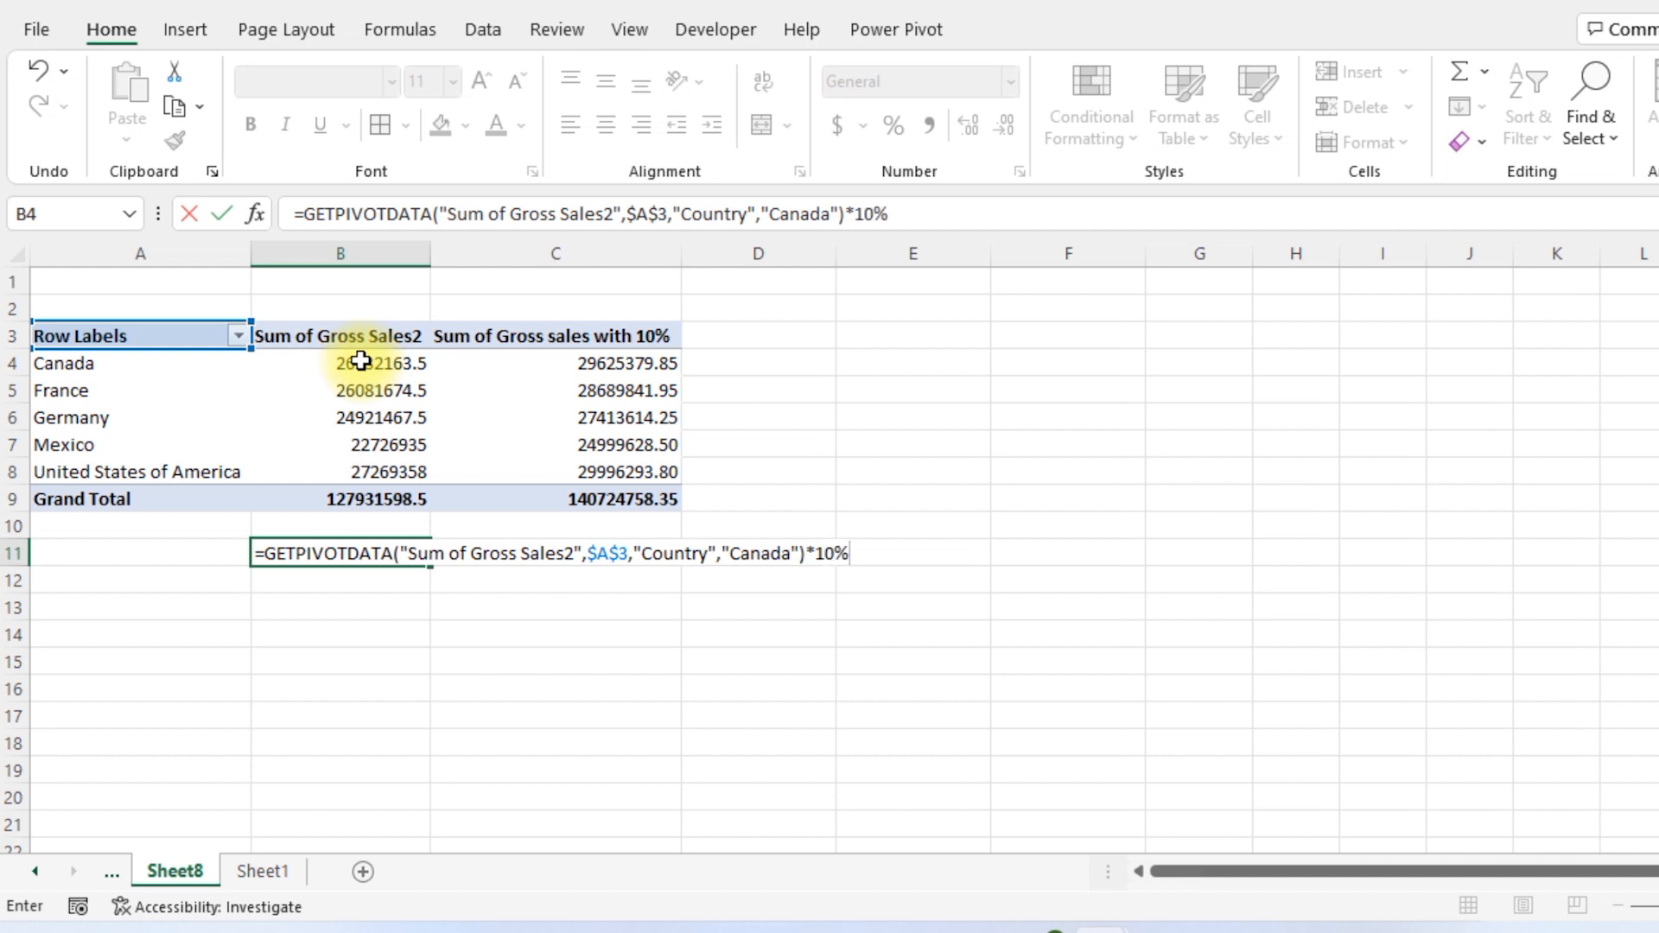
key("Return")
key("Up")
key("Down")
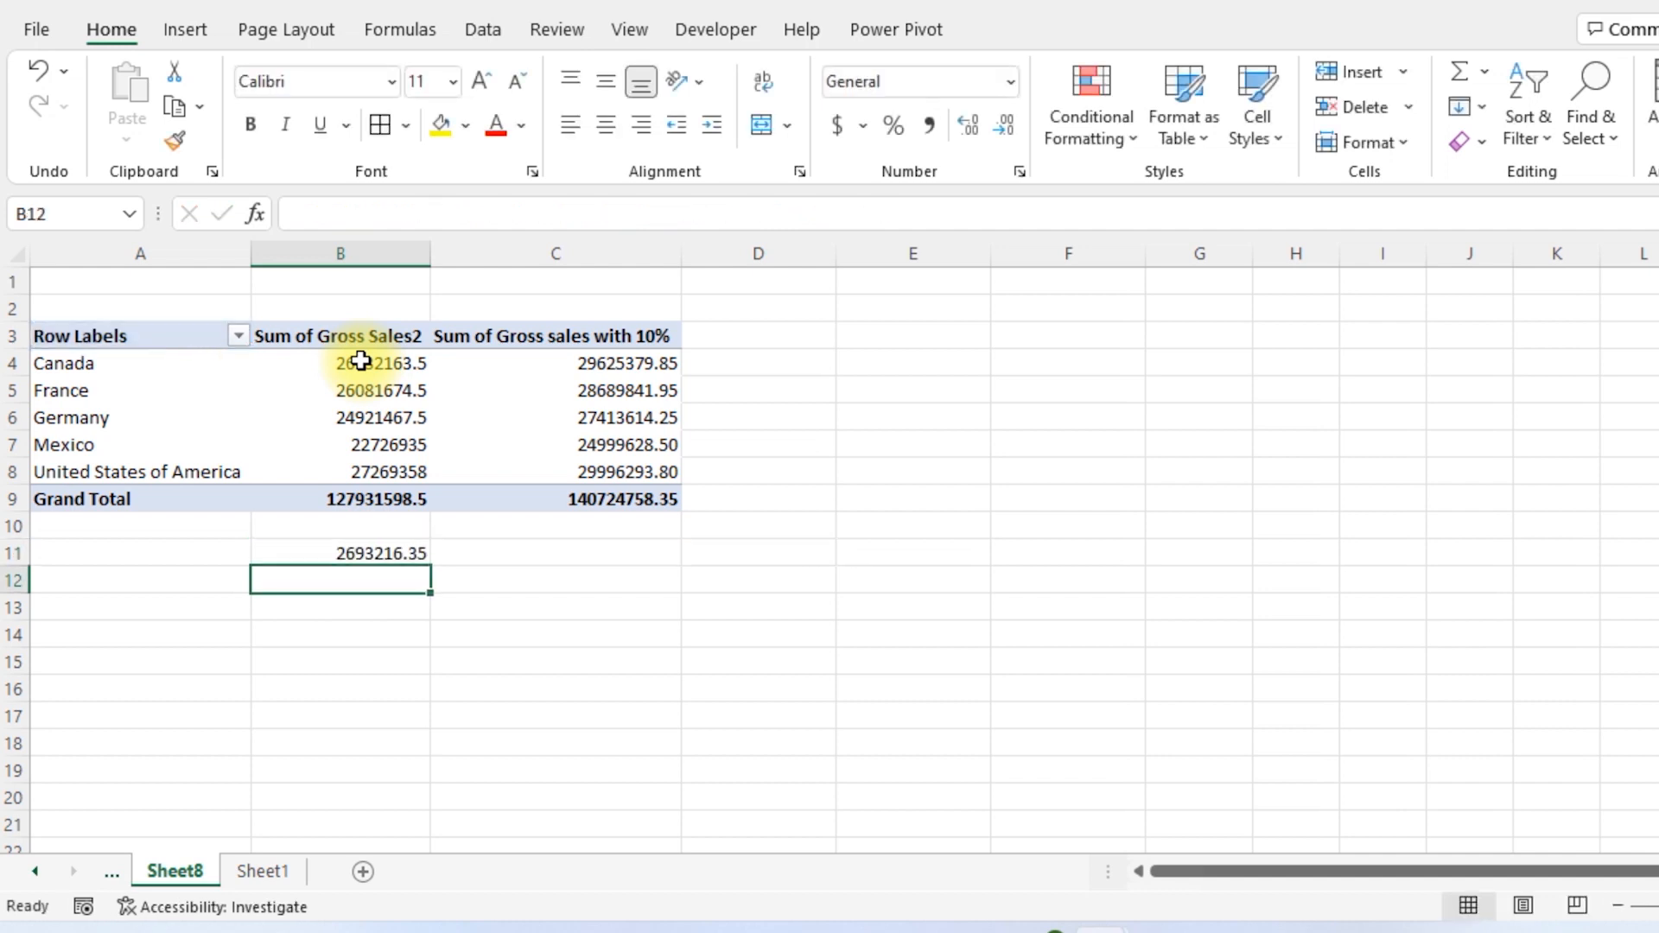
Add cell B11 to Canada's Sum of Gross Sales2 value with a SUM formula in cell B12
type("=sum")
key("Tab")
key("Up")
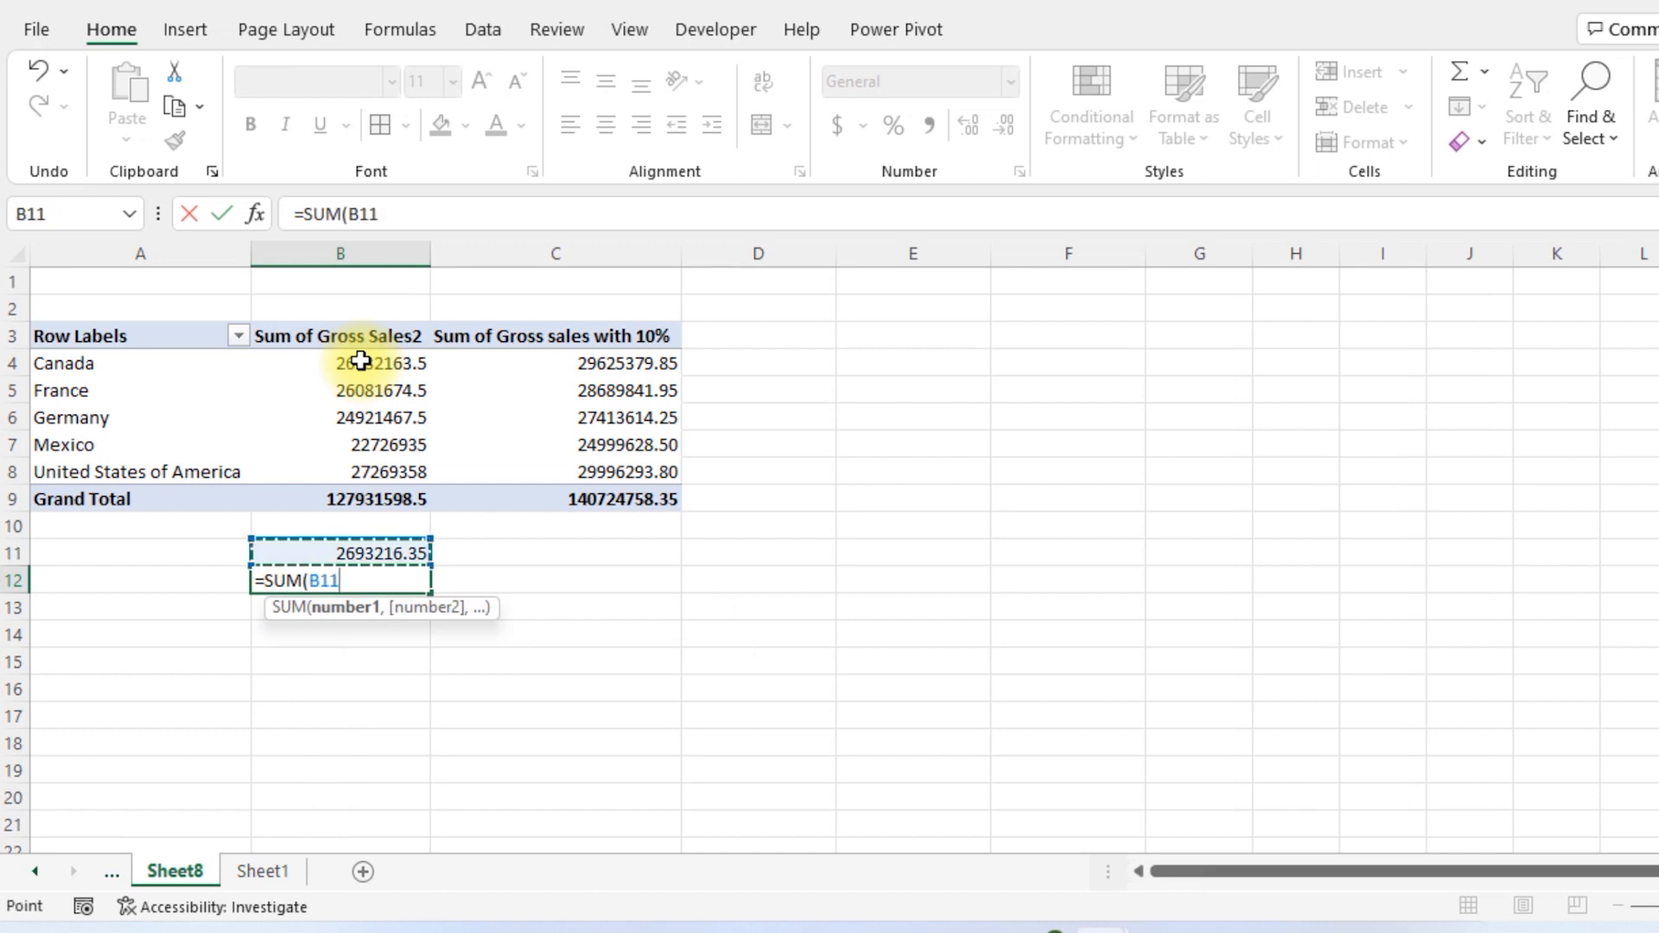
type(",")
key("Up")
key("Up")
key("Up")
key("Up")
key("Up")
key("Up")
key("Up")
key("Up")
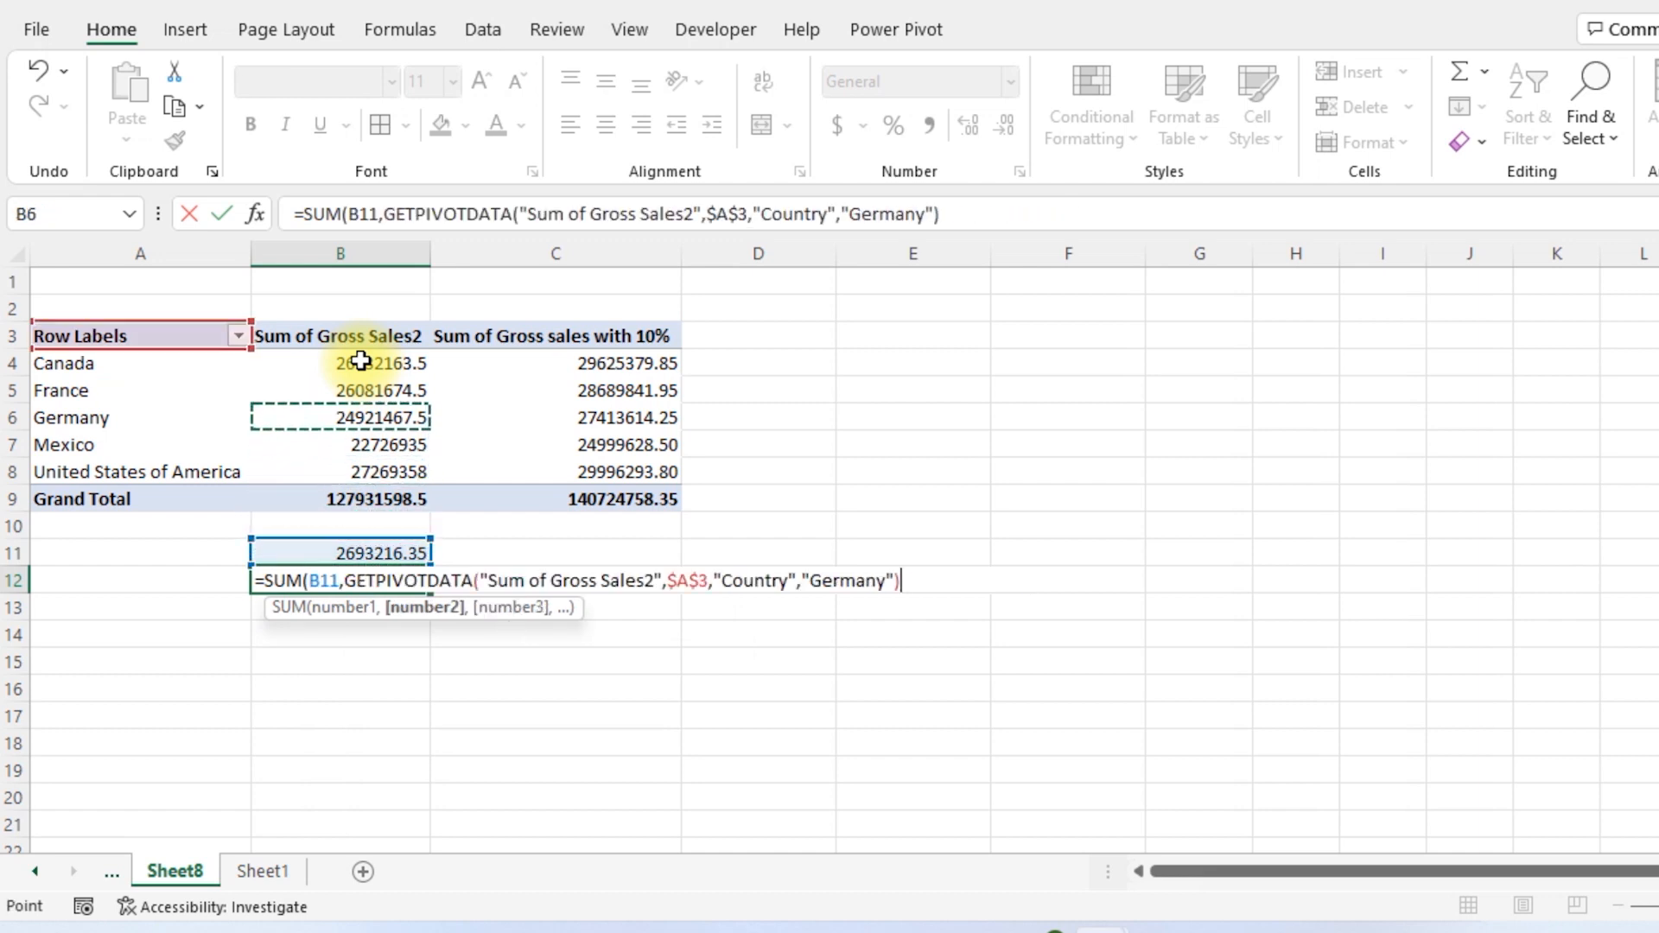
key("Return")
key("Return")
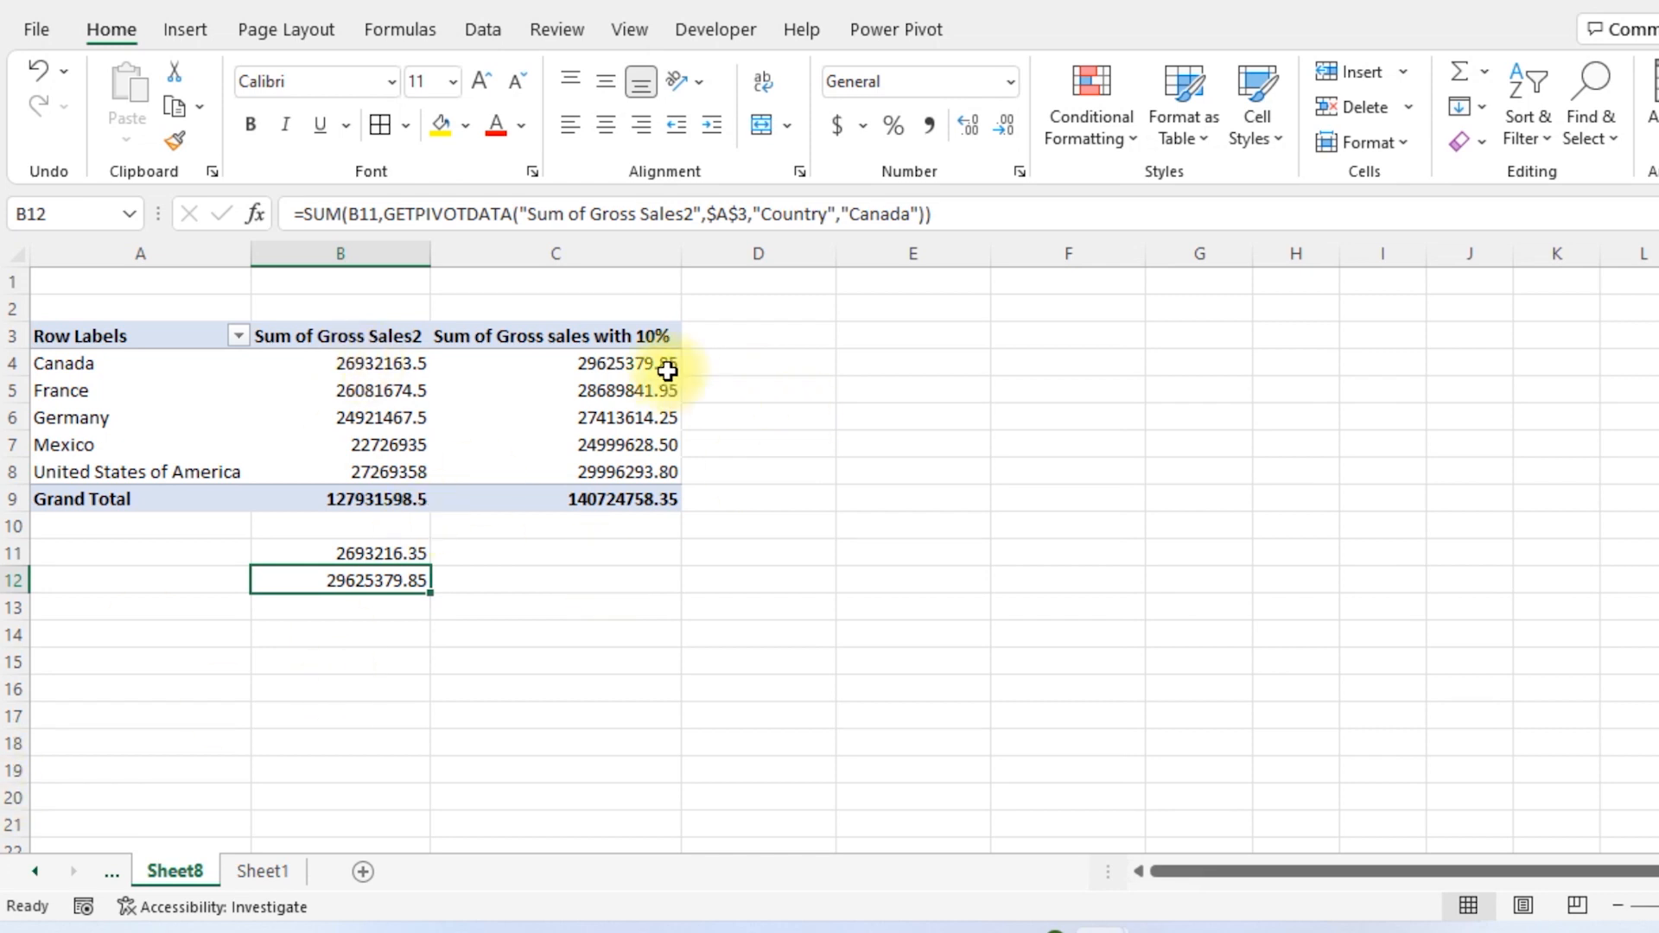
Compare the manual result in cell B12 with Canada's Sum of Gross sales with 10% value
left_click(636, 362)
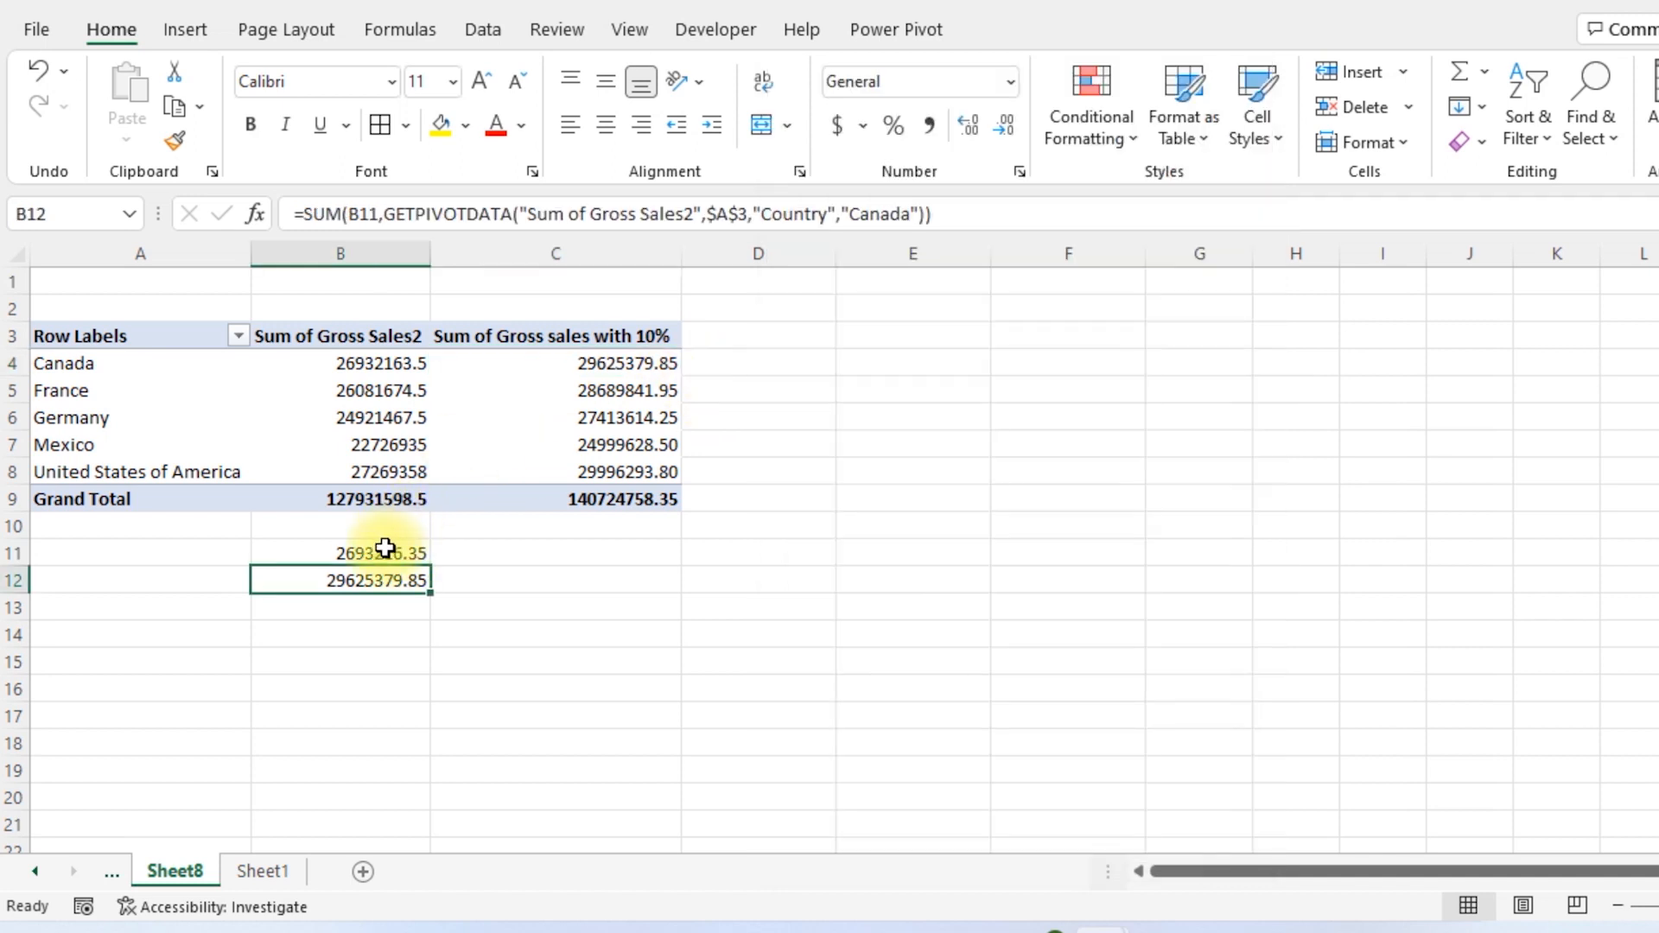
left_click(387, 553)
left_click(384, 580)
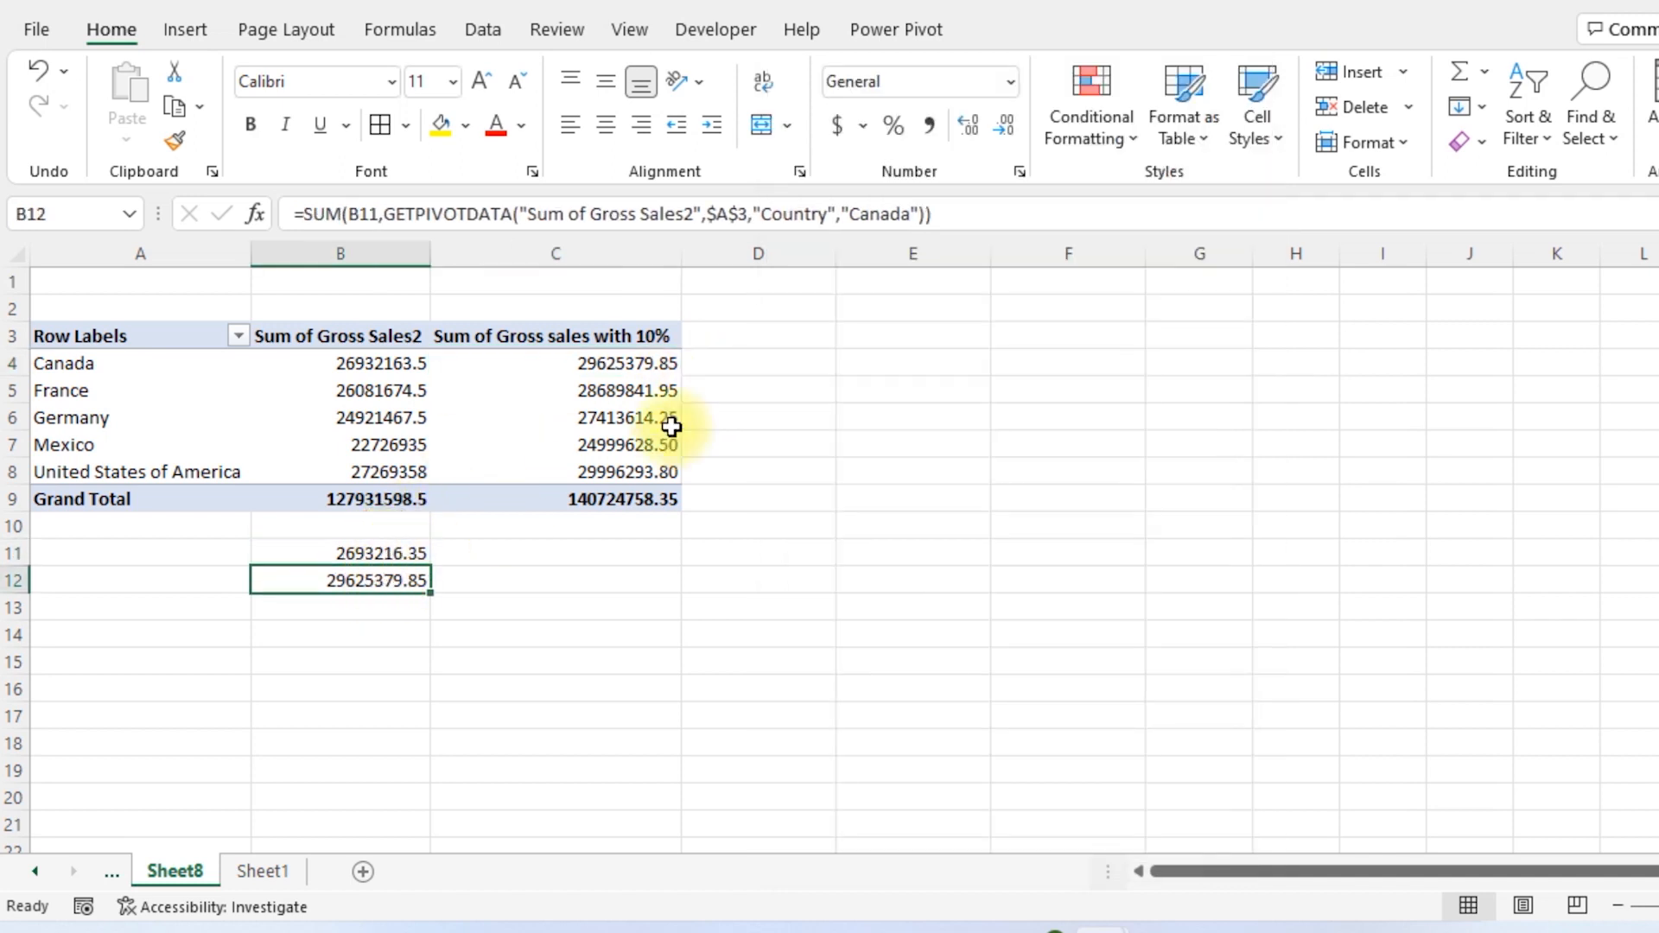
left_click(617, 385)
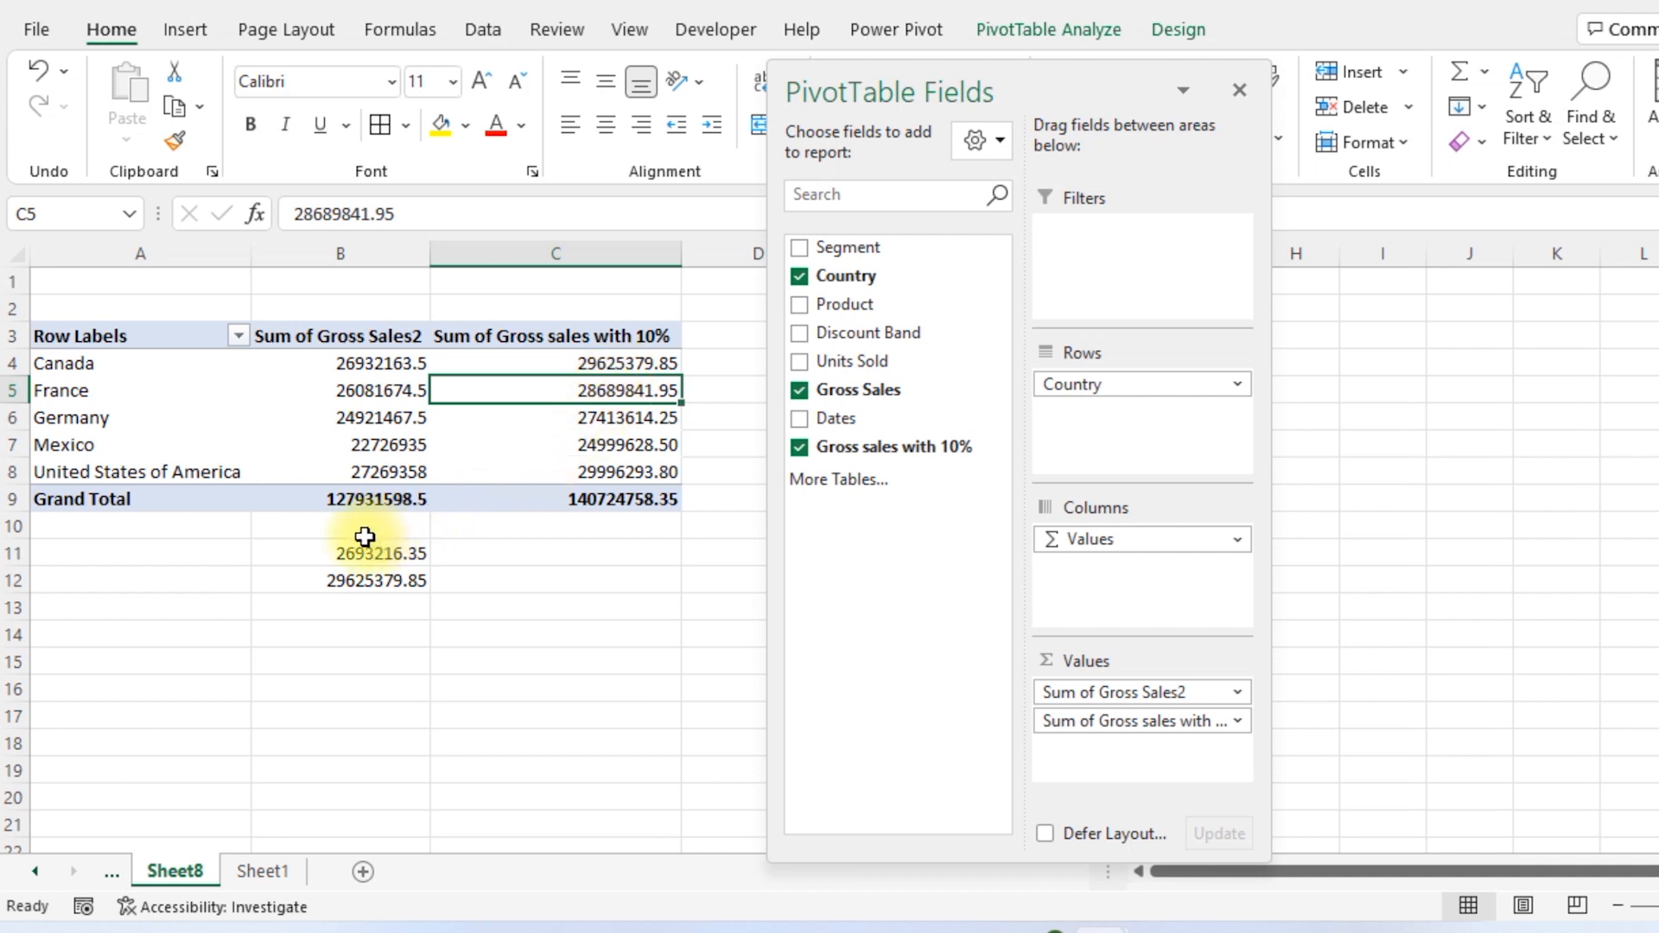
Clear the manual check calculations from cells B11:B13 below the PivotTable
left_click(310, 551)
key("shift+Down")
key("shift+Down")
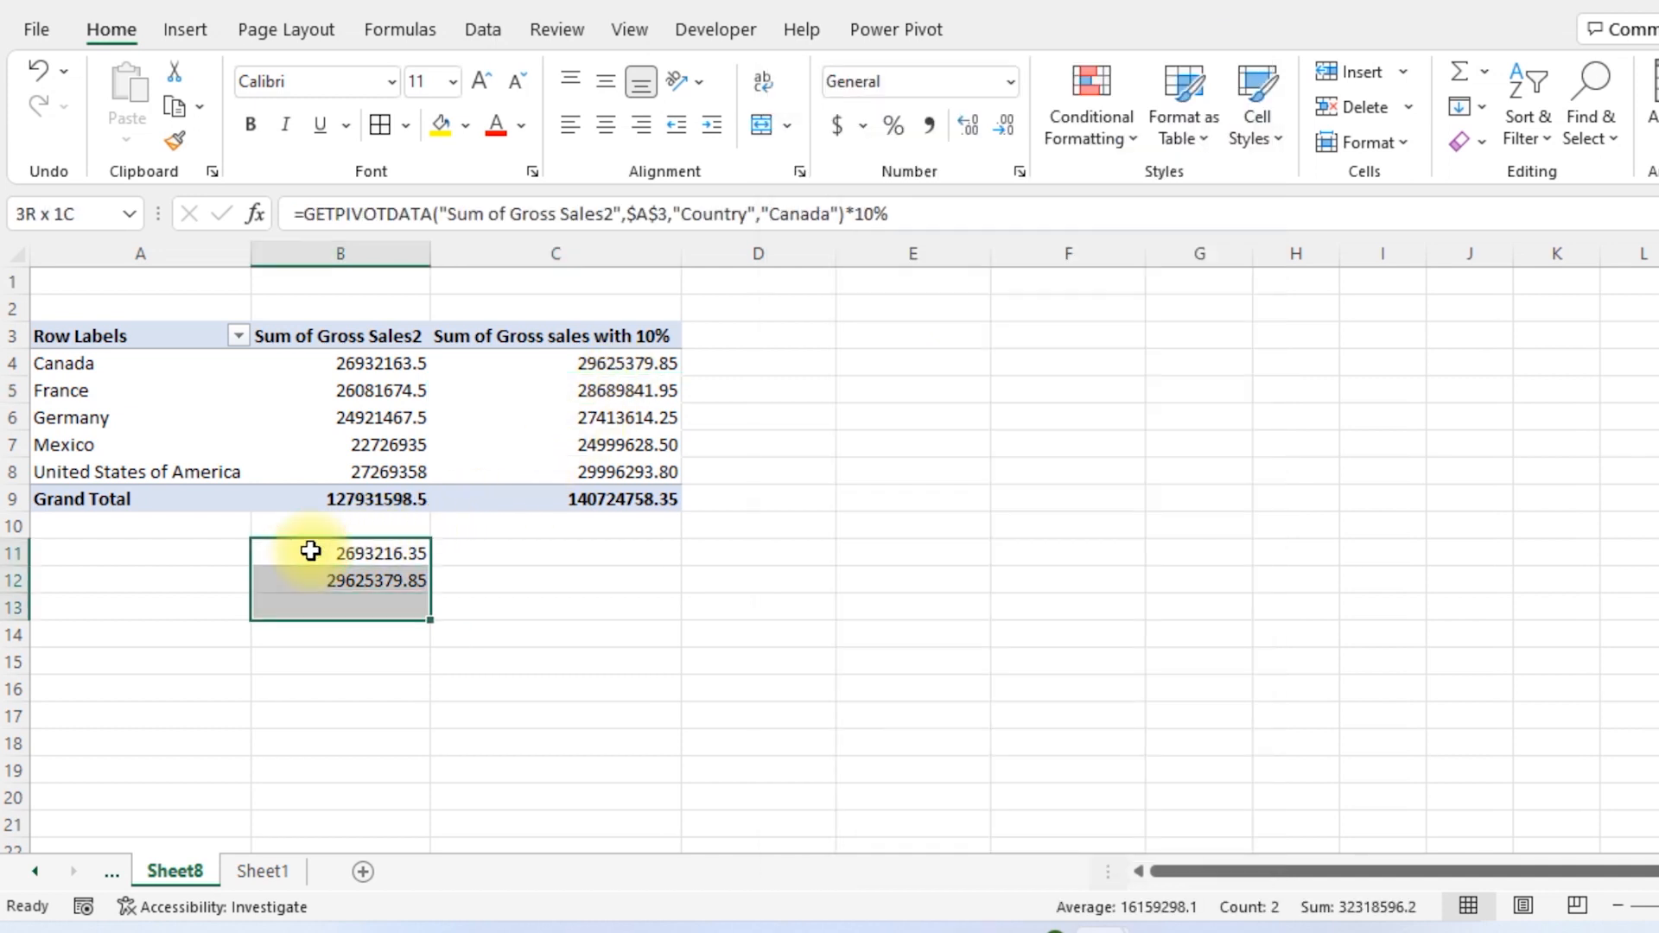
key("Delete")
Start a new calculated field for the PivotTable and name it Lakh
key("Up")
key("Up")
key("Up")
key("Up")
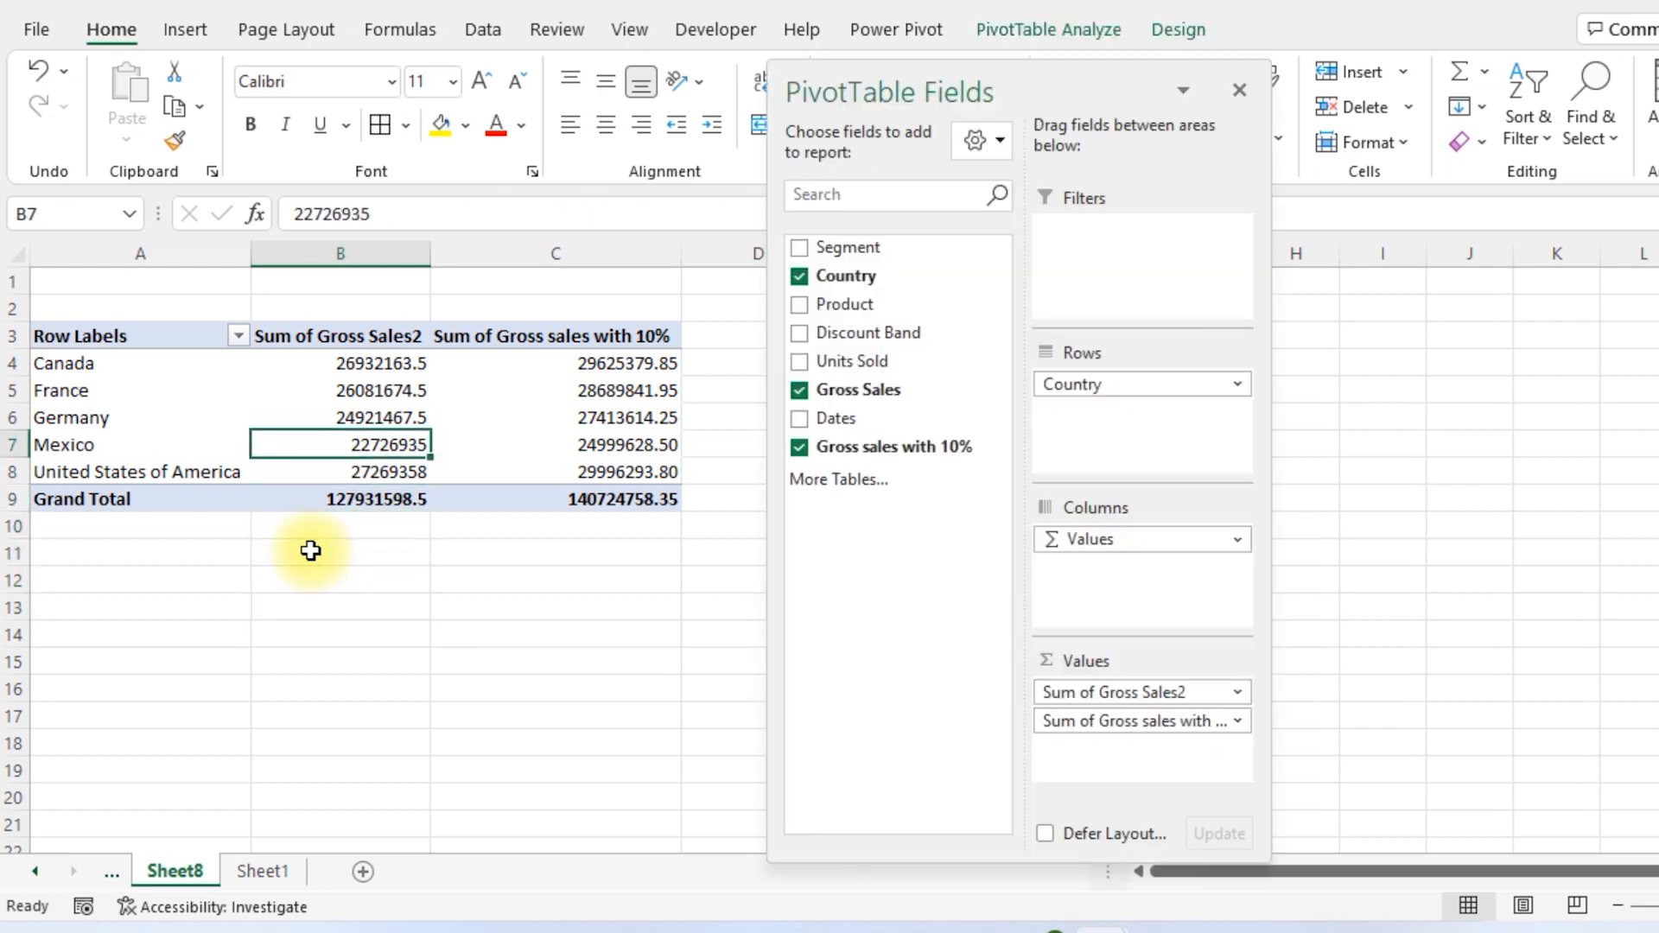
left_click(1051, 28)
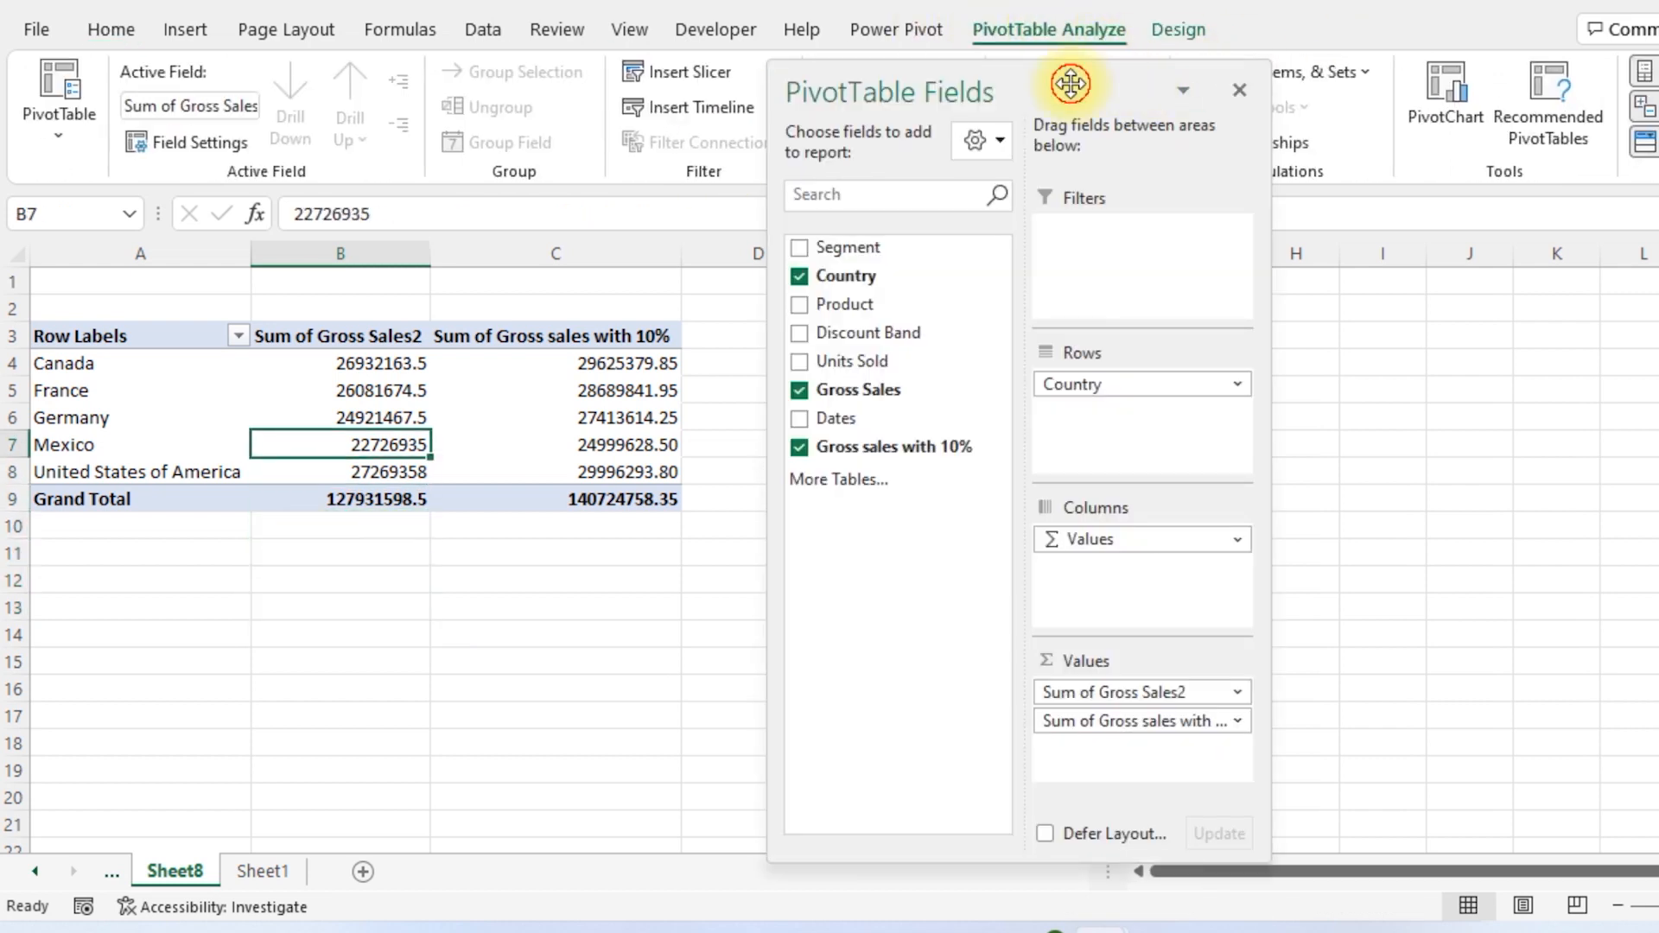
left_click_drag(1069, 83, 1084, 289)
left_click(1362, 71)
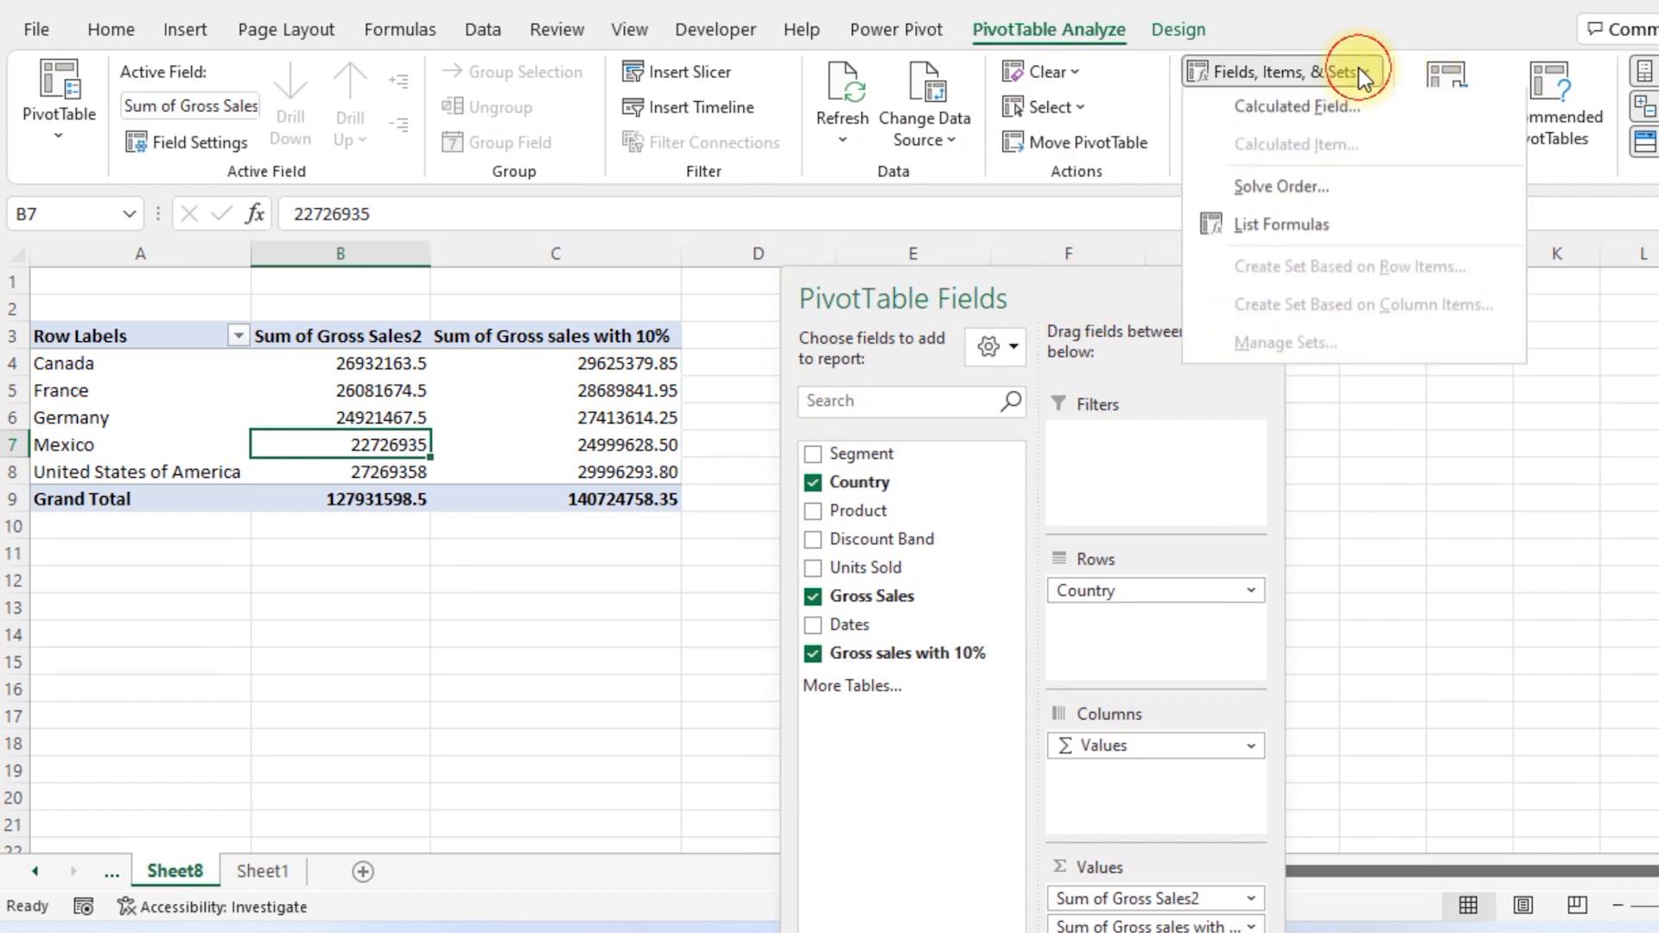
left_click(1322, 111)
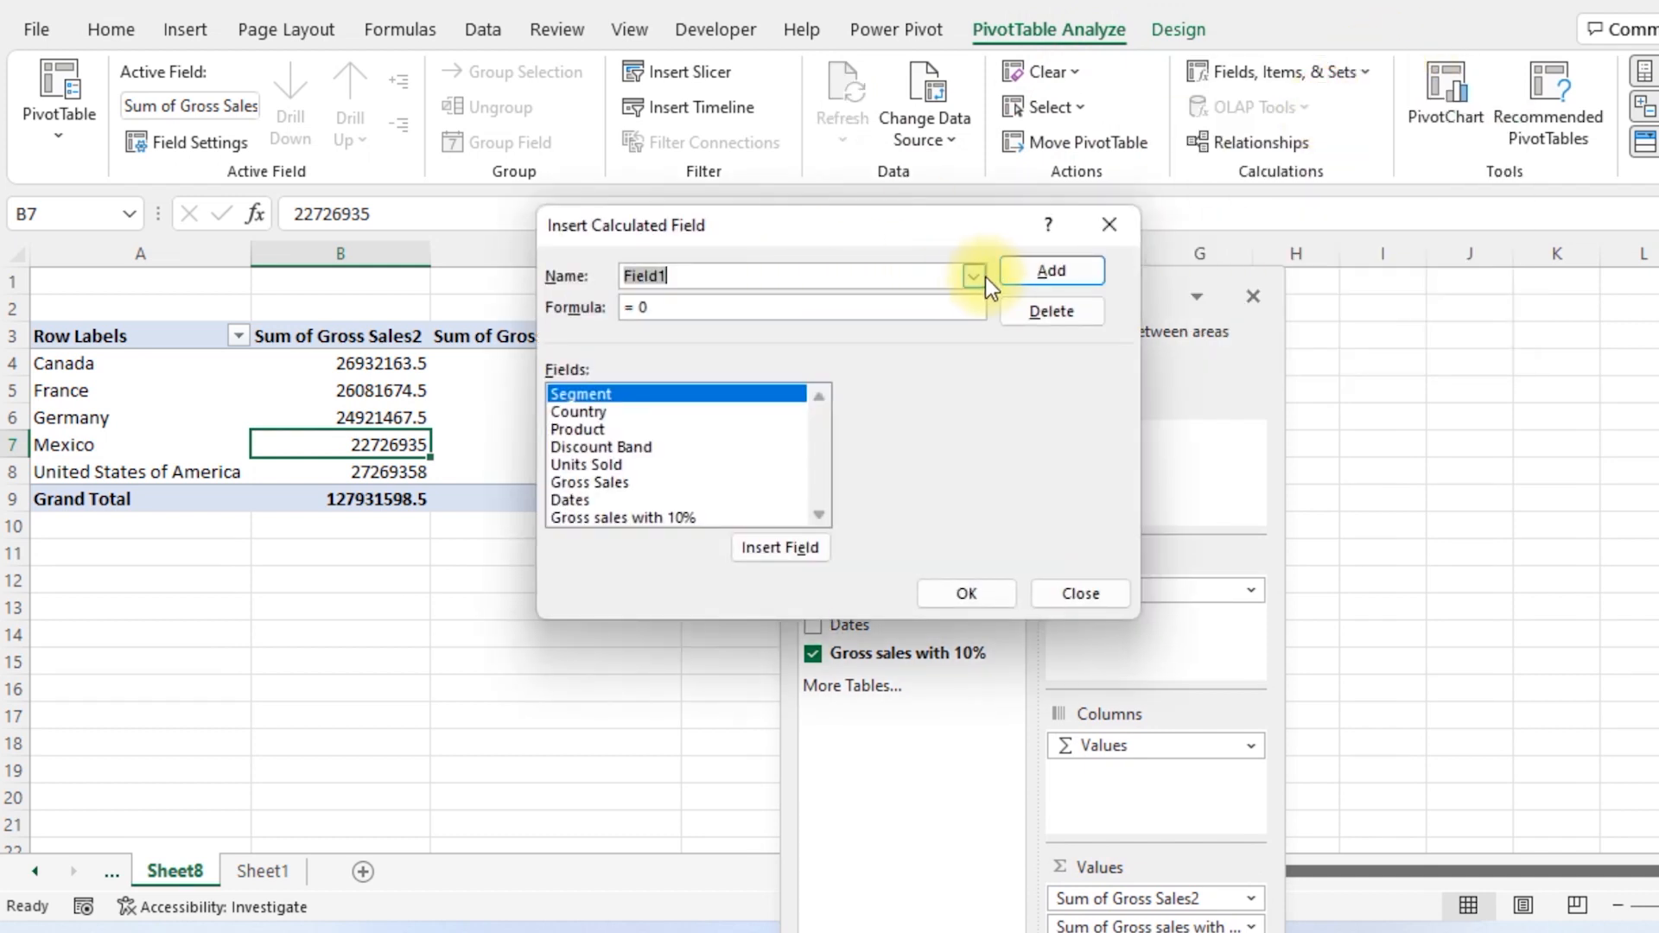
key("BackSpace")
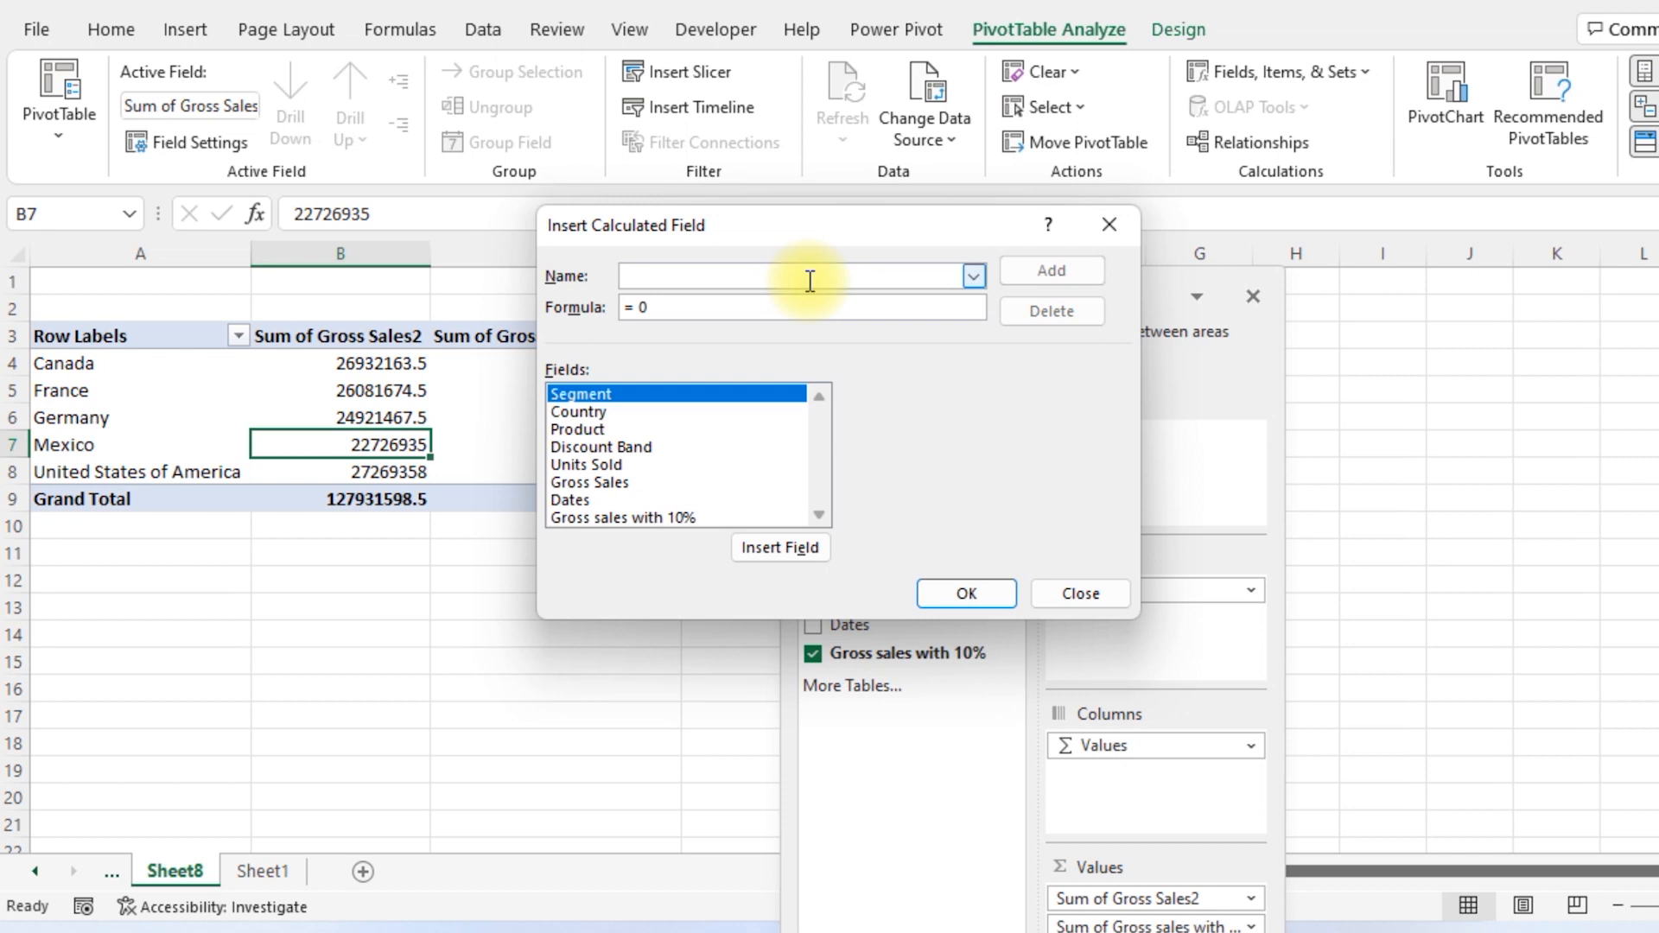
type("Lakh")
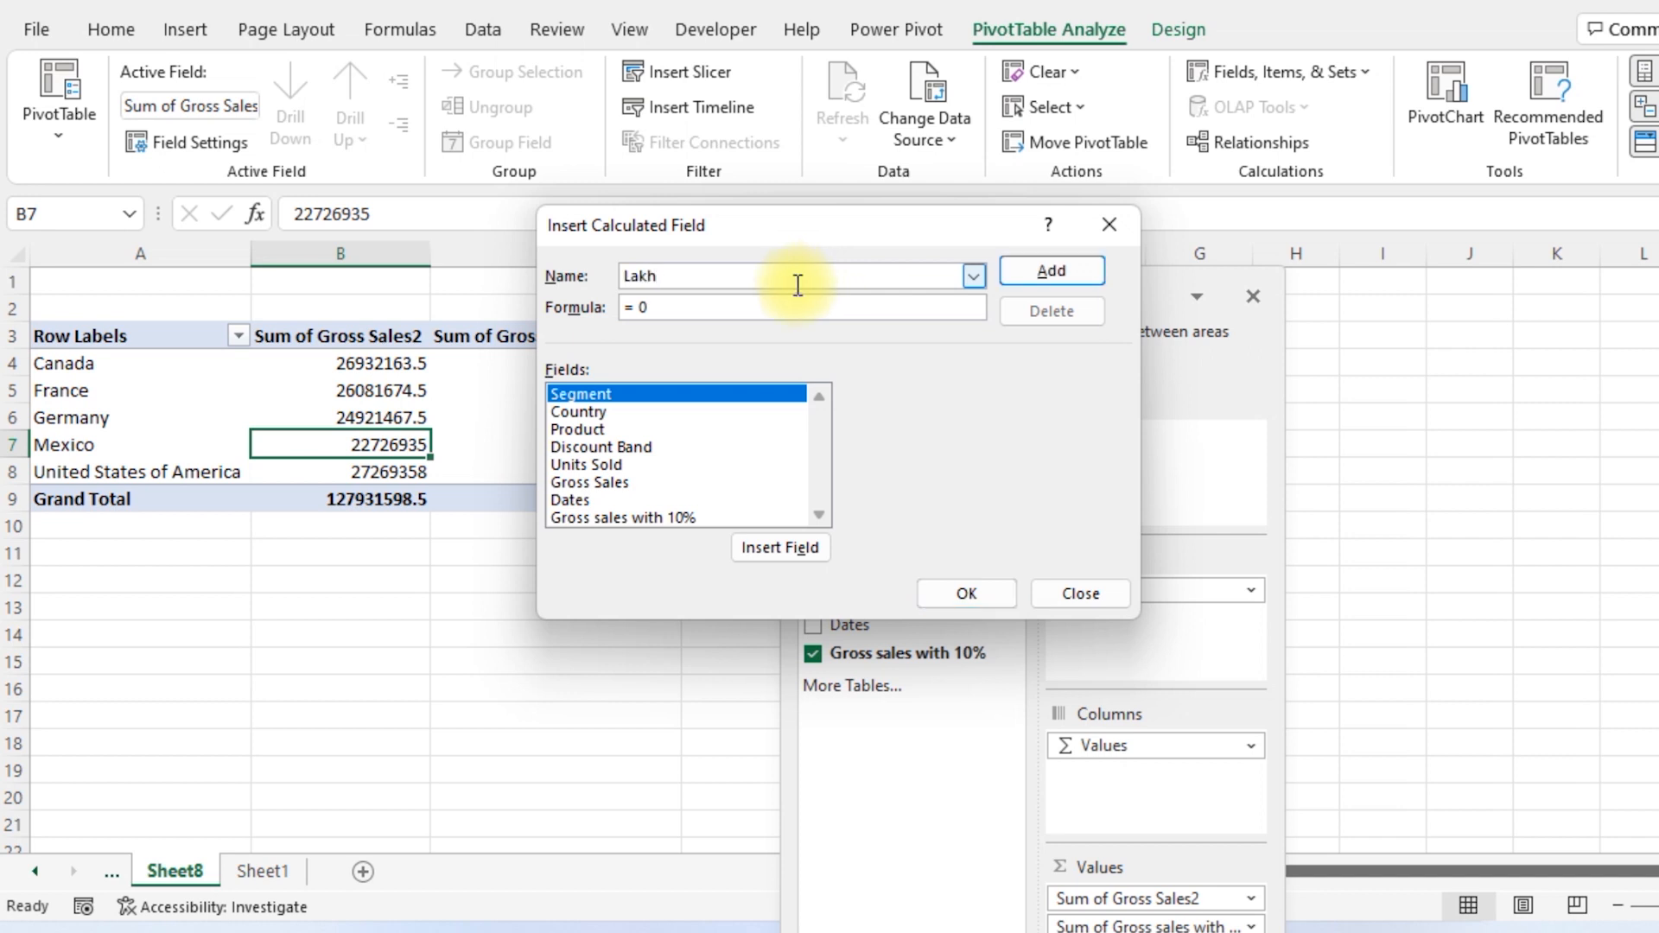
Give the Lakh calculated field the formula ='Gross Sales'/100000 and add it to the PivotTable
left_click(700, 309)
key("BackSpace")
key("BackSpace")
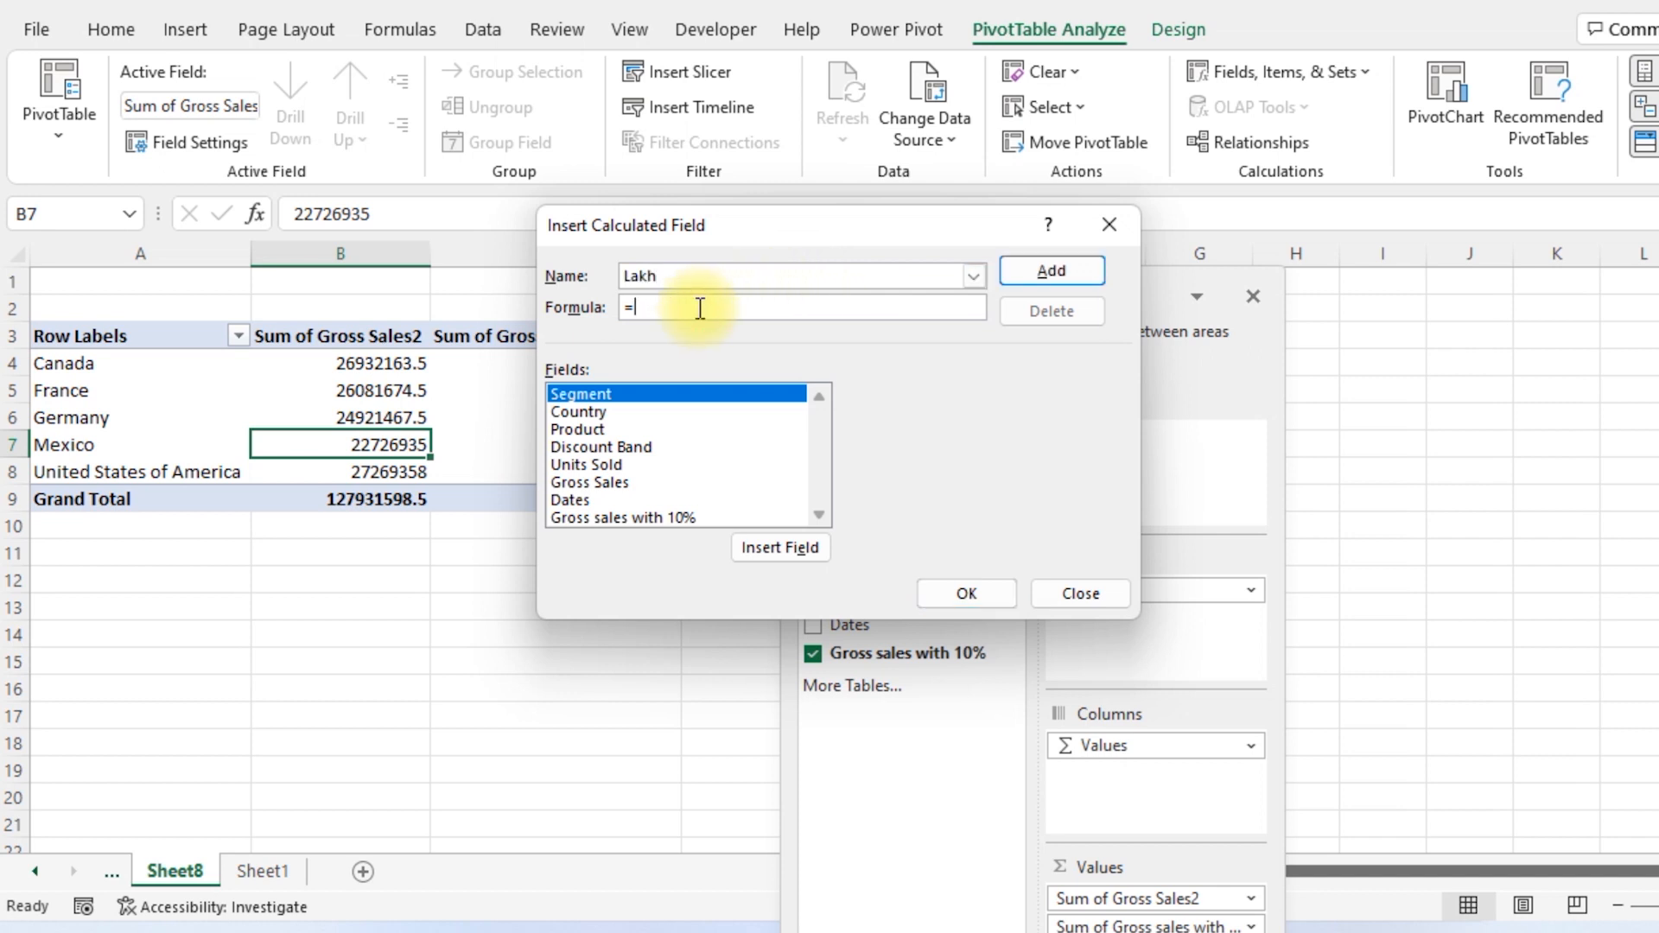
left_click(598, 486)
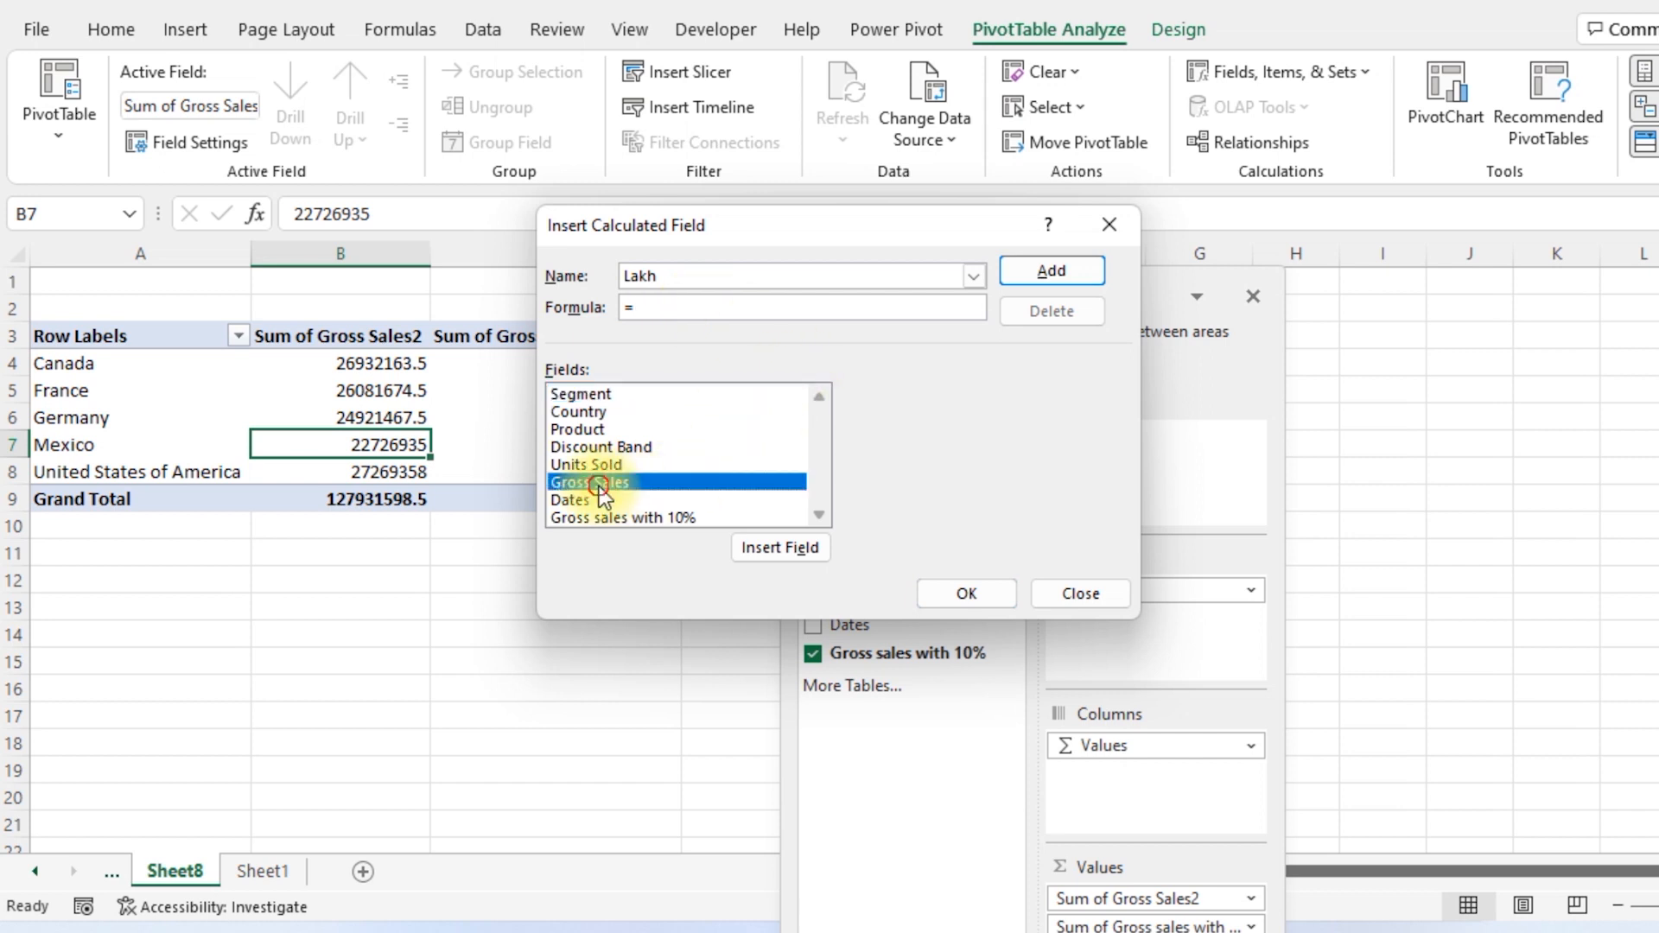
double_click(599, 486)
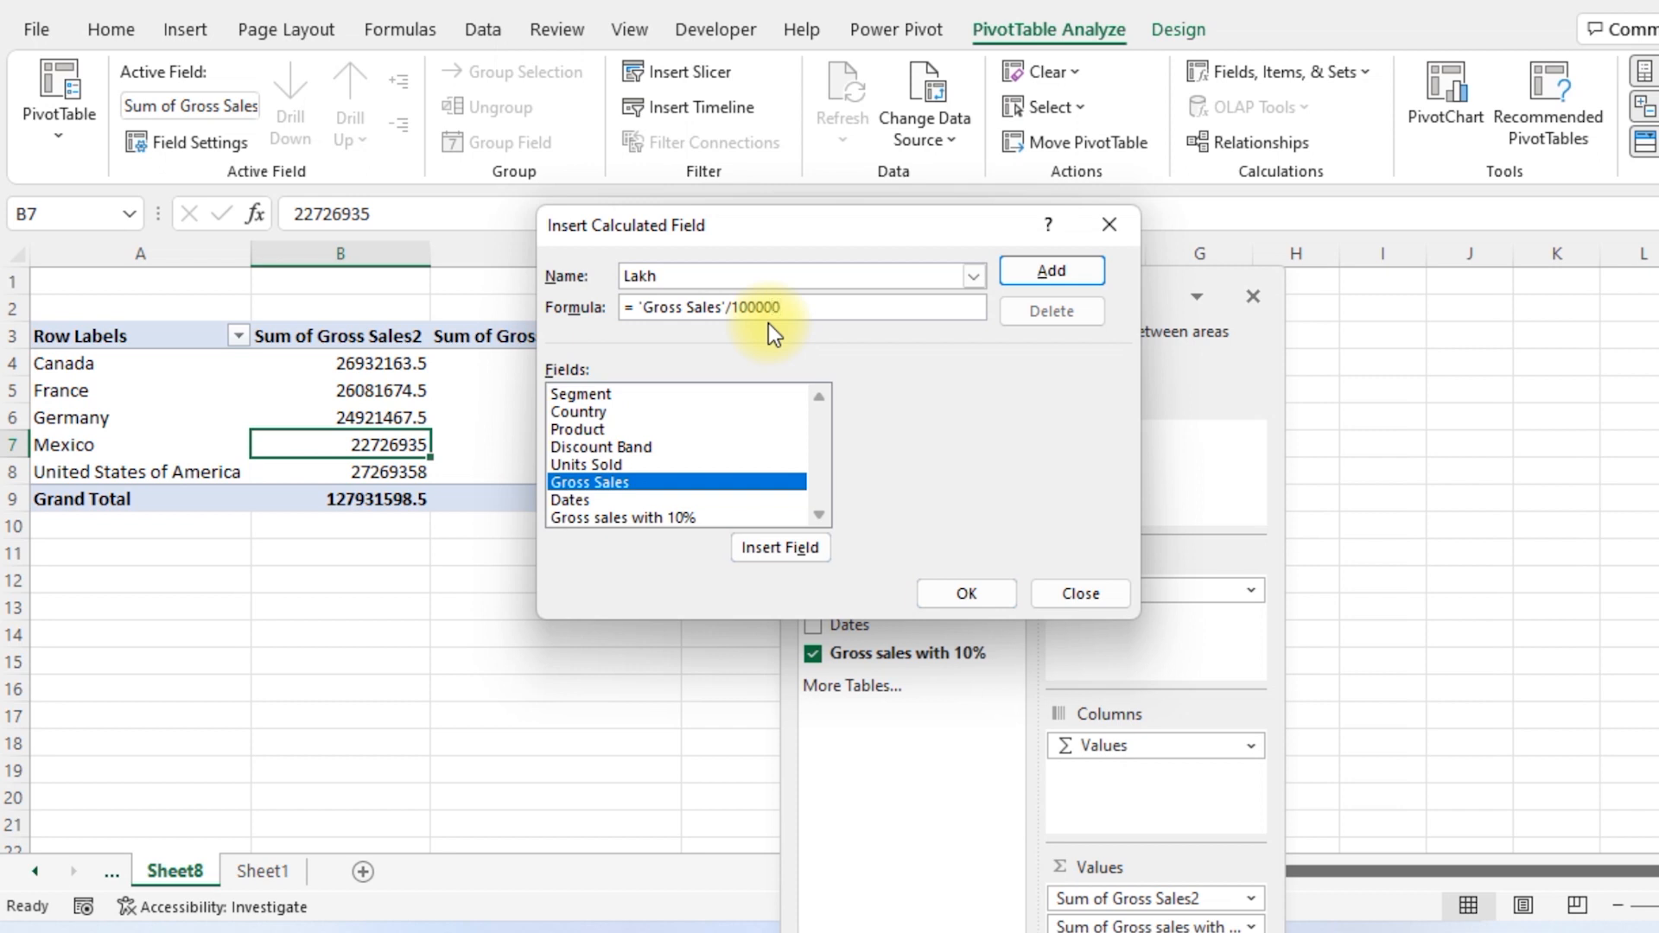
type("/100000")
left_click(1076, 271)
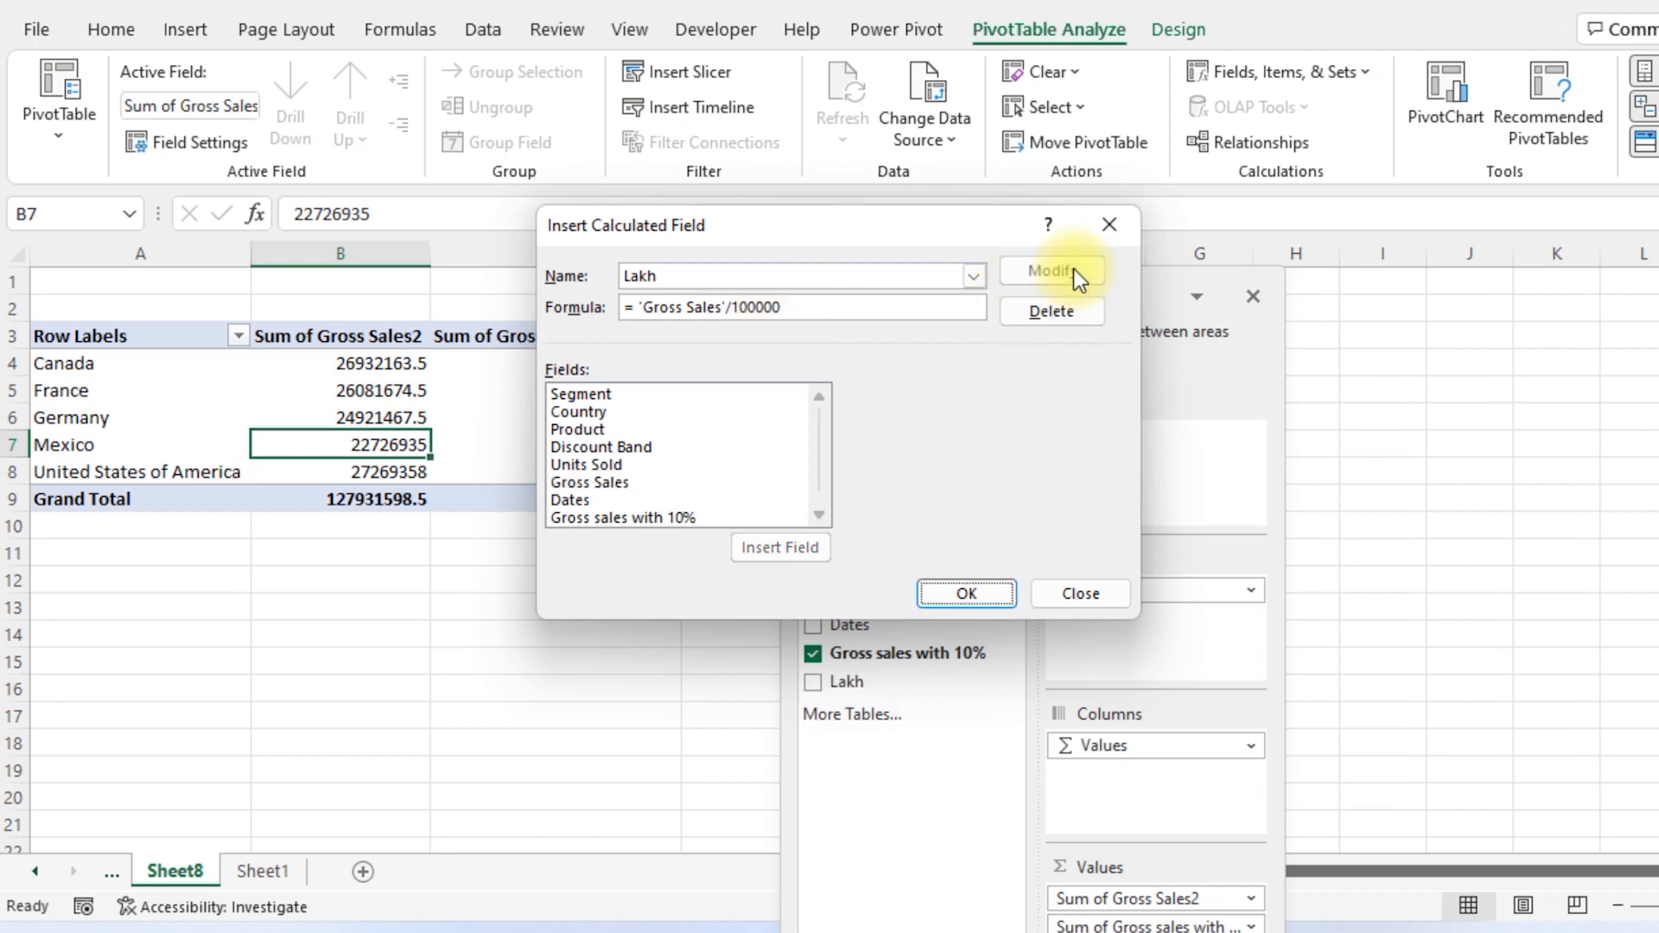
left_click(969, 594)
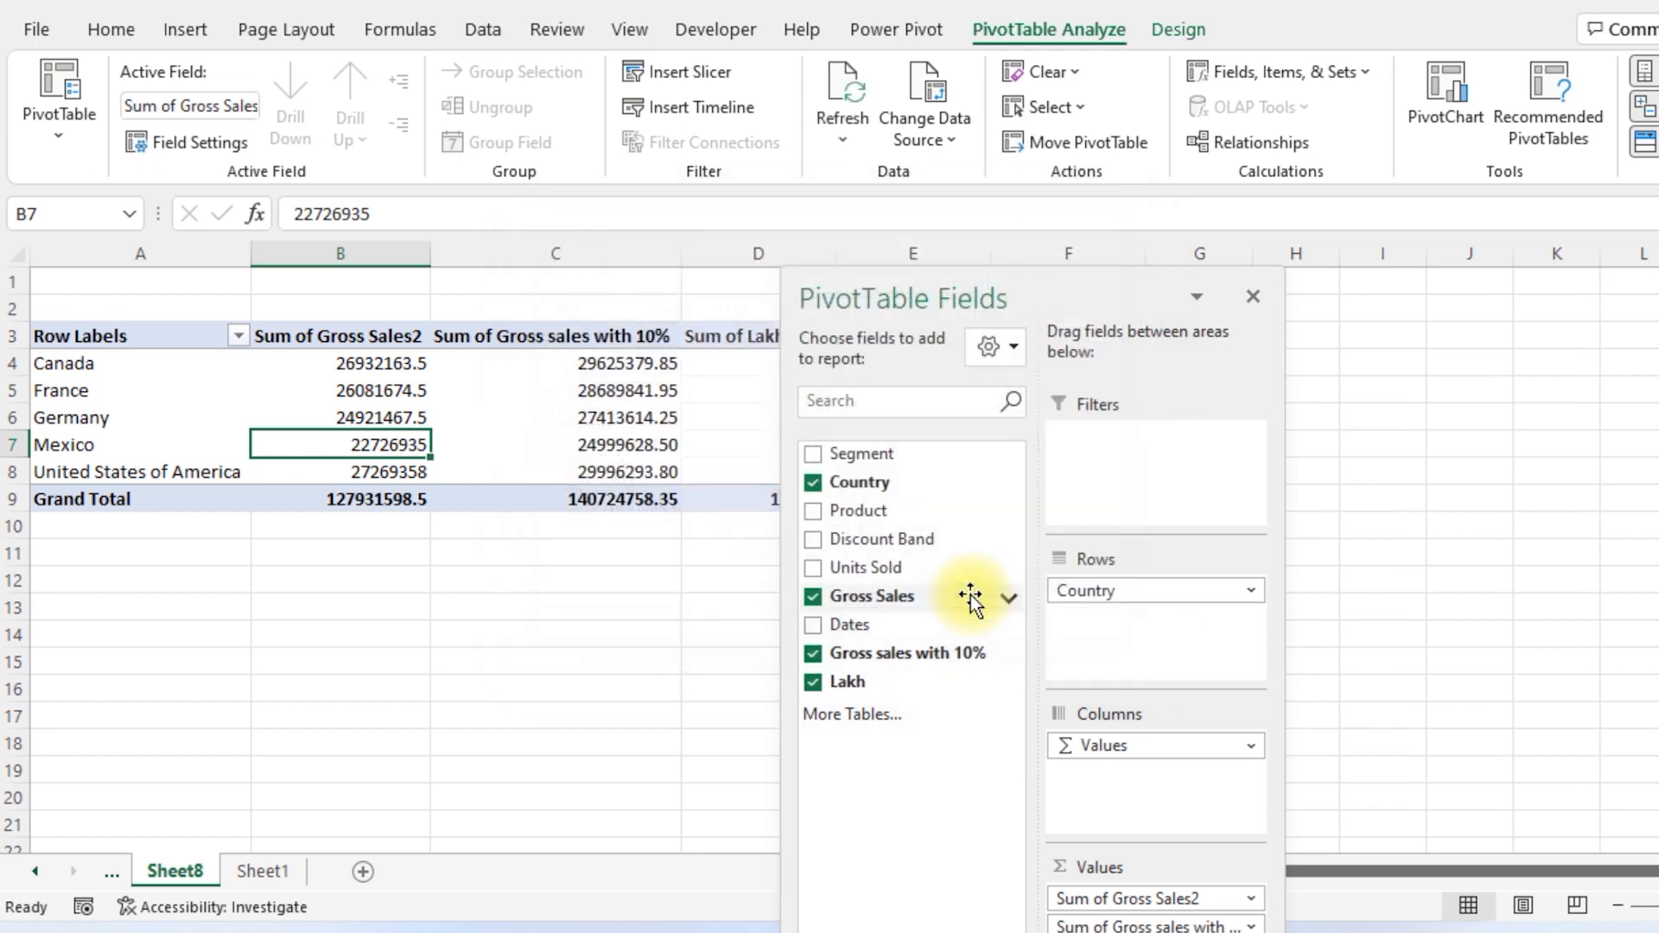
Move the PivotTable Fields pane off the table, narrow column D, and select Canada's Sum of Lakh value
left_click_drag(1100, 289, 1421, 179)
left_click_drag(840, 263, 803, 270)
left_click(723, 336)
key("Down")
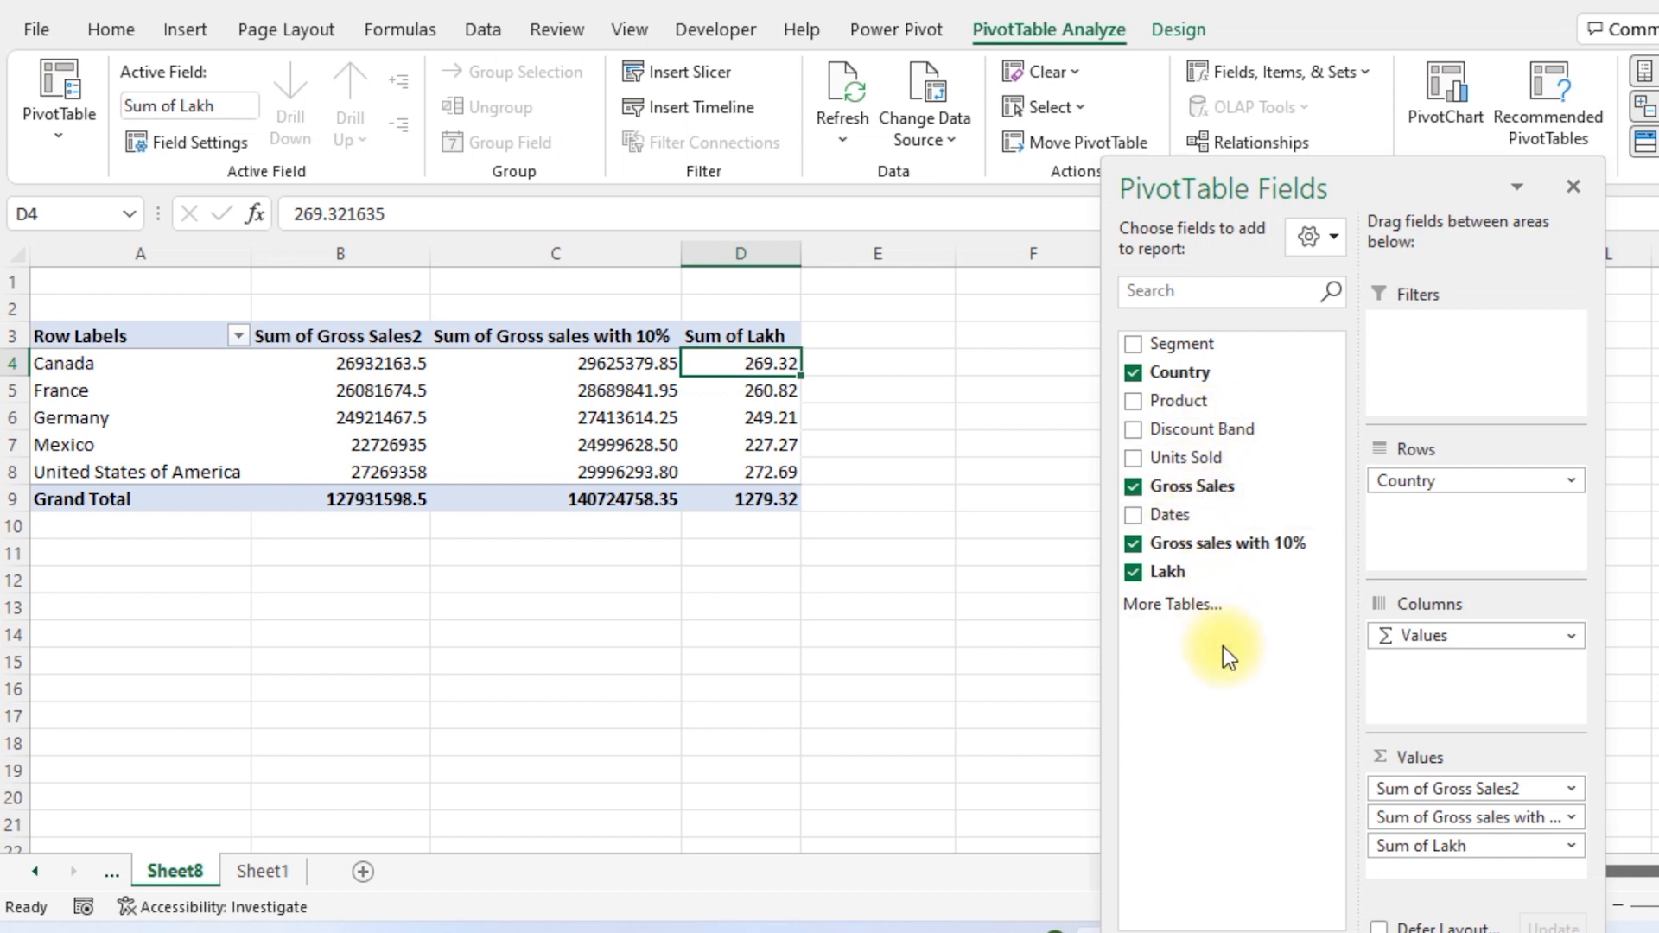
Delete the calculated fields Gross sales with 10% and Lakh from the PivotTable
left_click(1359, 71)
left_click(1299, 105)
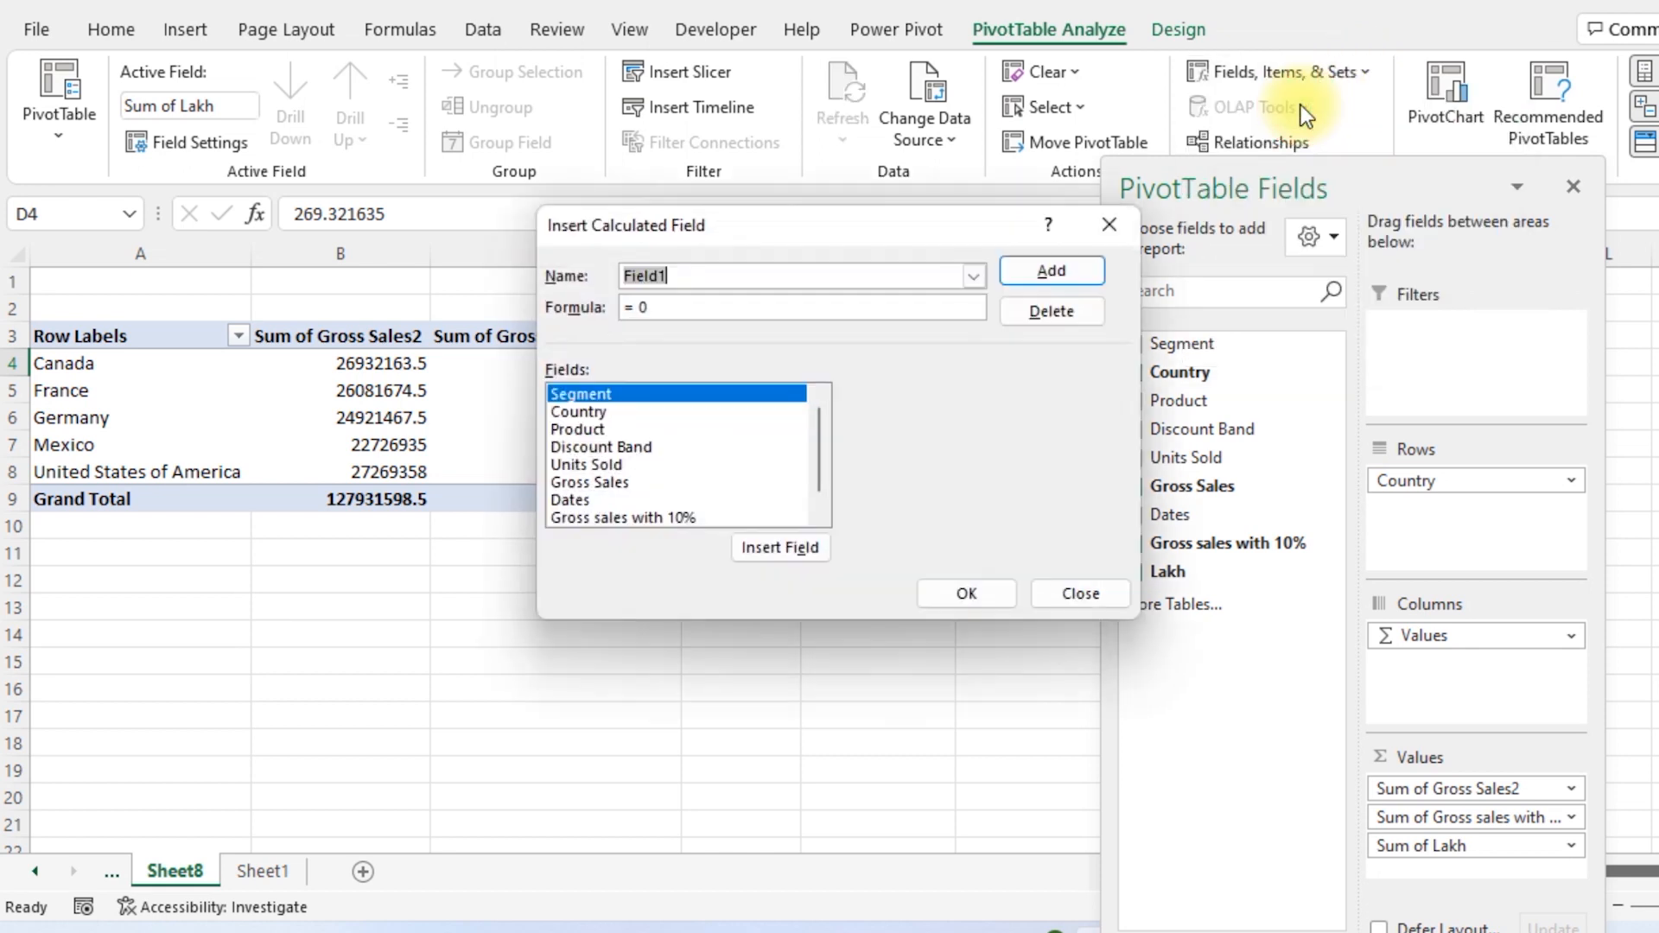
left_click(976, 275)
left_click(726, 300)
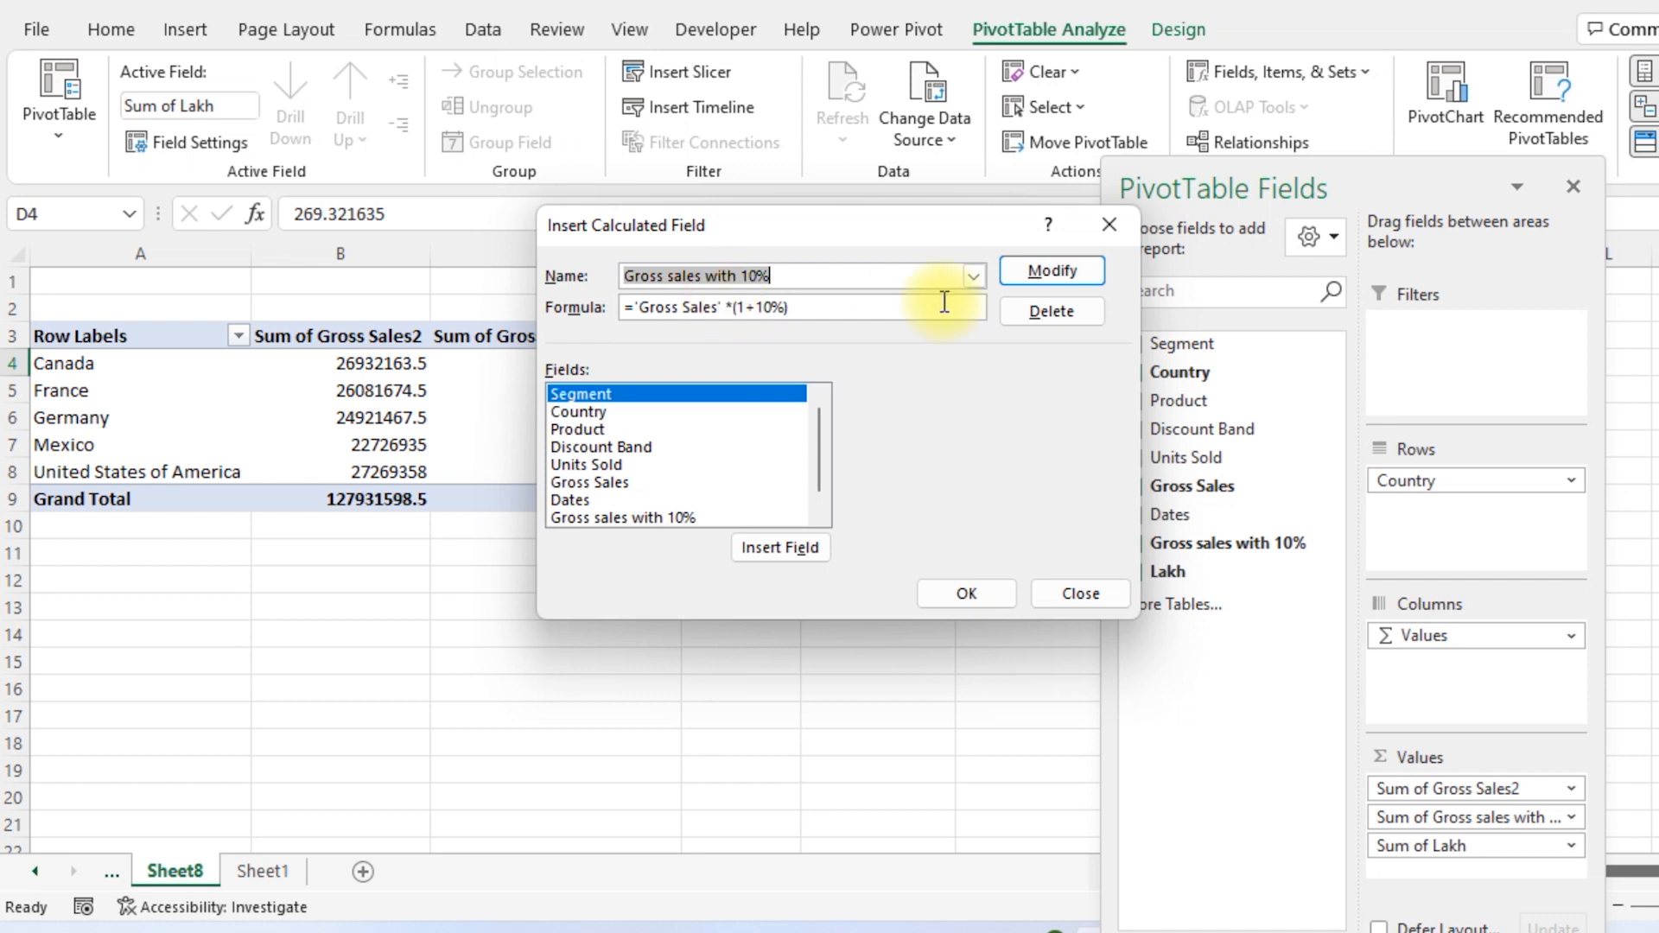
left_click(1072, 319)
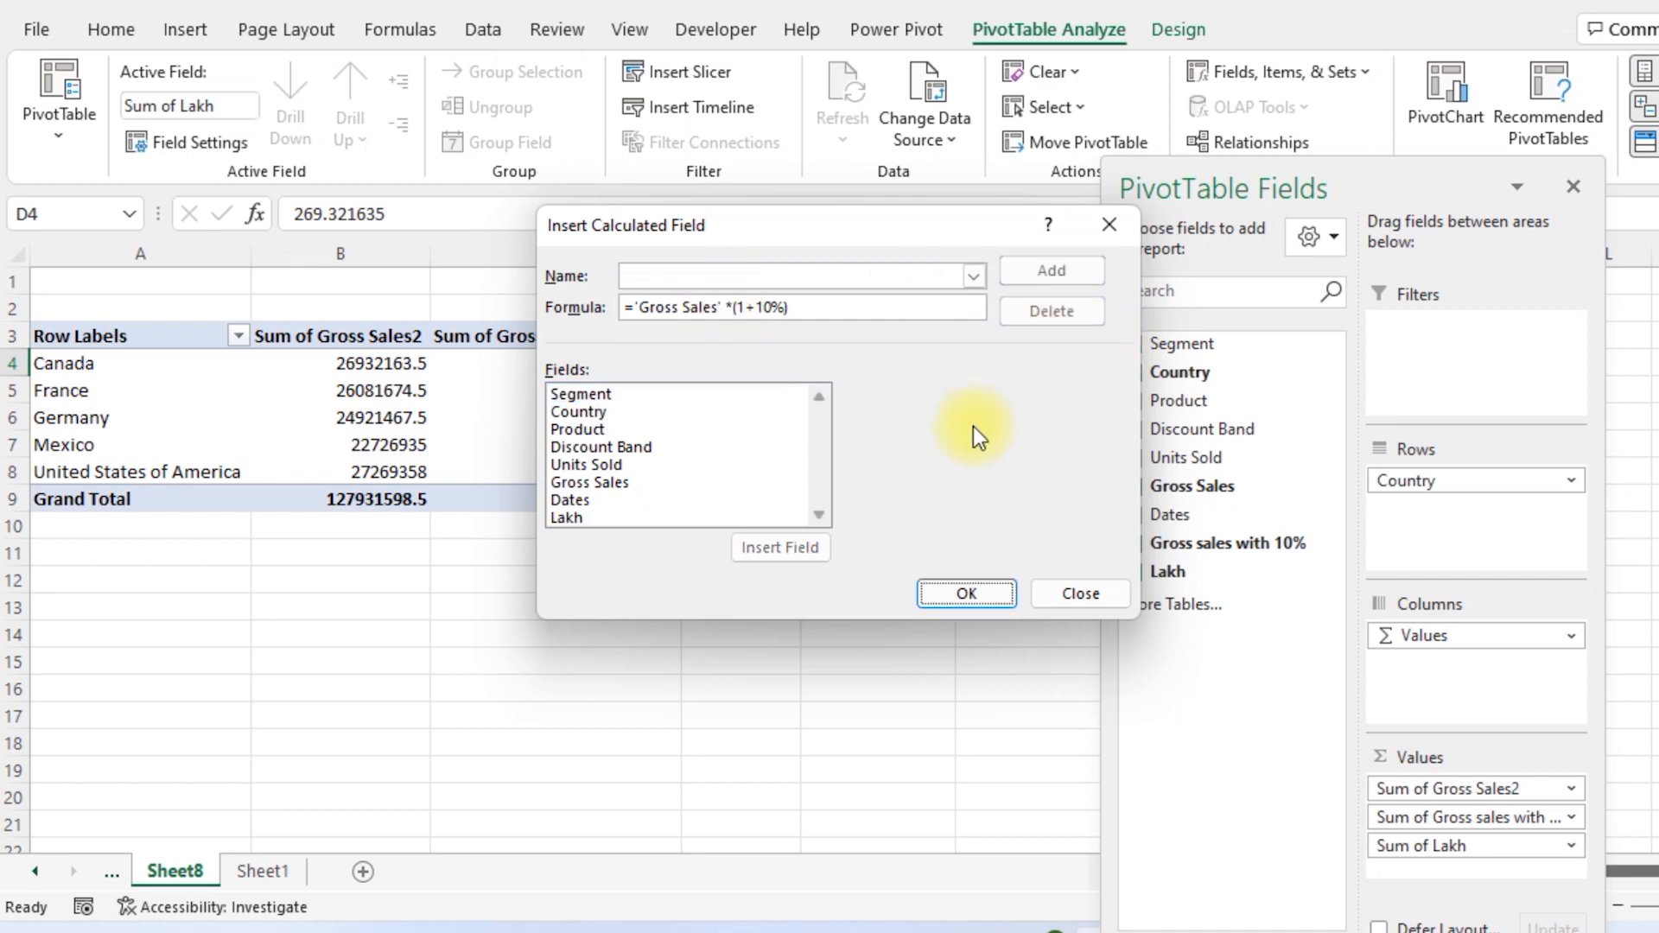
left_click(974, 276)
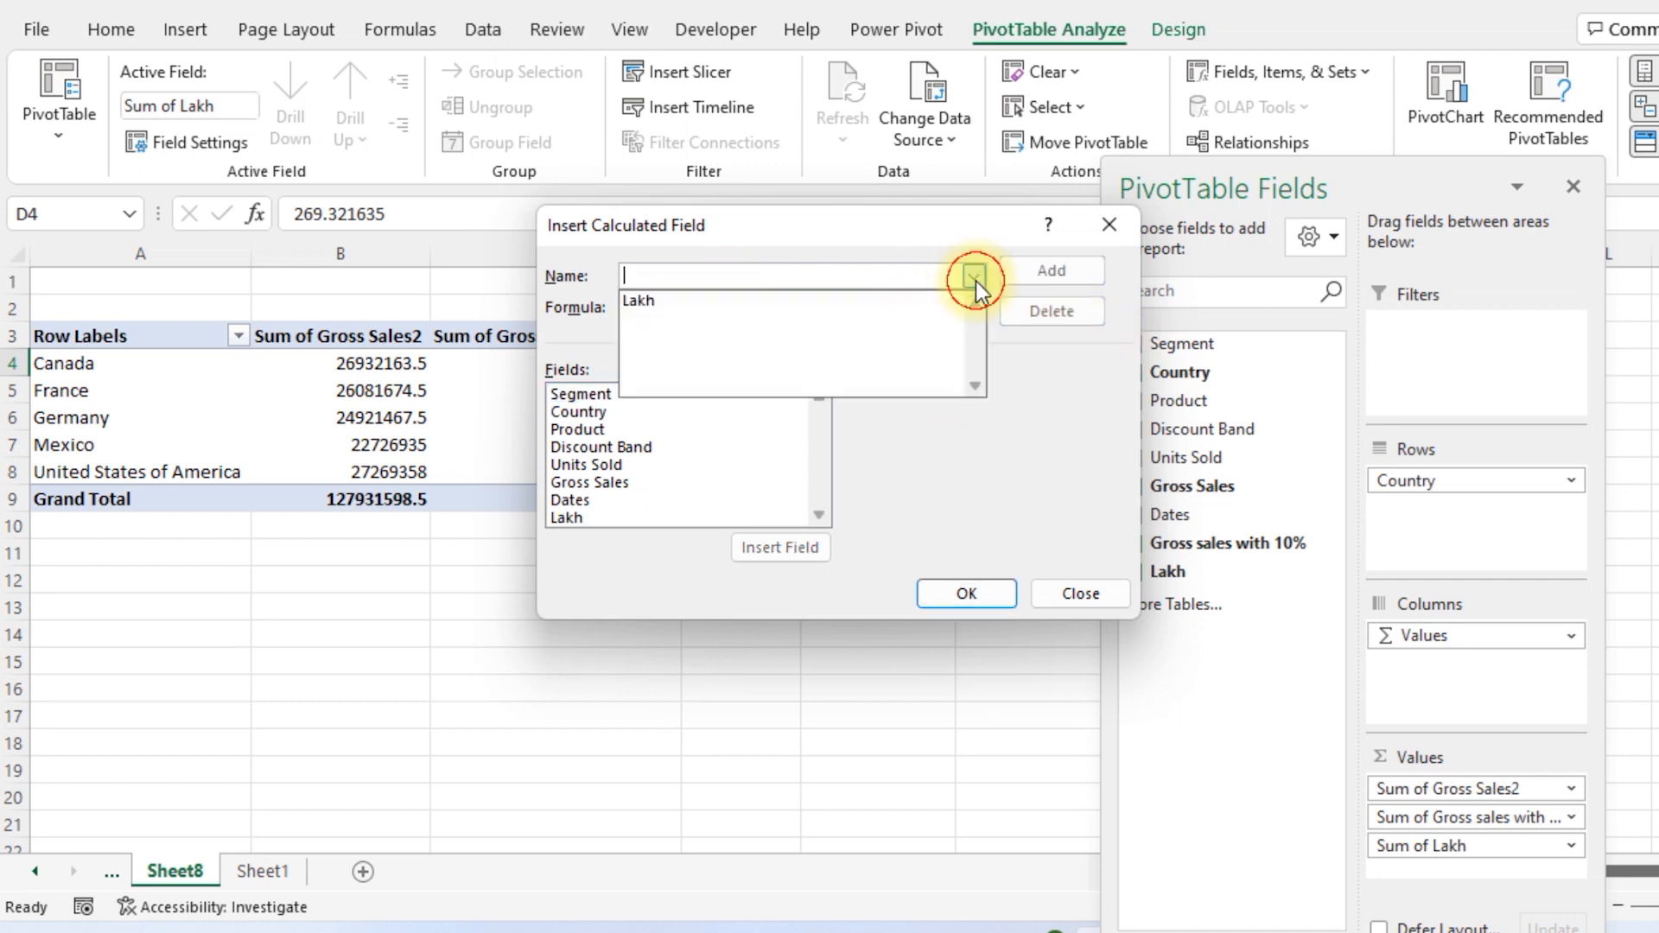
left_click(707, 298)
left_click(1048, 308)
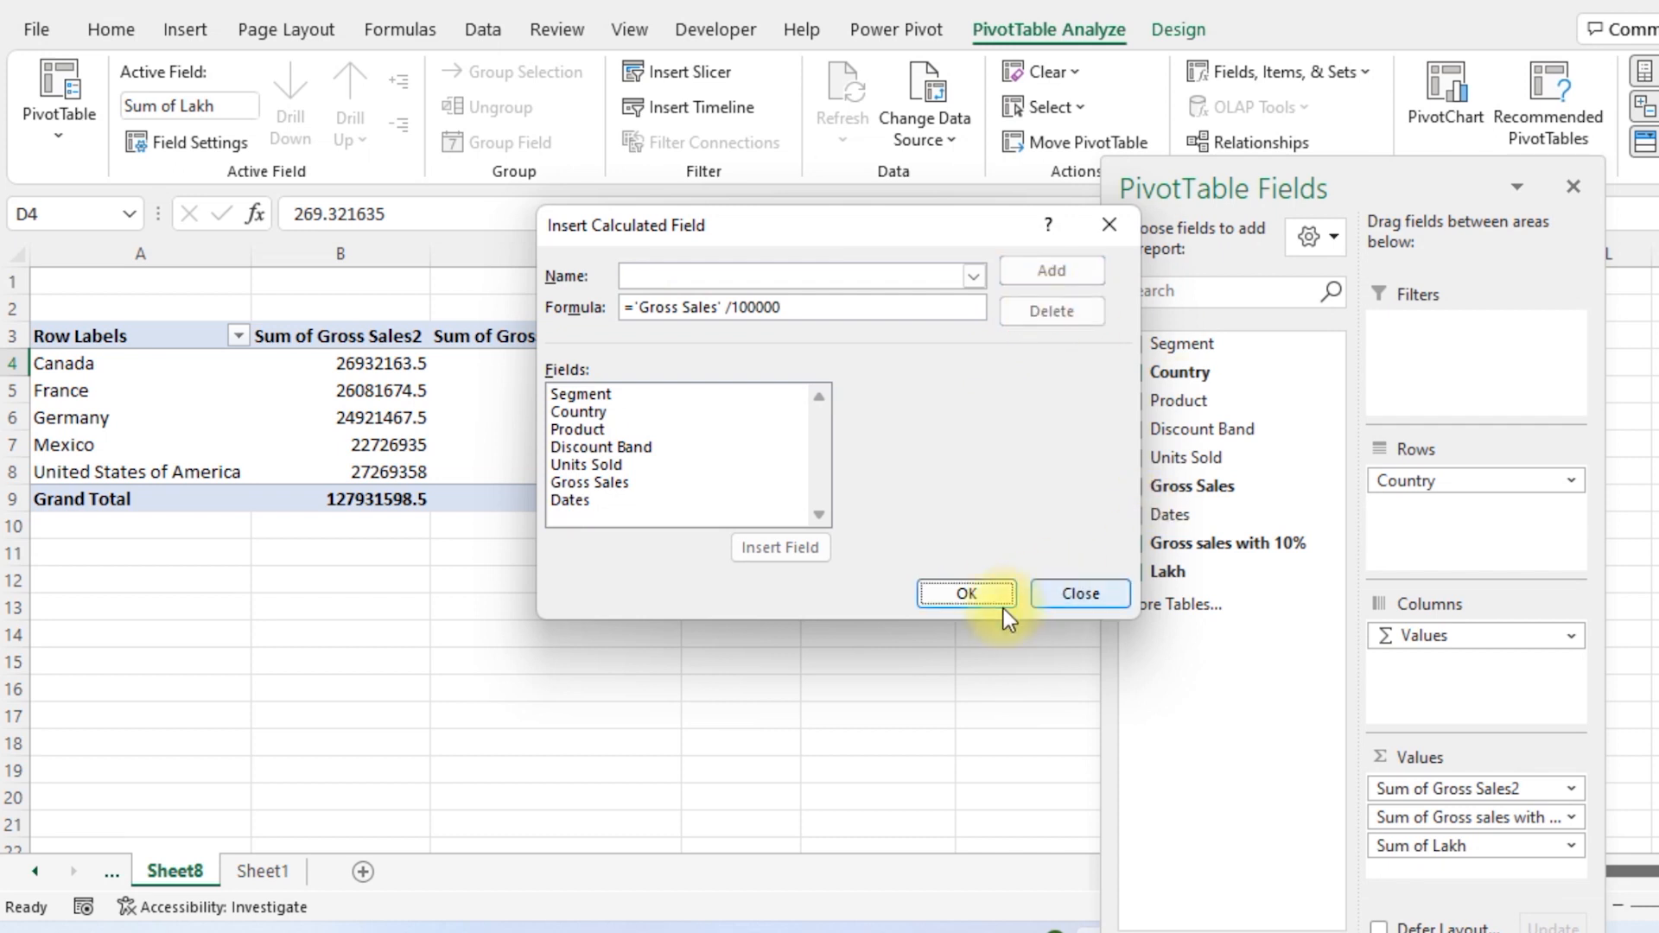
left_click(983, 600)
left_click(380, 385)
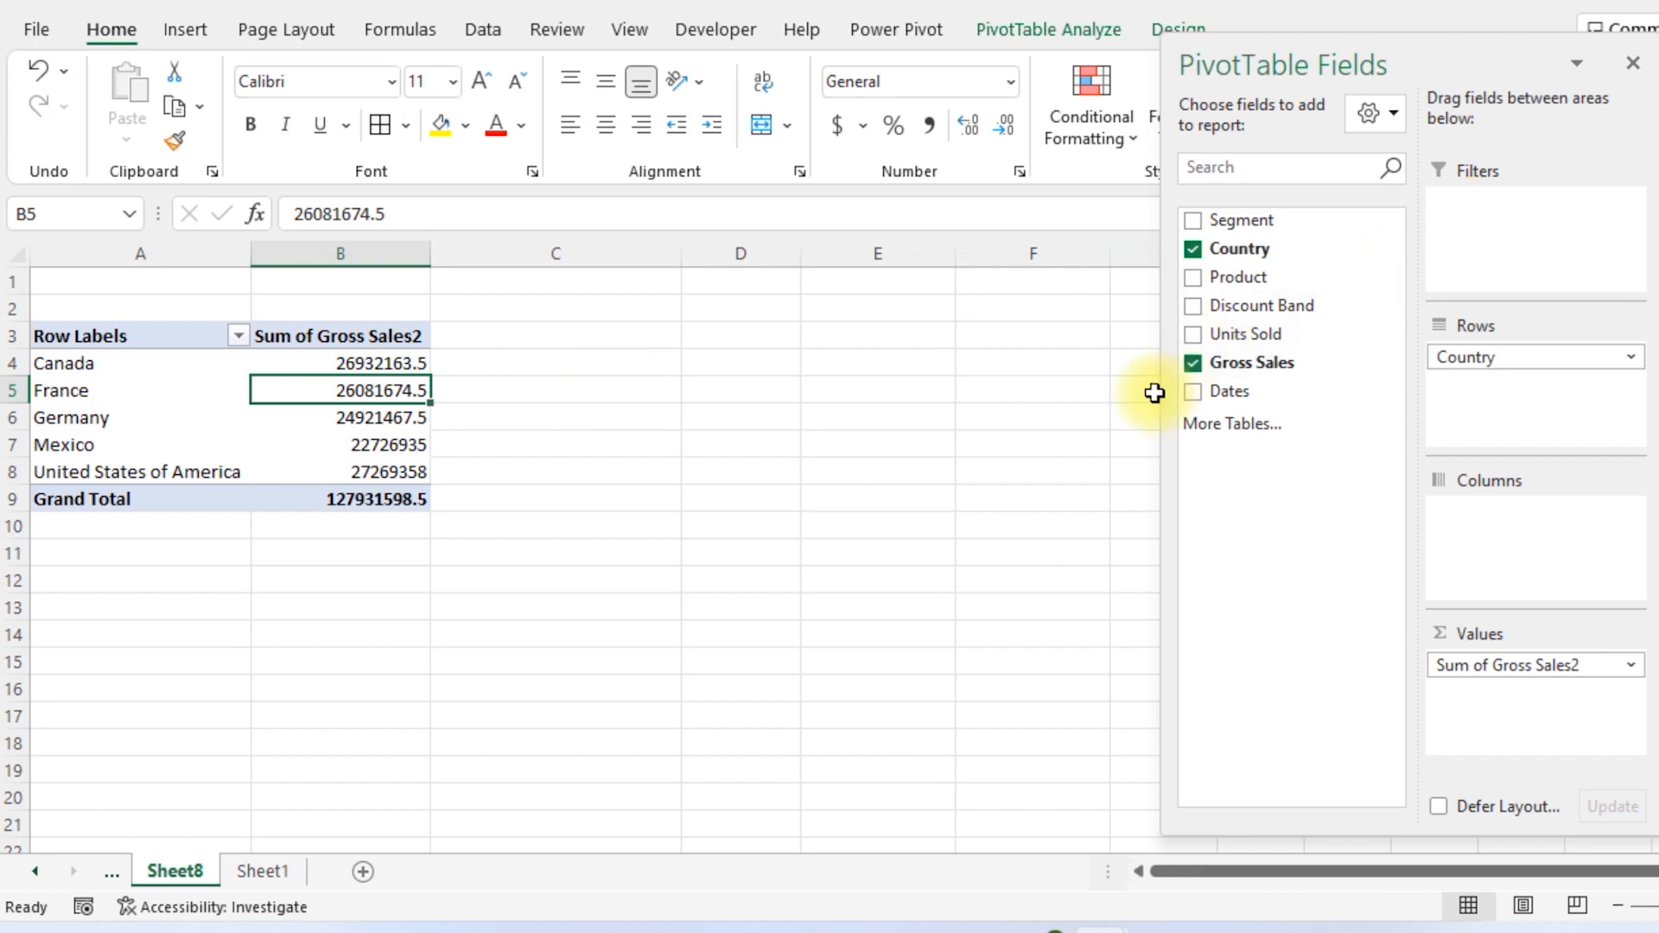
Rename the PivotTable's Sum of Gross Sales2 value header in cell B3 to Sales
left_click(367, 340)
left_click(497, 199)
key("BackSpace")
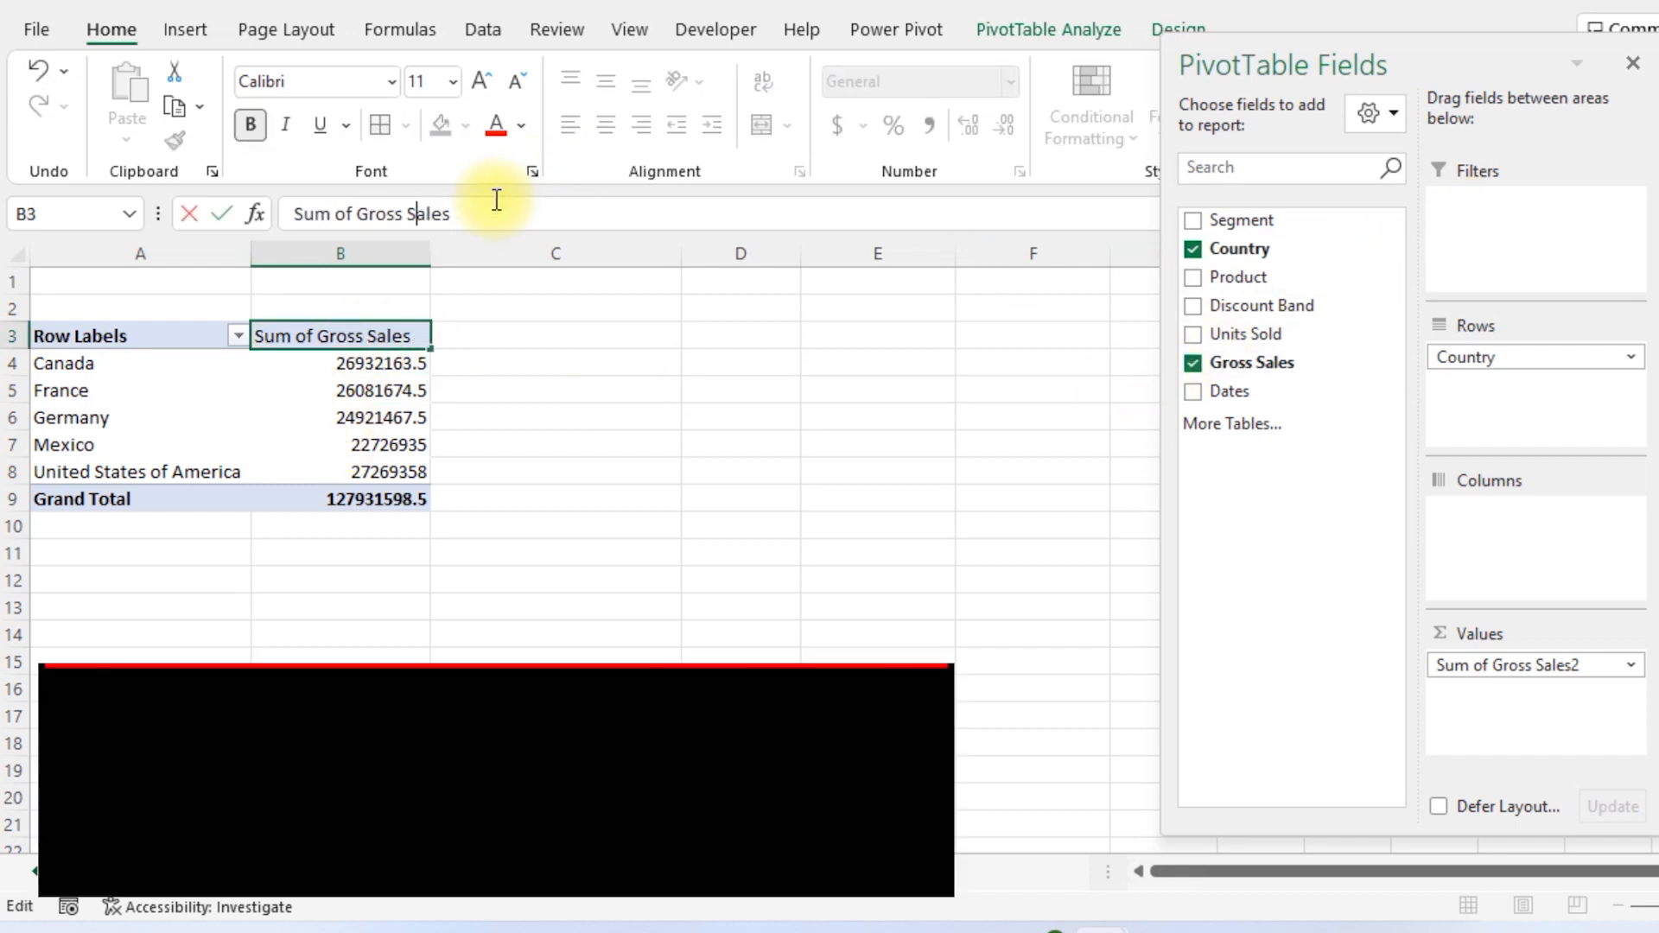
key("ctrl+Left")
key("BackSpace")
key("BackSpace")
key("BackSpace")
key("BackSpace")
key("BackSpace")
key("BackSpace")
key("BackSpace")
key("BackSpace")
key("BackSpace")
key("BackSpace")
key("BackSpace")
key("BackSpace")
key("BackSpace")
key("Right")
key("Right")
key("Right")
key("Right")
key("Right")
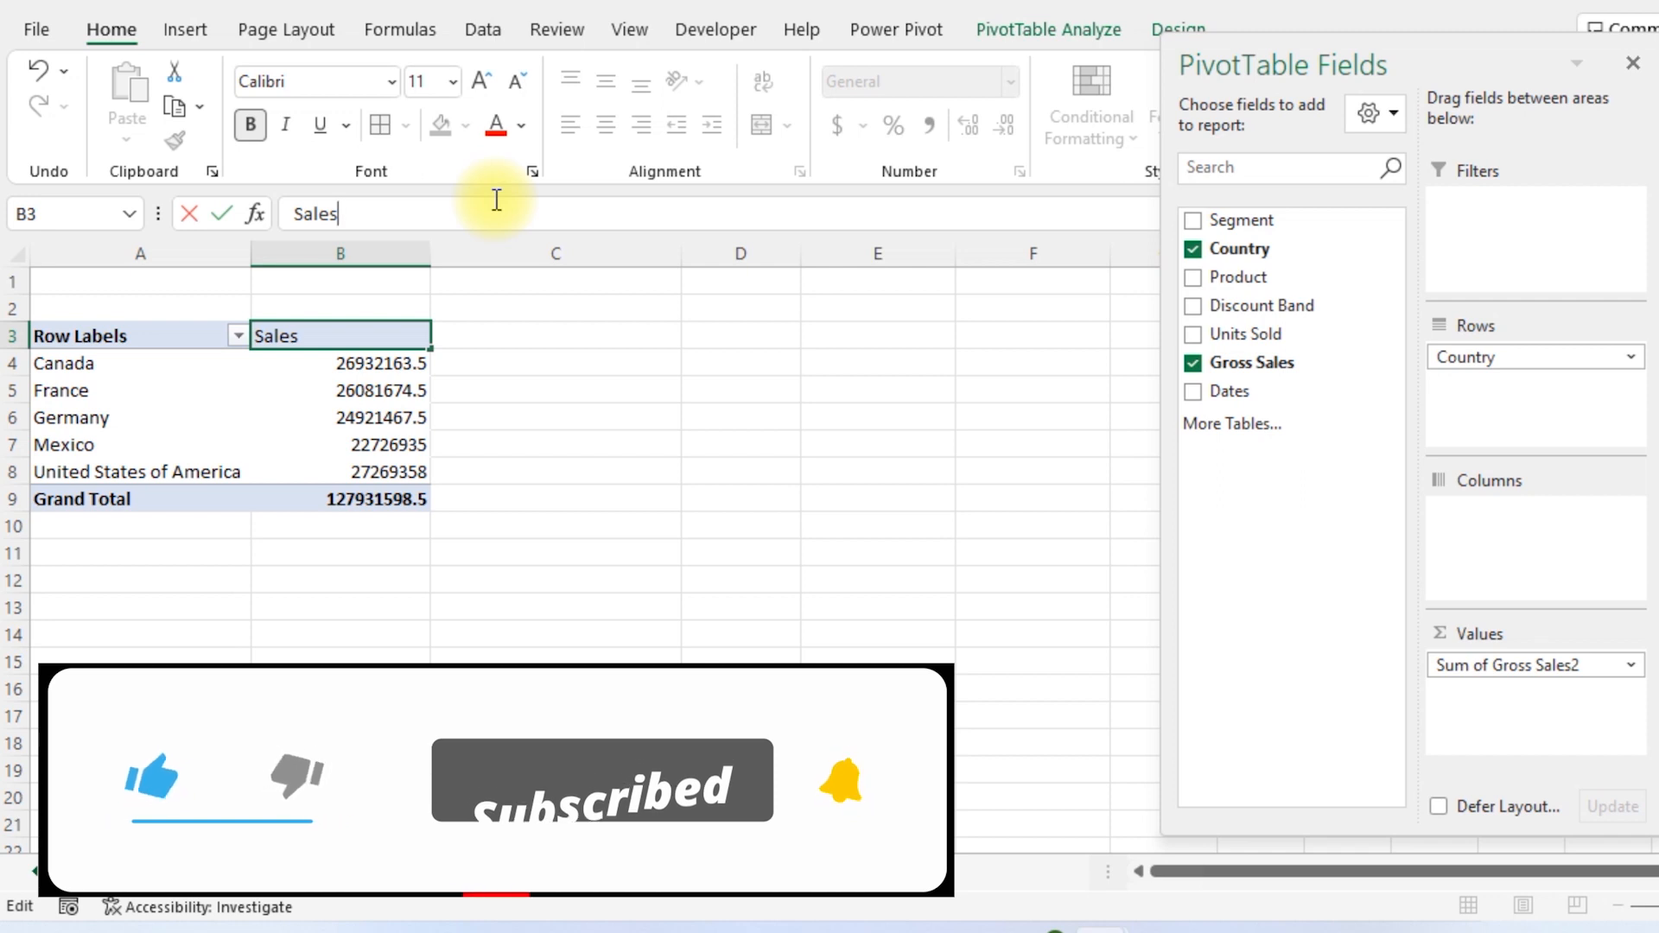
key("Return")
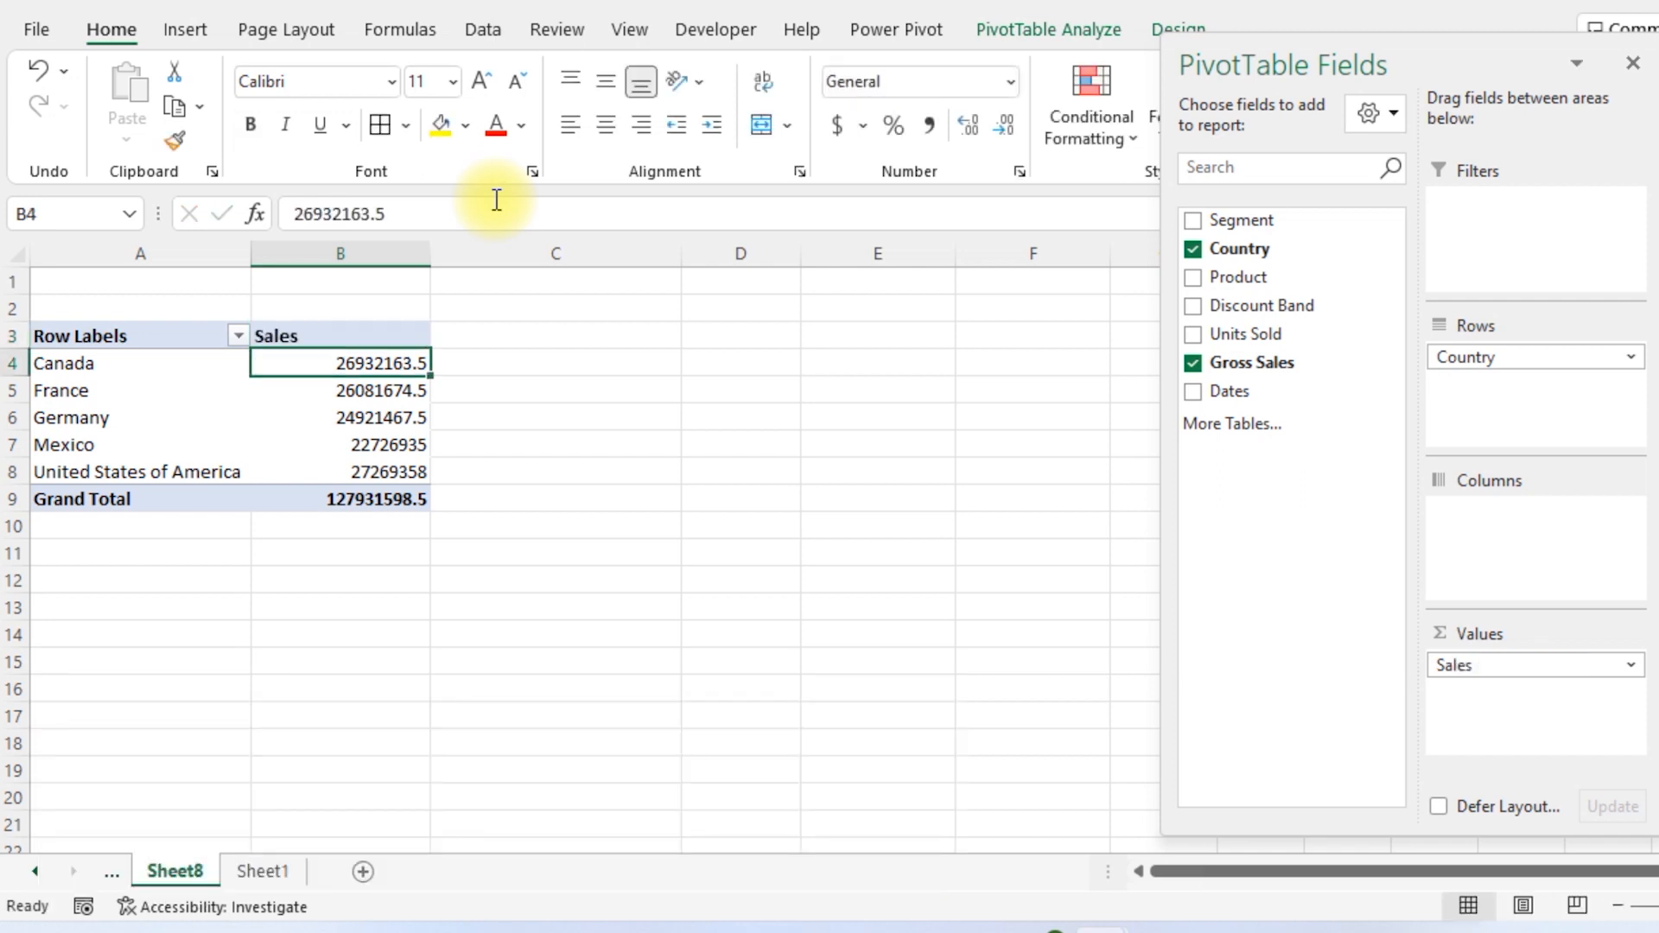
key("Up")
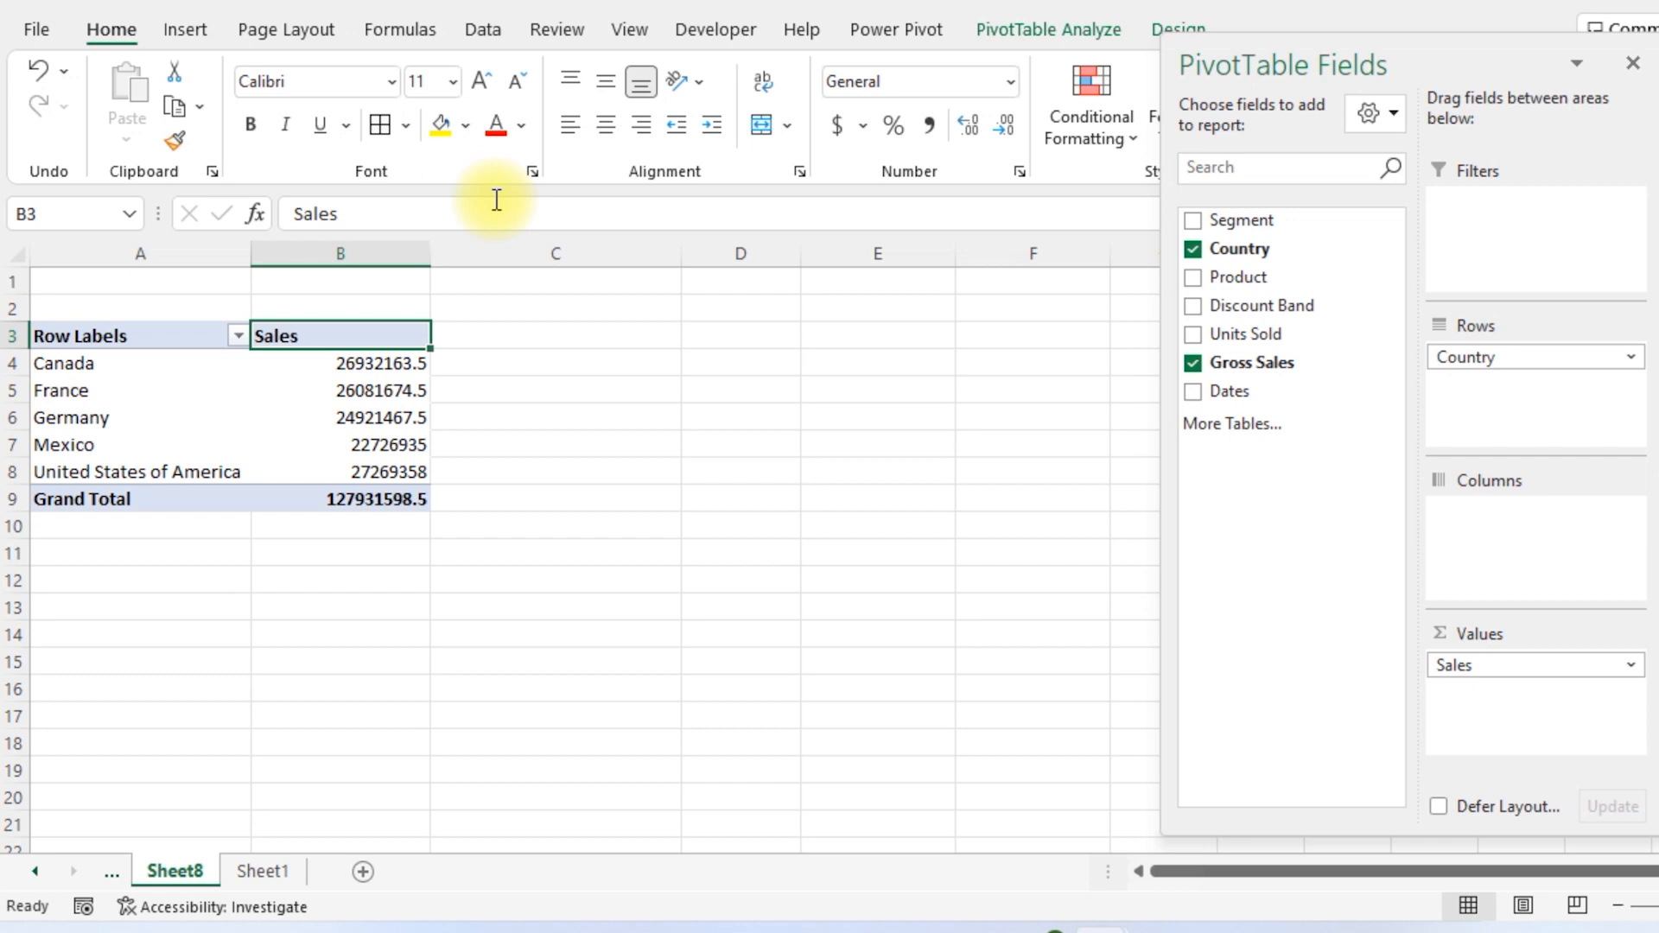
Add the Segment field to the PivotTable rows above Country and look over the grouped rows
left_click_drag(1262, 222, 1478, 345)
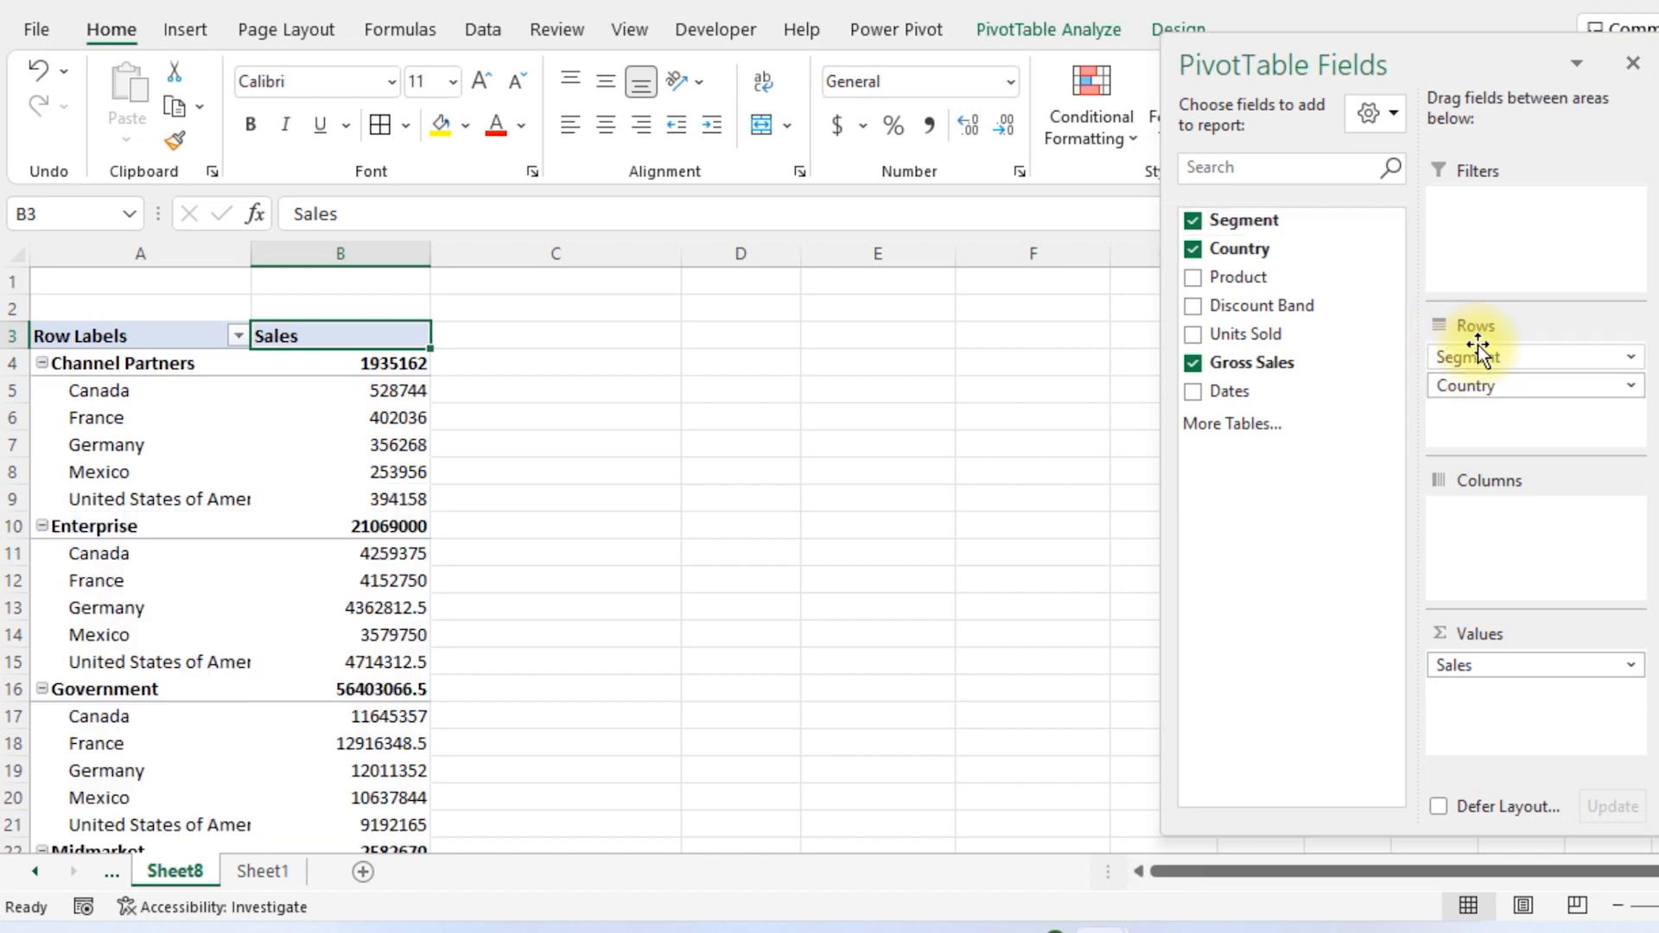
left_click(104, 402)
scroll(393, 585, "down", 4)
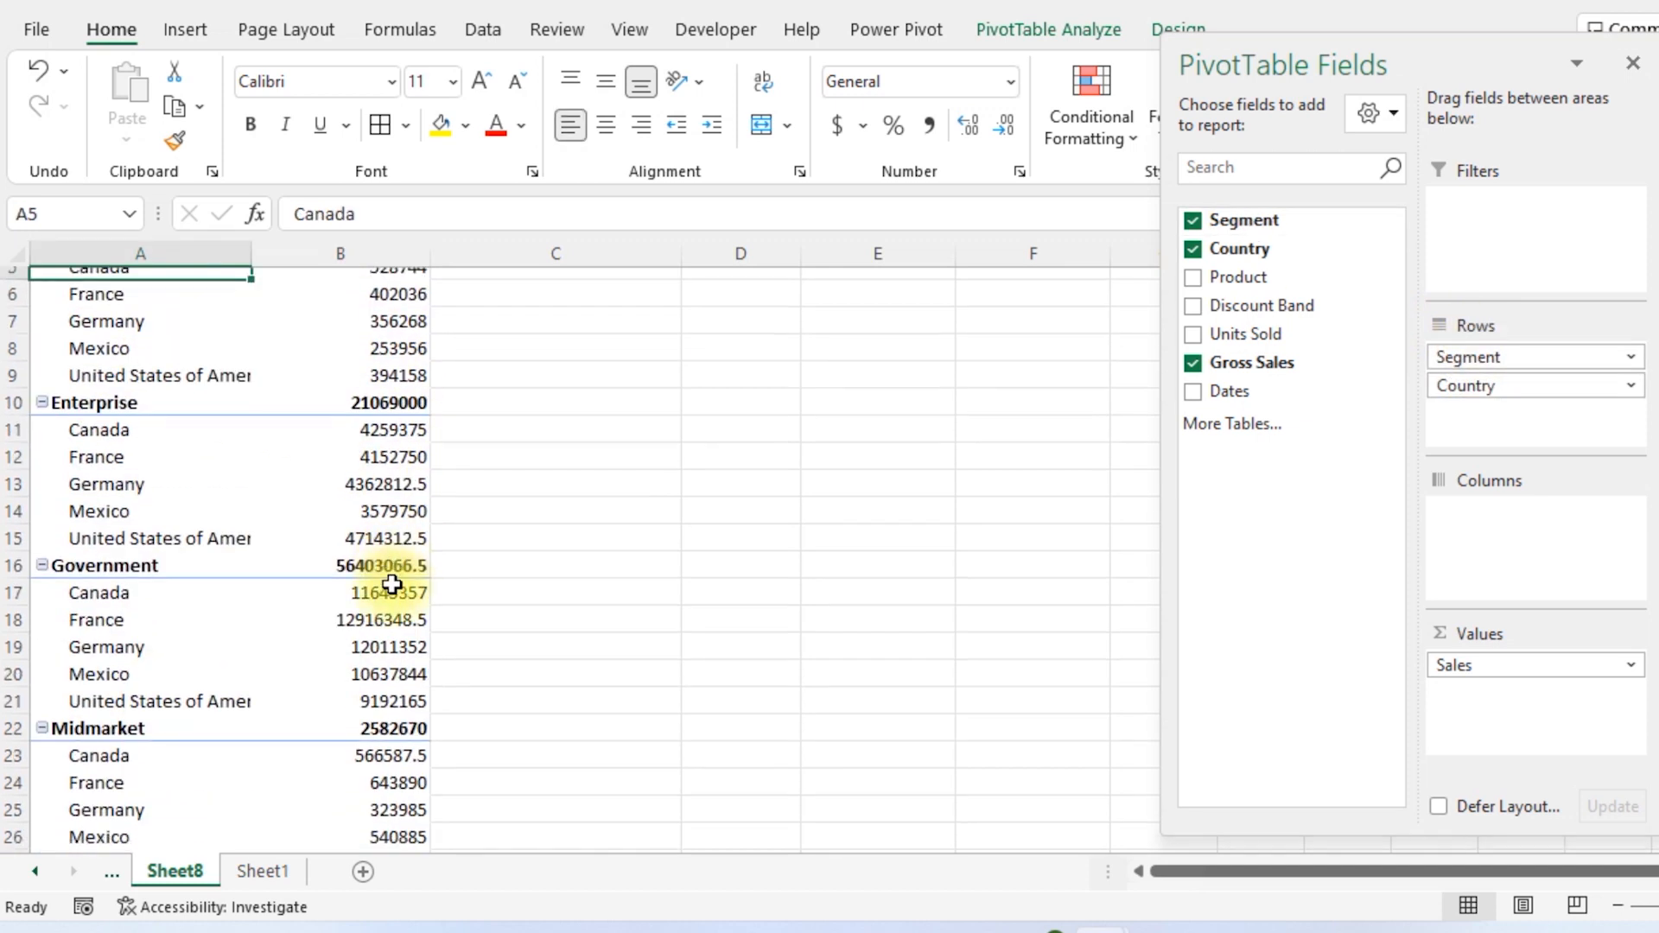
scroll(392, 585, "up", 4)
Change the PivotTable's report layout to Tabular Form and select the Channel Partners label
mouse_move(426, 442)
left_click(1160, 26)
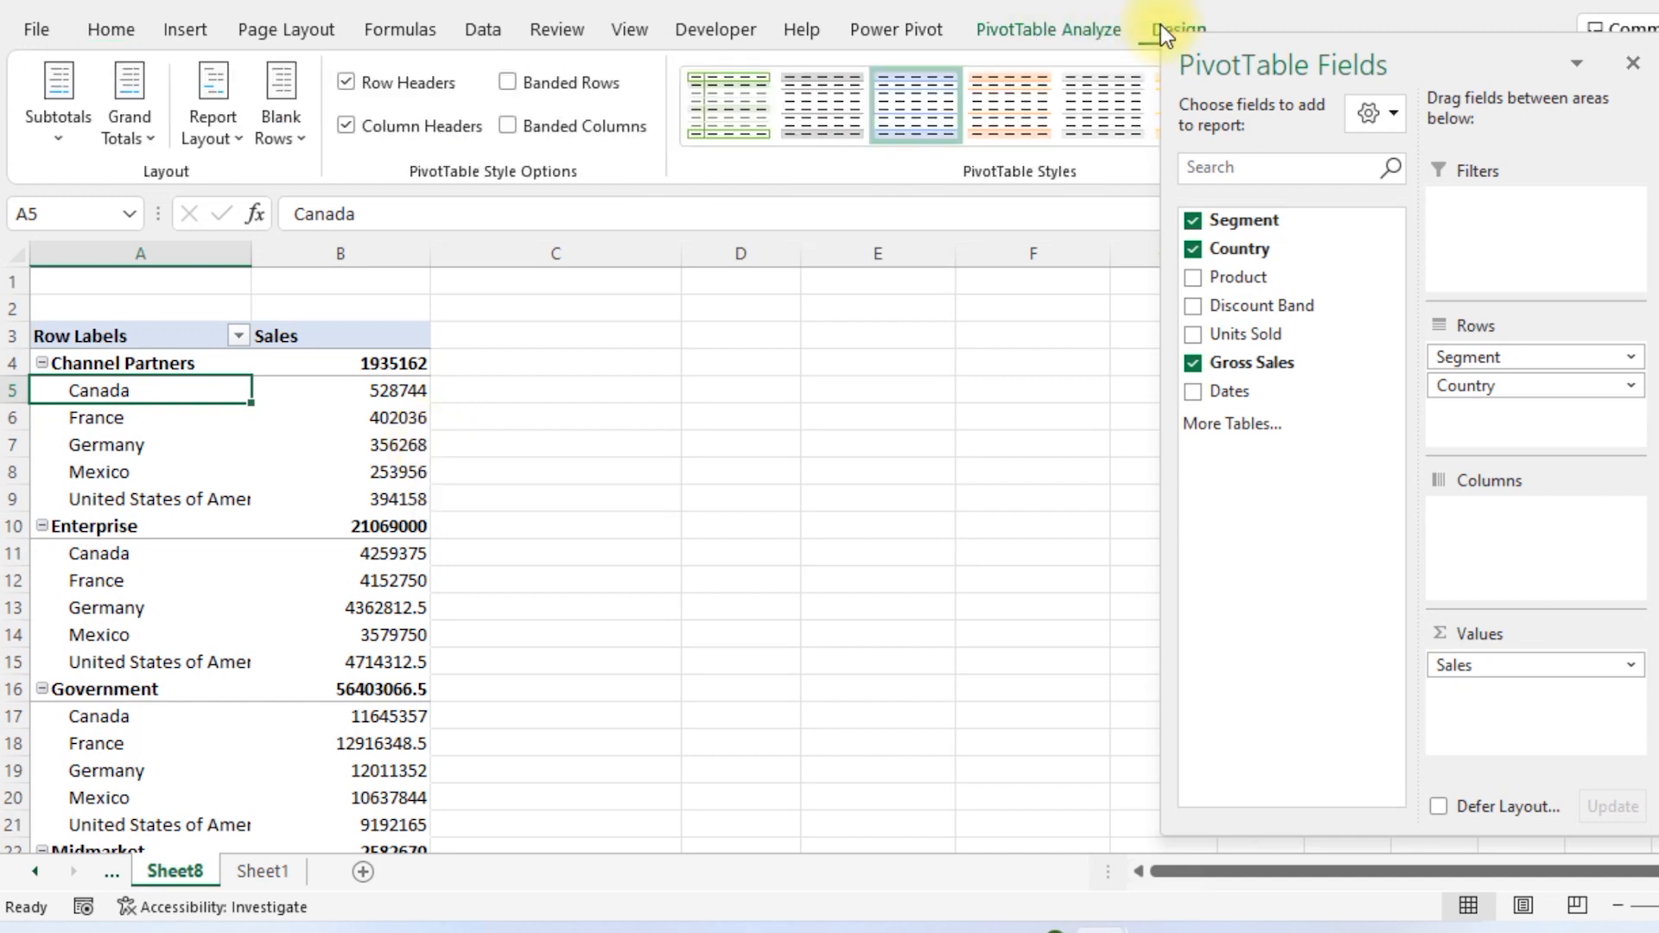
left_click(228, 137)
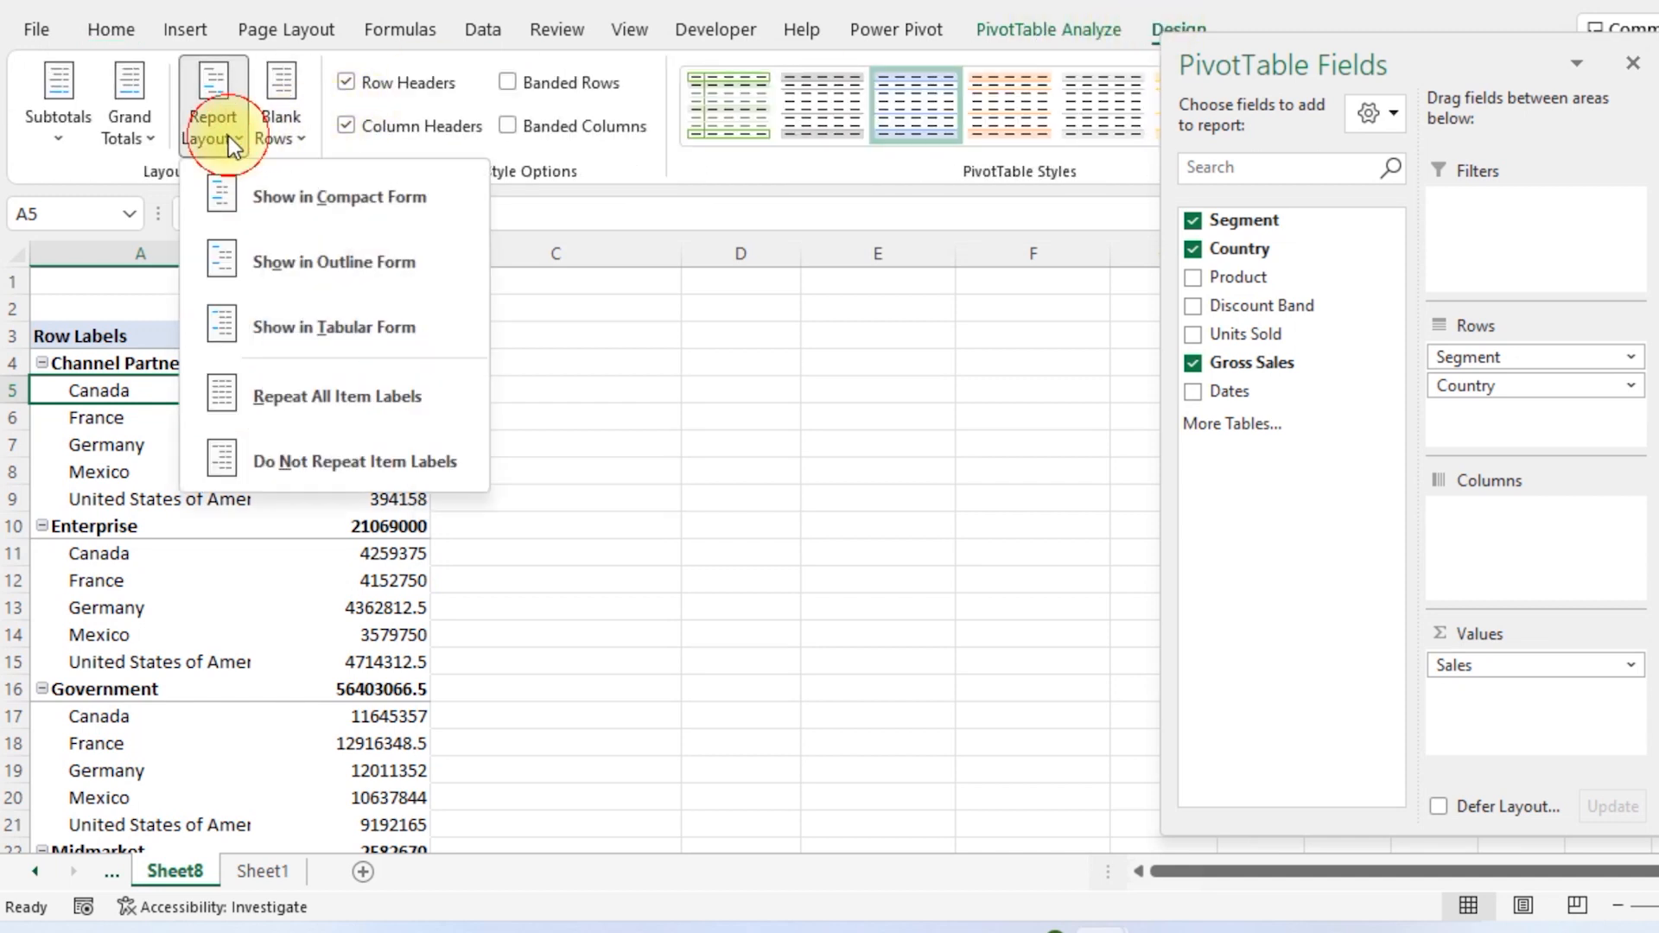
left_click(339, 330)
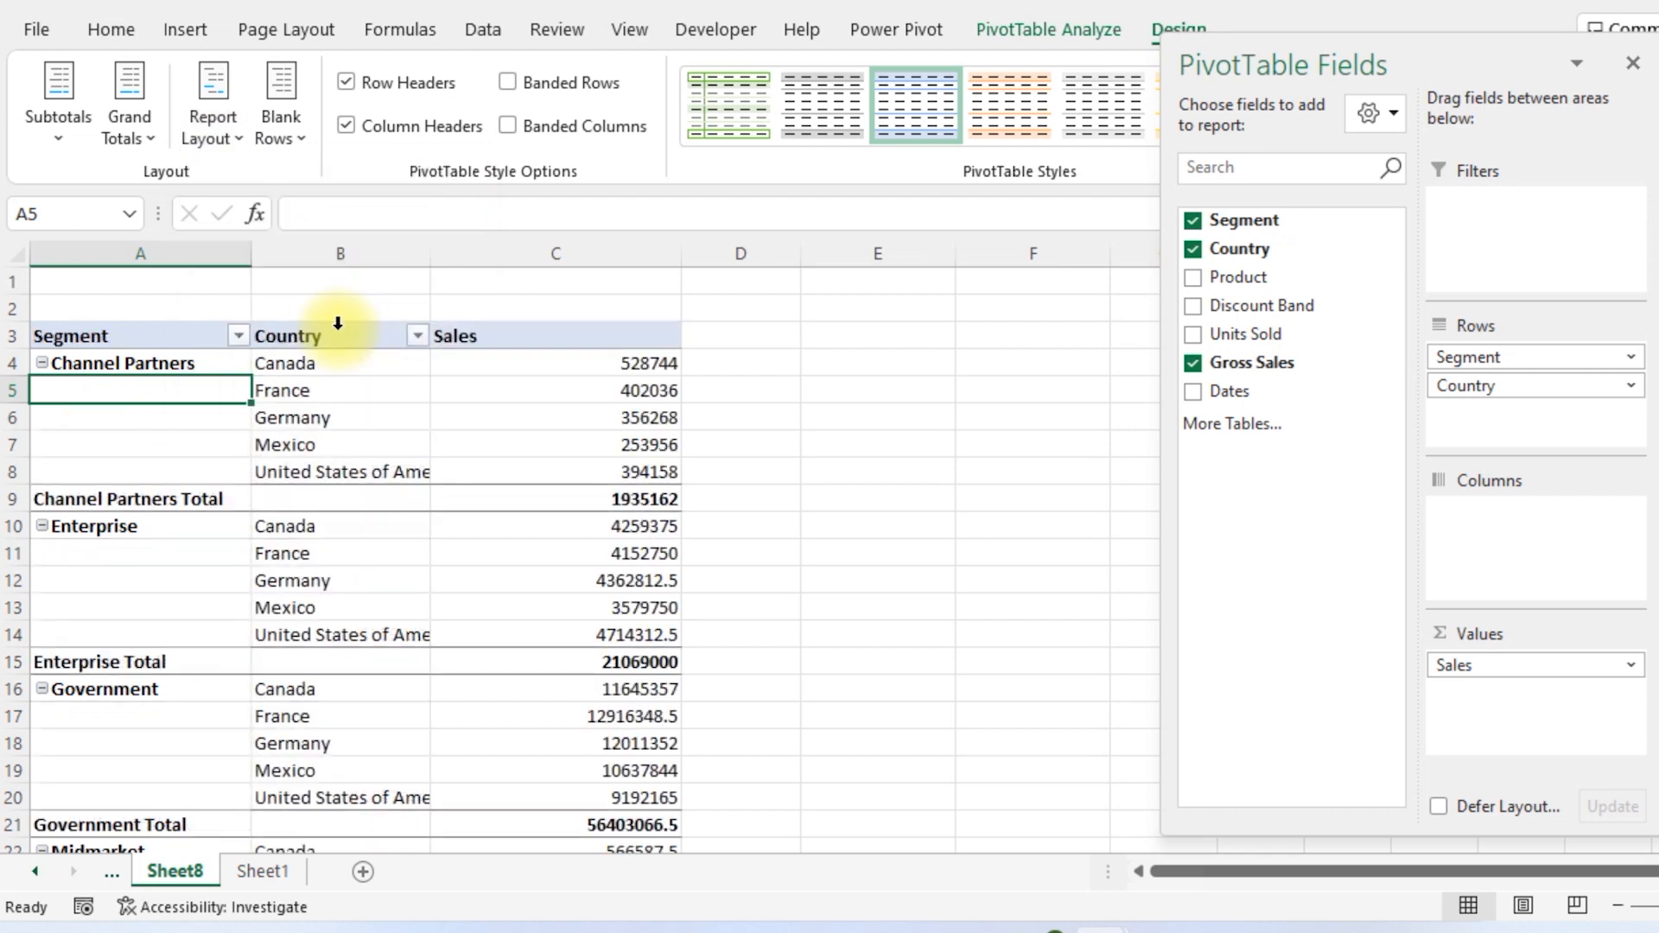
left_click(205, 377)
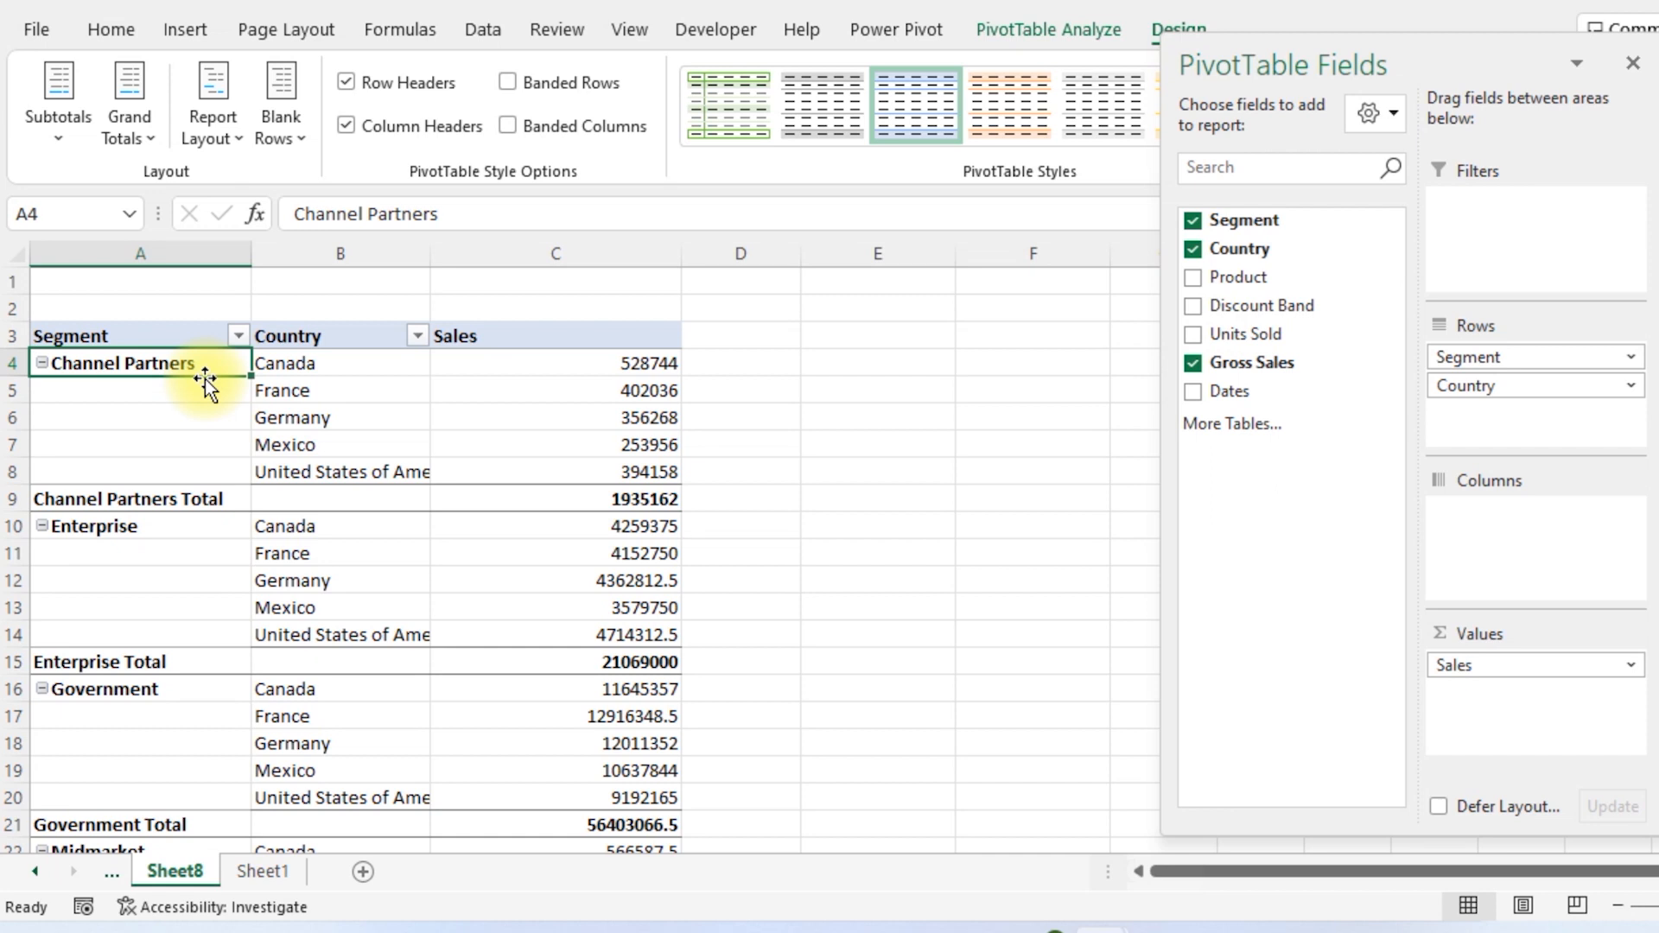
key("Right")
key("Right")
key("Down")
key("Up")
key("Up")
key("Down")
key("Down")
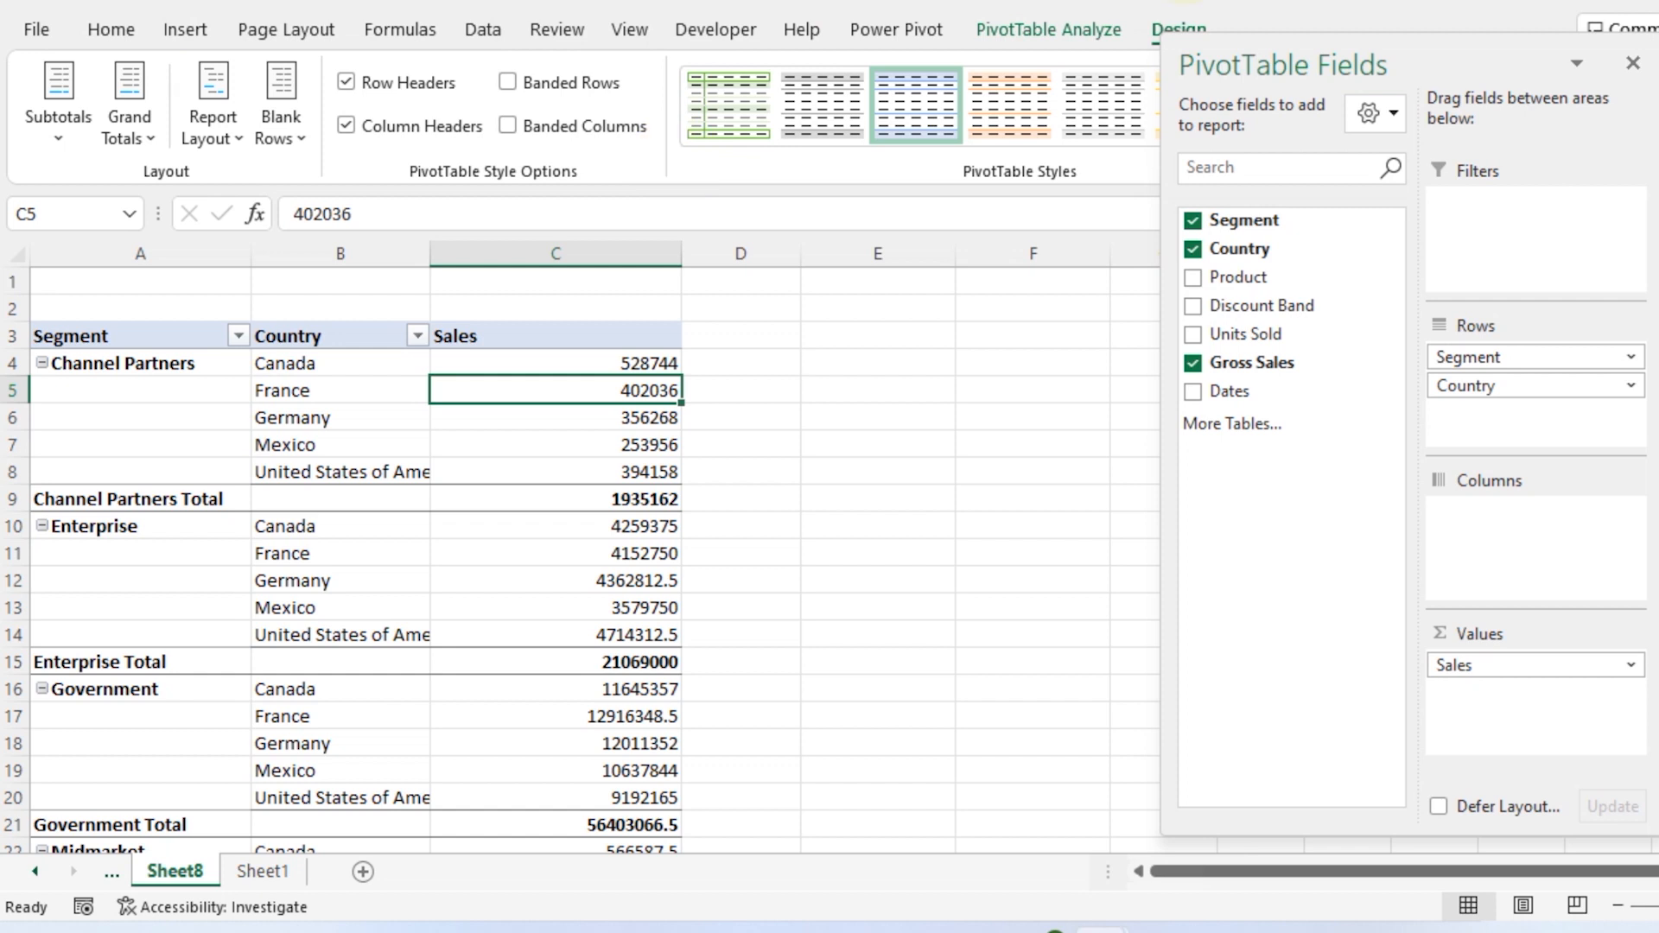
Insert a Dates slicer for the PivotTable and place it beside the table
left_click(1051, 30)
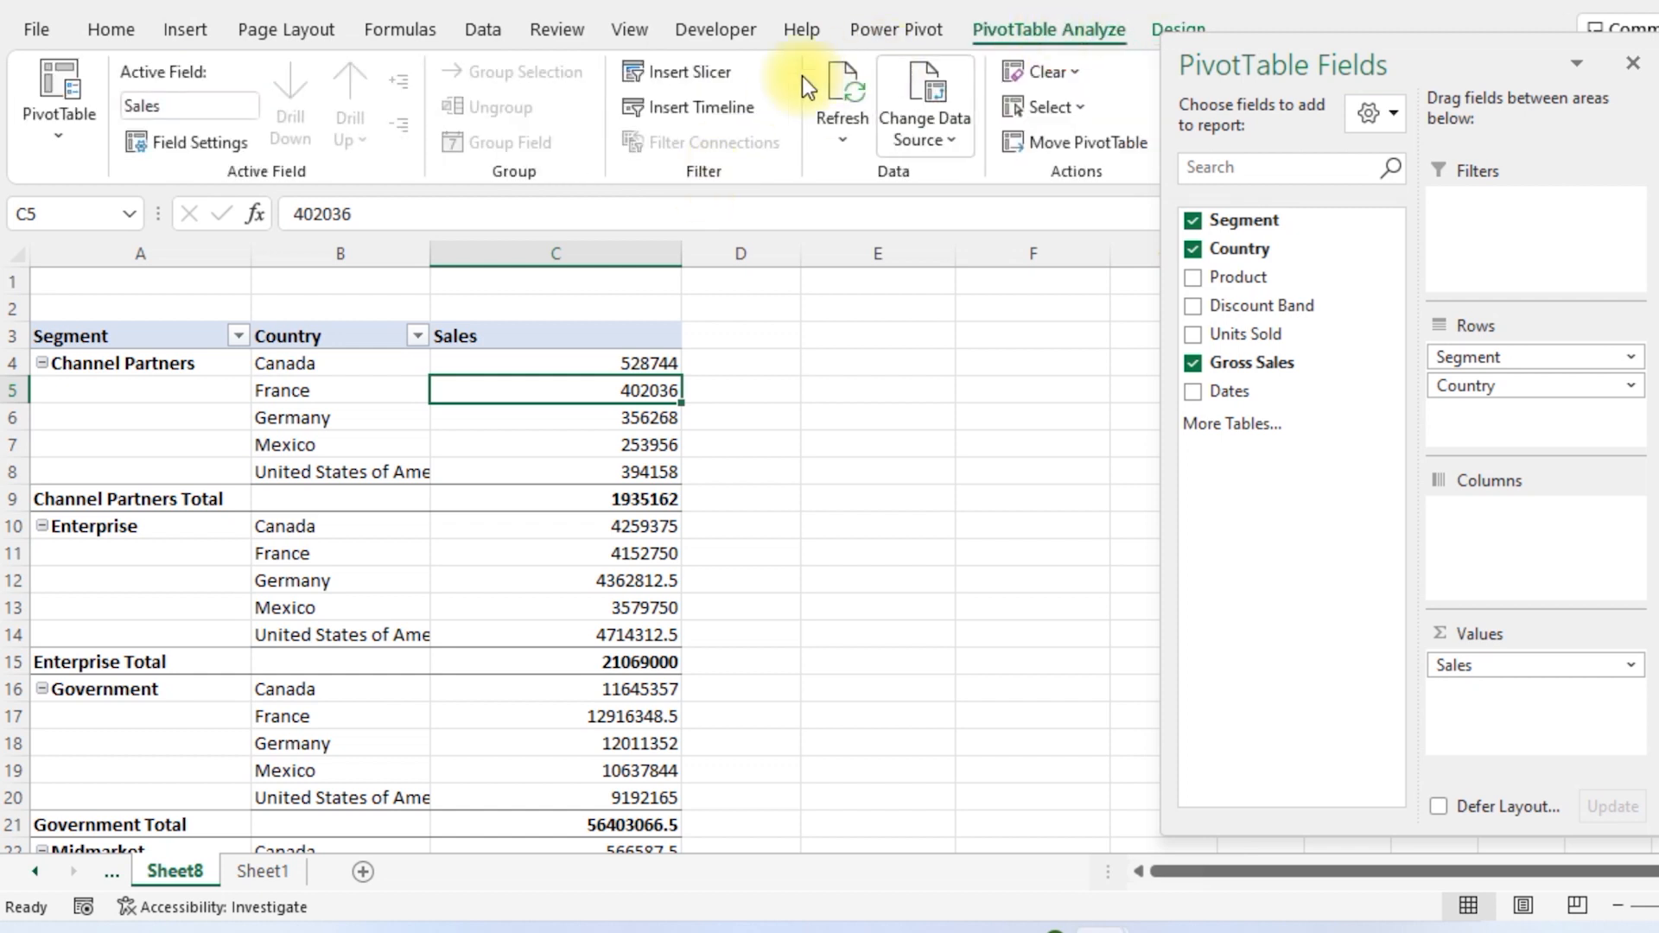
left_click(703, 76)
left_click(708, 406)
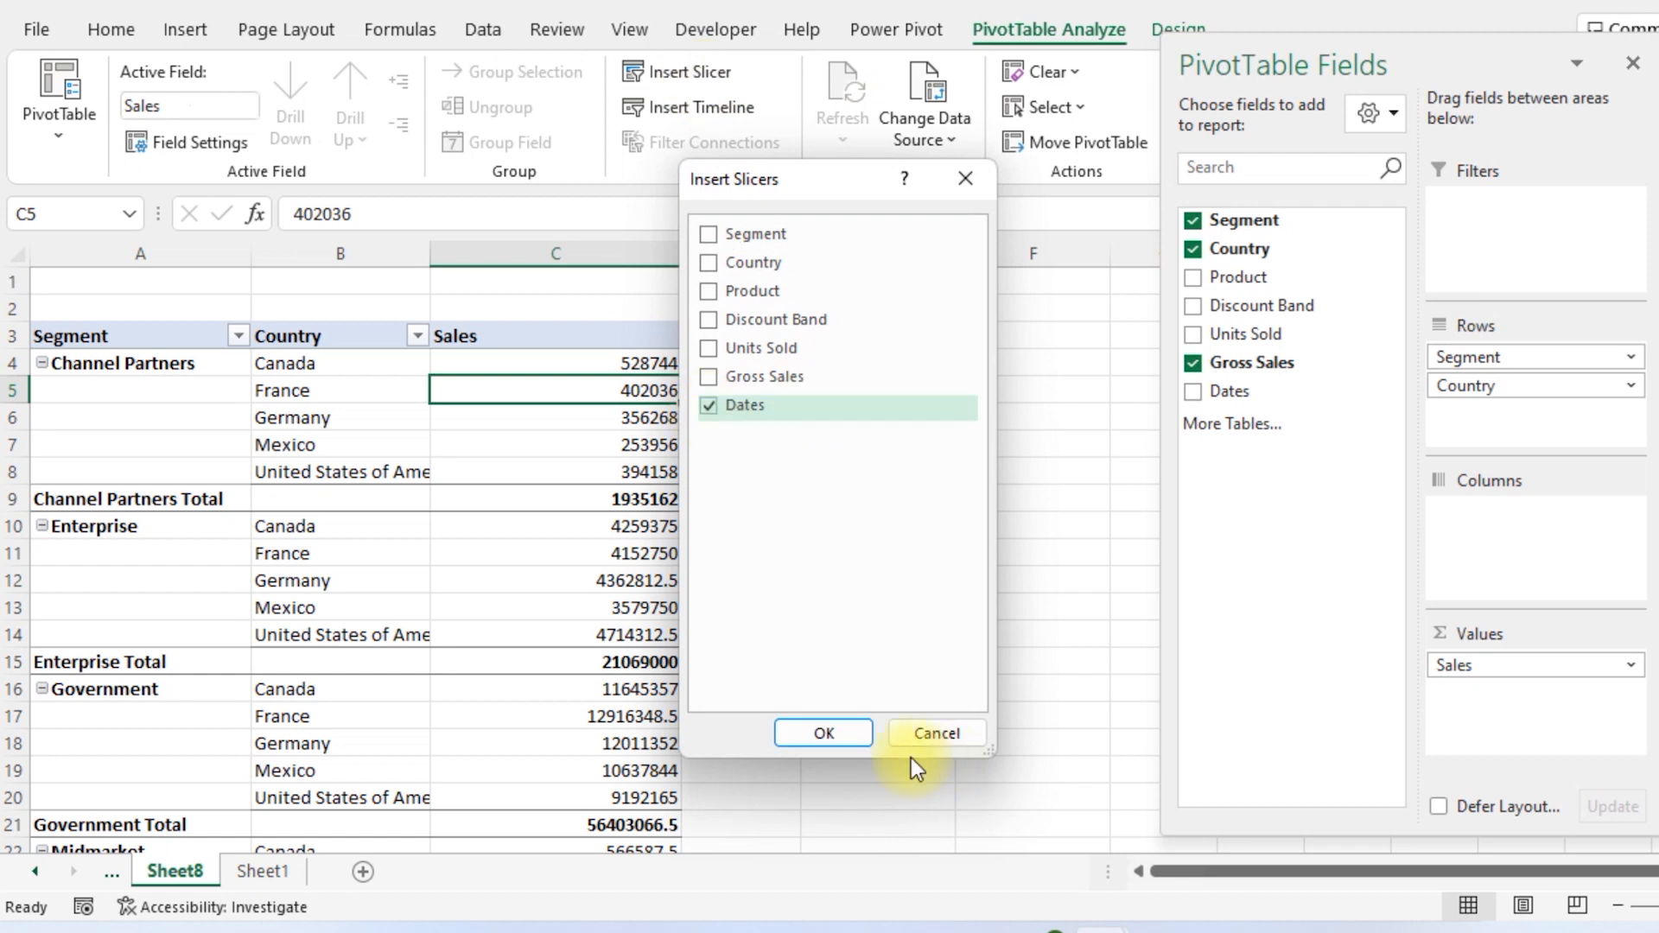
left_click(843, 742)
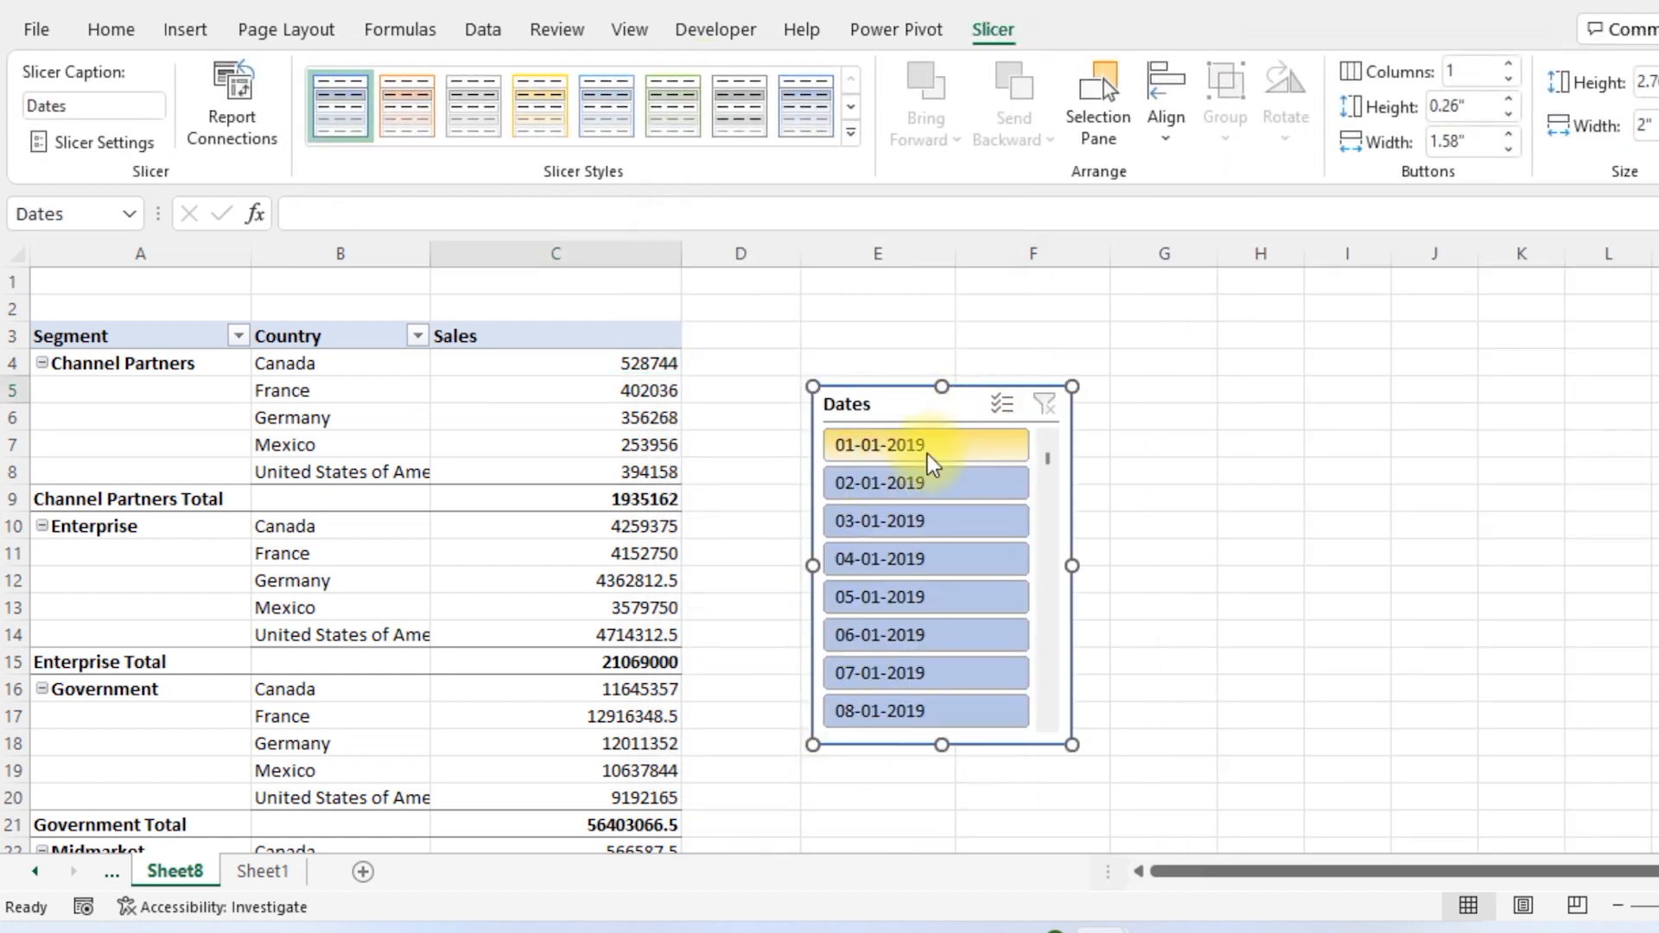
left_click_drag(907, 407, 836, 324)
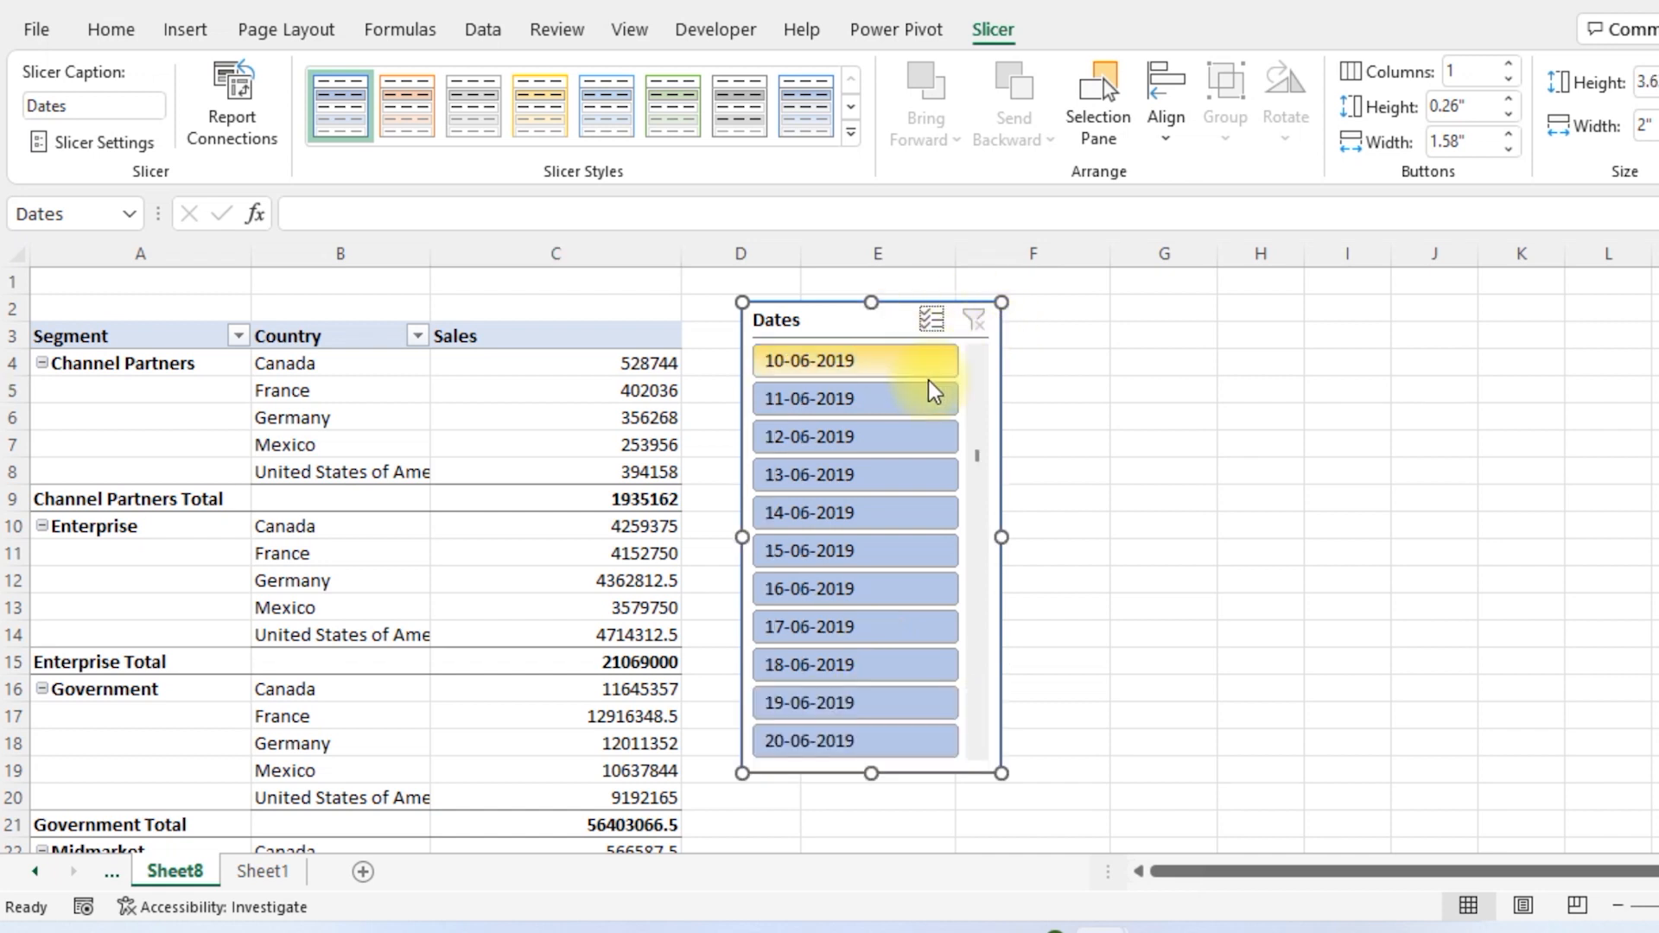
Filter the PivotTable with the Dates slicer to 10-06-2019 through 14-06-2019 plus 18-06-2019
left_click(879, 406)
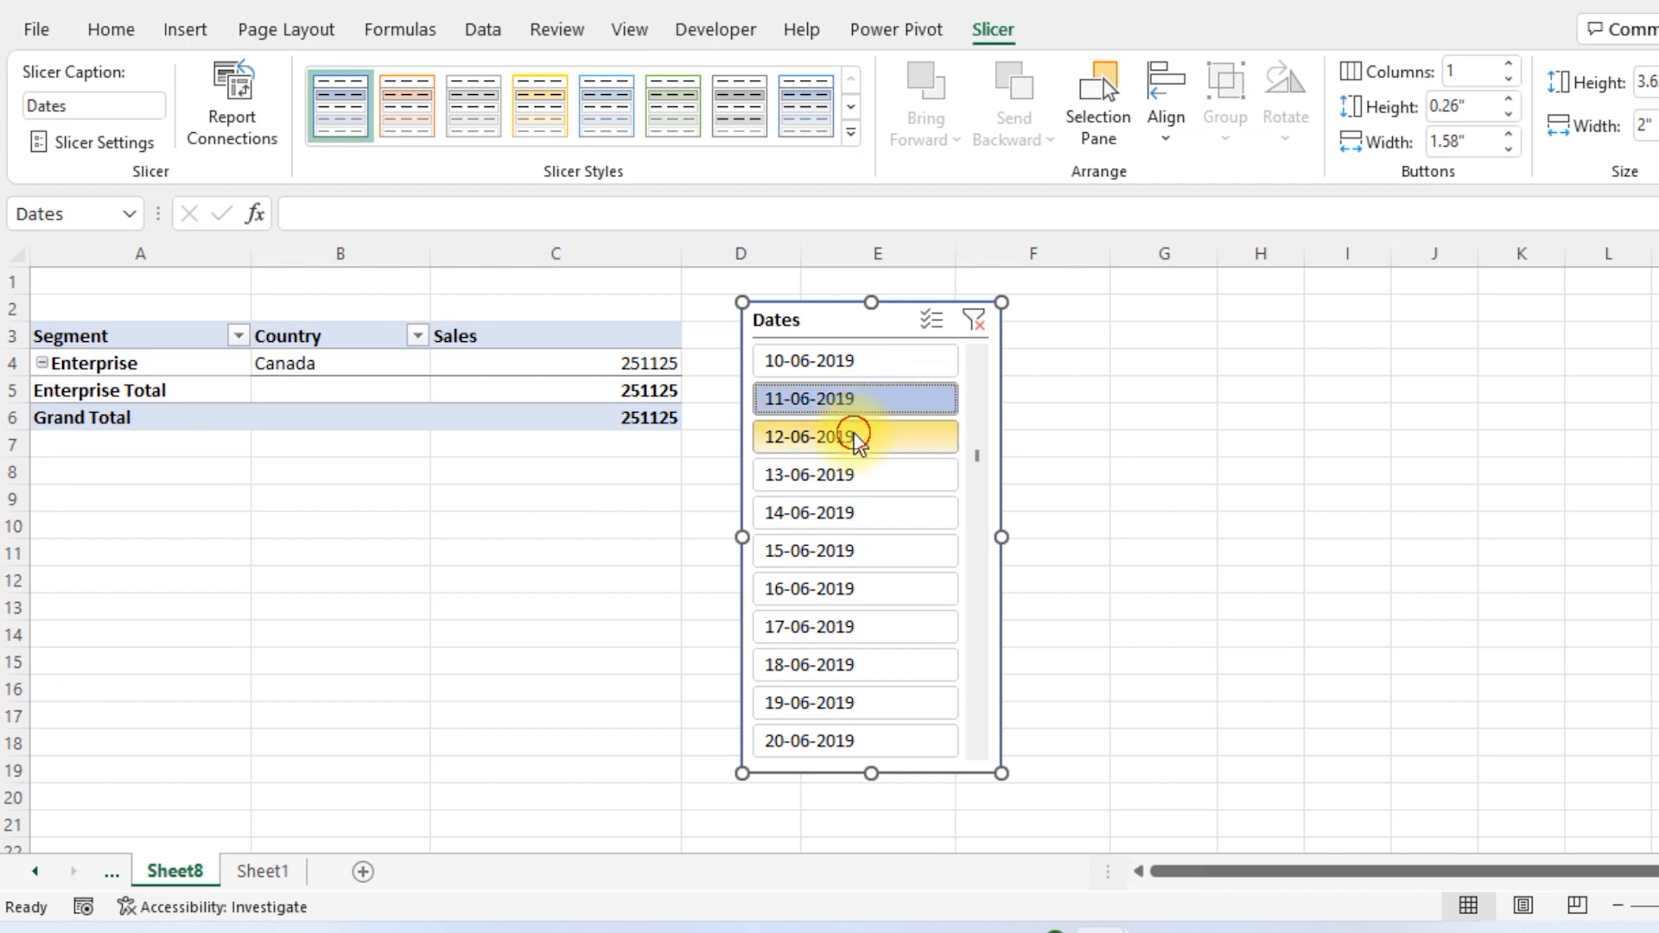
left_click_drag(859, 473, 859, 519)
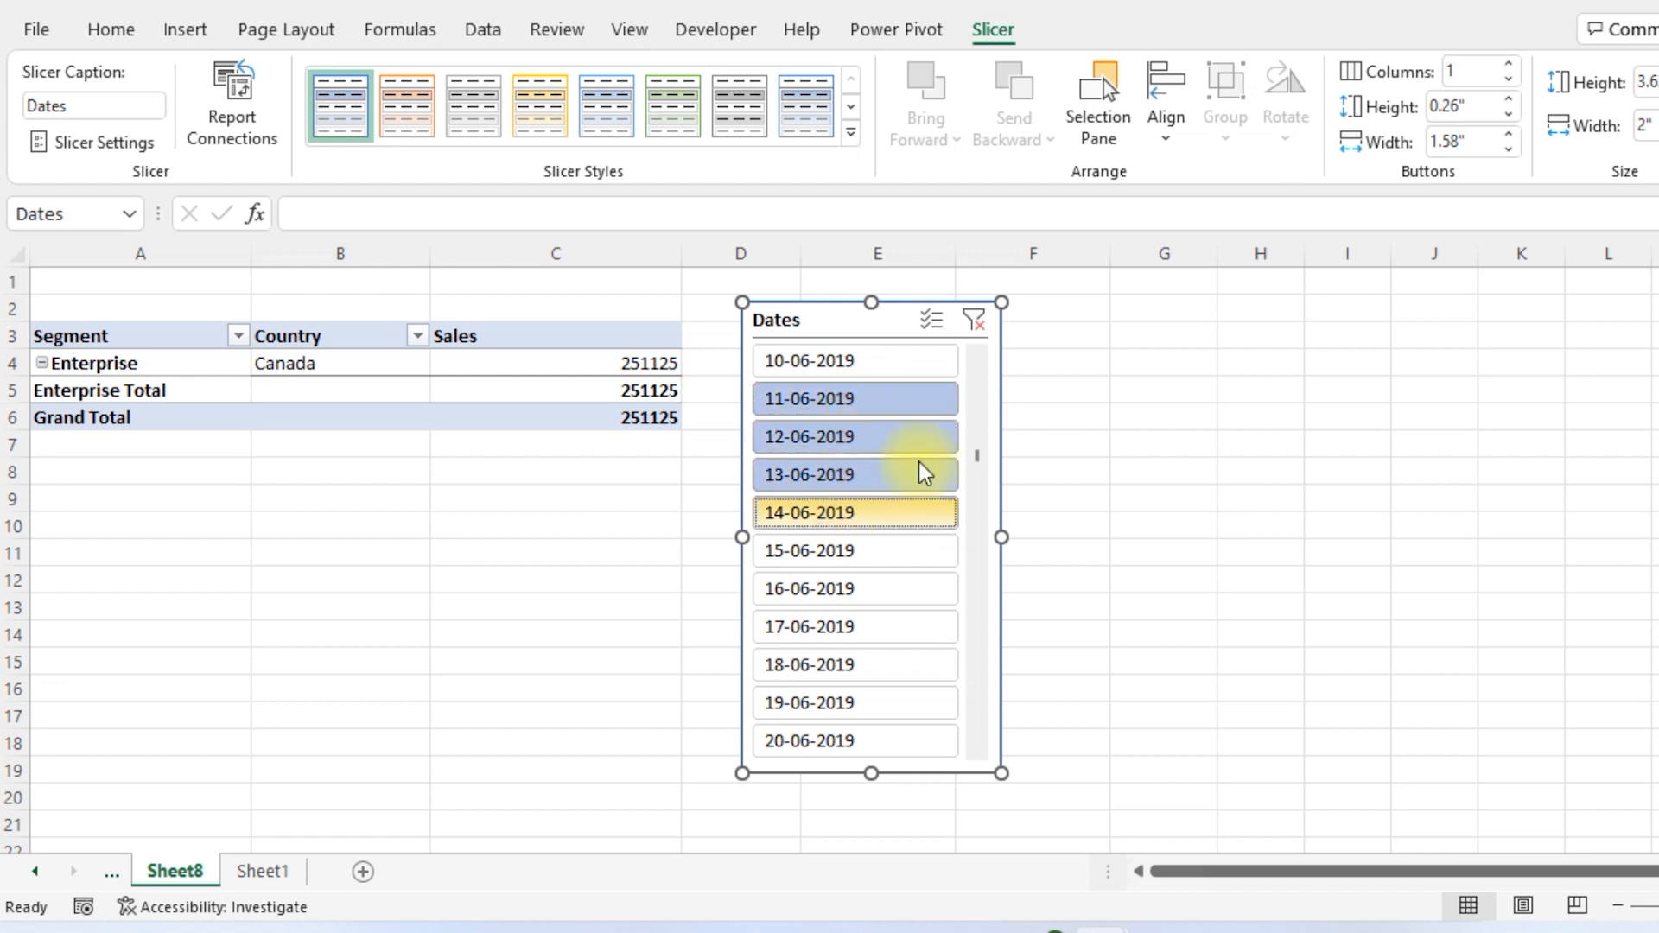
left_click(879, 361, "ctrl")
scroll(910, 659, "down", 9)
scroll(910, 659, "up", 9)
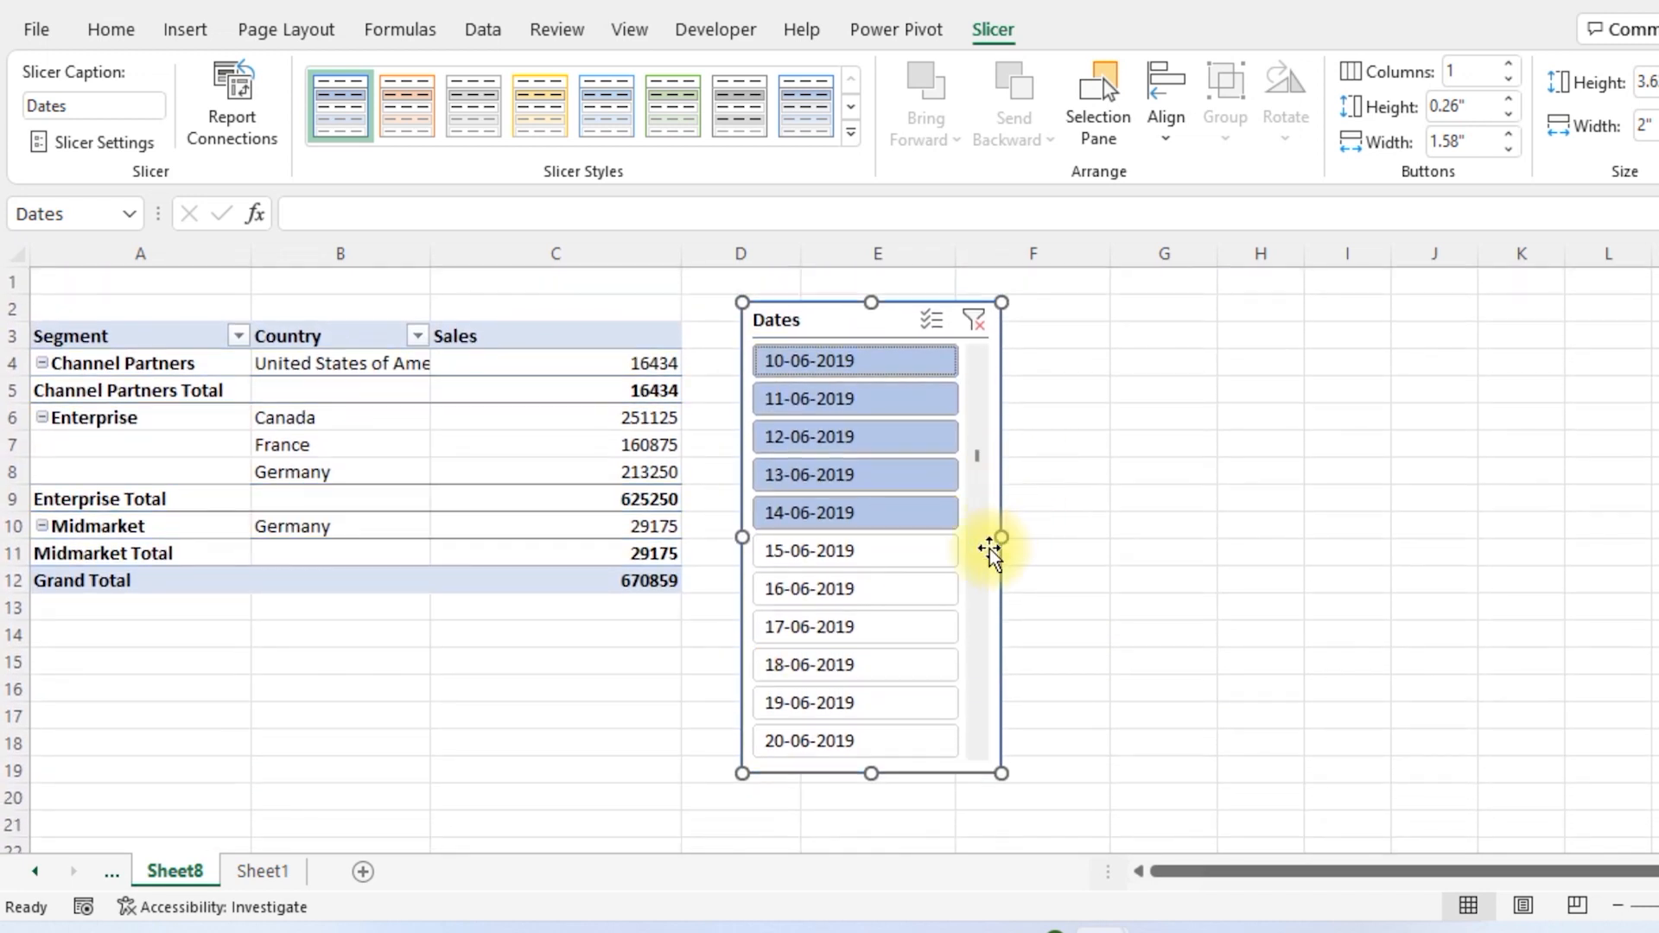
scroll(991, 551, "down", 1)
left_click(845, 616, "ctrl")
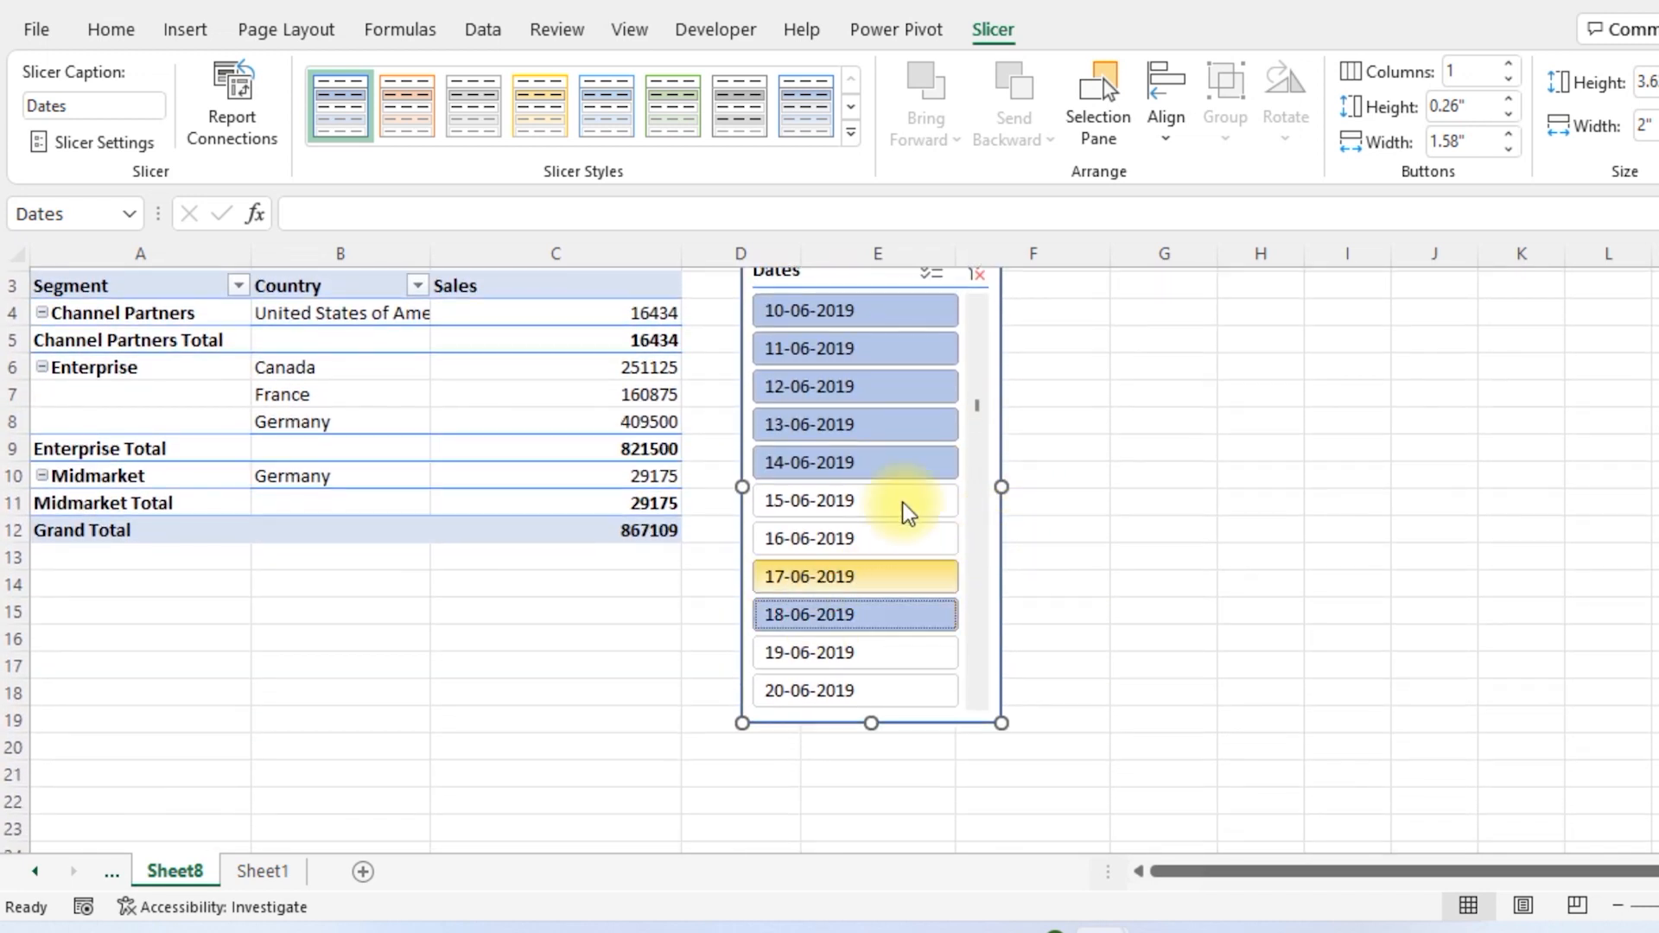
scroll(893, 413, "up", 1)
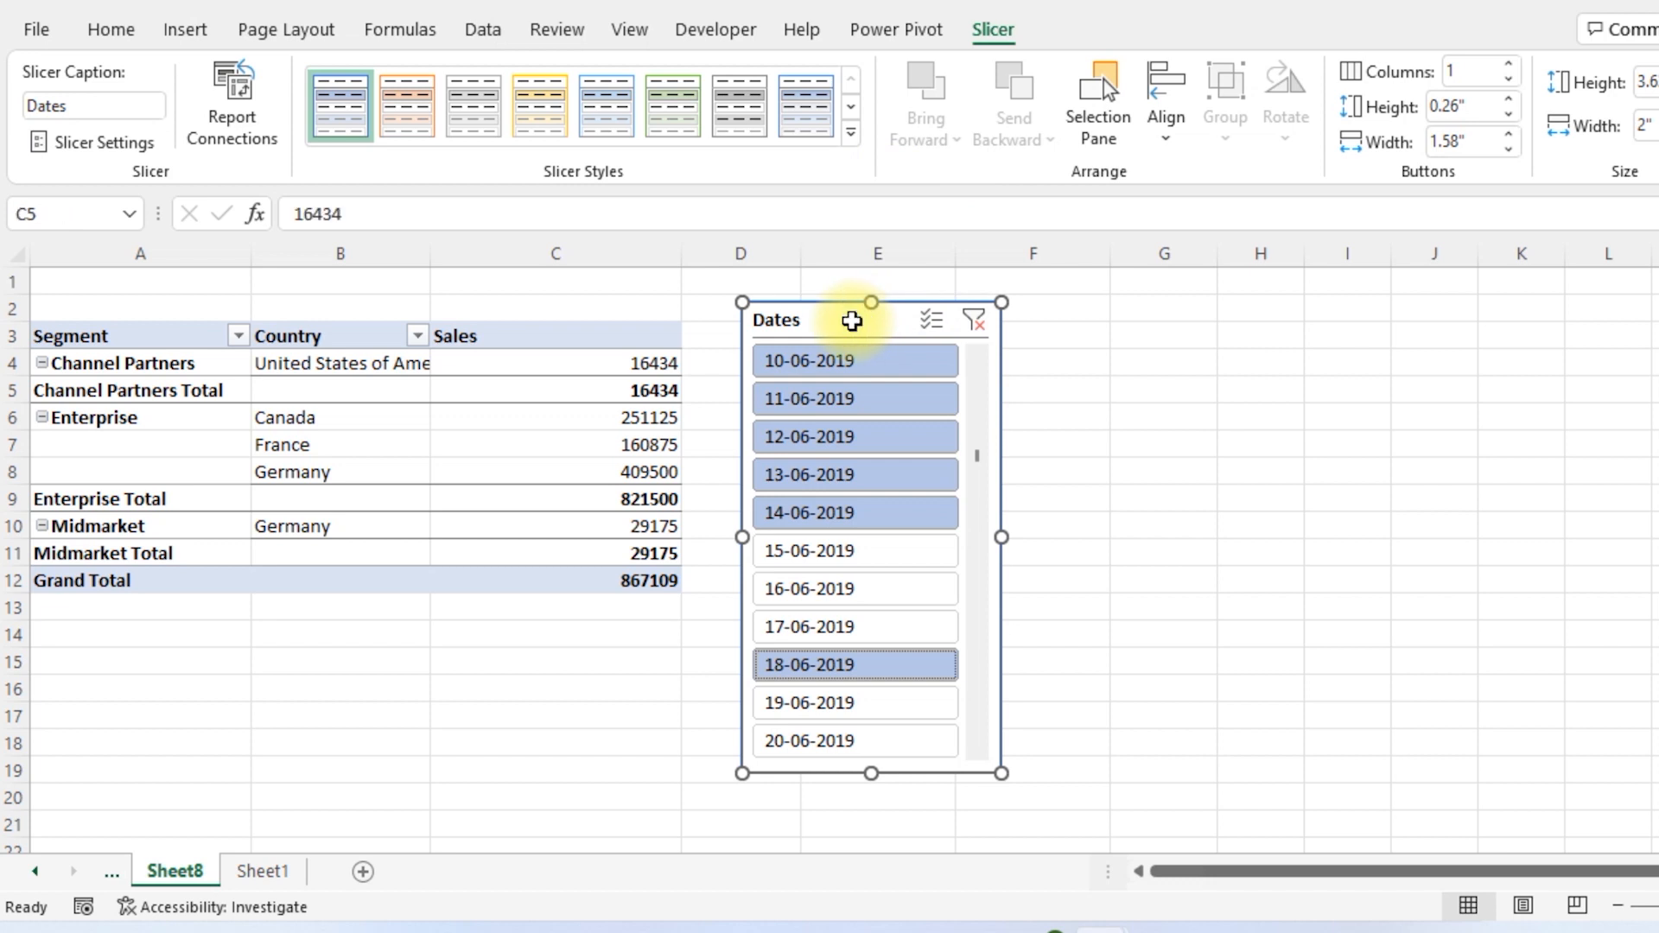
Delete the Dates slicer and remove the Segment field from the PivotTable rows
key("Delete")
left_click(1242, 220)
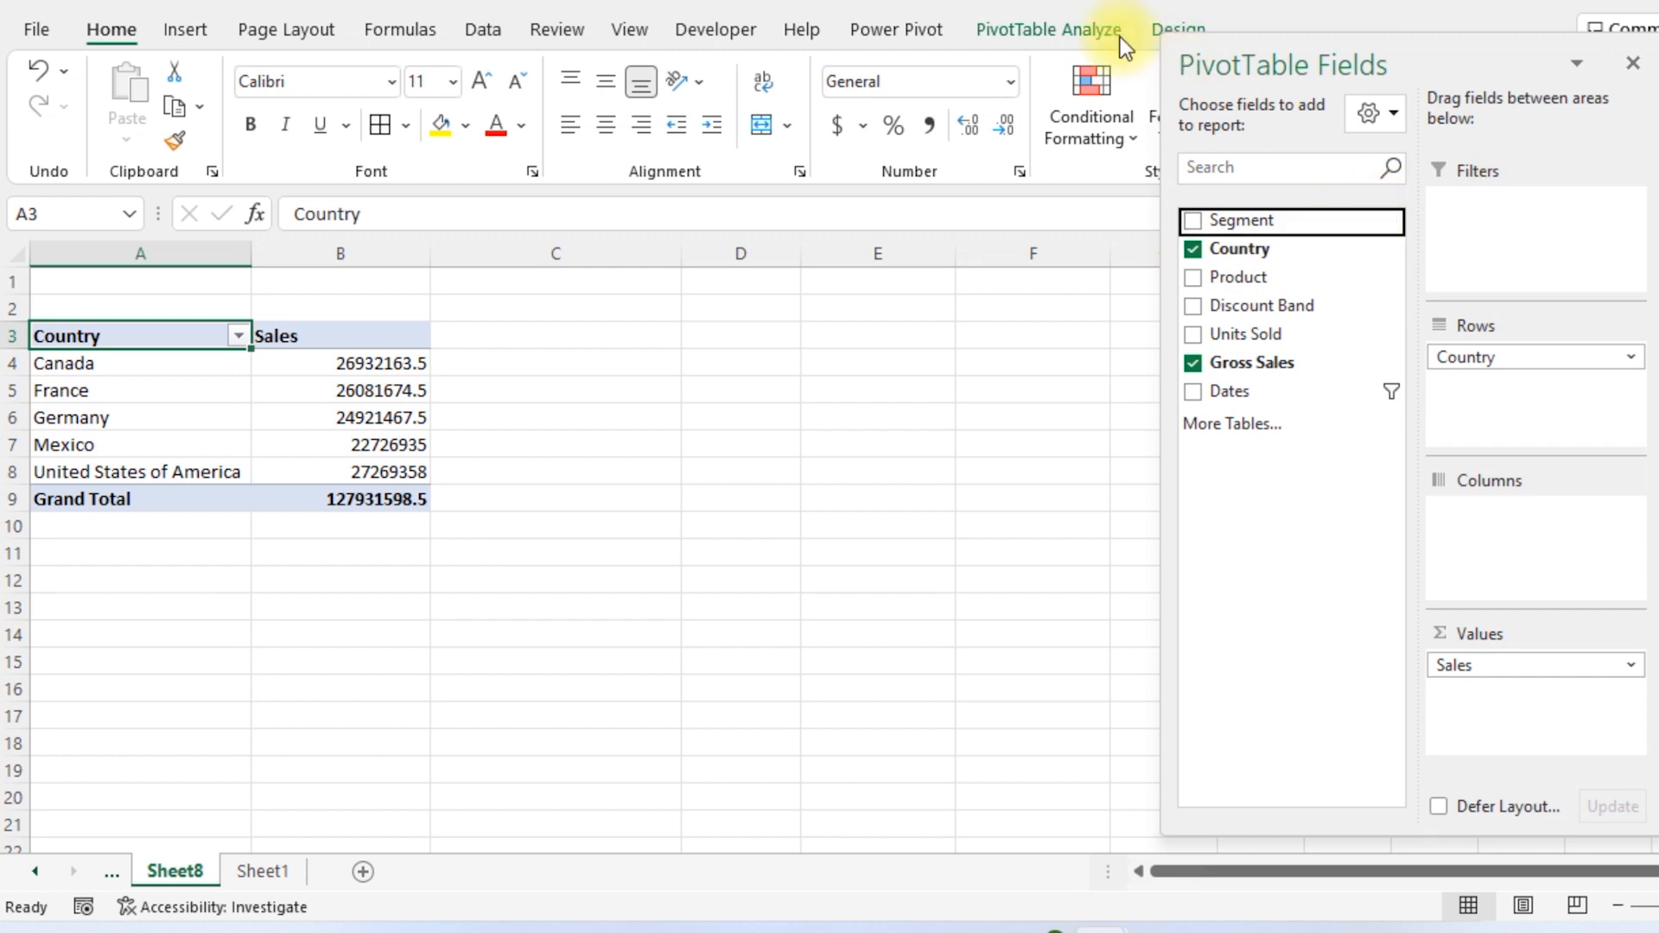
Insert a Segment slicer, place it beside the PivotTable and shorten it to fit its five items
left_click(1055, 31)
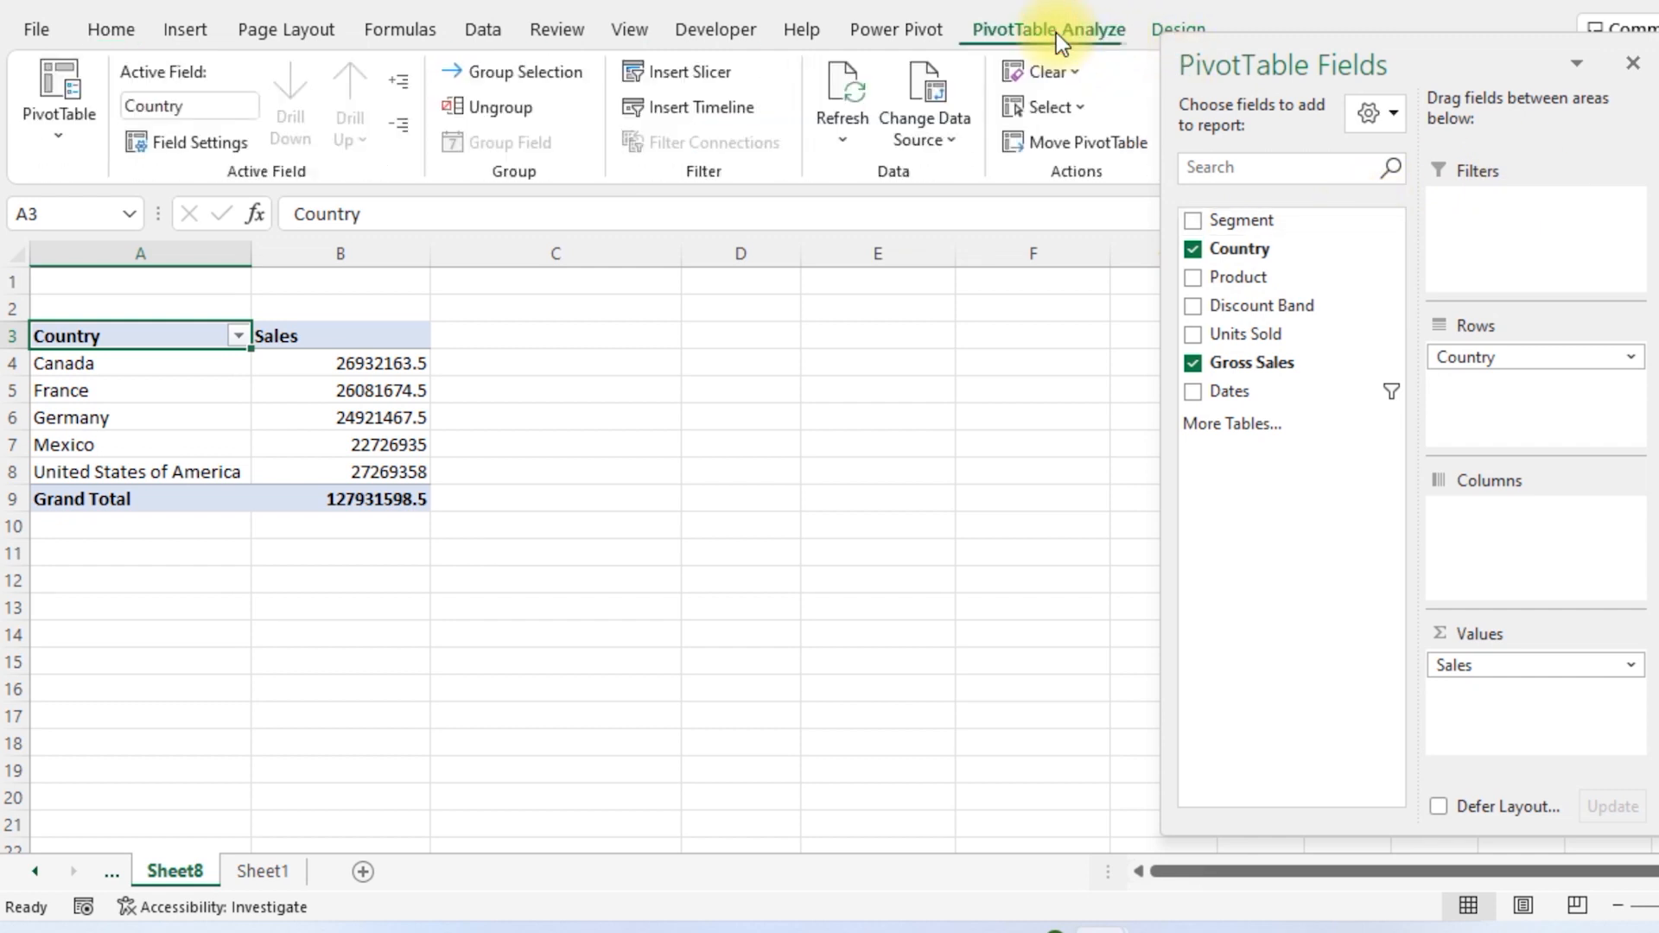
left_click(690, 73)
left_click(707, 232)
left_click(844, 737)
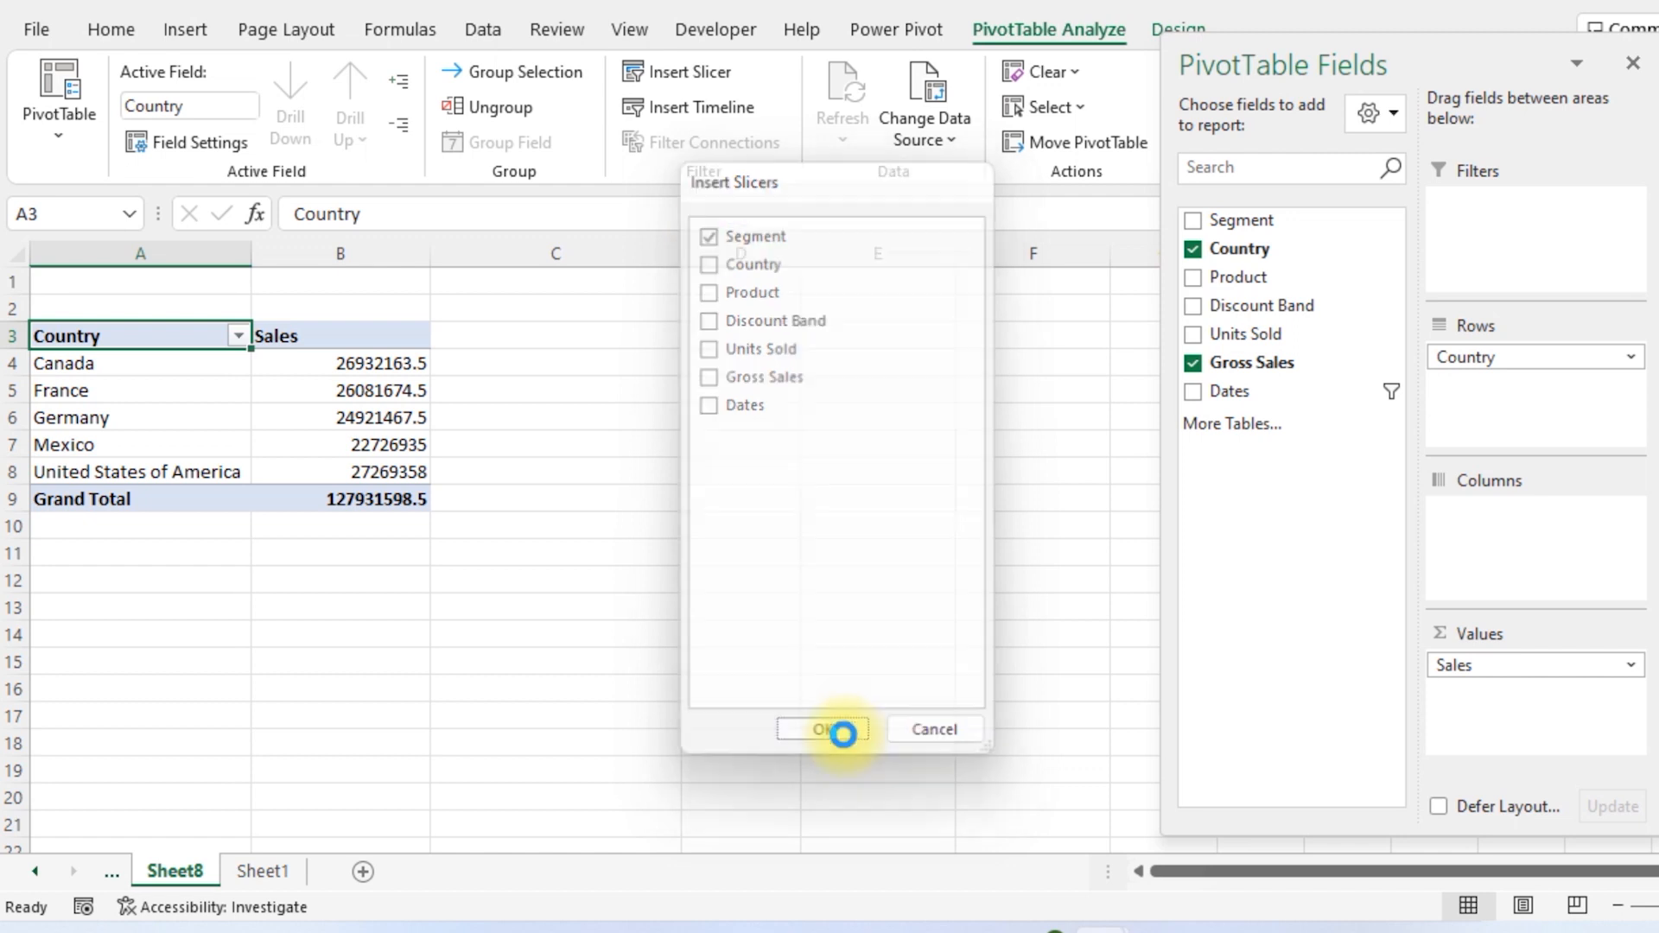
left_click_drag(924, 410, 718, 335)
left_click_drag(738, 674, 735, 559)
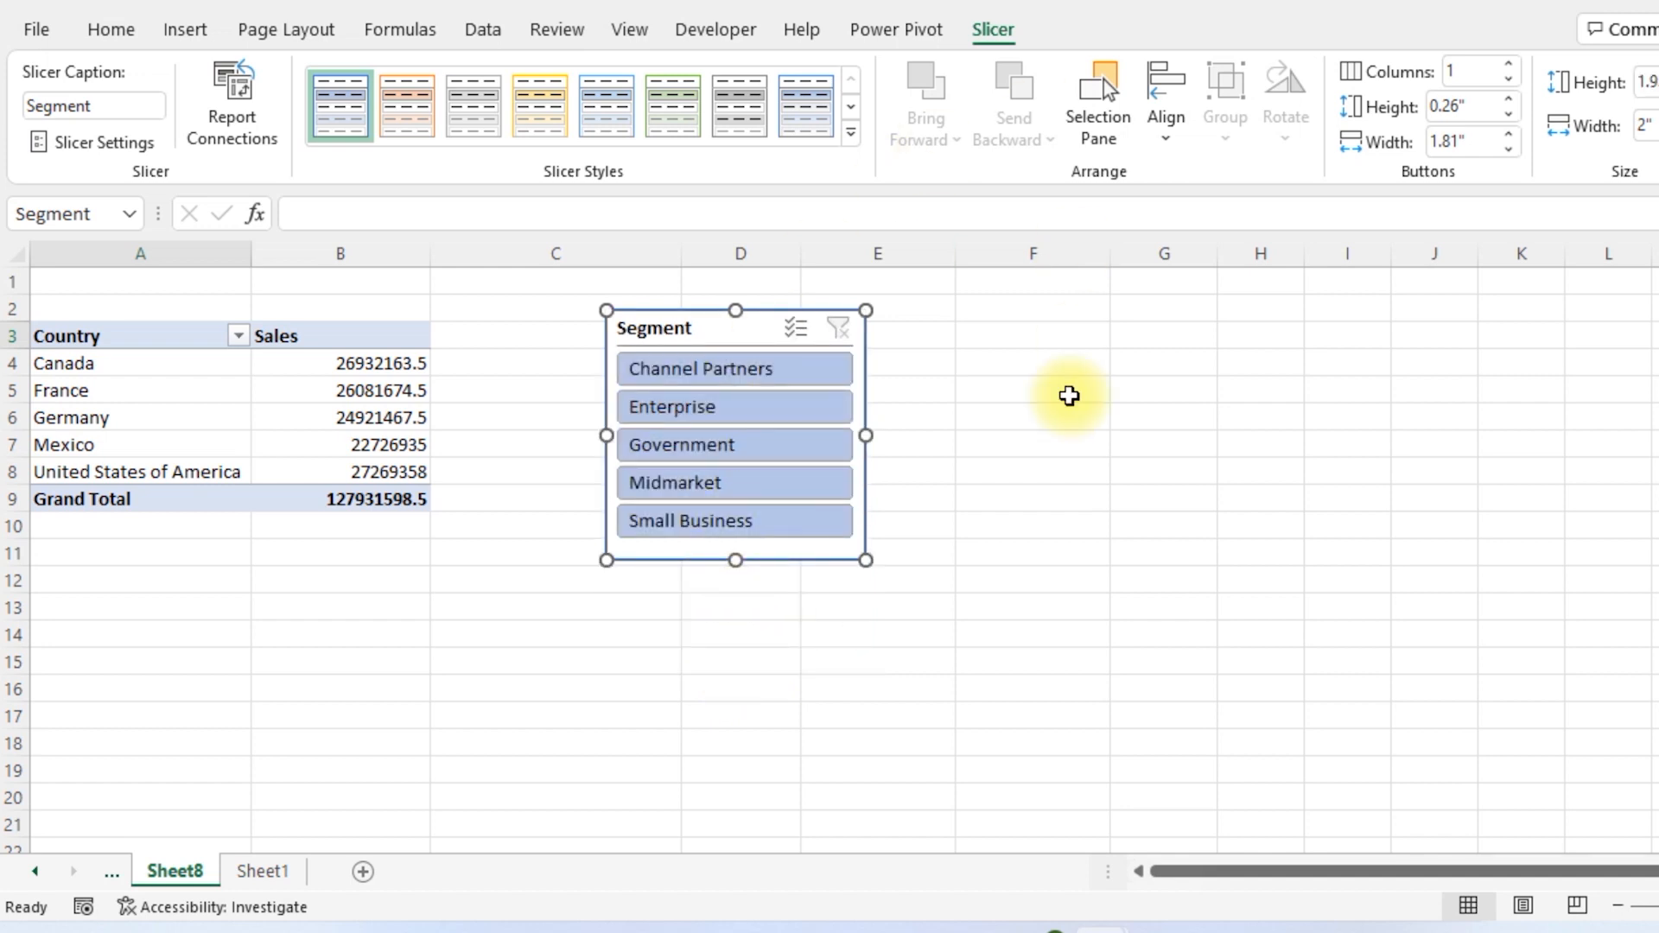
Filter by Channel Partners and by Government in the Segment slicer, then add Enterprise, Midmarket and Channel Partners to the Government selection
left_click(743, 371)
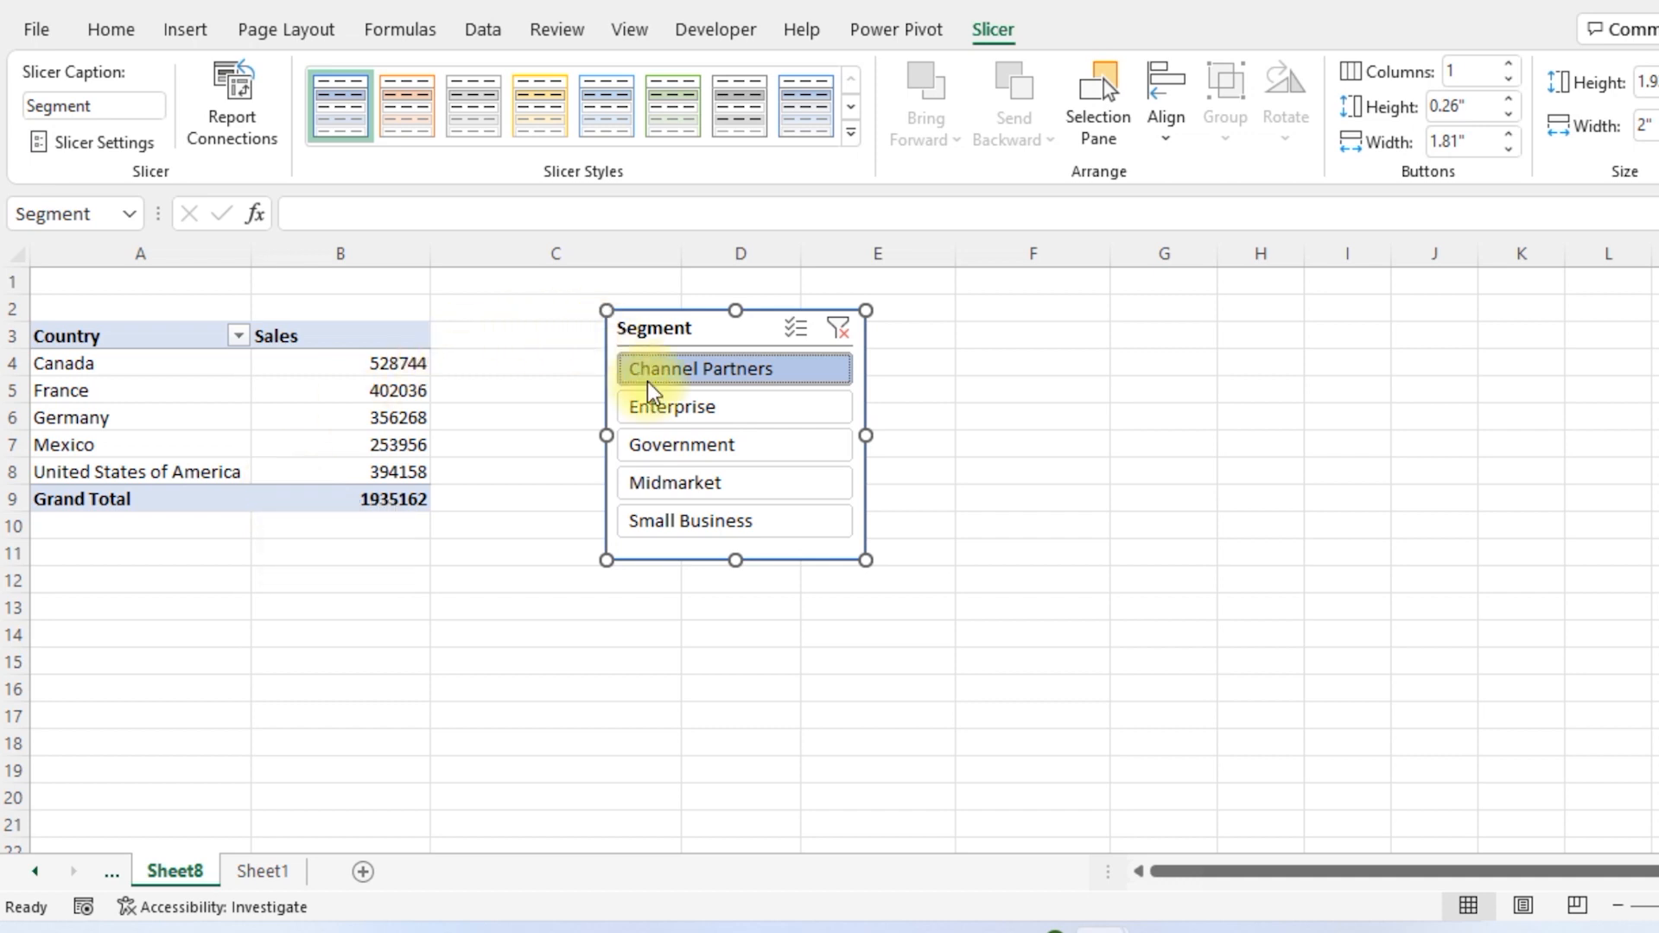
left_click(686, 450)
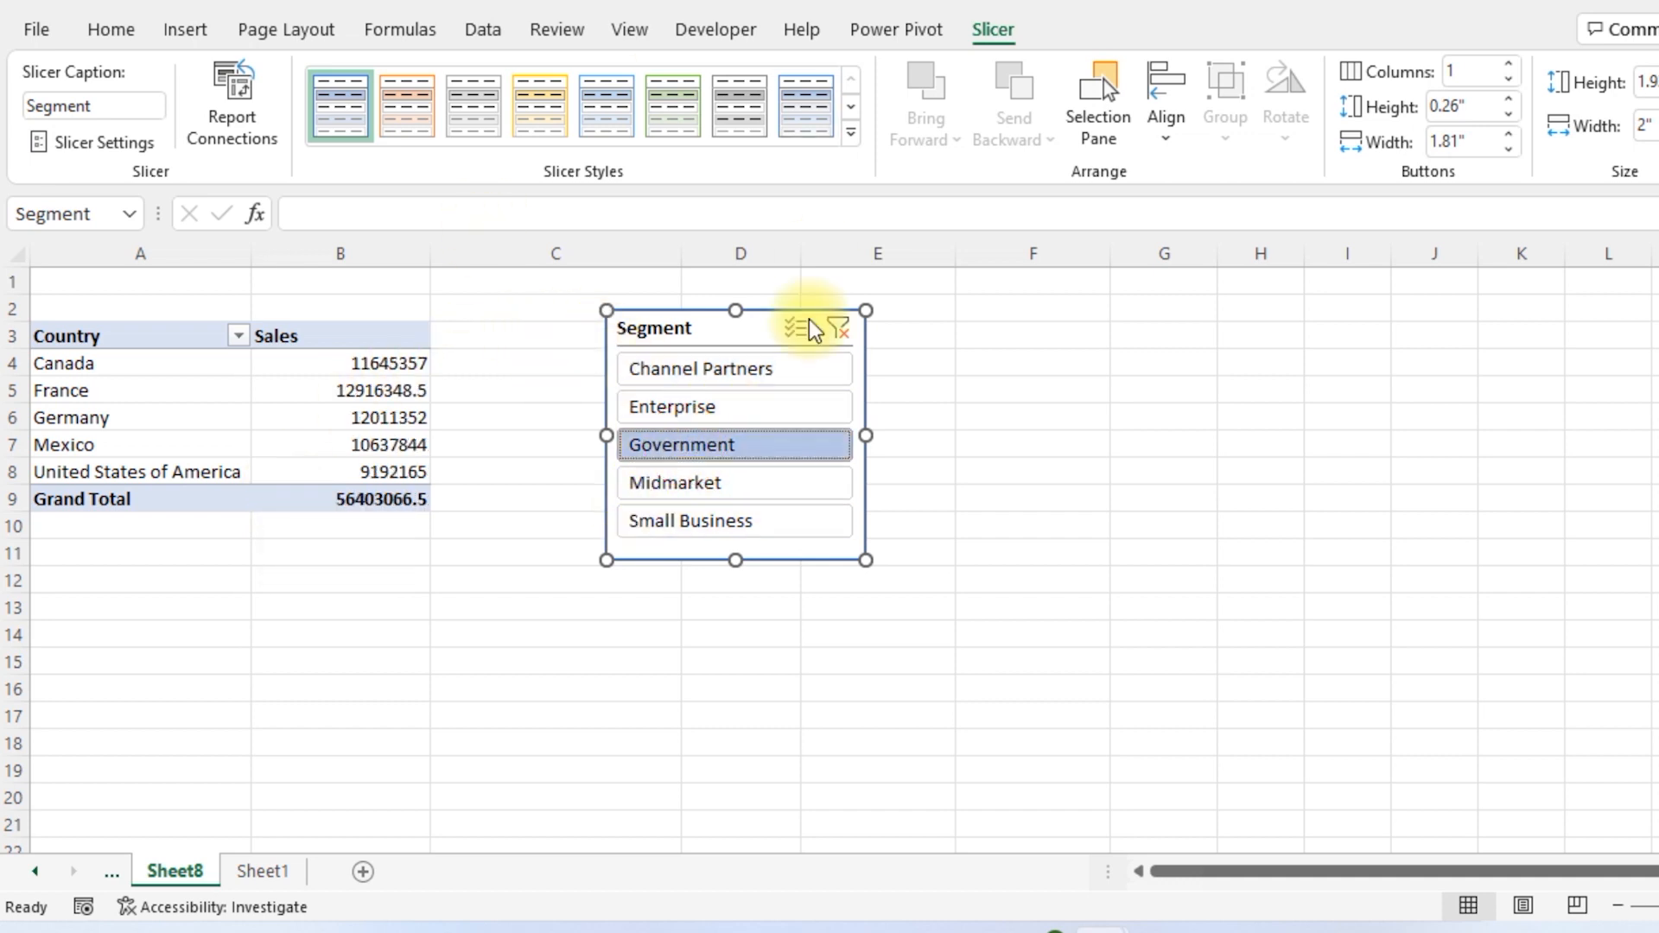
left_click(707, 411, "ctrl")
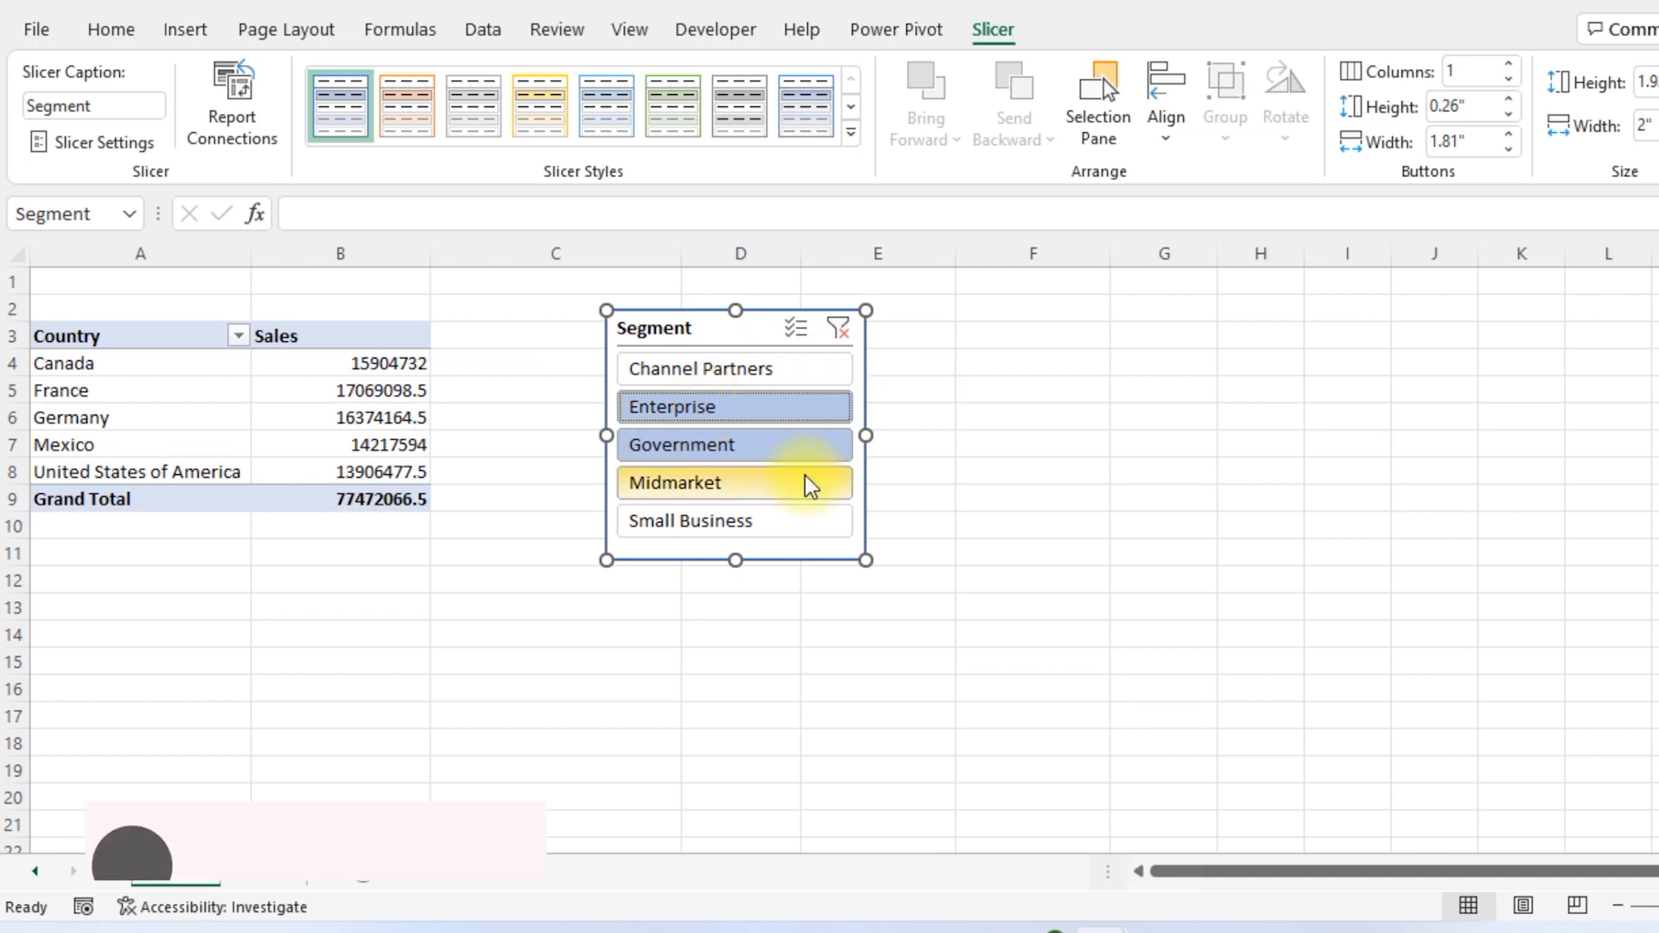
left_click(765, 484, "ctrl")
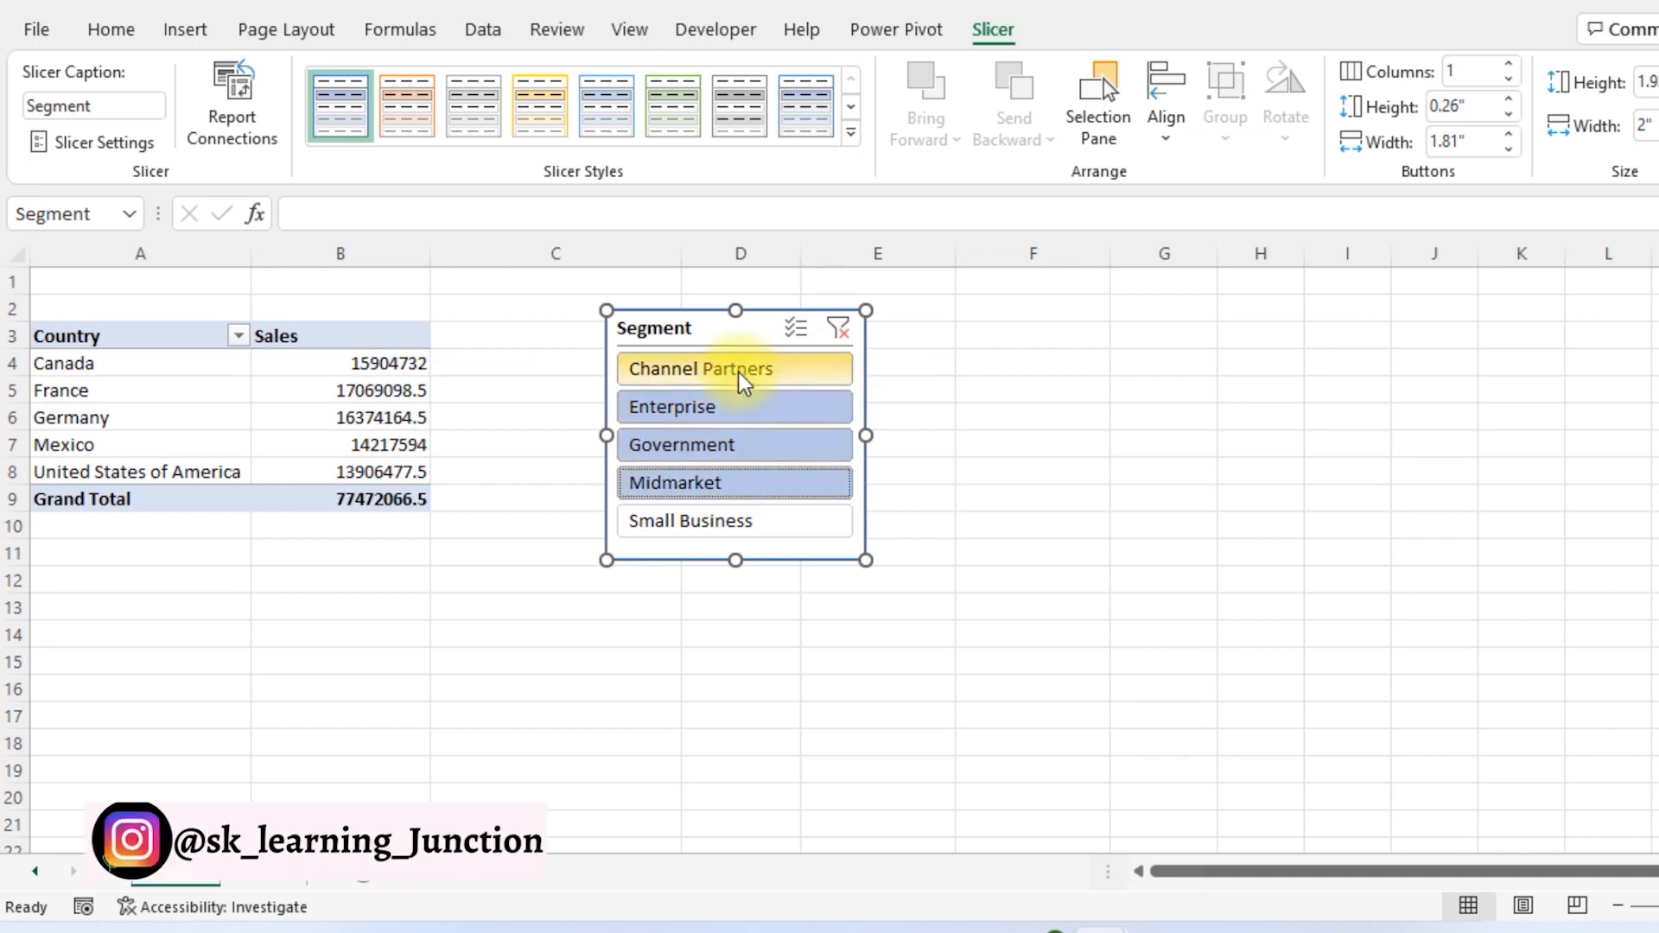
left_click(741, 370, "ctrl")
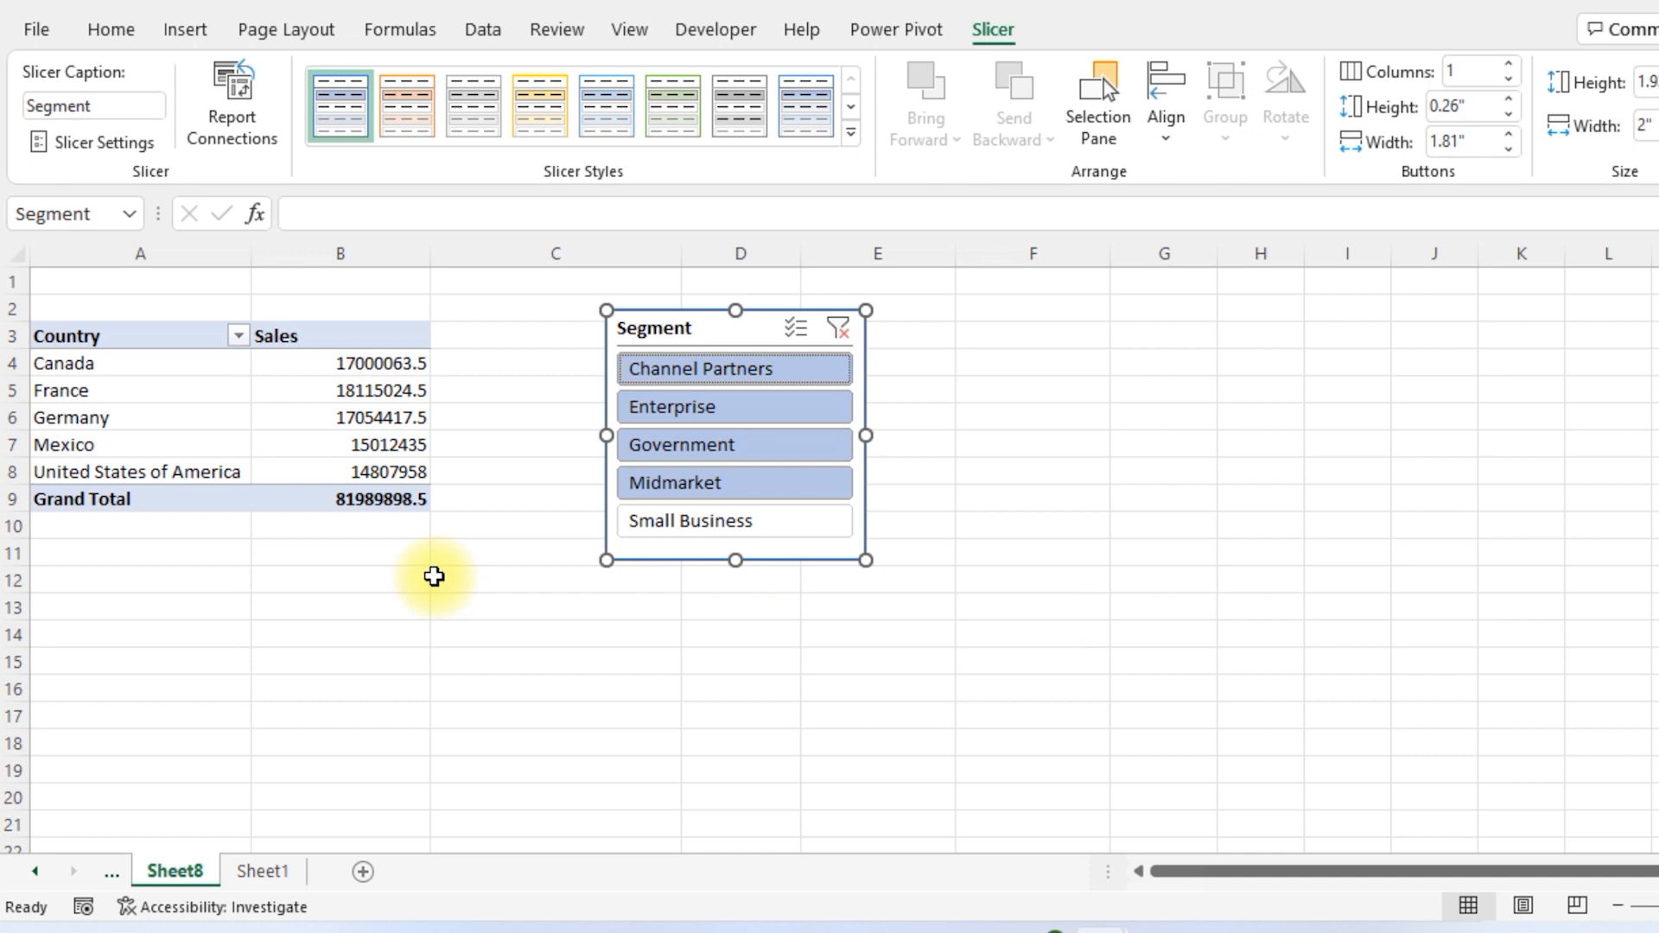
Copy the whole Country and Sales PivotTable and paste a second copy starting at cell A12
left_click(145, 347)
key("ctrl+shift+Right")
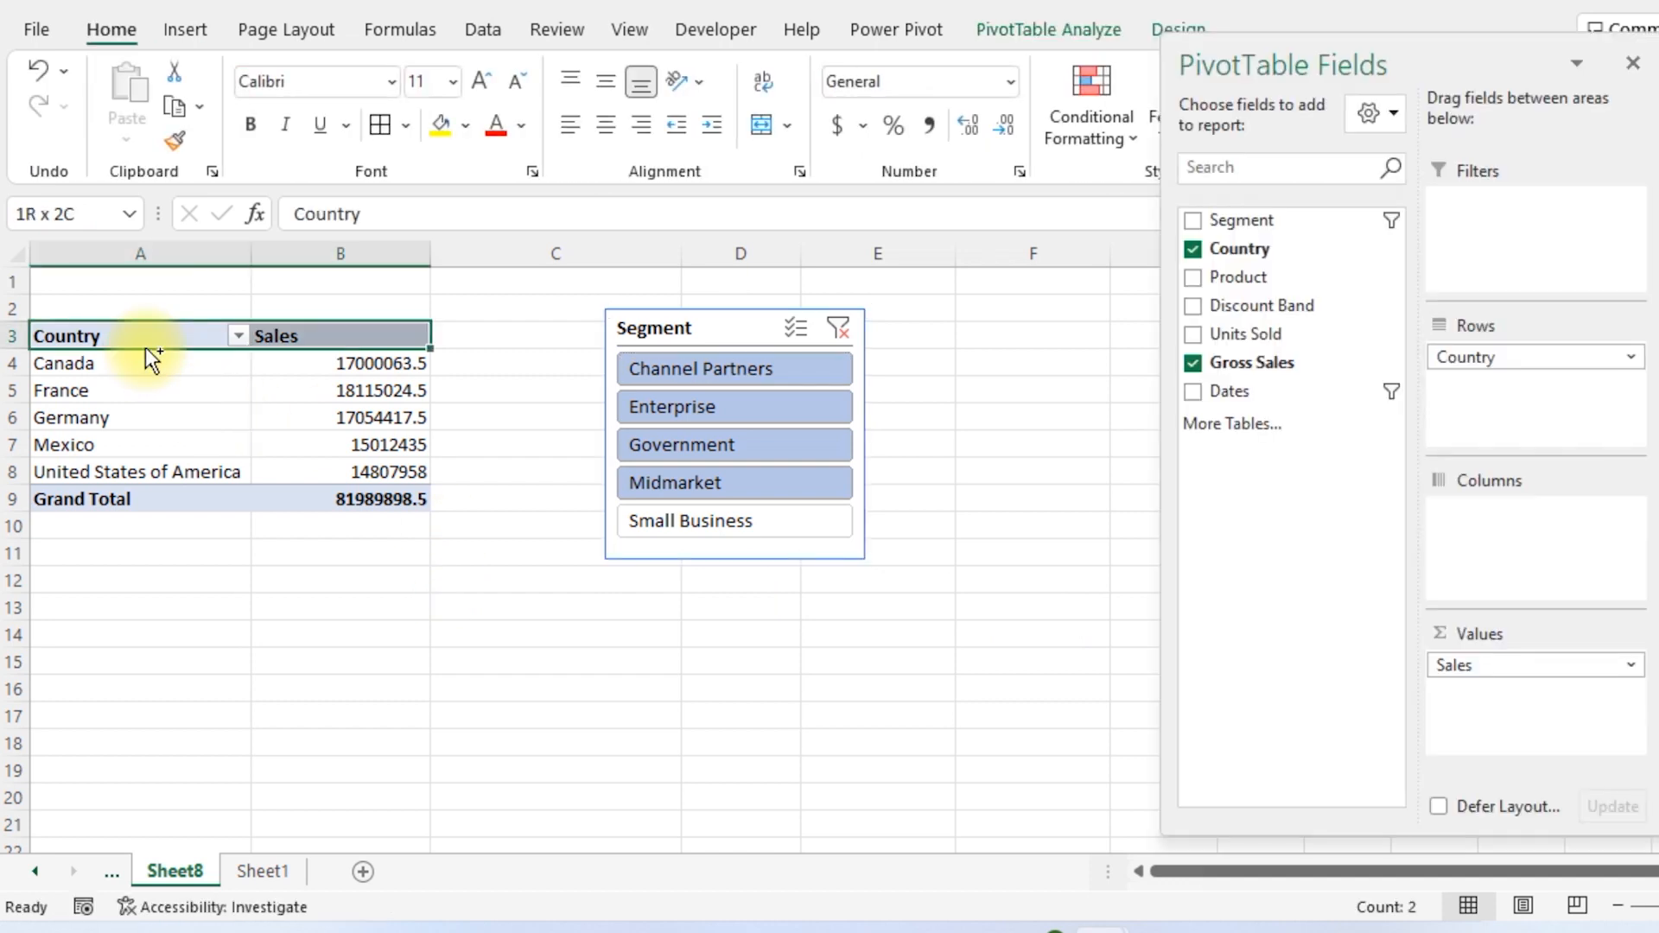
key("ctrl+shift+Down")
key("ctrl+c")
key("Down")
key("Down")
key("Down")
key("Down")
key("Down")
key("Down")
key("Down")
key("Down")
key("Down")
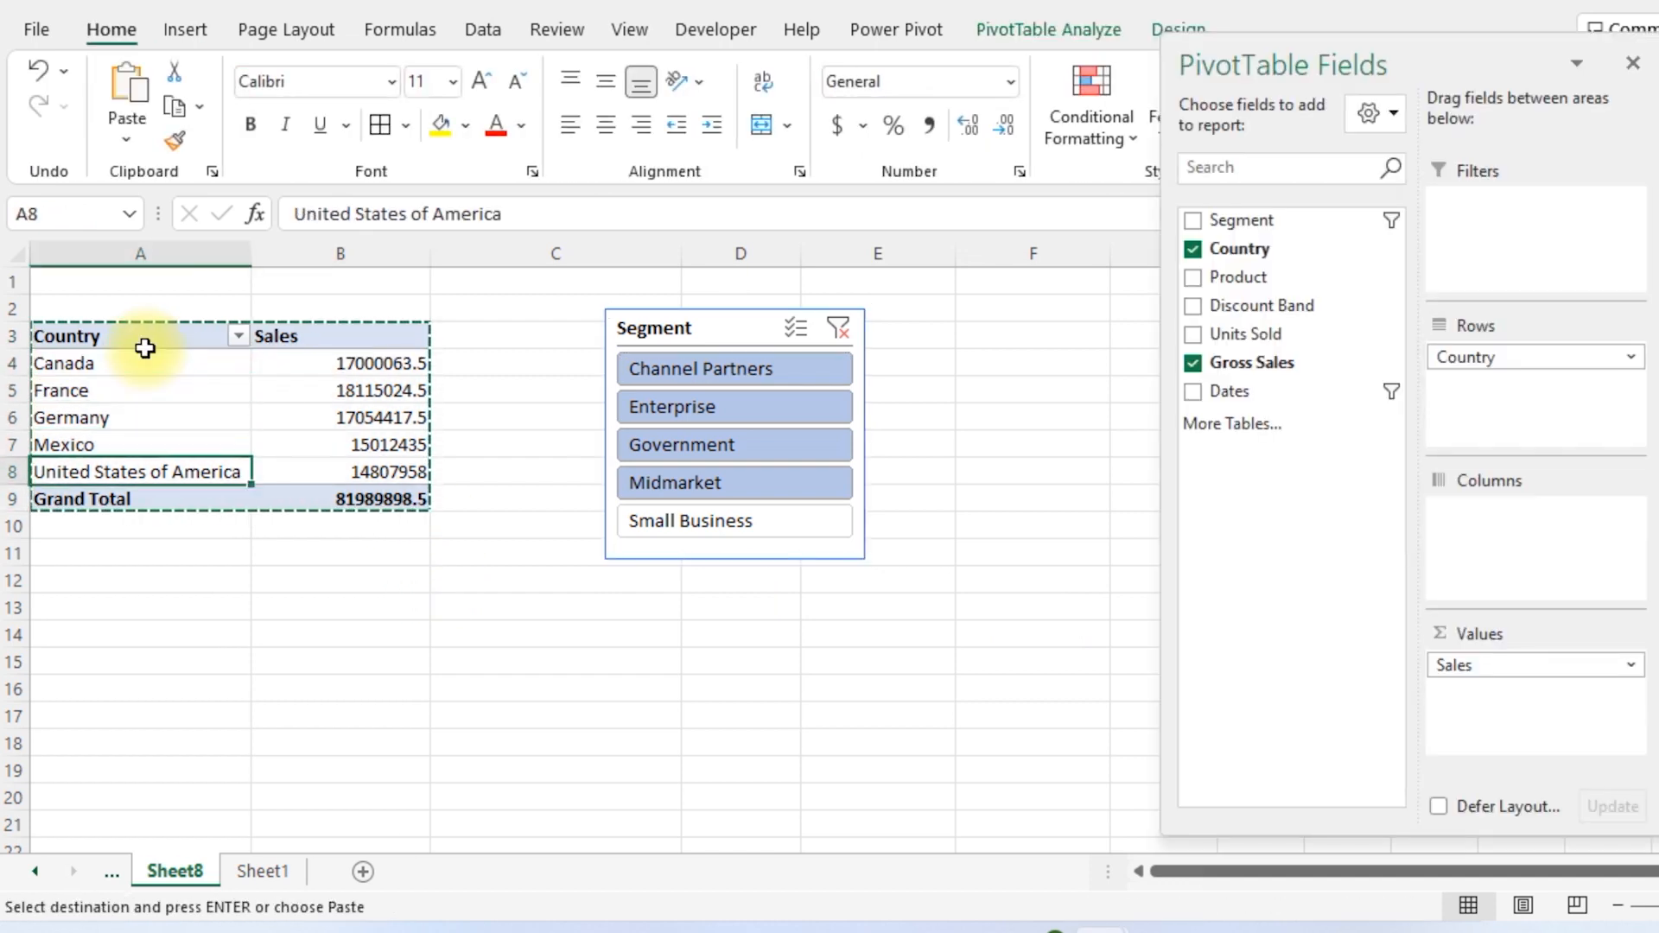
key("ctrl+v")
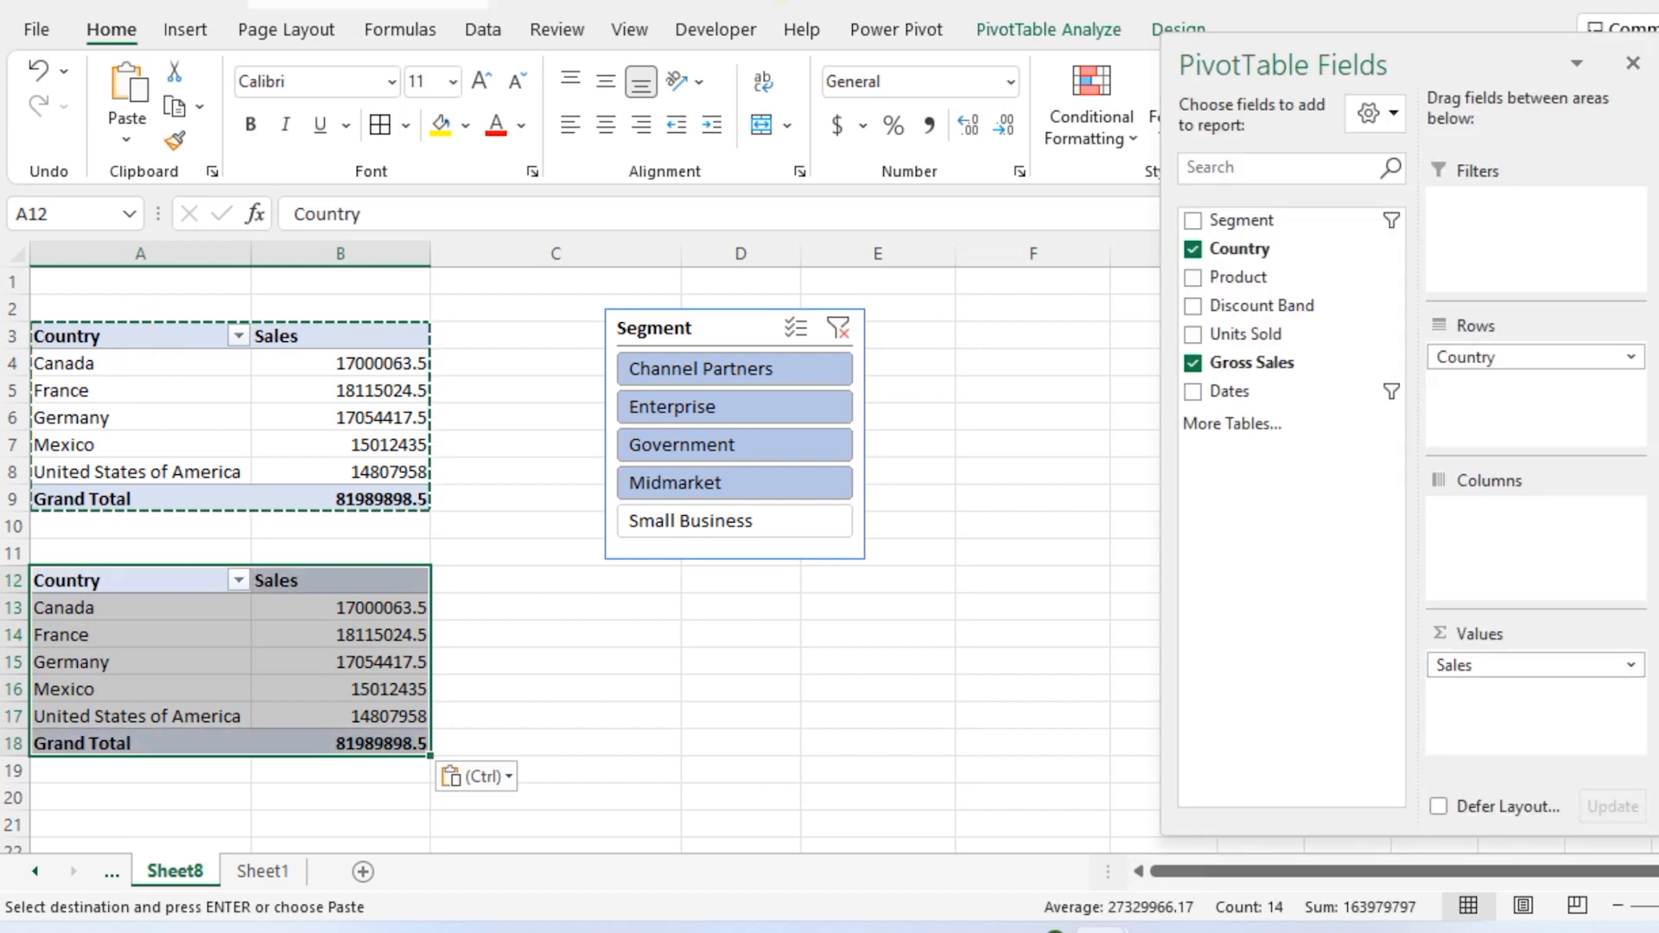
left_click(908, 360)
left_click(240, 406)
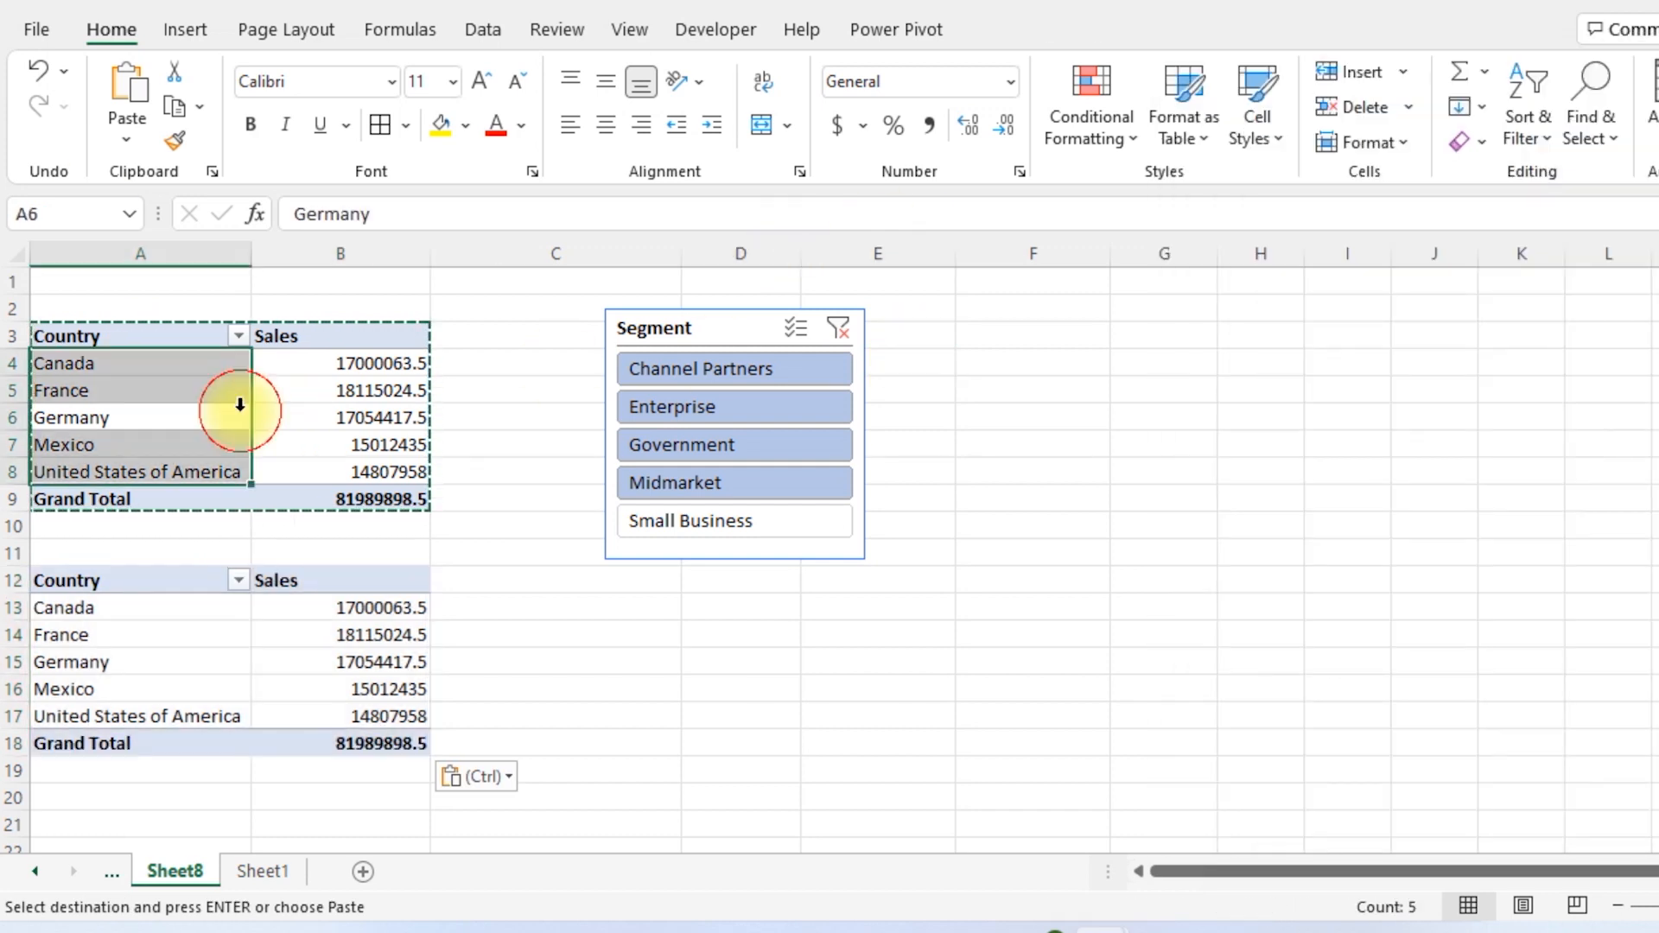
left_click(935, 396)
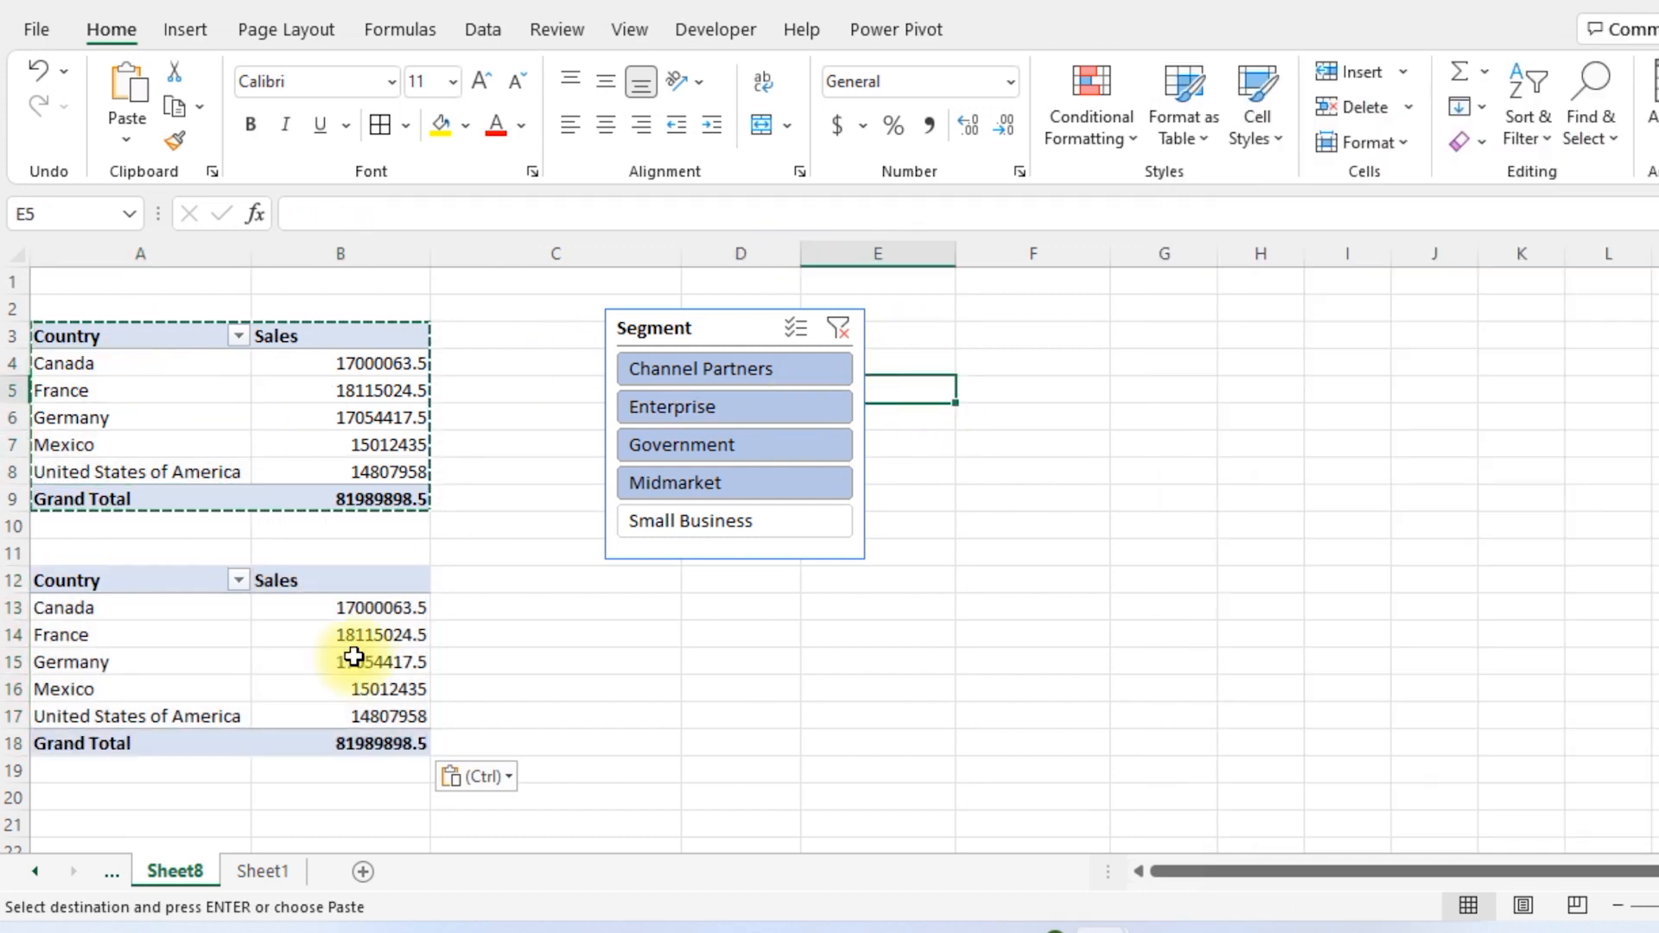
left_click(184, 643)
left_click(363, 282)
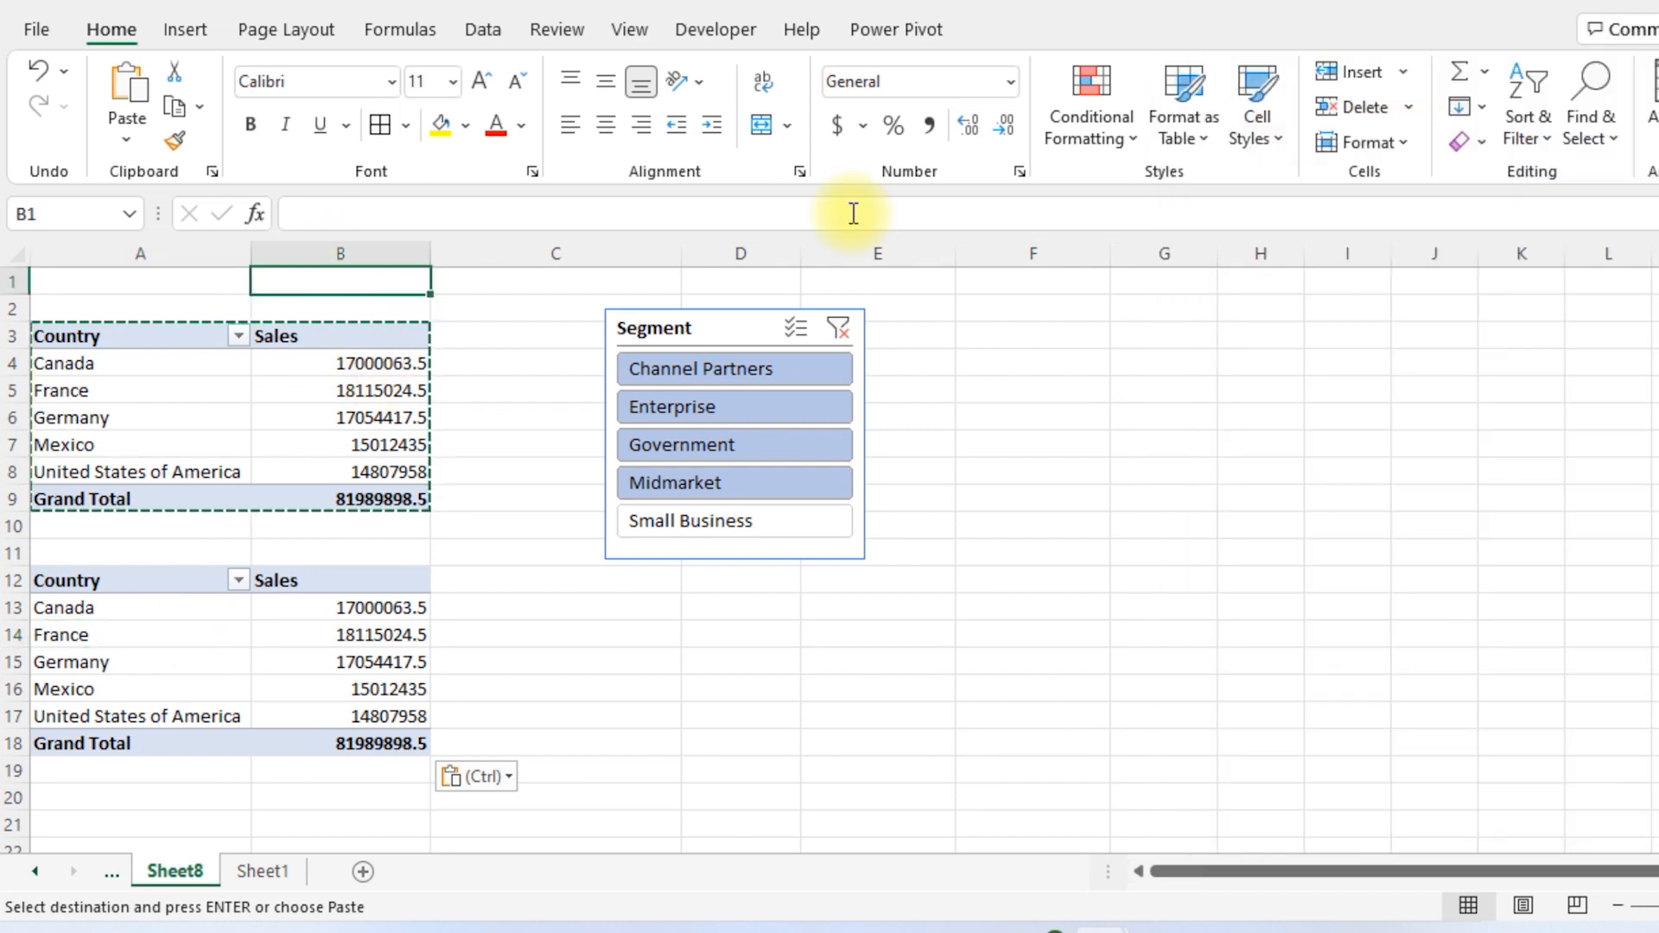
Replace the Country field with Product in the rows of the second PivotTable
left_click(288, 688)
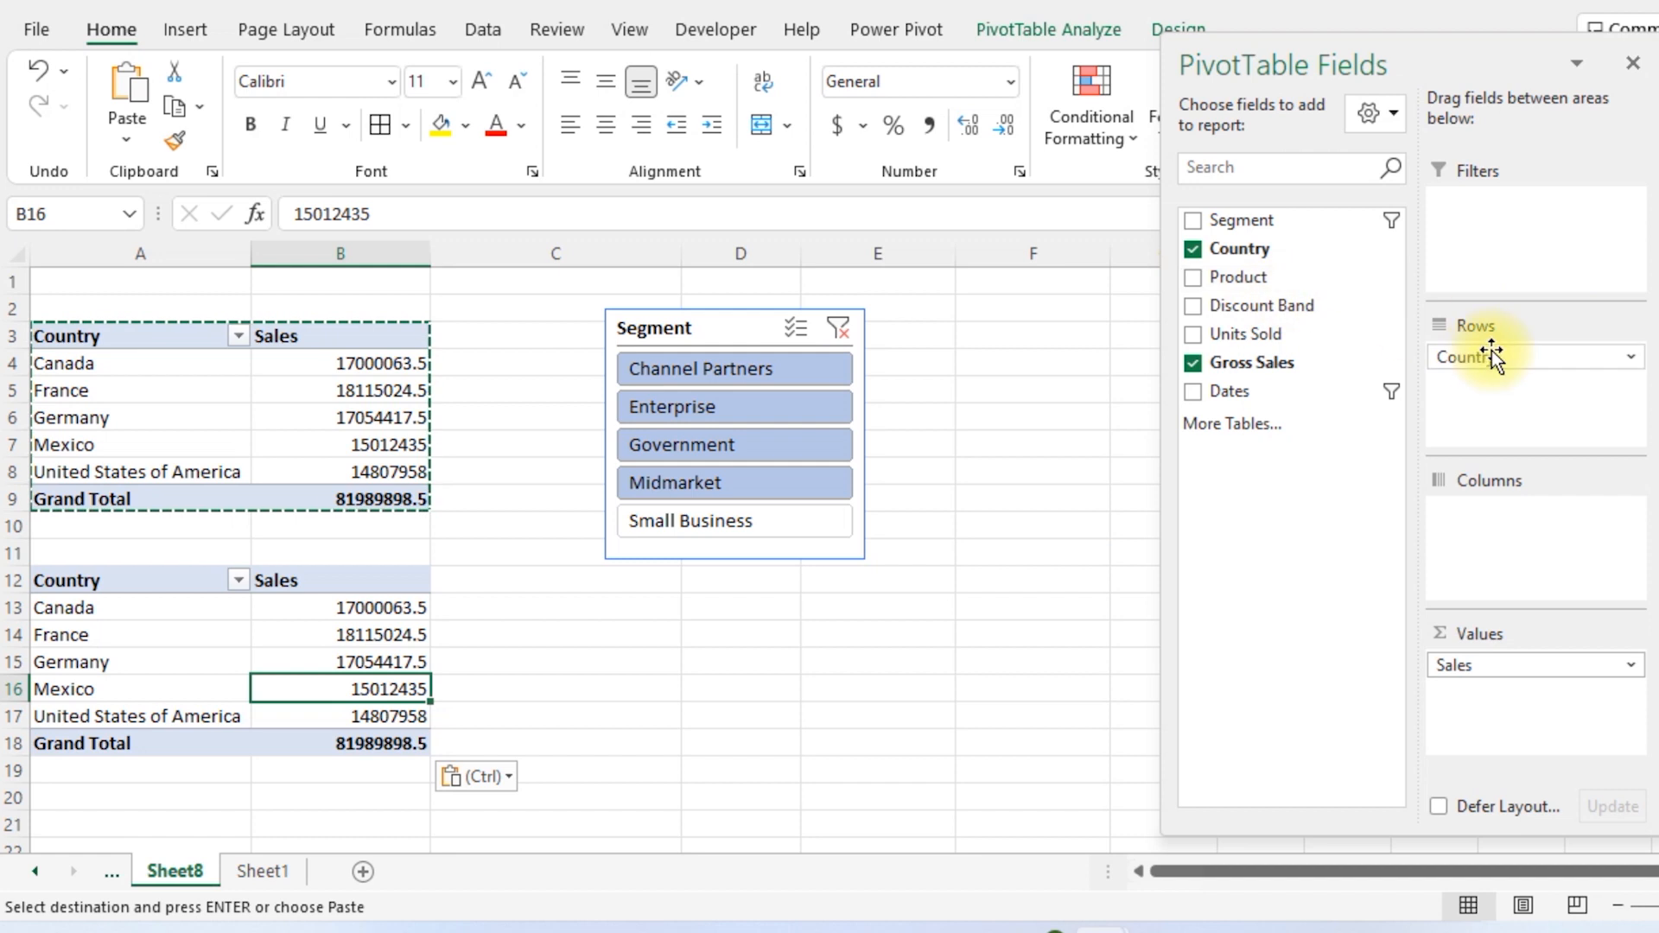
left_click_drag(1262, 255, 1348, 322)
left_click_drag(1262, 282, 1527, 378)
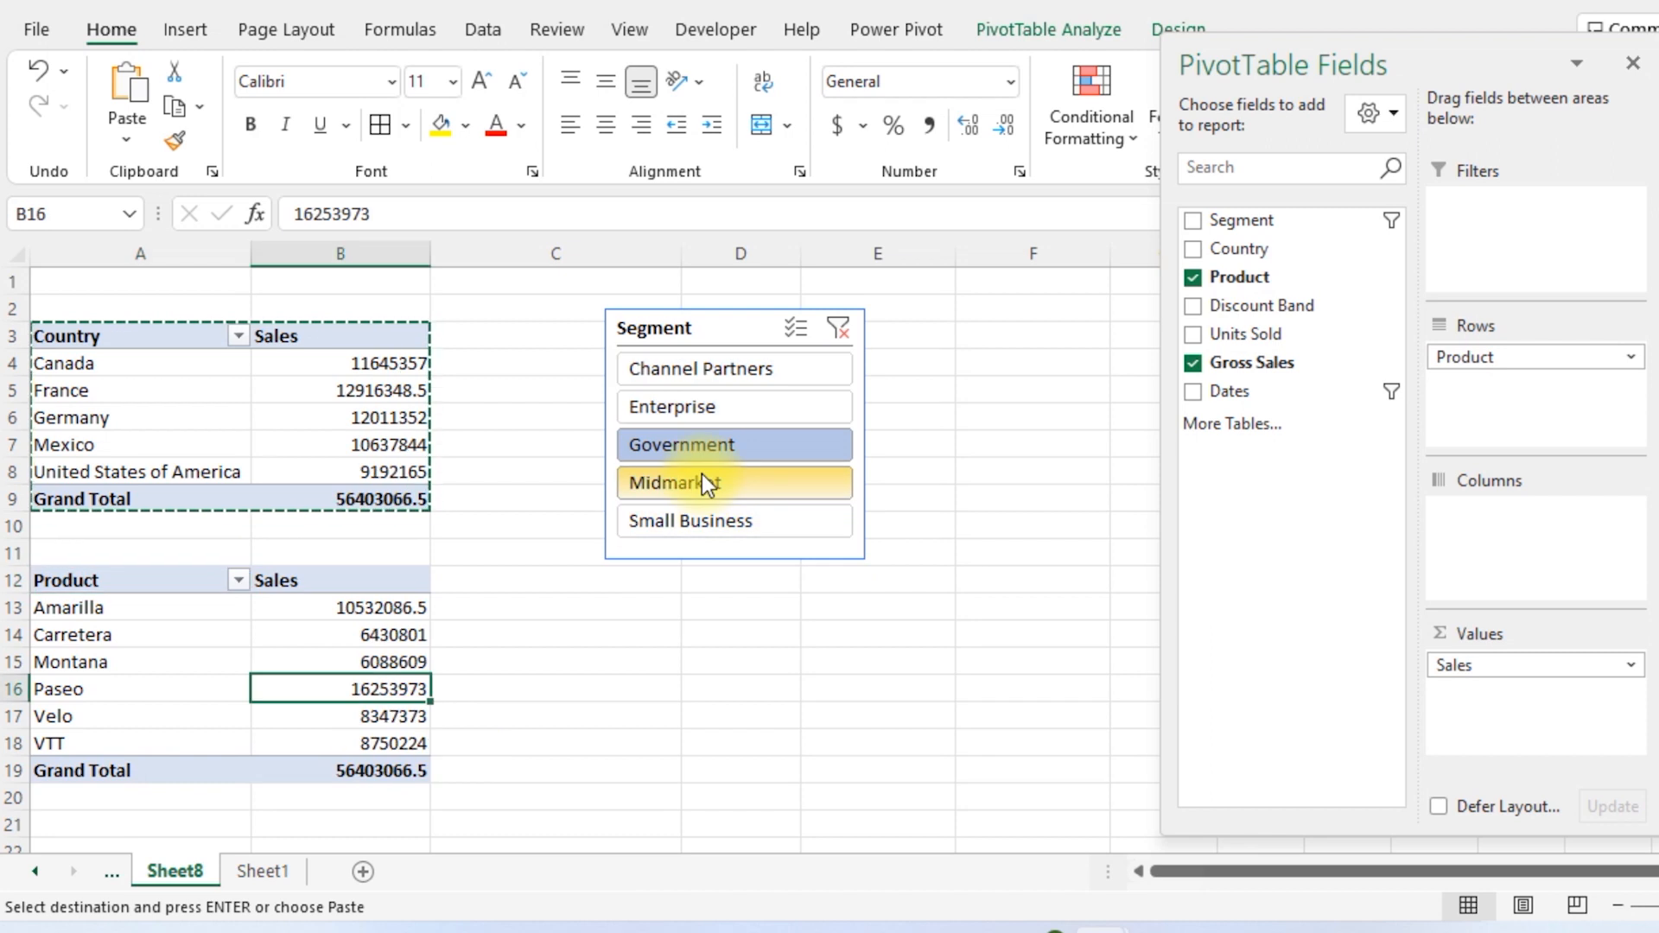
Move the Segment slicer closer to the two PivotTables and filter by Channel Partners
left_click_drag(726, 328, 639, 316)
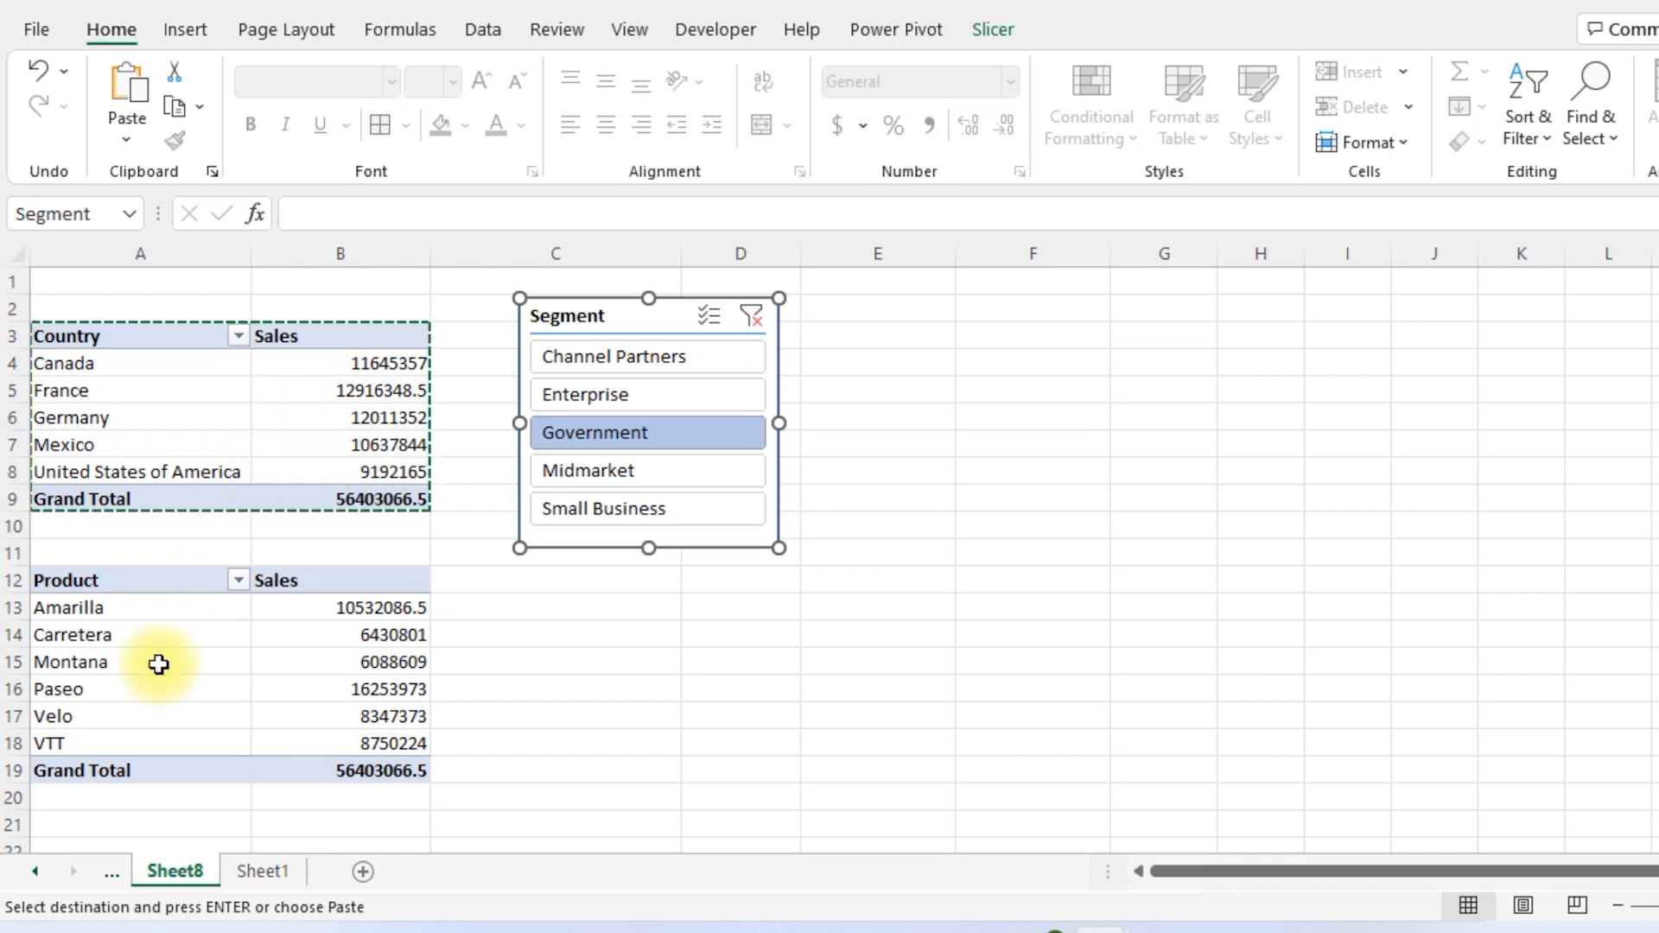
left_click(661, 360)
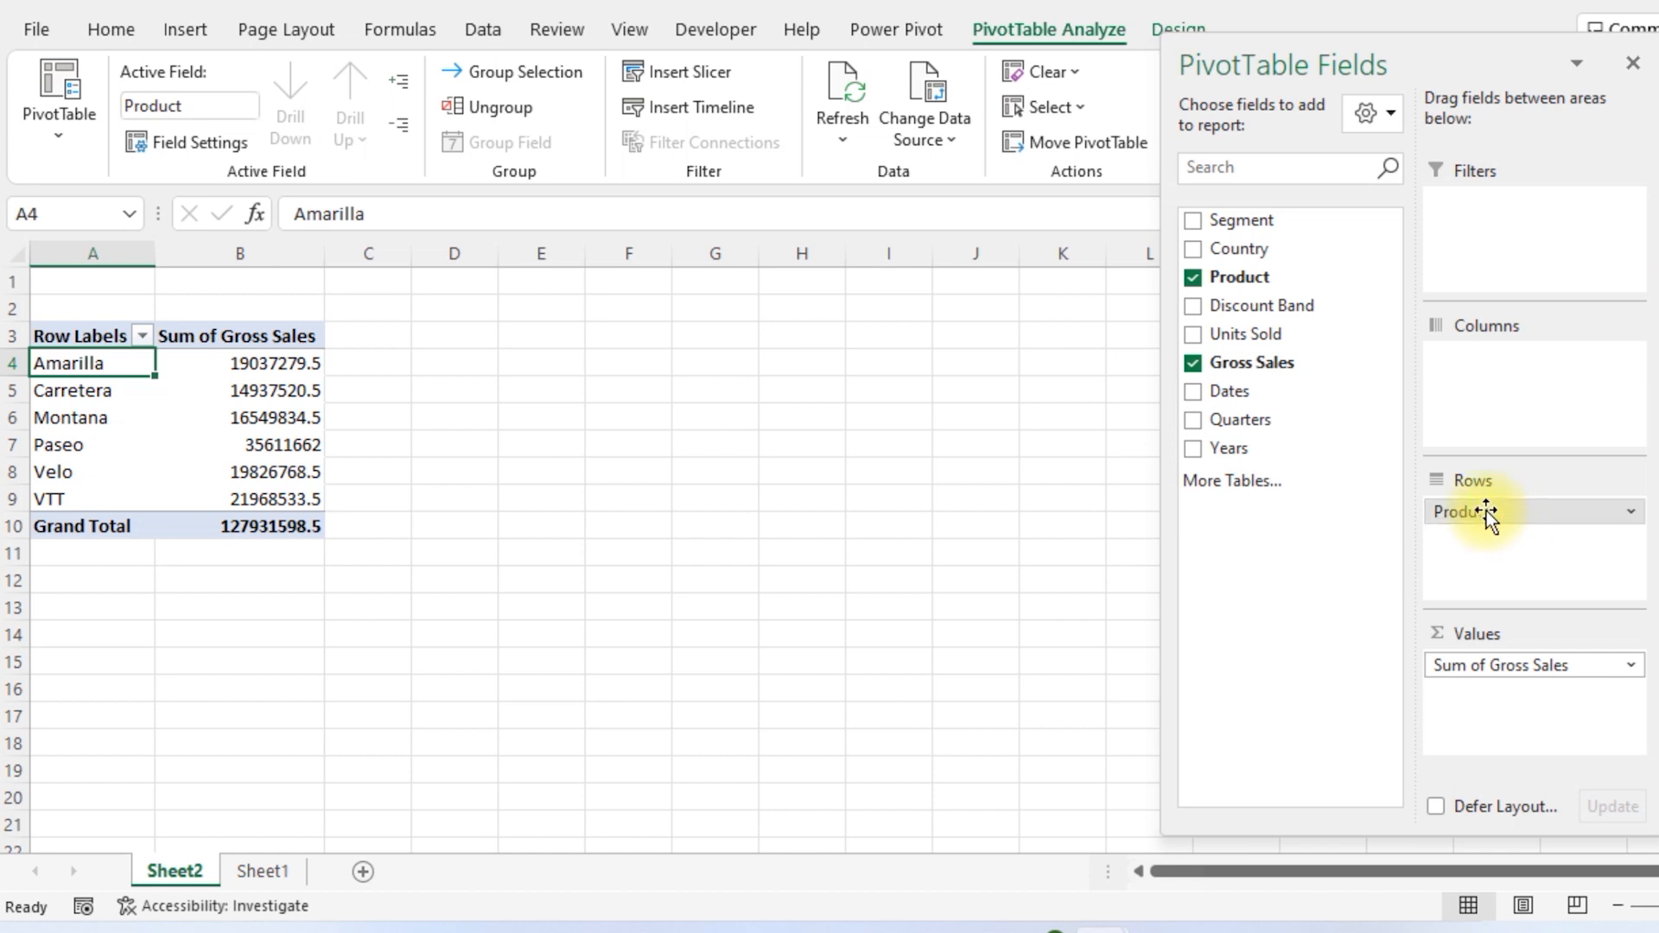
Replace Product with Dates in the Sheet2 PivotTable rows, and remove the Years and Quarters fields so only Dates remains
left_click_drag(1504, 519, 1329, 545)
left_click_drag(1329, 393, 1543, 515)
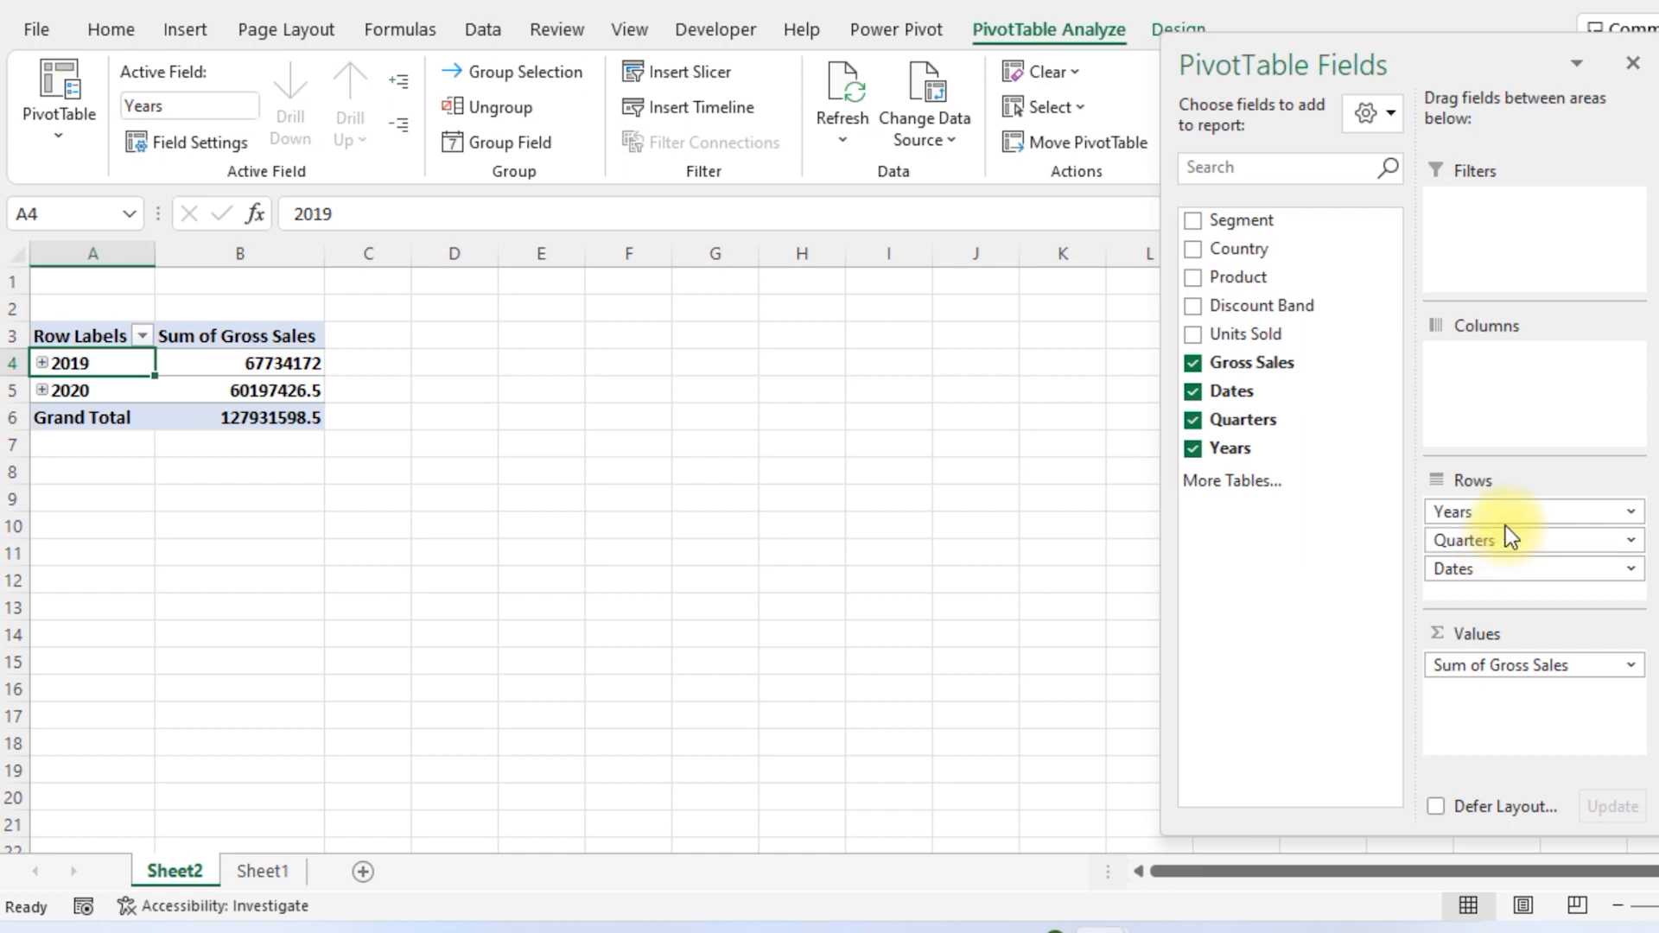
left_click_drag(1503, 519, 1319, 537)
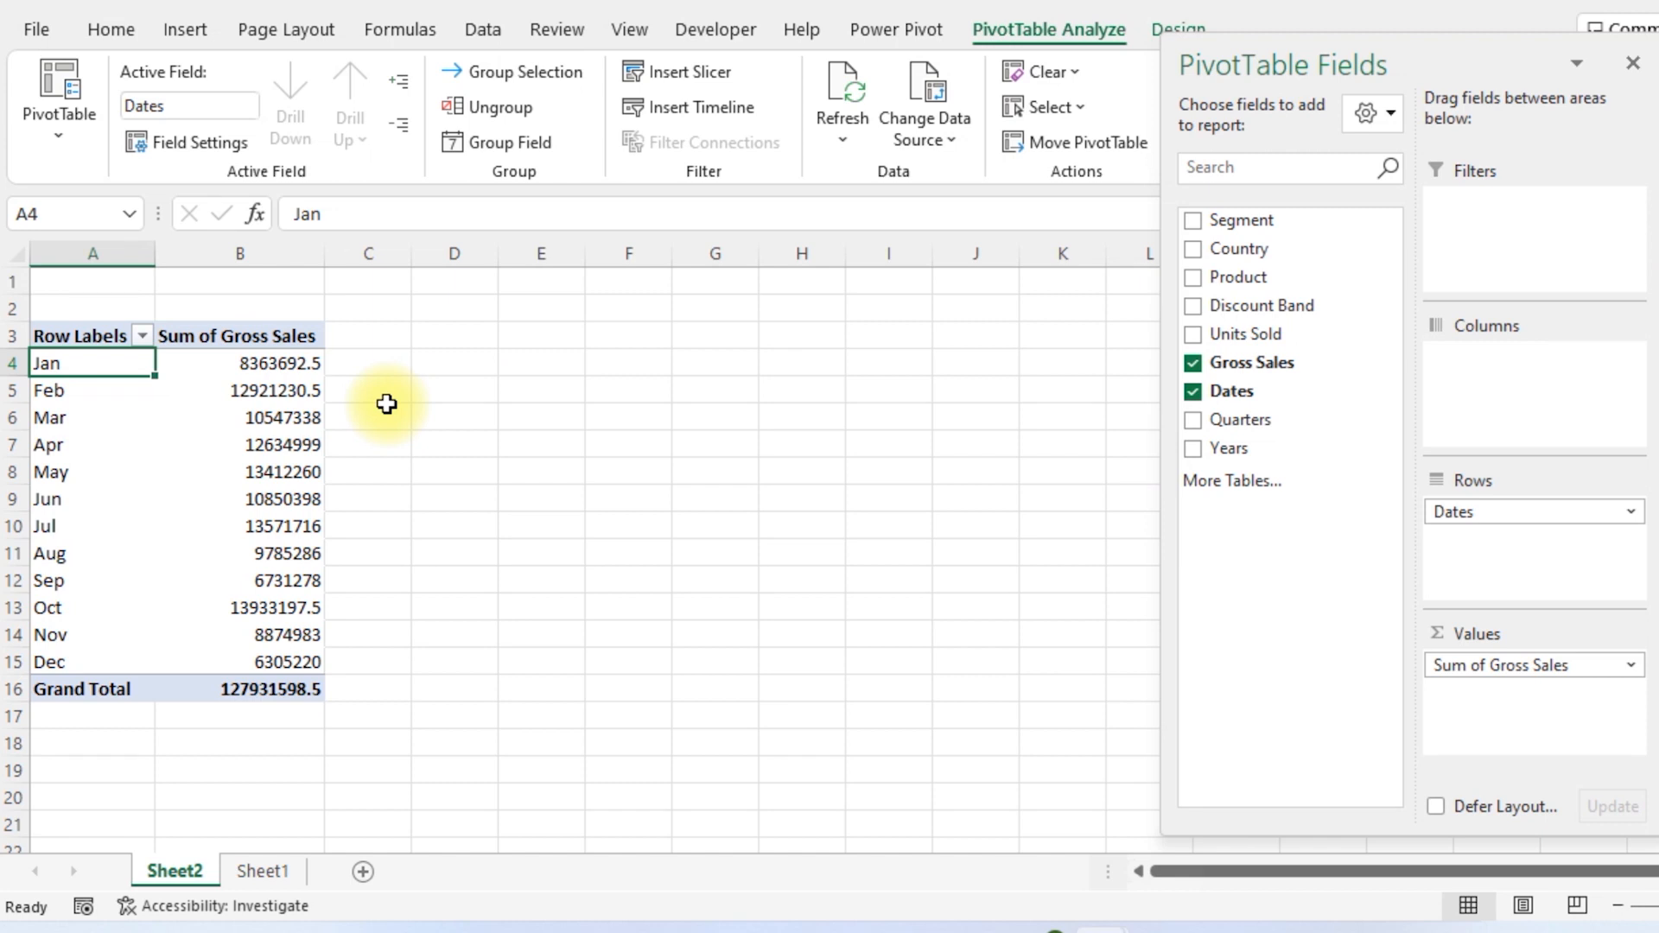
Group the Dates row field only by Days, using 6 days per group, instead of months, quarters and years
left_click(63, 413)
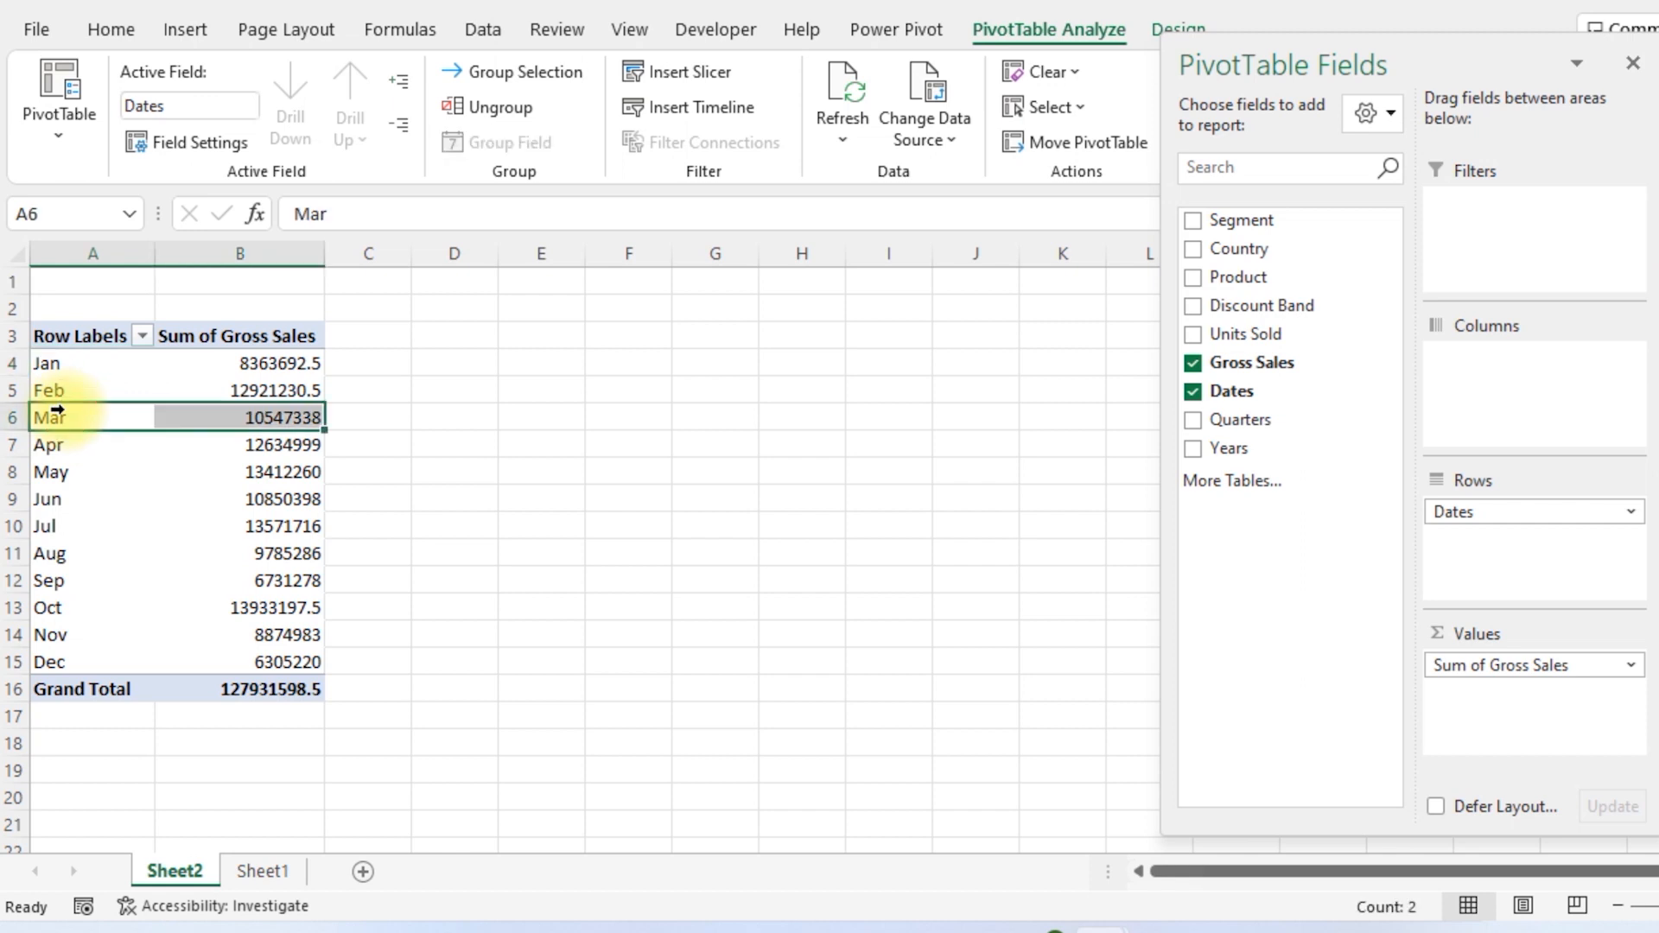
right_click(63, 409)
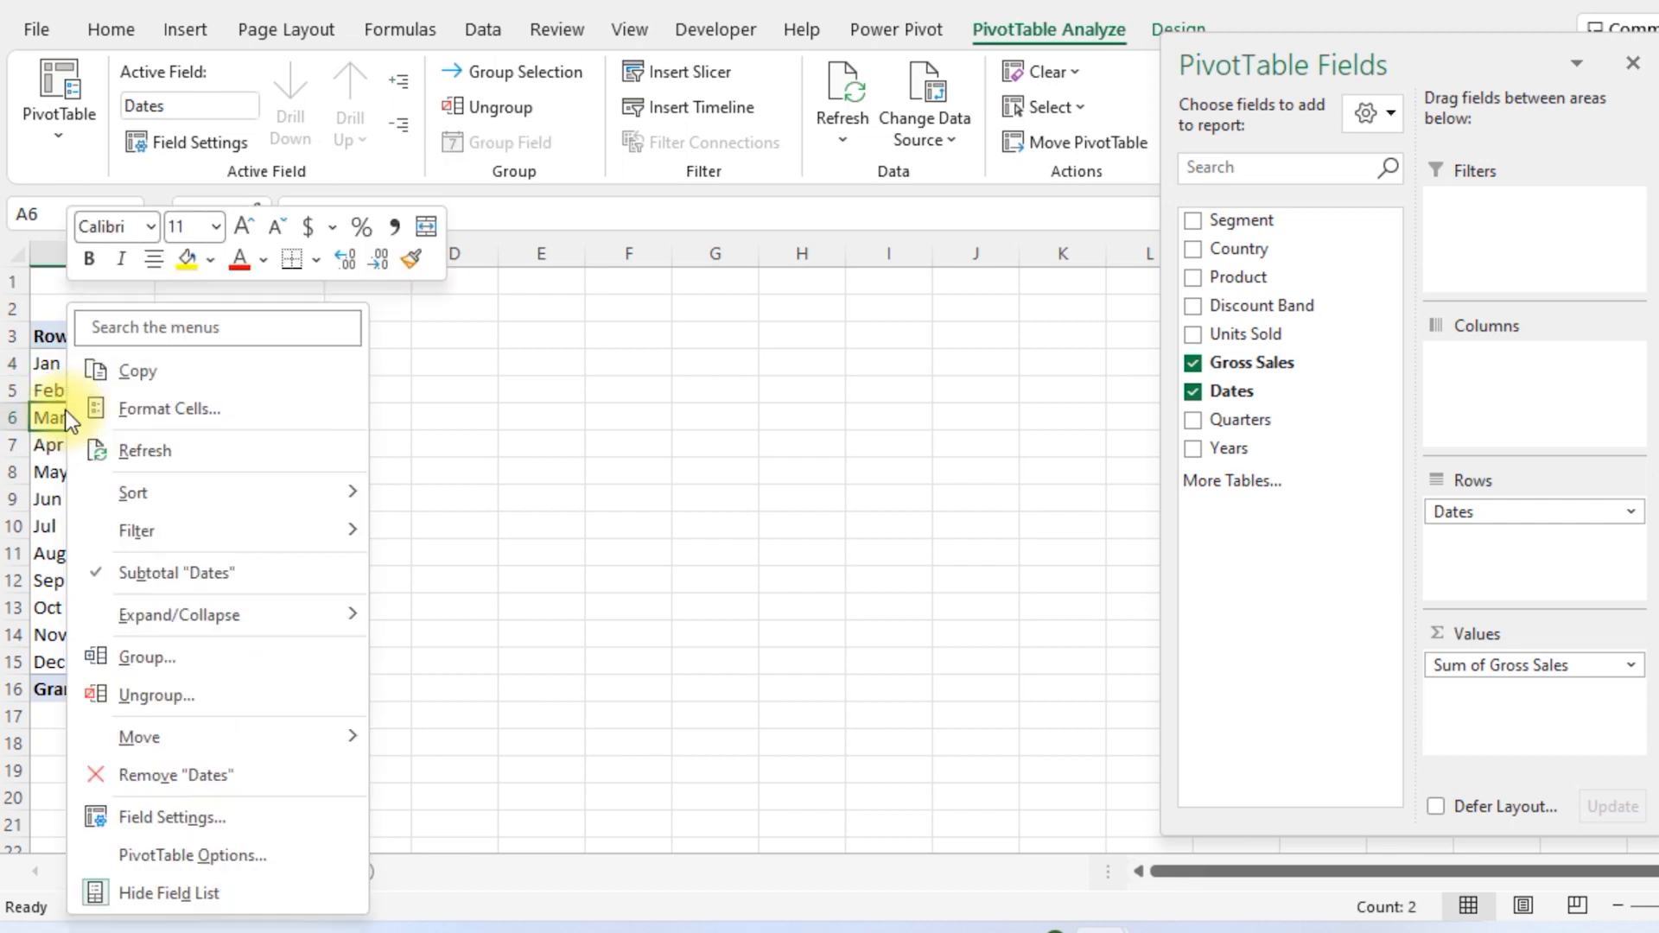
left_click(143, 655)
left_click_drag(159, 458, 506, 295)
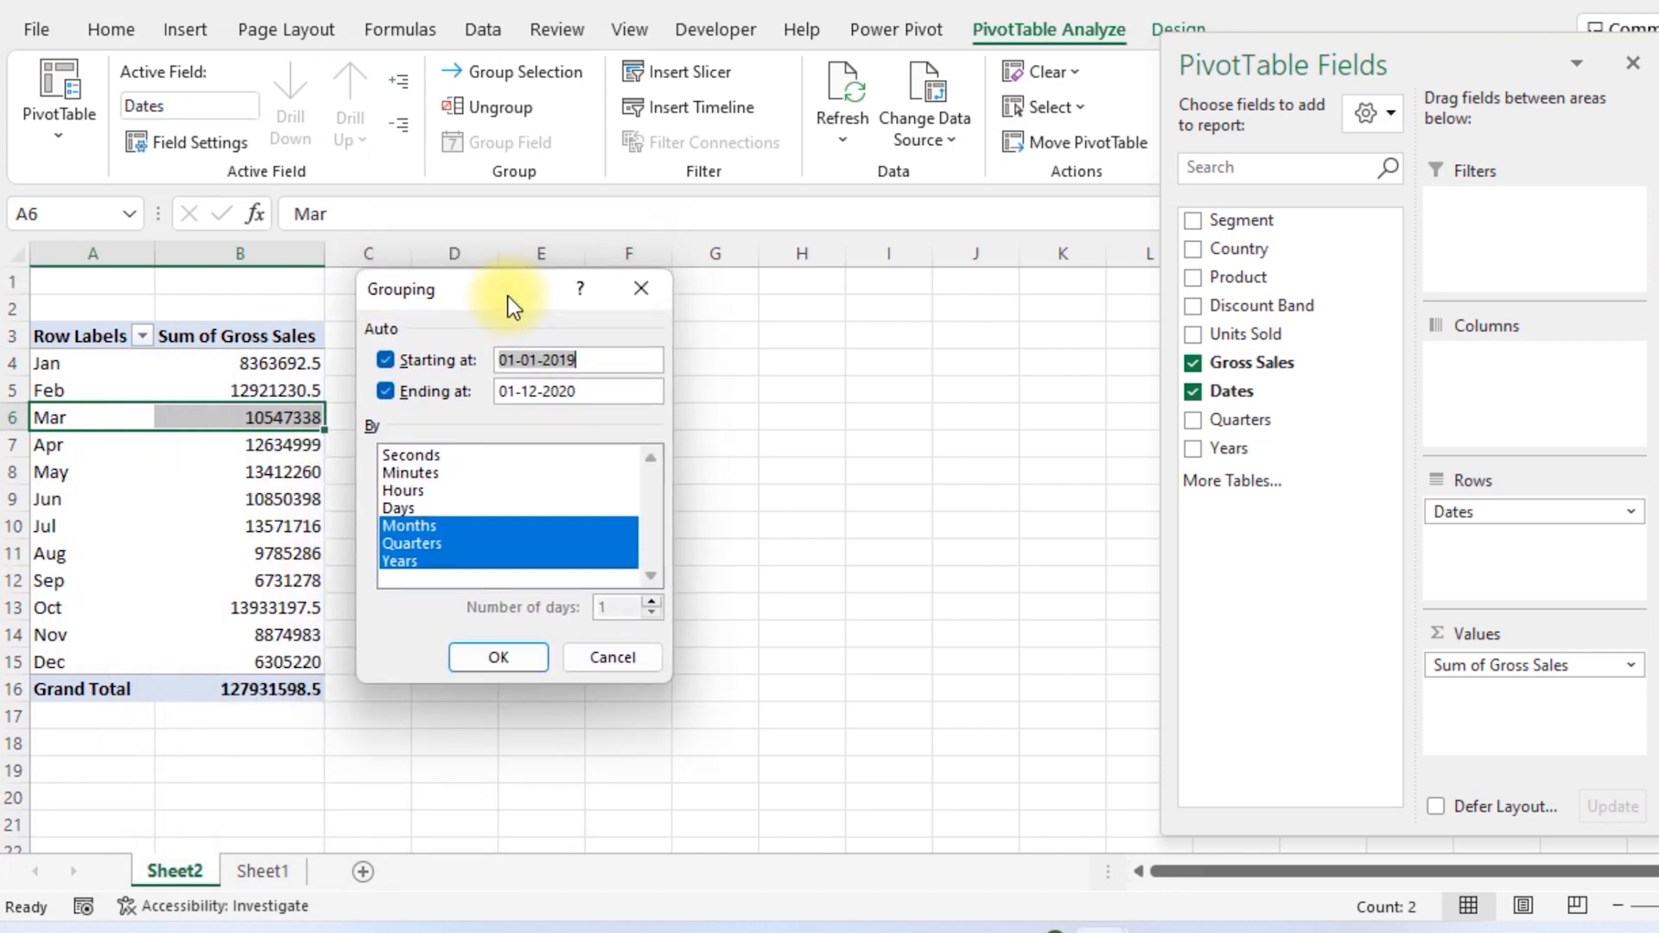
left_click(413, 523)
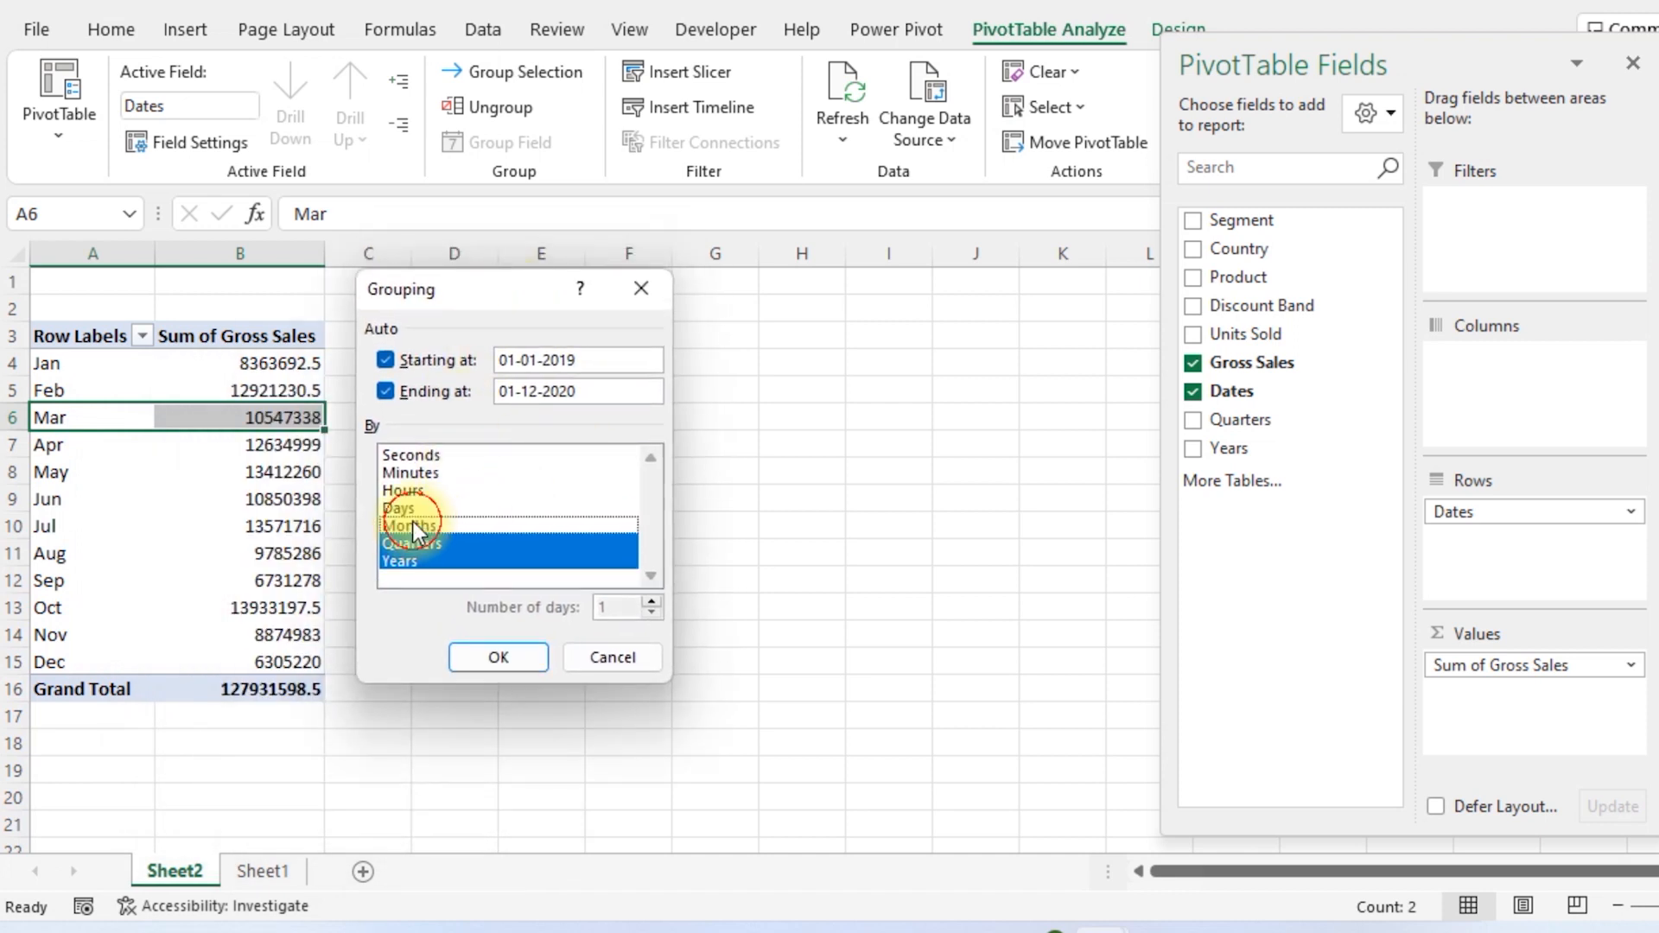
left_click(413, 542)
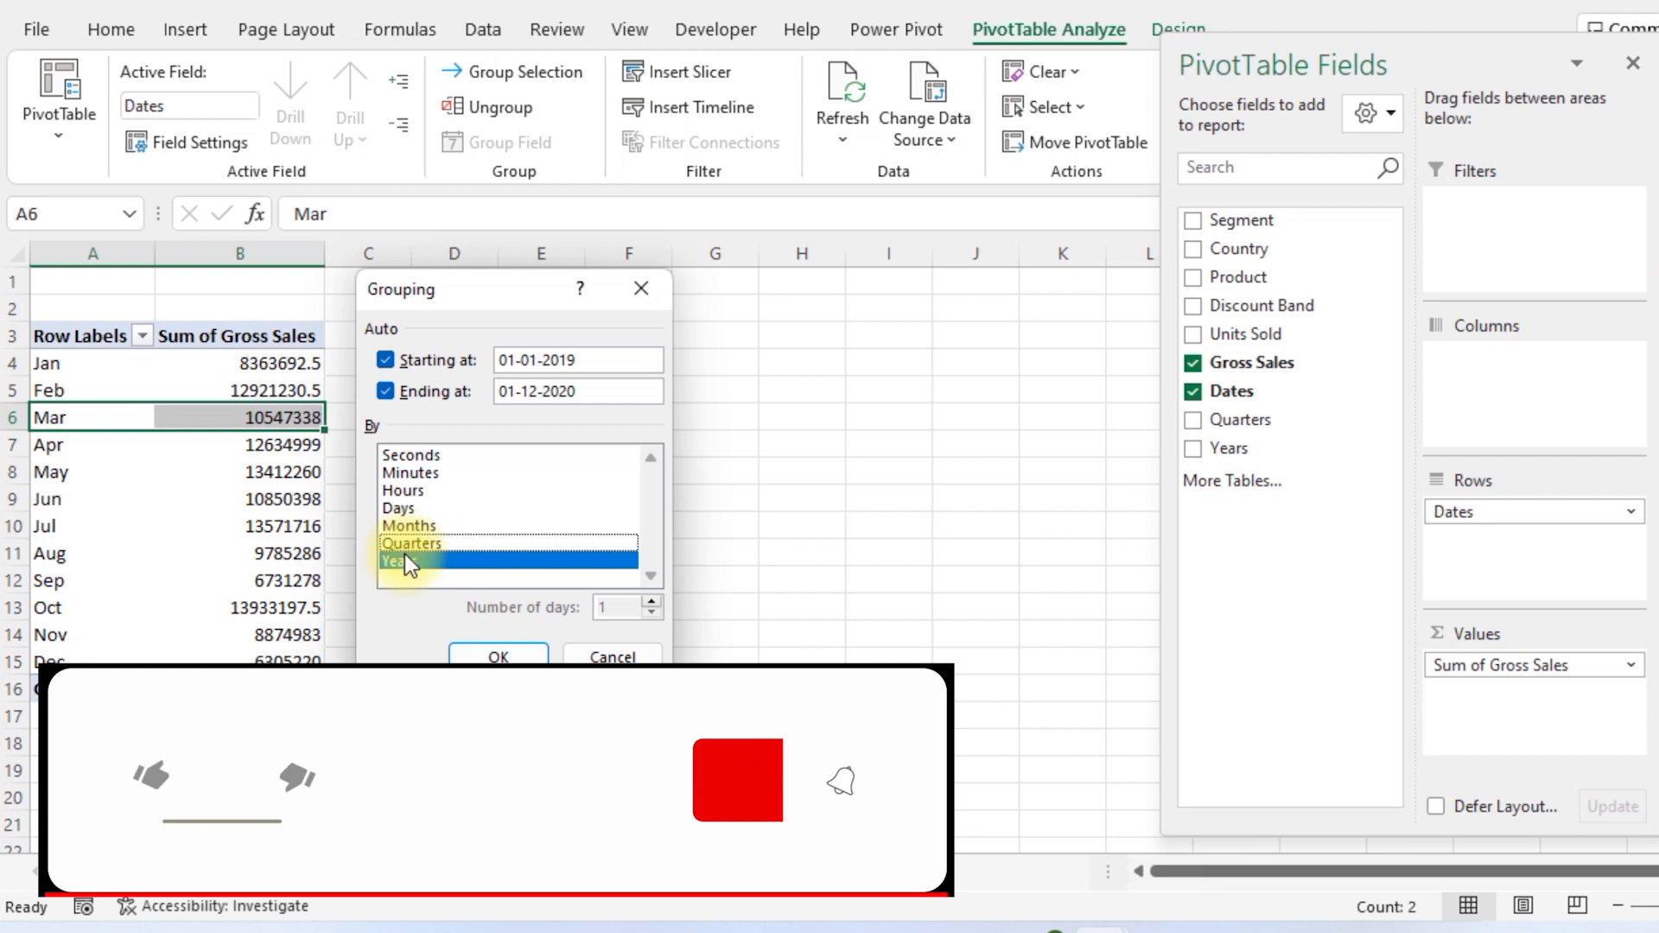
left_click(406, 544)
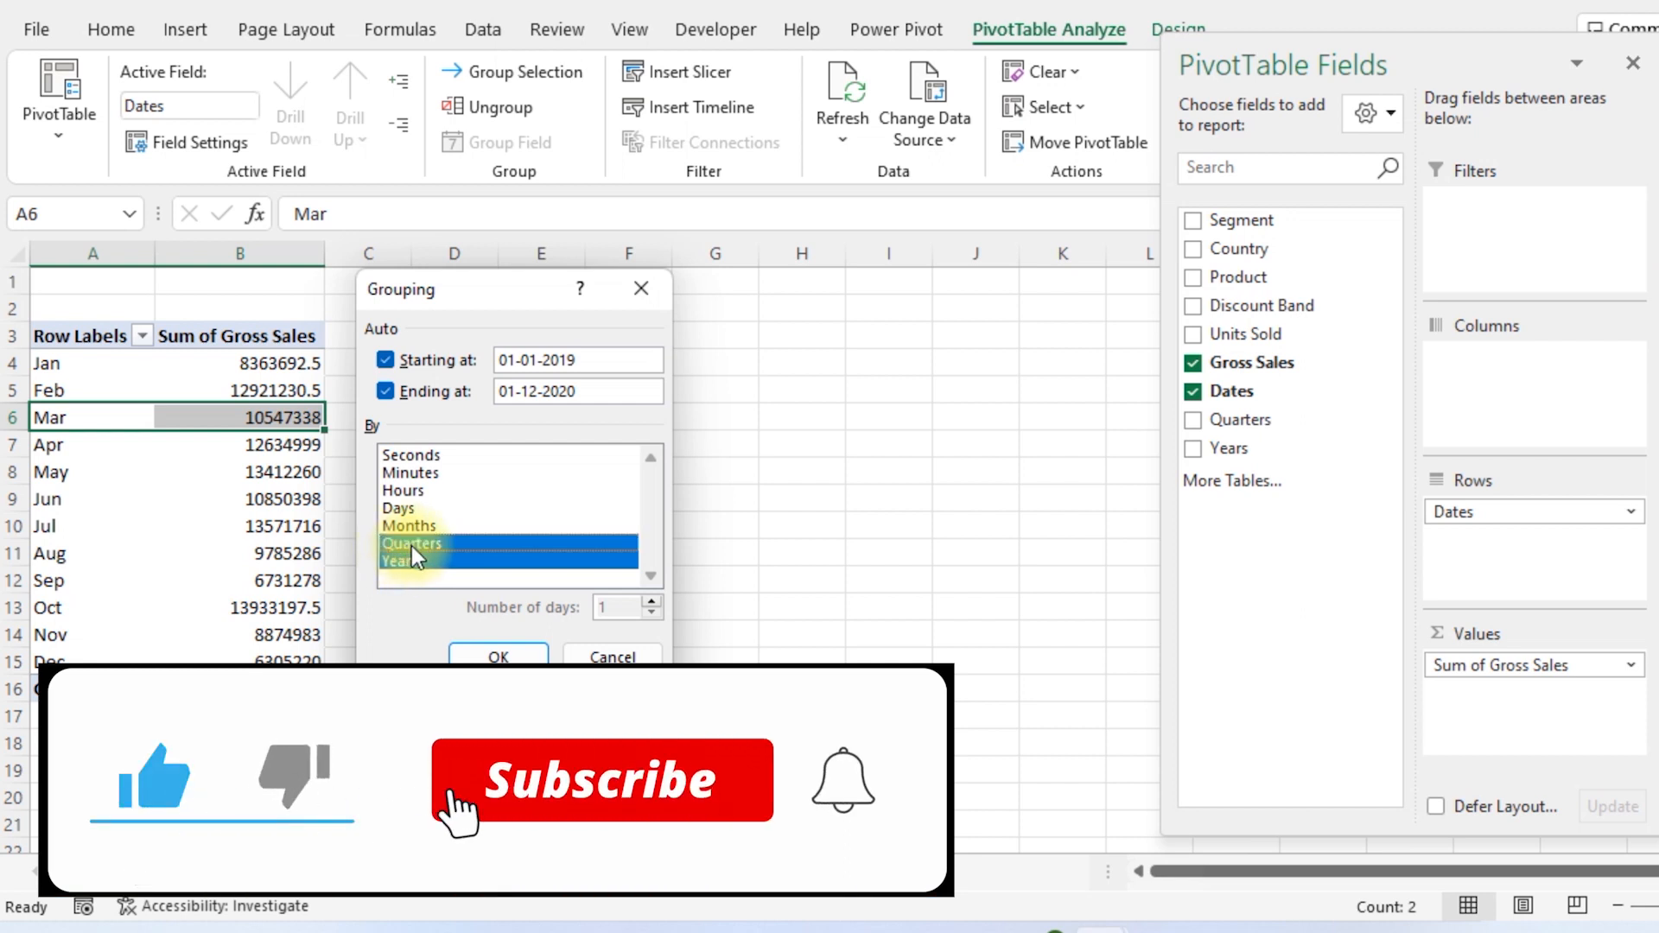
left_click(401, 511)
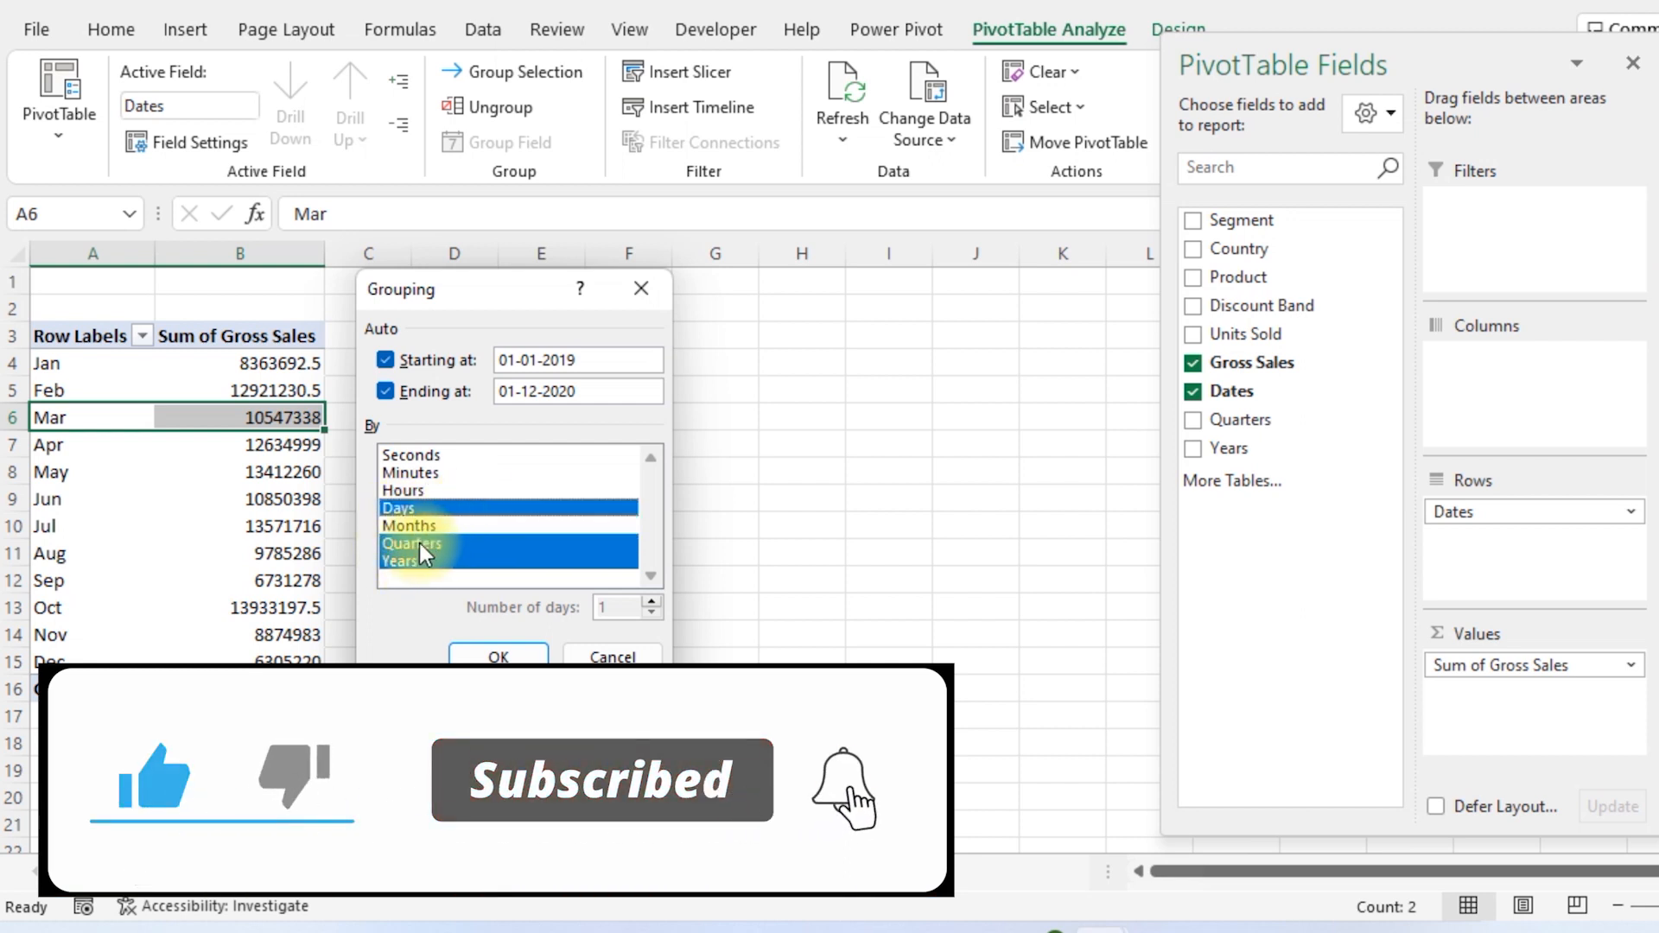
left_click(417, 543)
left_click(406, 562)
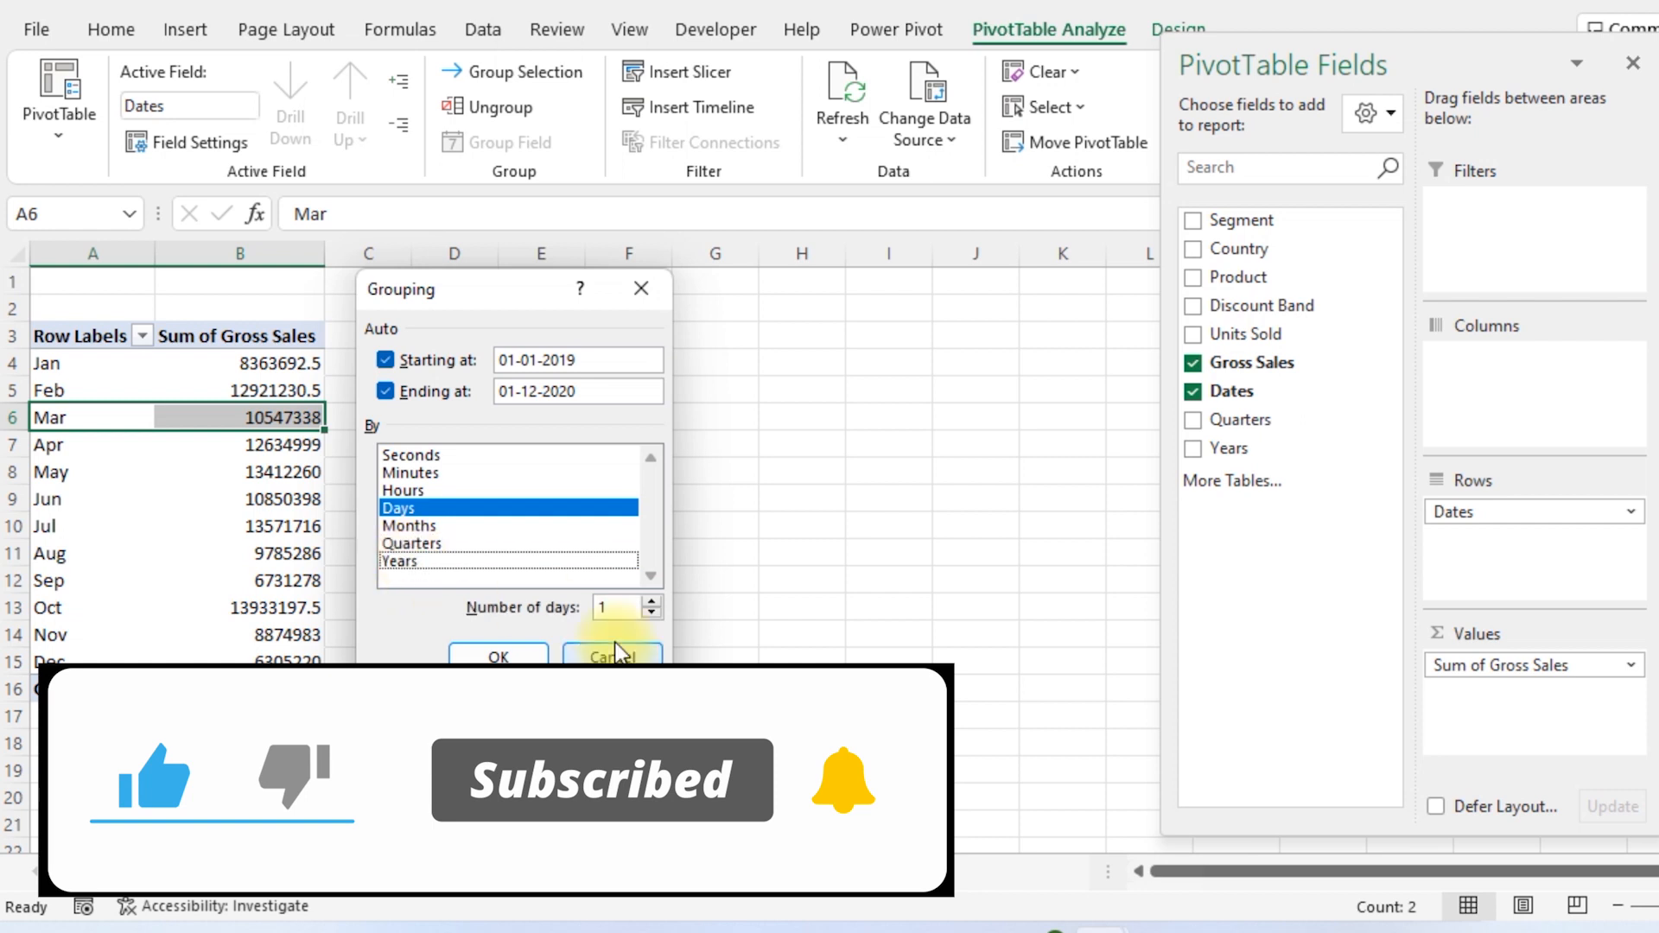
left_click(652, 614)
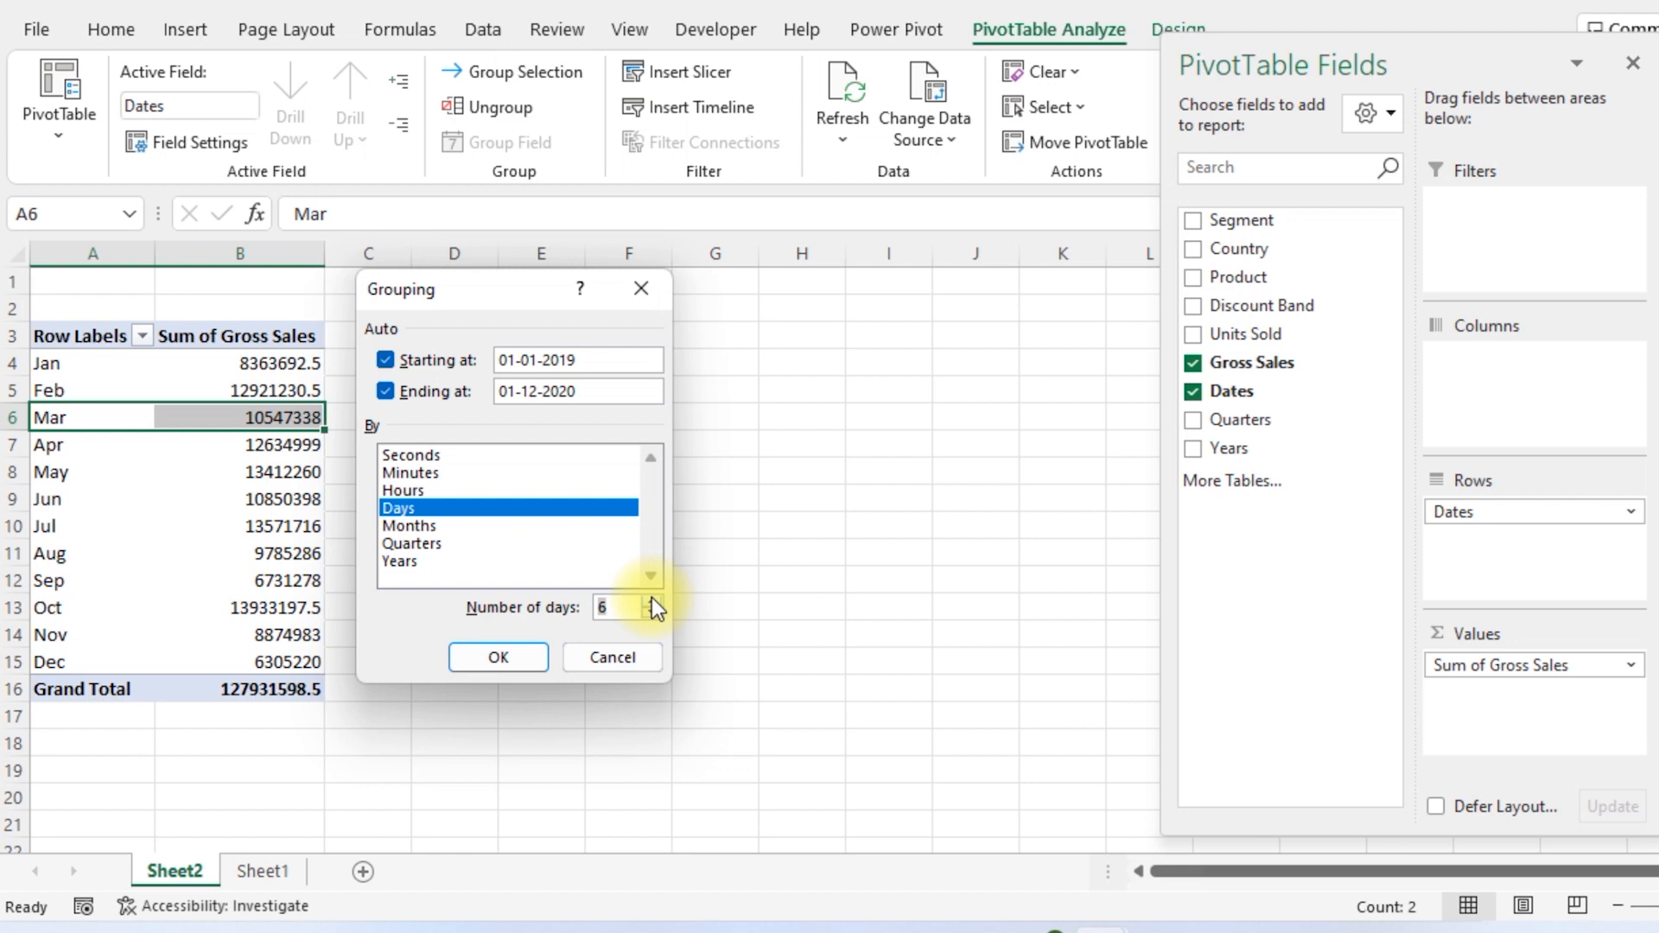
left_click(505, 659)
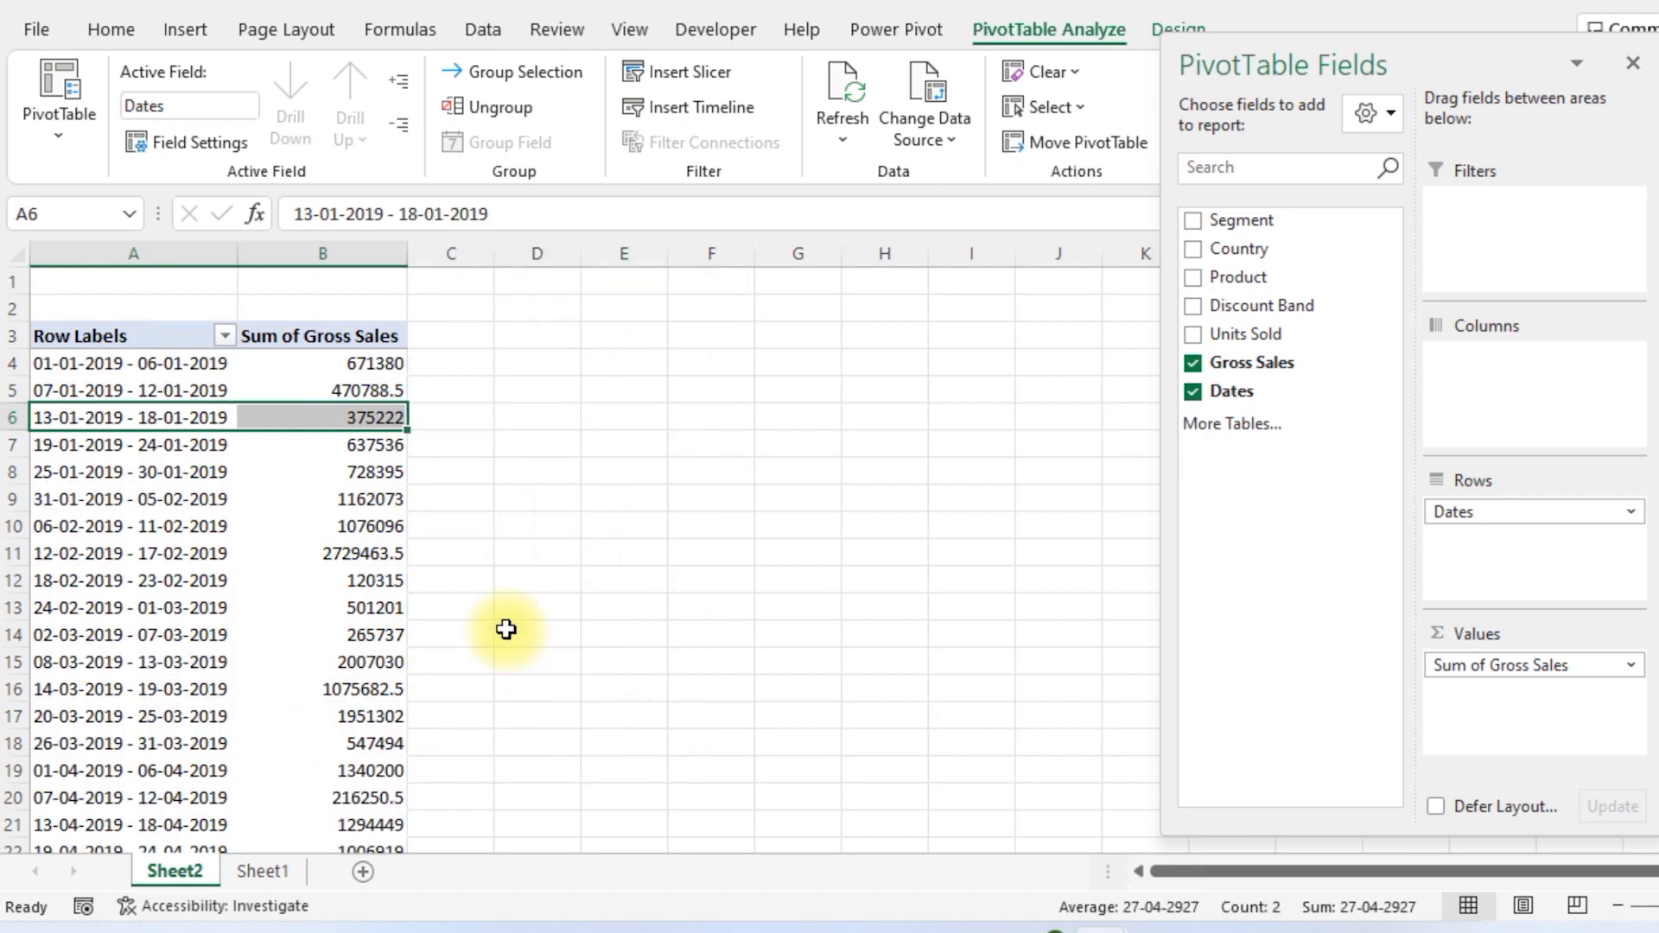
Examine the six-day date ranges in the PivotTable rows, from the first group to the last
left_click(122, 364)
key("Down")
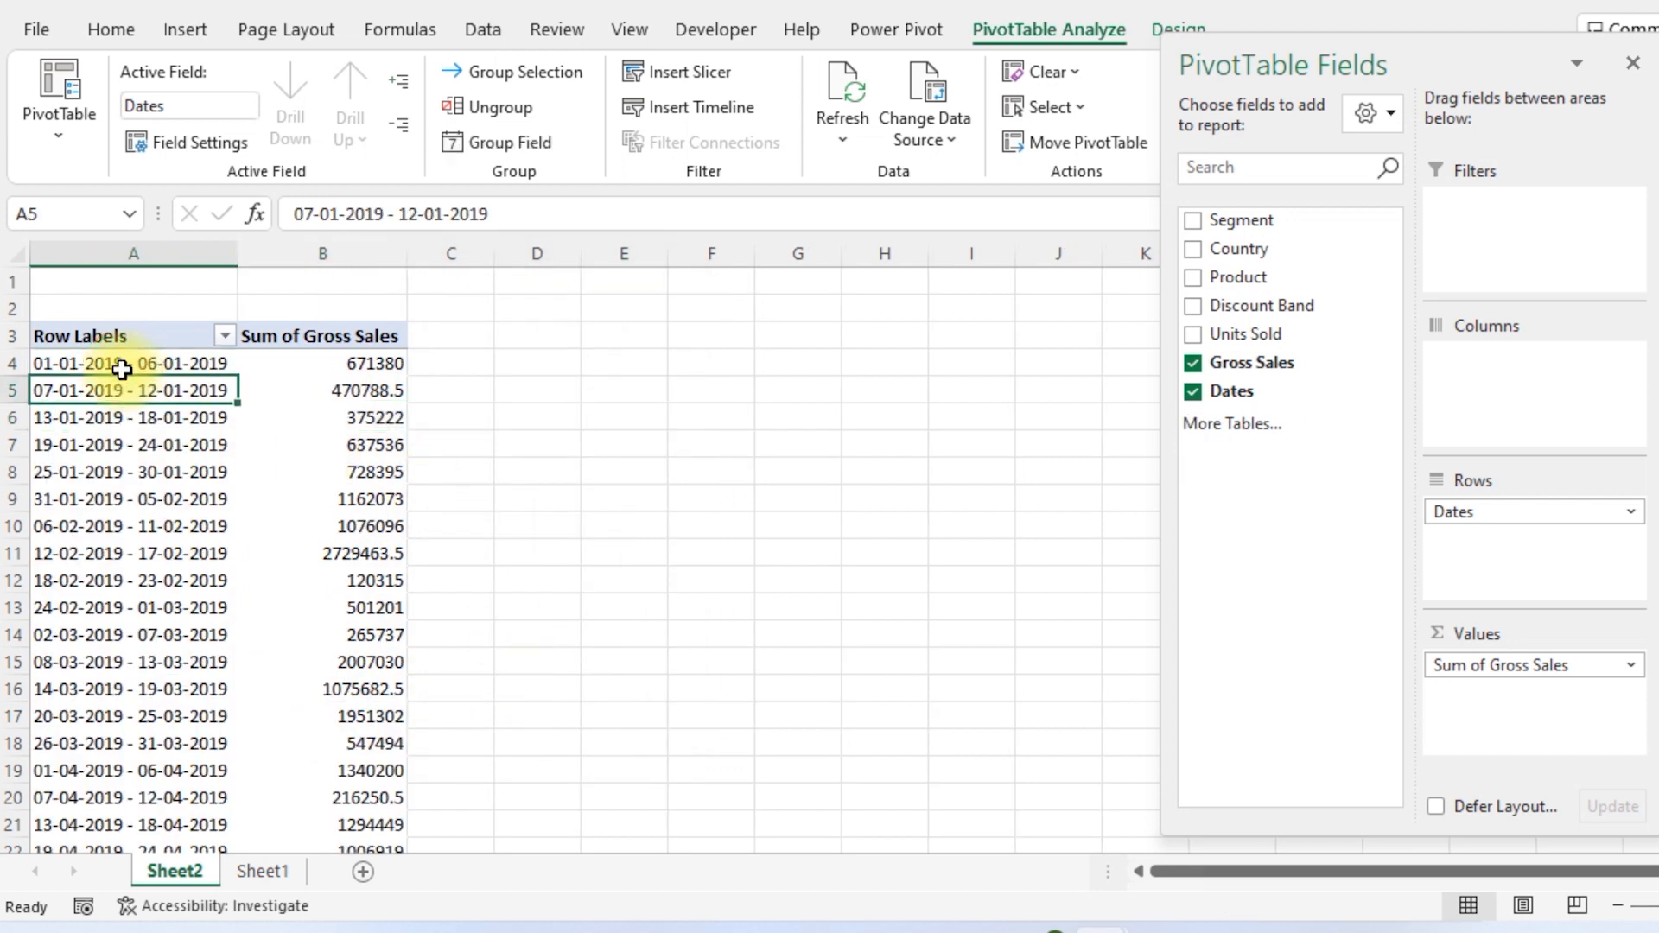
key("ctrl+Down")
key("Up")
key("Up")
key("Up")
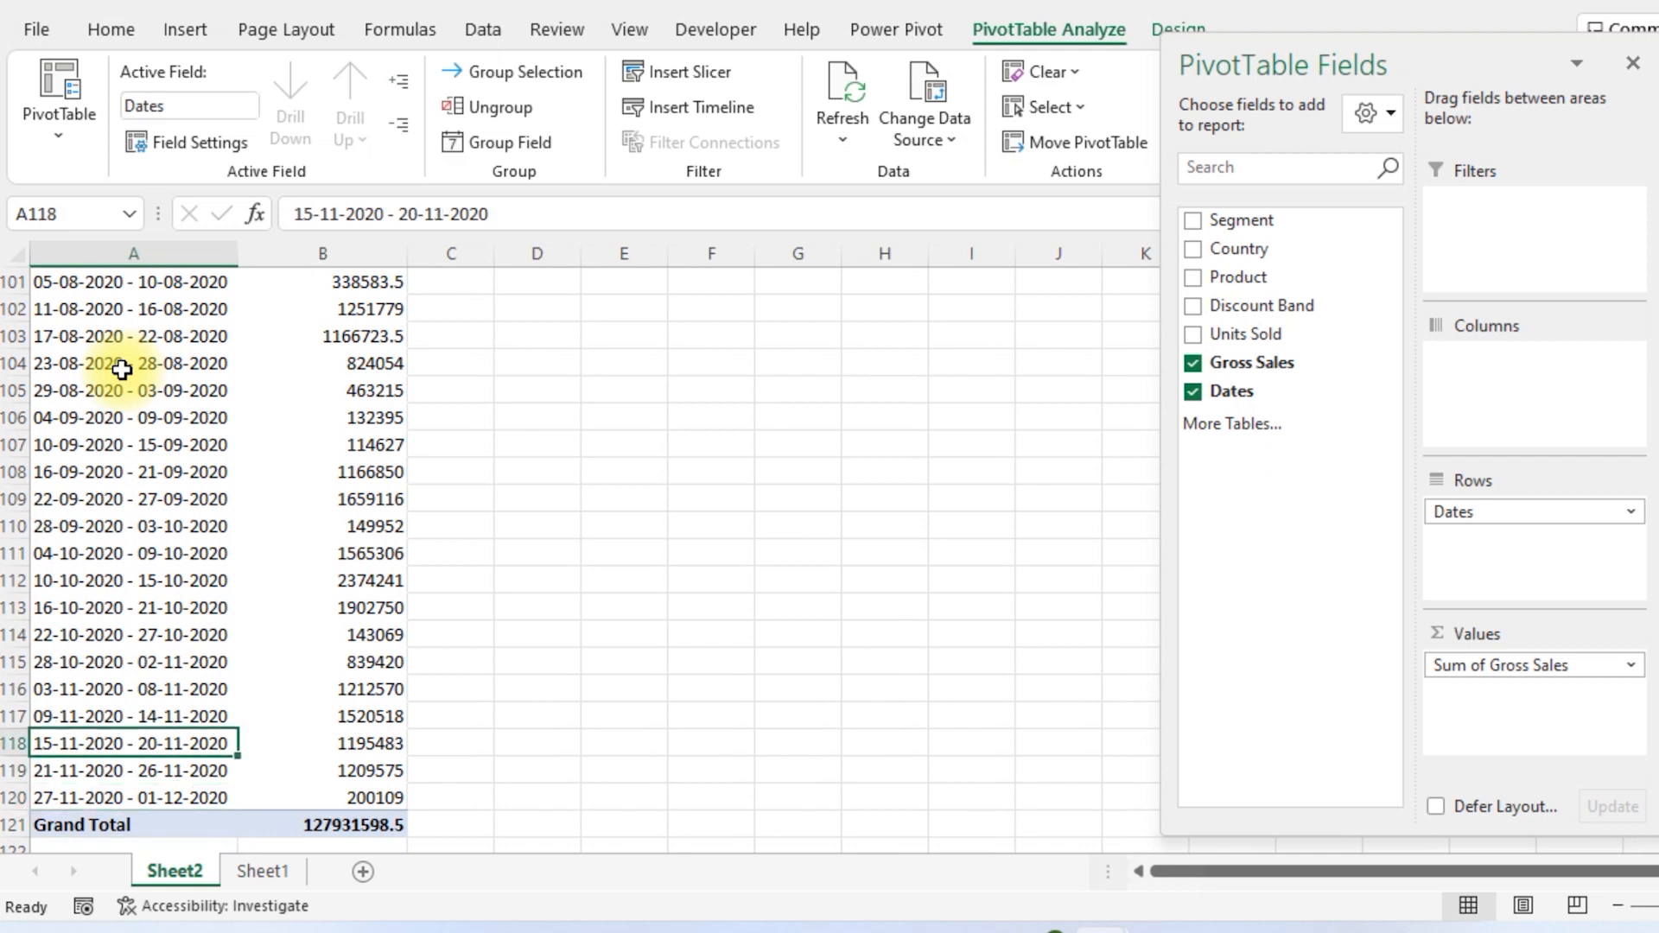
key("ctrl+Up")
key("Down")
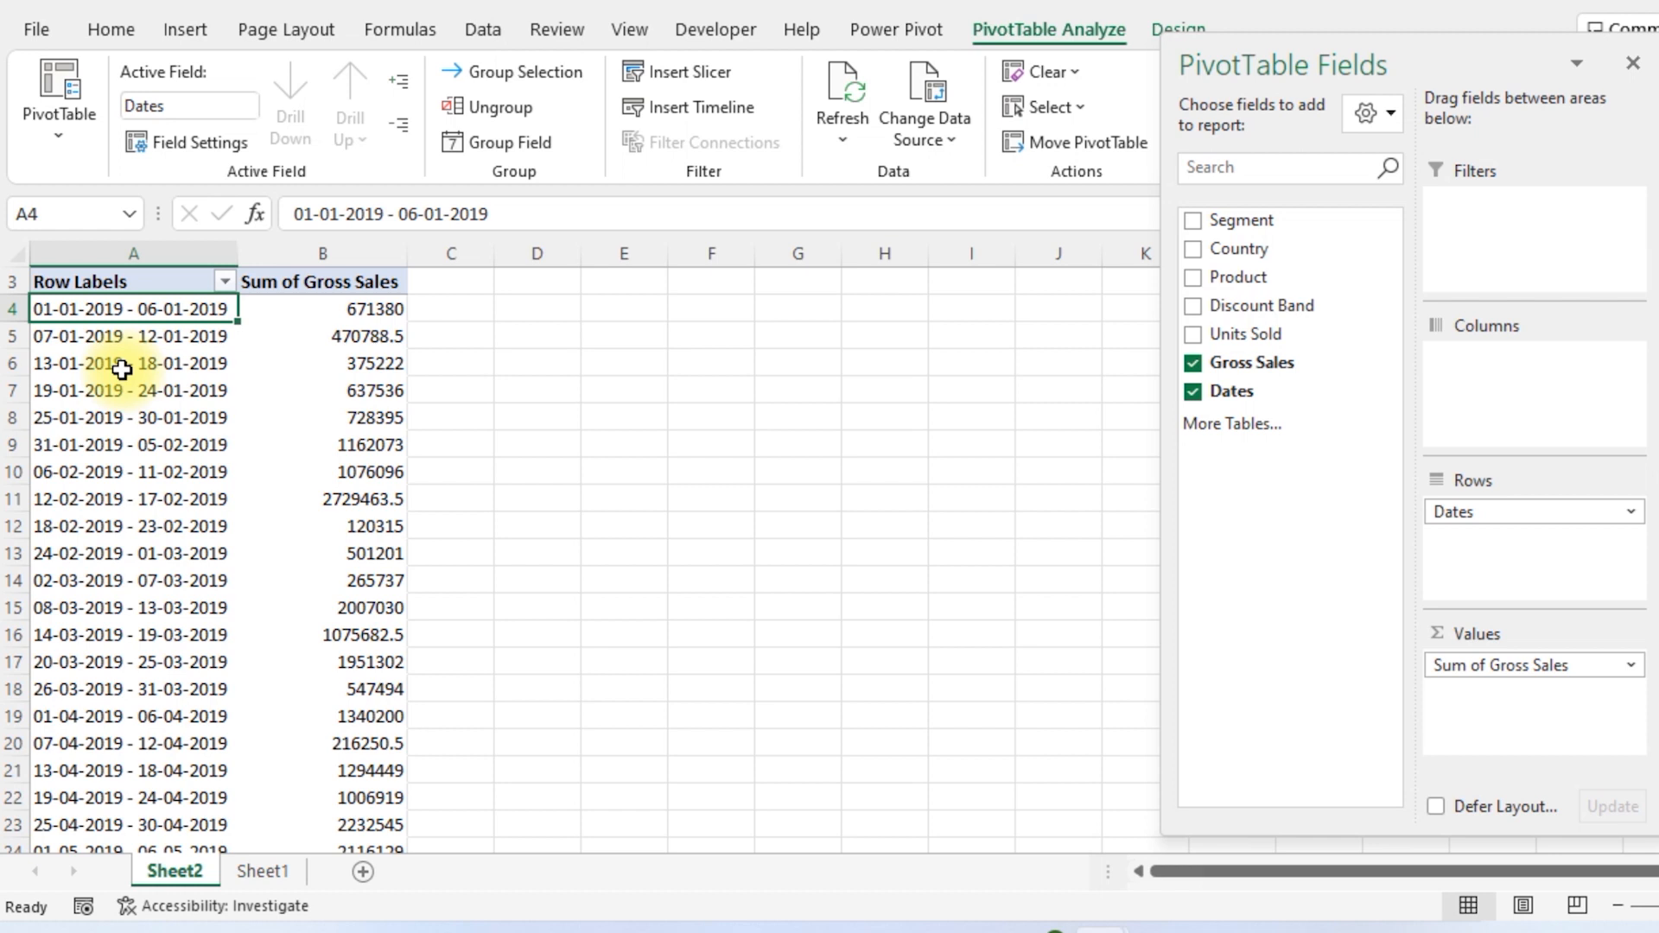
key("Right")
key("Left")
key("Down")
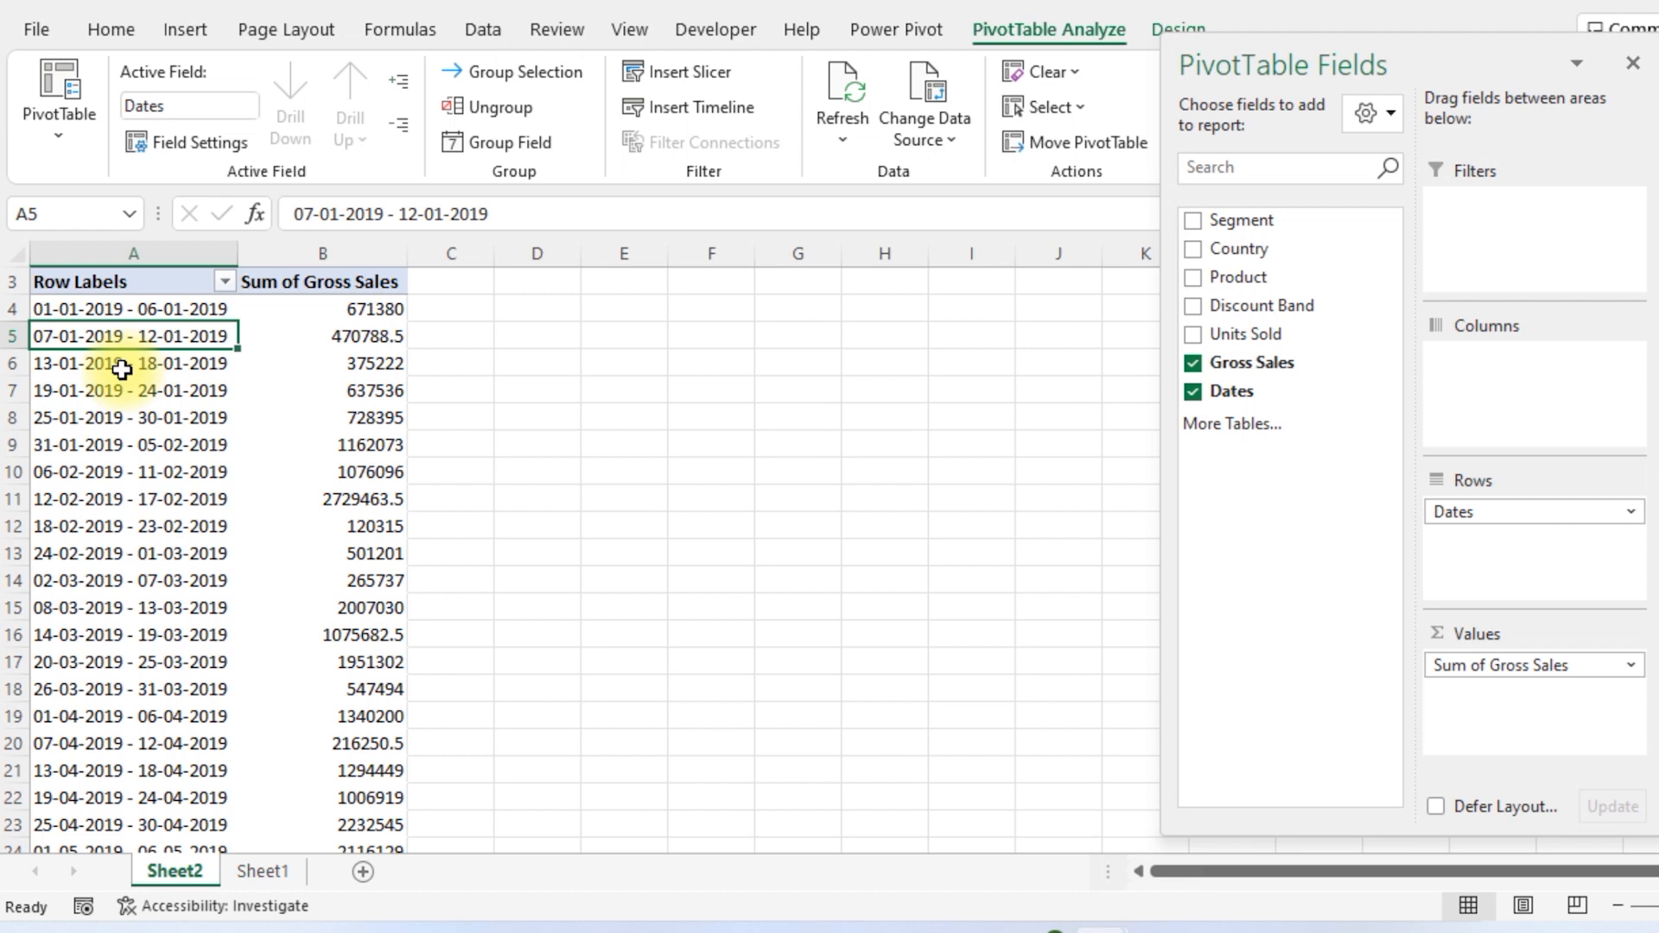
Regroup the Dates row field by Quarters only and go through the quarter rows
left_click(76, 417)
right_click(77, 422)
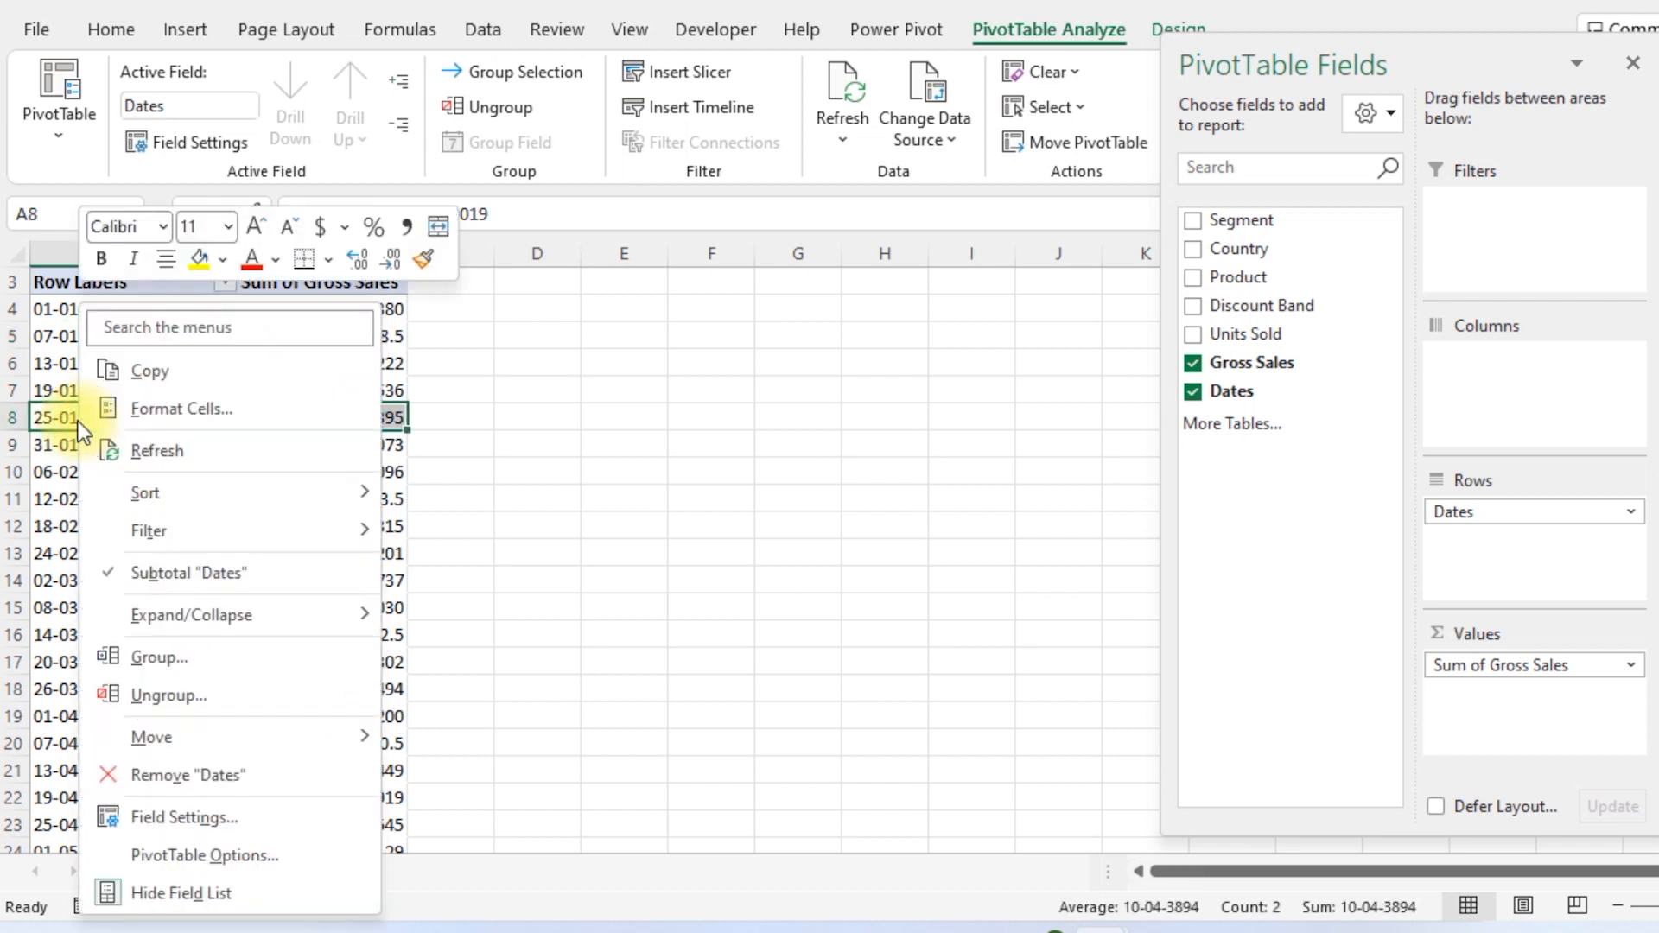
left_click(202, 655)
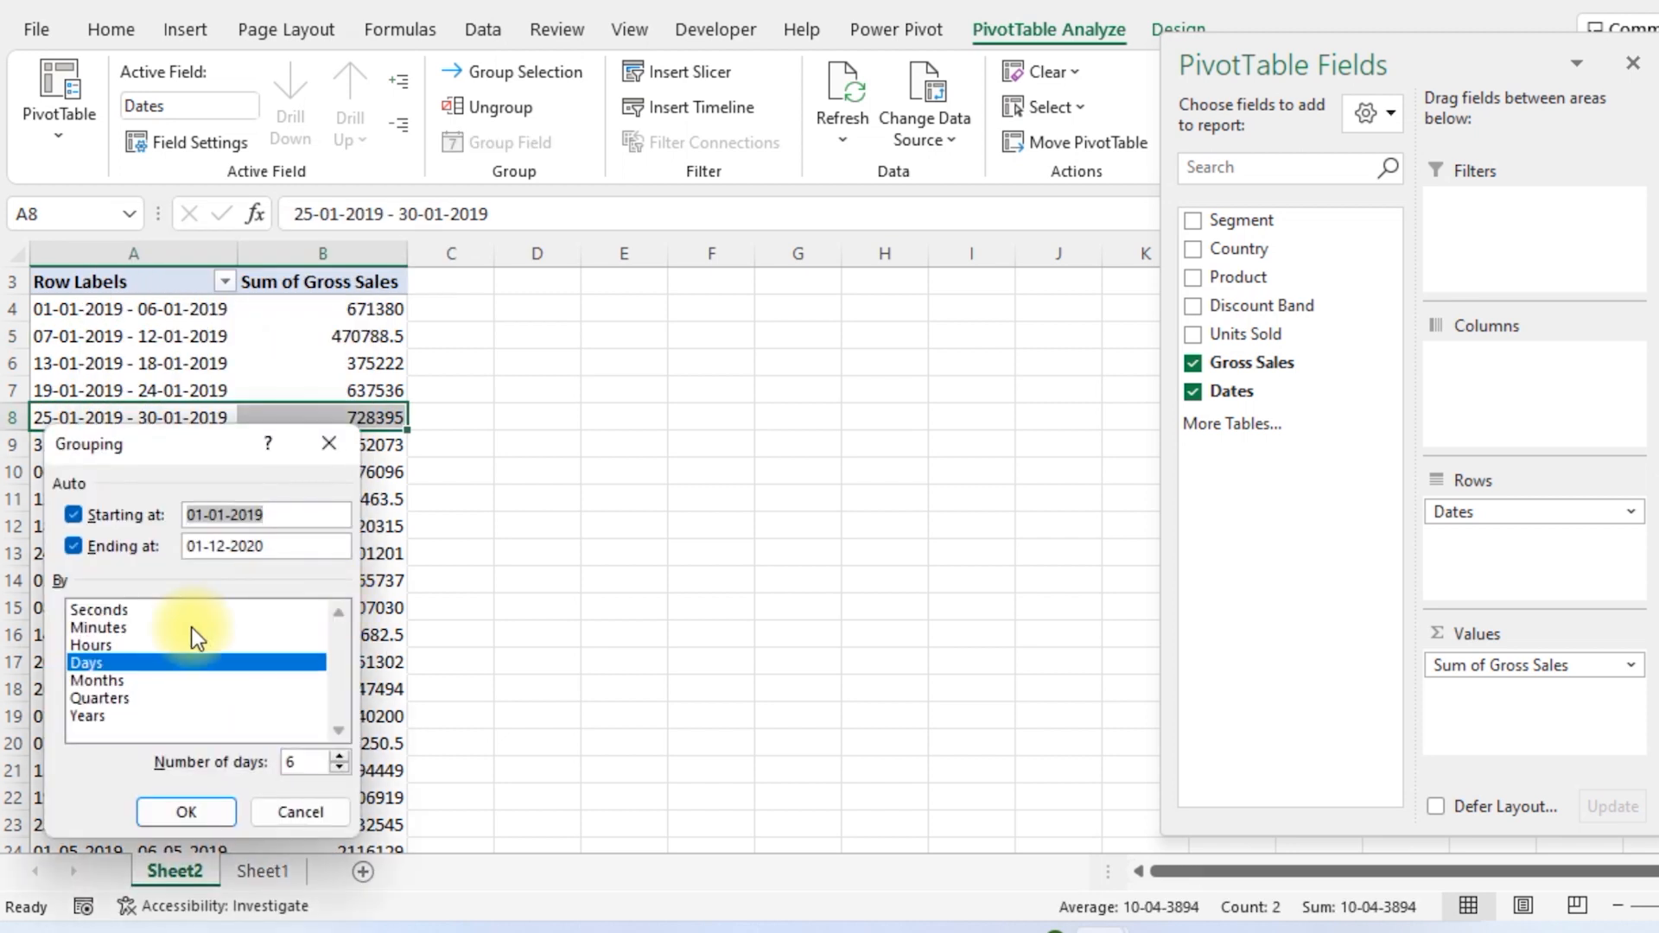
left_click(97, 683)
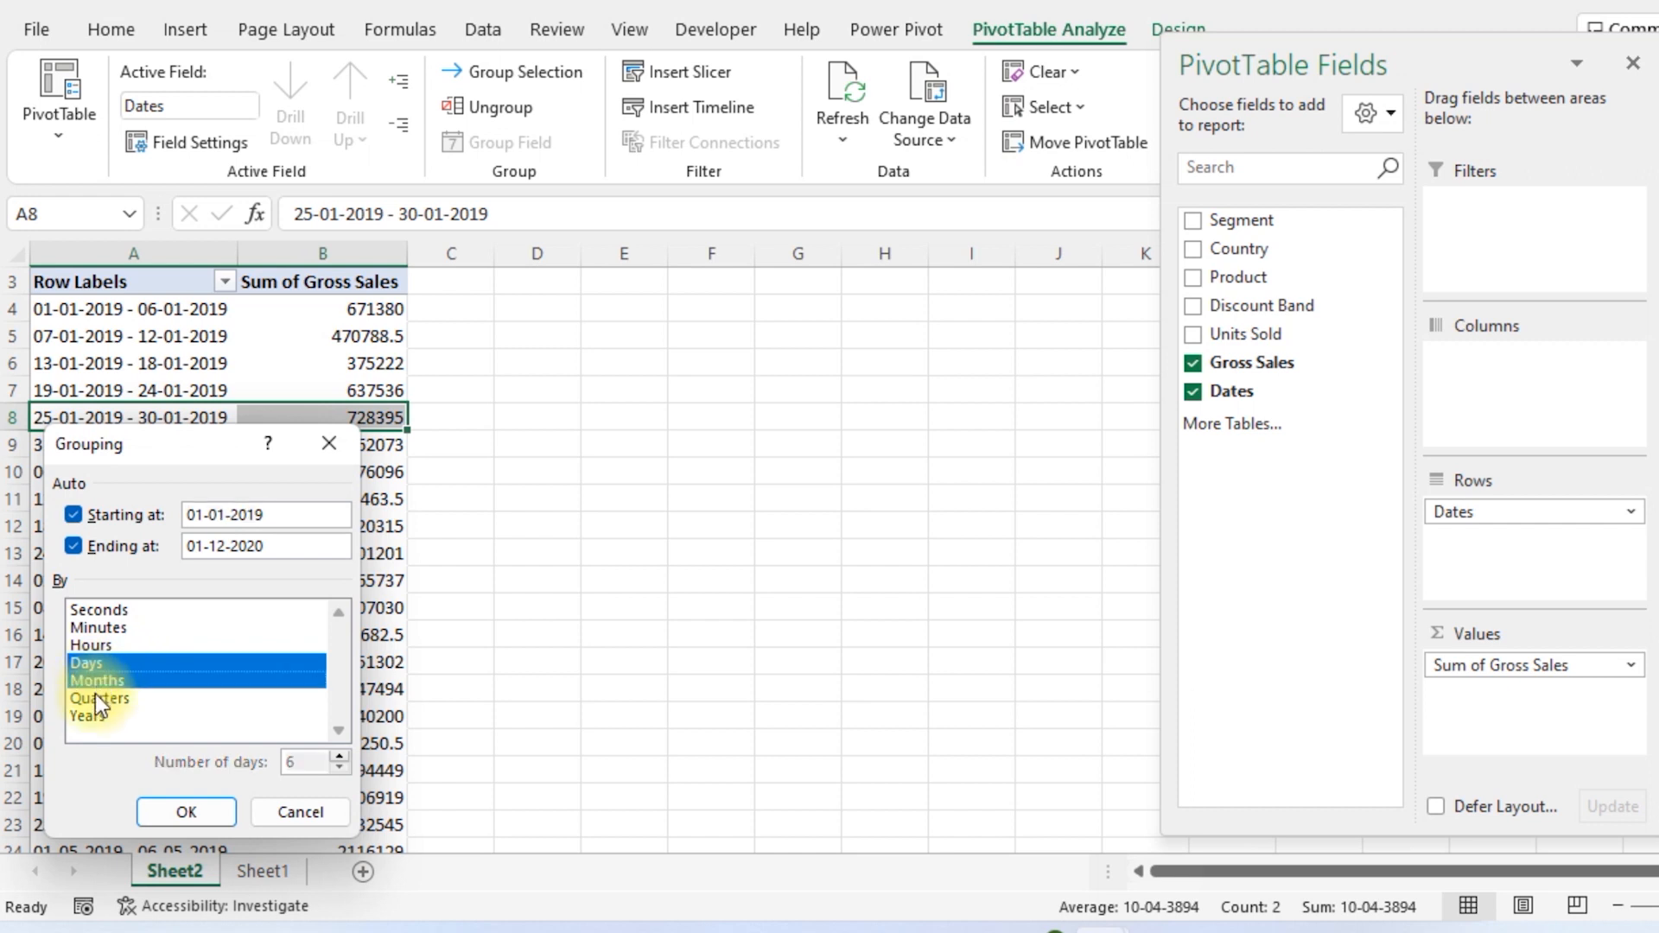
left_click(95, 699)
left_click(102, 678)
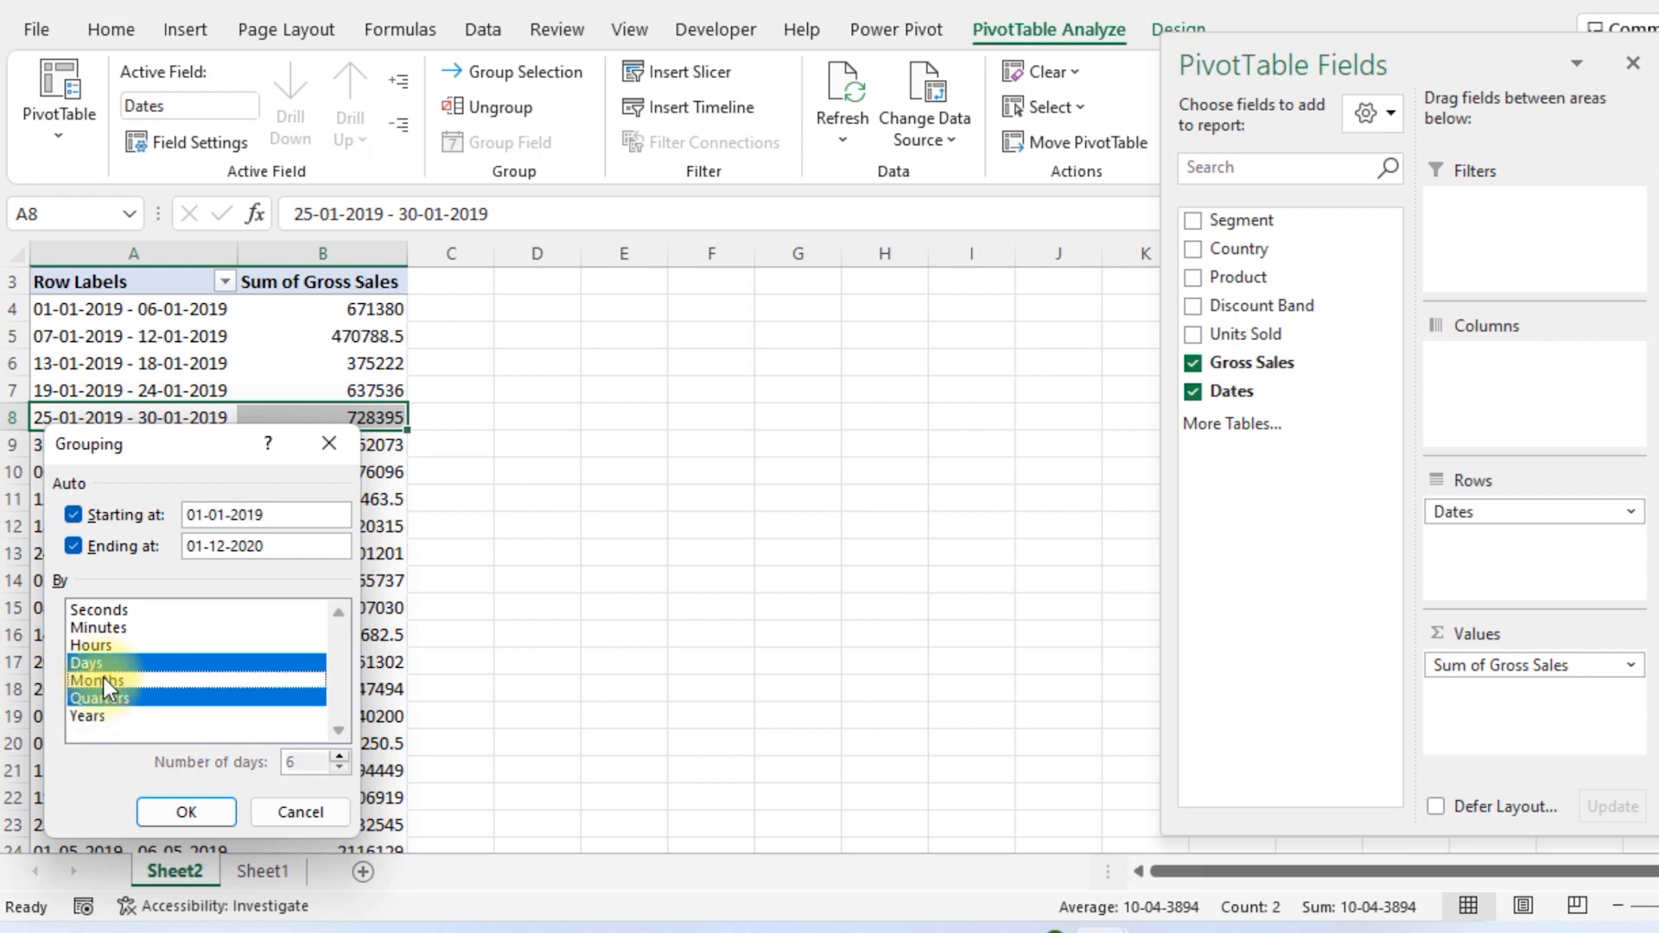
left_click(97, 662)
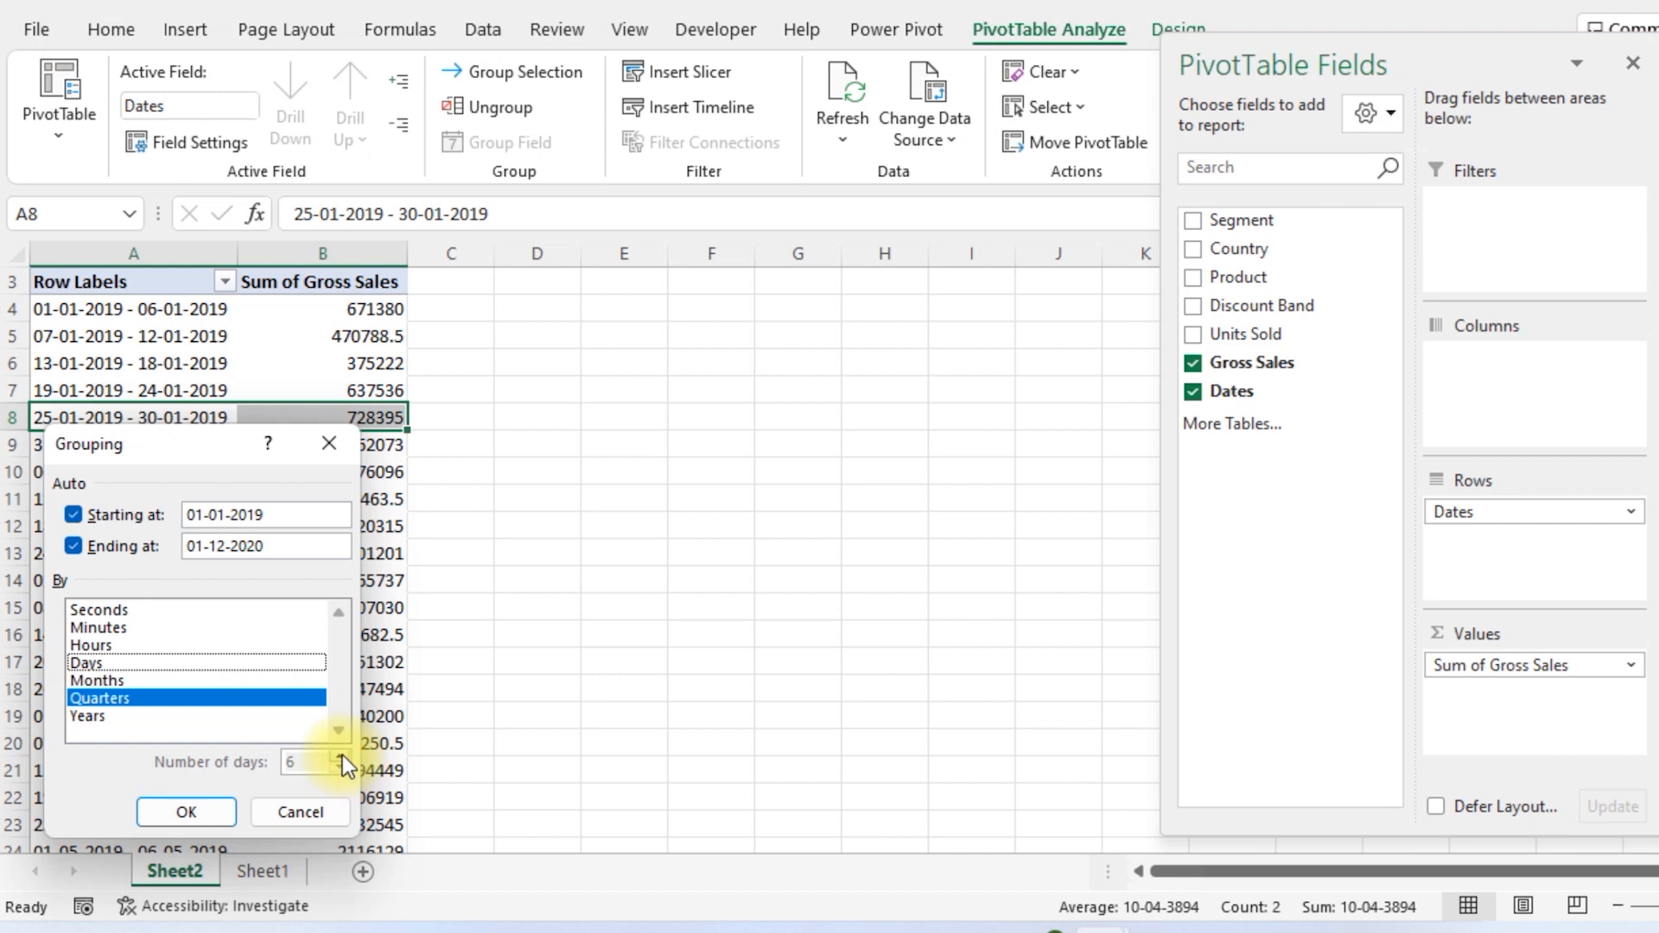
left_click(201, 810)
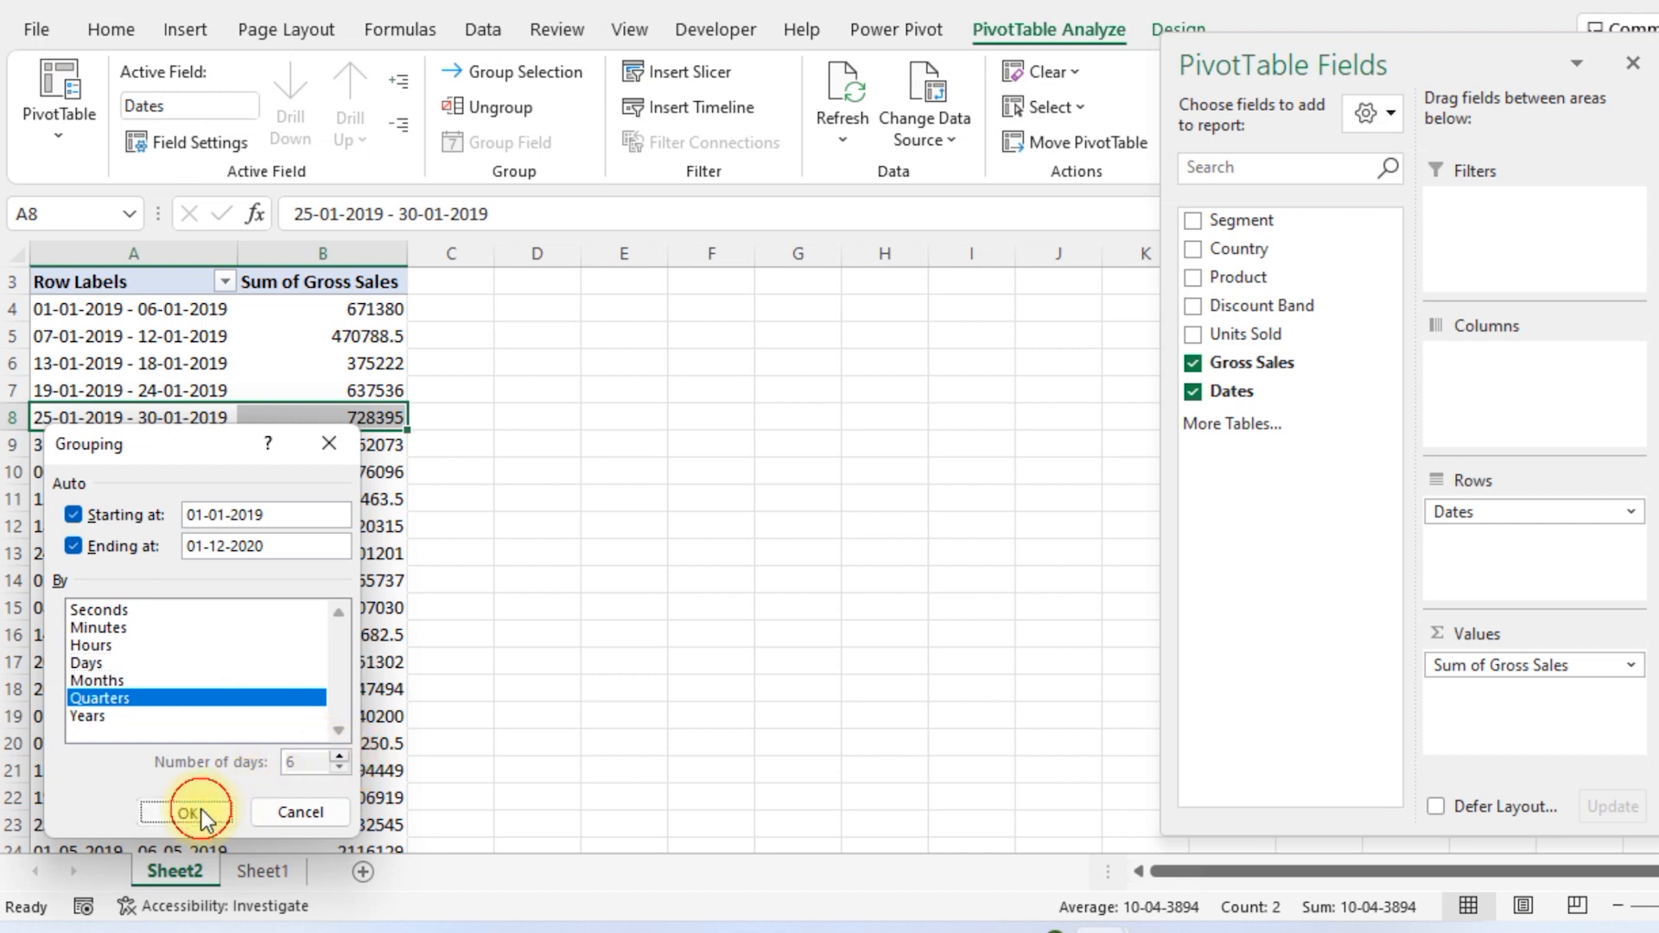
left_click(78, 309)
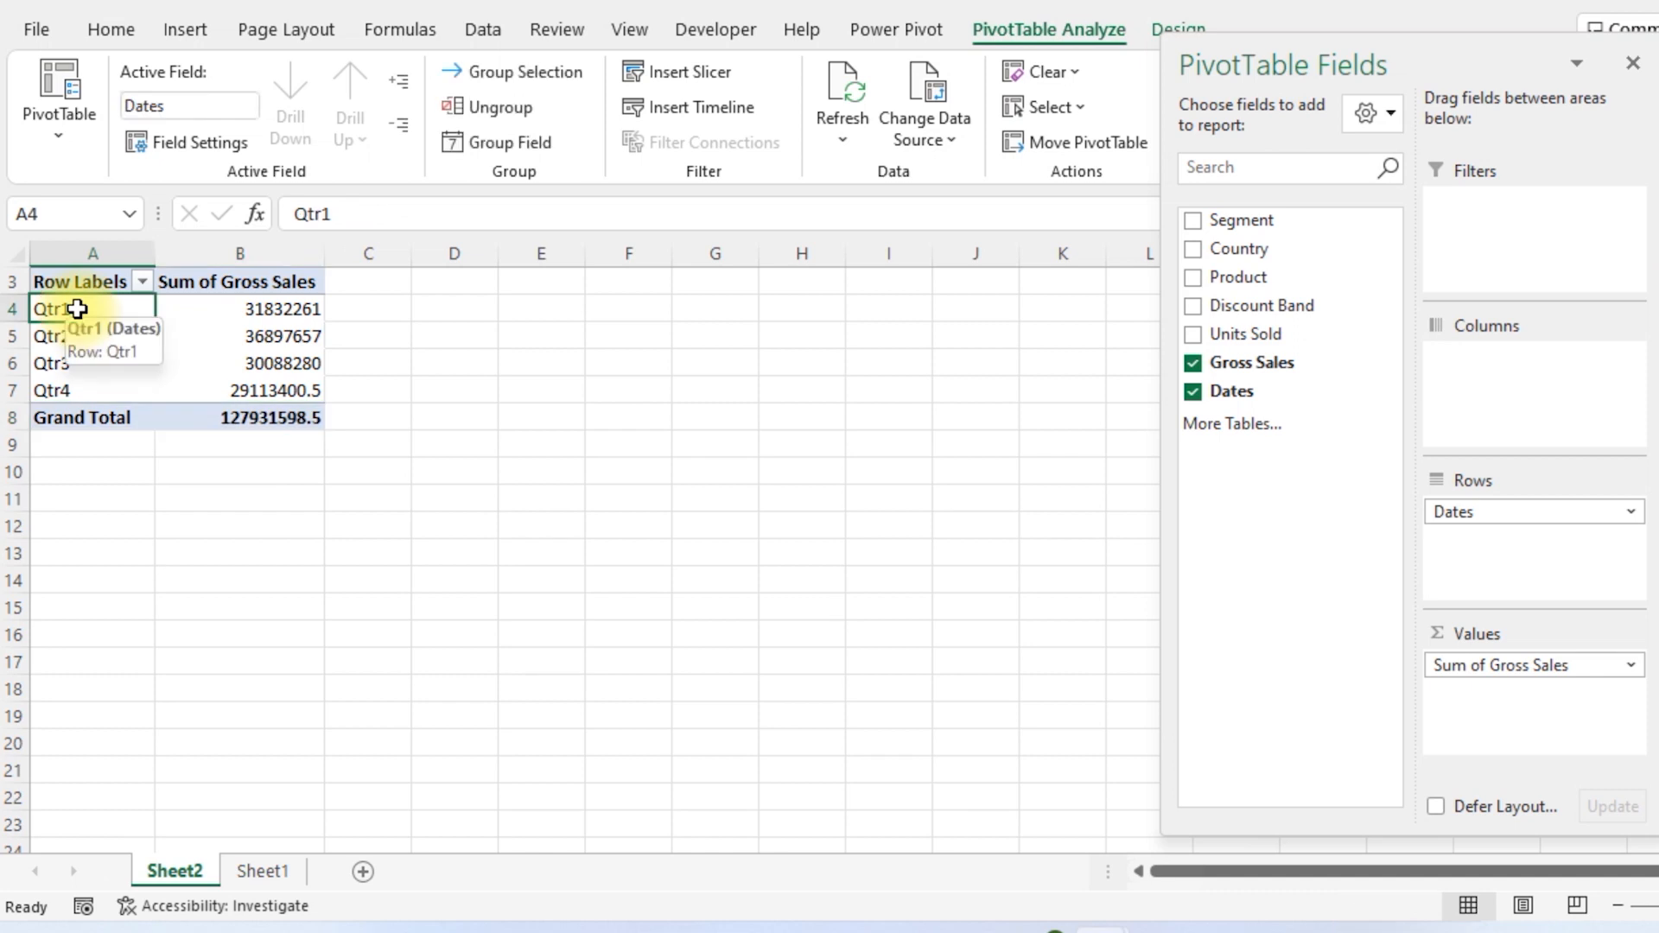
key("Down")
key("Down")
key("Down")
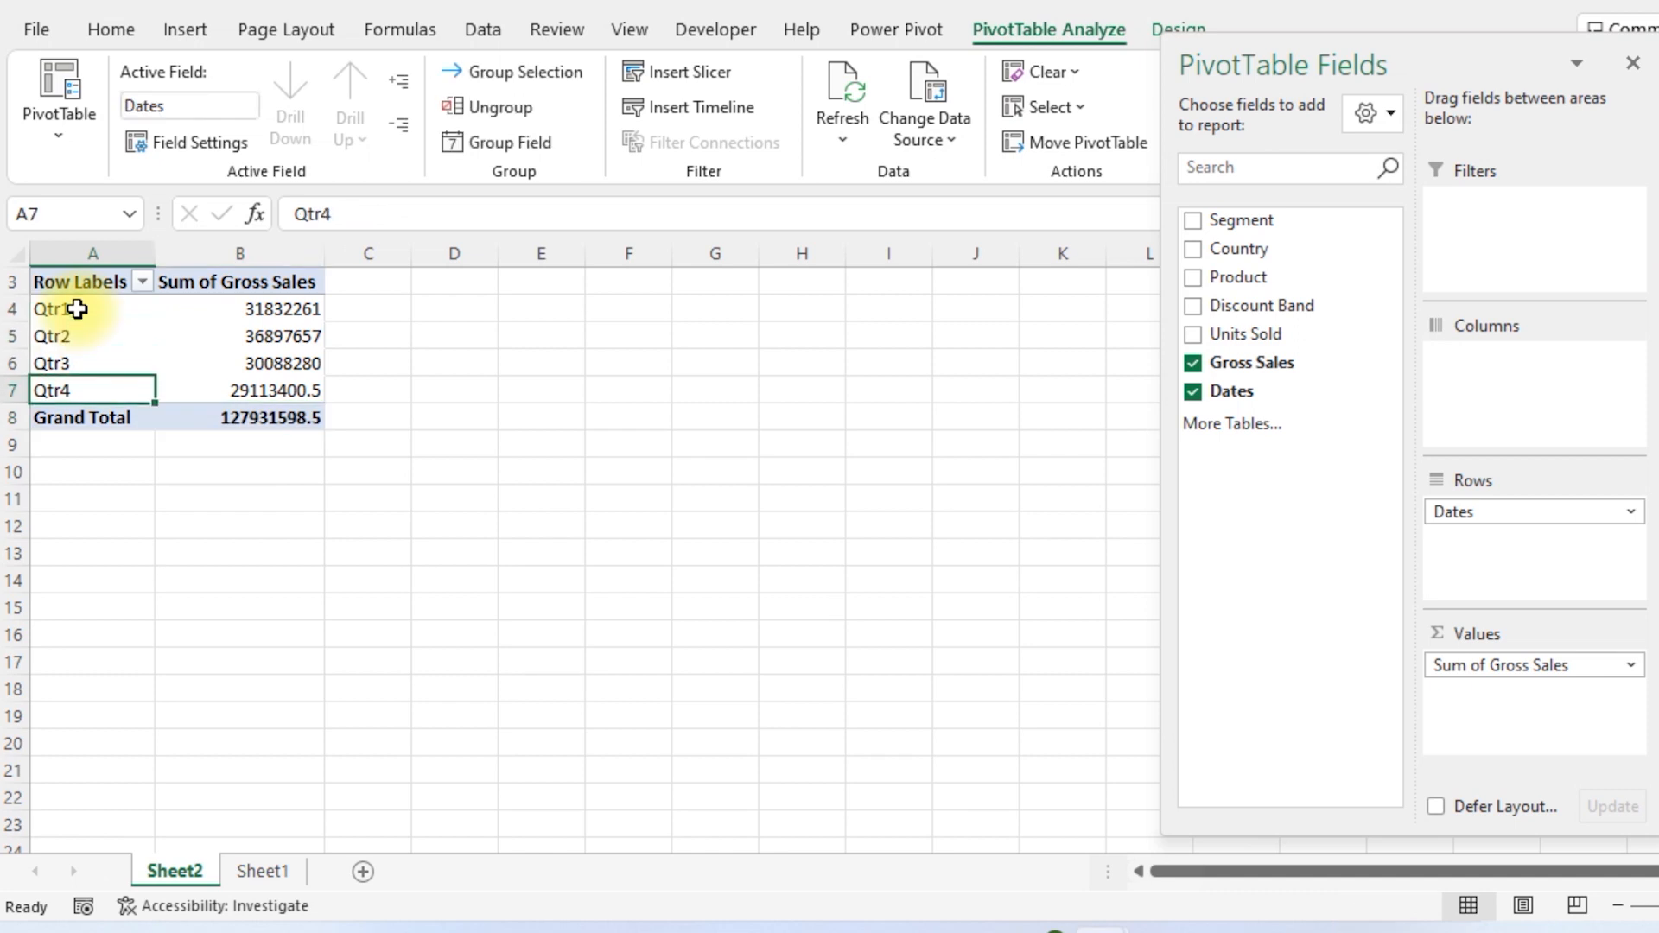
Add Years to the Dates grouping so the rows are grouped by both Quarters and Years
left_click(82, 366)
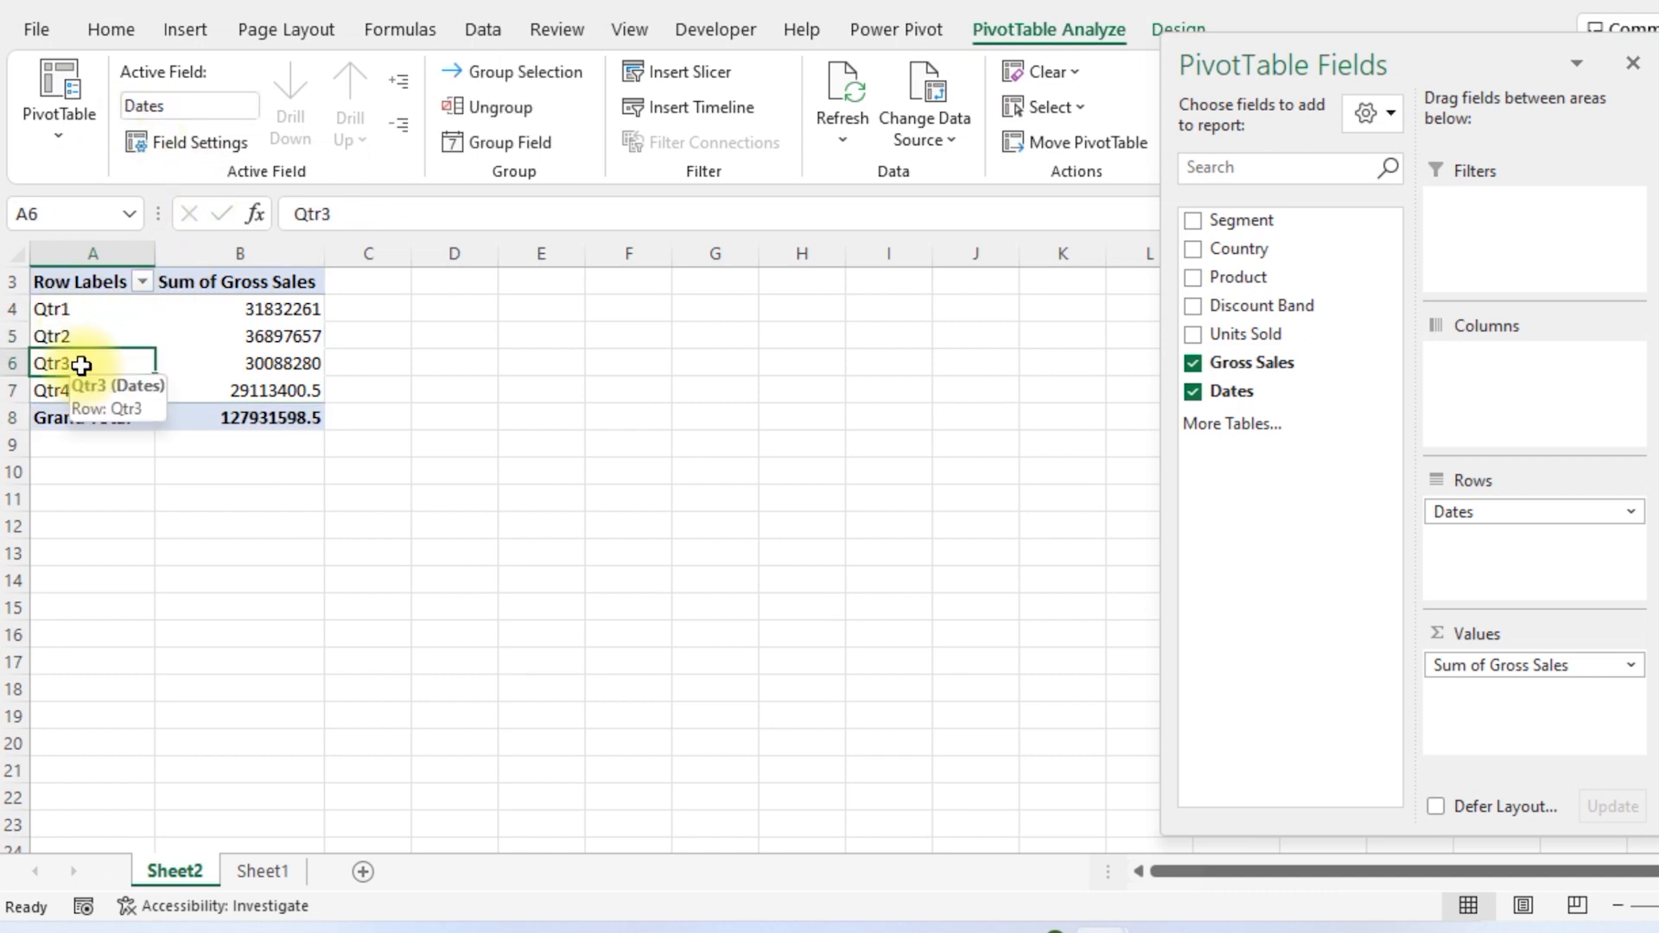
right_click(81, 366)
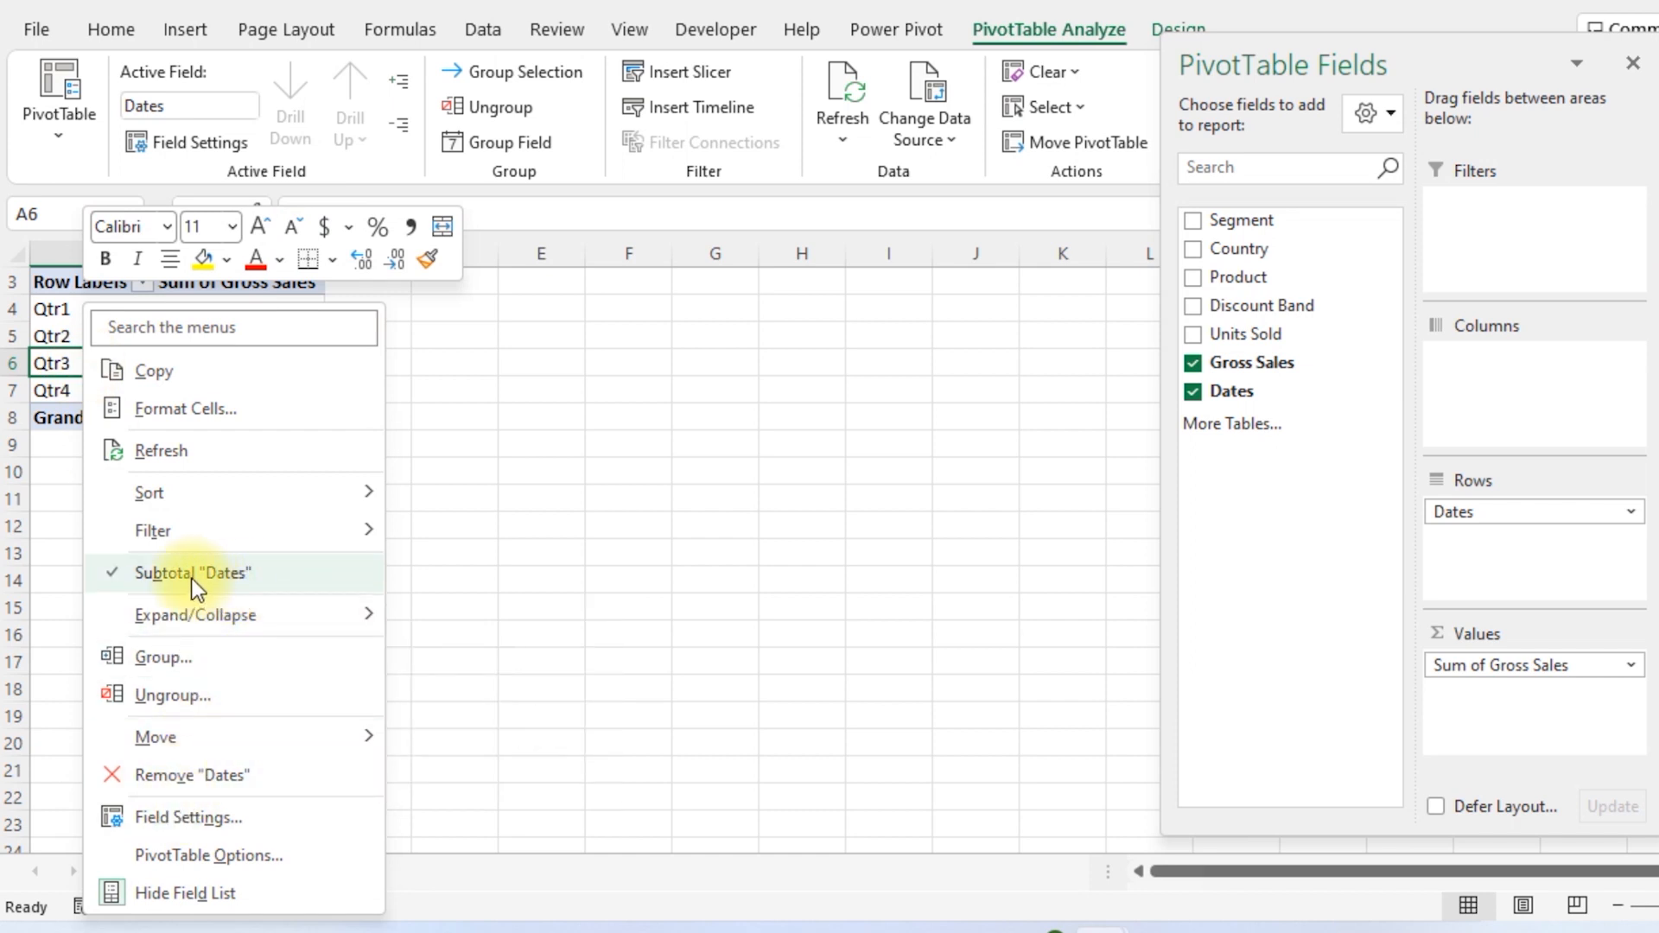
left_click(171, 659)
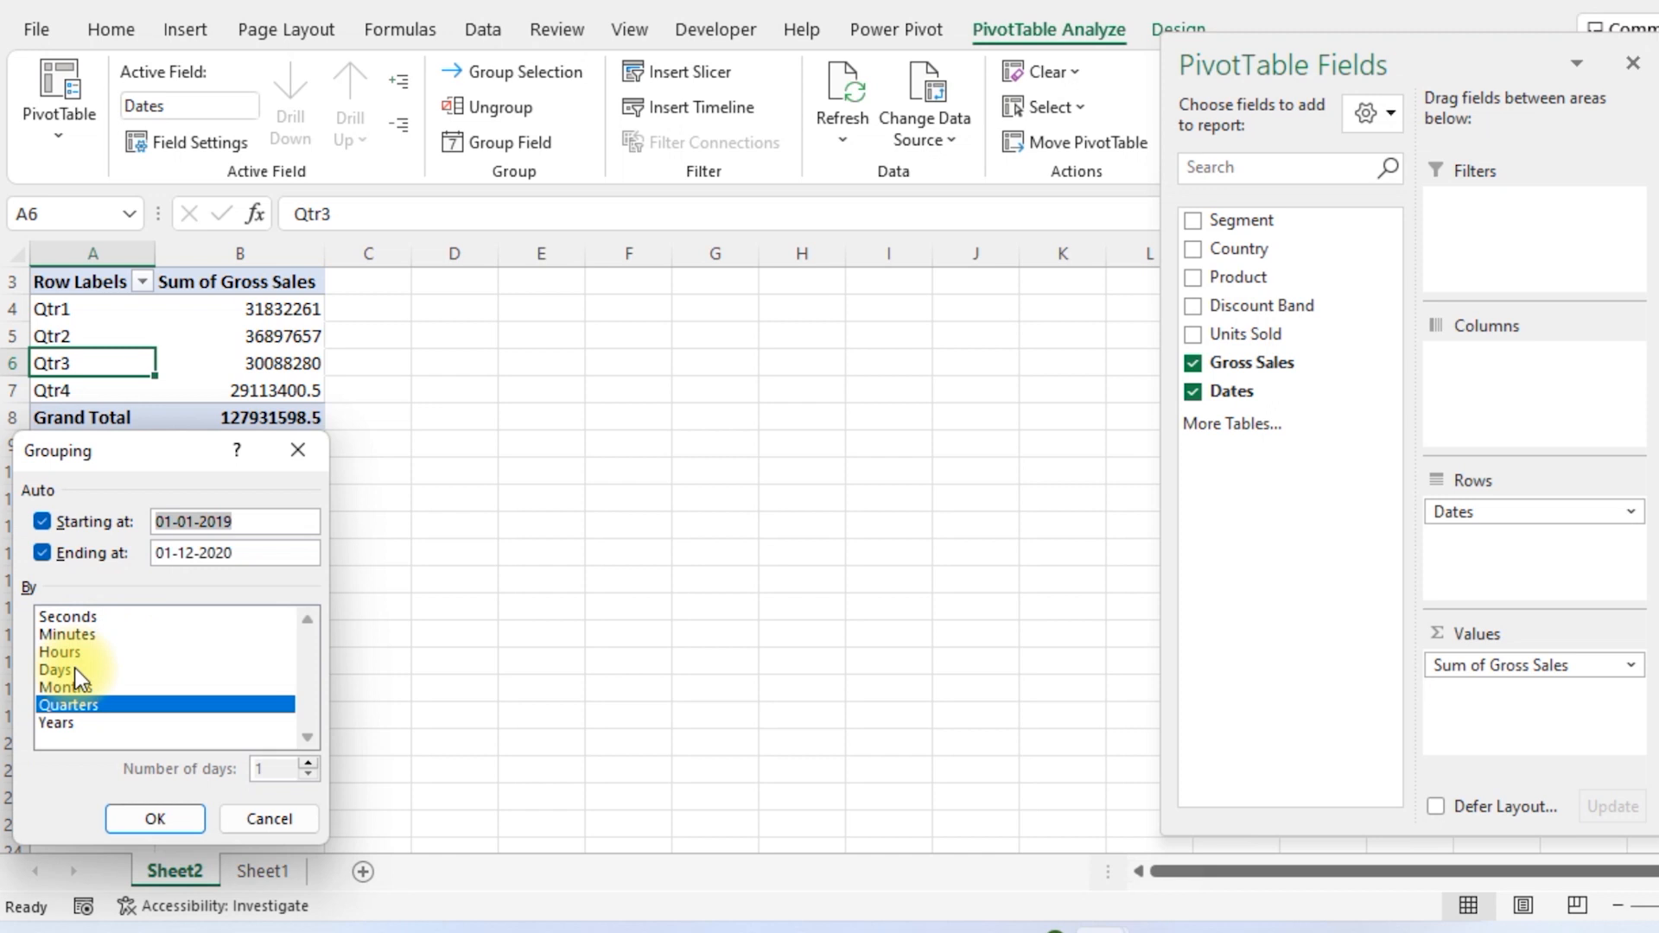
left_click(60, 725)
left_click(172, 826)
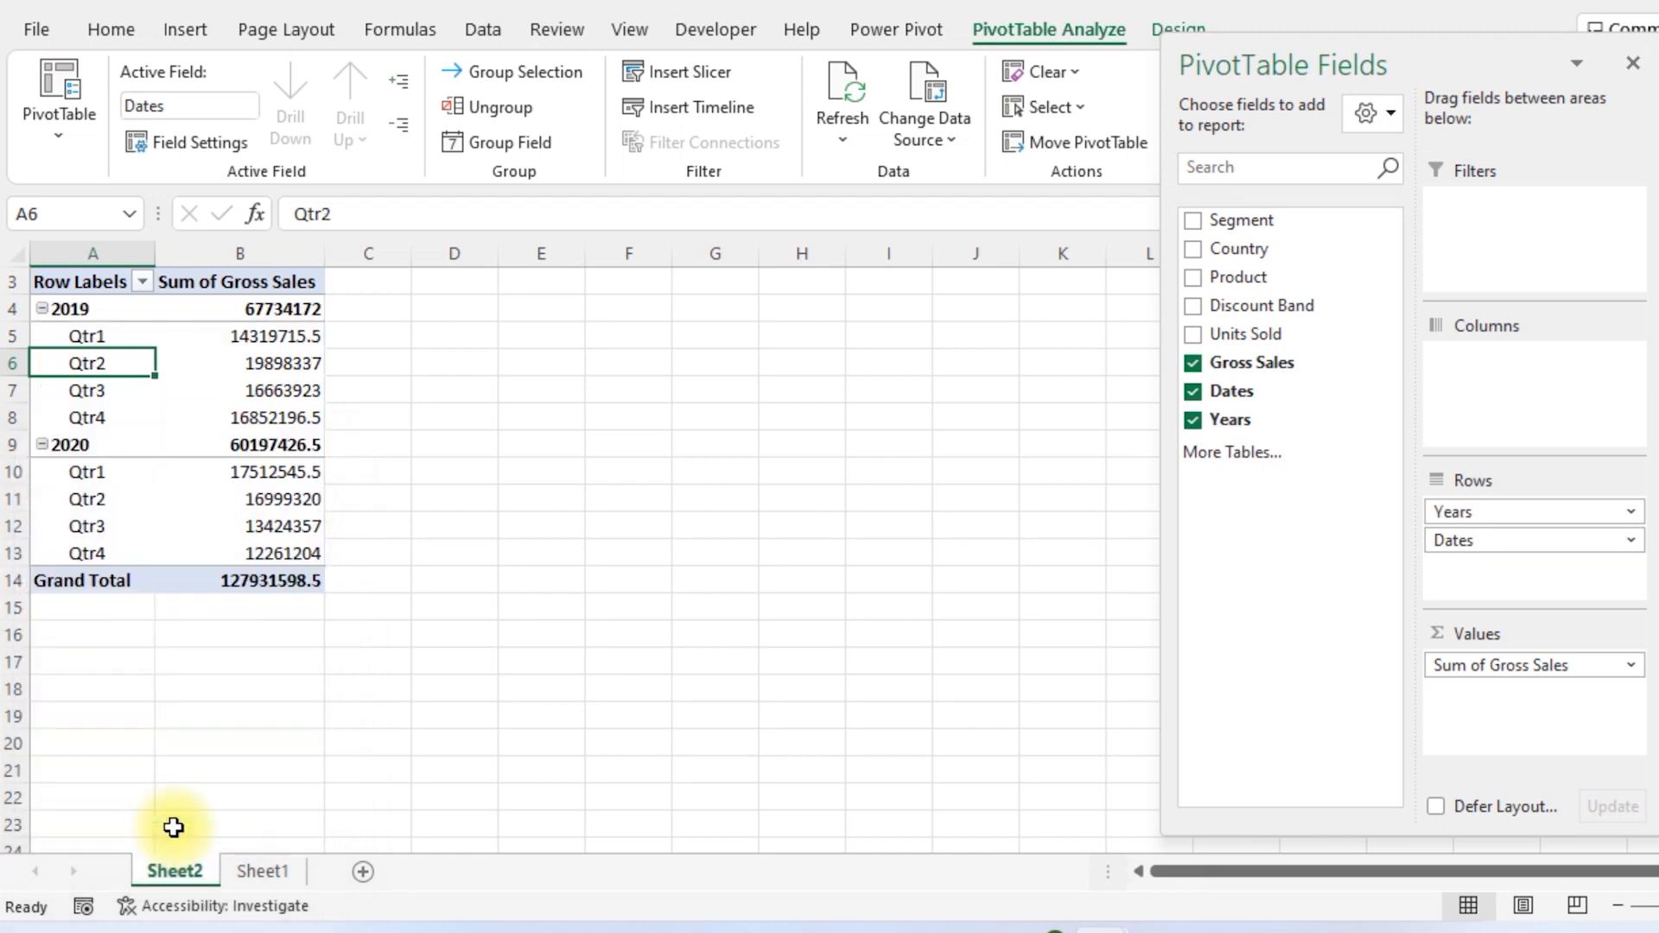
Examine the quarterly gross sales rows listed under 2019 and 2020
left_click(88, 296)
left_click(88, 296)
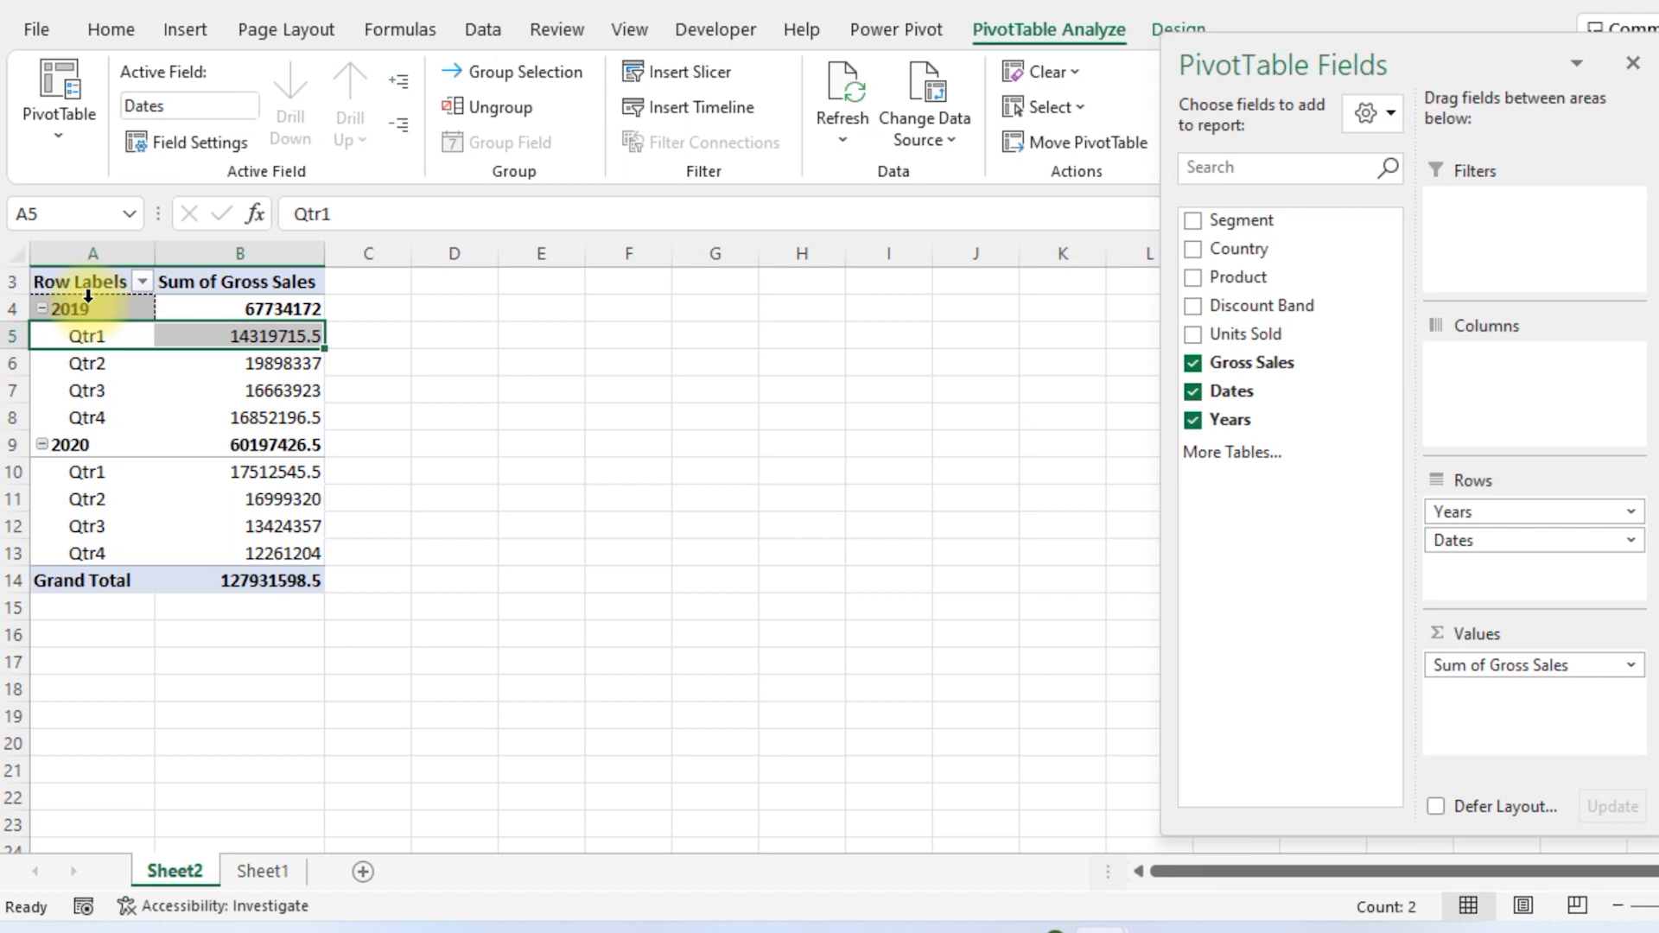
key("Down")
key("Down")
key("Down")
key("Down")
key("Down")
key("Down")
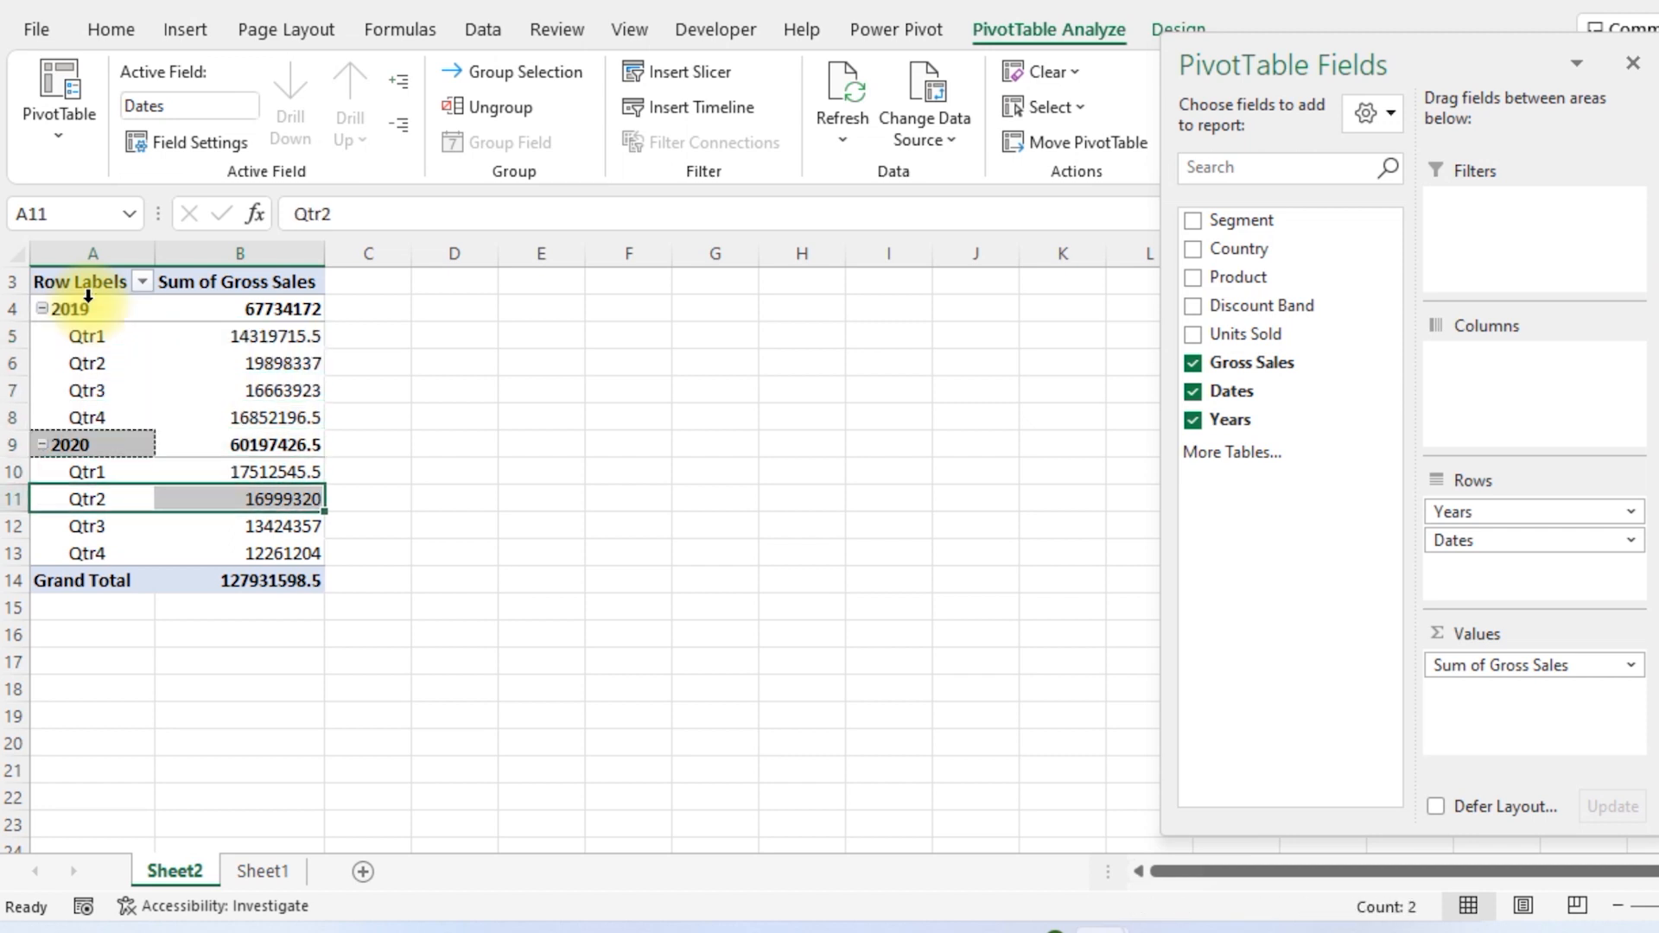
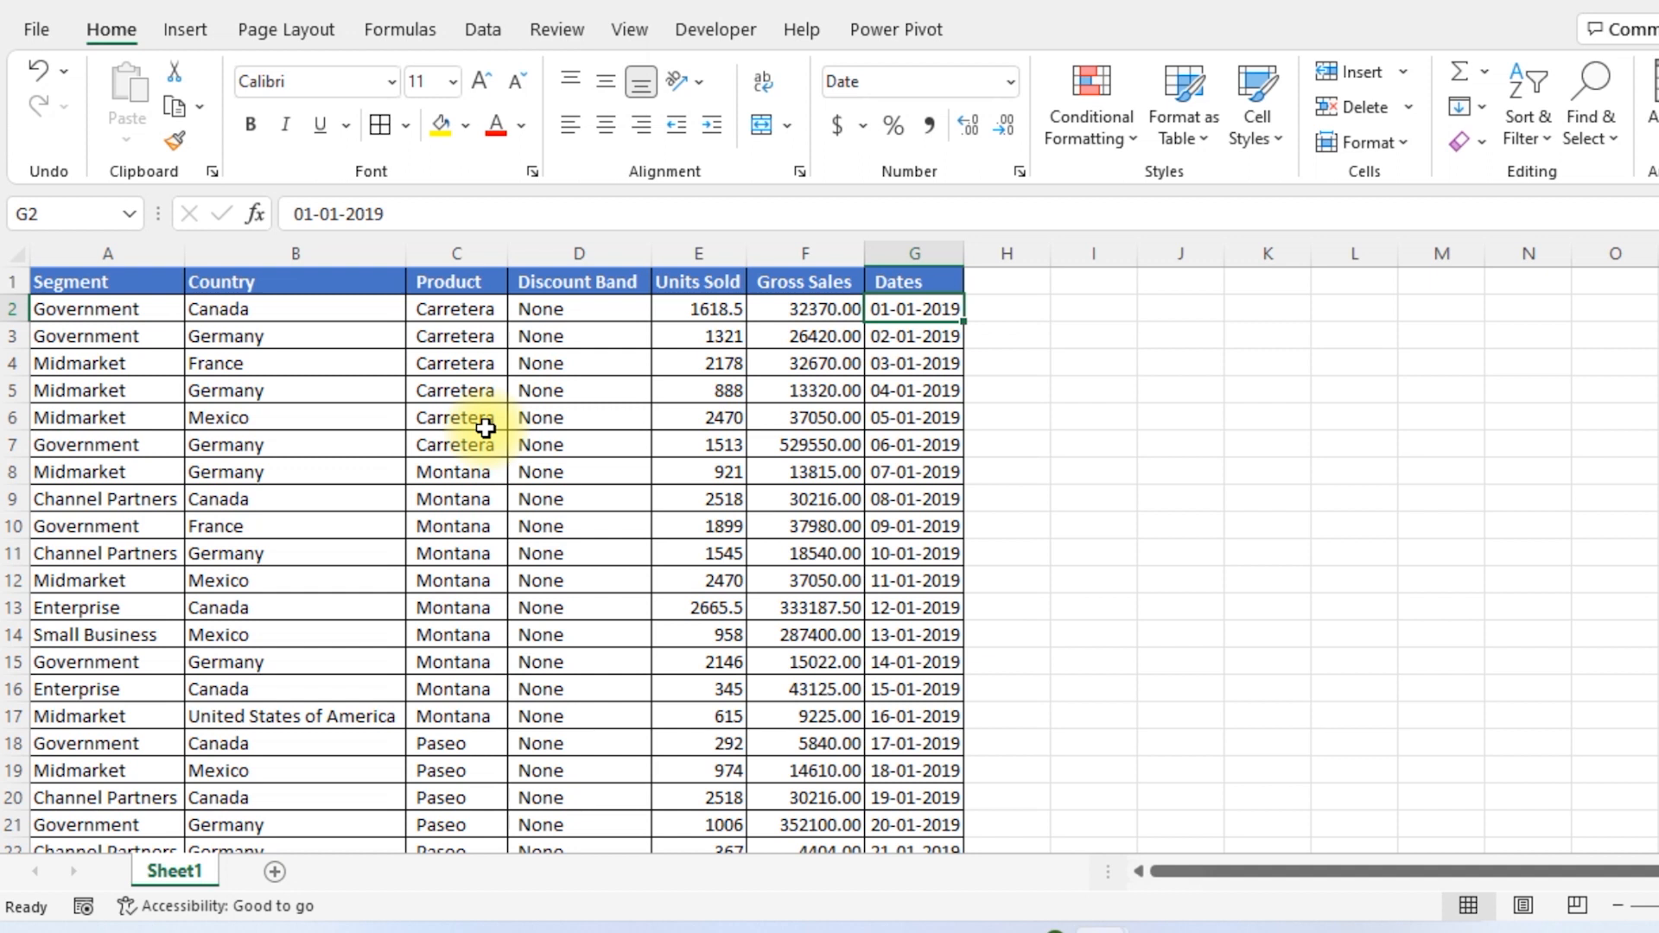
Check the extent of the Dates column and add filters to the header row of the Sheet1 data
key("Up")
key("Down")
key("ctrl+Down")
key("ctrl+Up")
key("shift+space")
key("ctrl+shift+l")
key("Down")
key("Up")
Inspect the years and months offered in the Dates column filter, and close it without filtering
key("alt+Down")
key("Down")
key("Down")
key("Down")
key("Down")
key("Down")
key("Down")
key("Down")
key("Down")
key("Down")
key("Down")
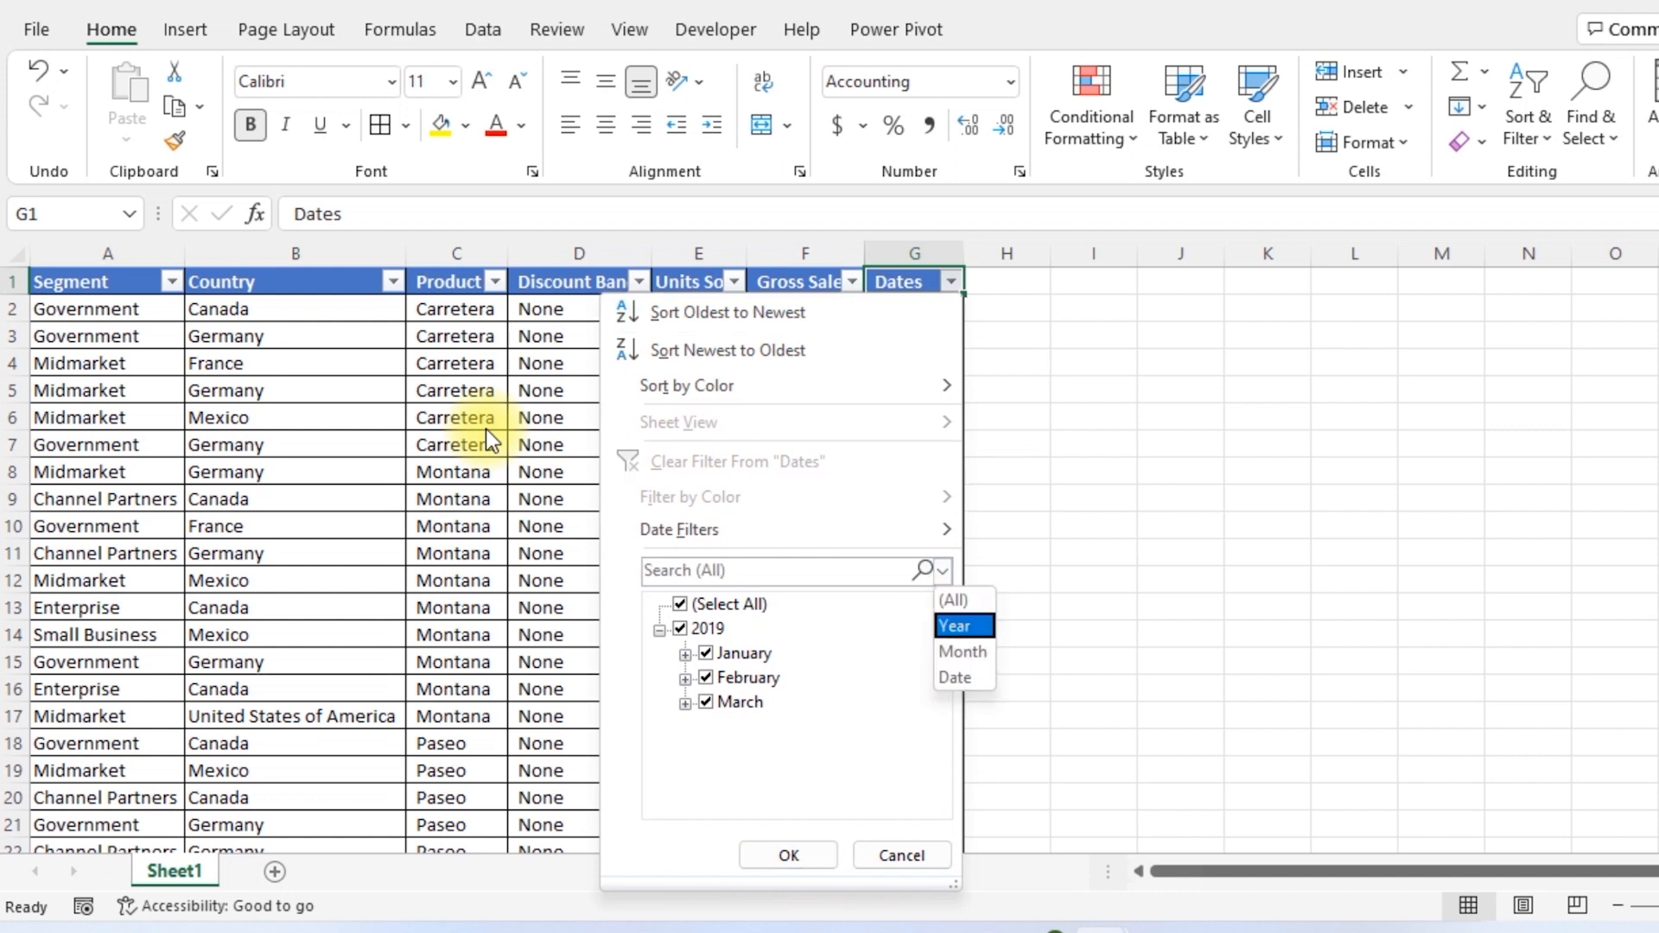
key("Escape")
key("Escape")
Return to the Segment header in cell A1 and remove the filters from the header row
key("Left")
key("Left")
key("Left")
key("Left")
key("Left")
key("Left")
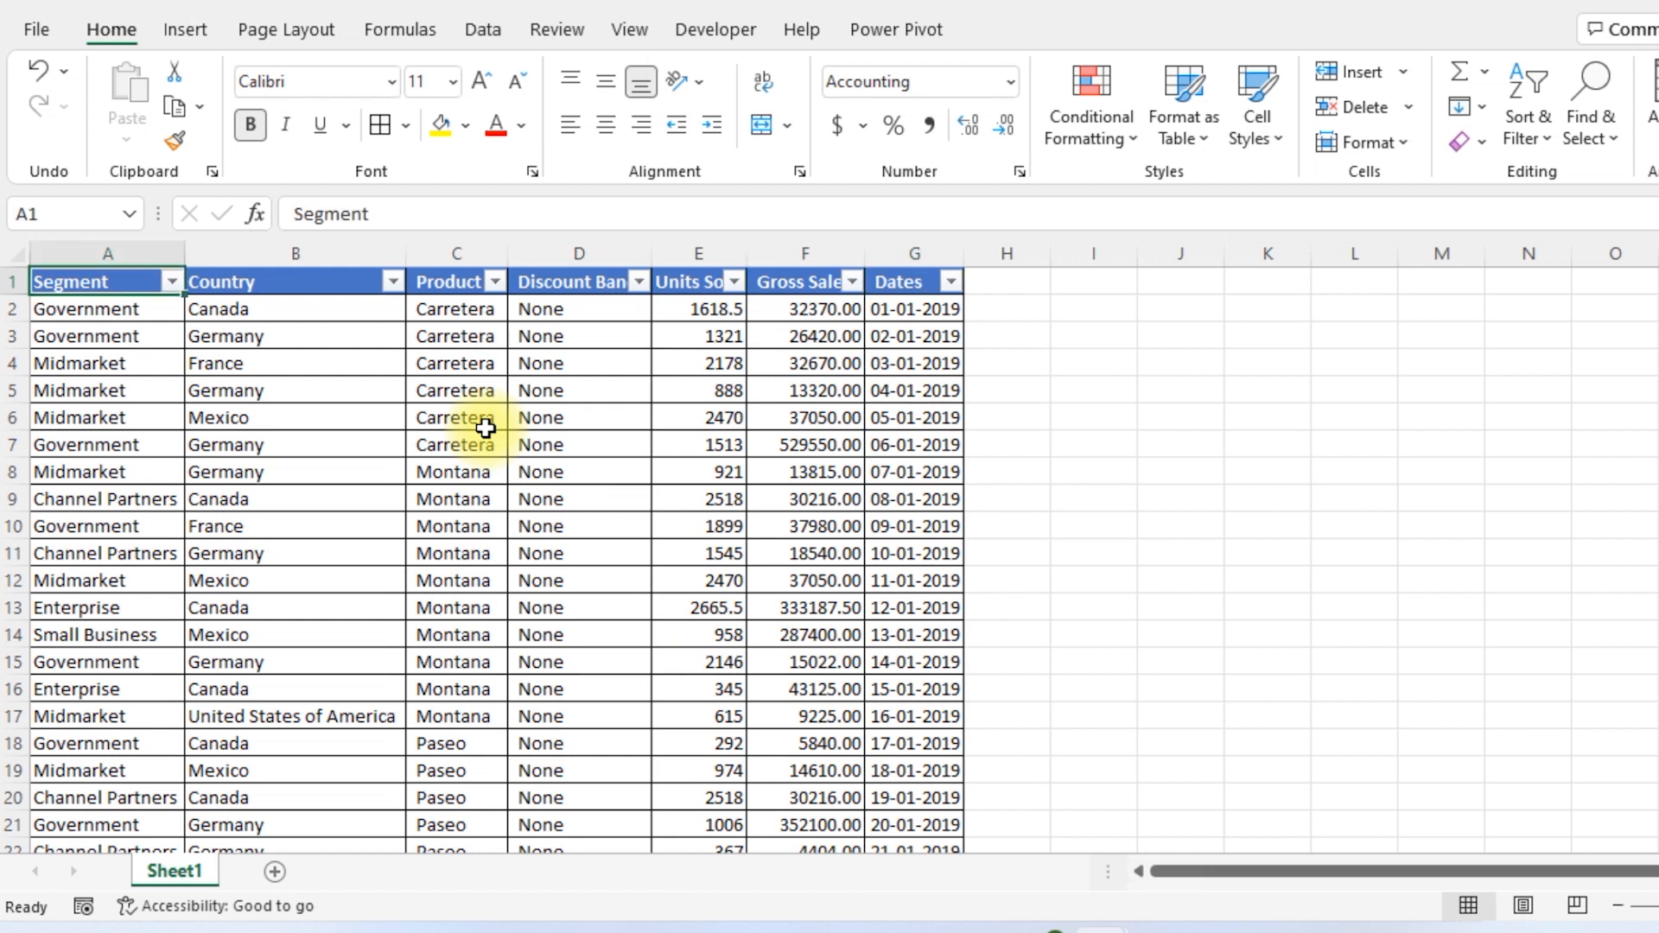
key("ctrl+shift+l")
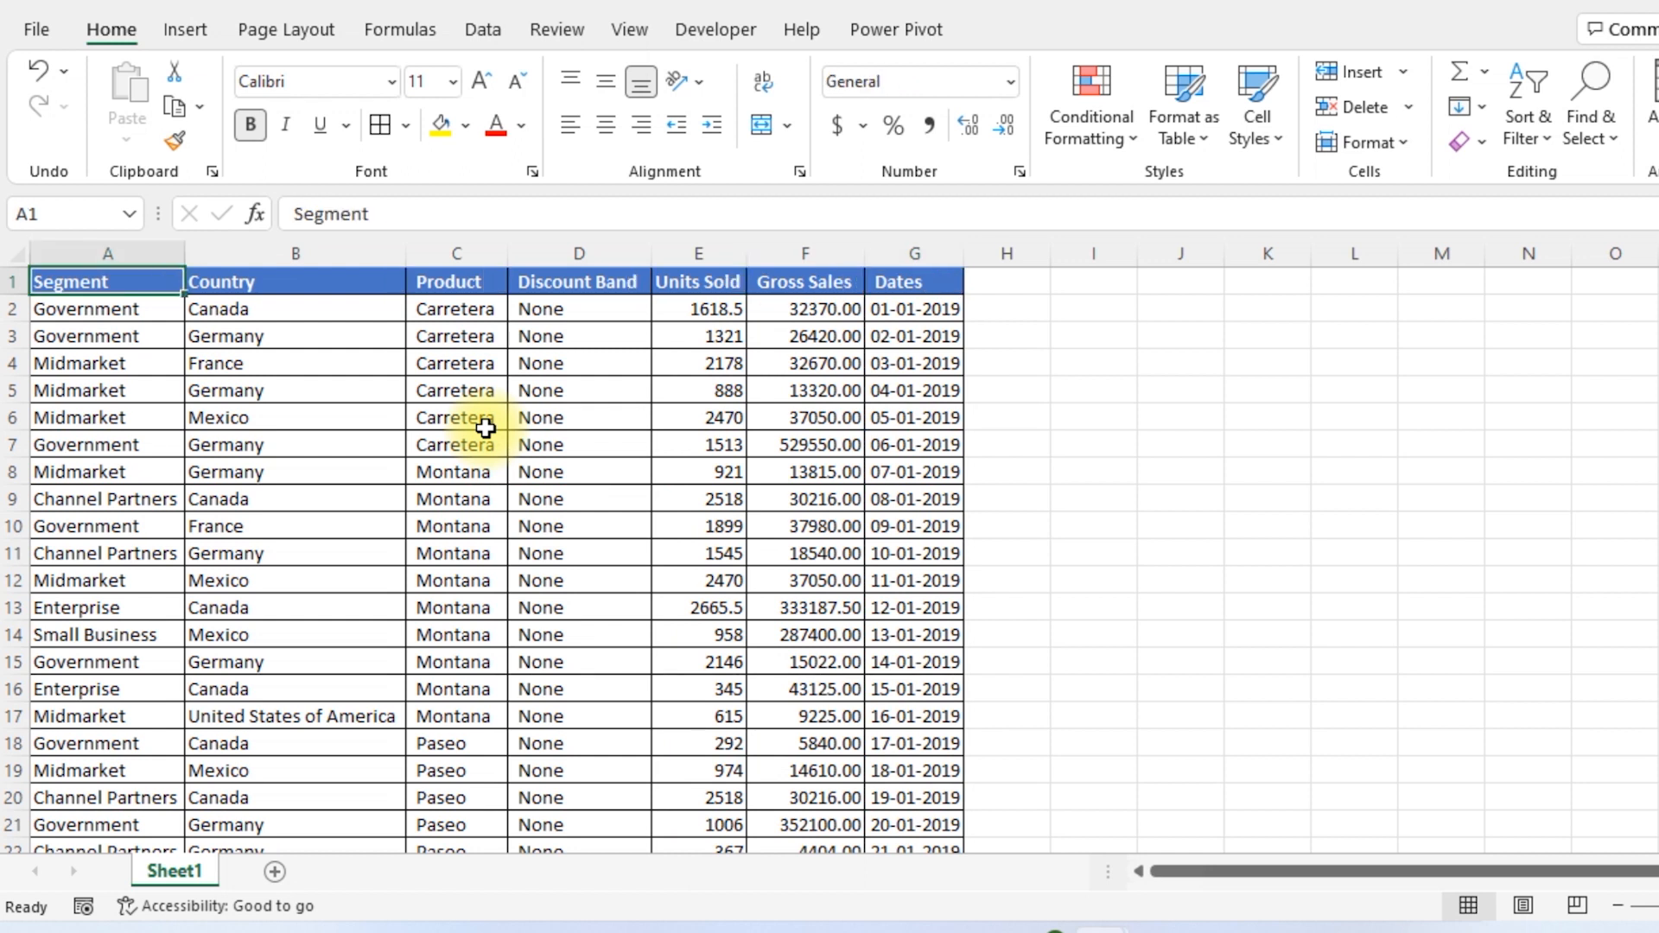
Select the whole dataset A1:G91 and create a PivotTable from it on a new sheet
key("ctrl+shift+End")
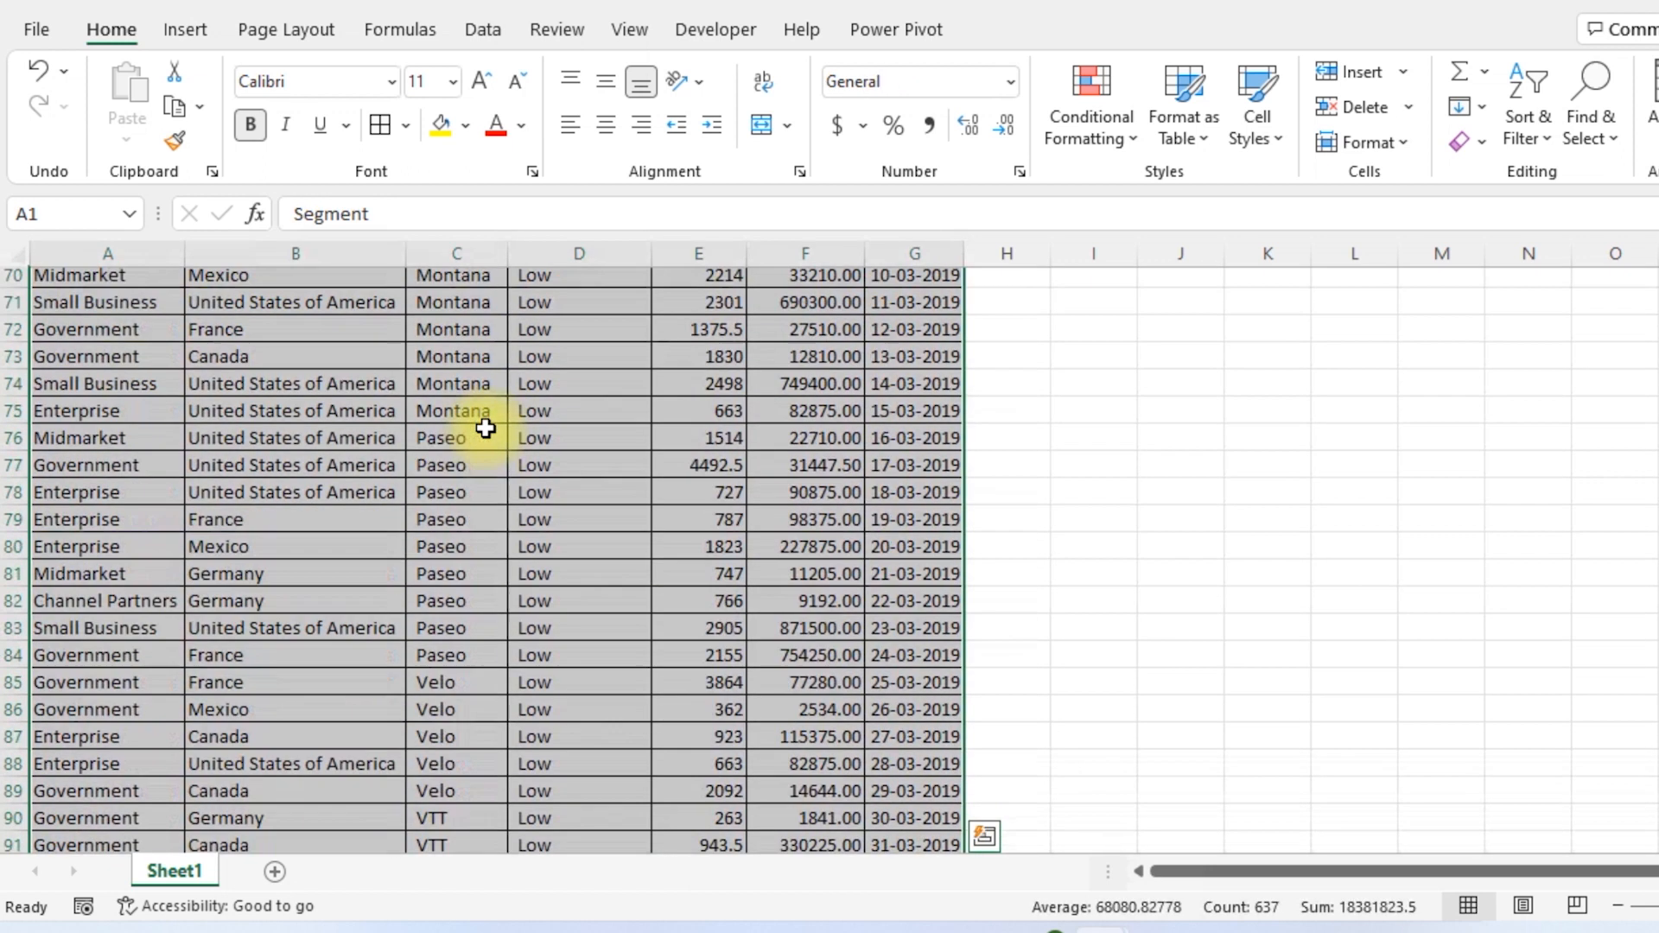
key("alt+d")
key("p")
key("n")
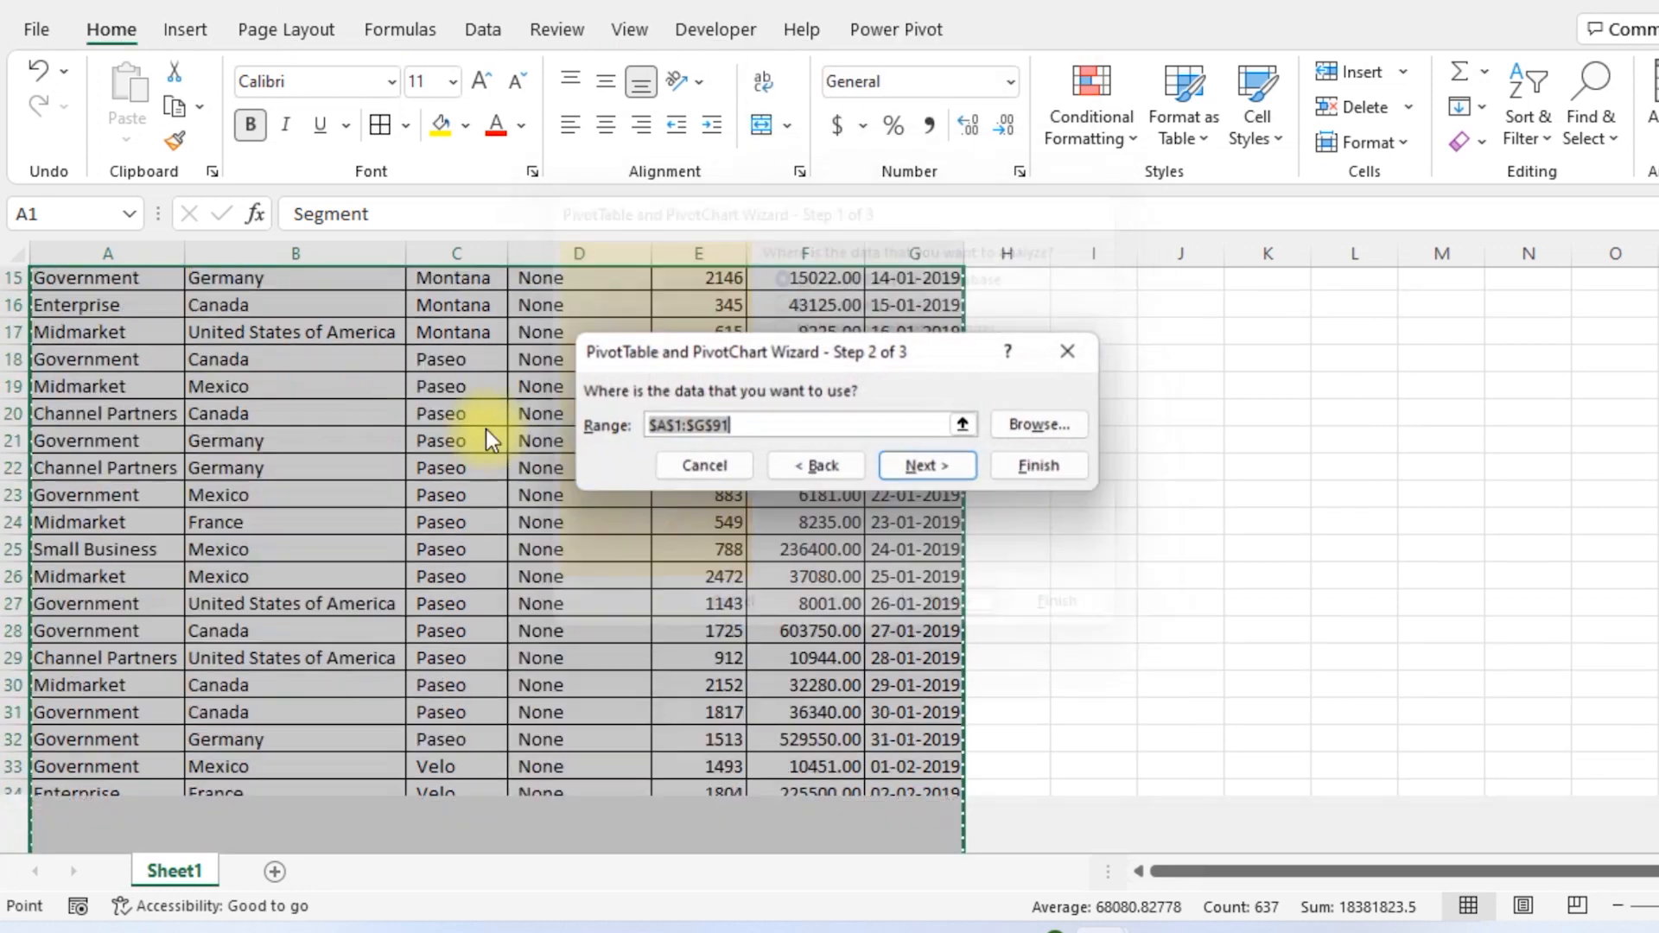
key("f")
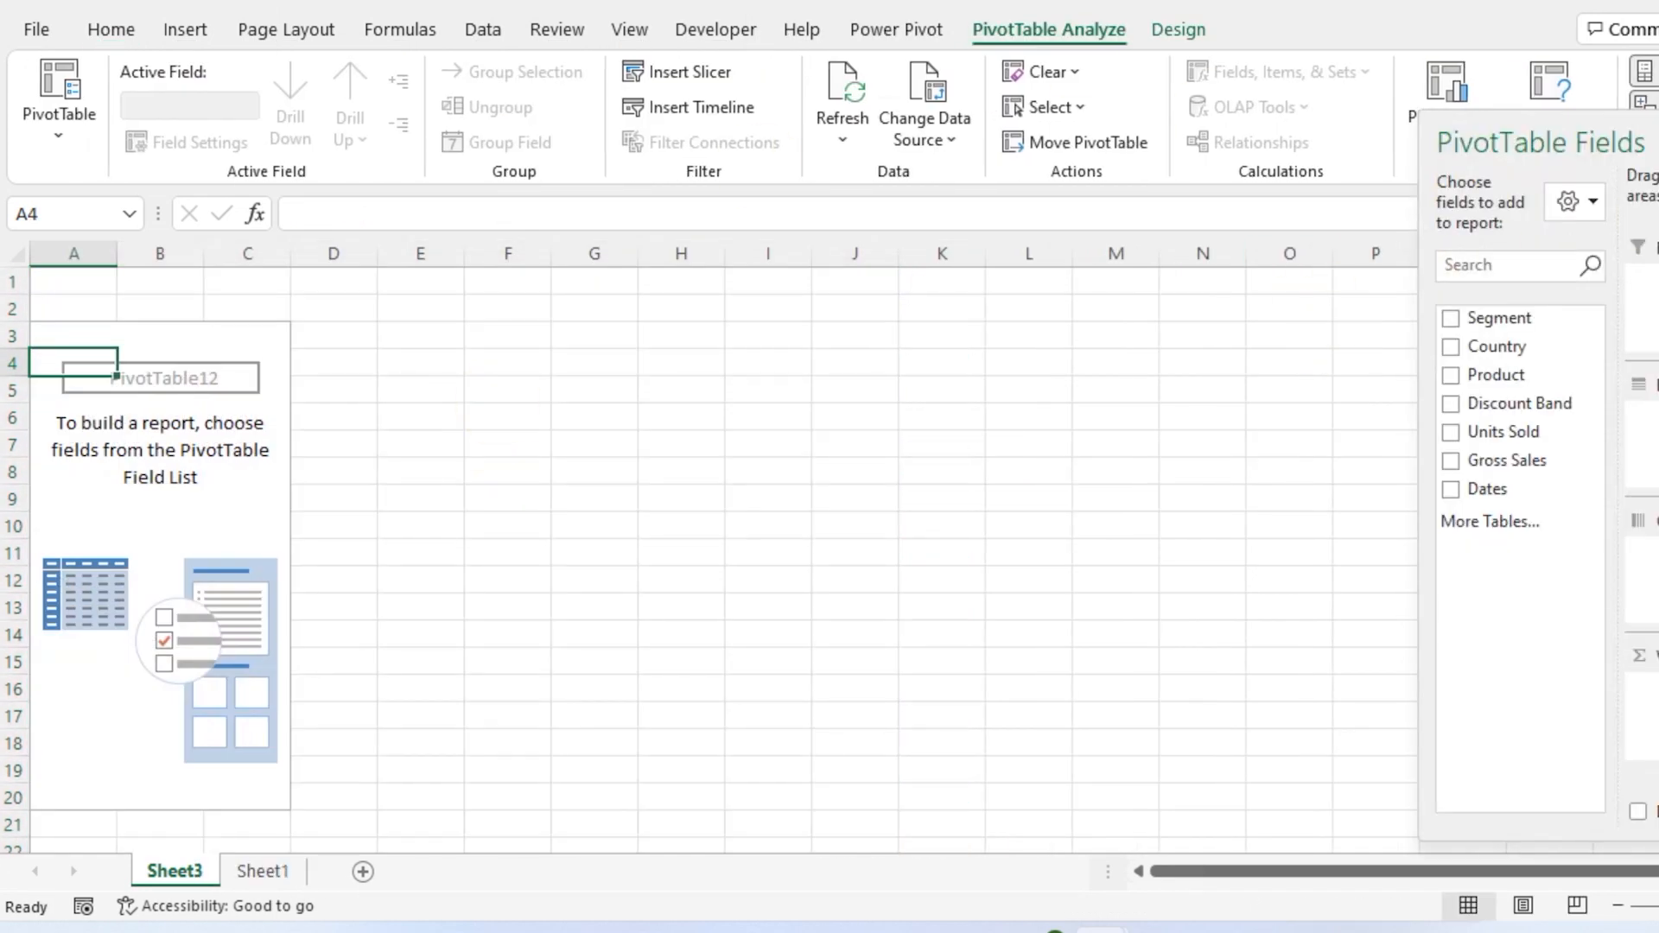
Lay out the PivotTable with Country in the rows, Gross Sales in the values and Dates in the columns
left_click_drag(1491, 348, 1658, 422)
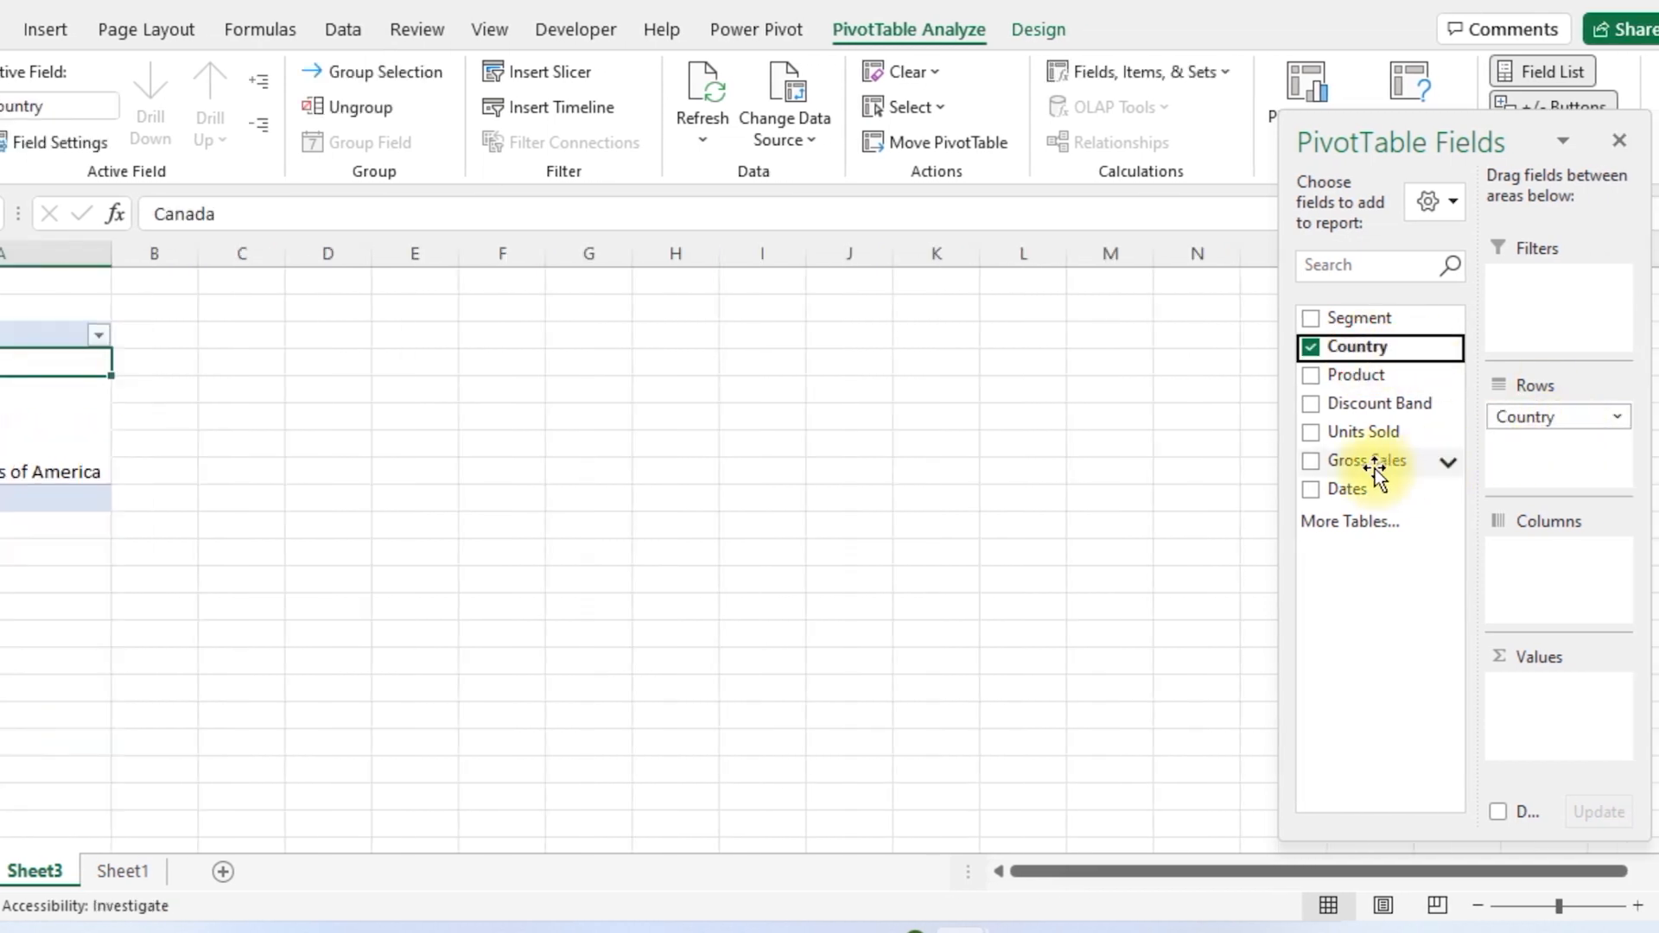
left_click_drag(1375, 469, 1554, 695)
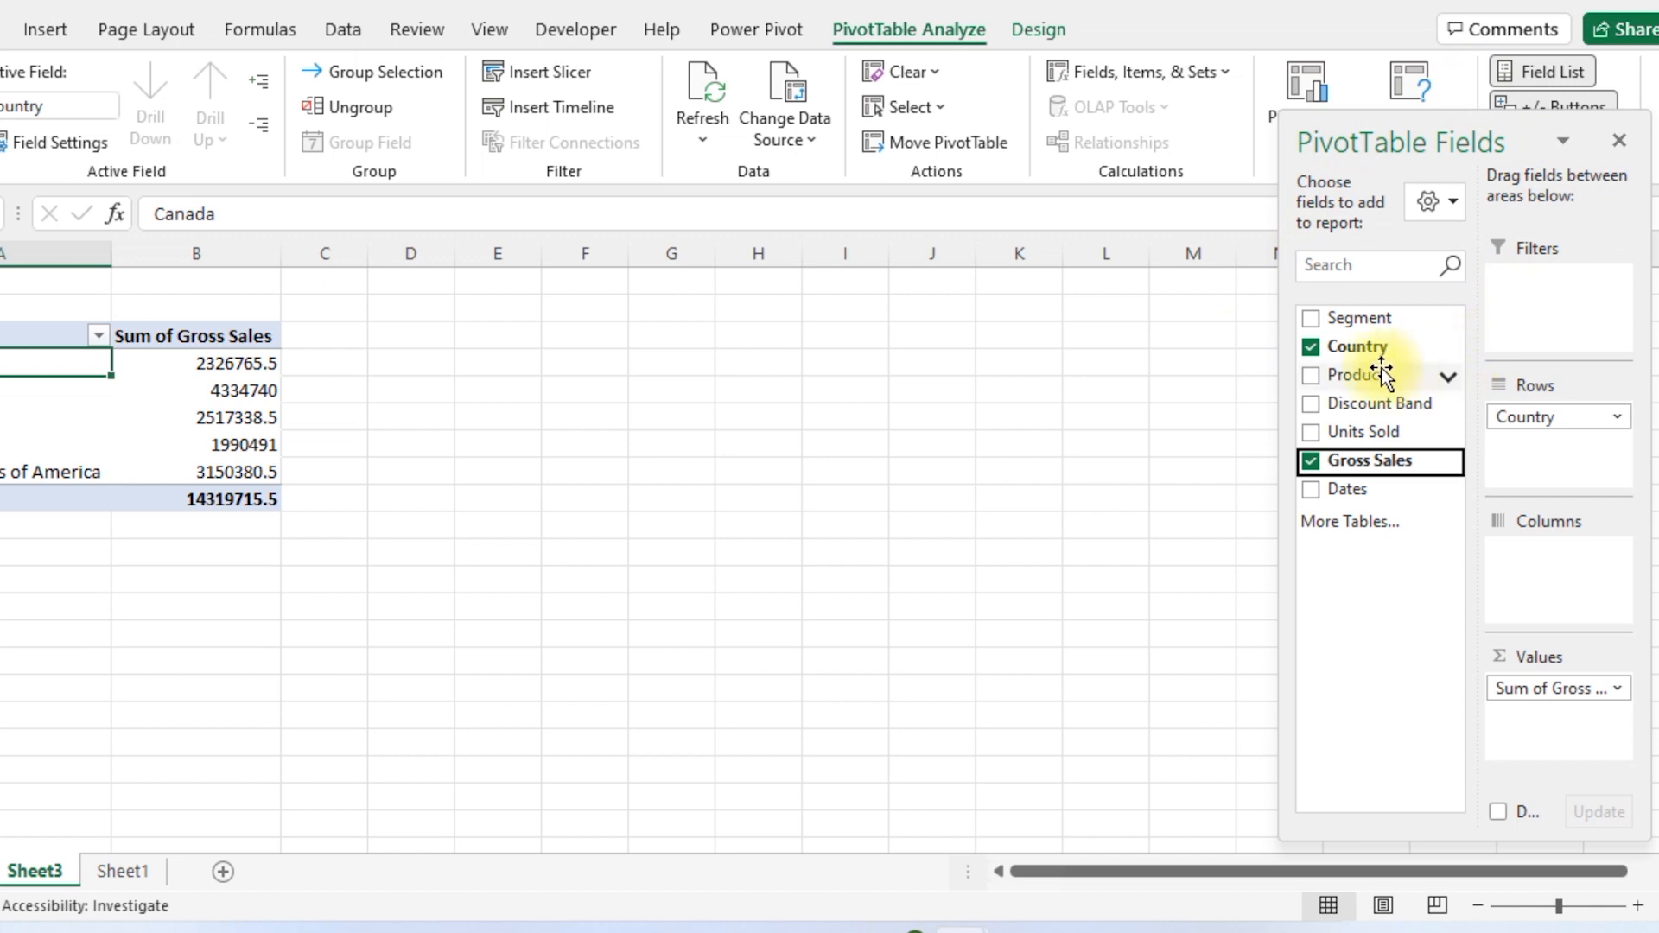
left_click_drag(1361, 490, 1546, 557)
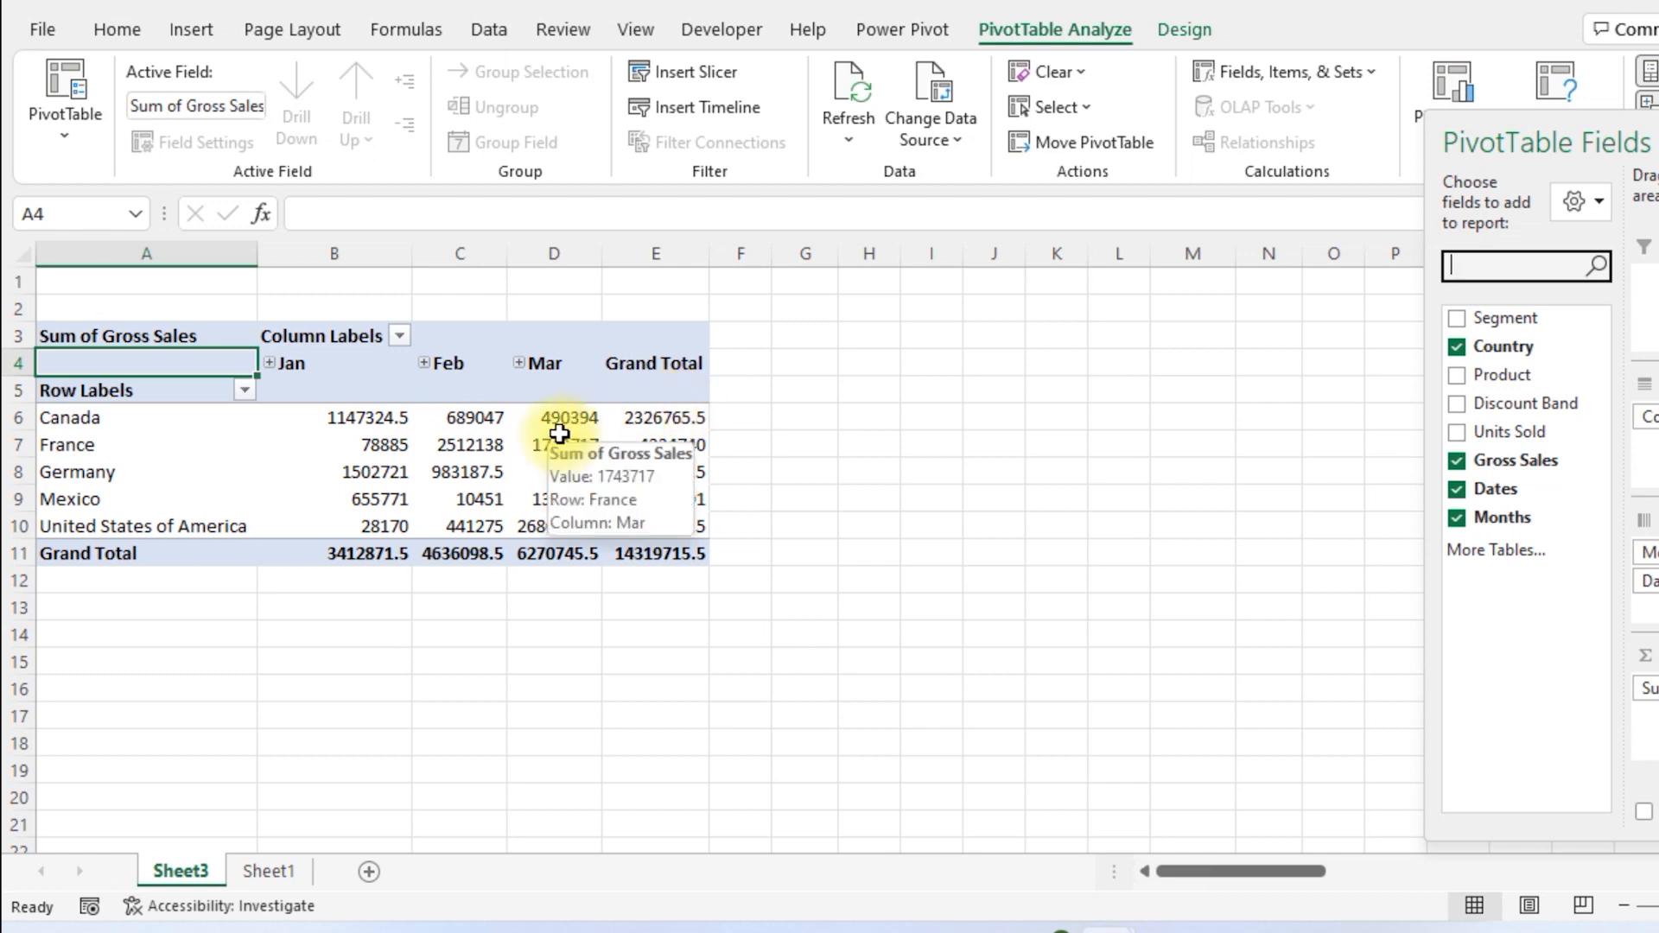
Show the PivotTable's grand totals for columns only
left_click(673, 445)
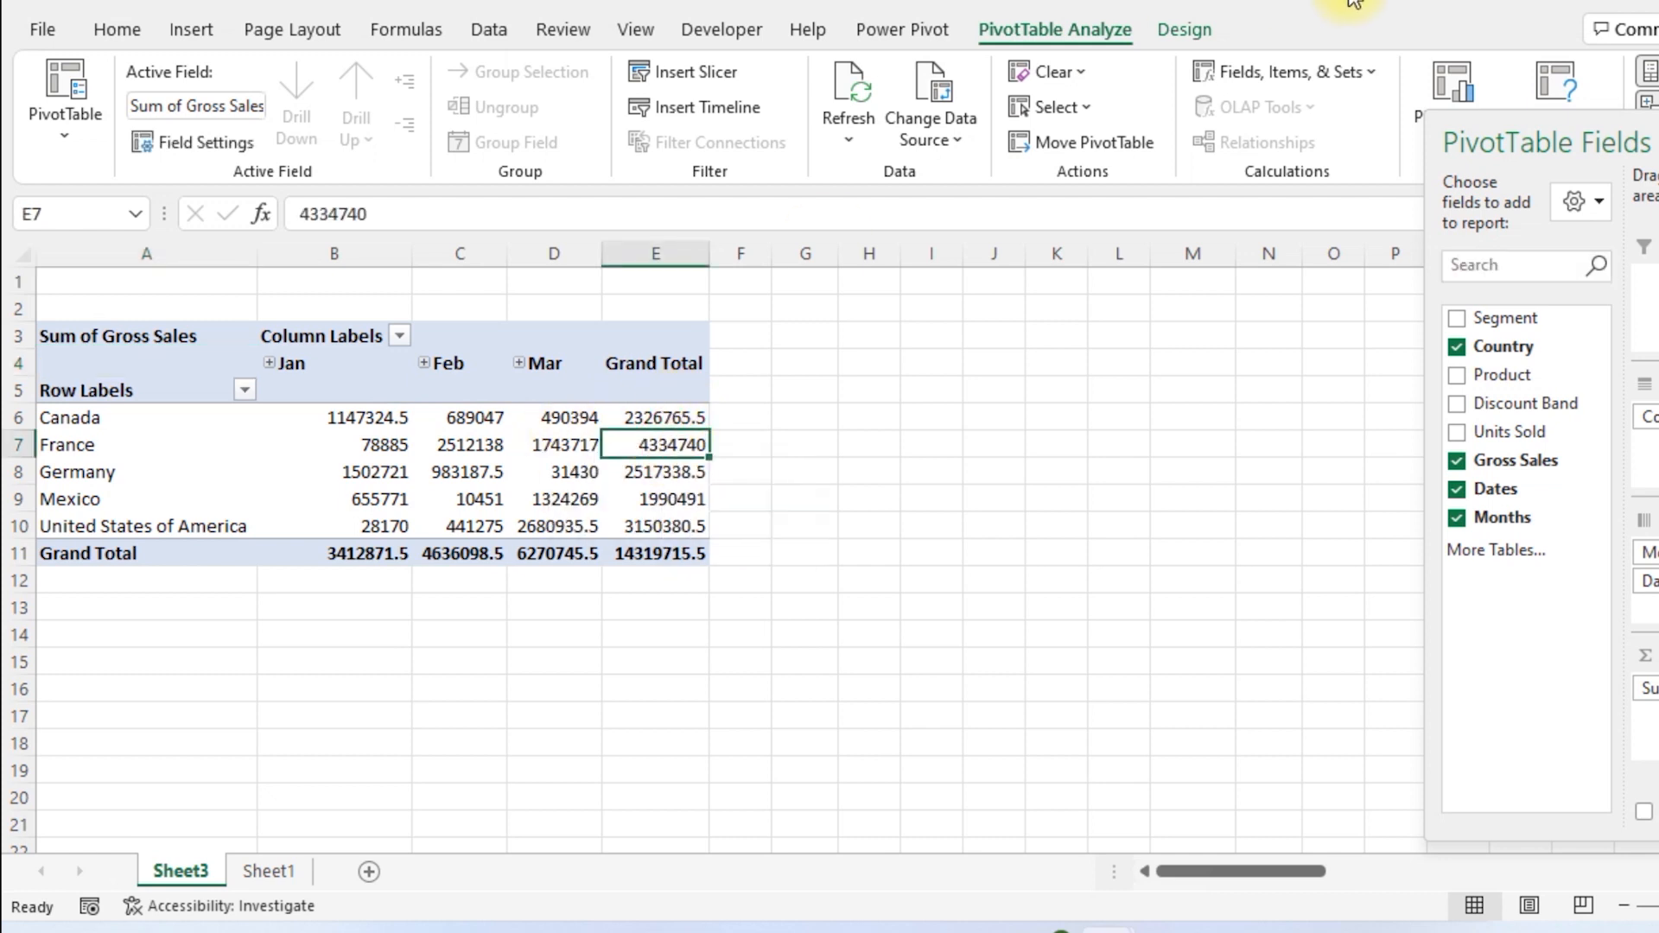
left_click(1185, 31)
left_click(138, 132)
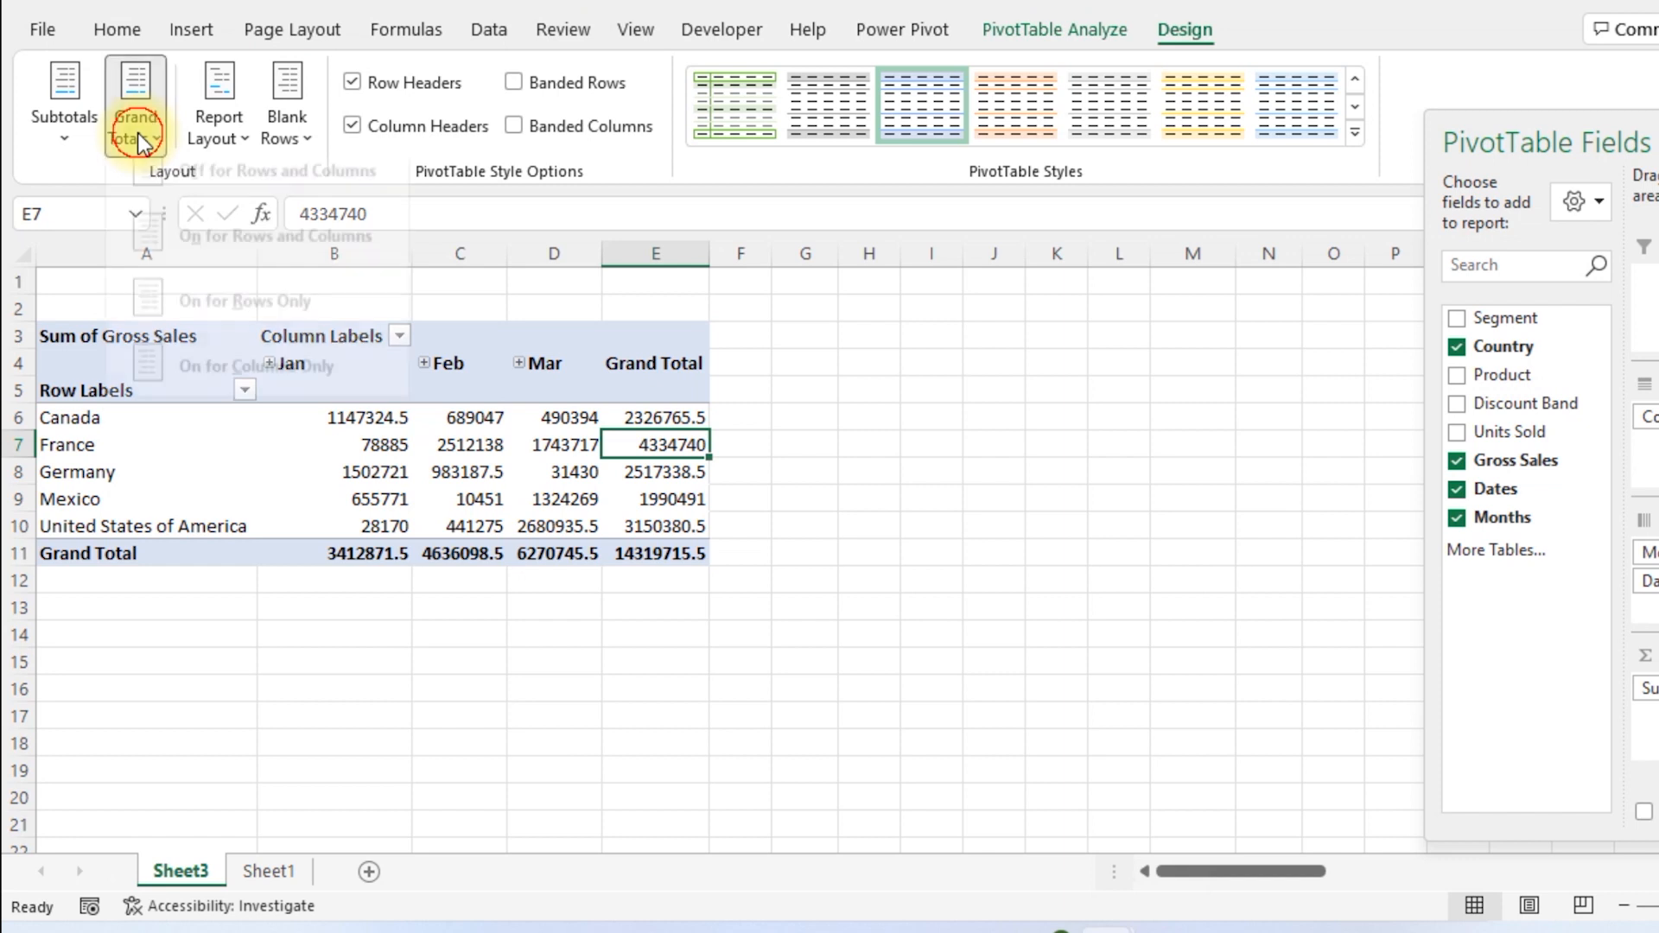
left_click(235, 390)
left_click(372, 557)
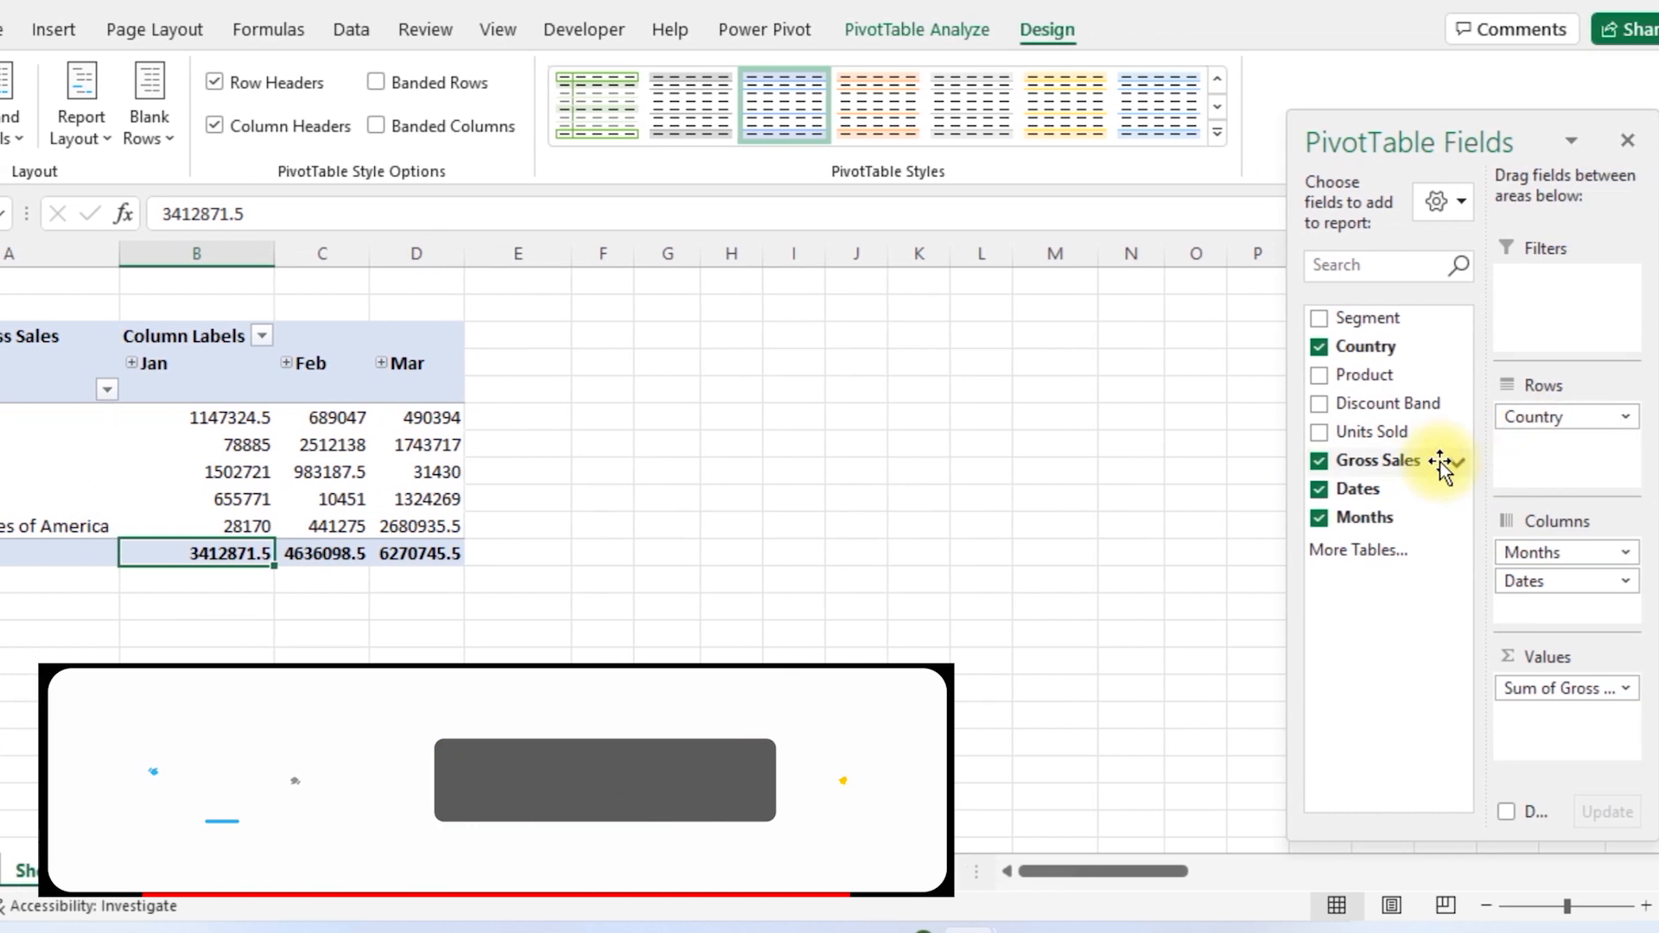
Add Gross Sales to the values a second time and compare the duplicated columns under each month
left_click_drag(1356, 461, 1552, 719)
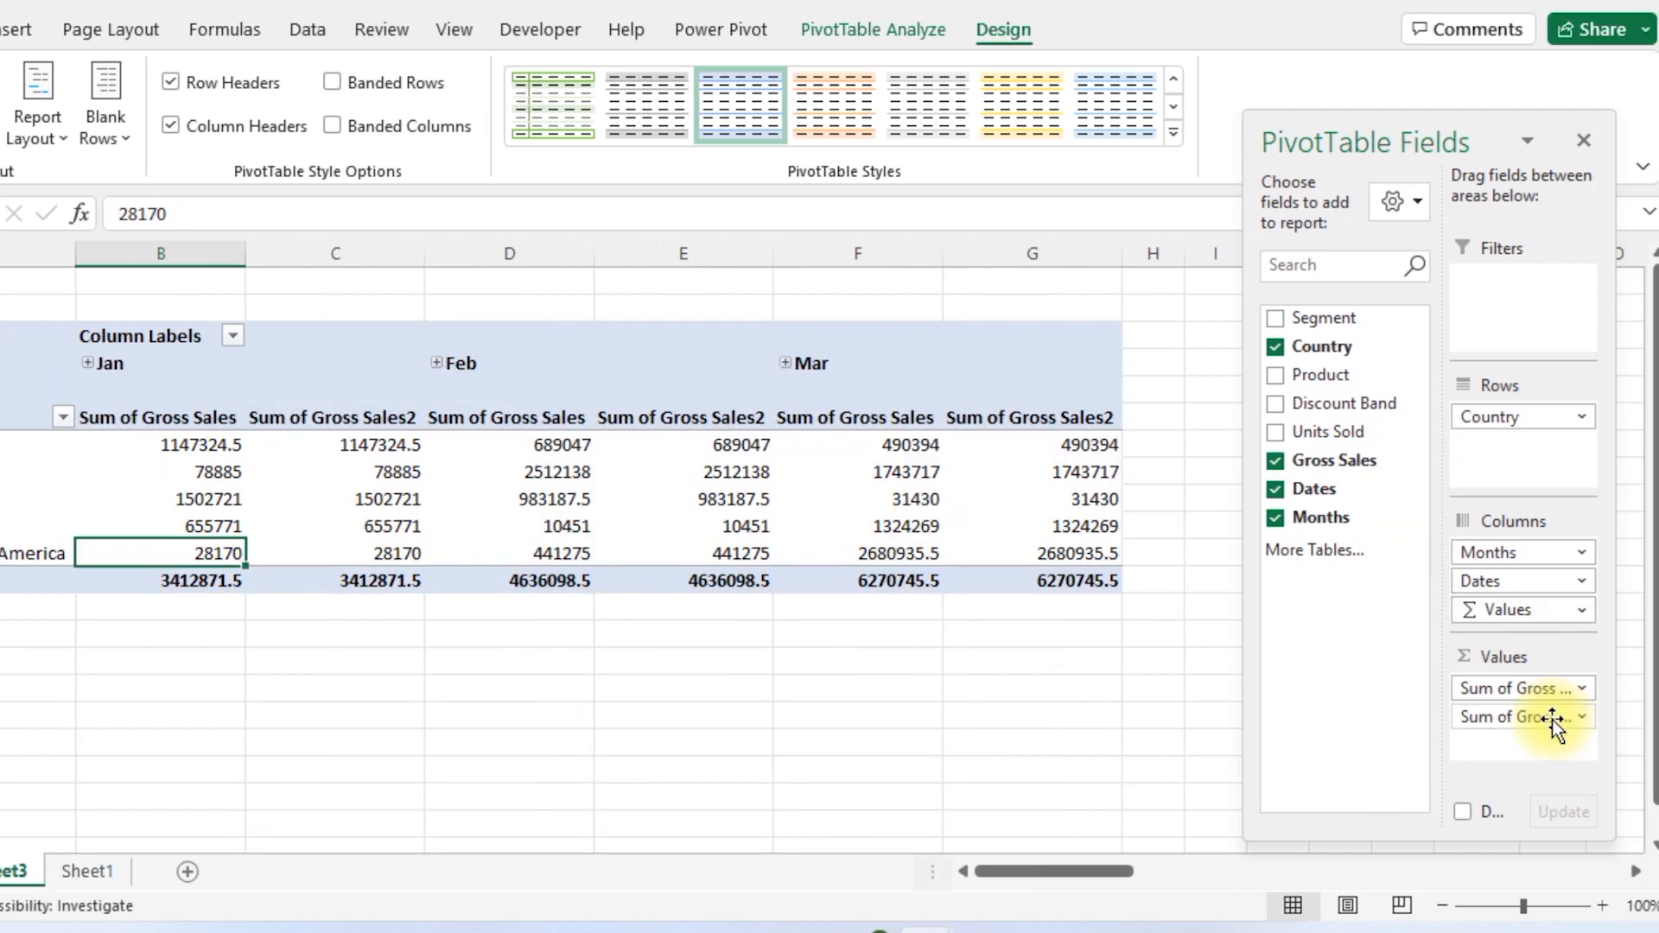
left_click(221, 410)
left_click(359, 415)
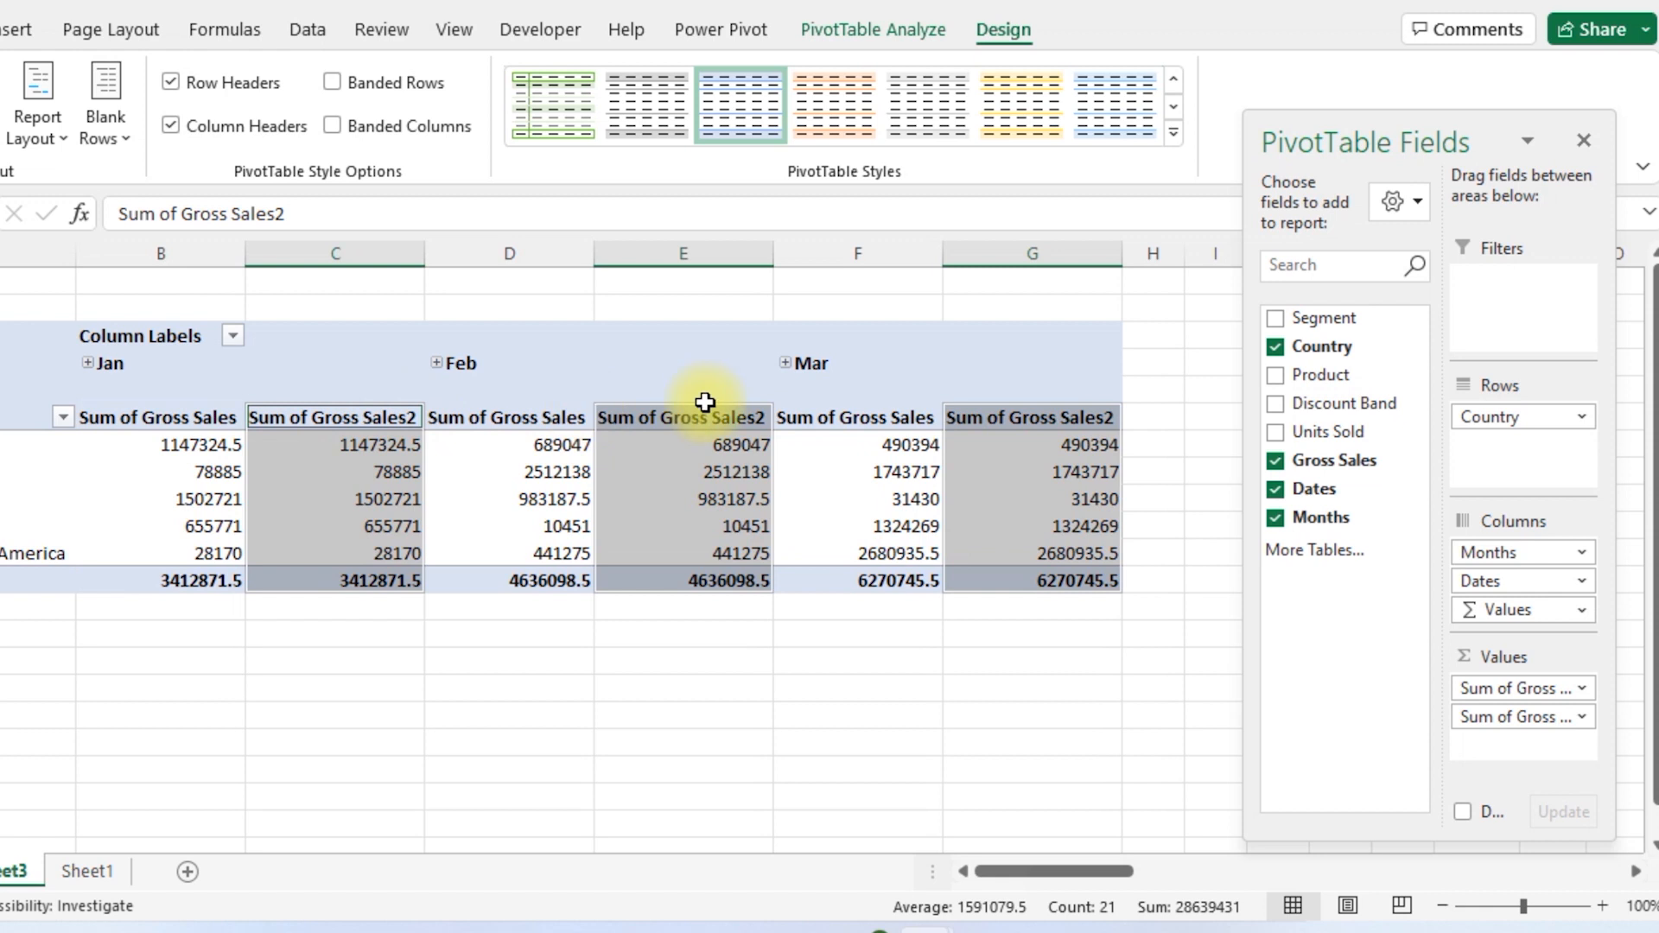
left_click(900, 406)
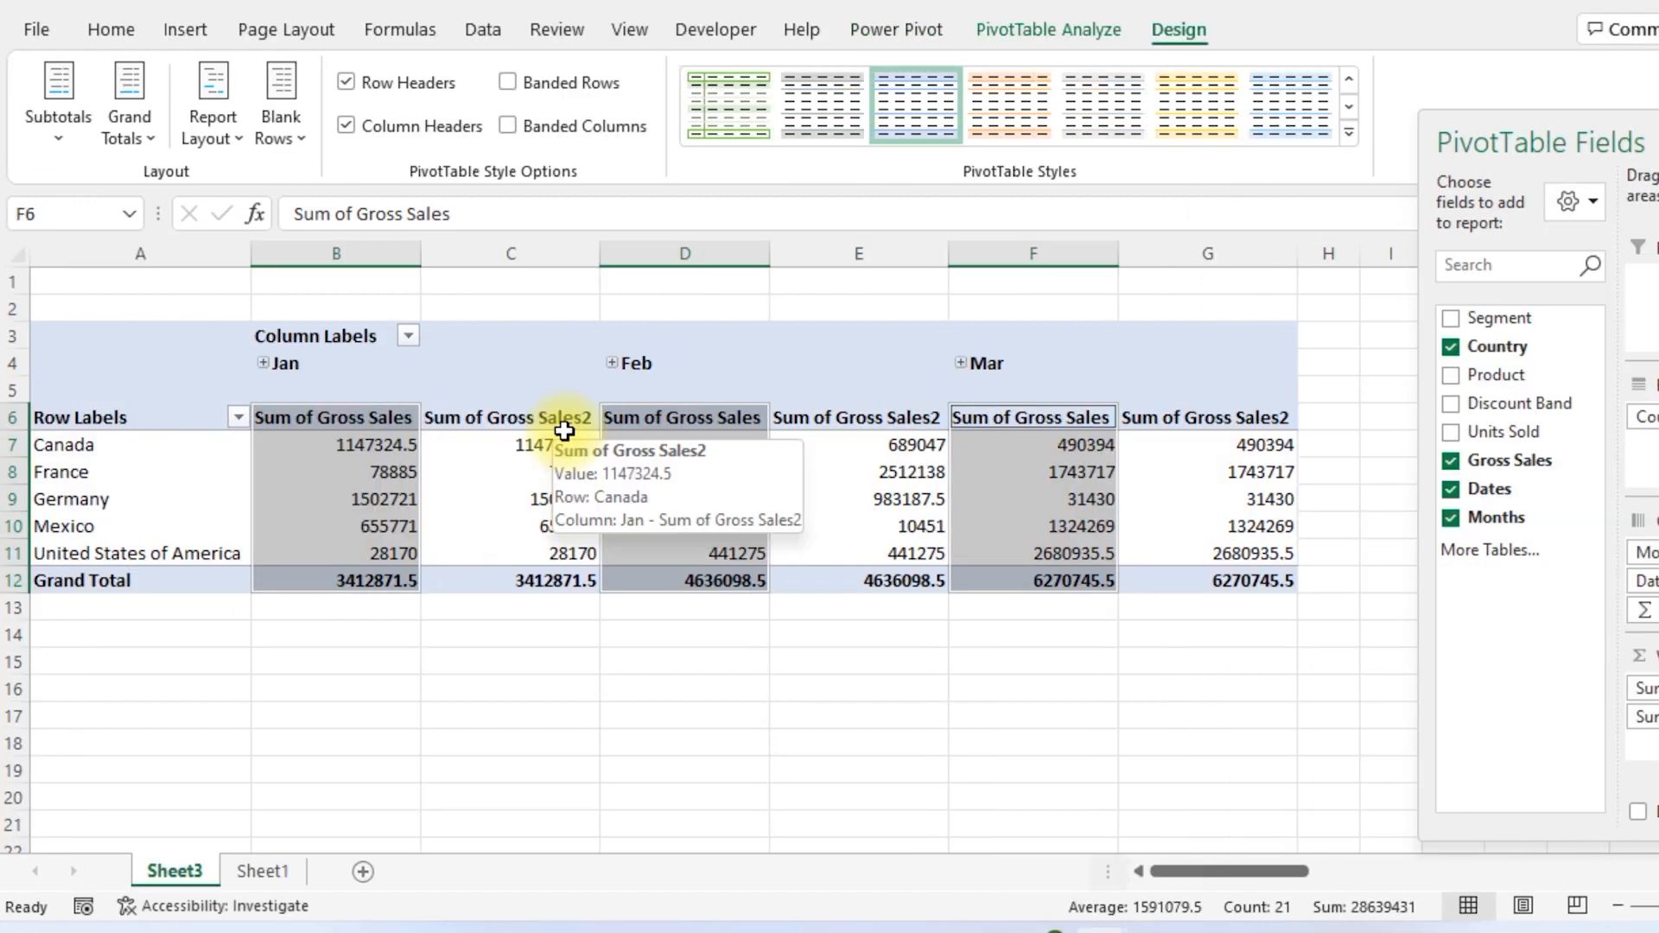
Show the Sum of Gross Sales2 values as Difference From, with base field Months and base item (previous)
left_click(1241, 477)
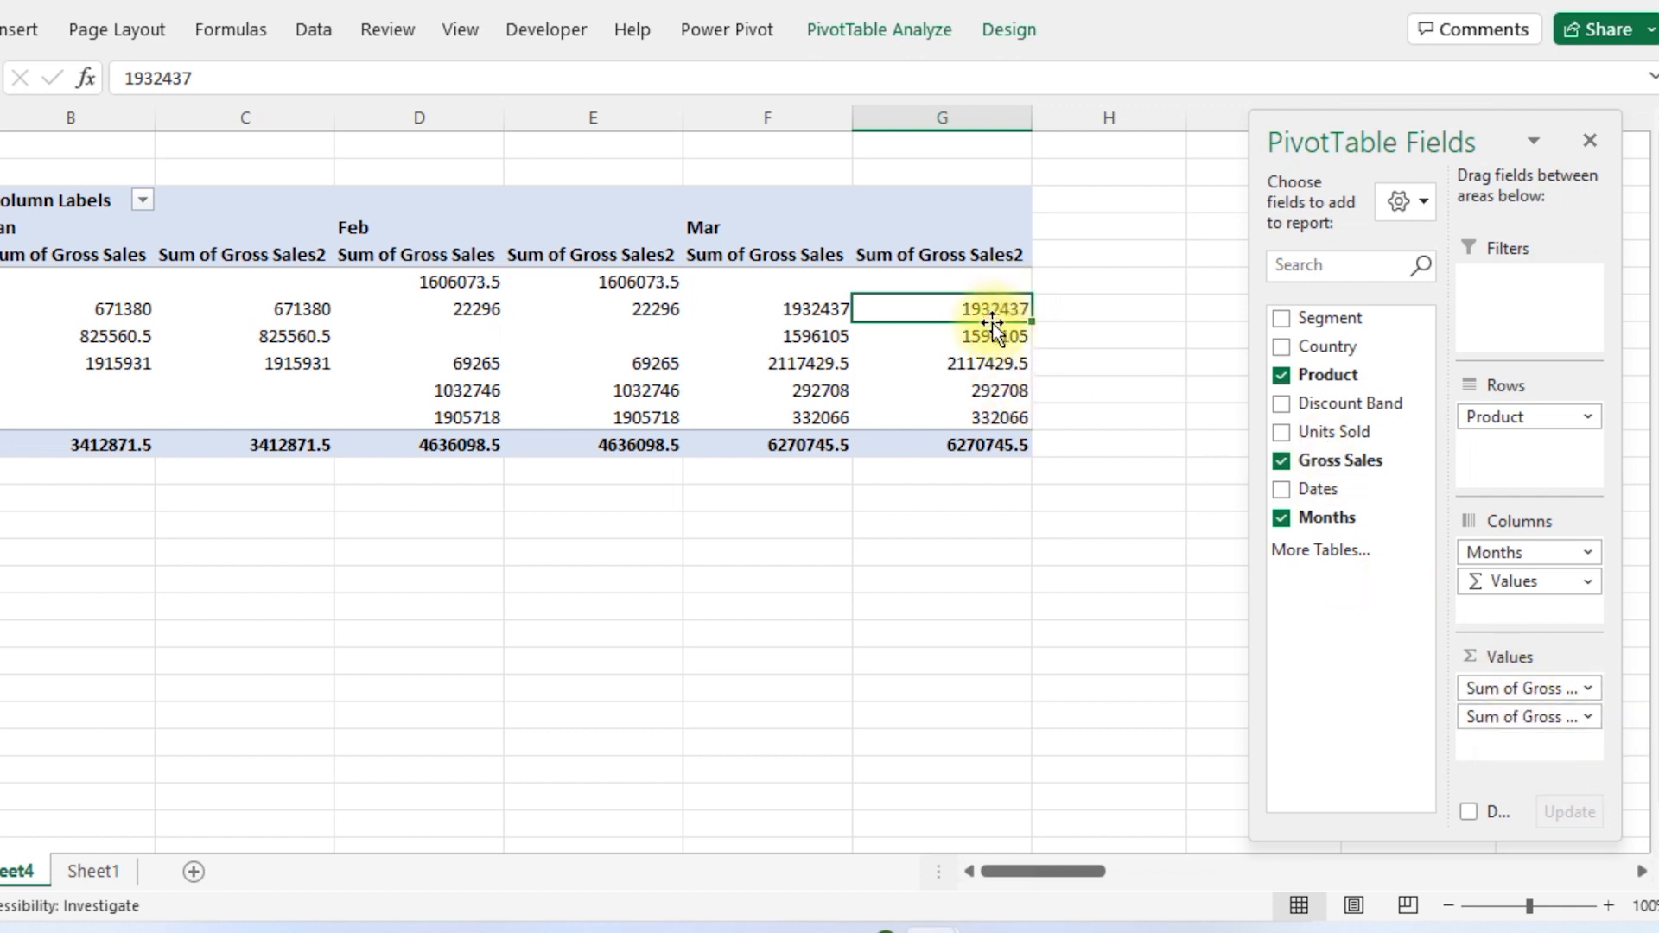
left_click(979, 346)
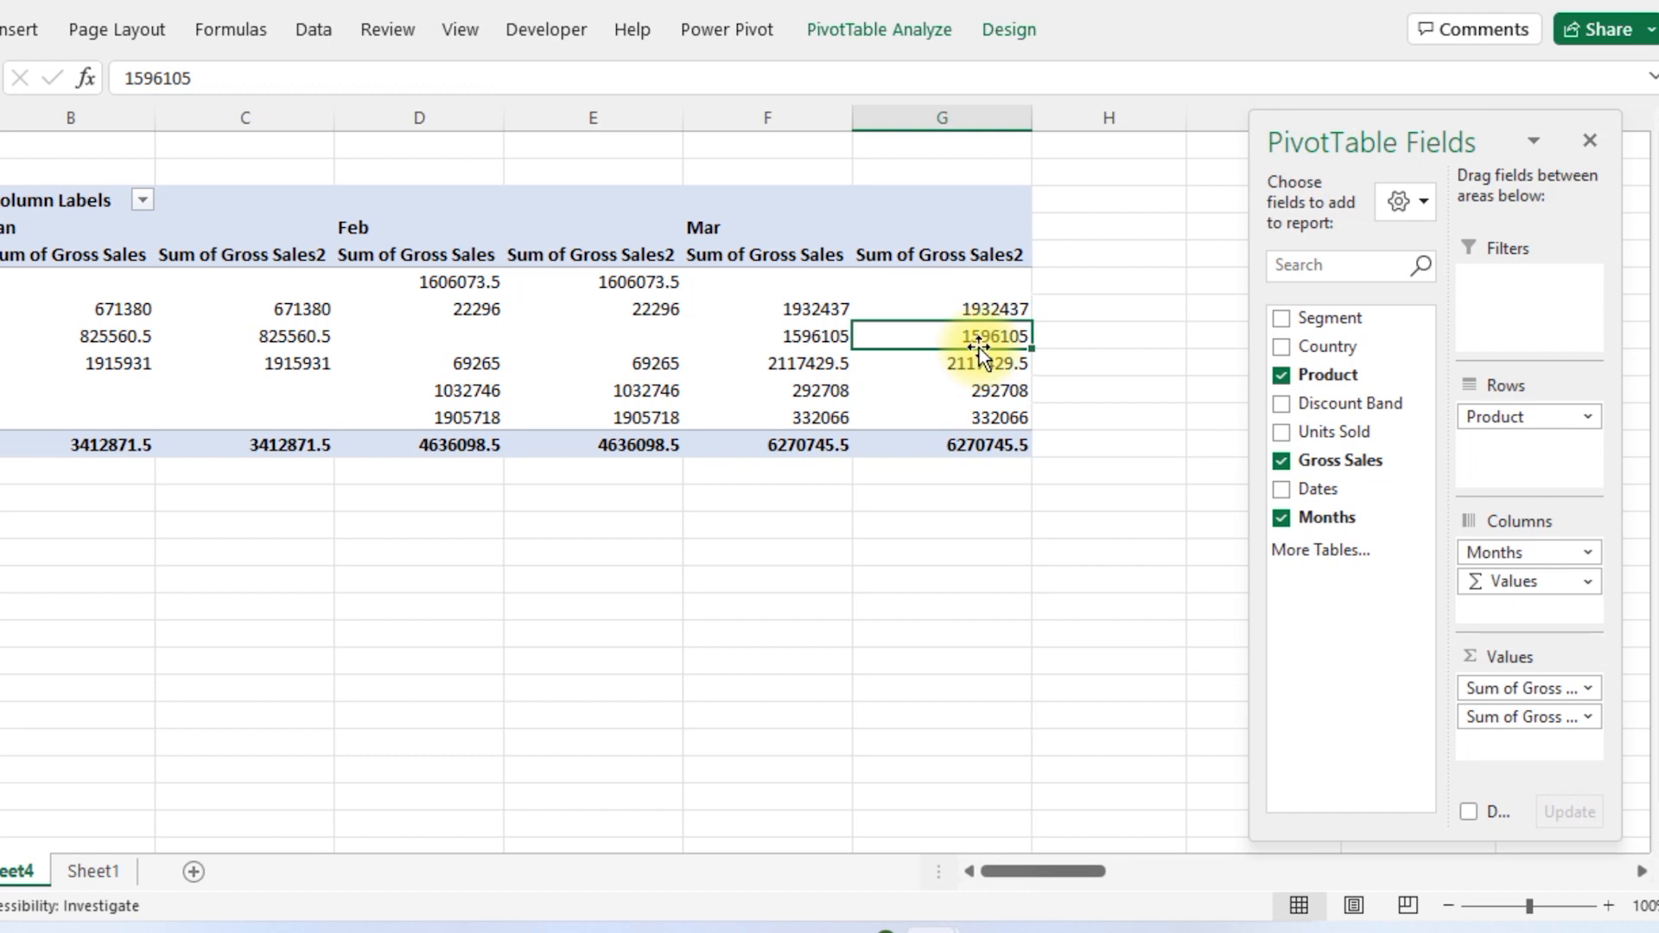
right_click(978, 347)
mouse_move(1225, 694)
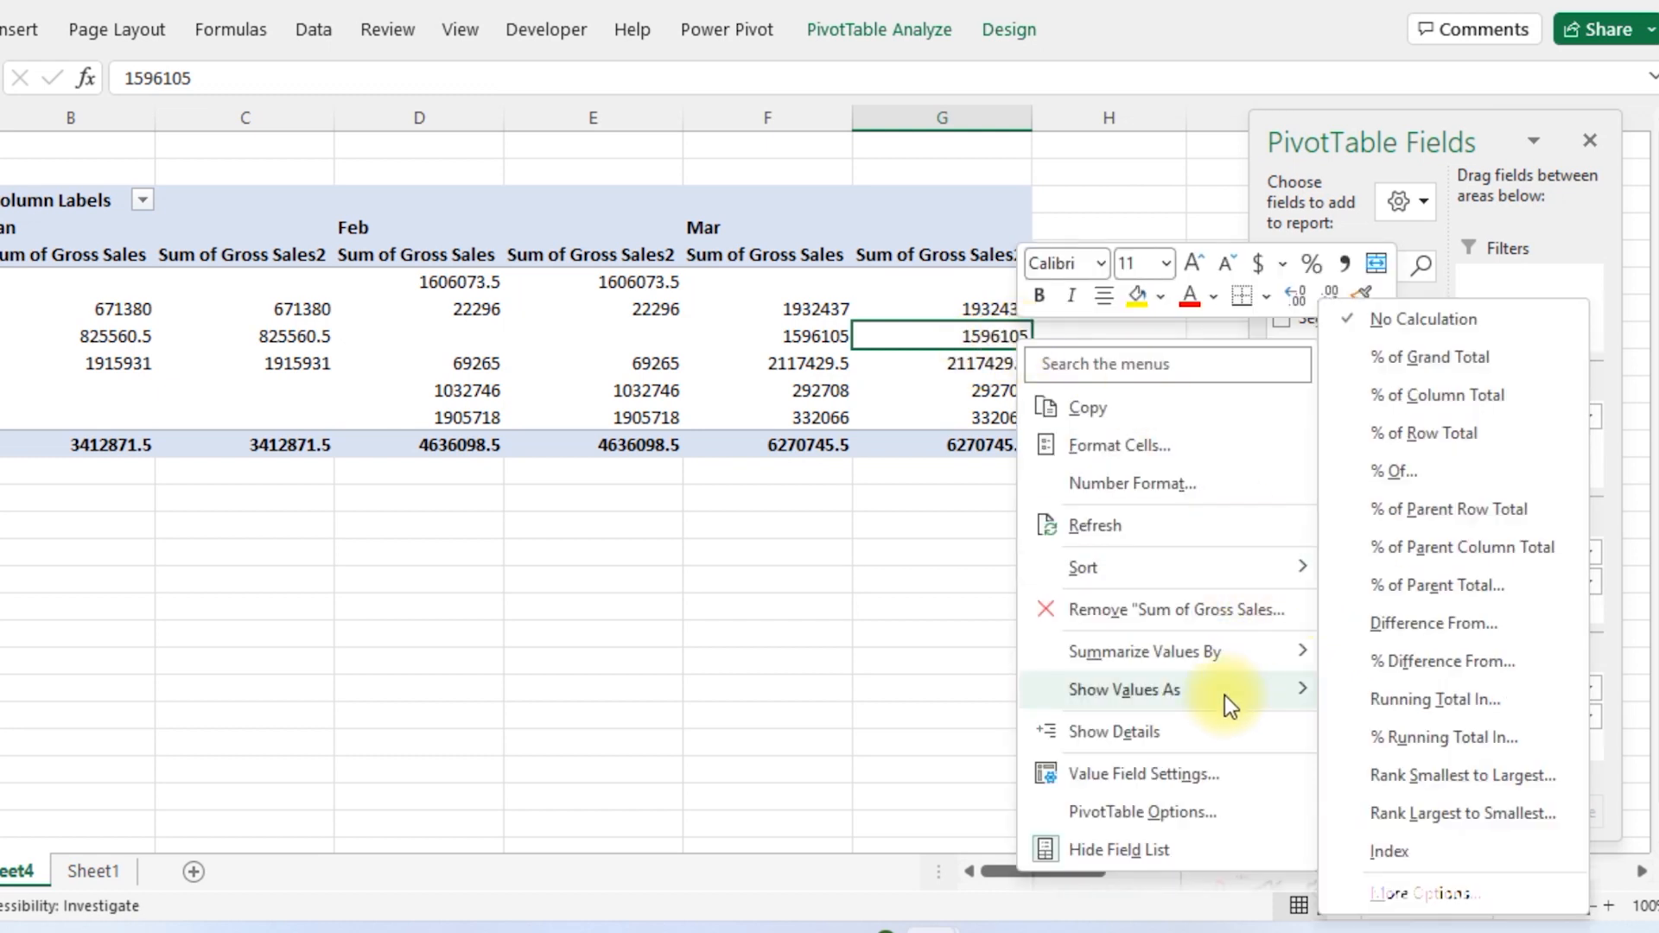
left_click(1430, 619)
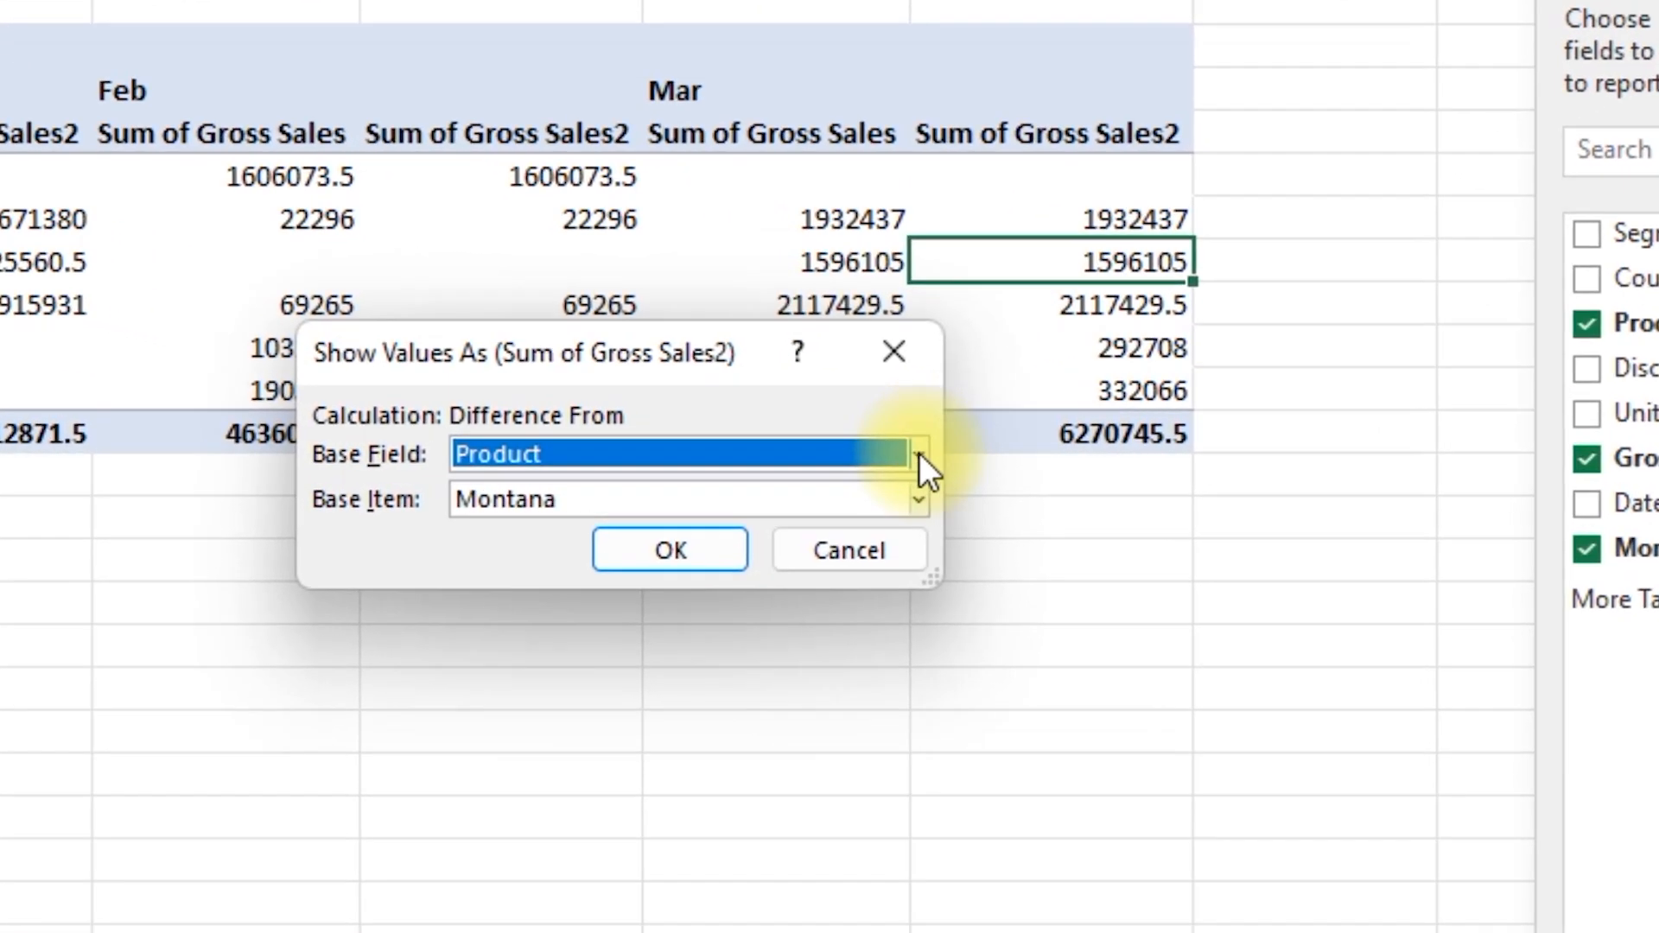
left_click(860, 457)
left_click(519, 547)
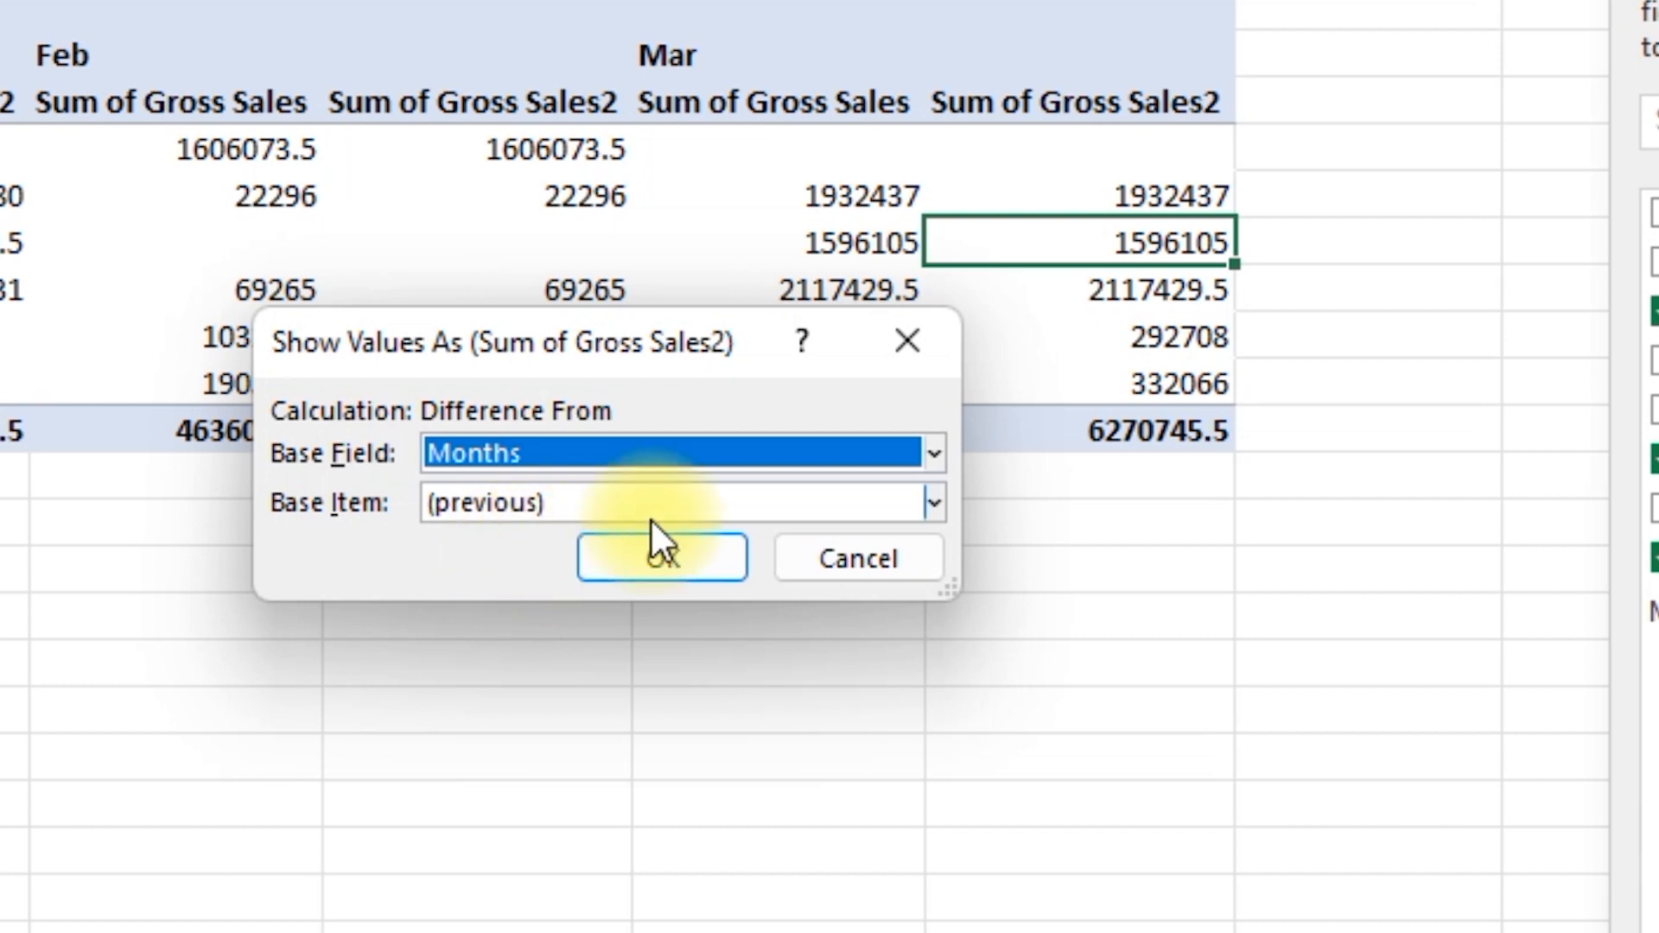
left_click(674, 558)
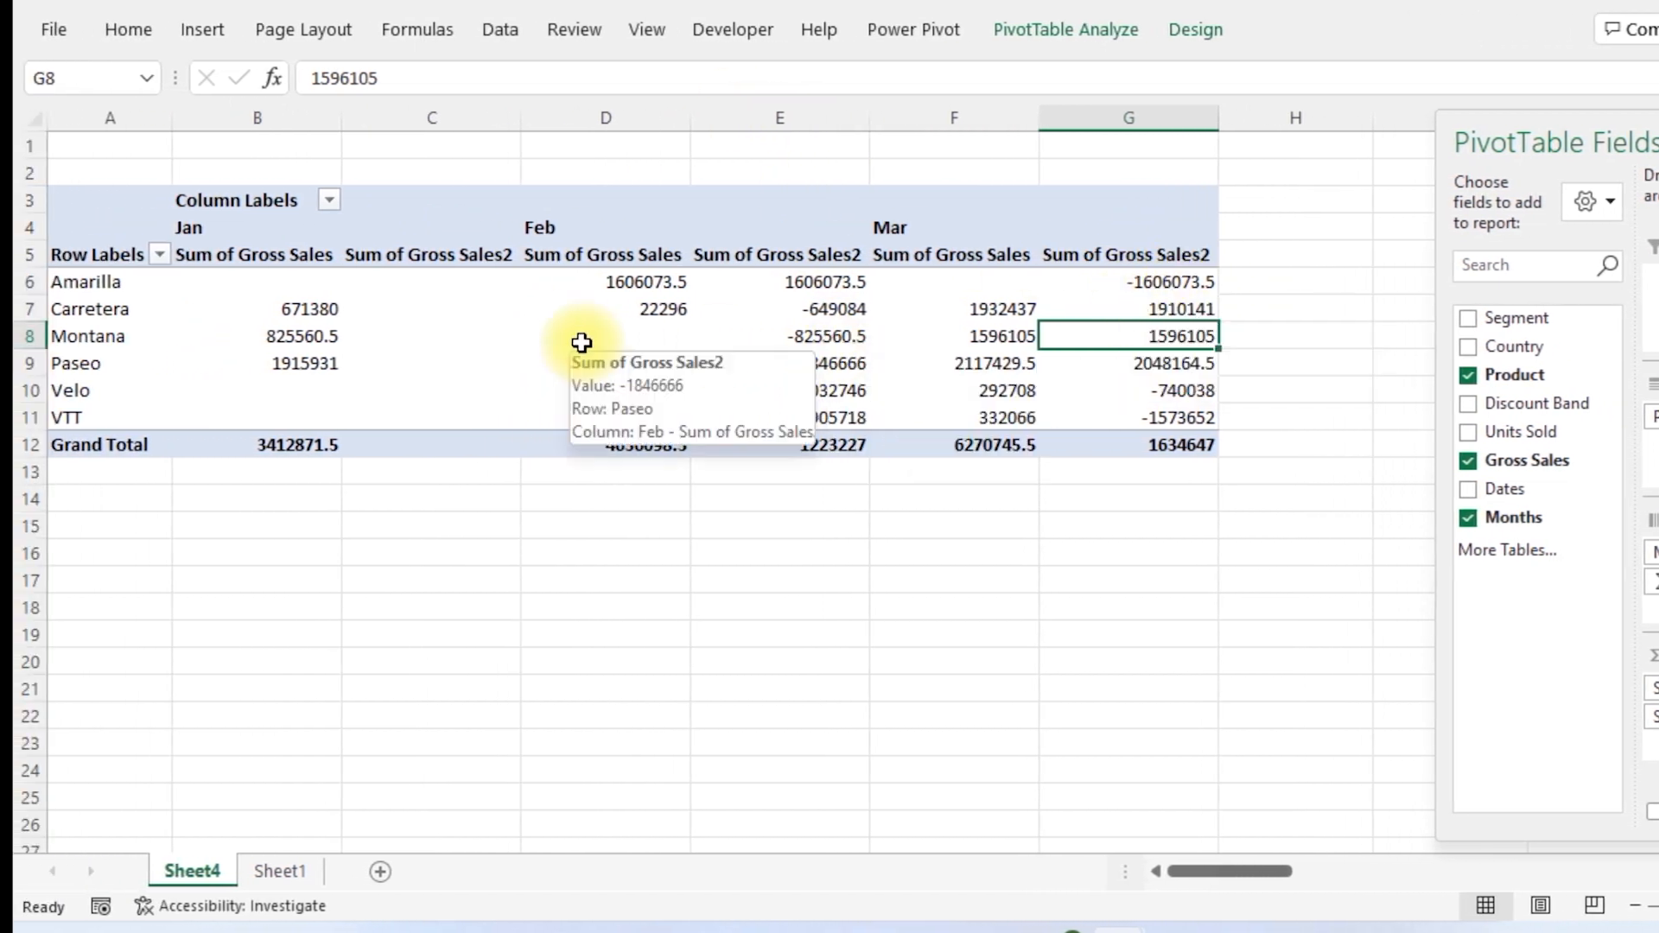
Rename the Sum of Gross Sales2 header in C5 as Diff
left_click(432, 254)
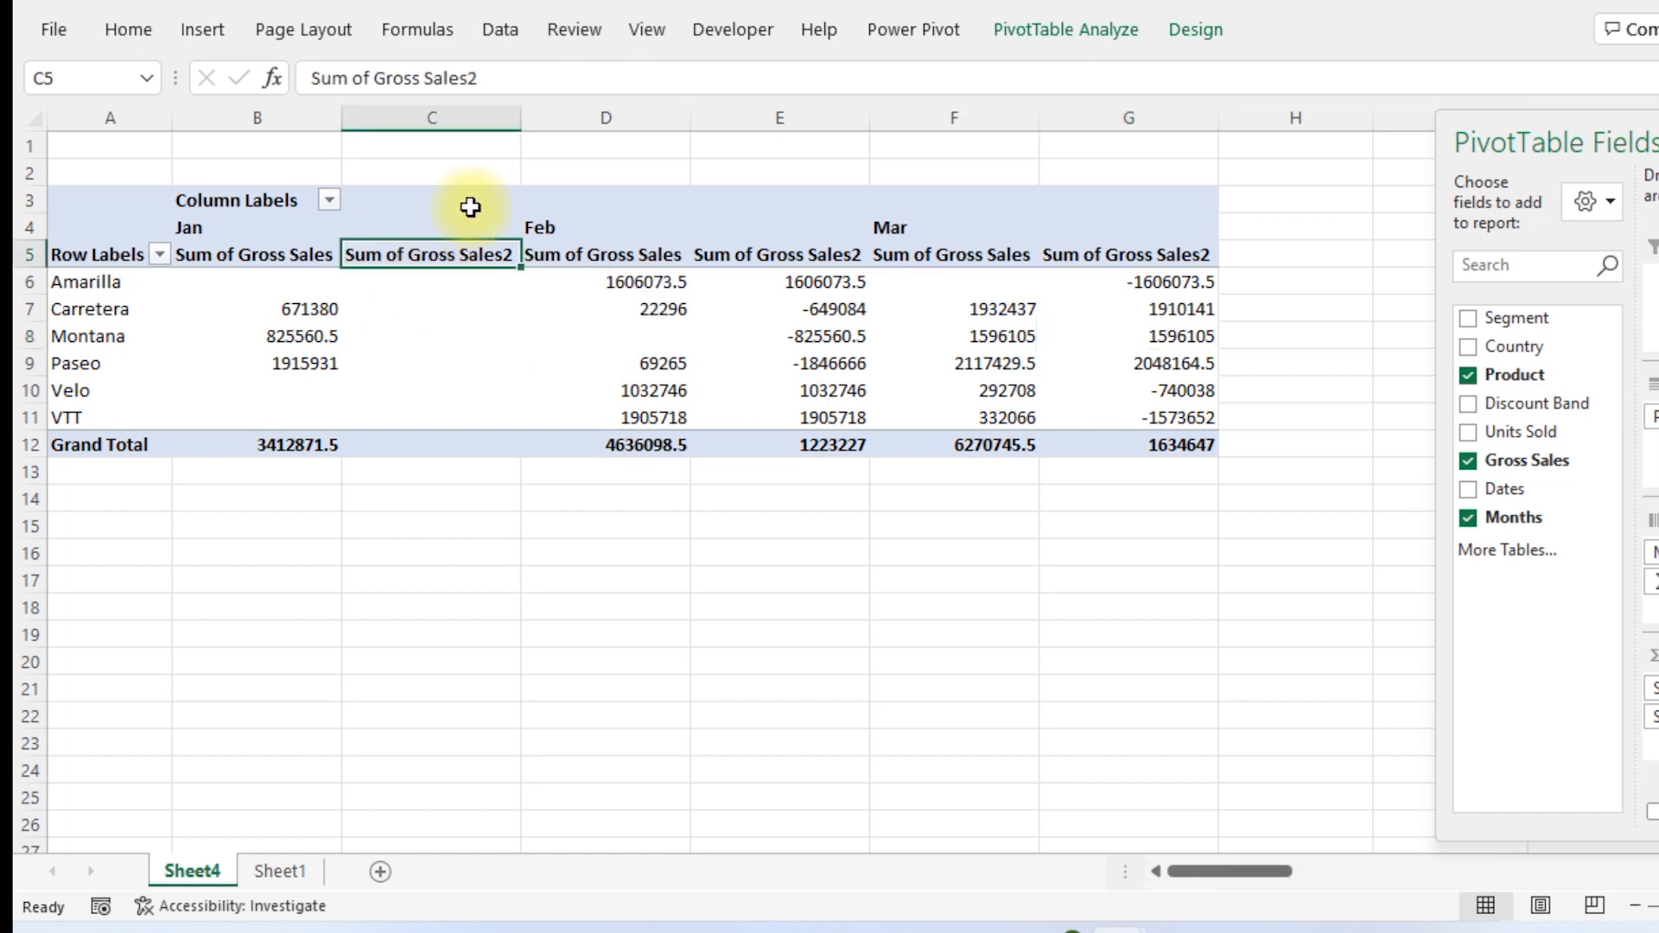
left_click(489, 78)
key("BackSpace")
key("BackSpace")
key("BackSpace")
key("BackSpace")
key("BackSpace")
key("BackSpace")
key("BackSpace")
key("BackSpace")
key("BackSpace")
key("BackSpace")
key("BackSpace")
key("BackSpace")
key("BackSpace")
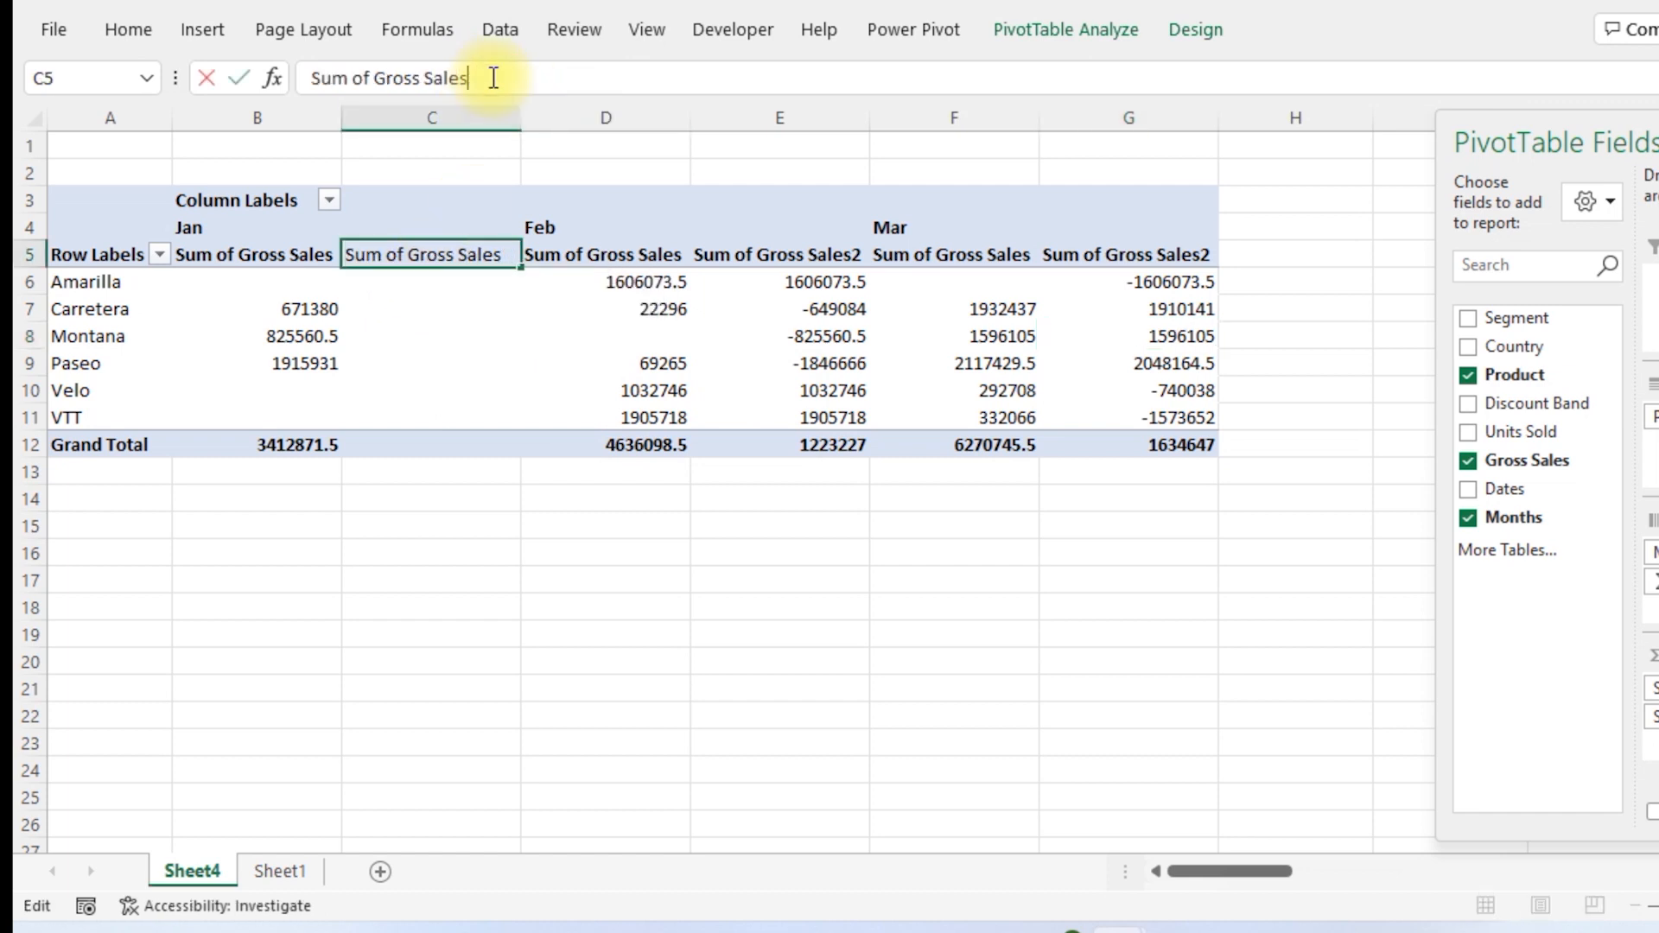
key("BackSpace")
key("BackSpace")
key("BackSpace")
key("BackSpace")
key("BackSpace")
key("BackSpace")
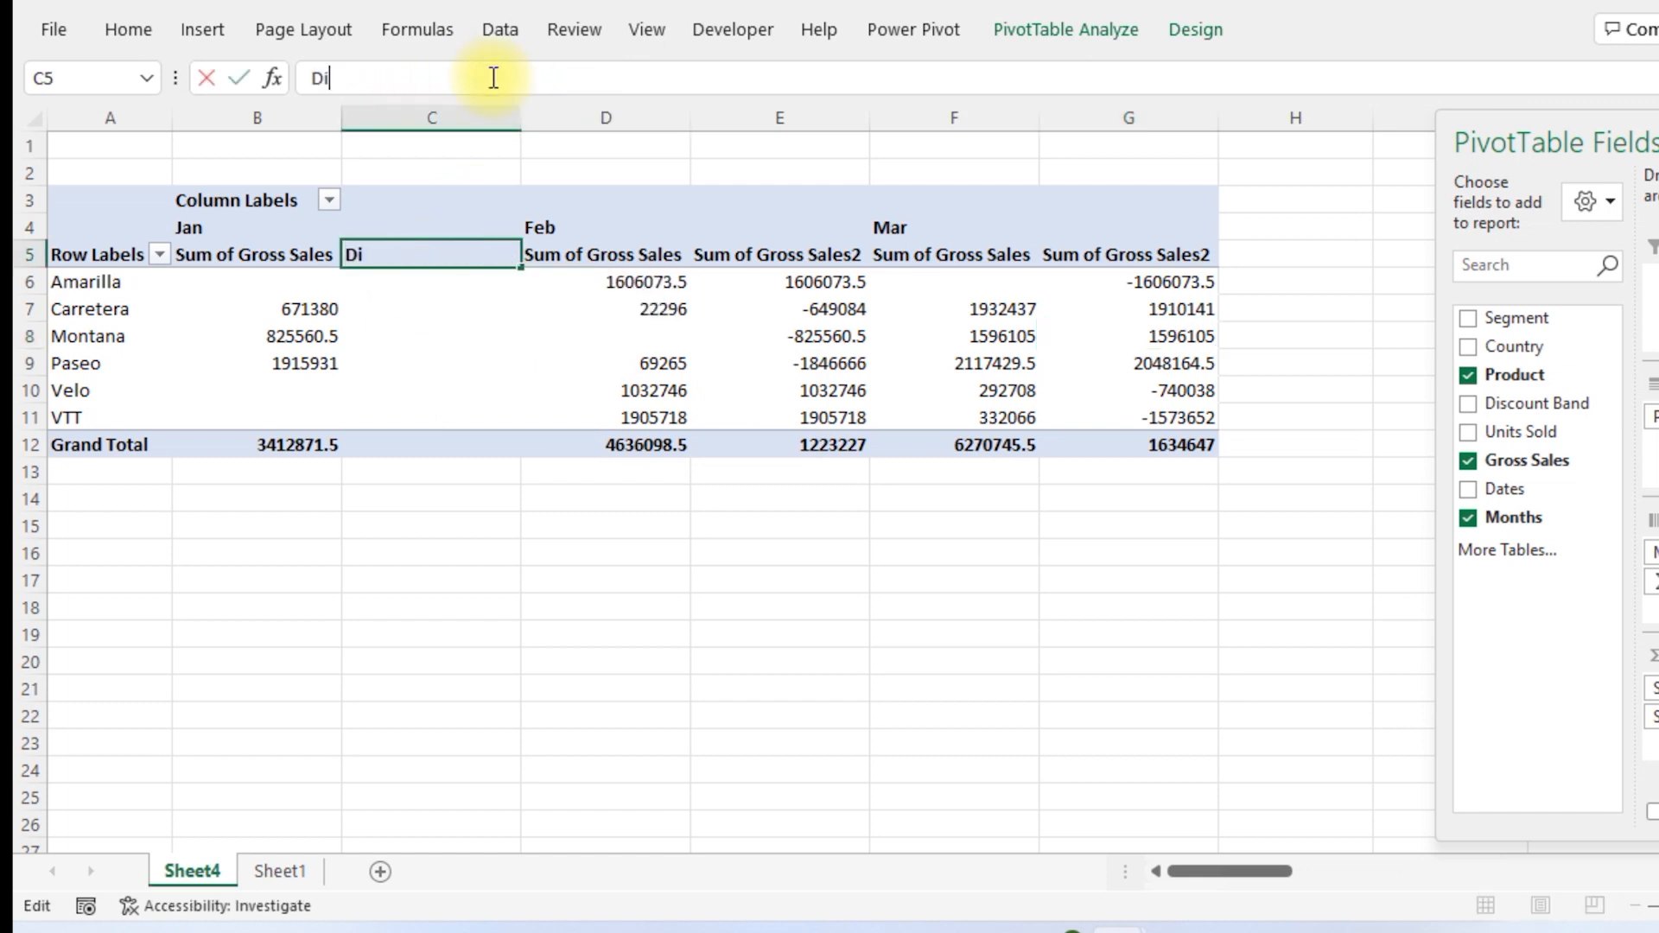
key("Return")
key("Up")
Rename the Sum of Gross Sales header in B5 as Sales, with a leading space
key("Right")
key("Right")
key("Right")
key("Left")
key("Left")
key("Left")
key("Left")
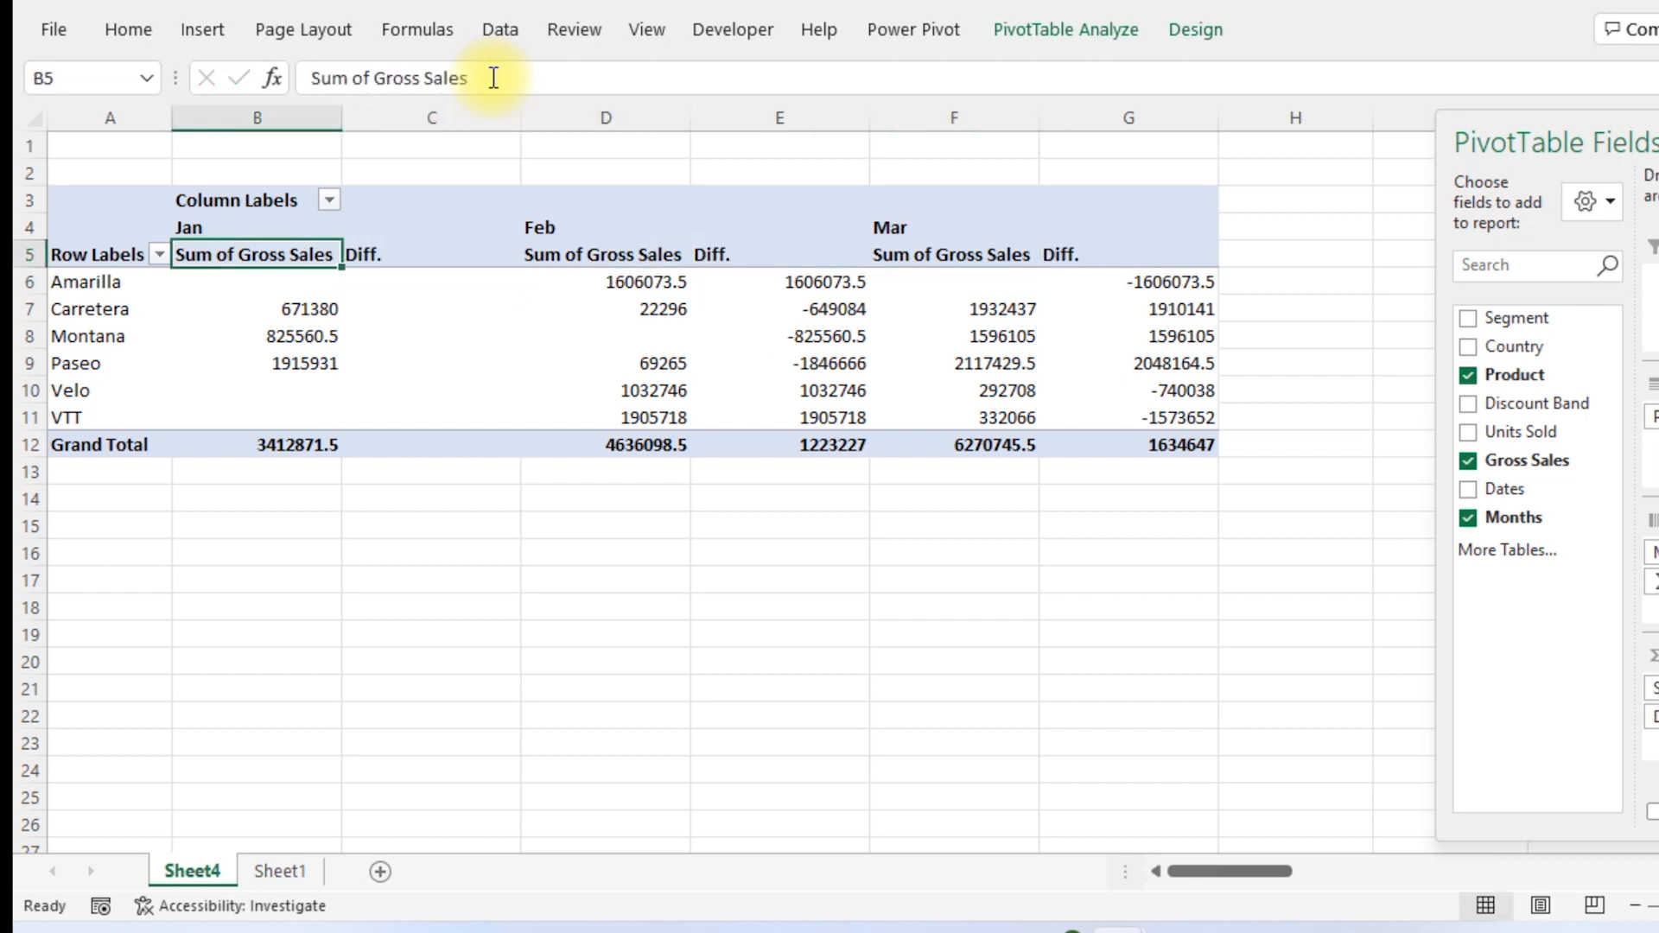
left_click(379, 79)
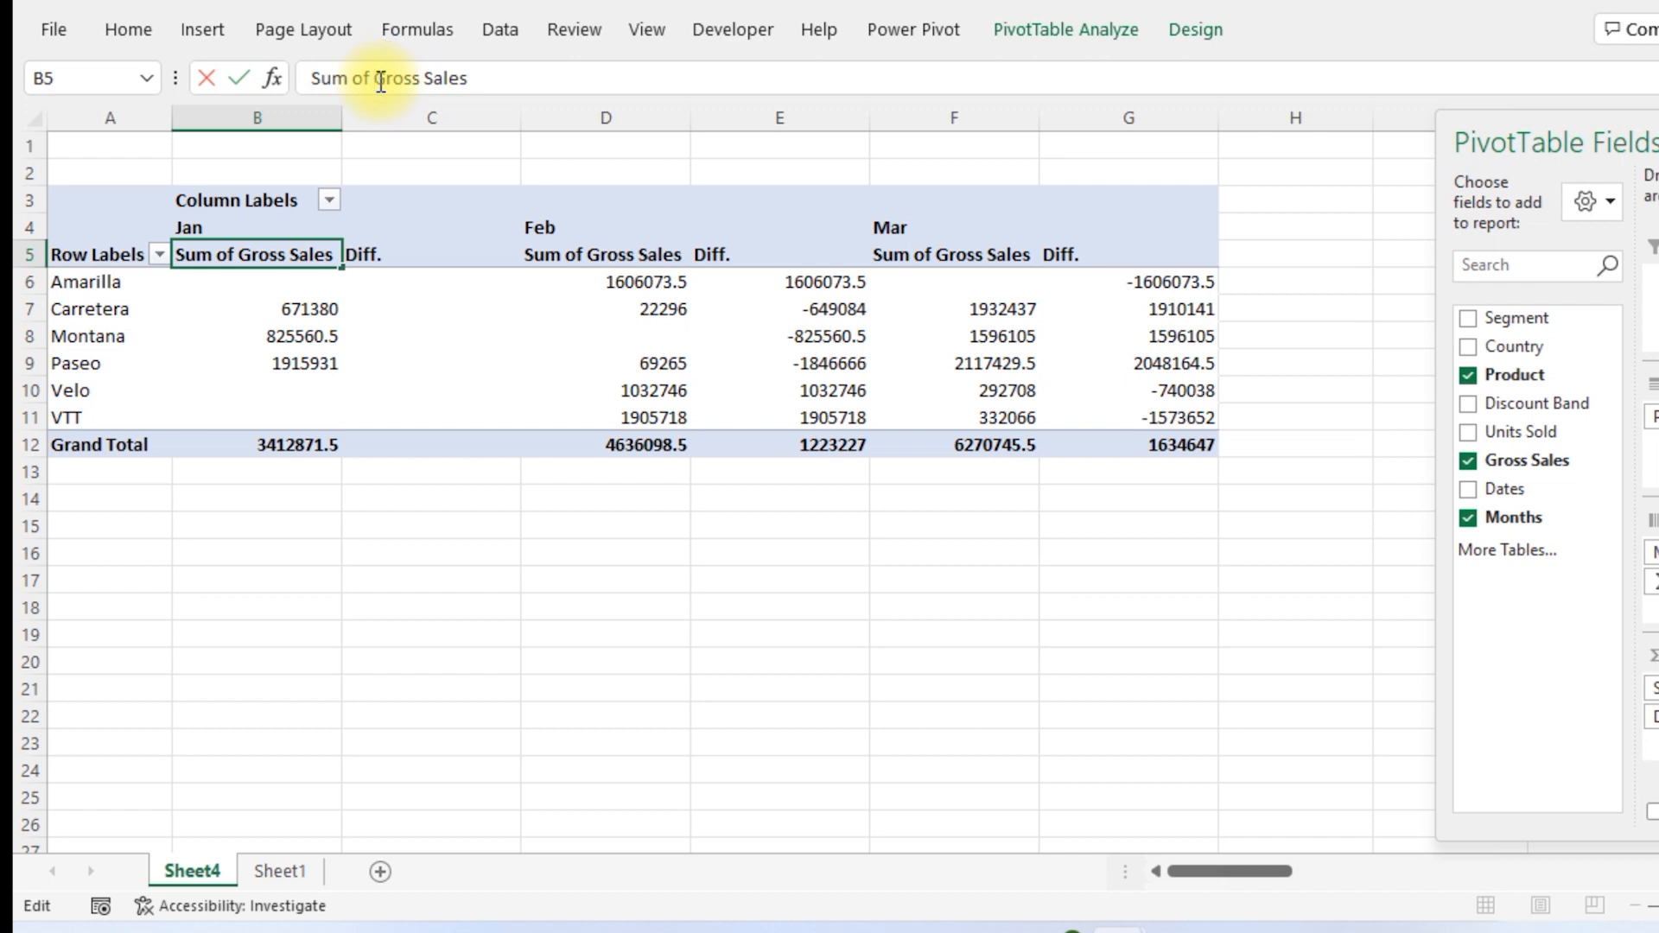
key("Delete")
key("Delete")
key("Delete")
key("Delete")
key("Delete")
key("BackSpace")
key("BackSpace")
key("BackSpace")
key("BackSpace")
key("BackSpace")
key("BackSpace")
key("BackSpace")
key("Return")
key("Up")
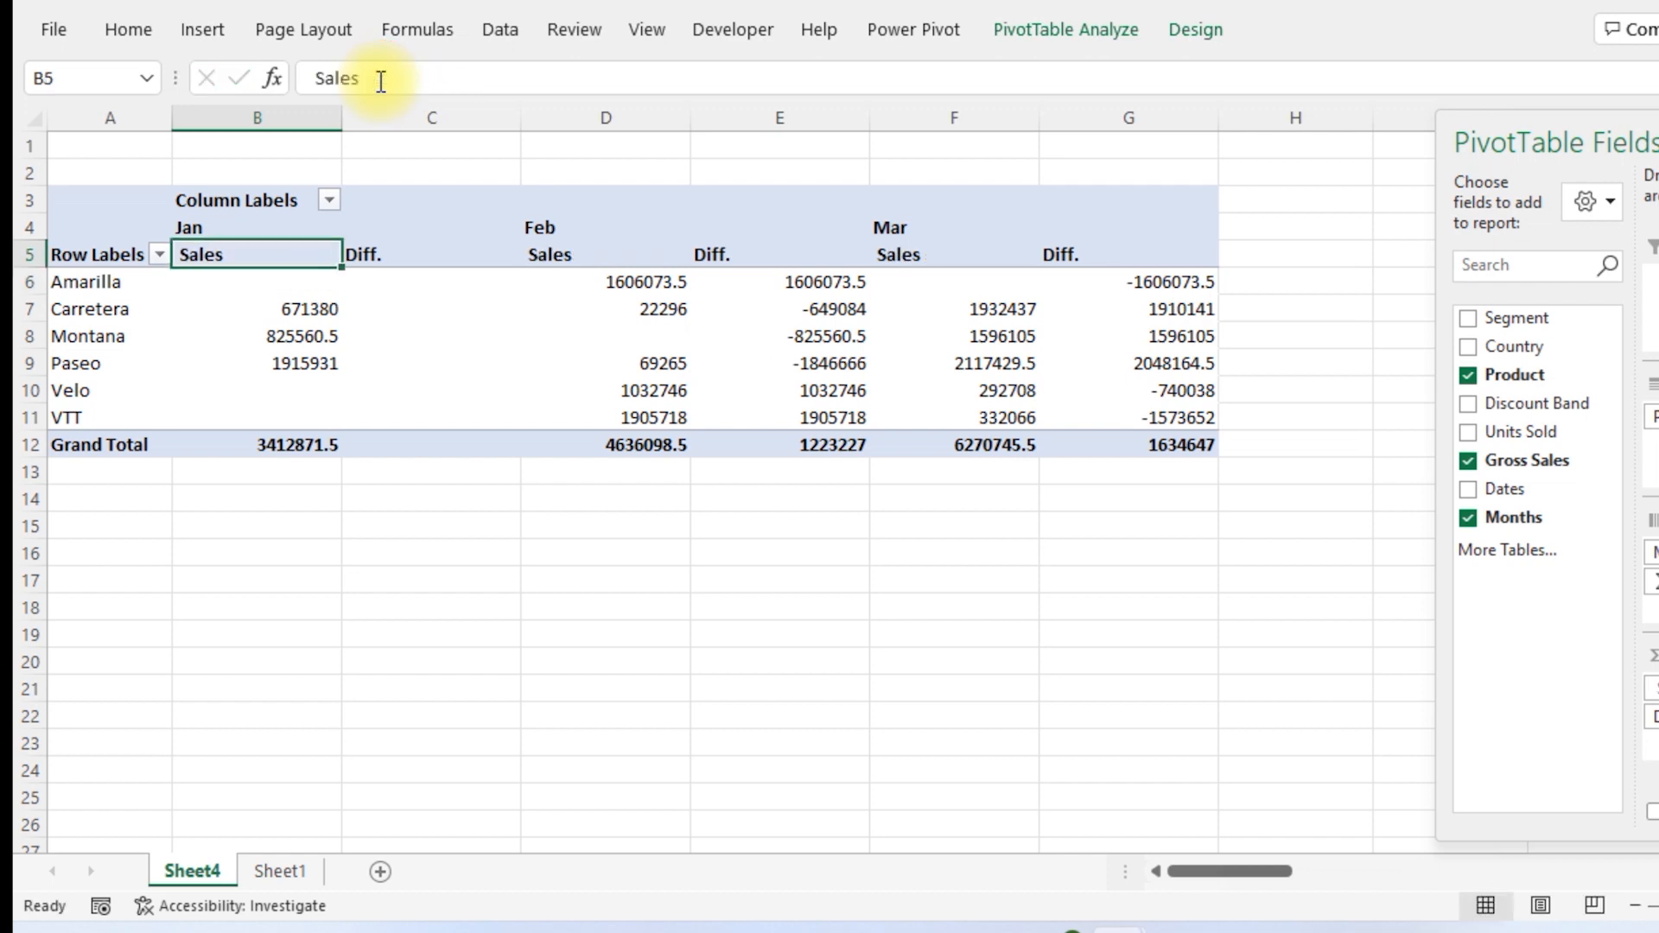
Select the whole PivotTable A3:G12 and autofit its column widths
left_click(111, 199)
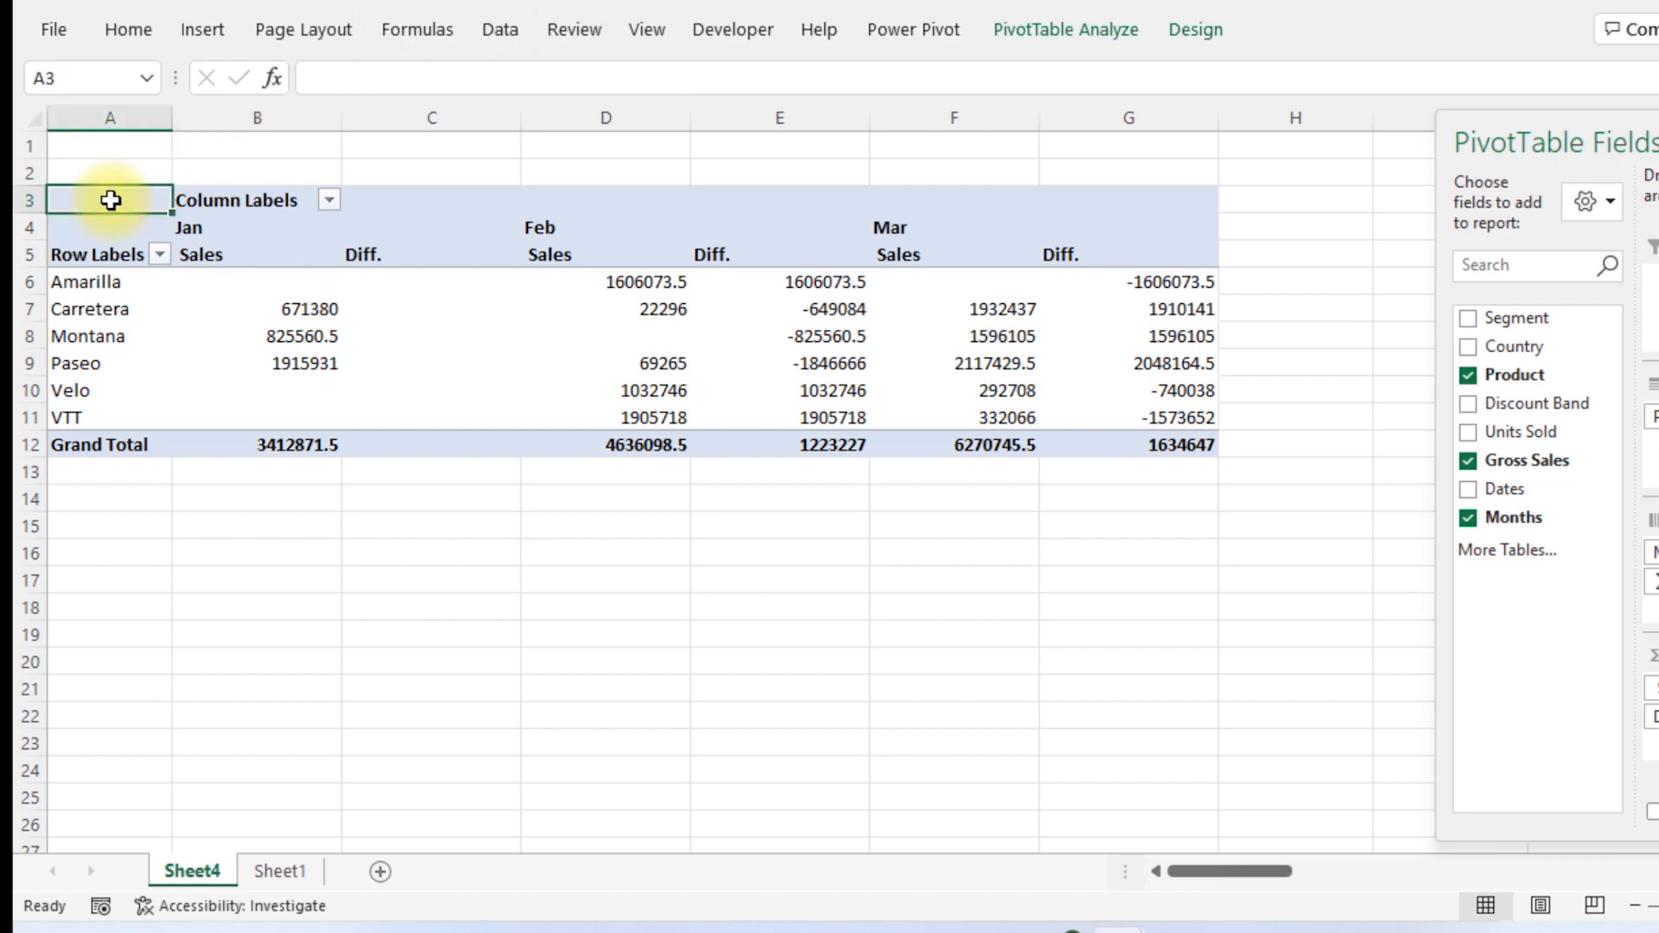
key("shift+Right")
key("shift+Right")
key("shift+Right")
key("shift+Right")
key("shift+Right")
key("shift+Right")
key("shift+Down")
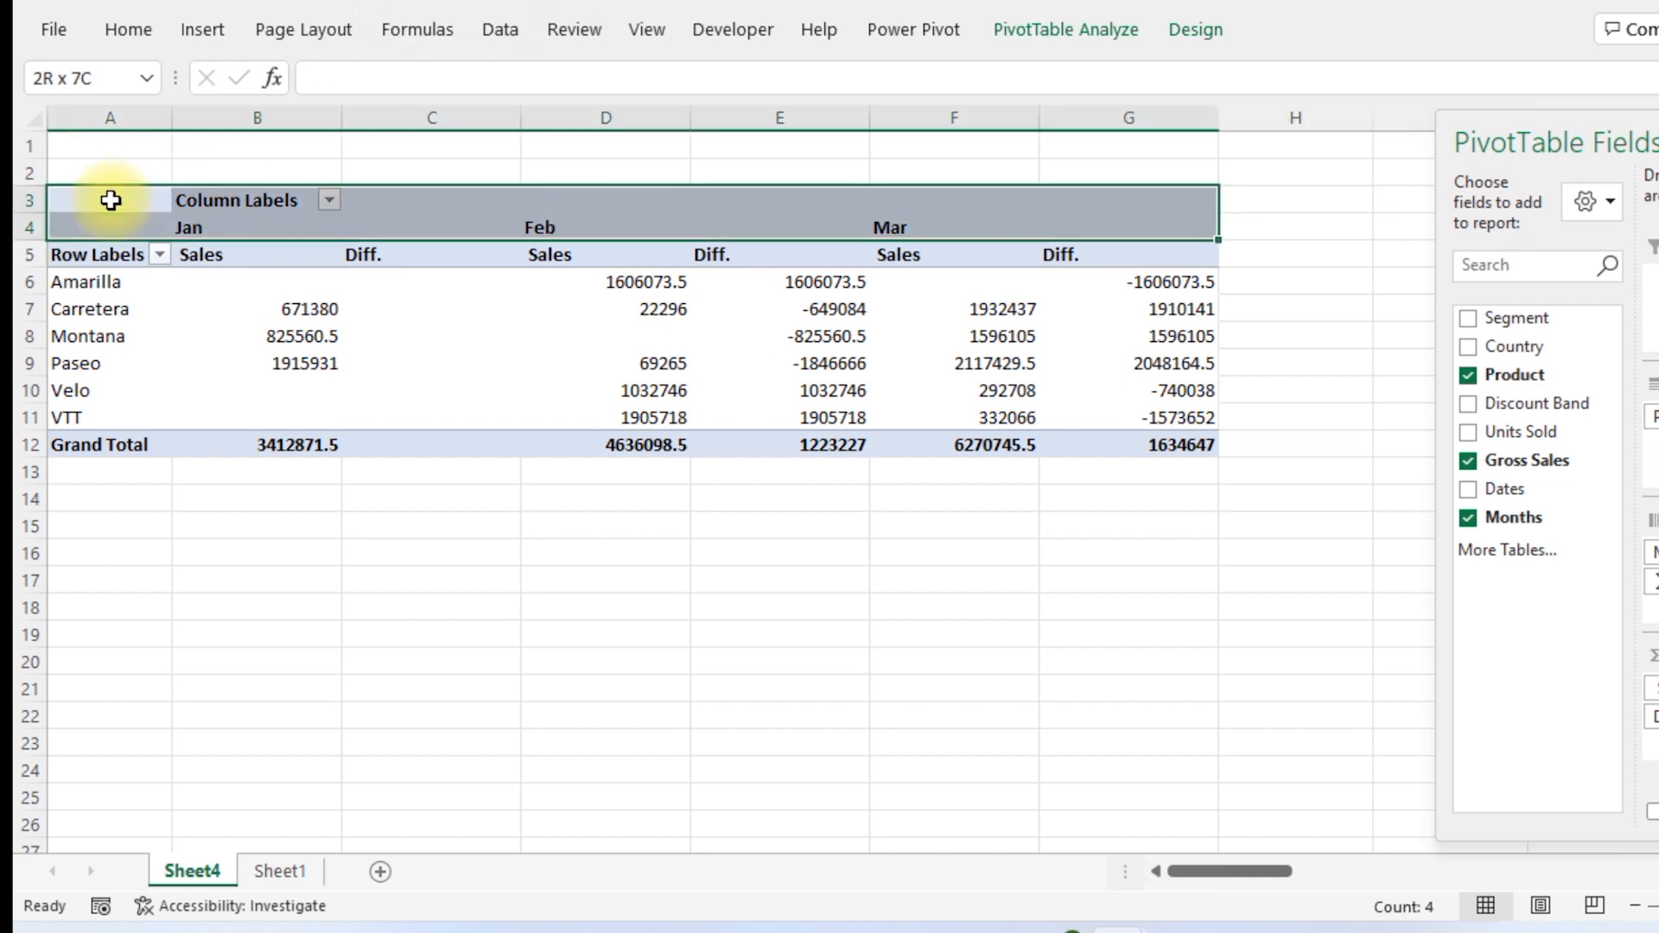
key("shift+Down")
key("shift+Down")
key("shift+Down")
key("shift+Down")
key("shift+Down")
key("shift+Down")
key("shift+Down")
key("shift+Down")
key("alt+o")
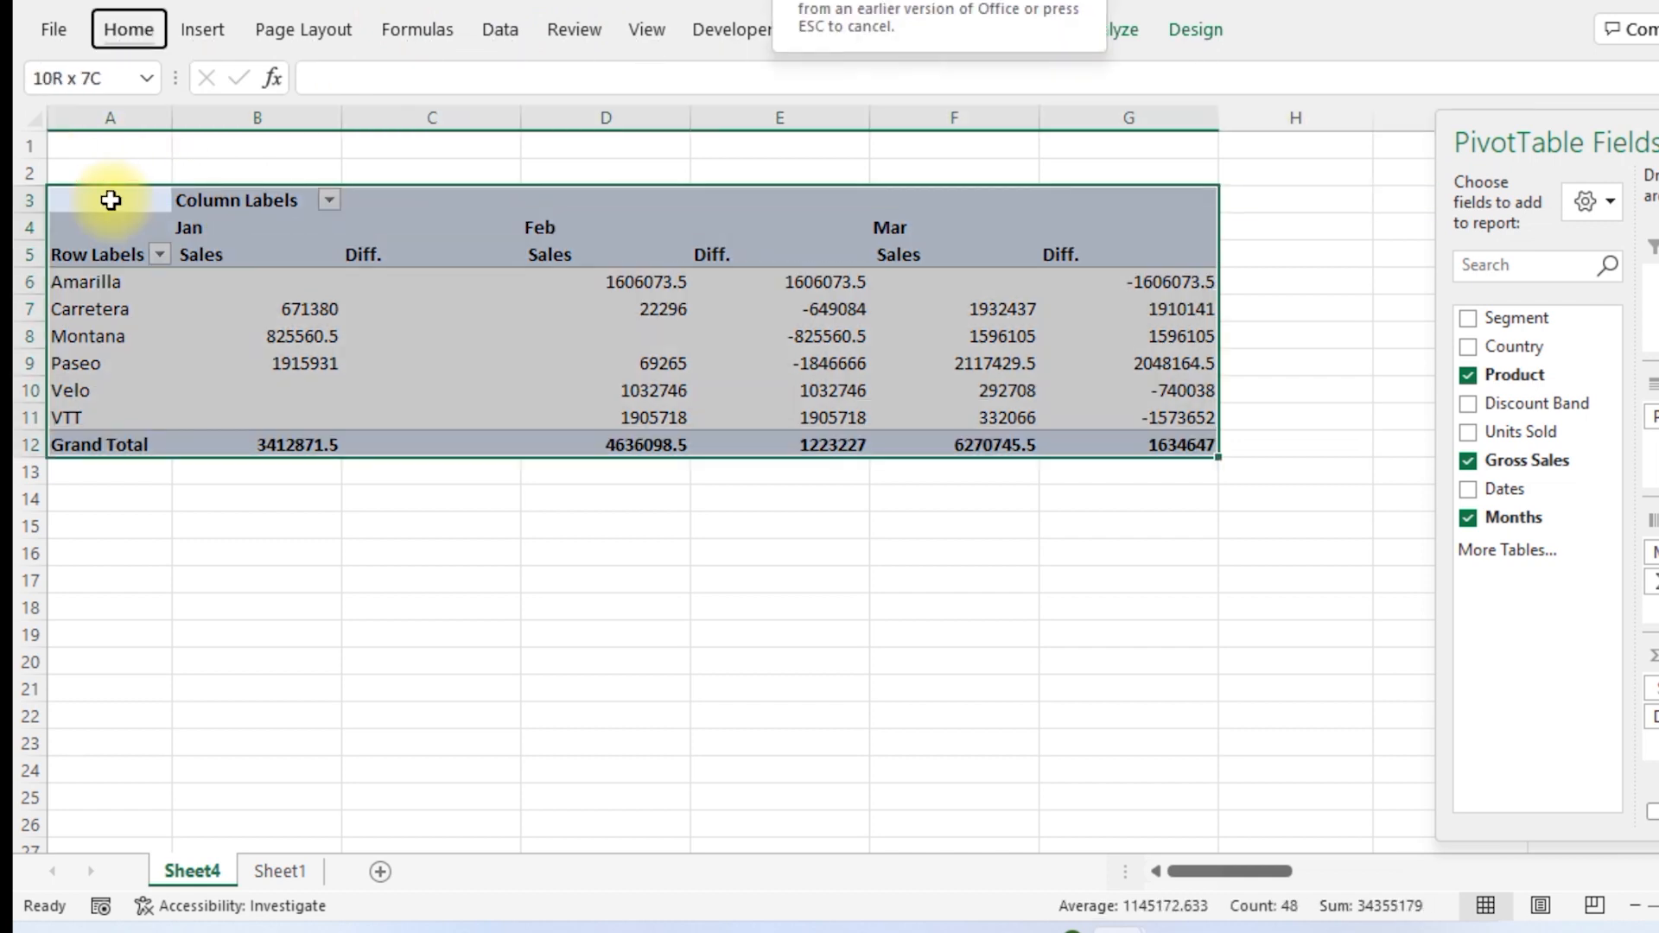
key("c")
key("a")
Apply all borders to the selected PivotTable range and move to the last Diff. header in G5
key("alt")
key("h")
key("b")
key("a")
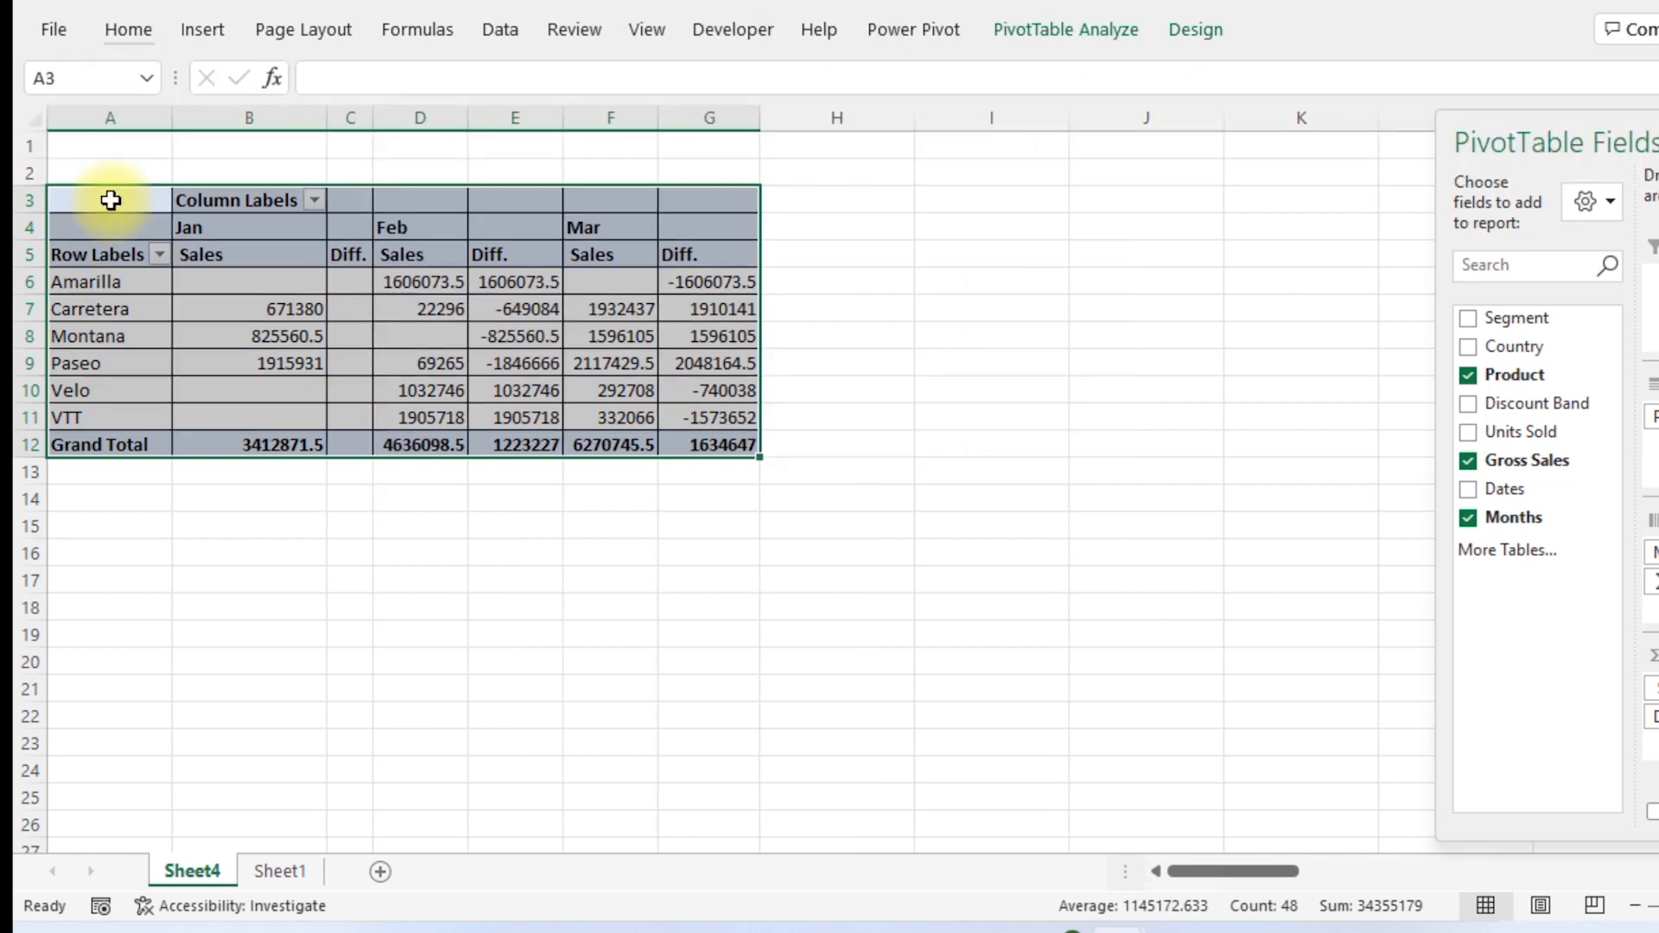
key("Down")
key("Down")
key("Down")
key("Up")
key("ctrl+Right")
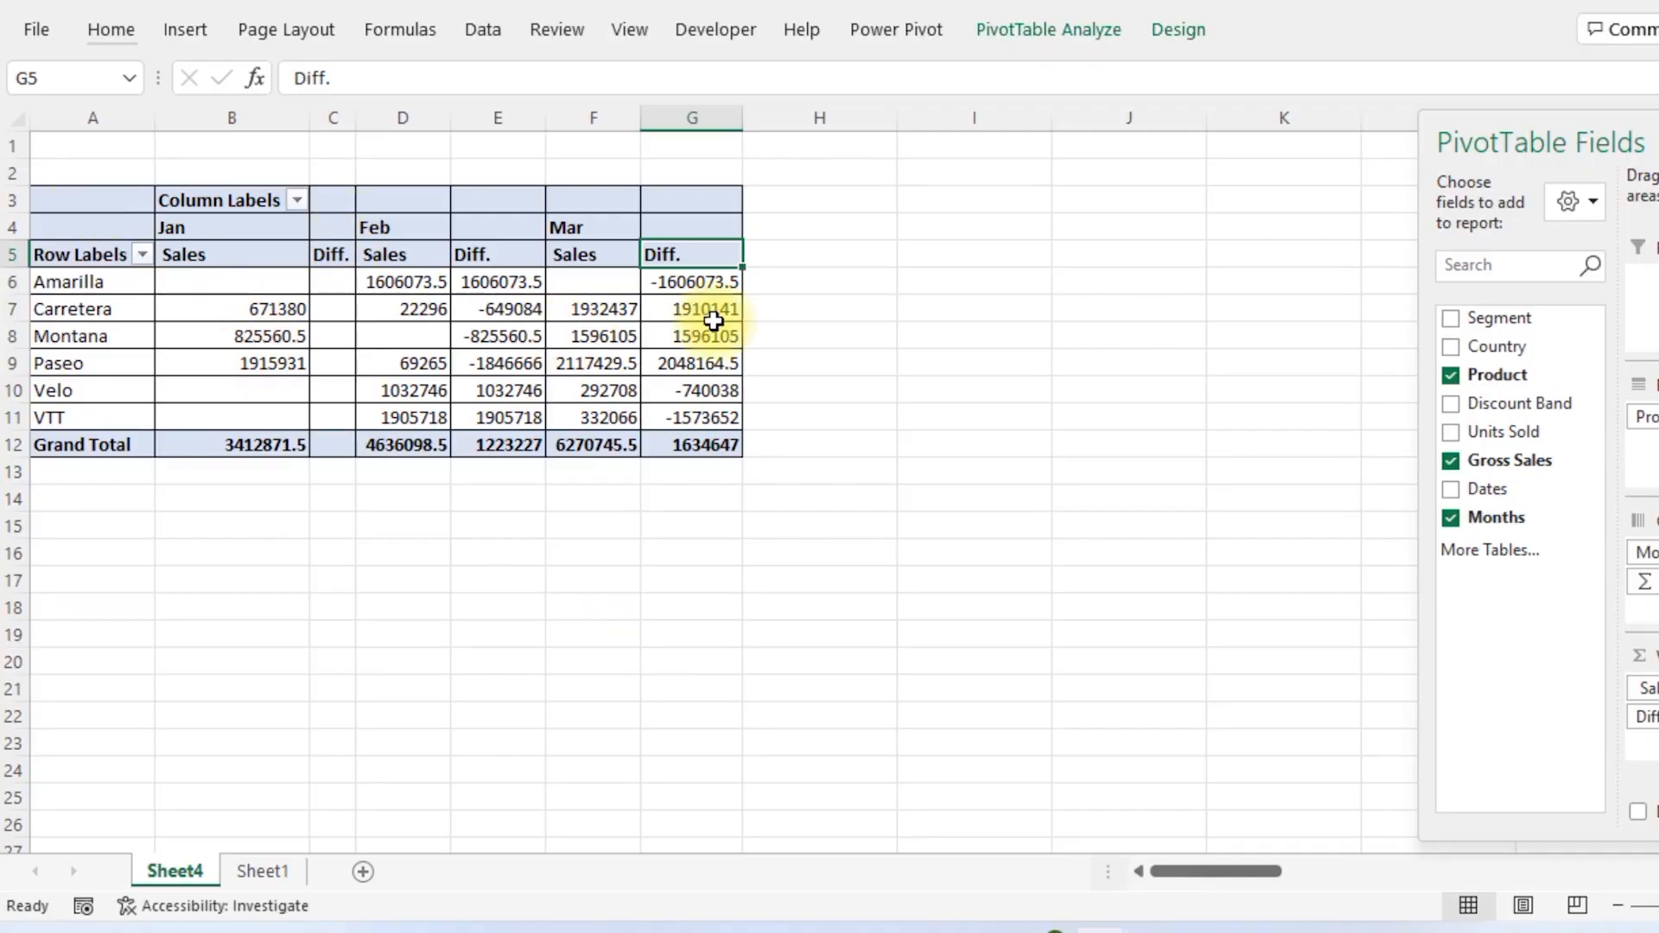
Open the number format of the Diff. values, choose the Custom category and clear the General format code
left_click(715, 319)
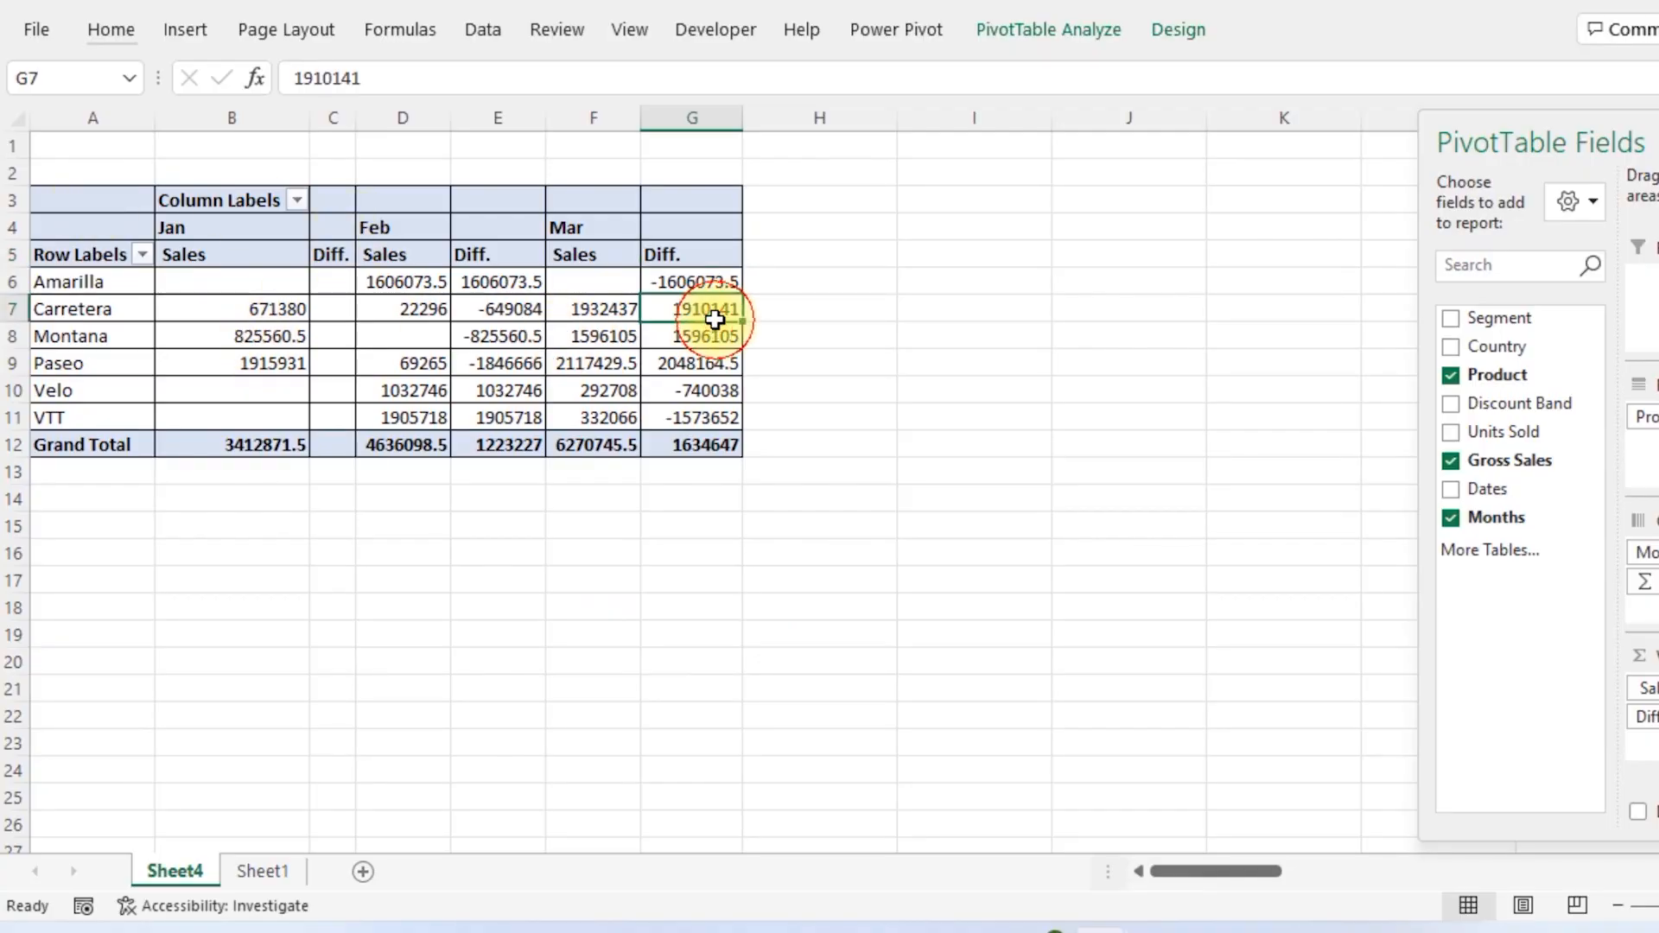
right_click(709, 288)
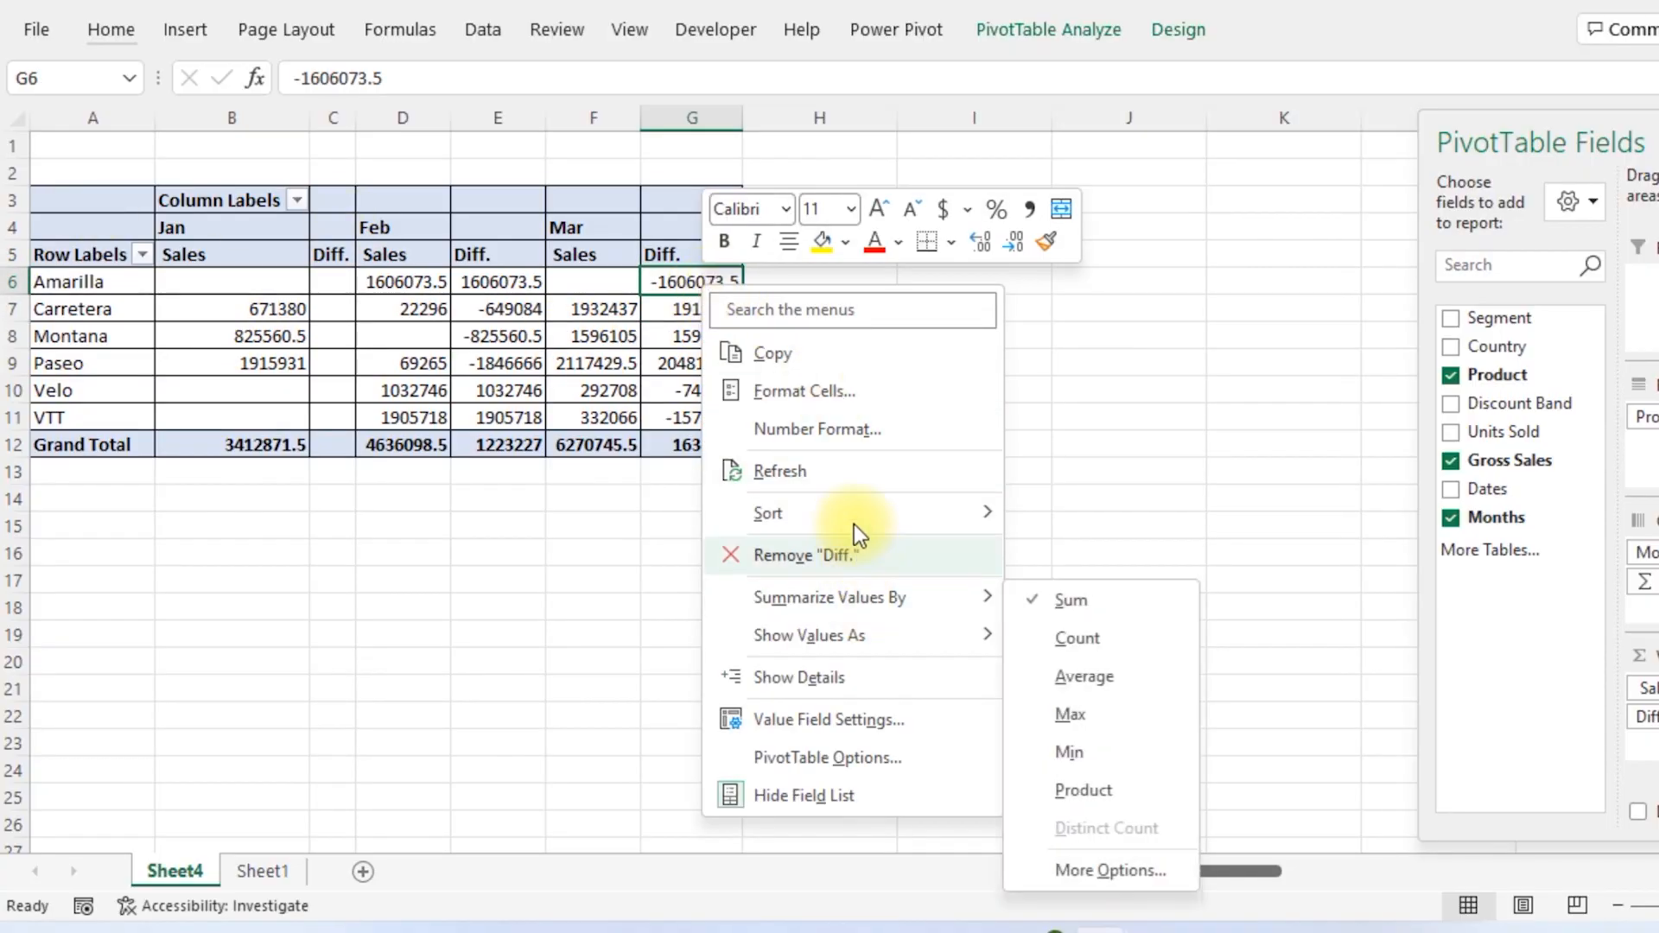
left_click(816, 426)
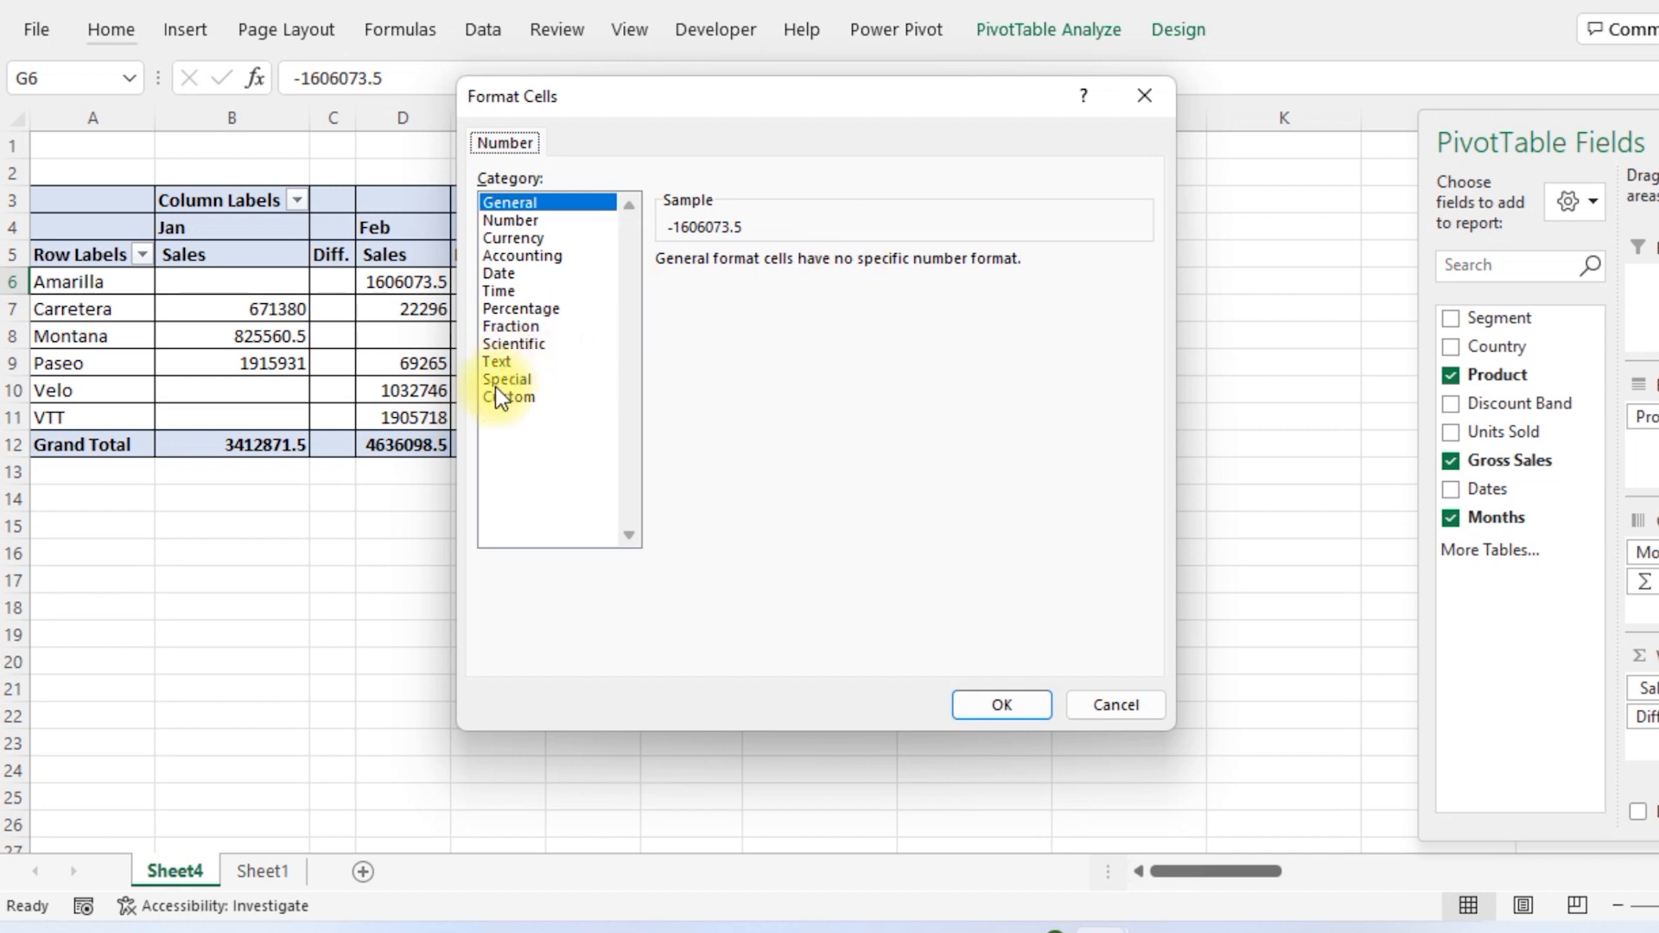
left_click(498, 397)
left_click(764, 284)
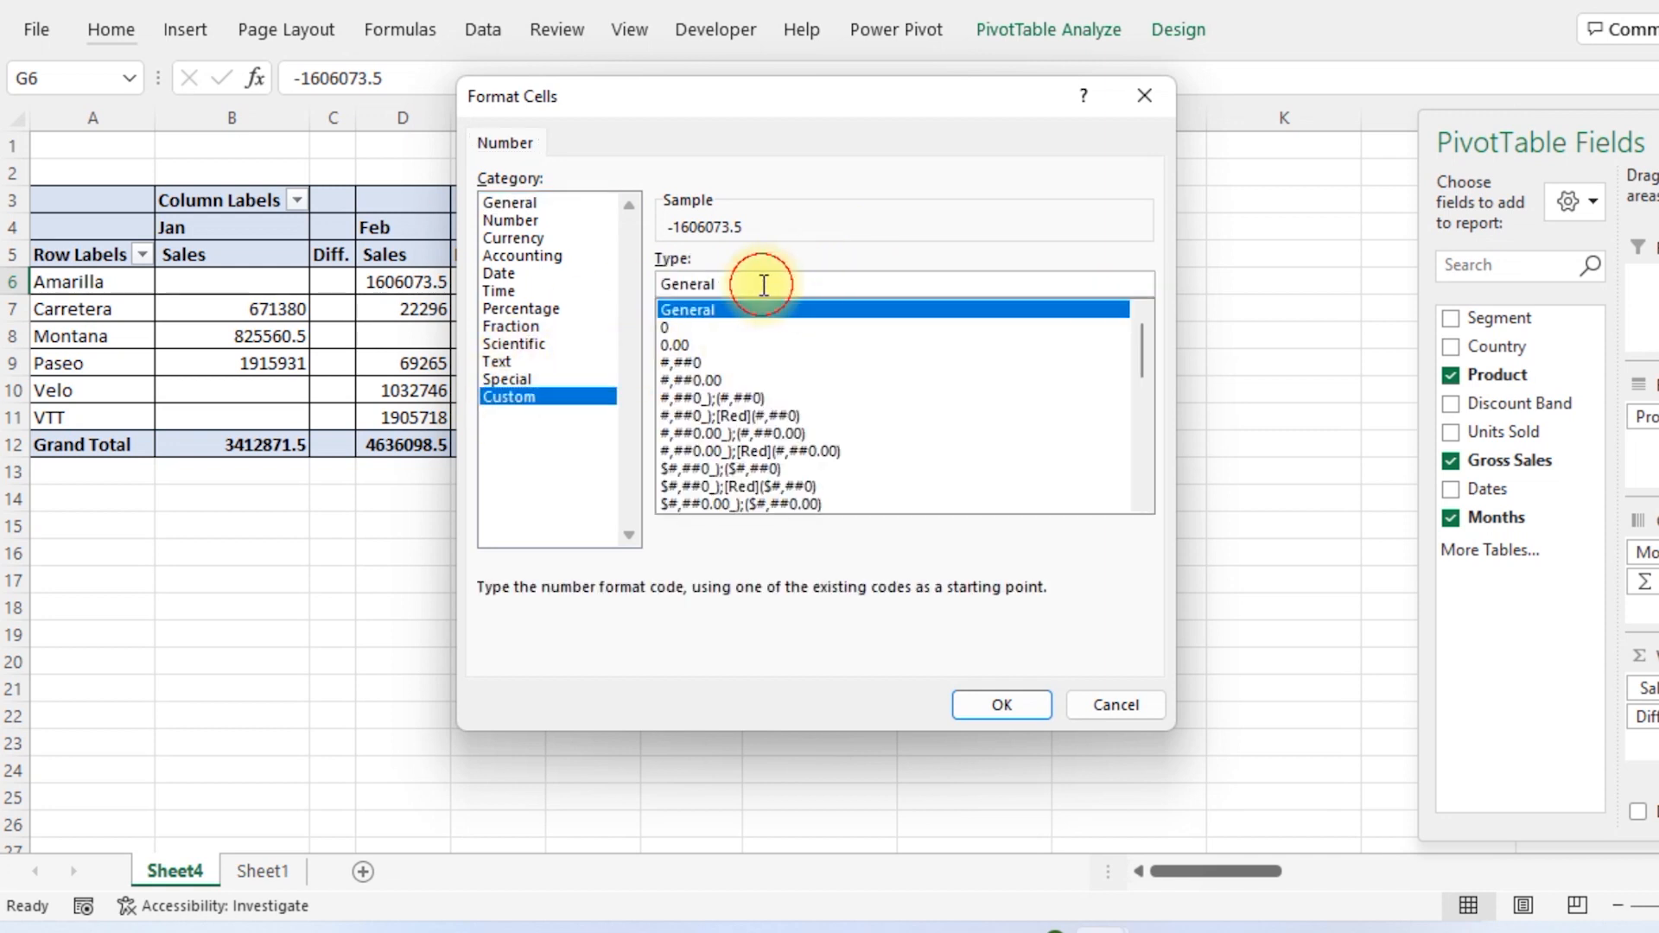
key("BackSpace")
key("BackSpace")
key("BackSpace")
key("BackSpace")
key("BackSpace")
key("BackSpace")
key("BackSpace")
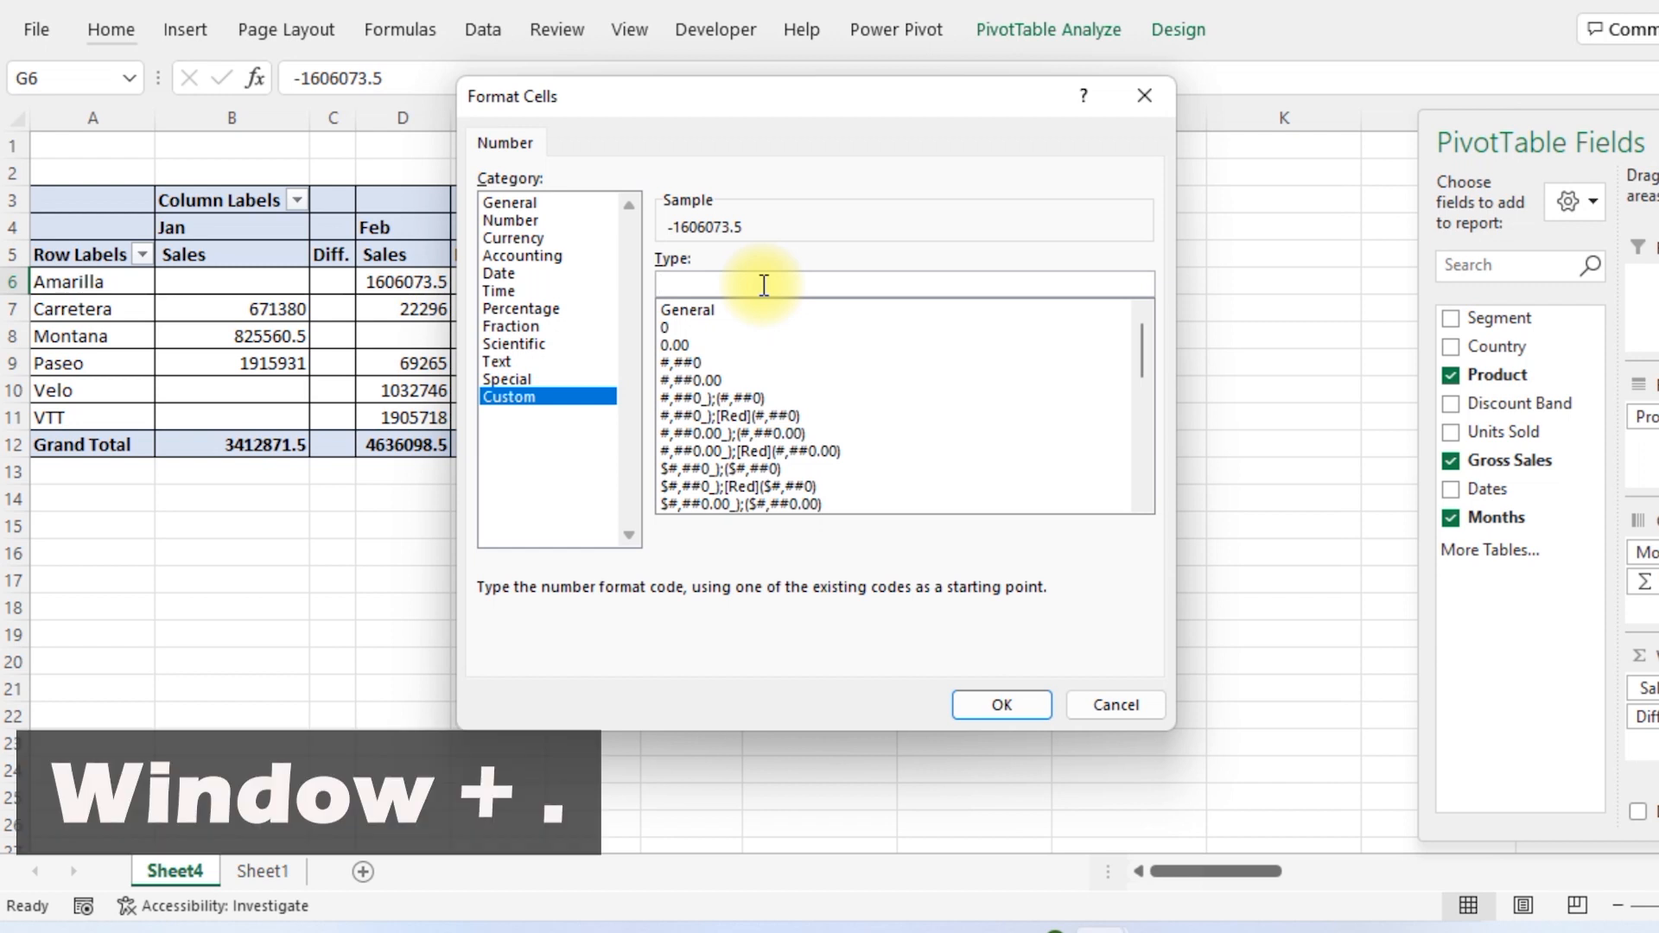
Enter an up-arrow emoji, a semicolon and a down-arrow emoji as the custom number format code for Diff
key("super+period")
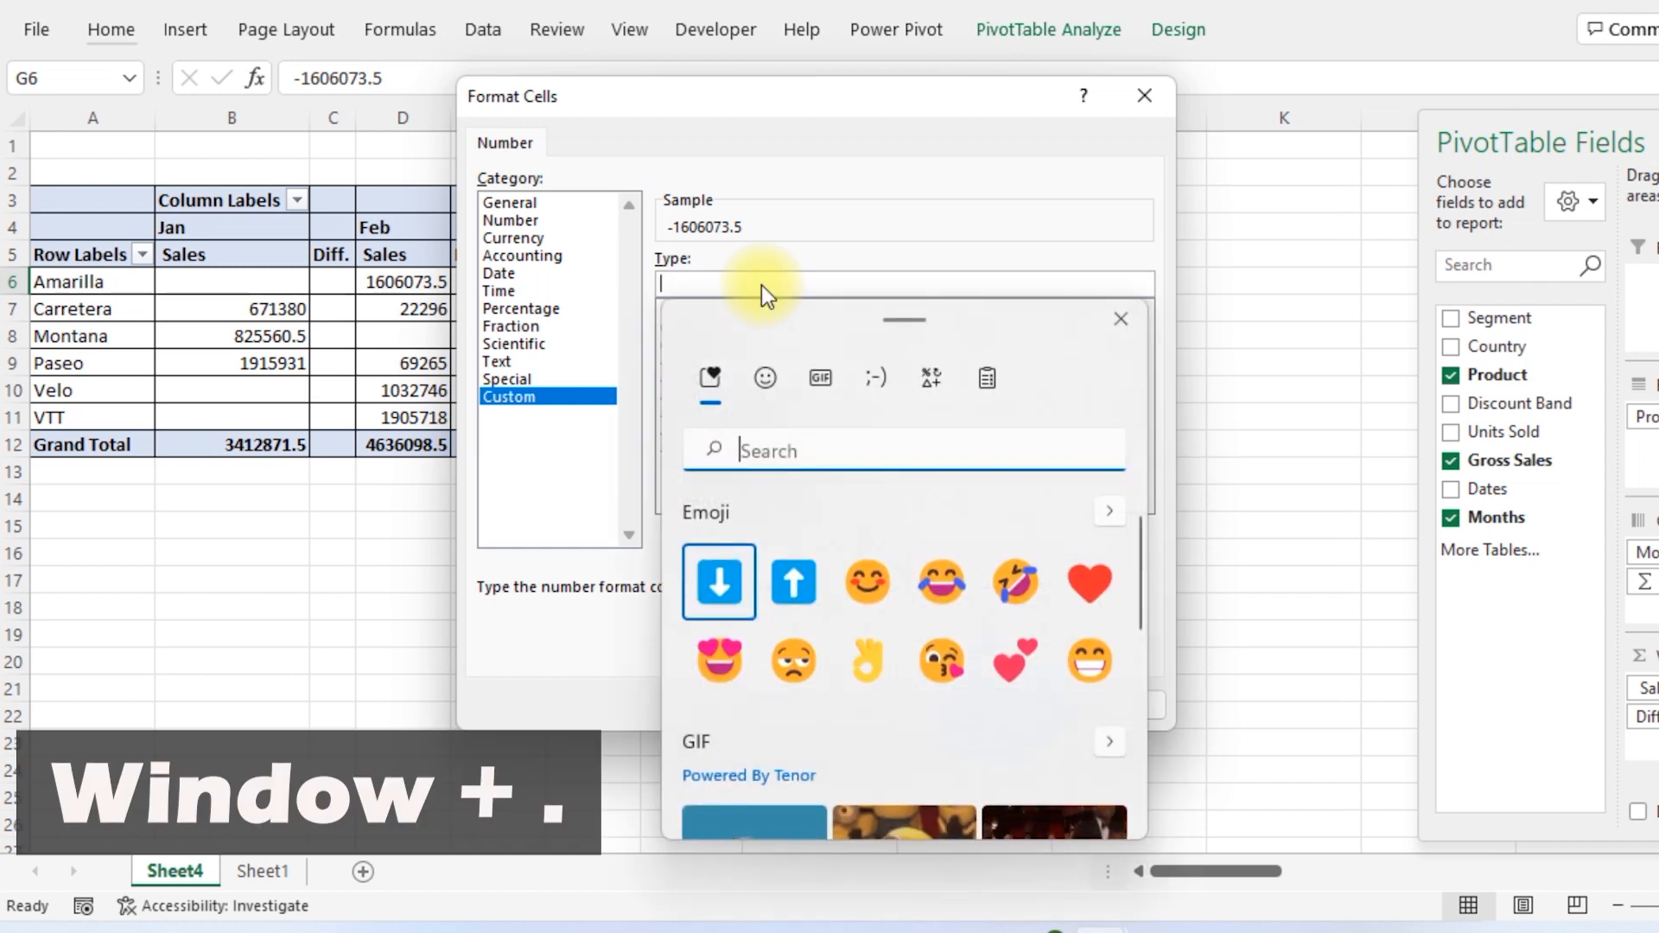
left_click(802, 568)
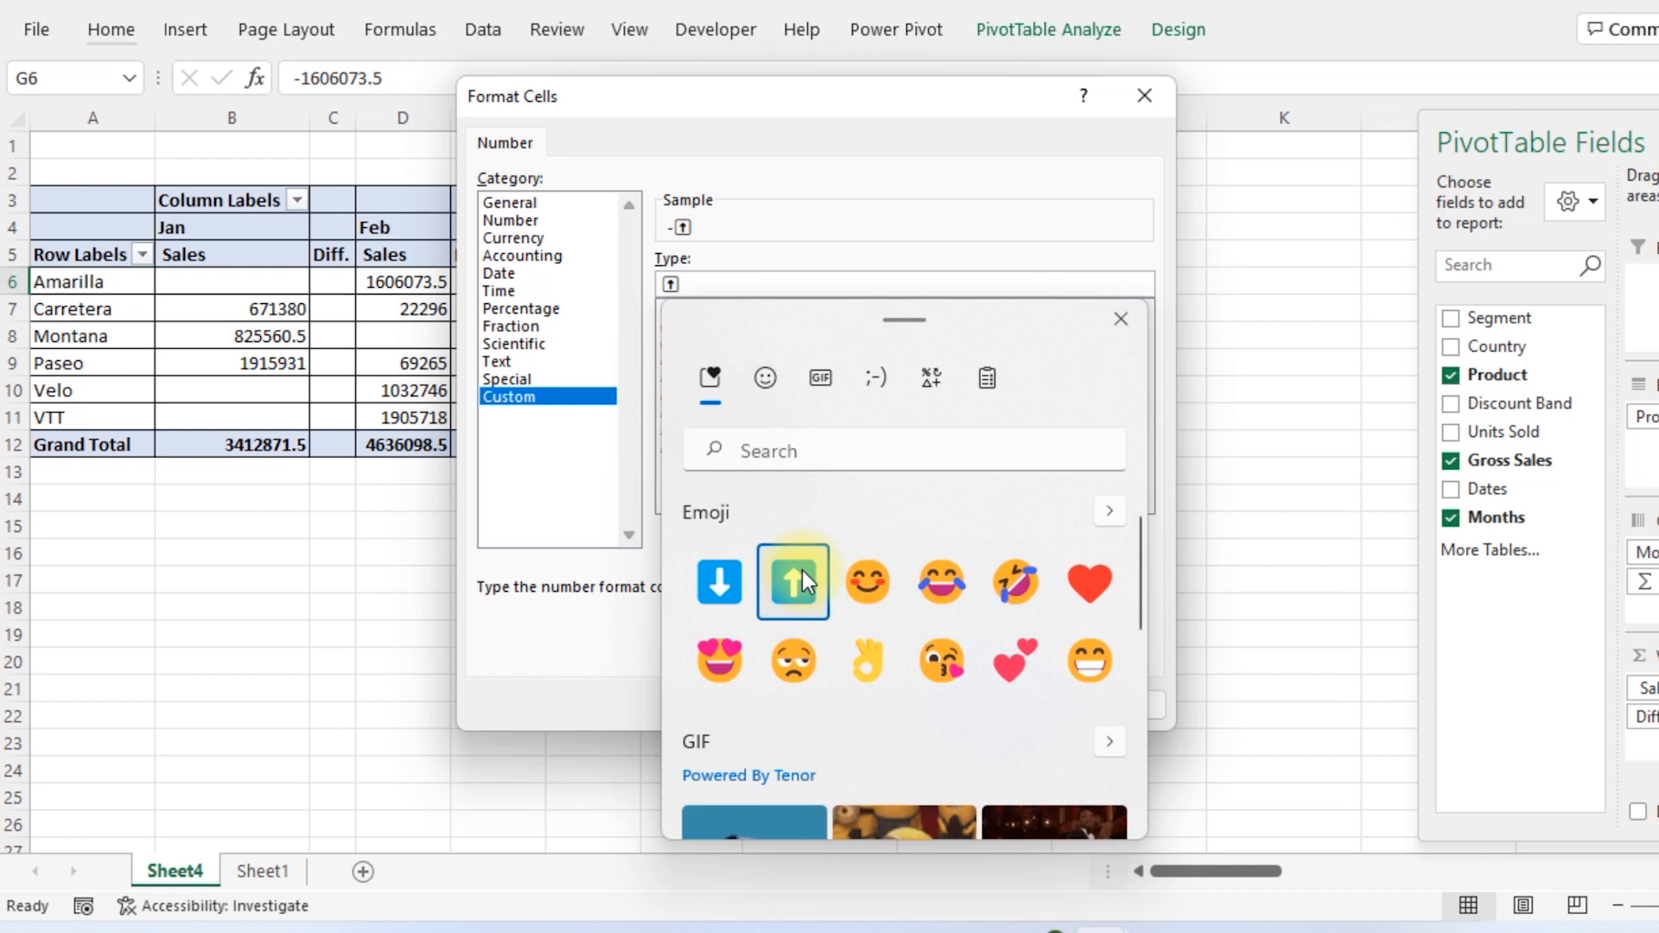
key("Escape")
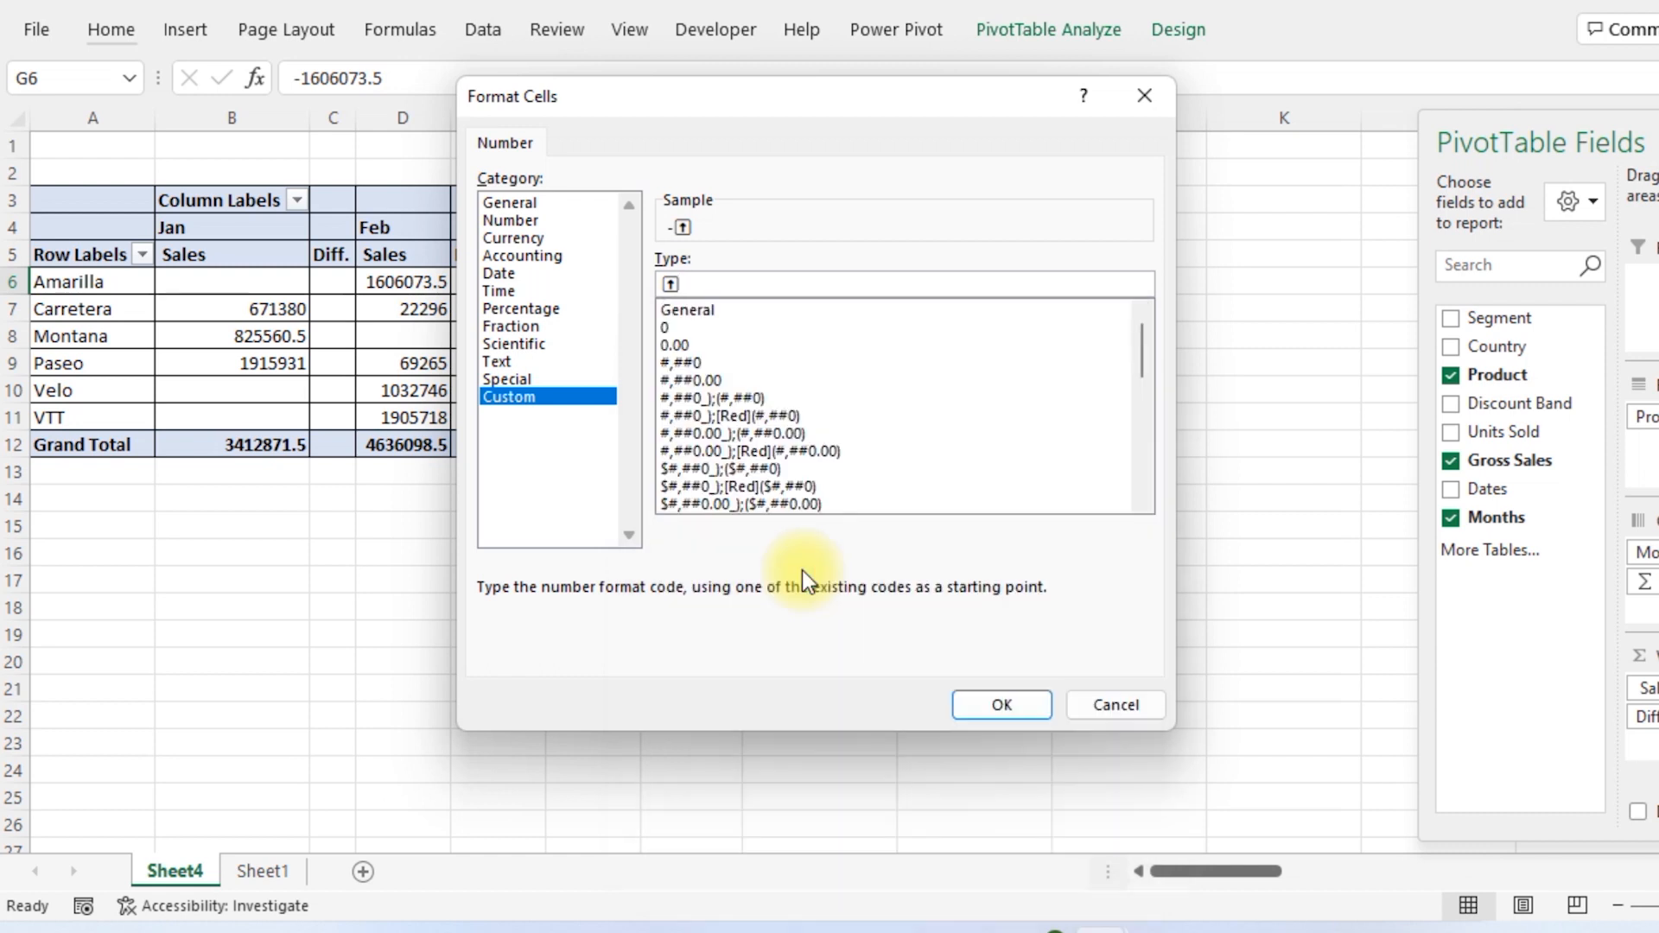
key("super+period")
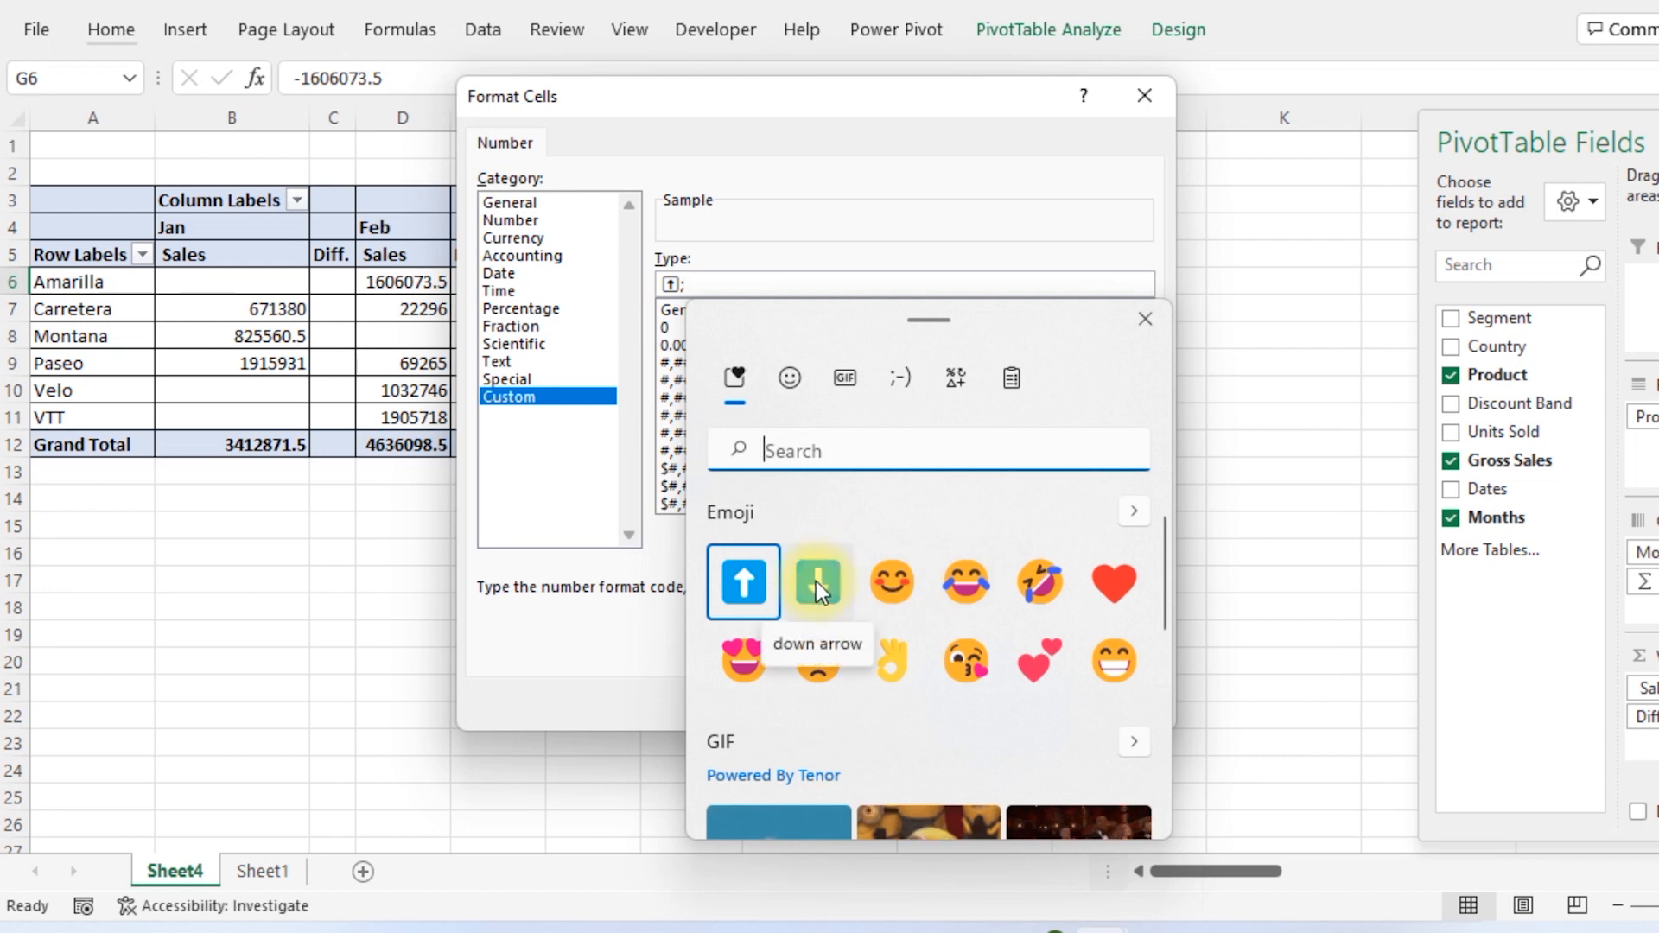
left_click(816, 581)
left_click(1146, 320)
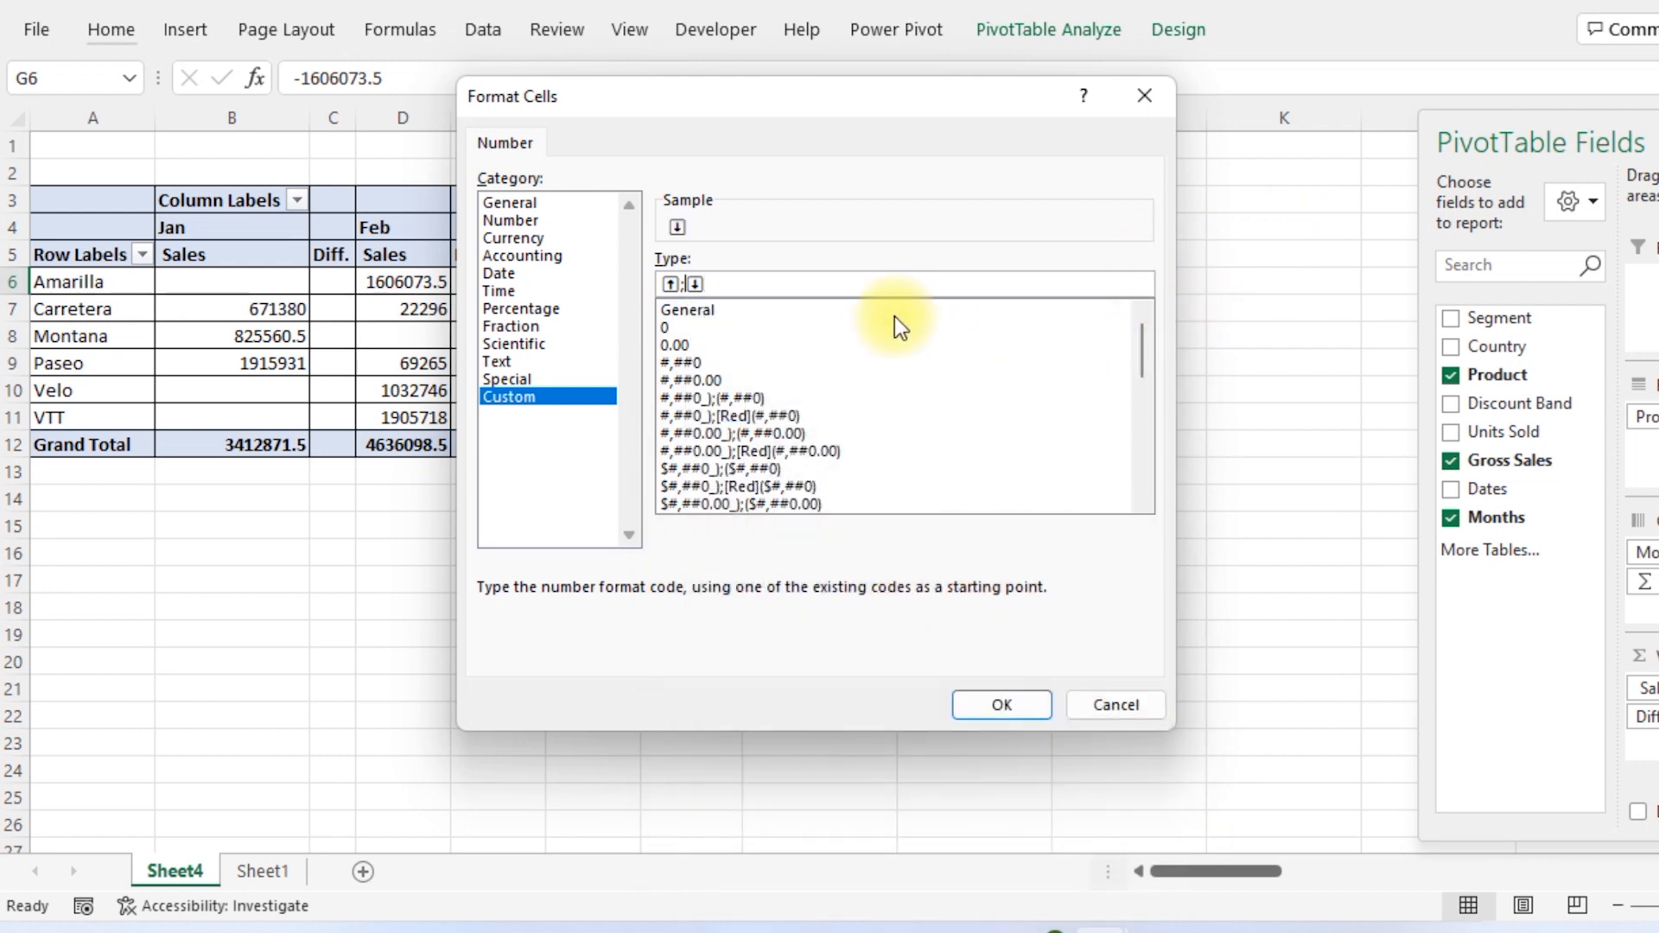
Prefix the down arrow with [red] and the up arrow with [green], and apply the custom format to the Diff. values
type("[red]")
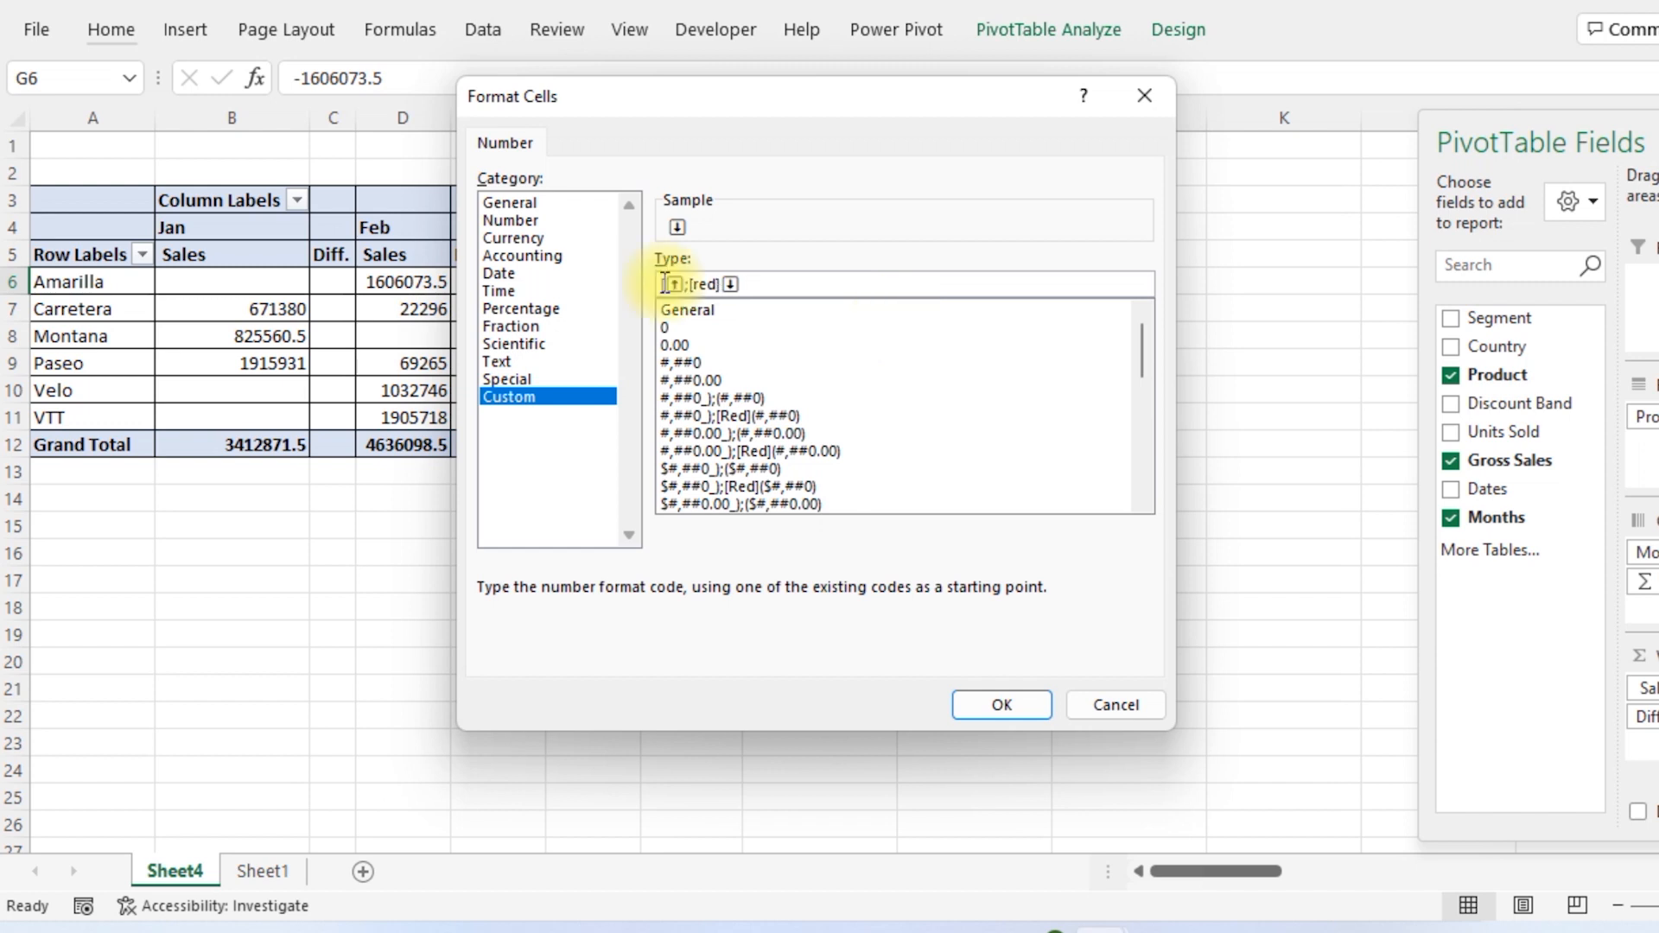
type("reen]")
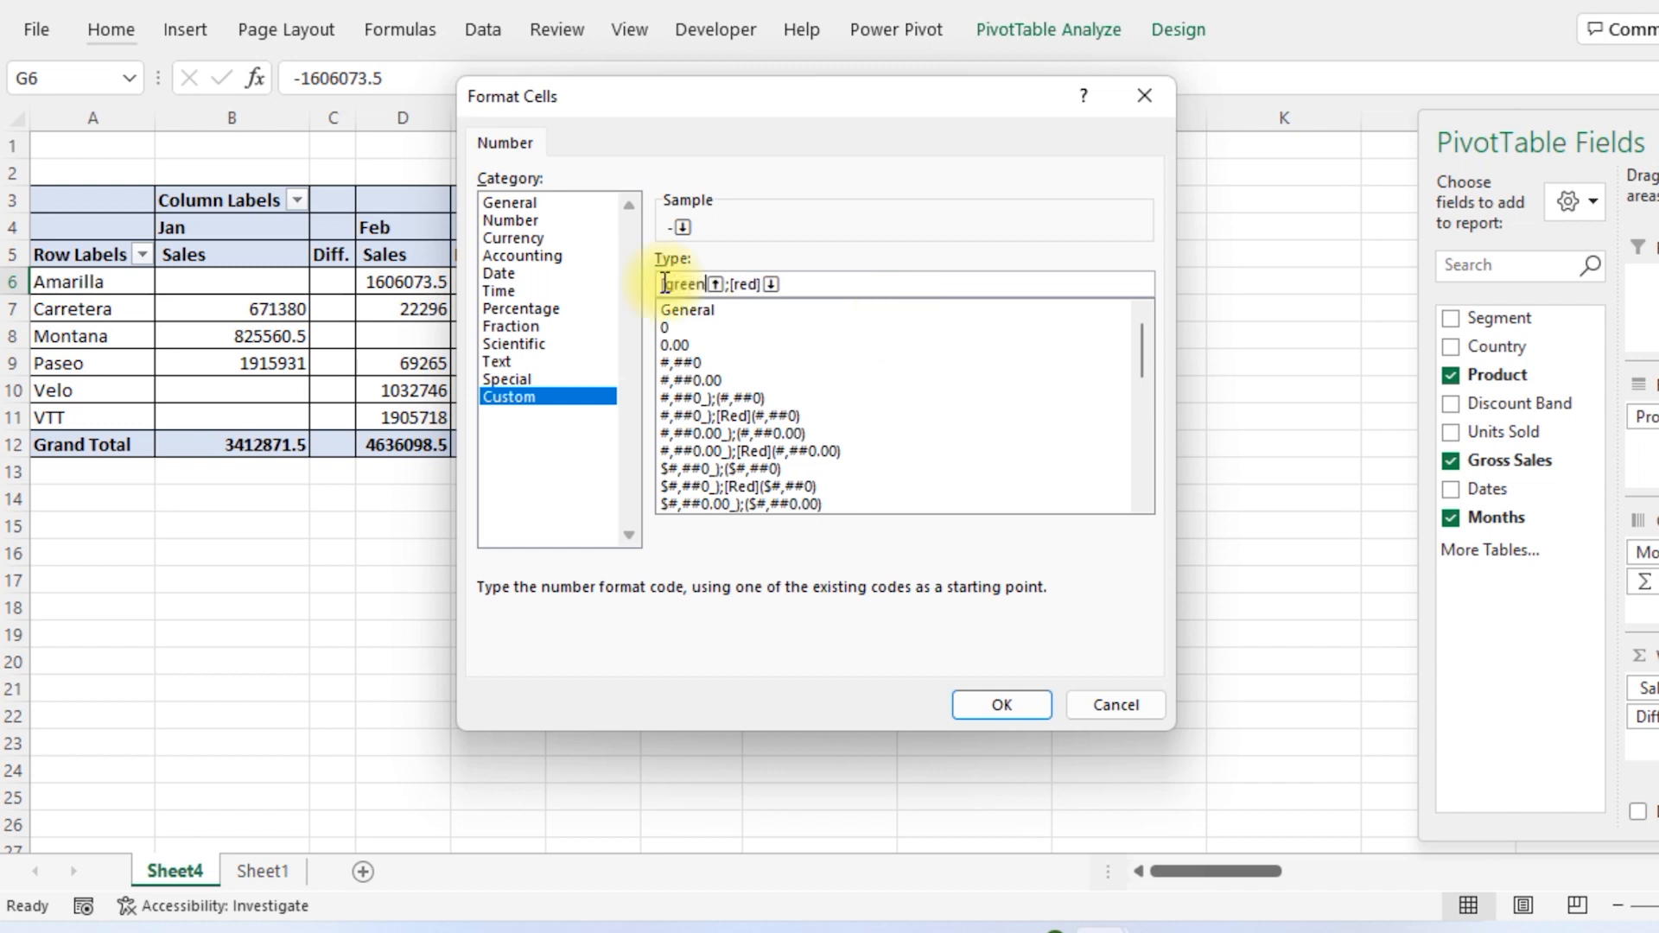
type("]")
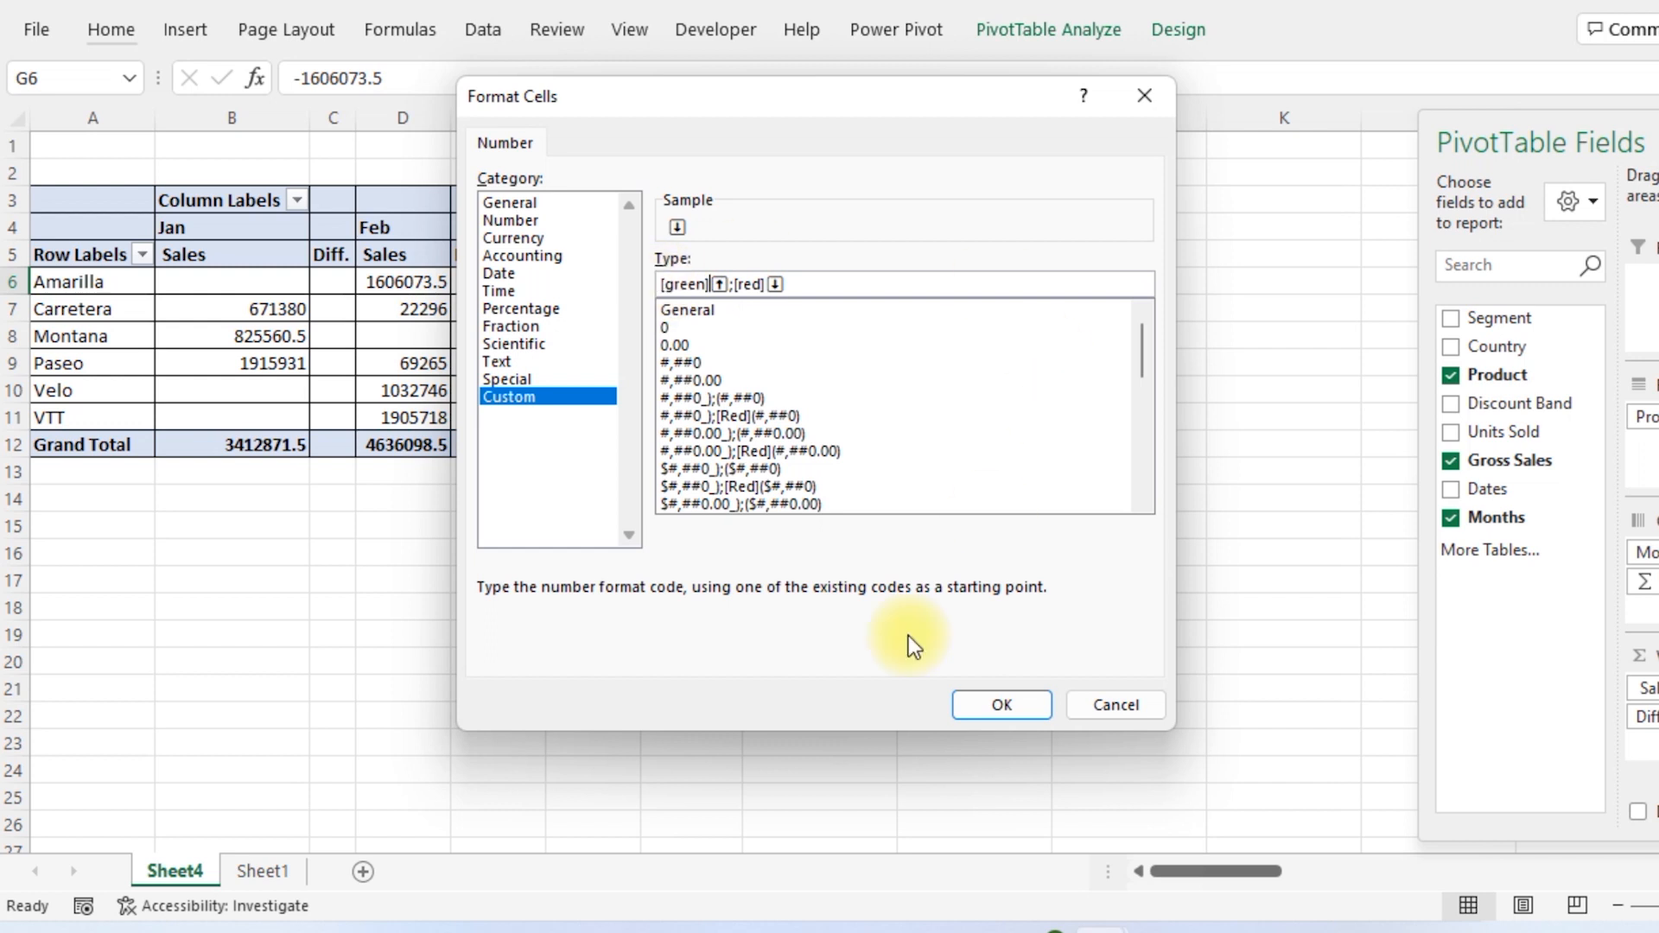
left_click(1029, 705)
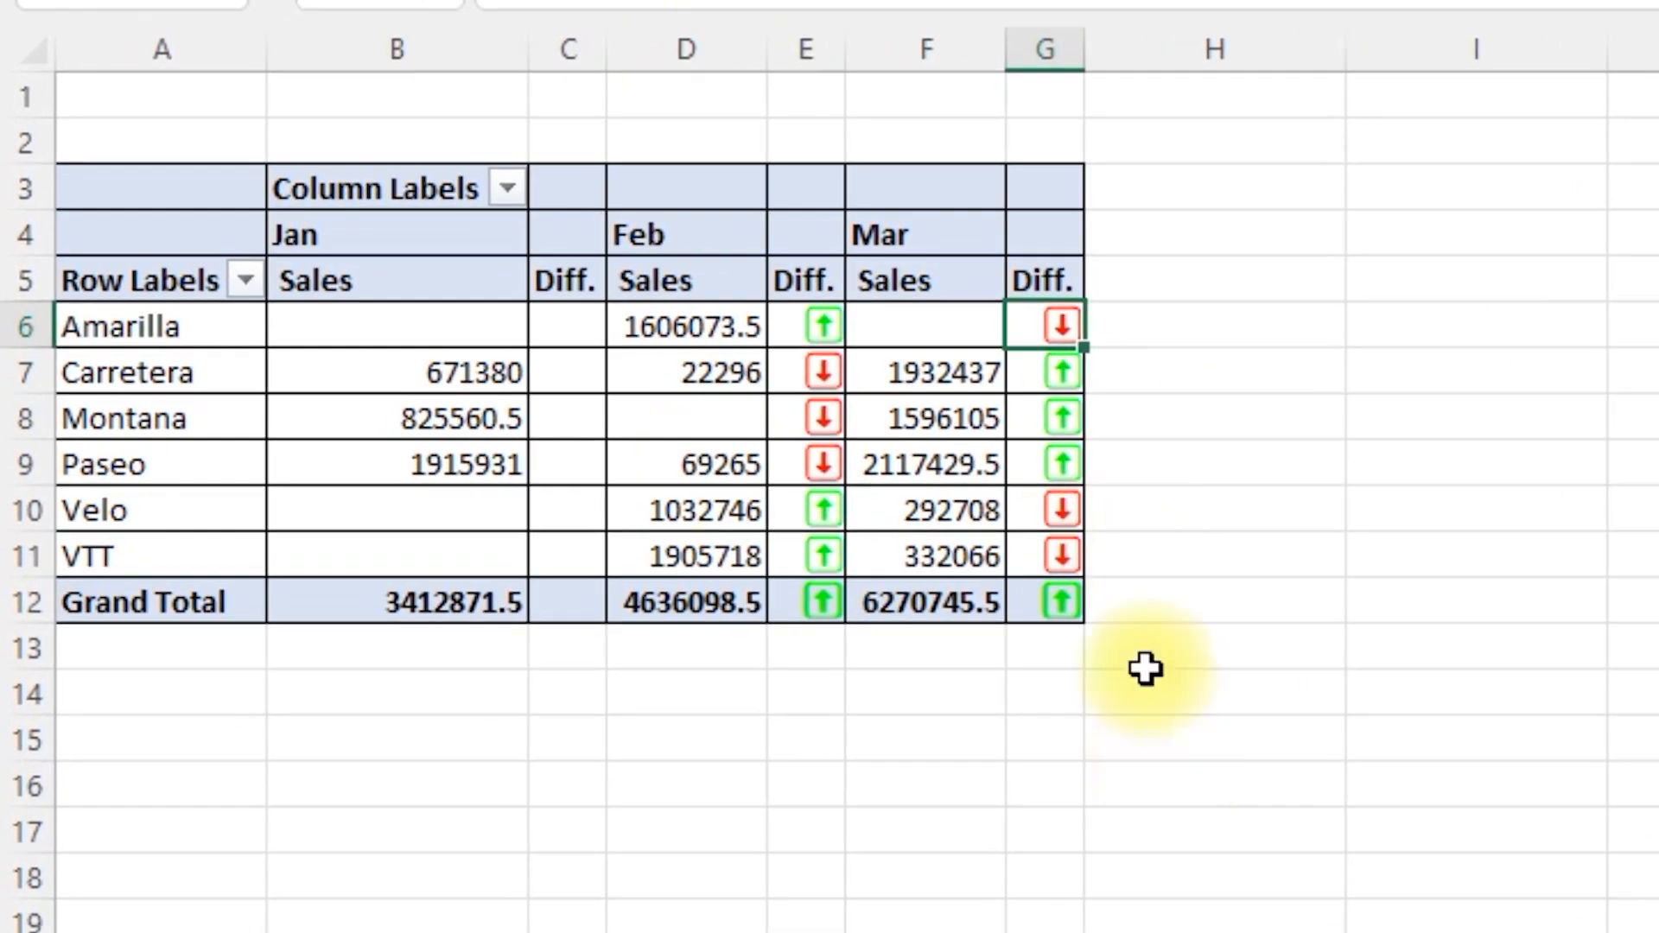
Add the Segment field to the PivotTable's rows above Product
left_click(956, 323)
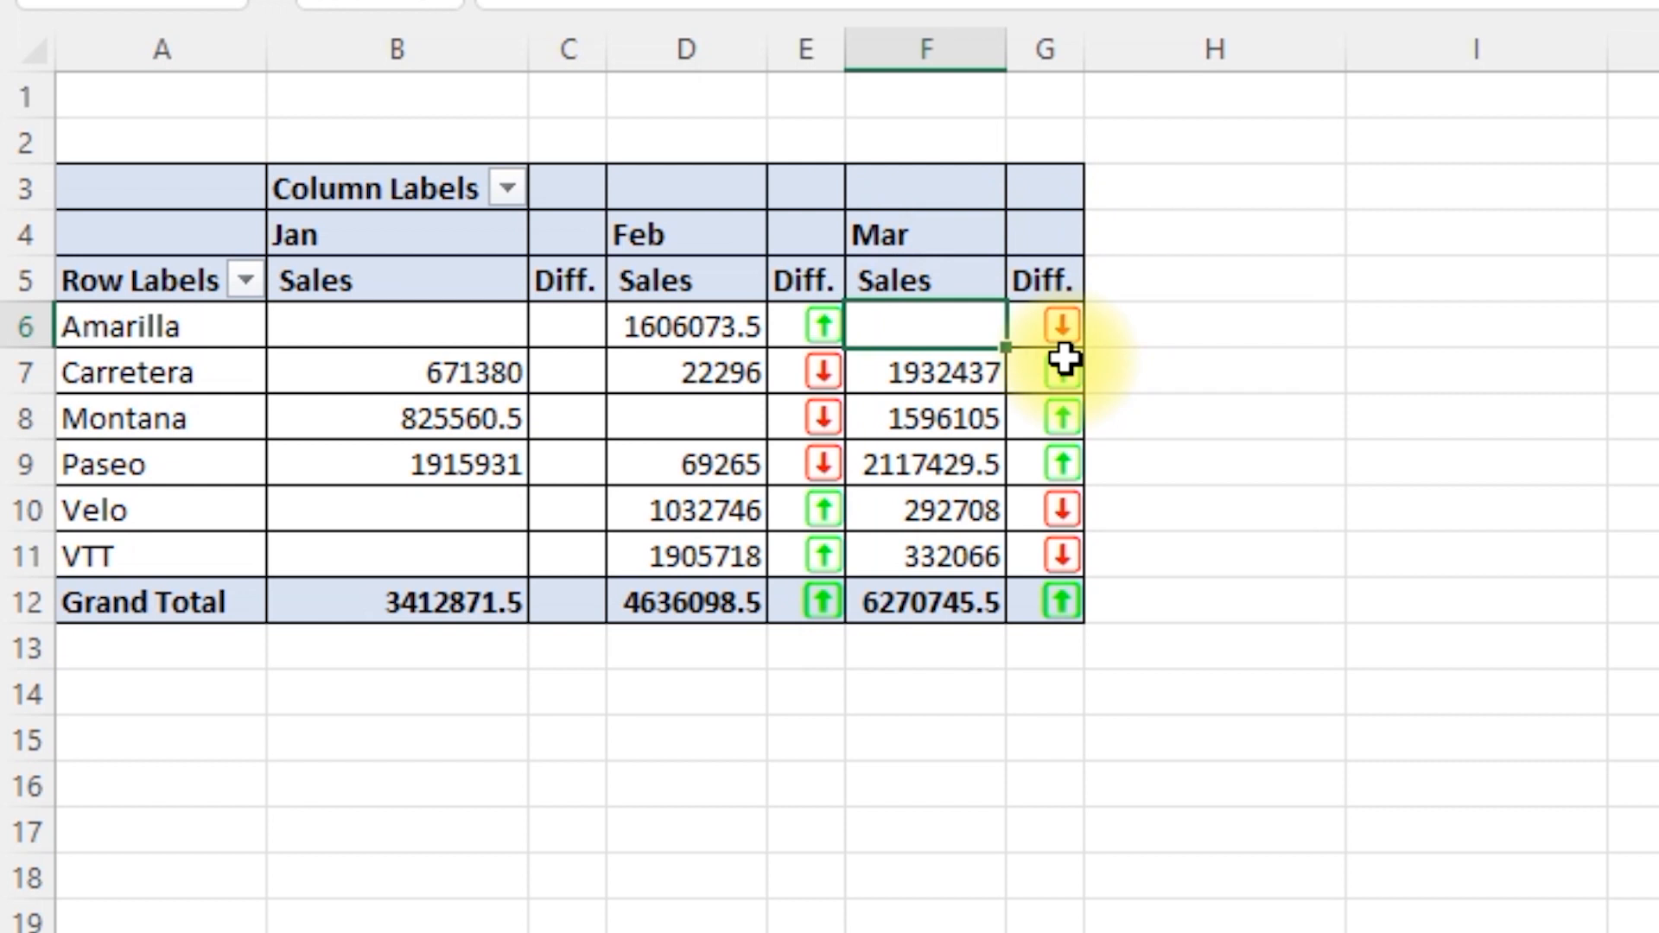
left_click(740, 381)
left_click(934, 389)
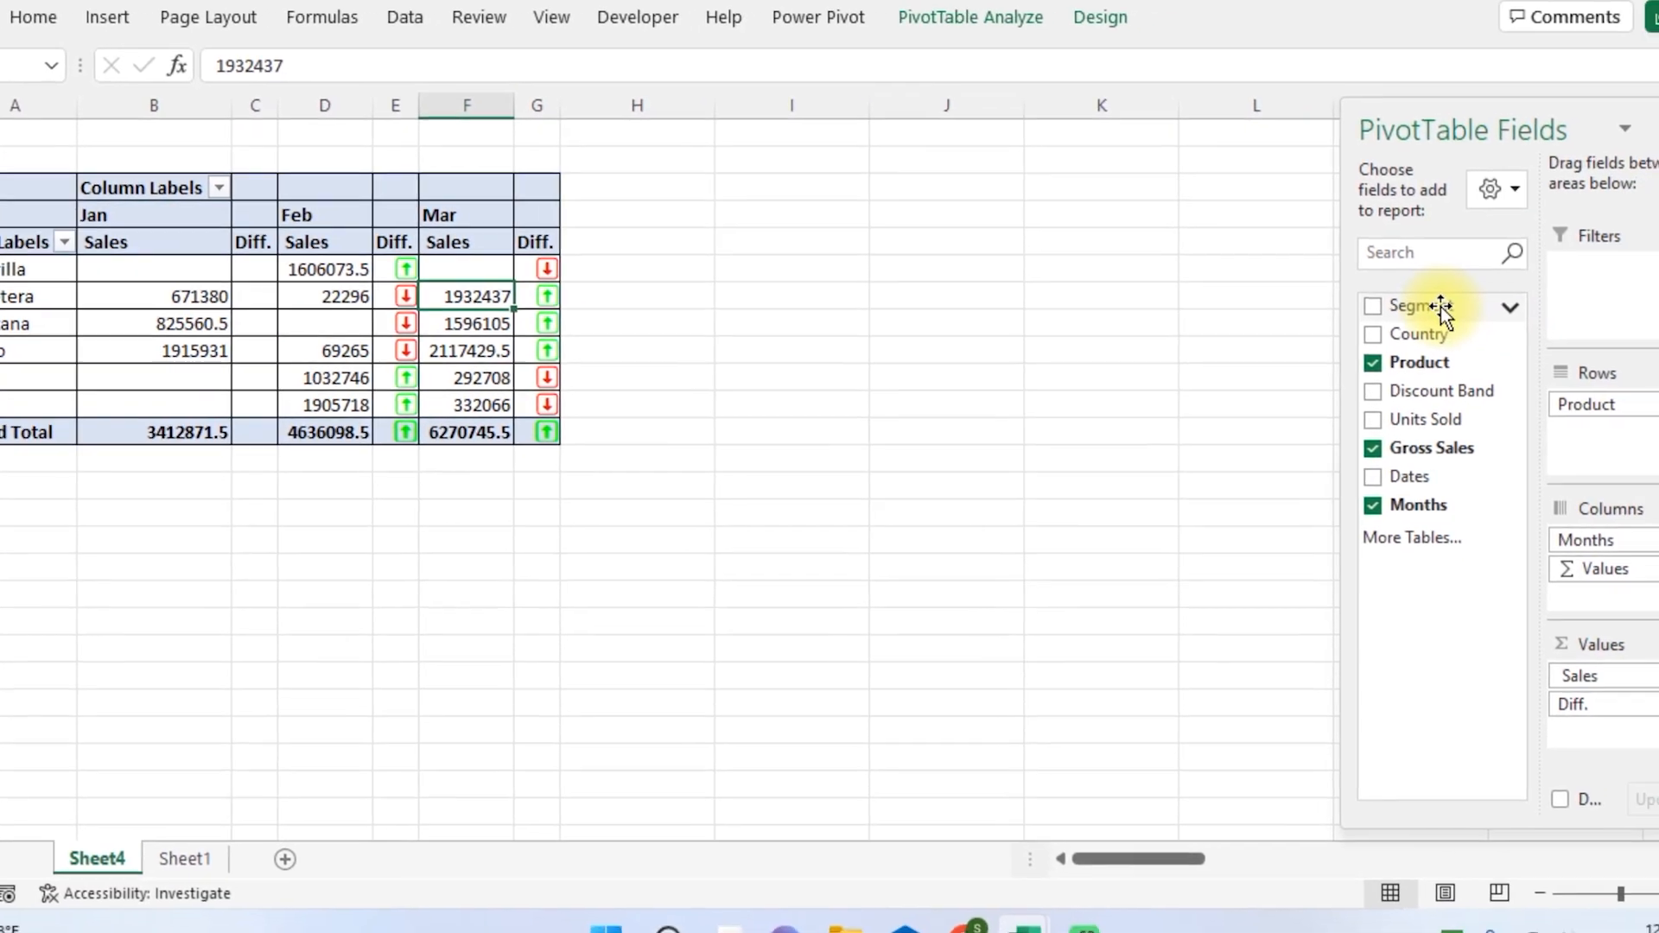
left_click_drag(1439, 307, 1626, 396)
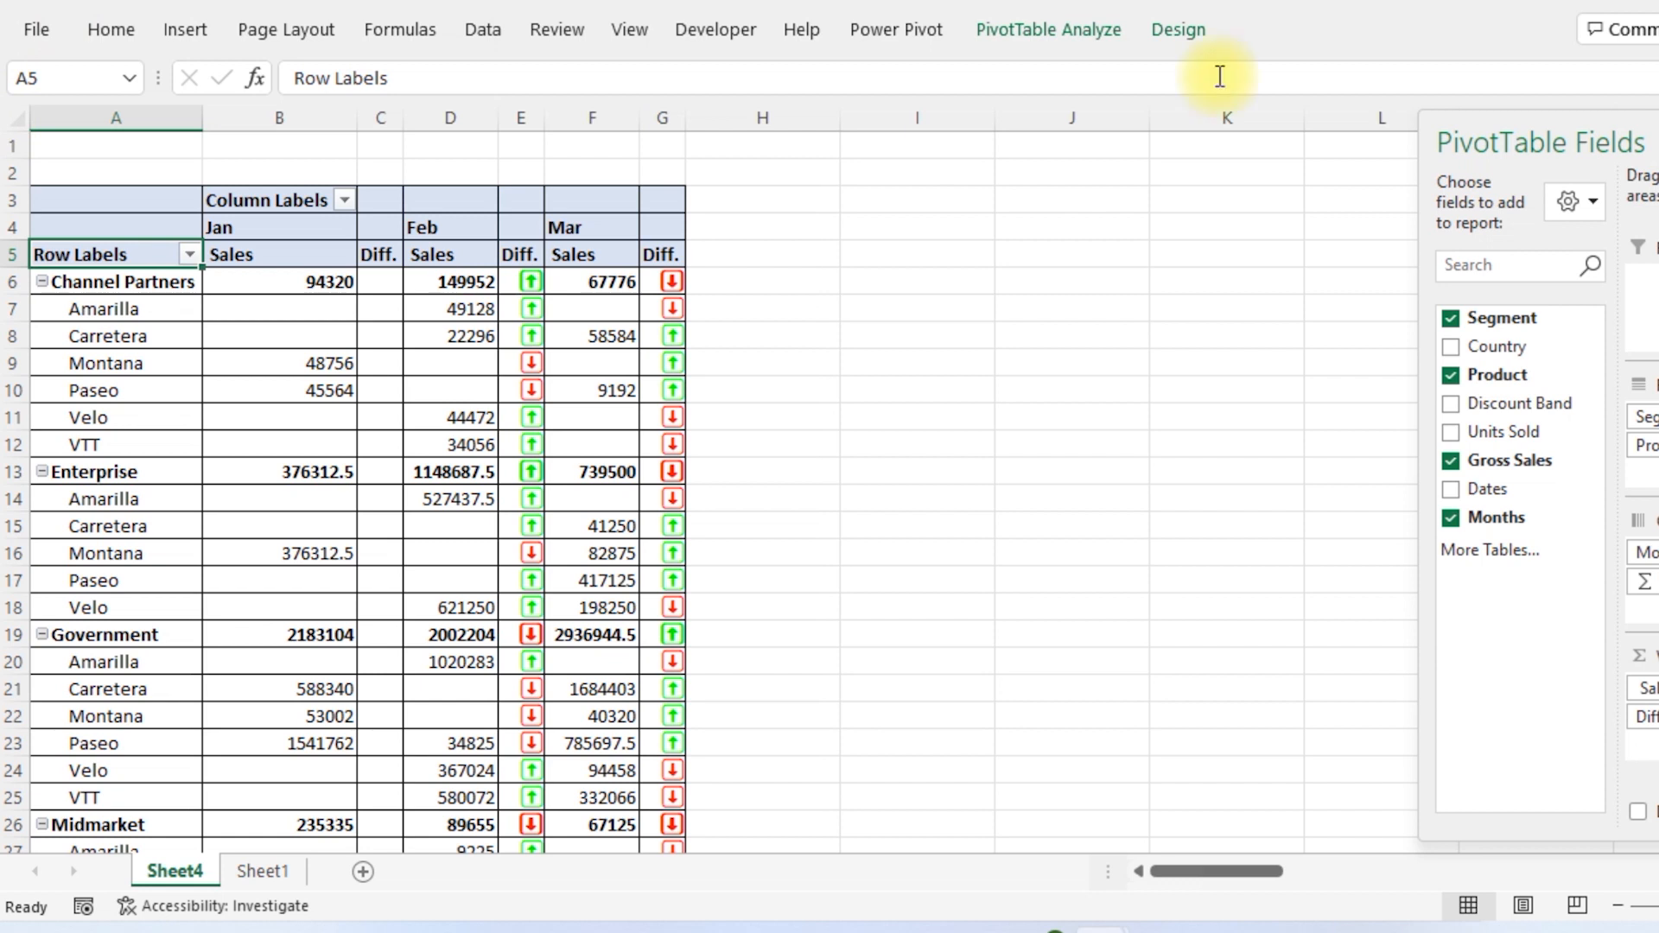
Change the PivotTable's report layout to tabular form
left_click(1179, 30)
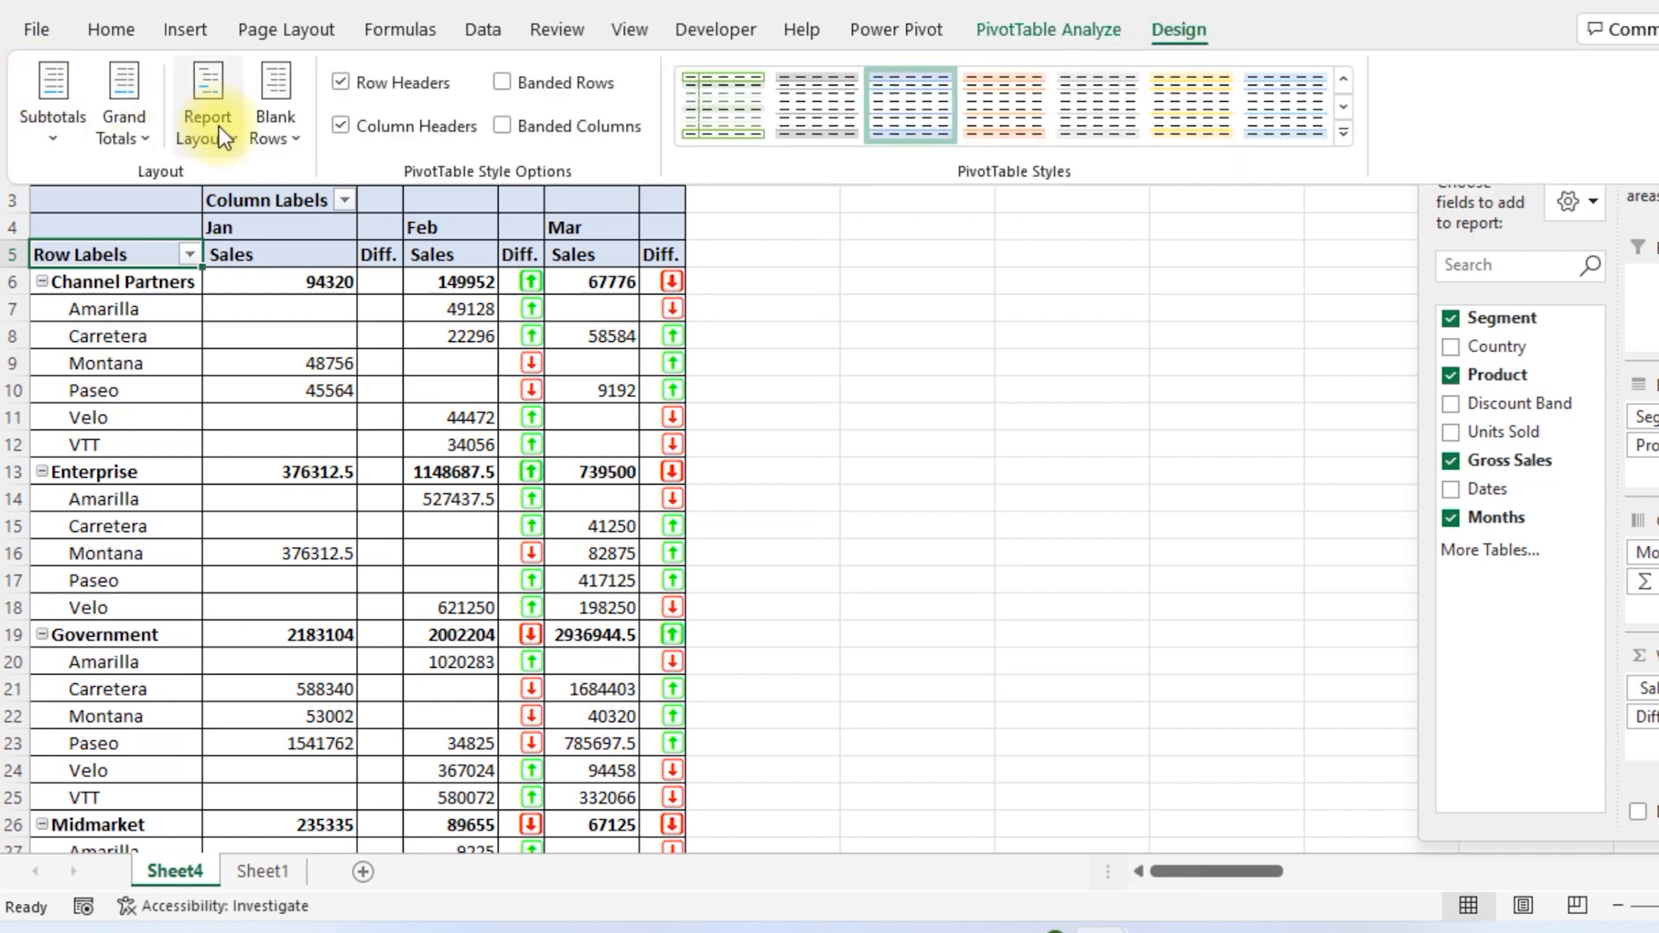
left_click(220, 126)
left_click(360, 334)
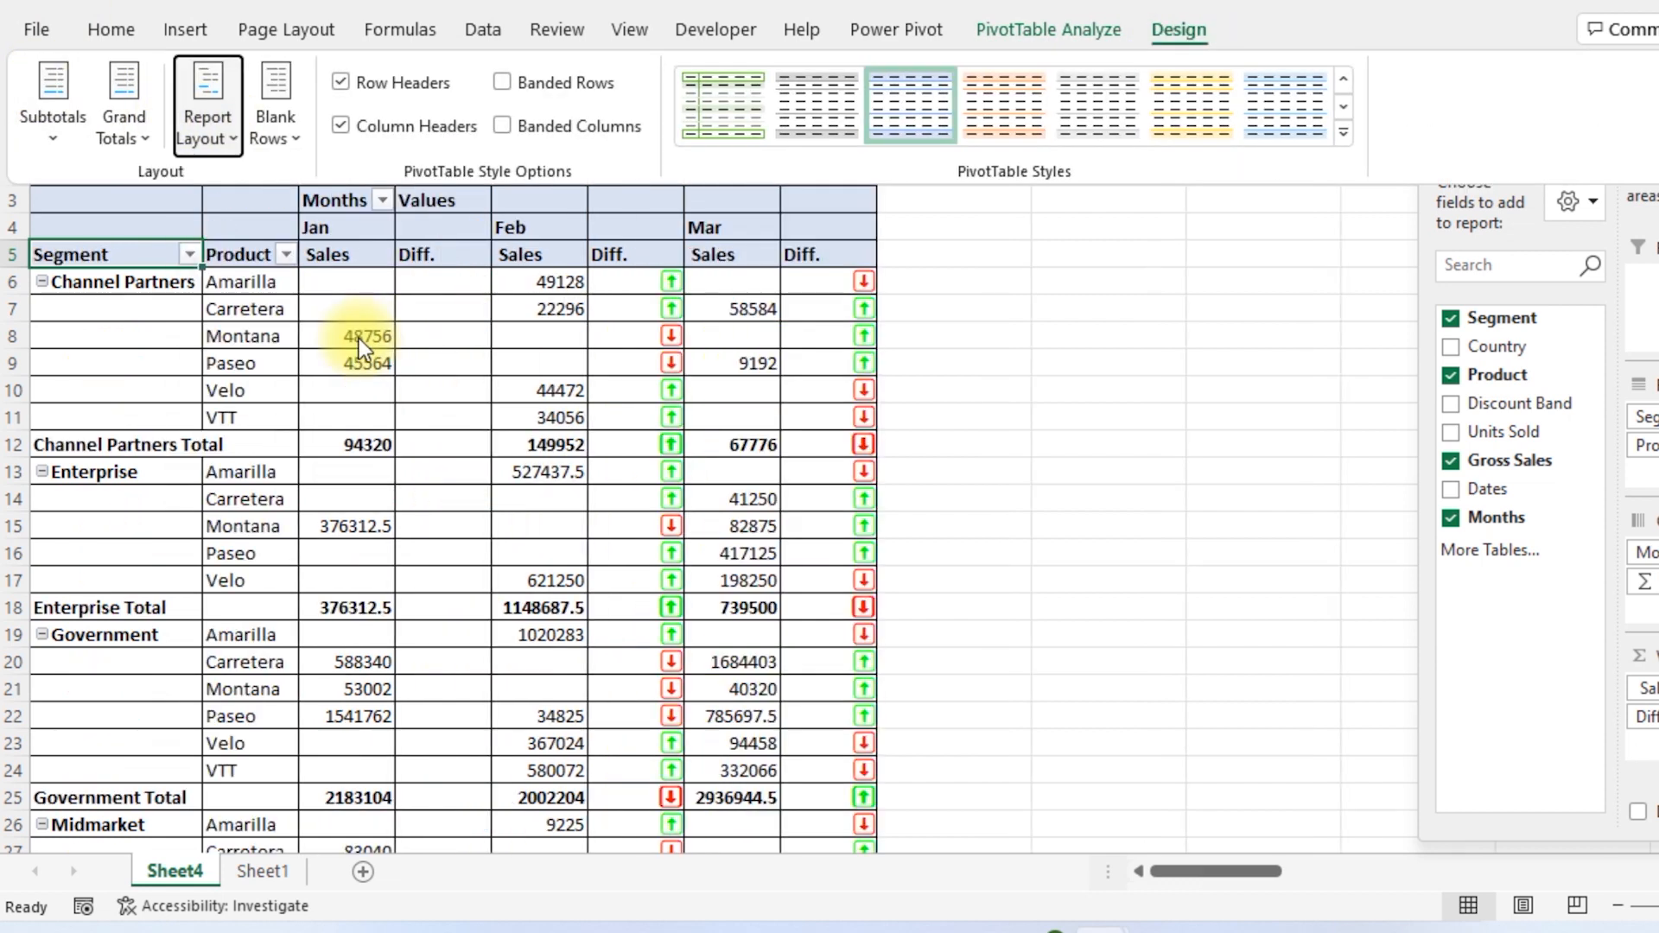
left_click(612, 223)
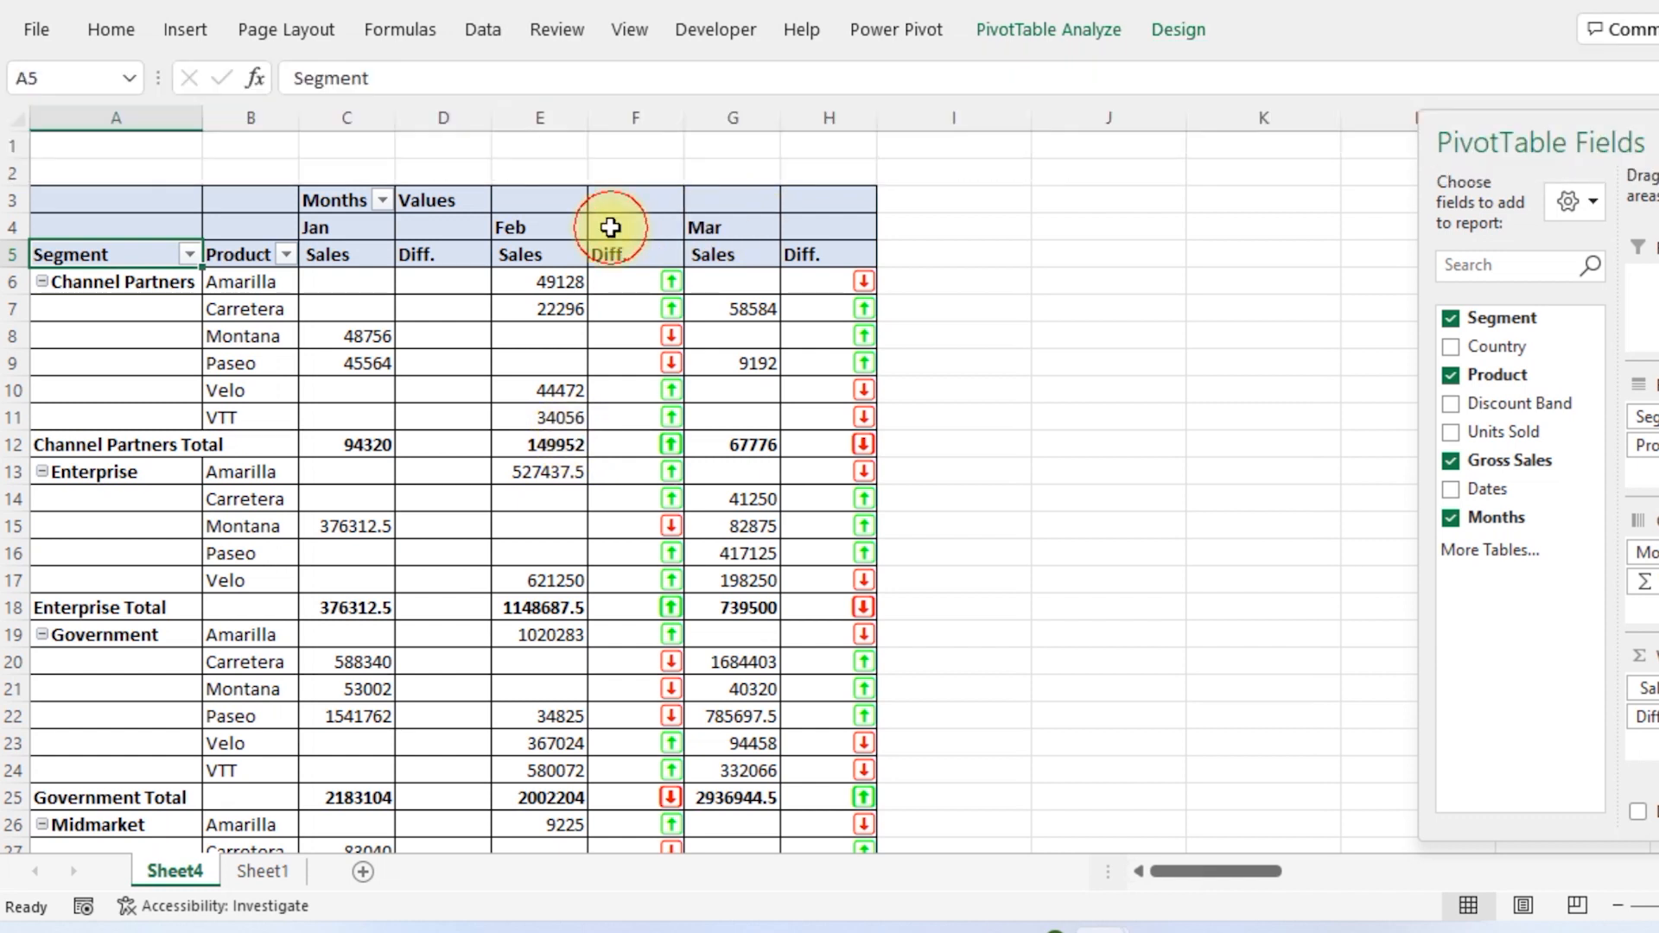
Look over the tabular PivotTable's headers and the full length of its February Sales column
key("Down")
key("Down")
key("Up")
key("Up")
key("Right")
key("Right")
key("Right")
key("Right")
key("Right")
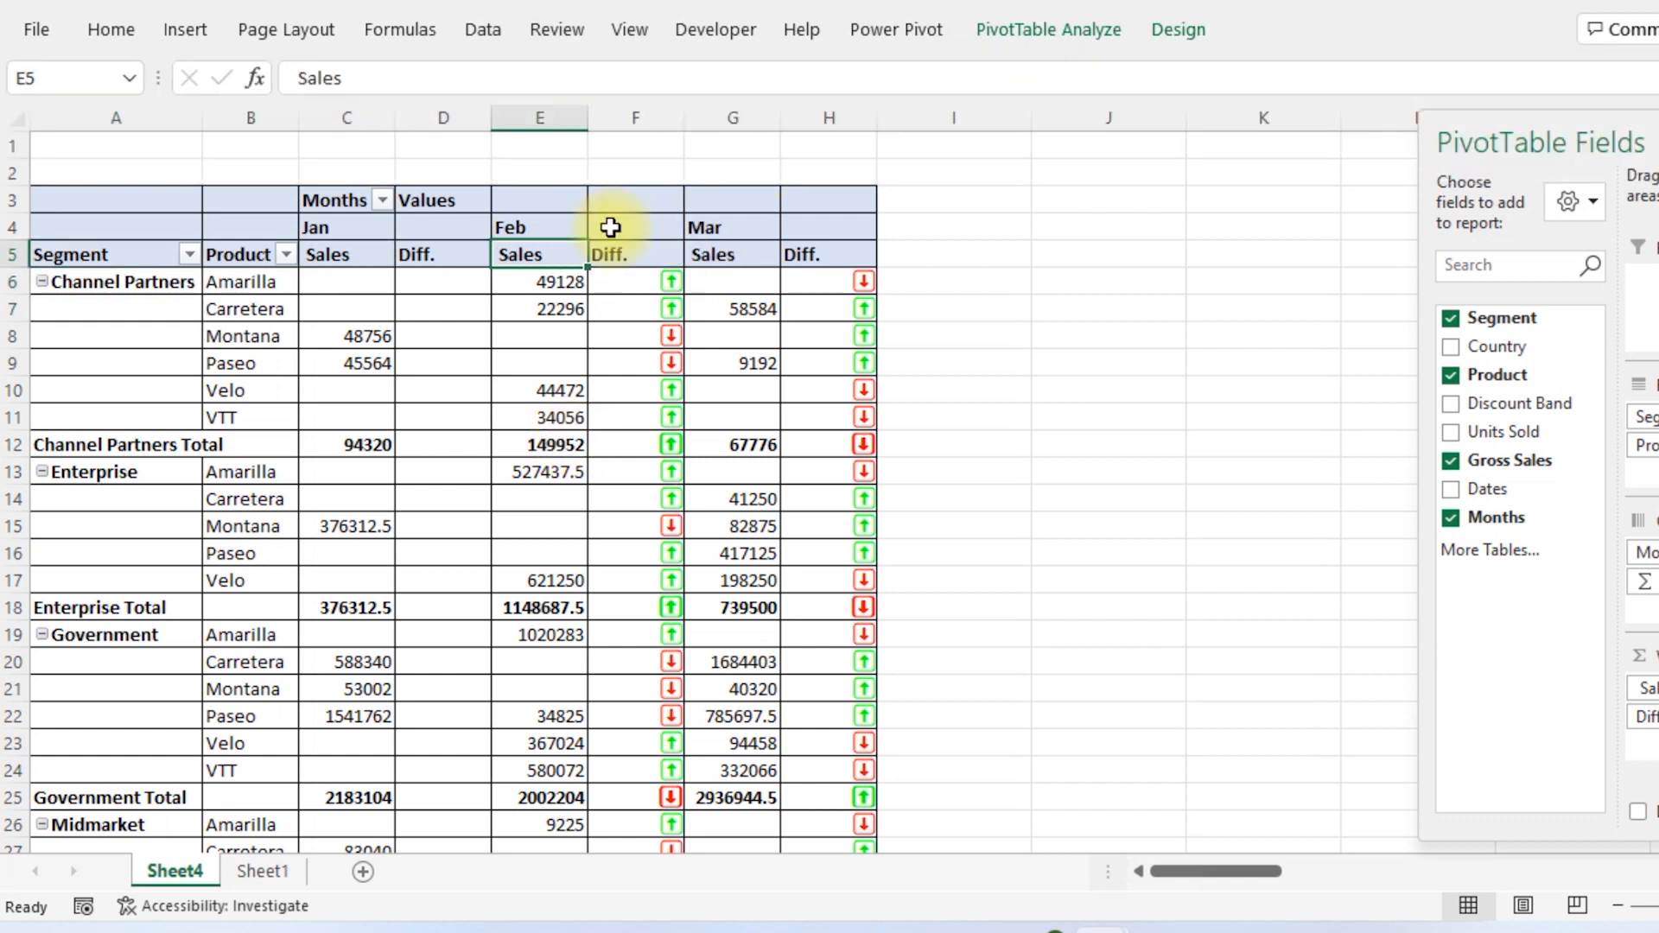
key("ctrl+Down")
key("ctrl+Up")
key("Down")
key("Up")
key("Up")
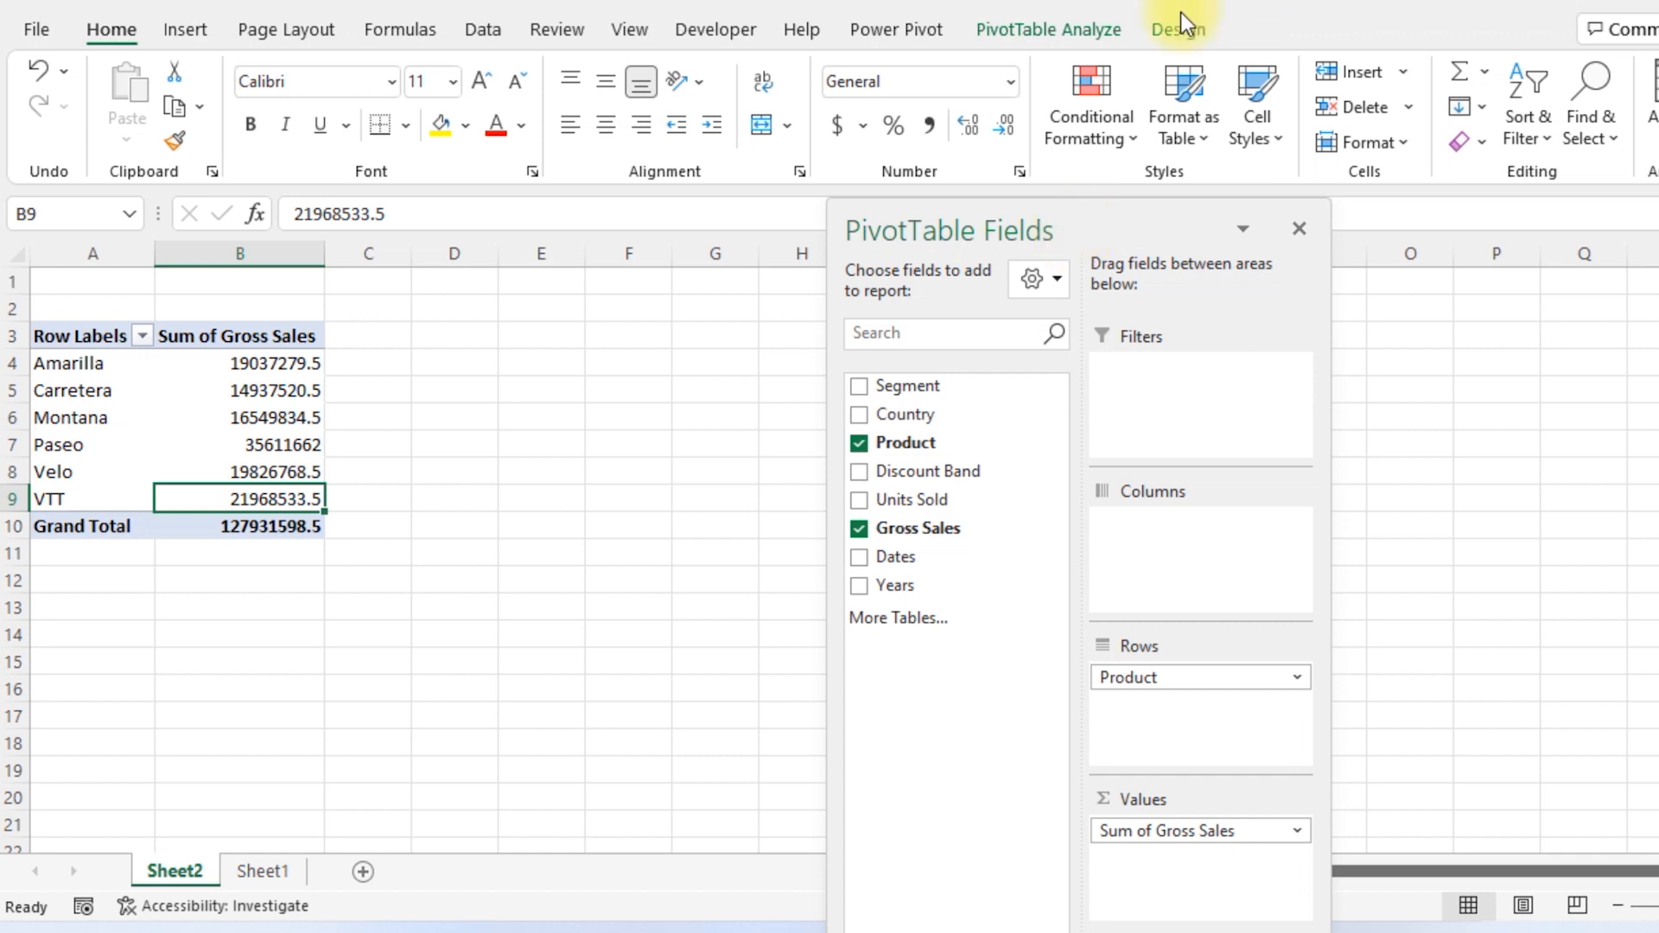
Insert a Dates timeline for the product PivotTable on Sheet2 and place it beside the table
left_click(1029, 31)
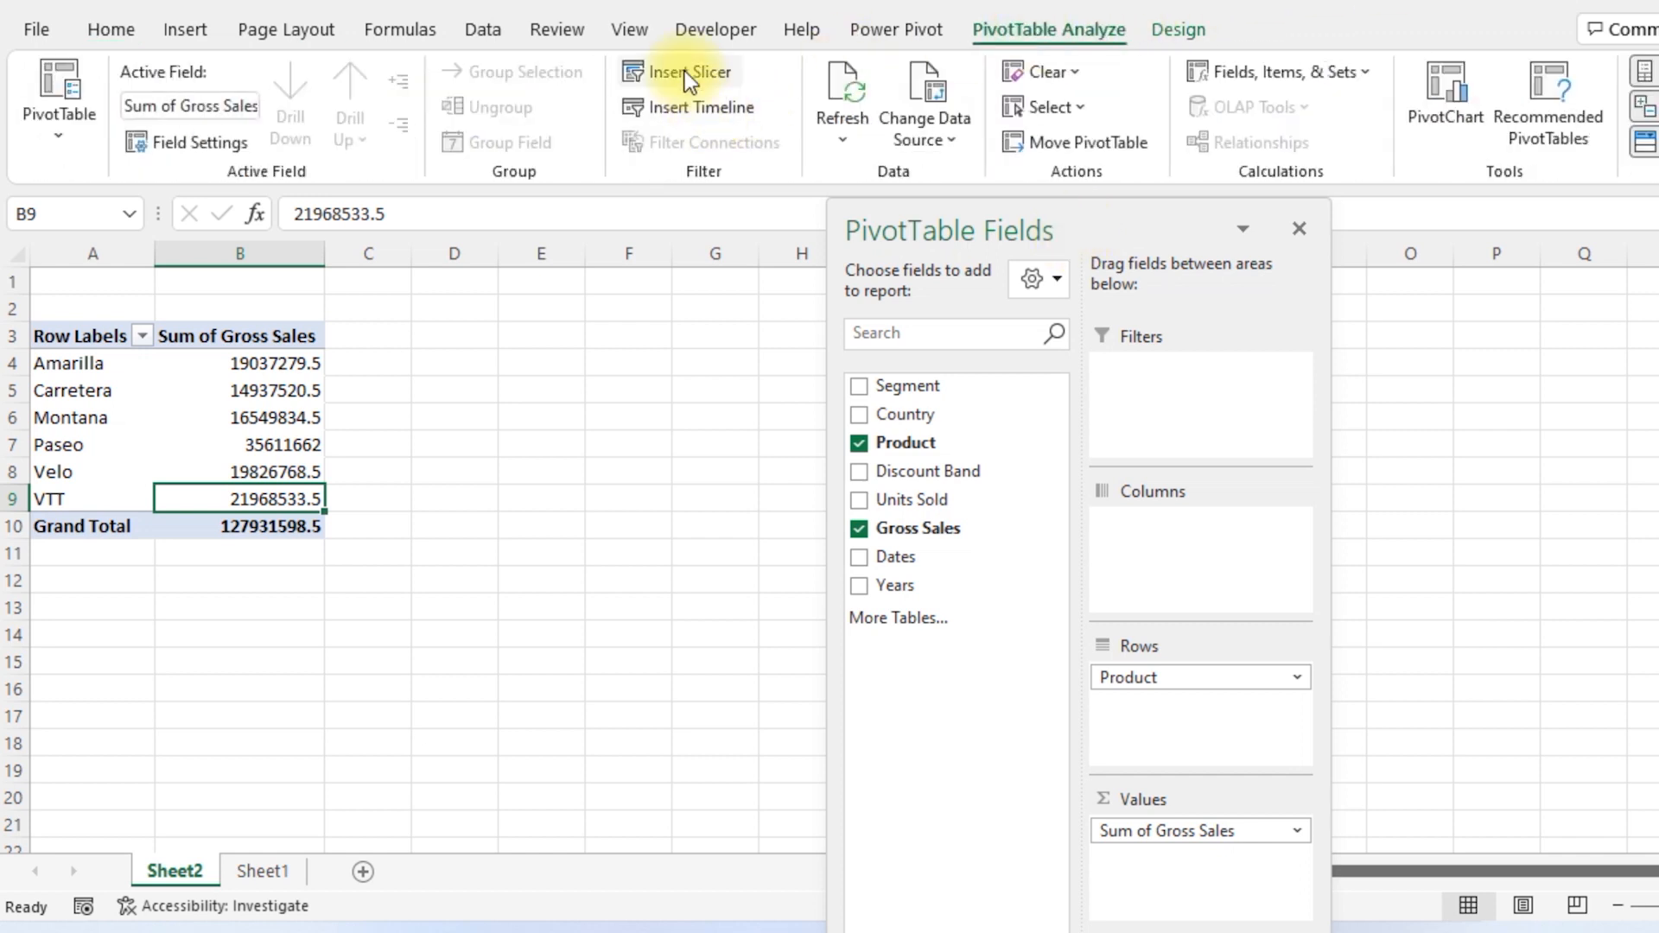
left_click(687, 116)
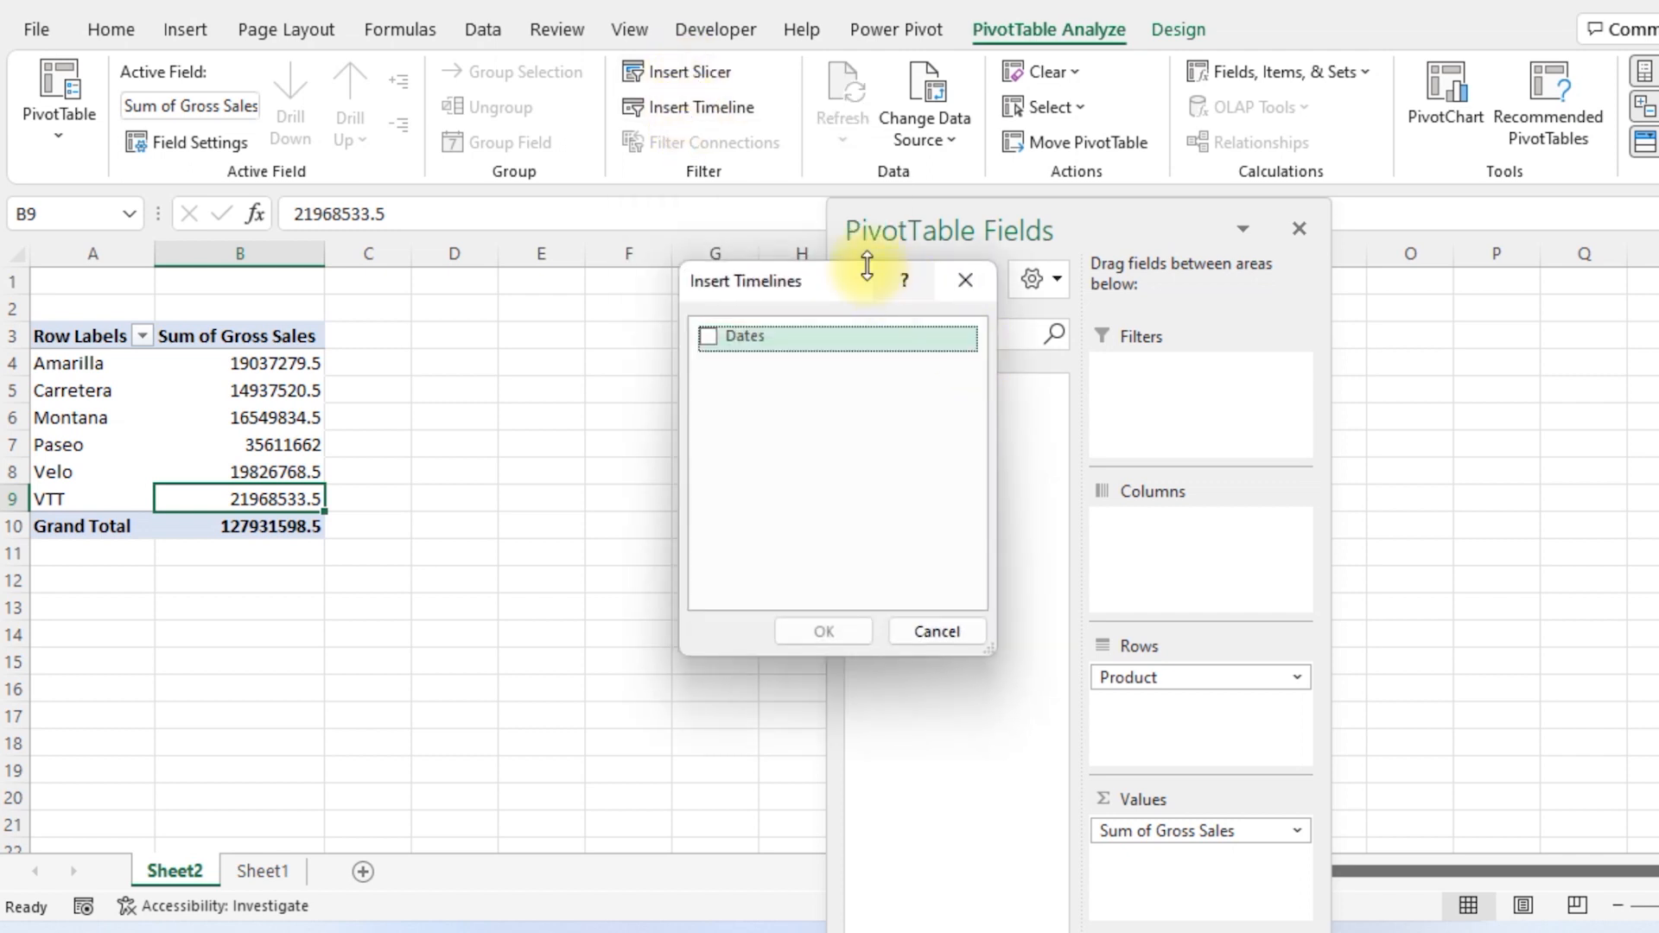
left_click_drag(830, 280, 590, 288)
left_click(468, 346)
left_click(598, 642)
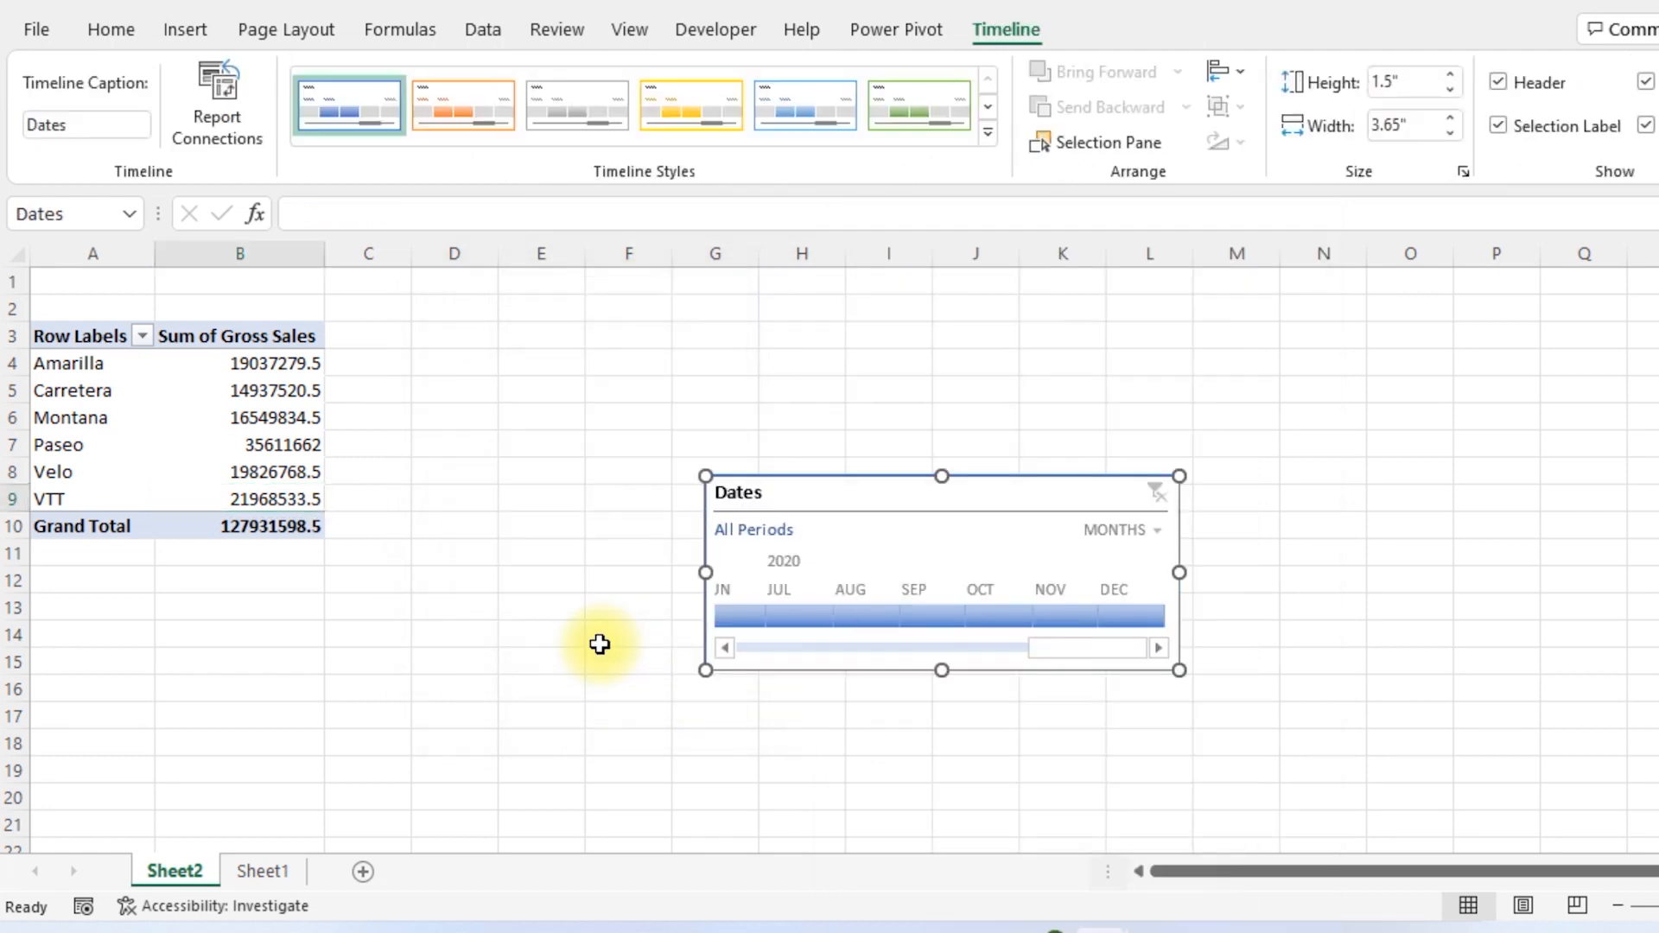
left_click_drag(823, 495, 505, 406)
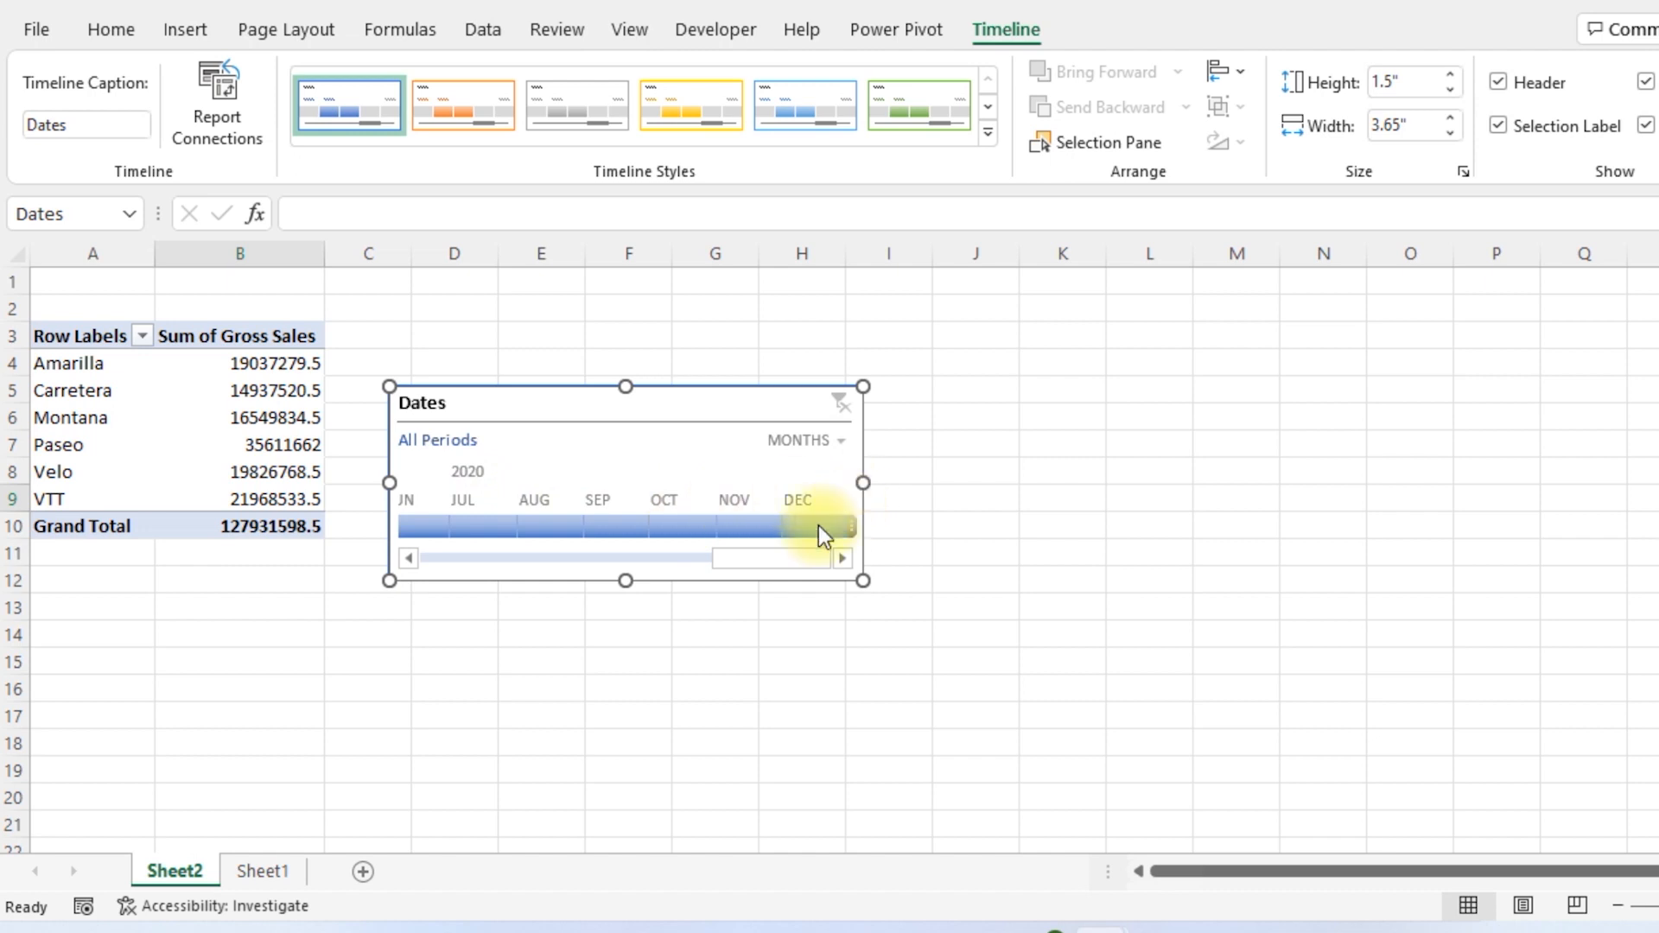
Widen the Dates timeline to about 8.22 inches and move it up to the first rows of the sheet
mouse_move(776, 553)
left_mouse_down()
mouse_move(448, 575)
mouse_move(766, 566)
left_mouse_up()
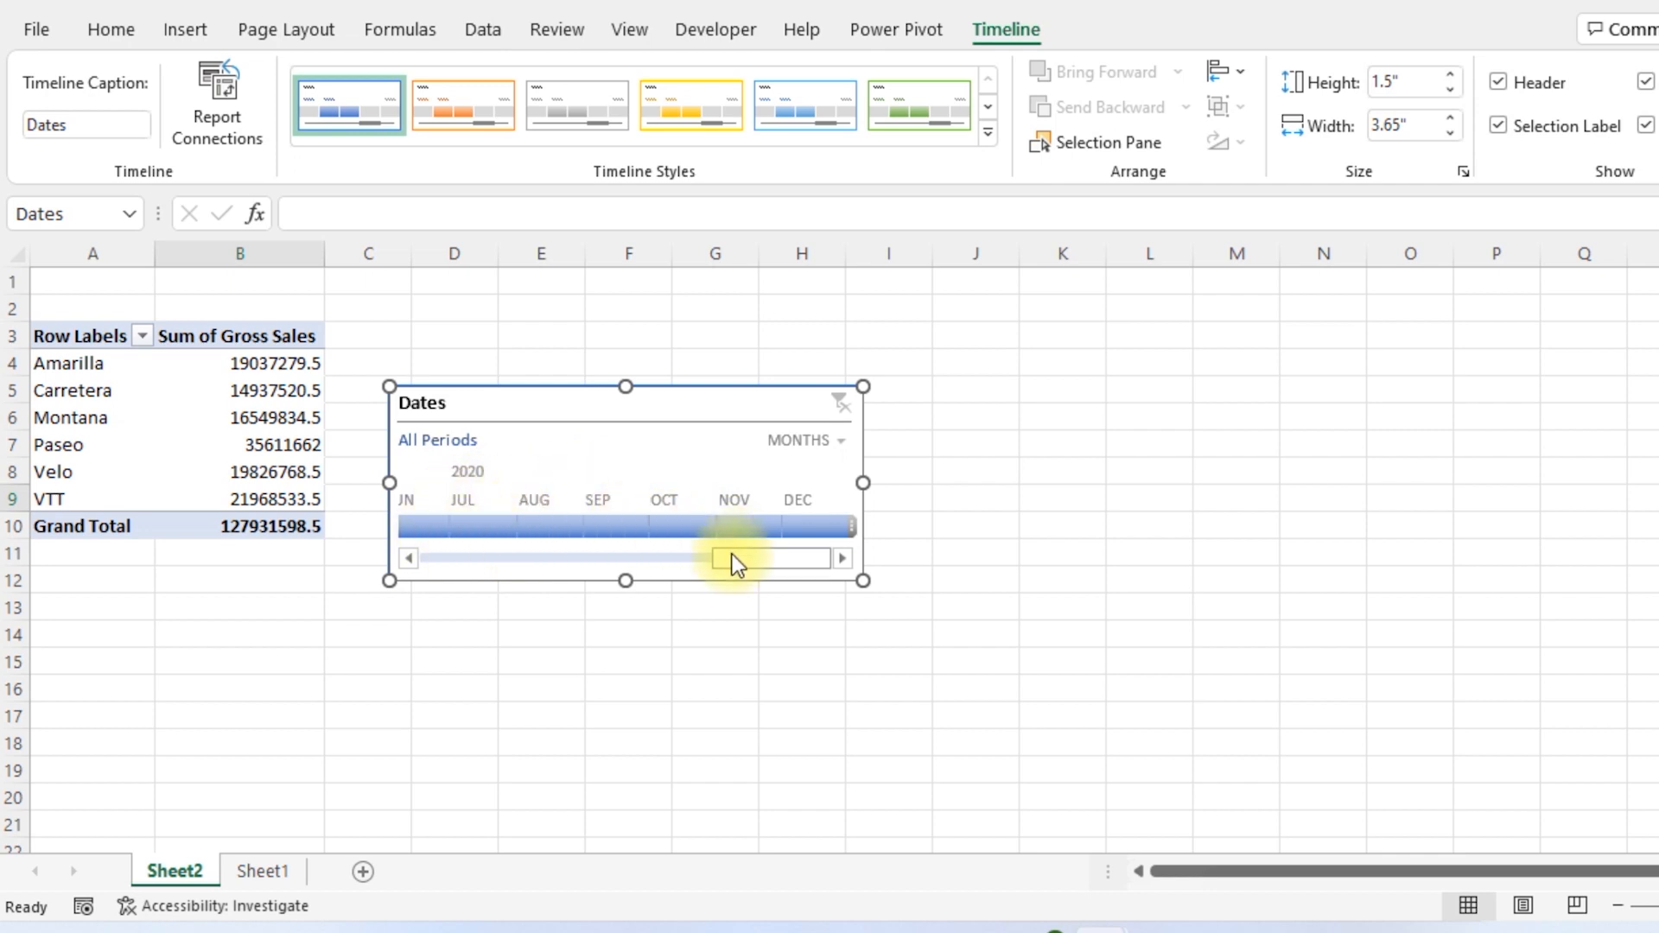
left_click_drag(733, 553, 437, 557)
left_click_drag(863, 485, 1459, 480)
left_click_drag(935, 408, 901, 287)
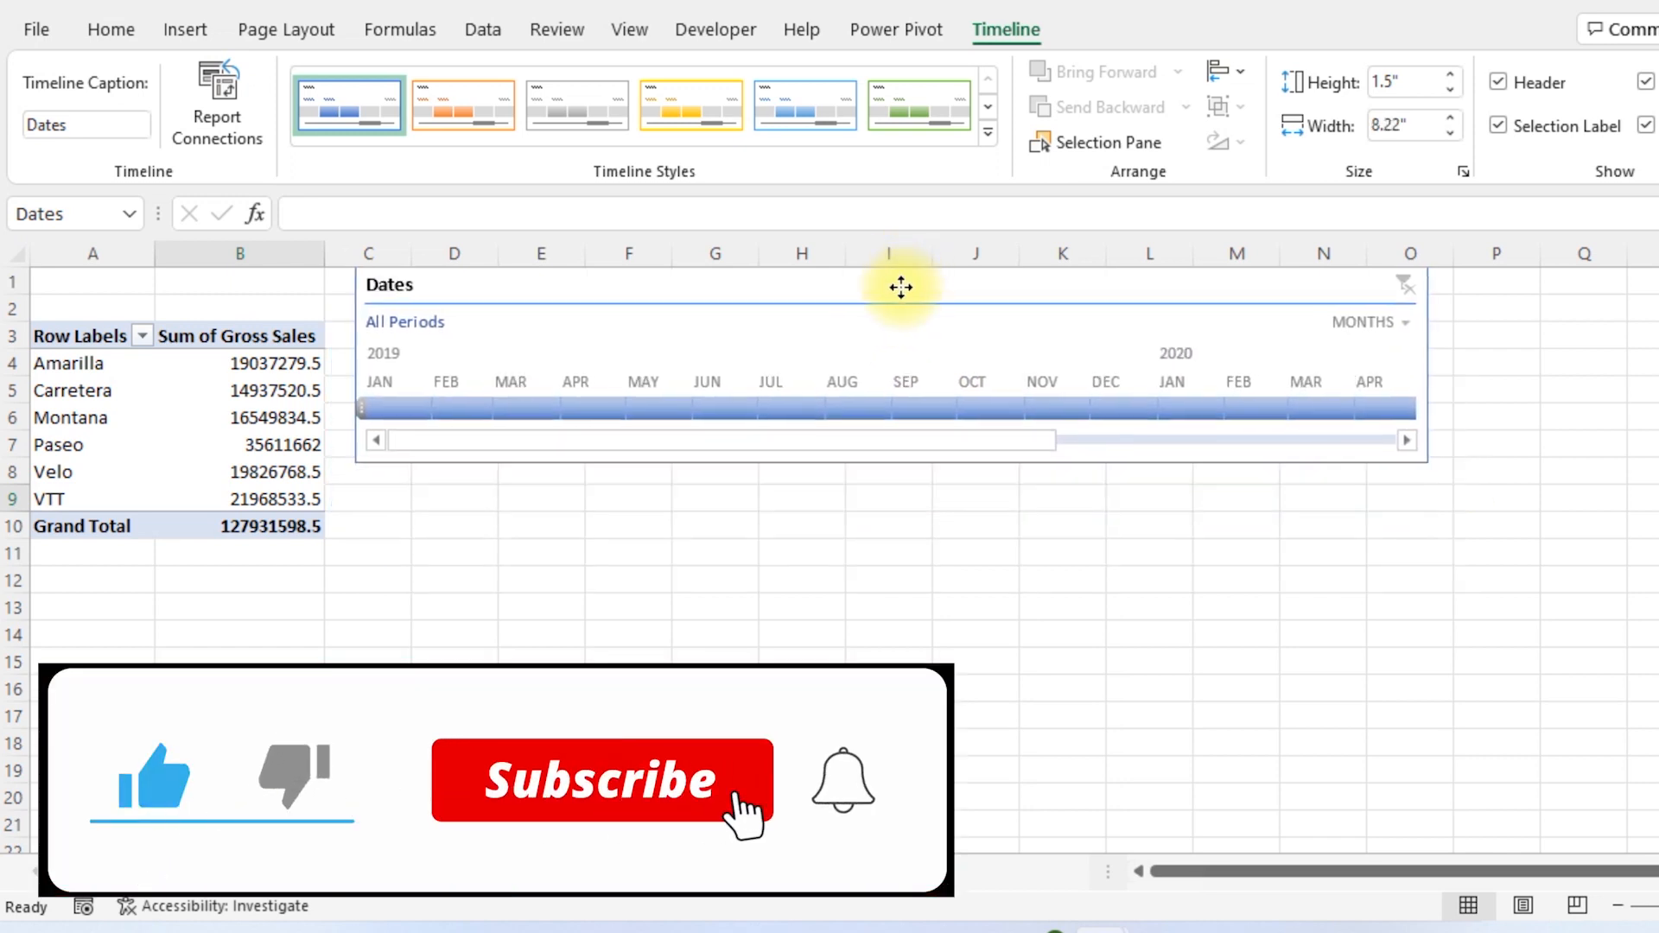
Filter the PivotTable by single months from Jan to Apr 2019 and lower the Dates timeline to row 3
left_click(384, 406)
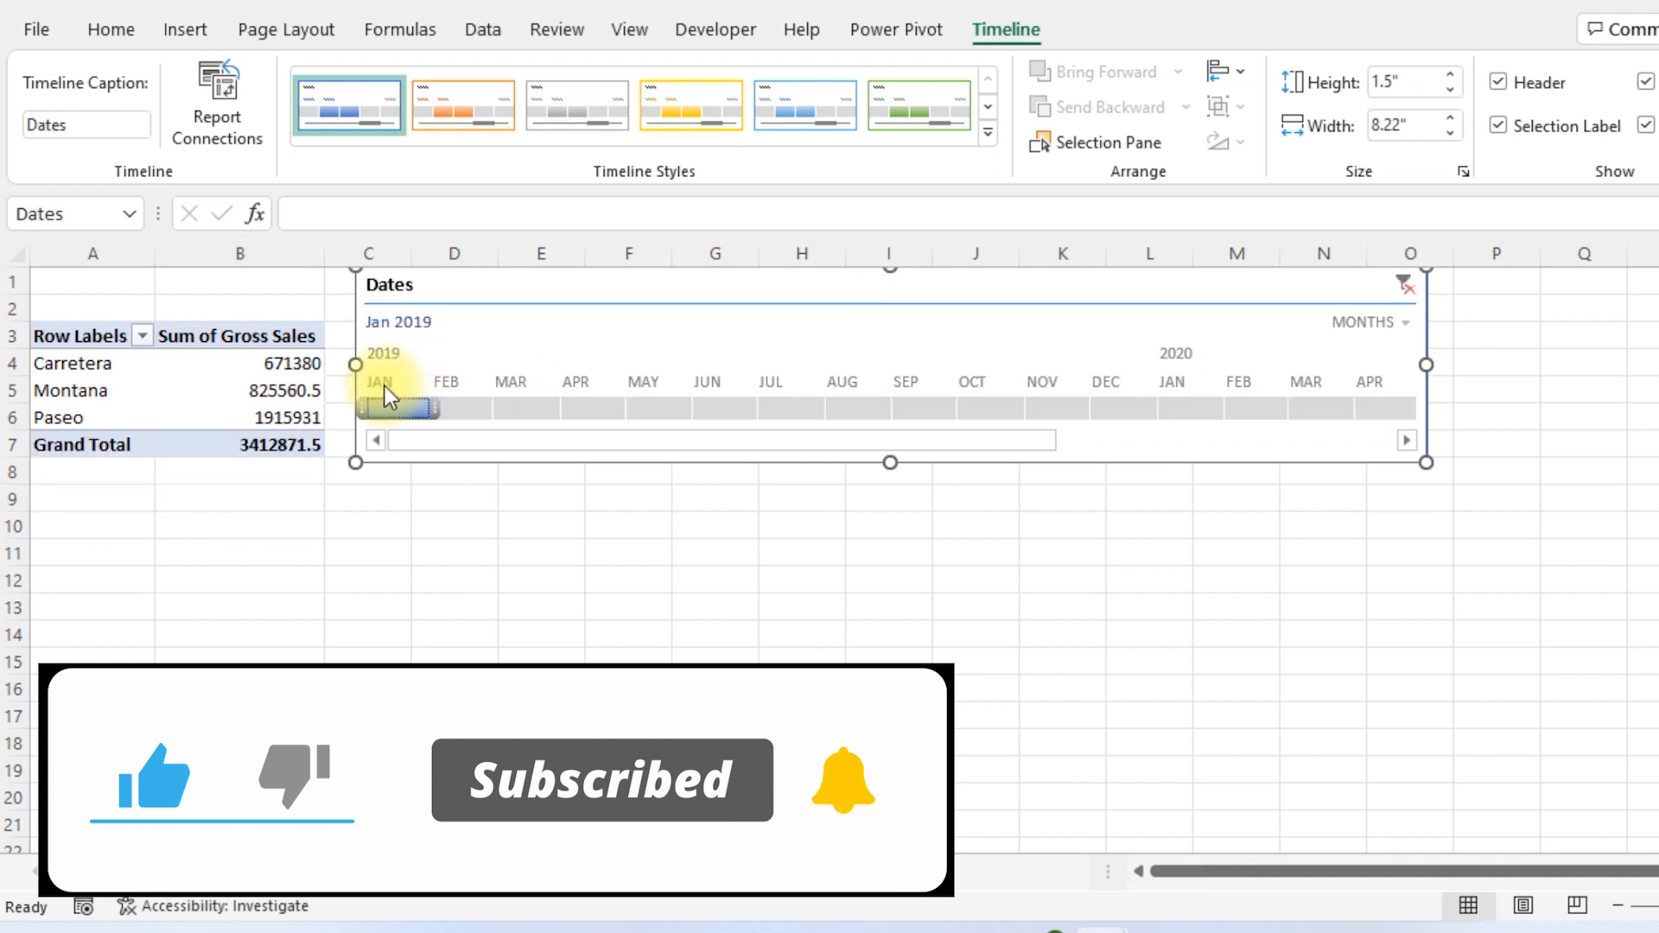
left_click(457, 412)
left_click(542, 407)
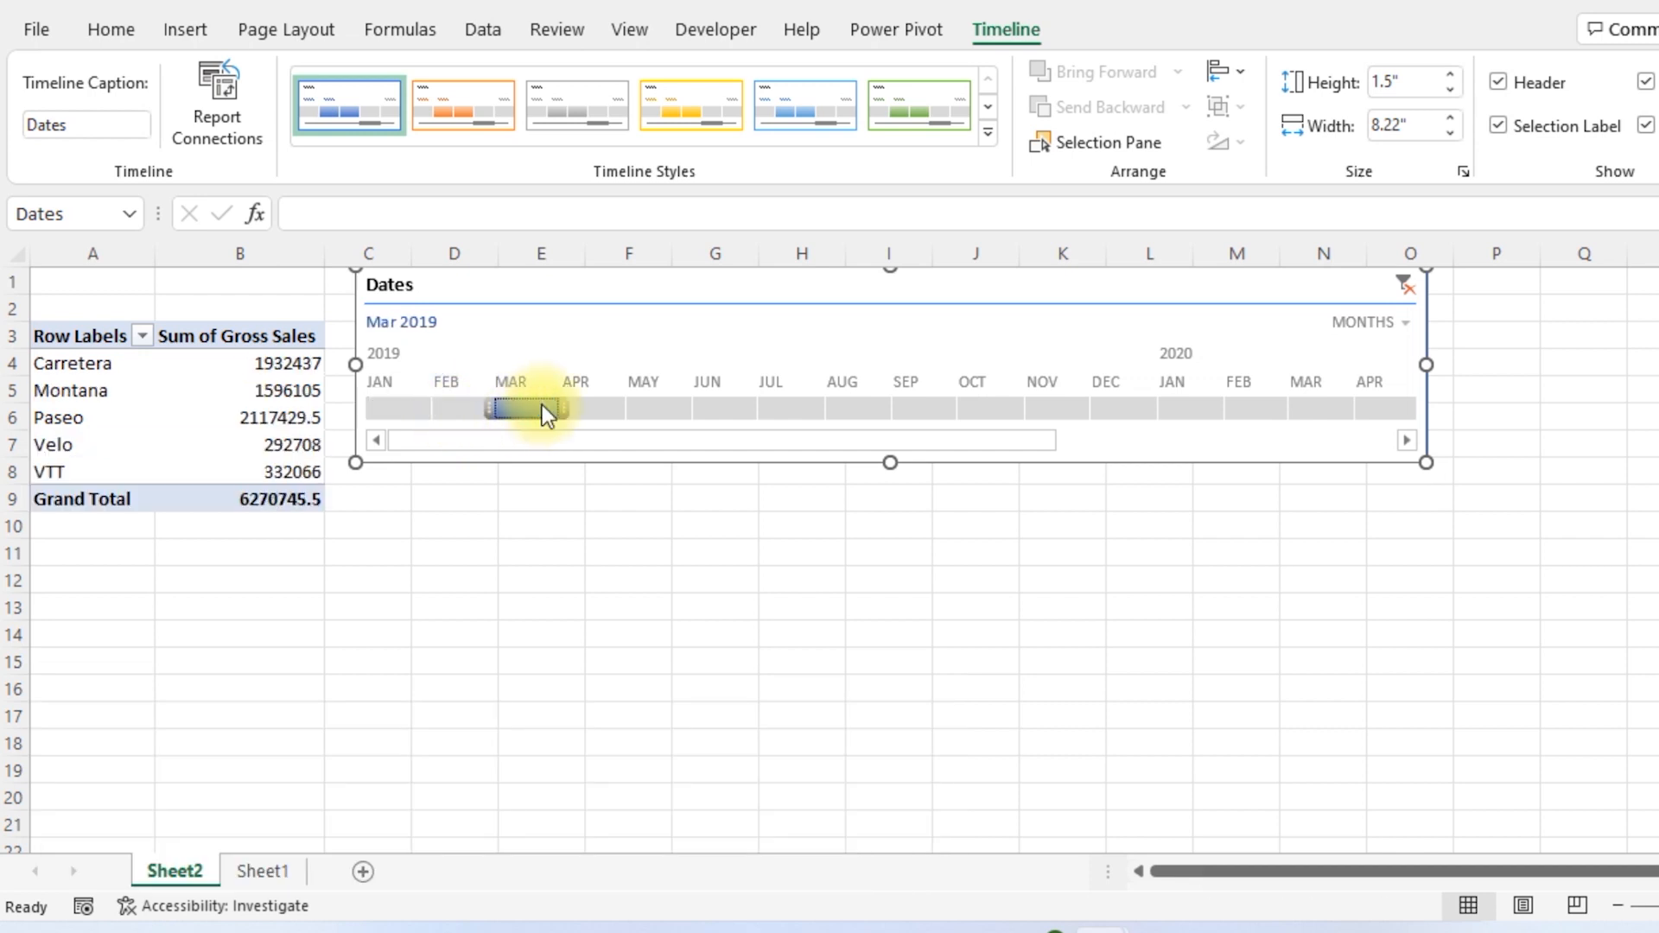
left_click(594, 407)
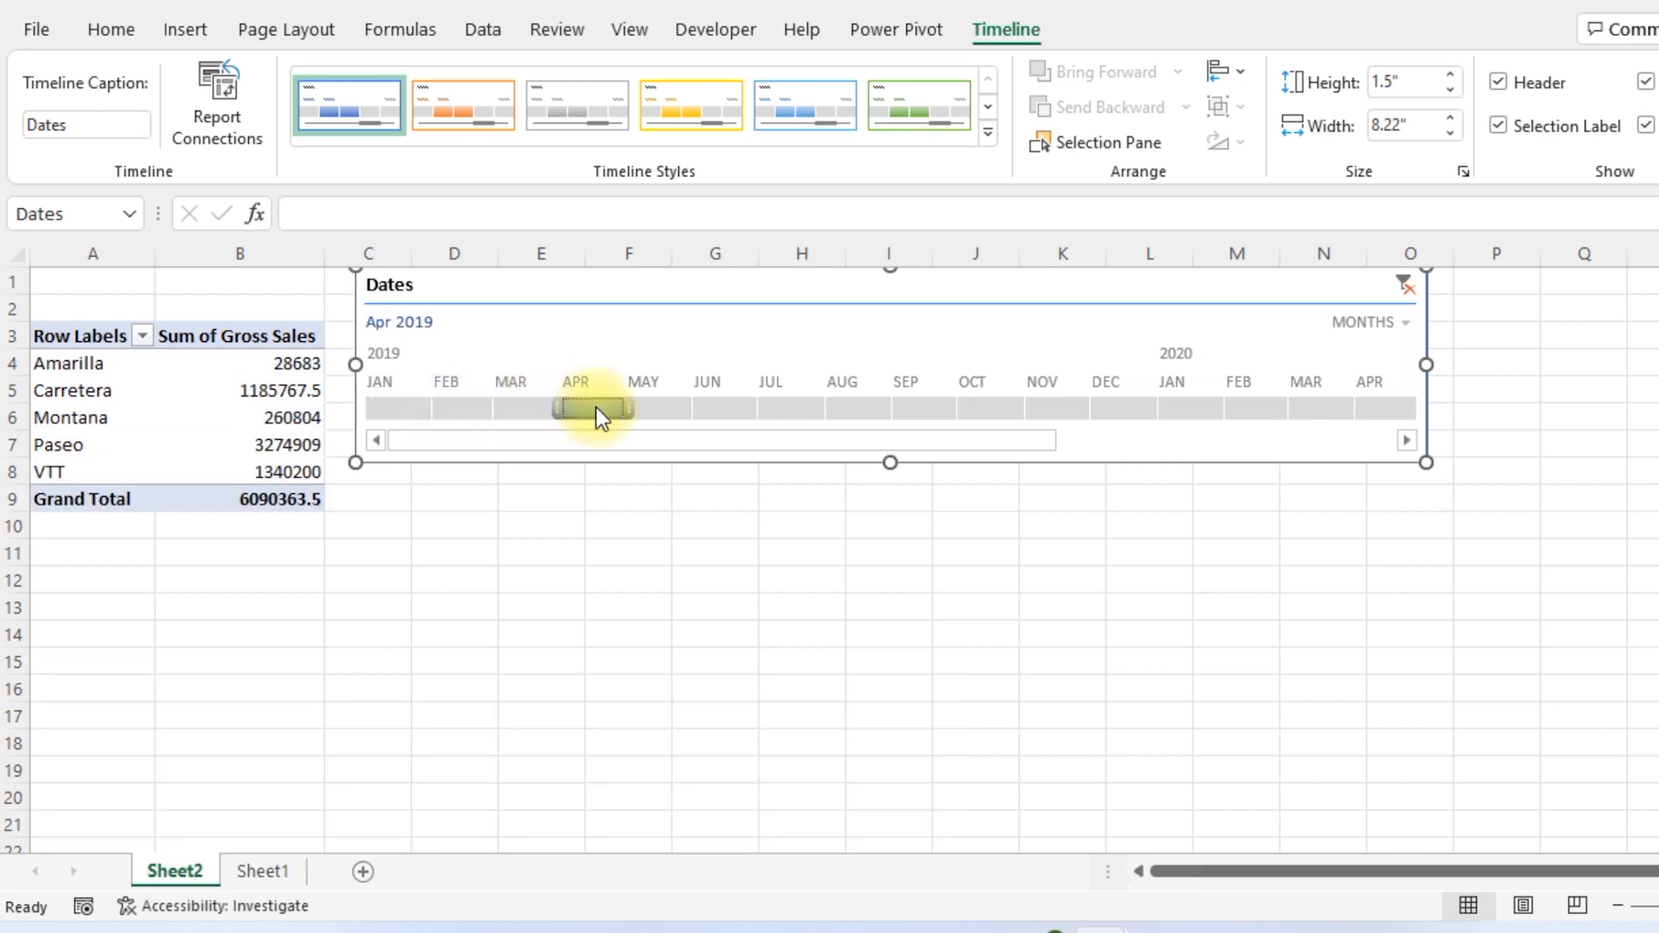
left_click_drag(652, 294, 650, 347)
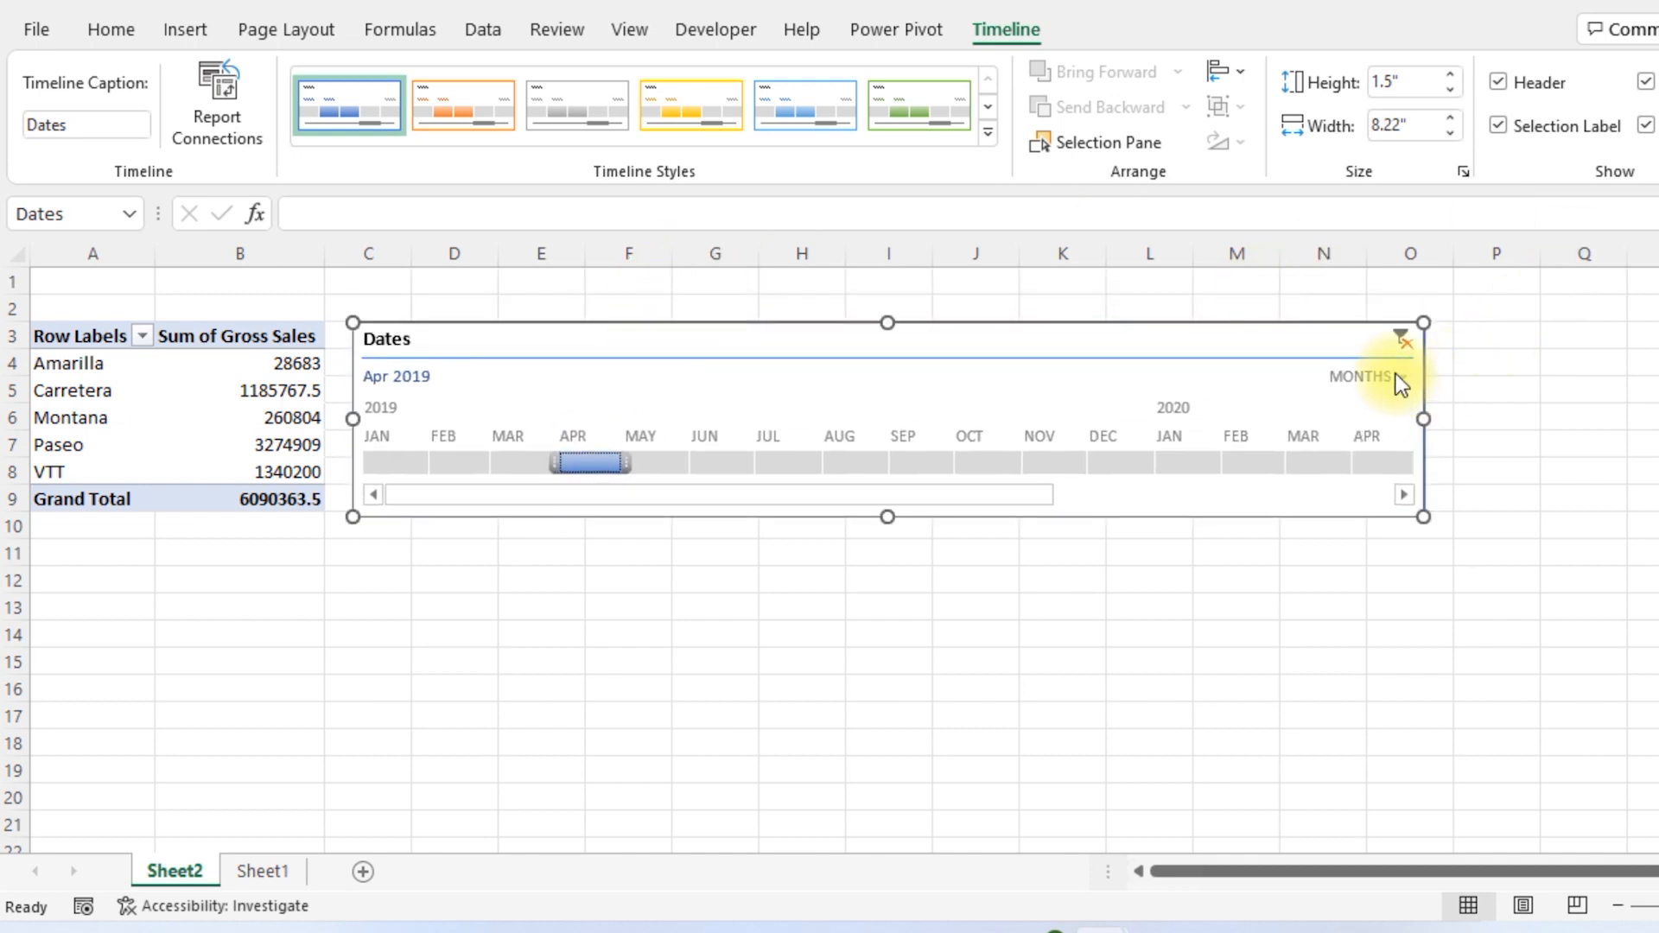
Show the Dates timeline in quarters and narrow it to about 3.08 inches
left_click(1400, 378)
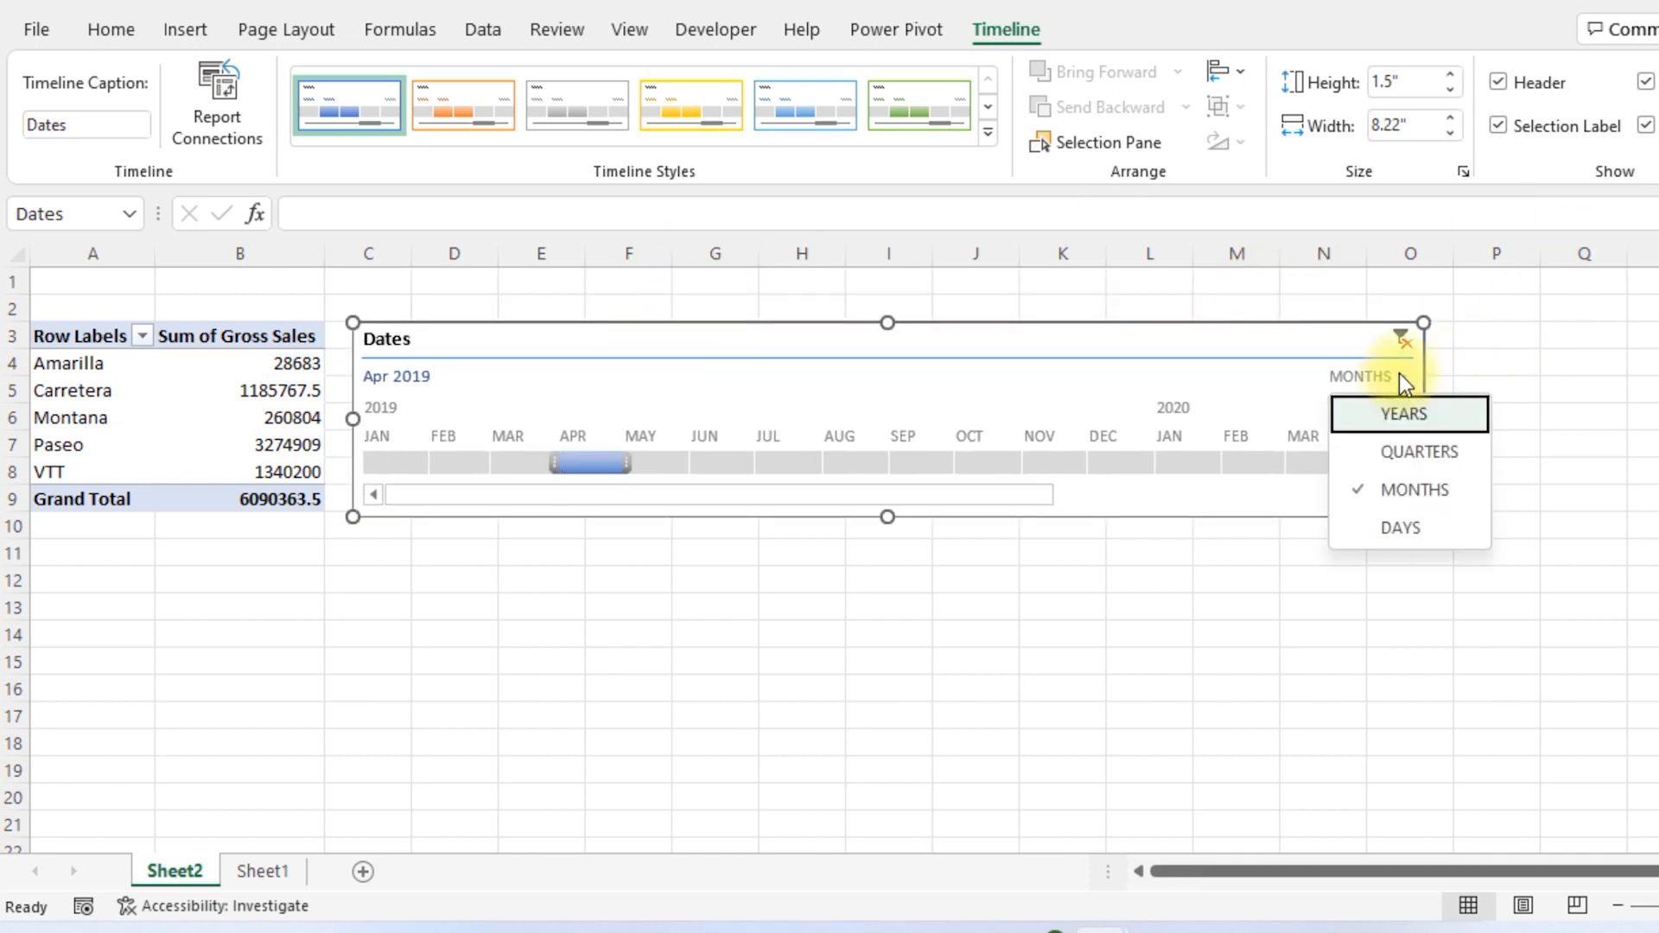
left_click(1404, 453)
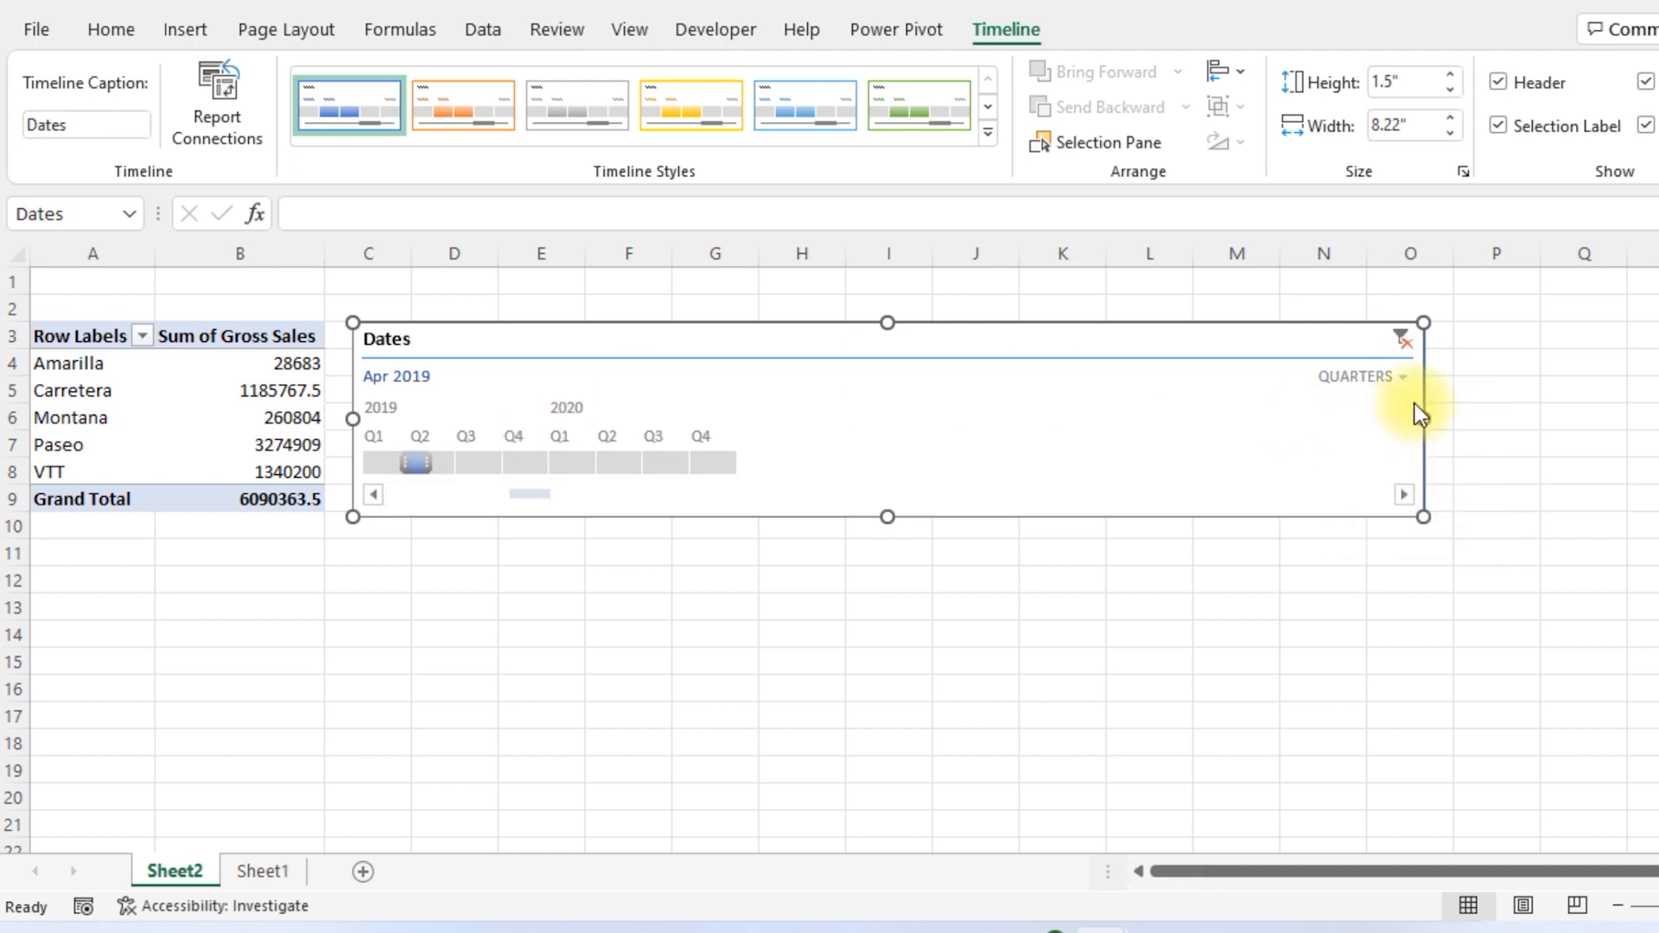
left_click_drag(1423, 416, 756, 474)
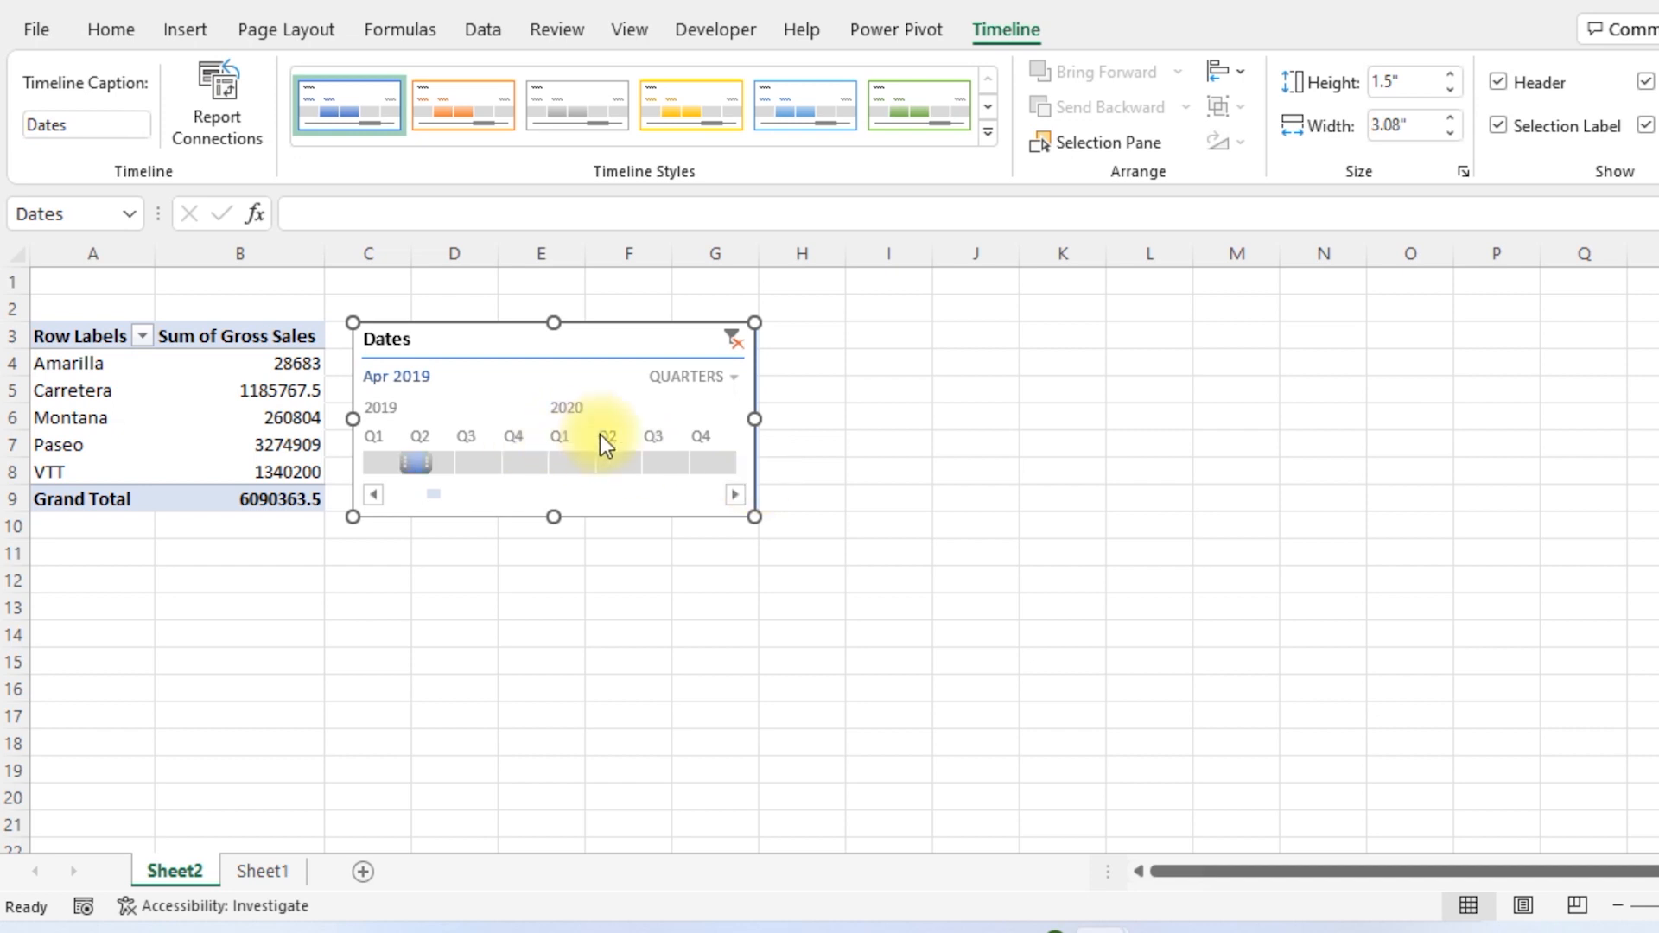
Filter the PivotTable by each single quarter of 2019, and extend the timeline selection to Q4 2019 - Q3 2020
left_click(382, 471)
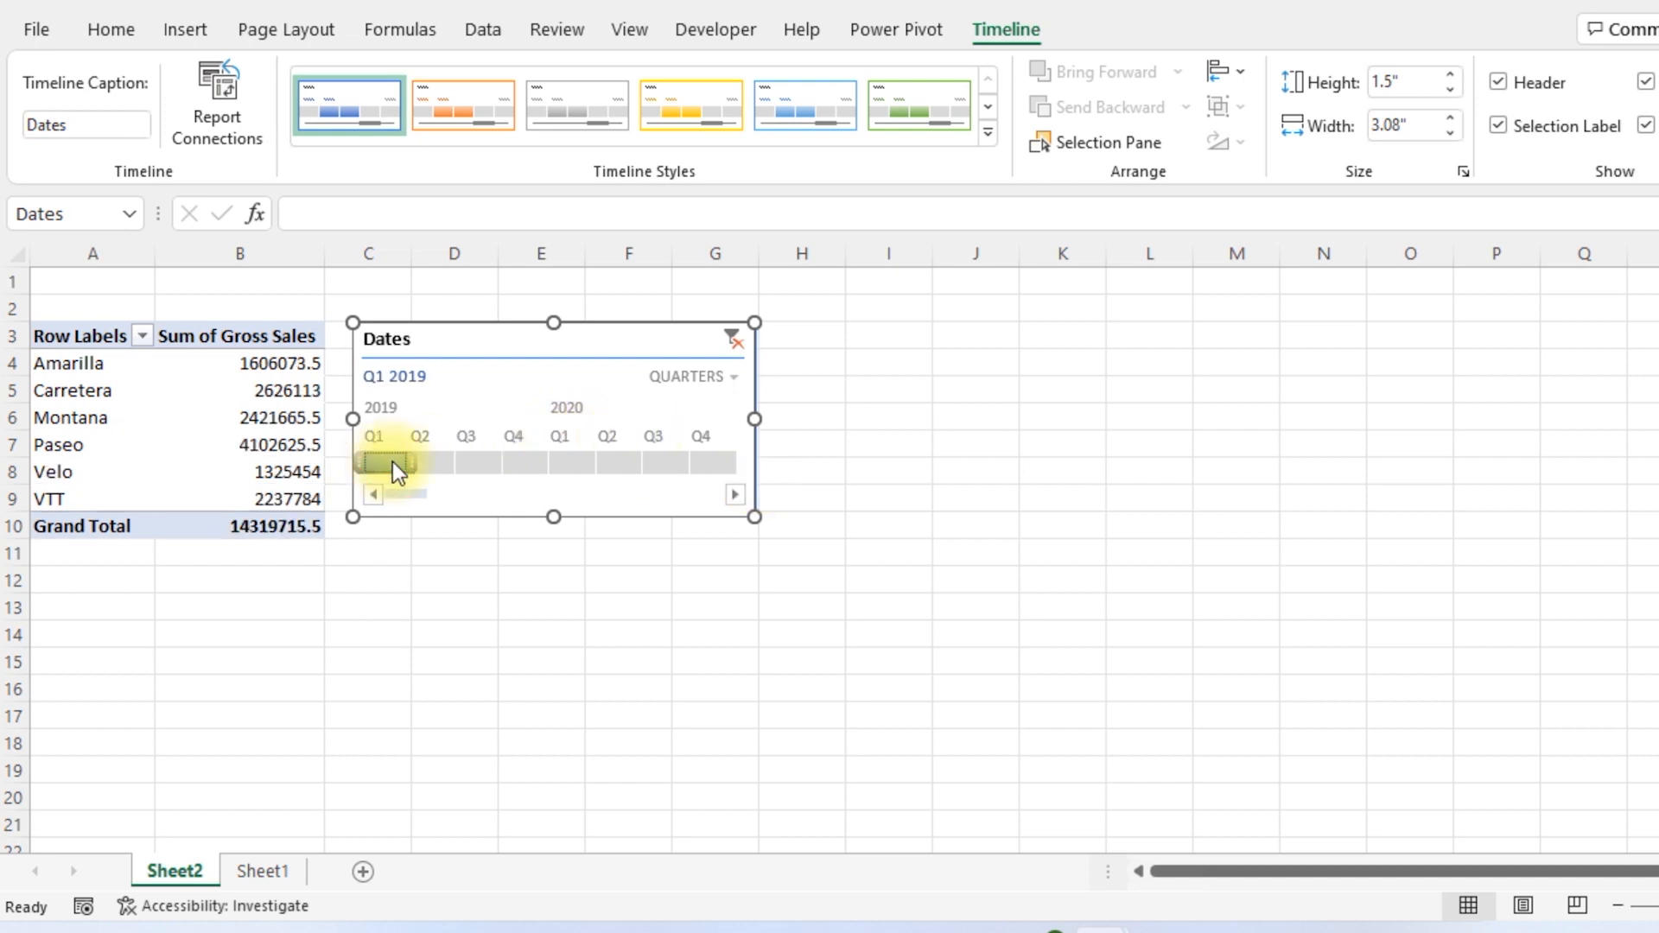
left_click(438, 464)
left_click_drag(446, 463, 487, 463)
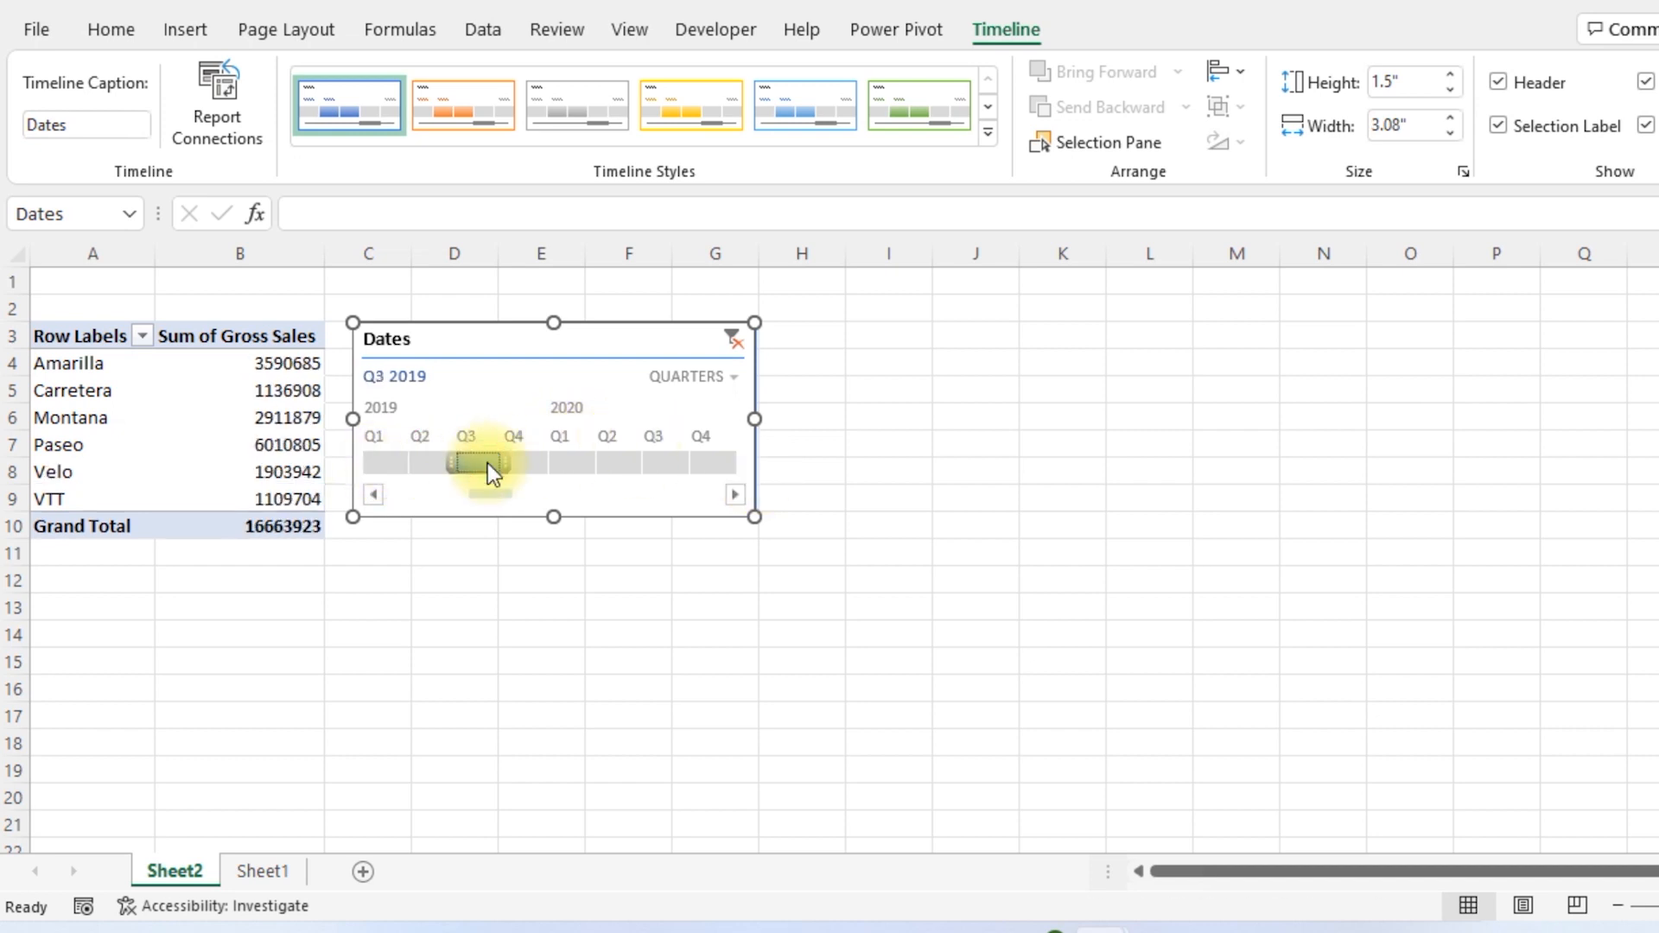
left_click(523, 465)
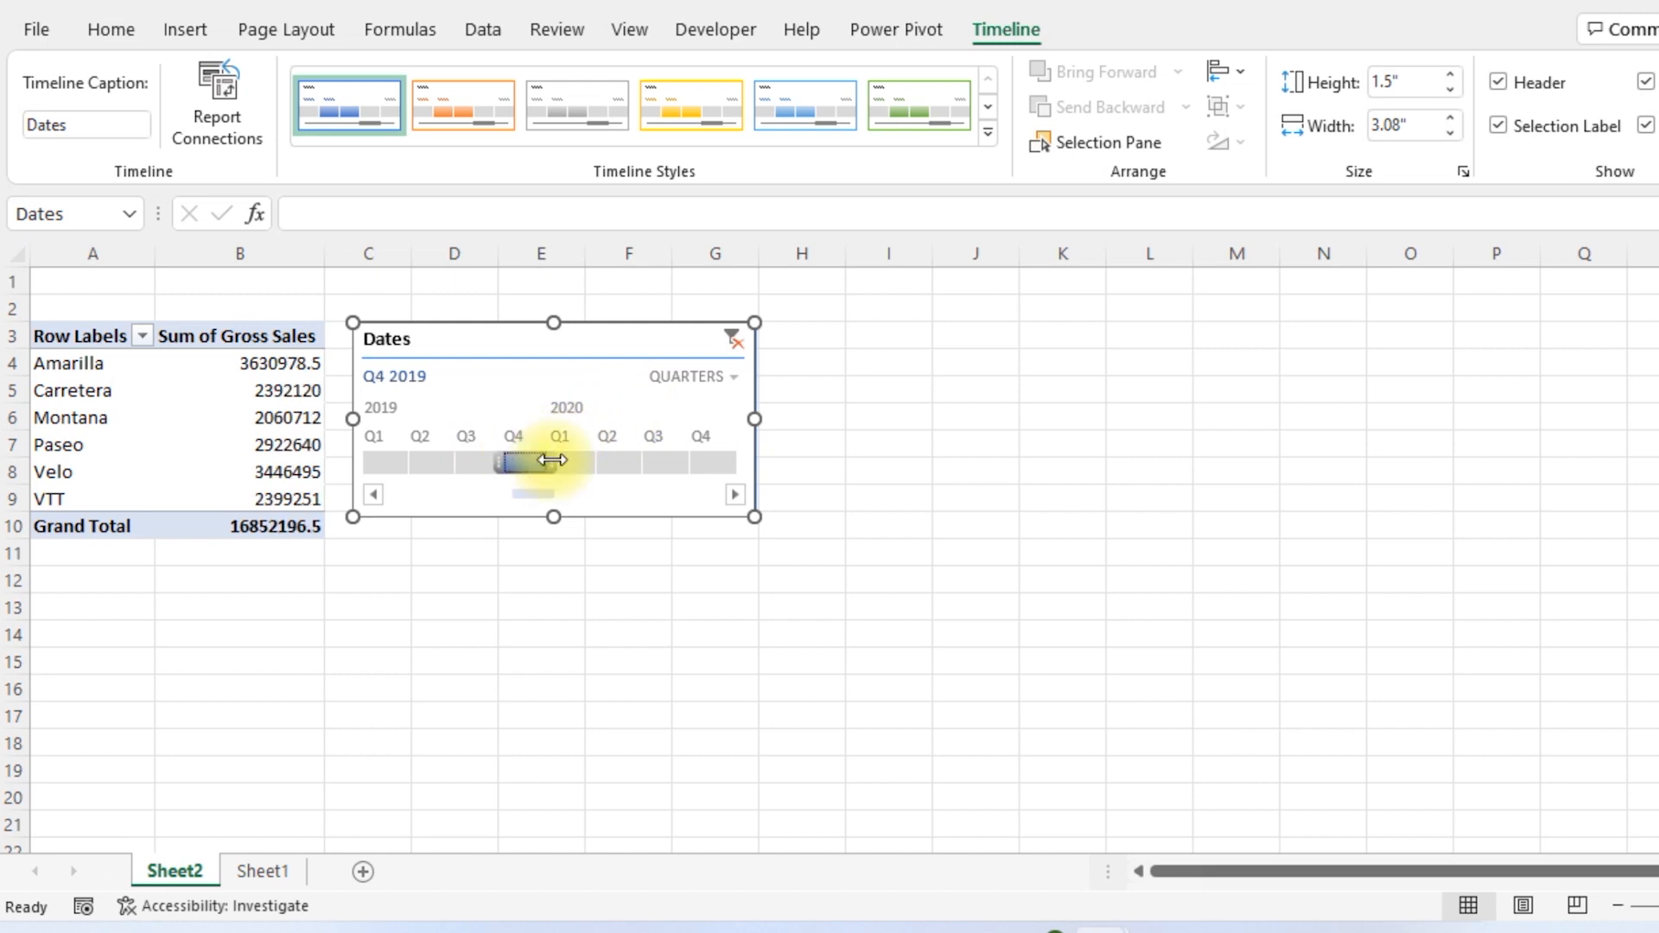
left_click_drag(546, 464, 689, 476)
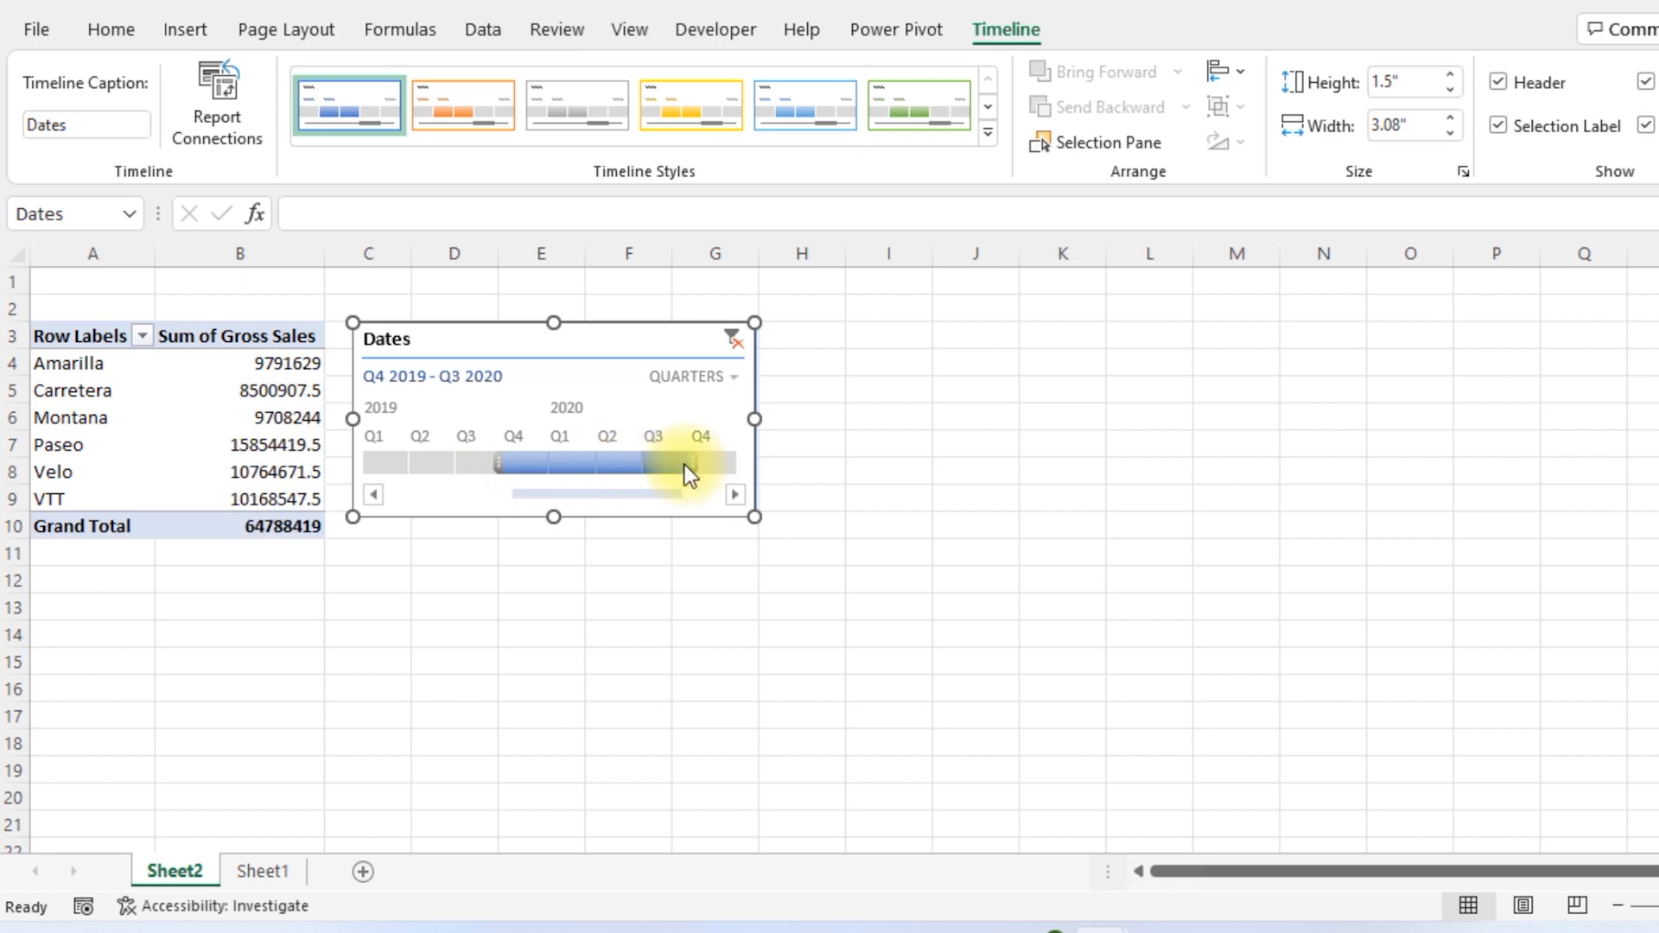
Show the Dates timeline in years at a width of about 1.54 inches, and filter the PivotTable by 2019 and finally 2020
left_click(733, 375)
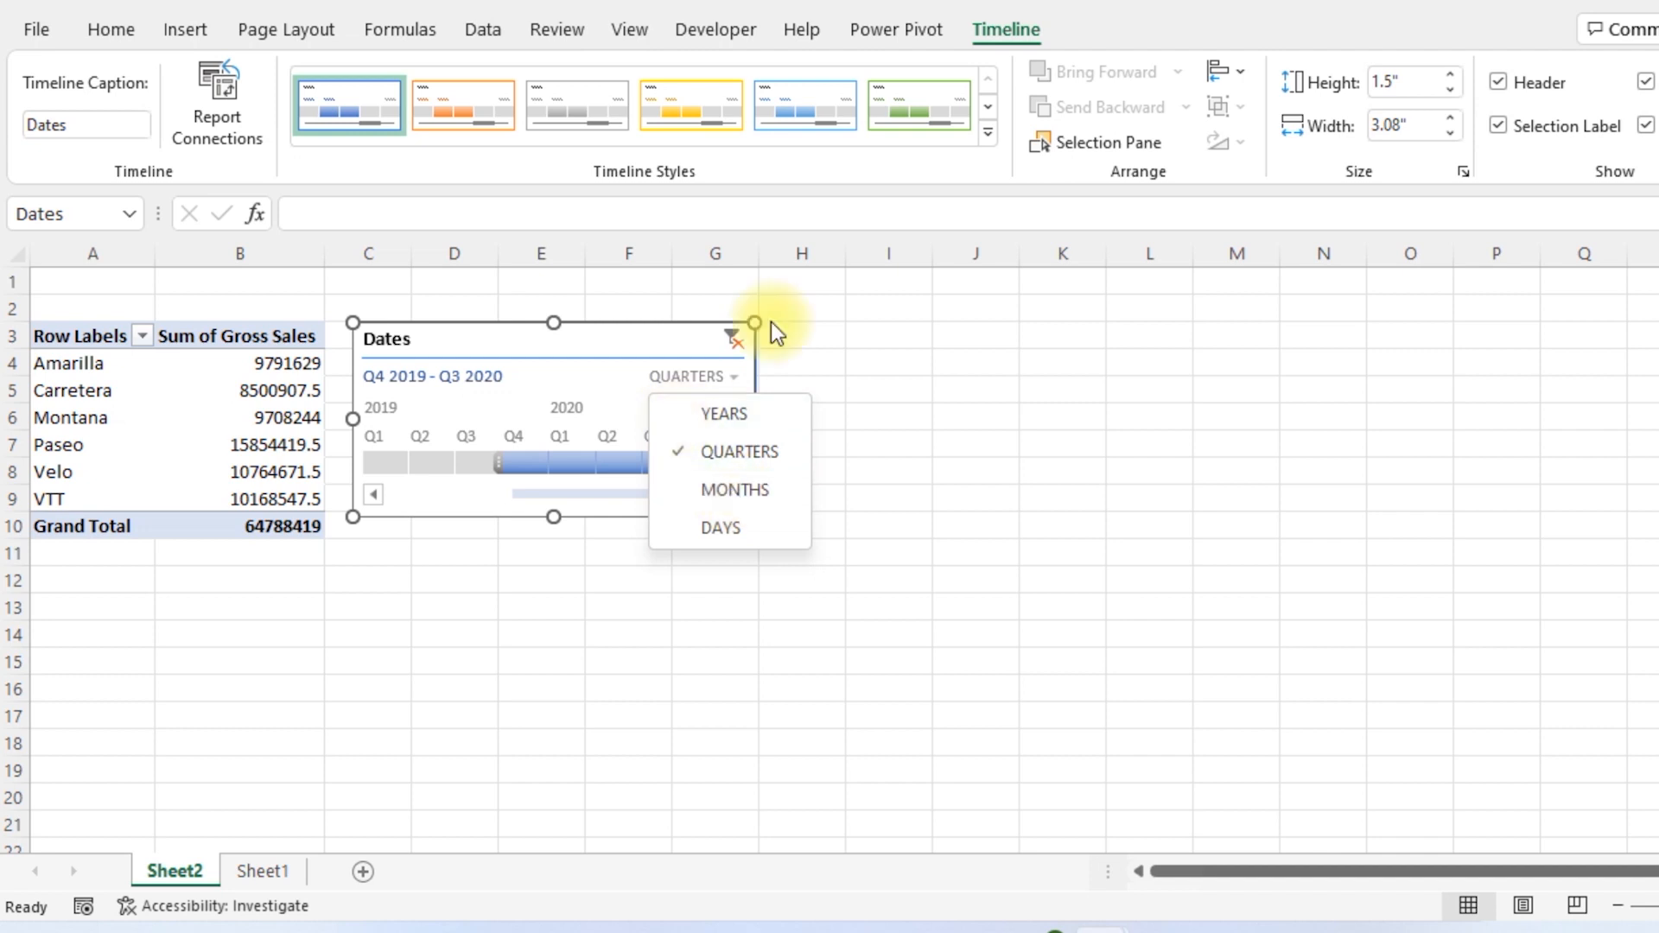
left_click(715, 417)
left_click_drag(755, 419, 553, 436)
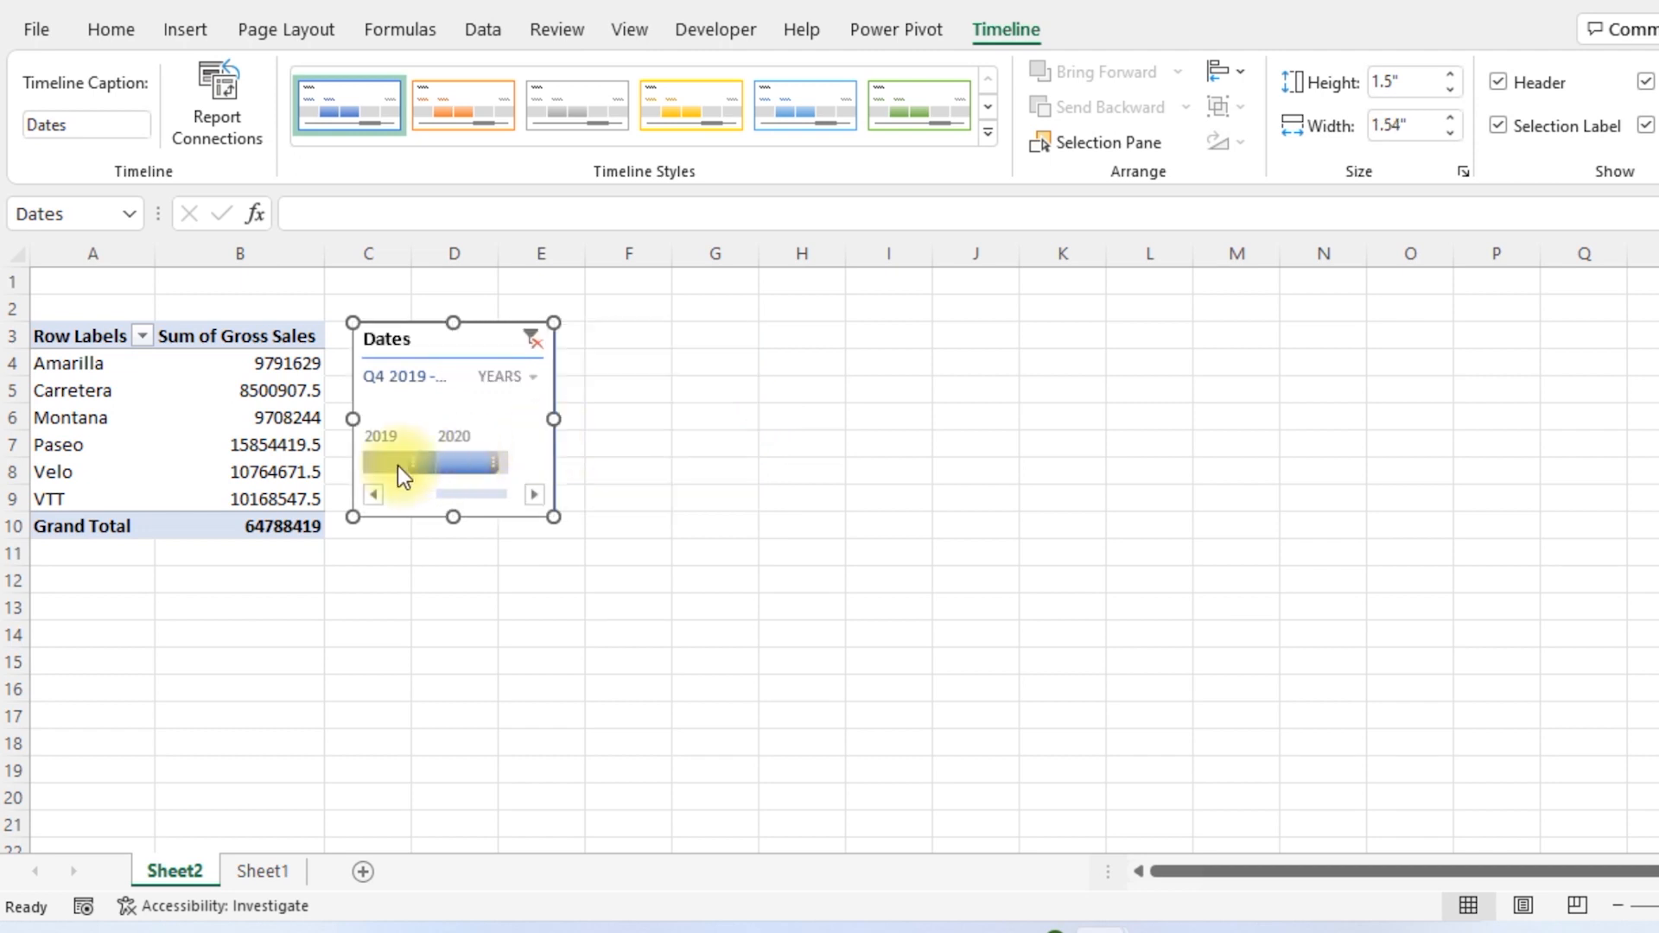
left_click(398, 465)
left_click(479, 463)
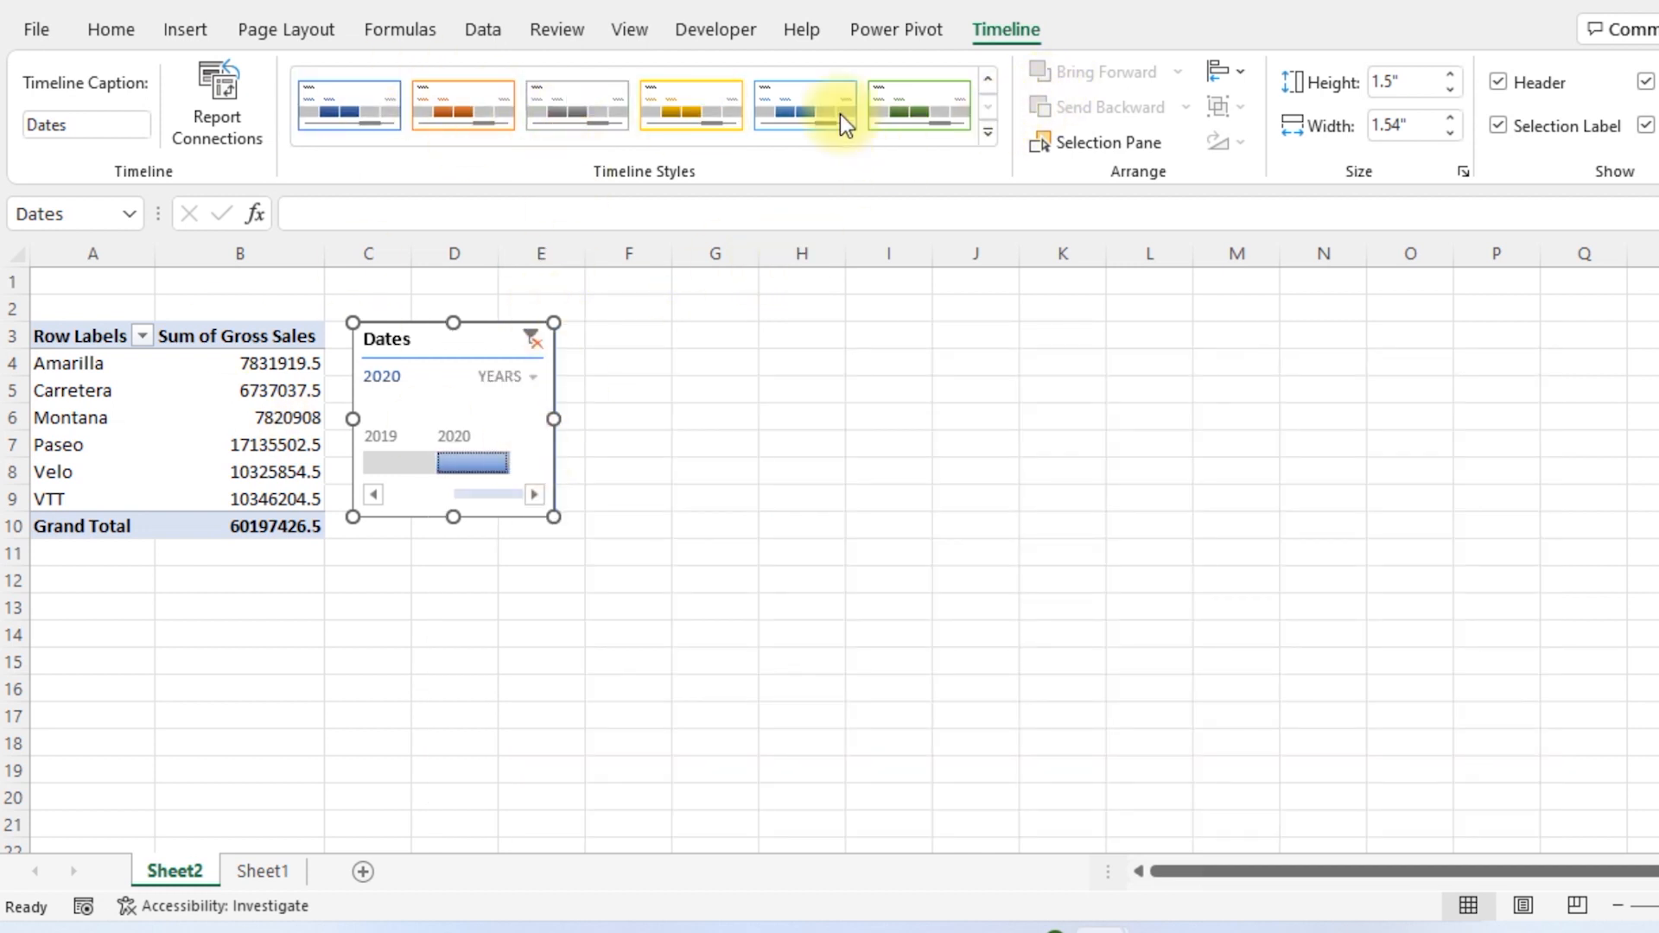
Try the orange and blue styles on the Dates timeline and apply the green style
left_click(470, 111)
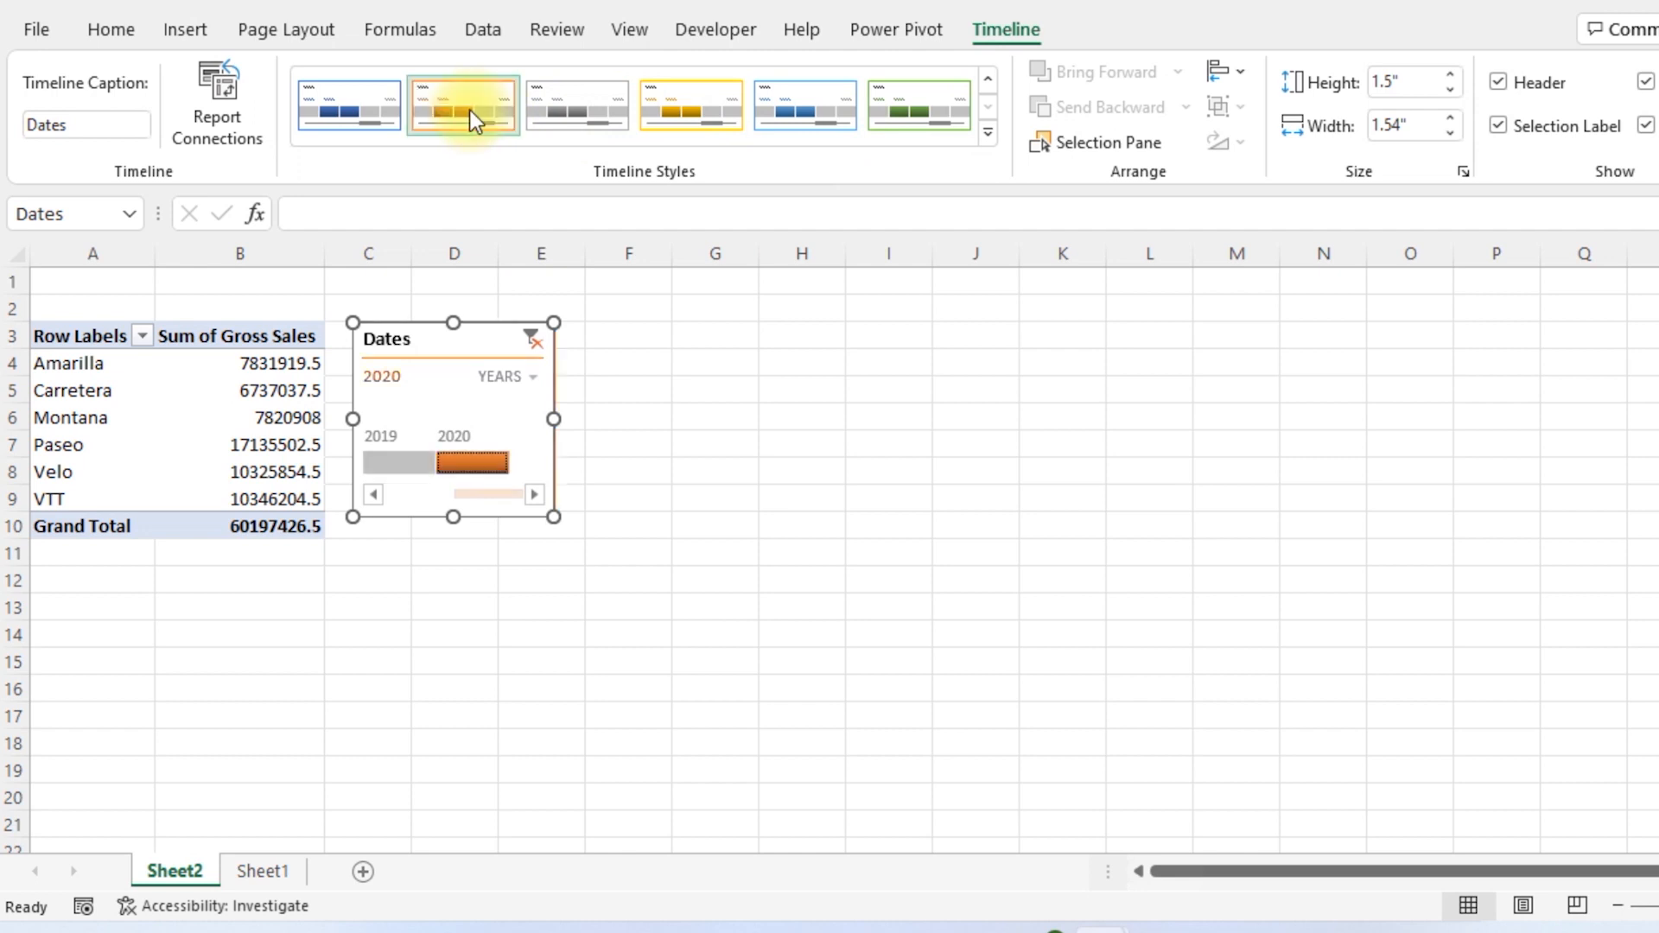
left_click(344, 130)
left_click(909, 110)
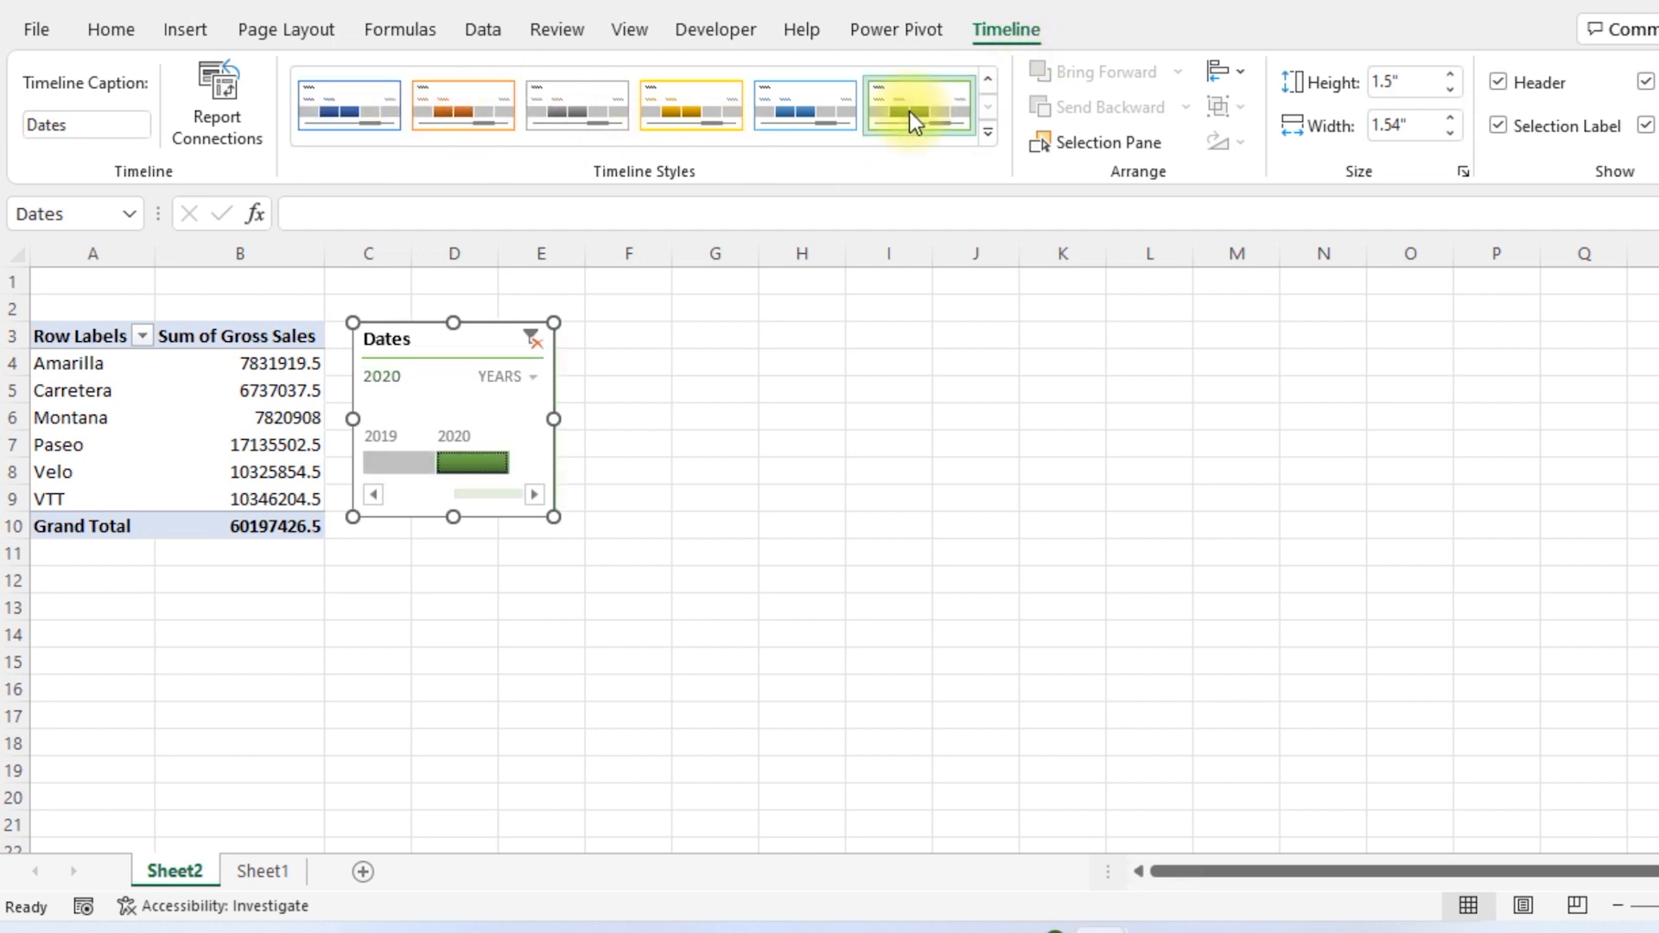